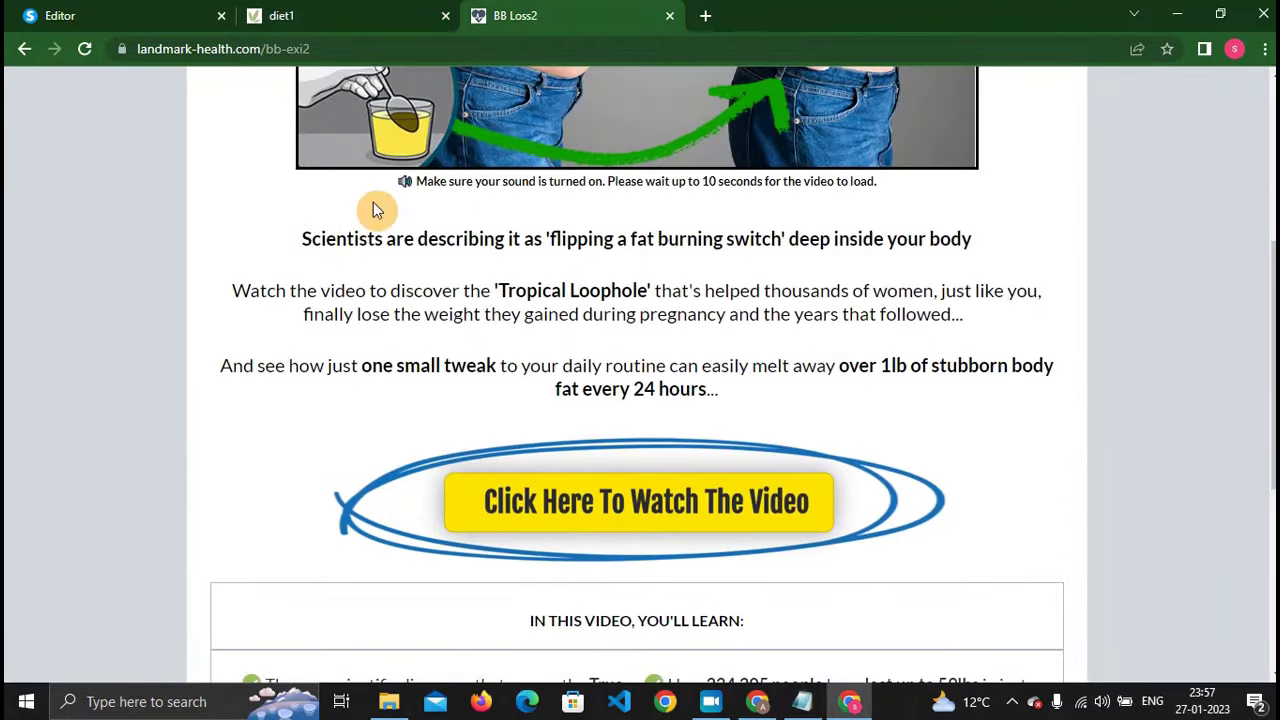
# Examine the BB Loss2 landing page, from its call-to-action text up to the headline.
pyautogui.scroll(2, 420, 201)
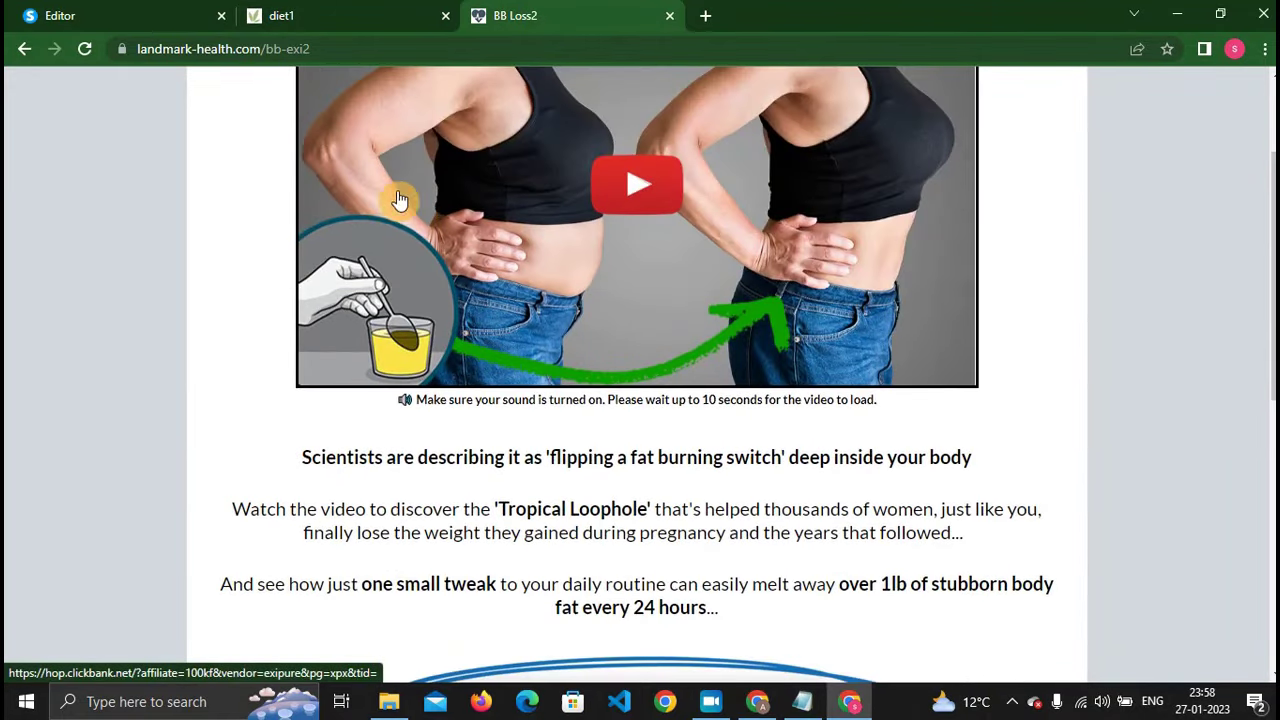
pyautogui.scroll(2, 399, 200)
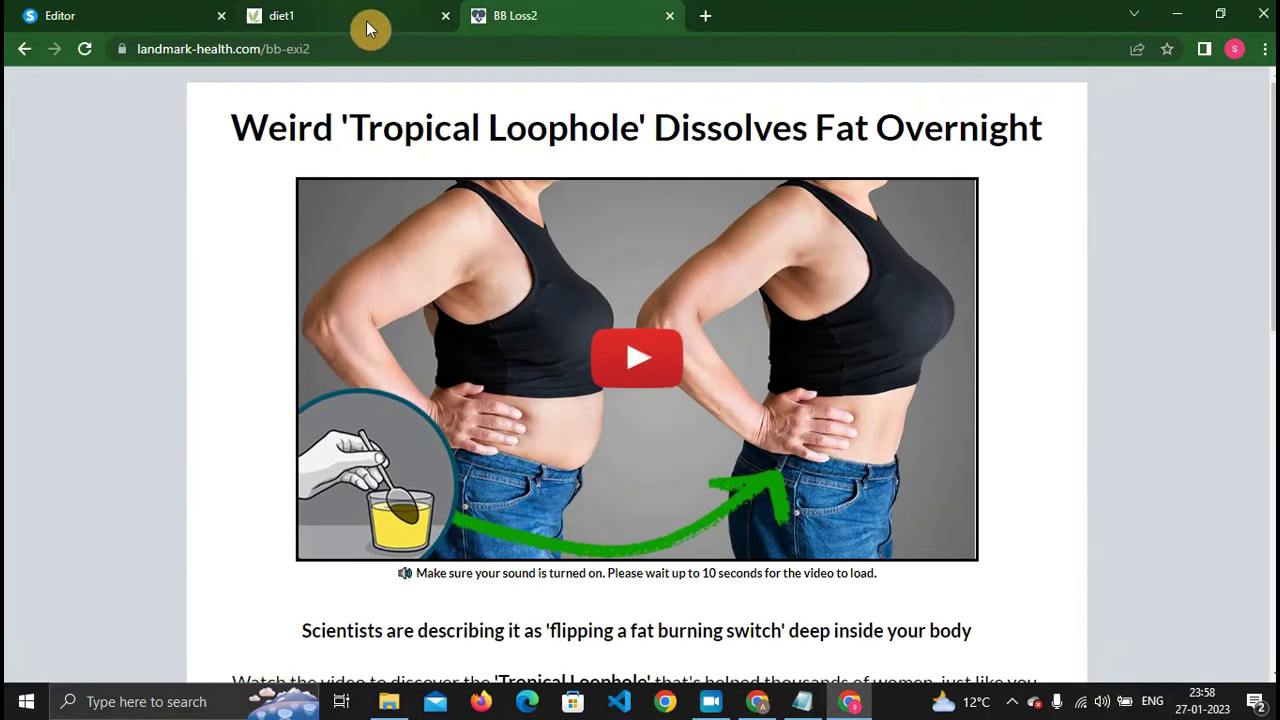
pyautogui.moveTo(368, 29)
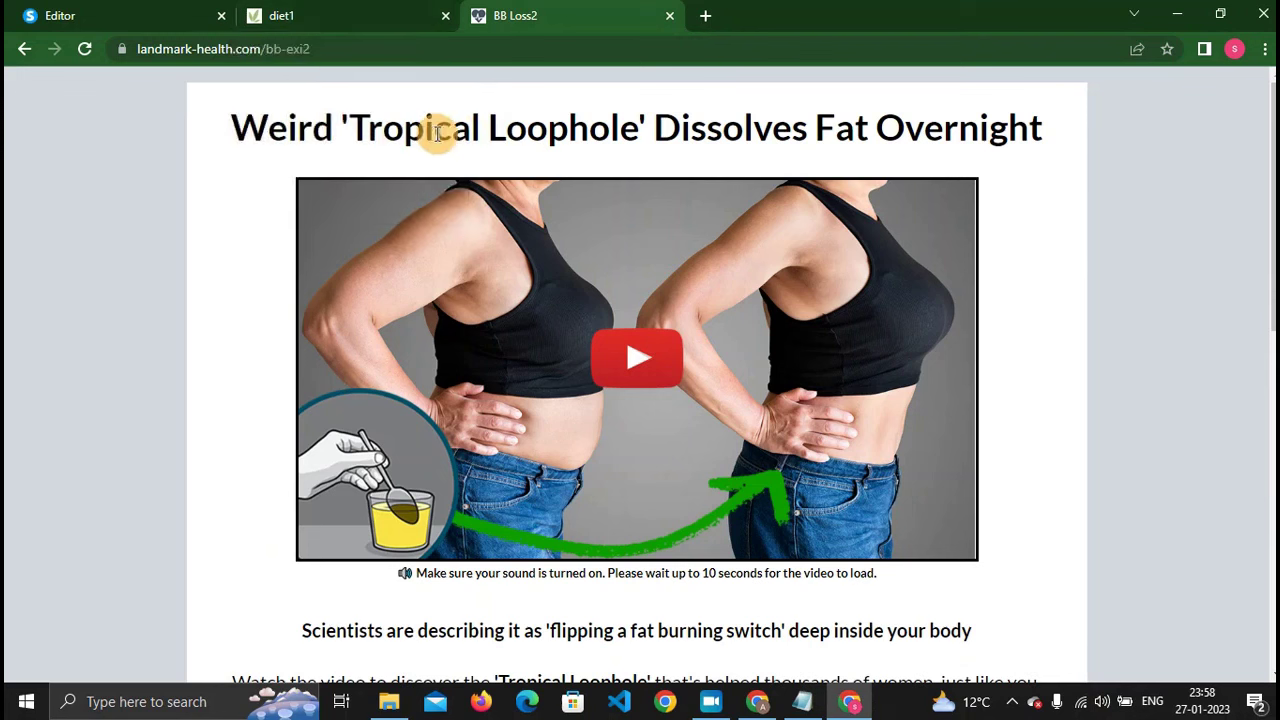
pyautogui.moveTo(437, 137); pyautogui.dragTo(671, 129)
pyautogui.click(671, 129)
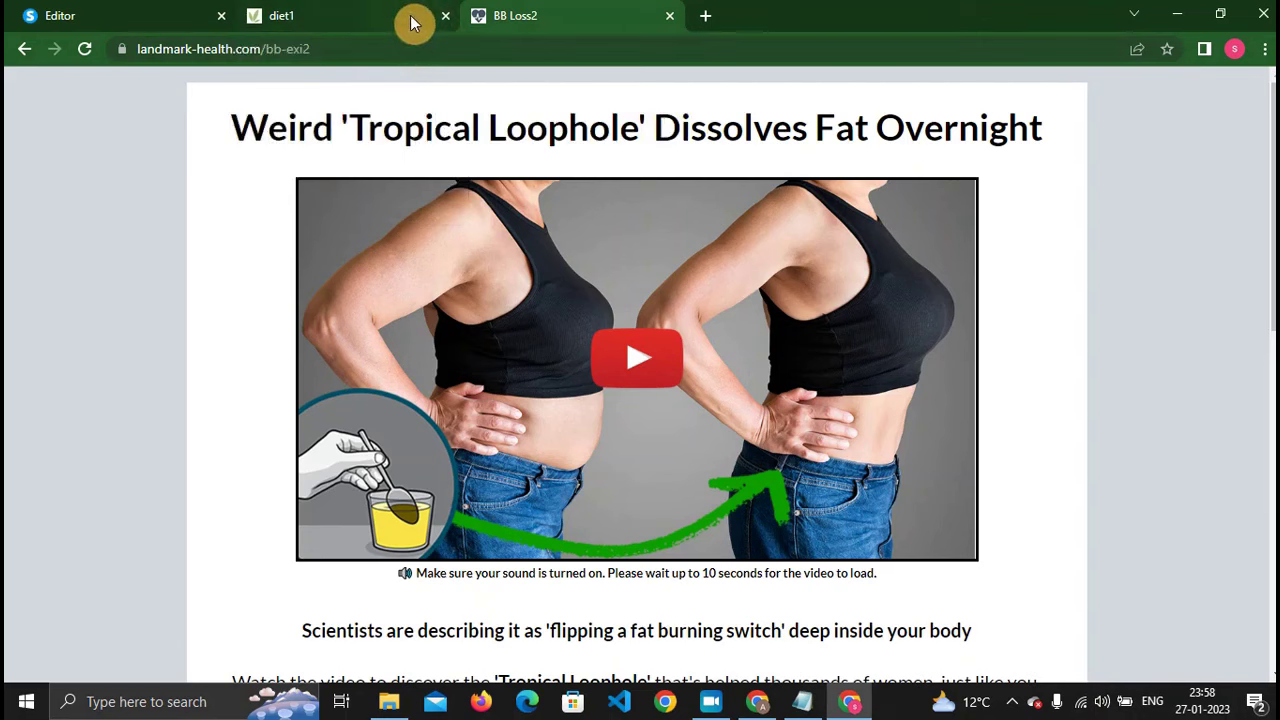
# Examine the diet1 landing page from the author header and headline through the body copy to the footer.
pyautogui.click(415, 23)
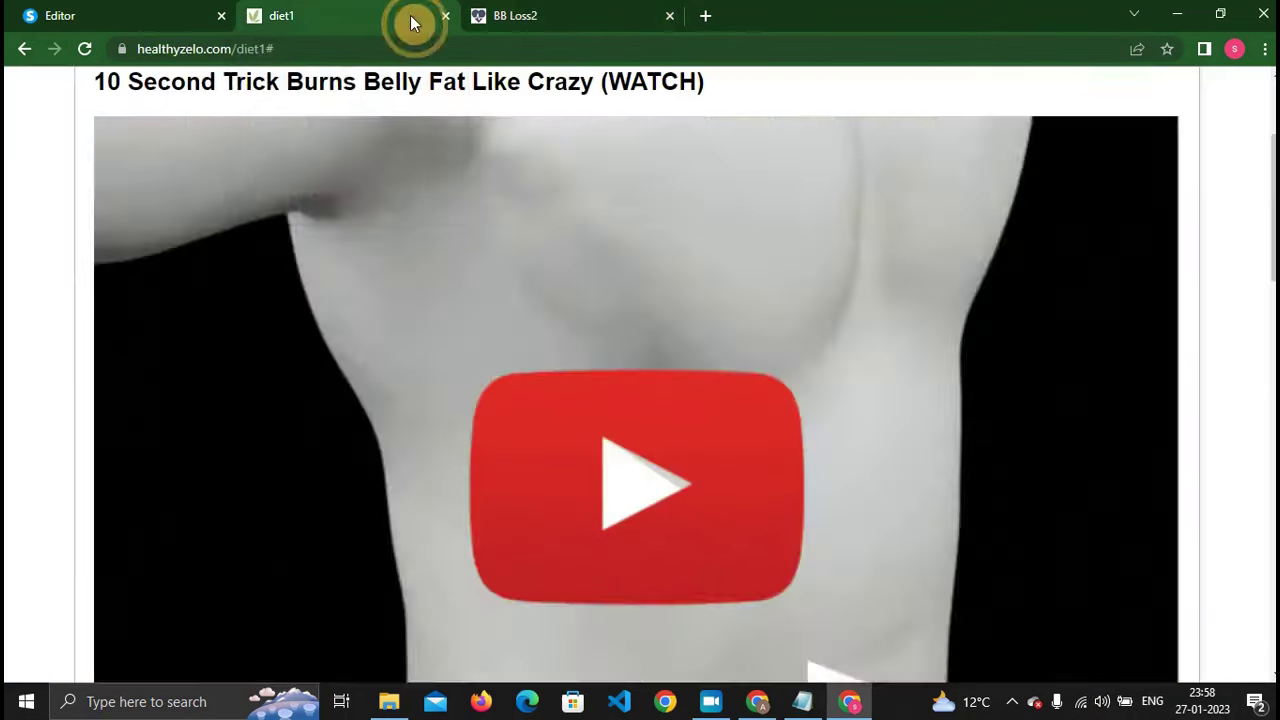
pyautogui.scroll(2, 429, 306)
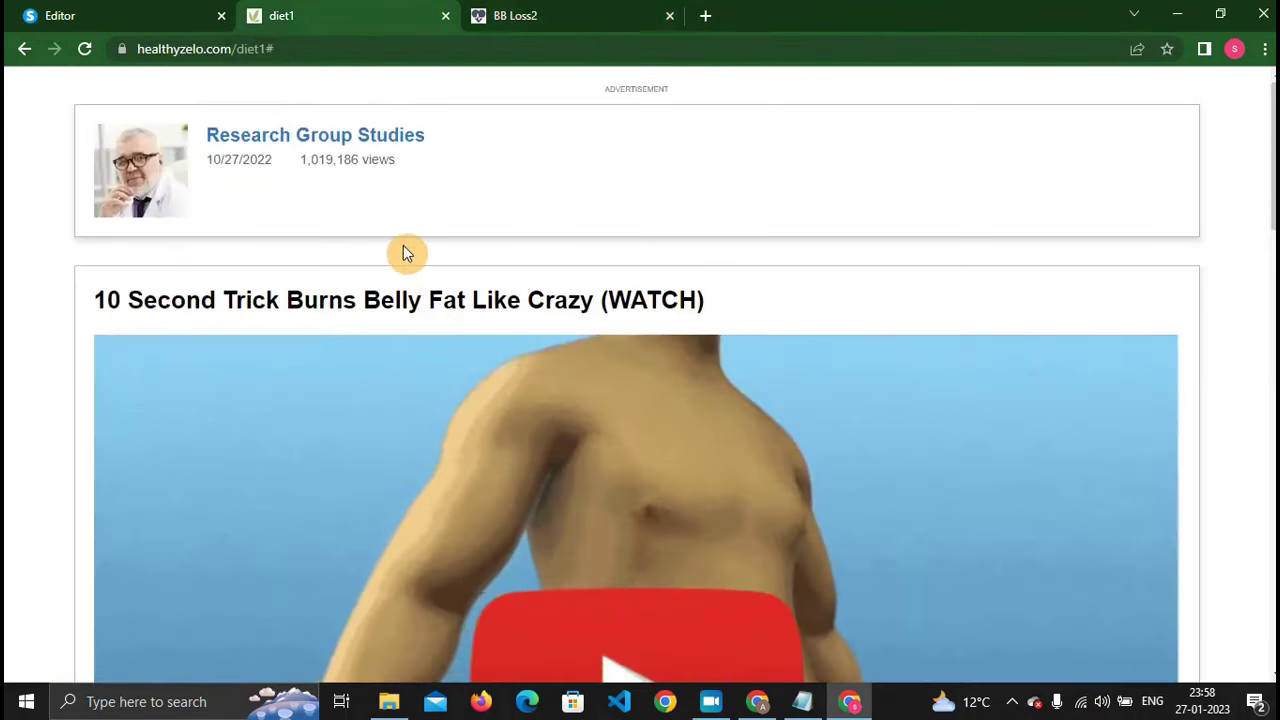
pyautogui.scroll(-2, 268, 230)
pyautogui.scroll(-15, 258, 248)
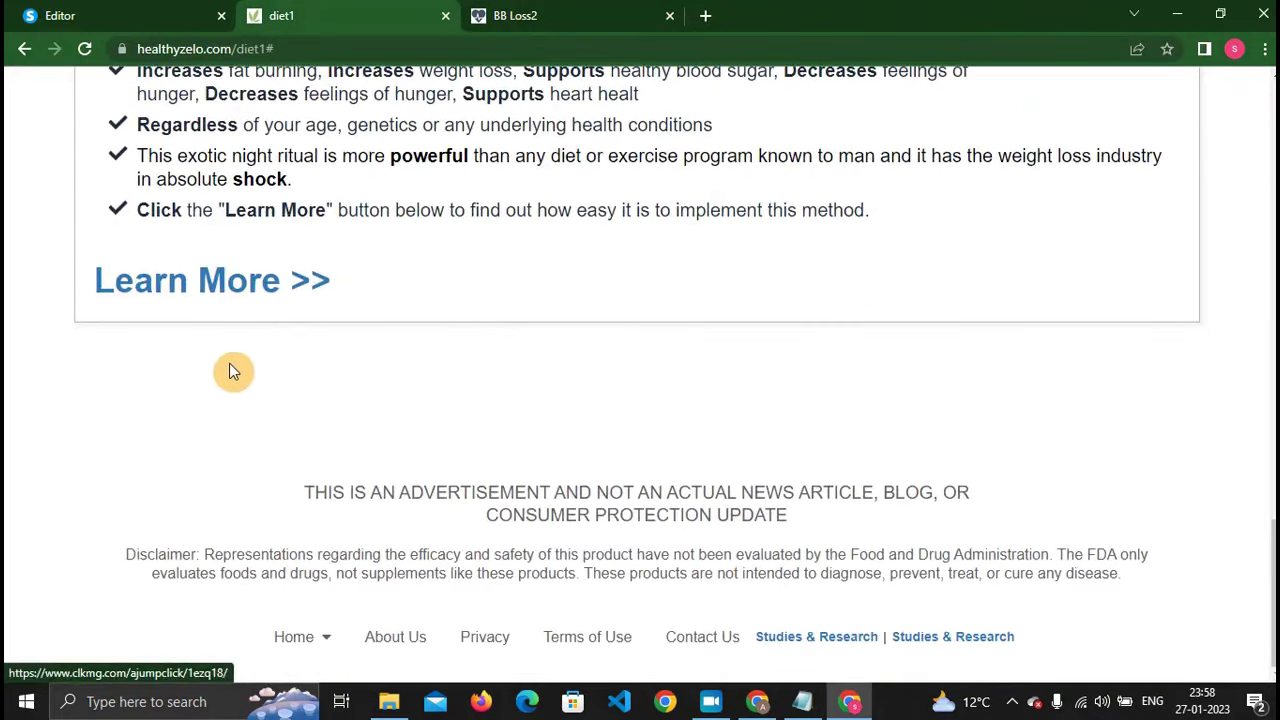
pyautogui.scroll(4, 183, 357)
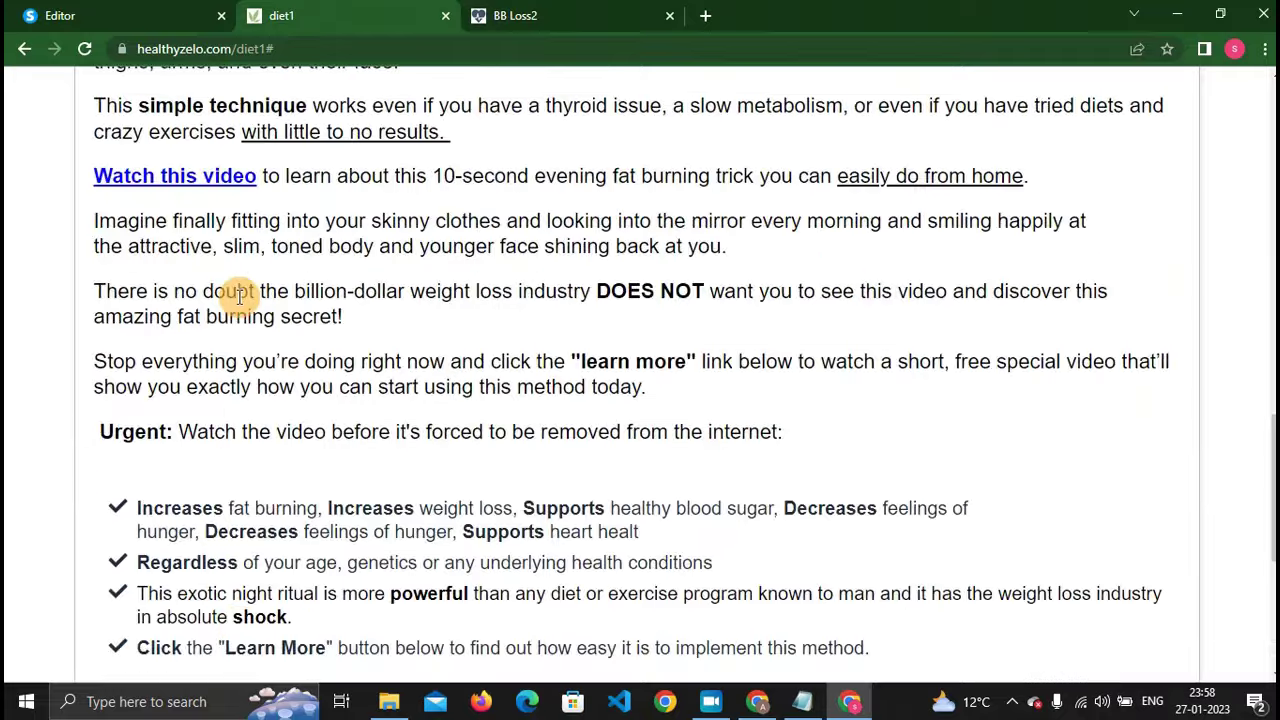
pyautogui.scroll(8, 263, 249)
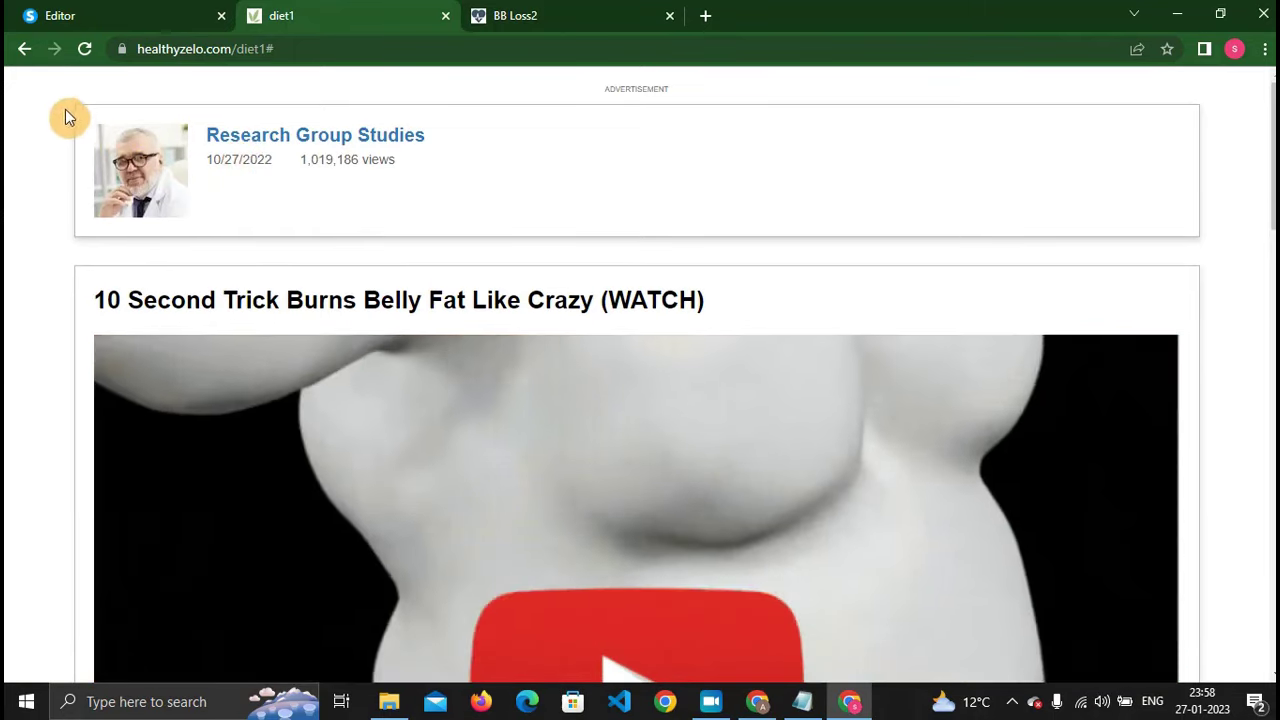
pyautogui.moveTo(71, 200); pyautogui.dragTo(563, 257)
pyautogui.click(563, 257)
pyautogui.scroll(-1, 560, 268)
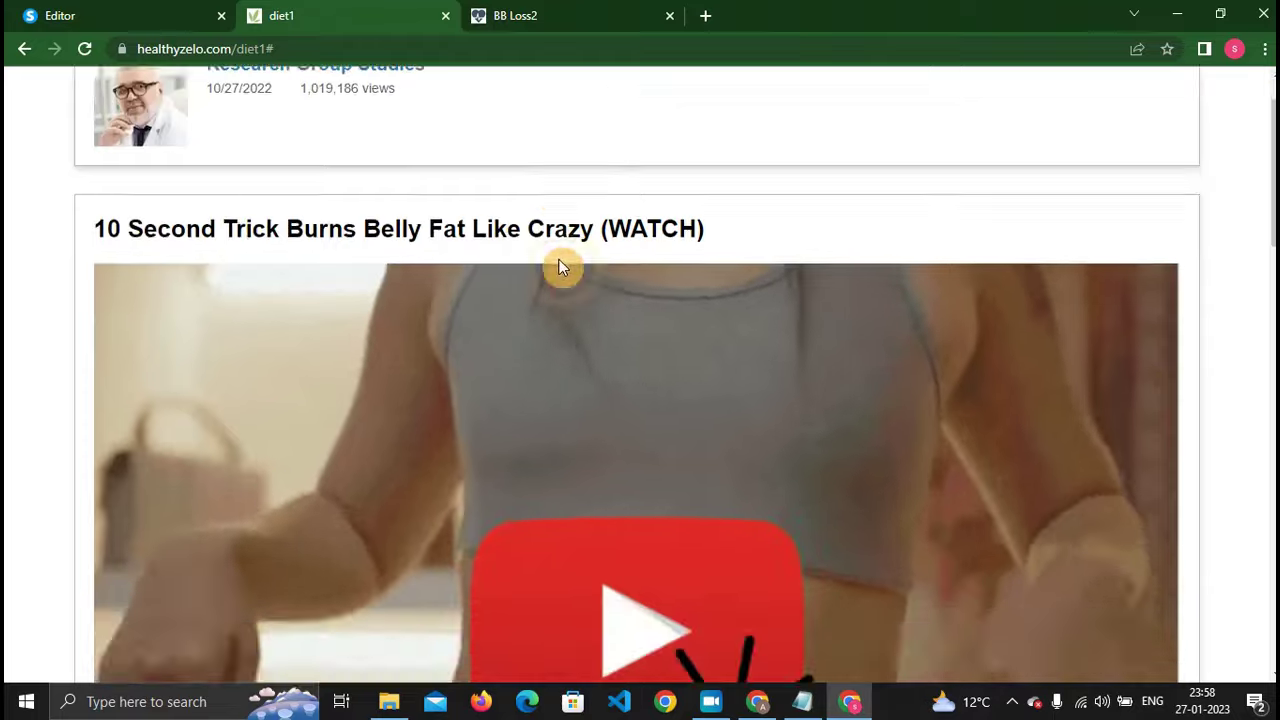
pyautogui.scroll(-2, 420, 369)
pyautogui.scroll(2, 311, 380)
pyautogui.scroll(-3, 446, 412)
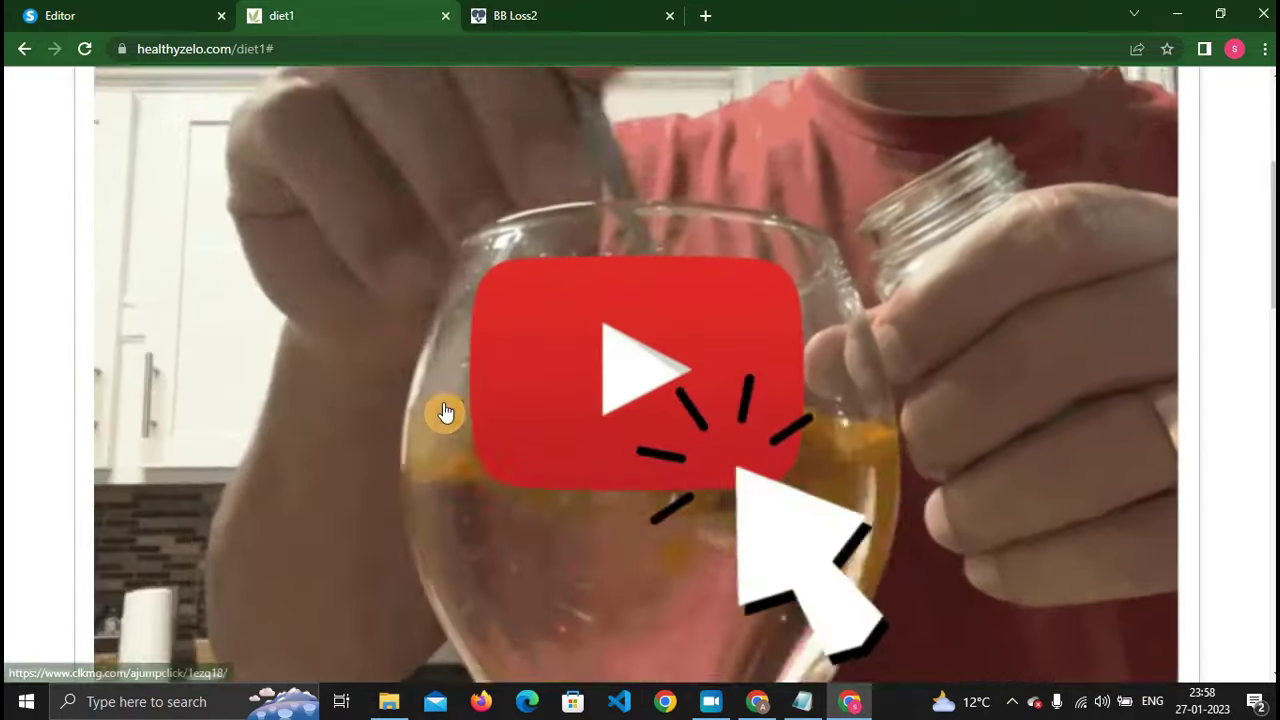
pyautogui.scroll(-5, 423, 323)
pyautogui.scroll(-10, 457, 357)
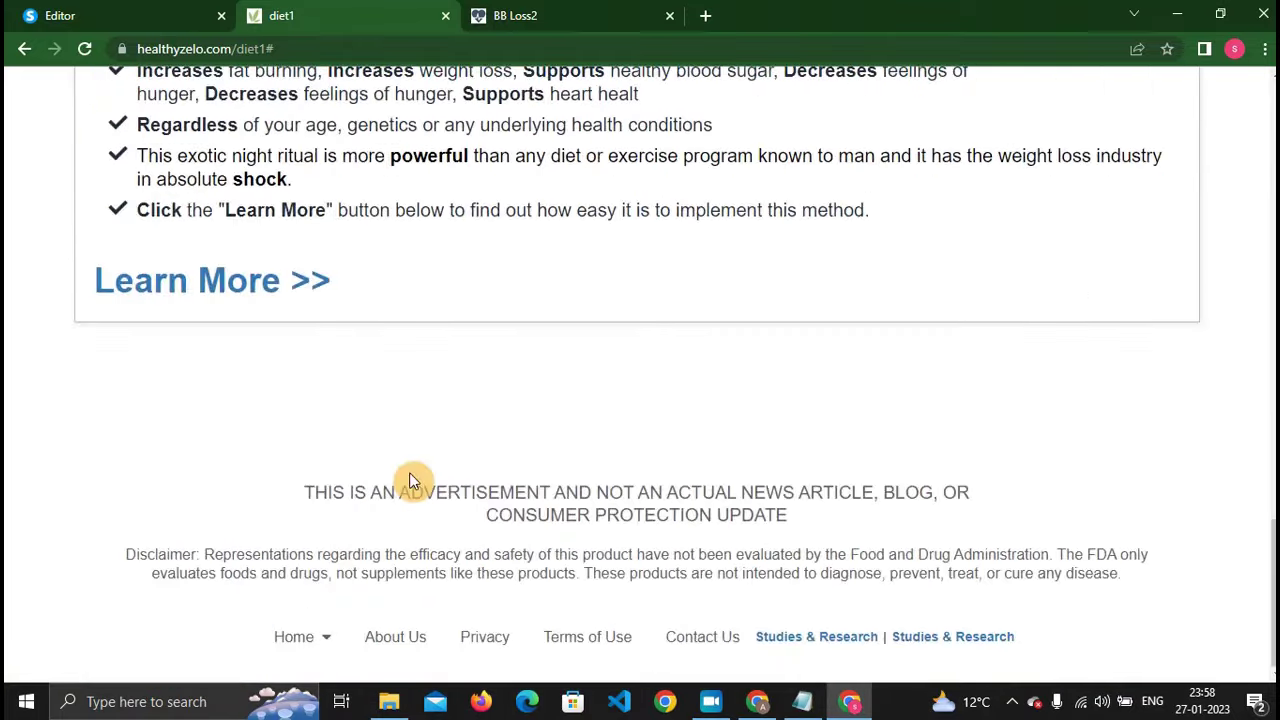
pyautogui.scroll(15, 566, 346)
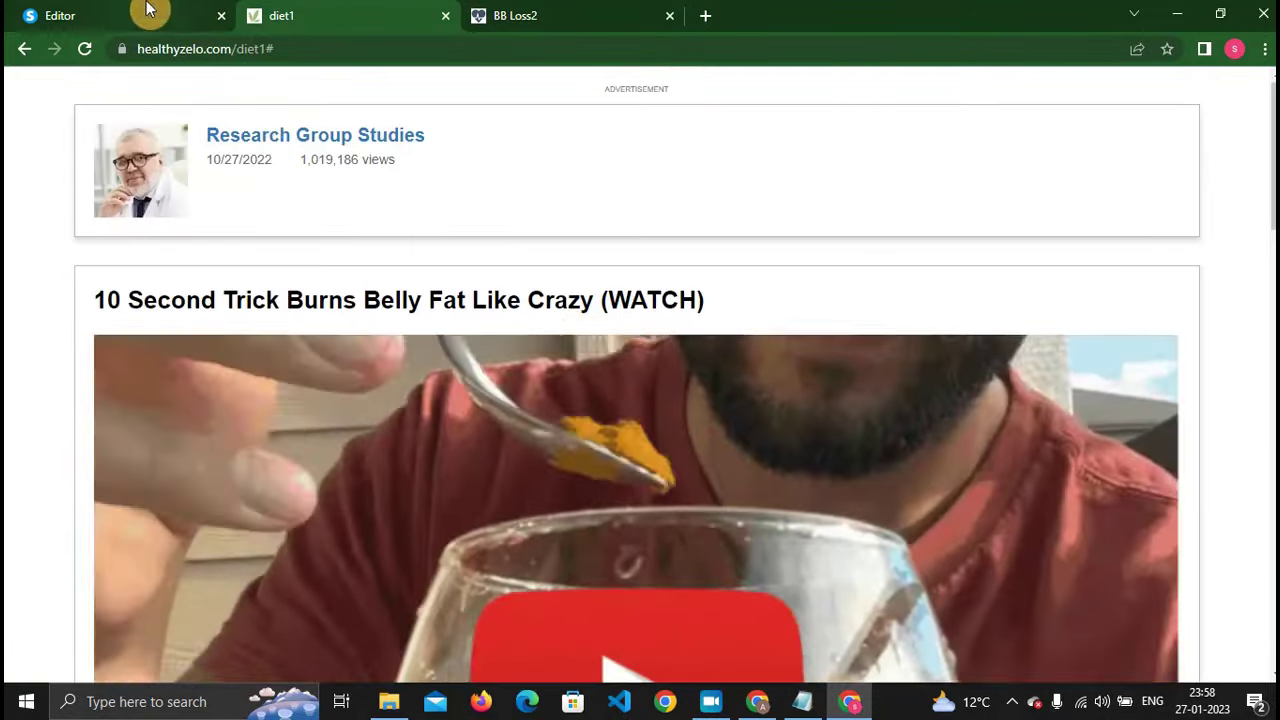
# Close the BB Loss2 page and reorder the browser tabs so diet1 comes before Editor.
pyautogui.moveTo(146, 10)
pyautogui.mouseDown()
pyautogui.moveTo(417, 10)
pyautogui.moveTo(257, 203)
pyautogui.mouseUp()
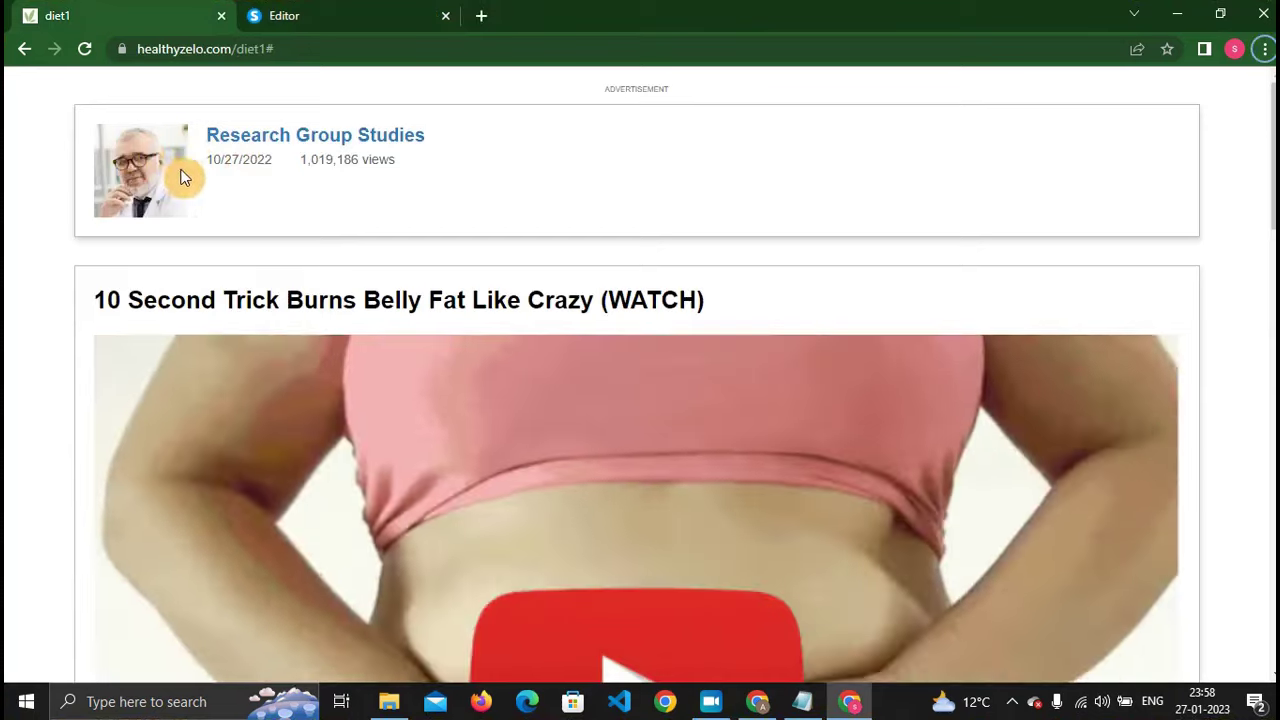
pyautogui.moveTo(177, 171); pyautogui.dragTo(313, 147)
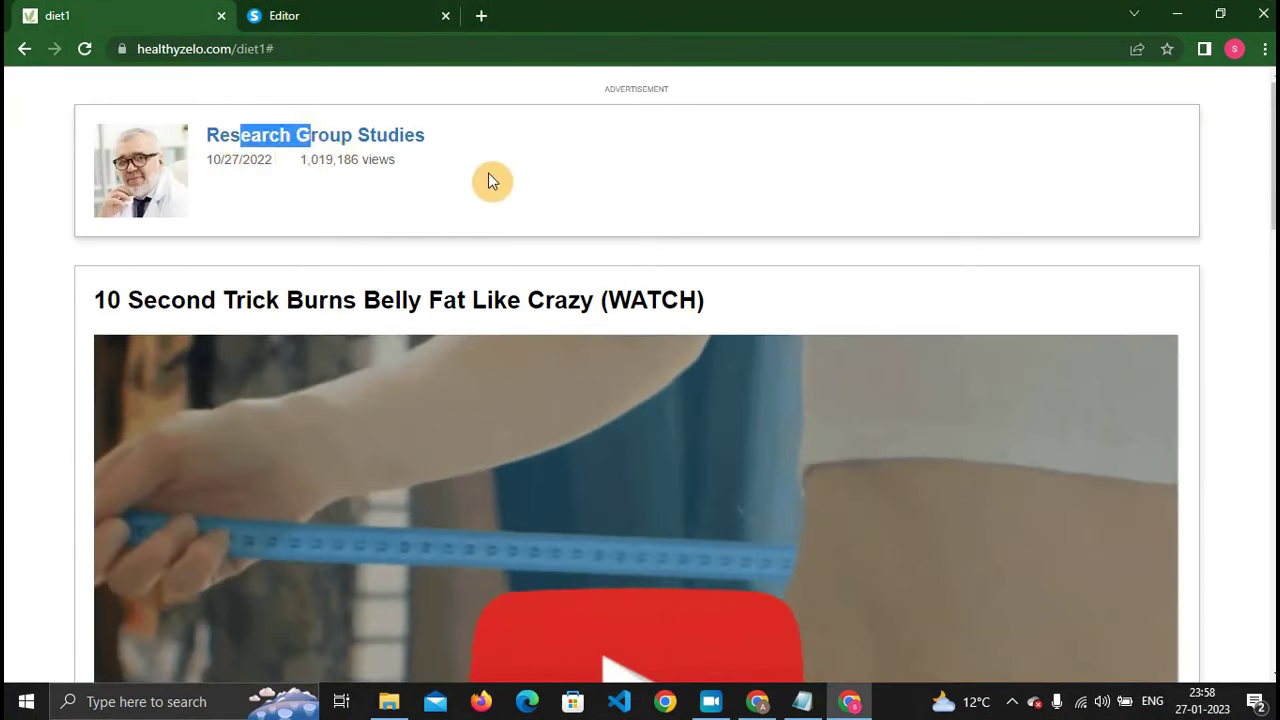
pyautogui.click(488, 172)
# In the systeme.io editor, add a 2-column layout to the empty section and place an Image element in its first column.
pyautogui.click(360, 21)
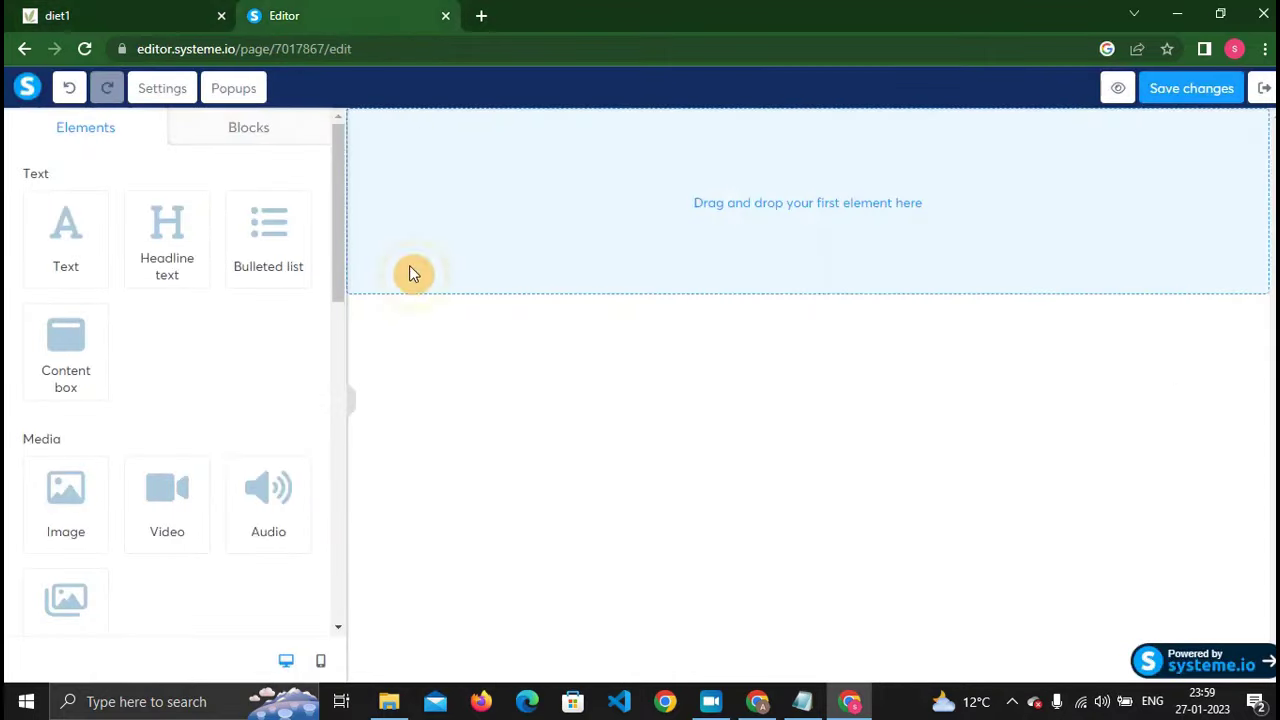
pyautogui.scroll(-4, 258, 438)
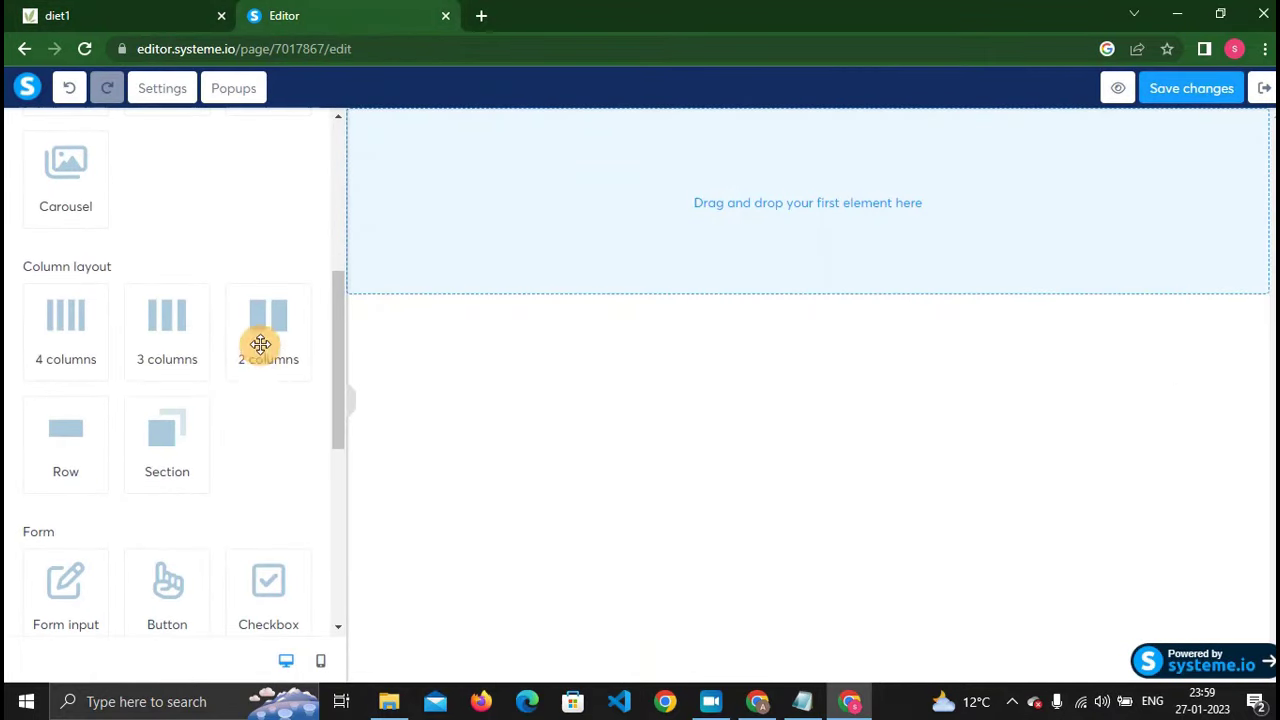
pyautogui.moveTo(260, 344); pyautogui.dragTo(686, 206)
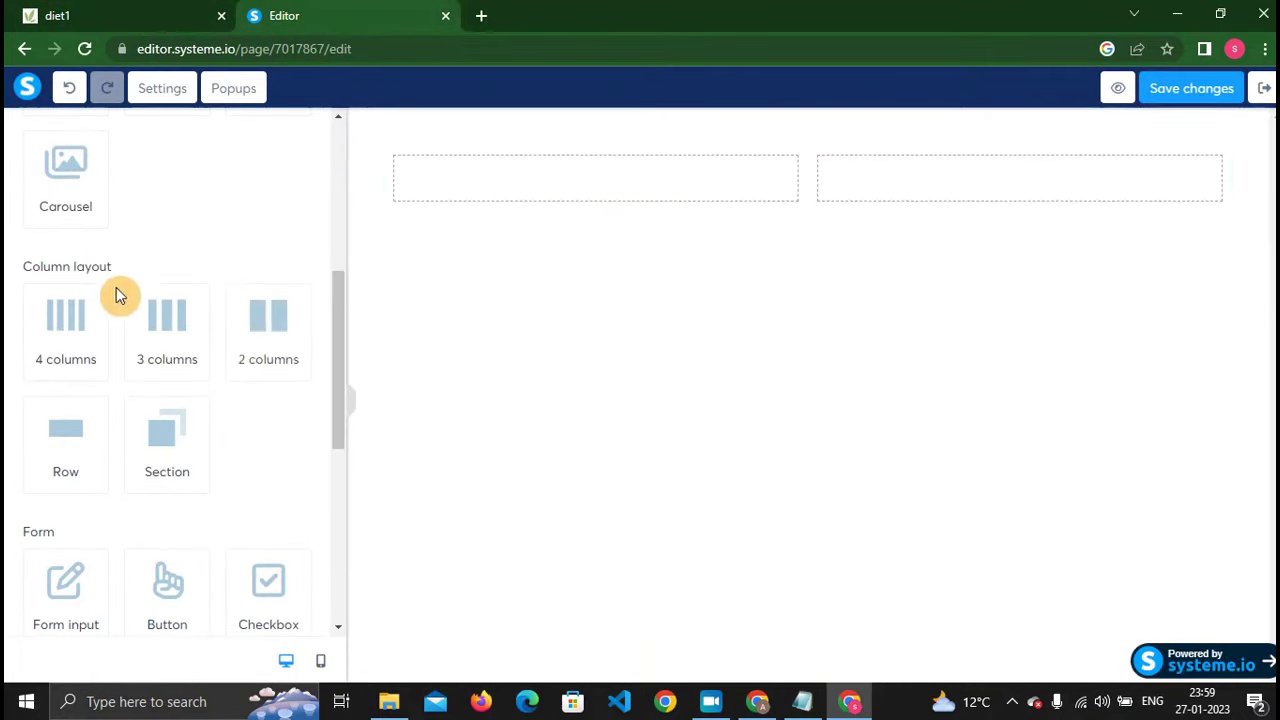
pyautogui.scroll(5, 85, 306)
pyautogui.moveTo(66, 484); pyautogui.dragTo(523, 194)
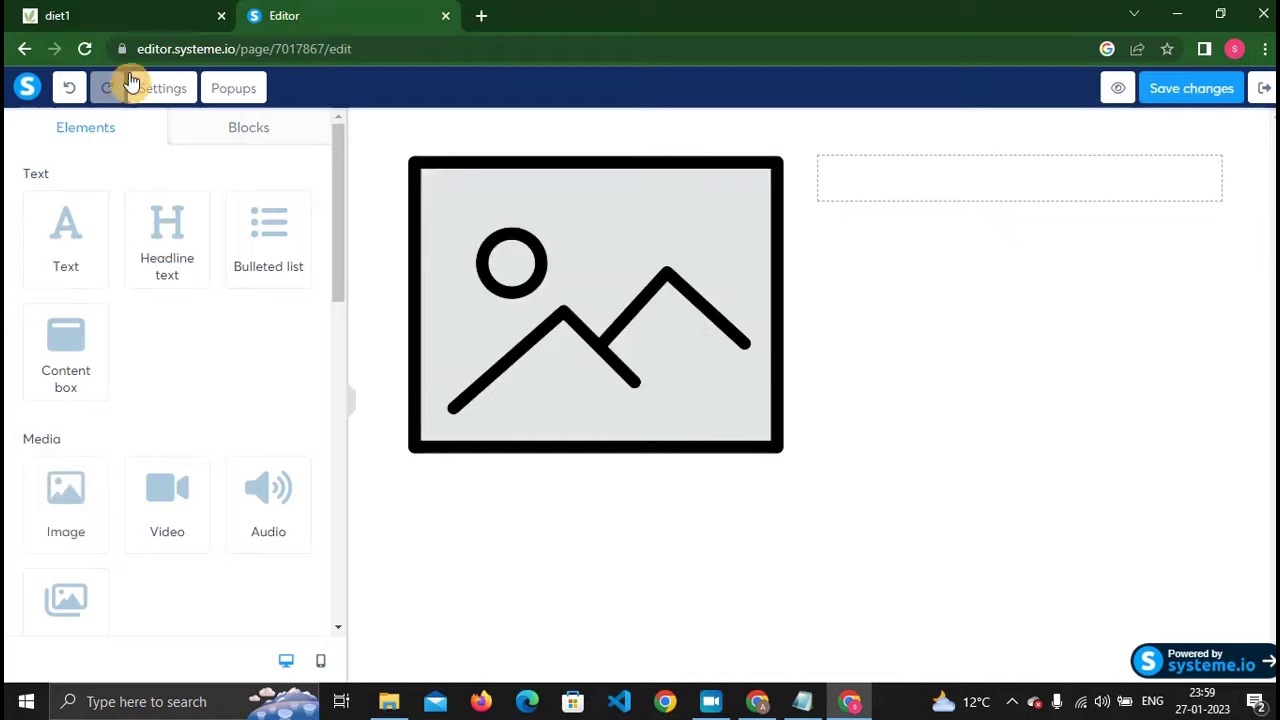
# Place a Text element in the second column of the row, beside the image placeholder.
pyautogui.click(137, 16)
pyautogui.click(306, 17)
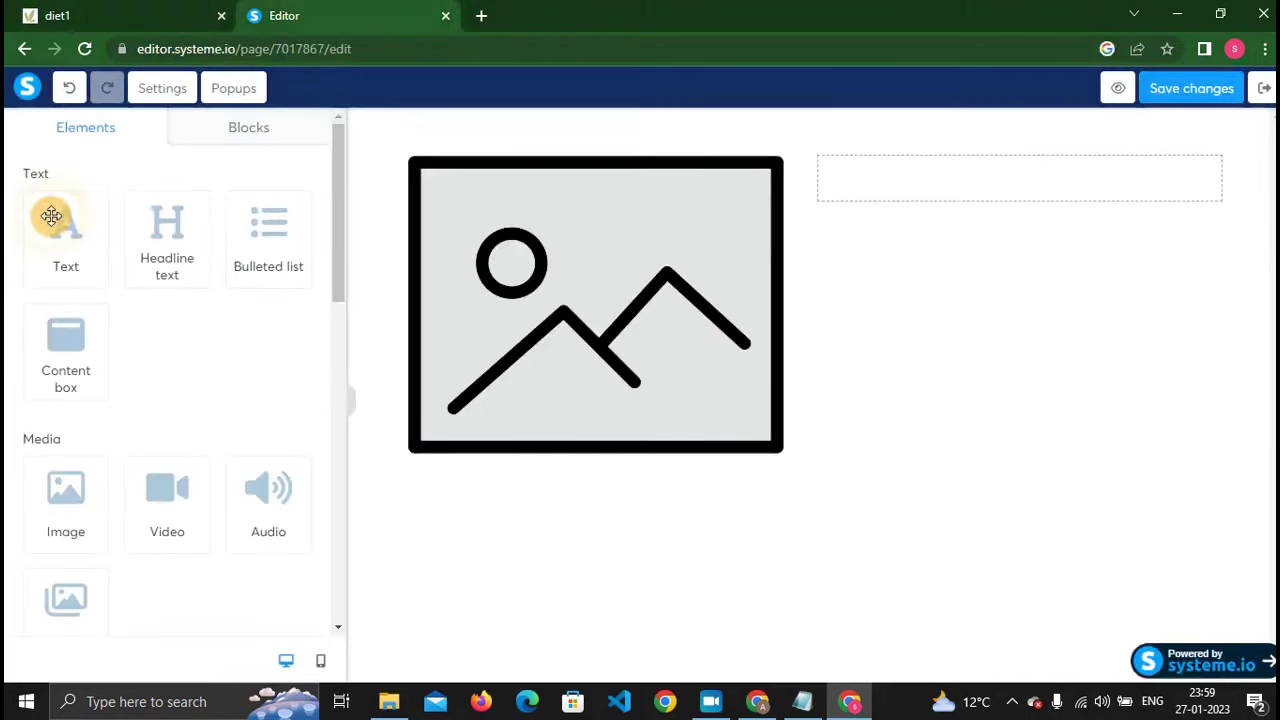
pyautogui.moveTo(51, 216); pyautogui.dragTo(886, 172)
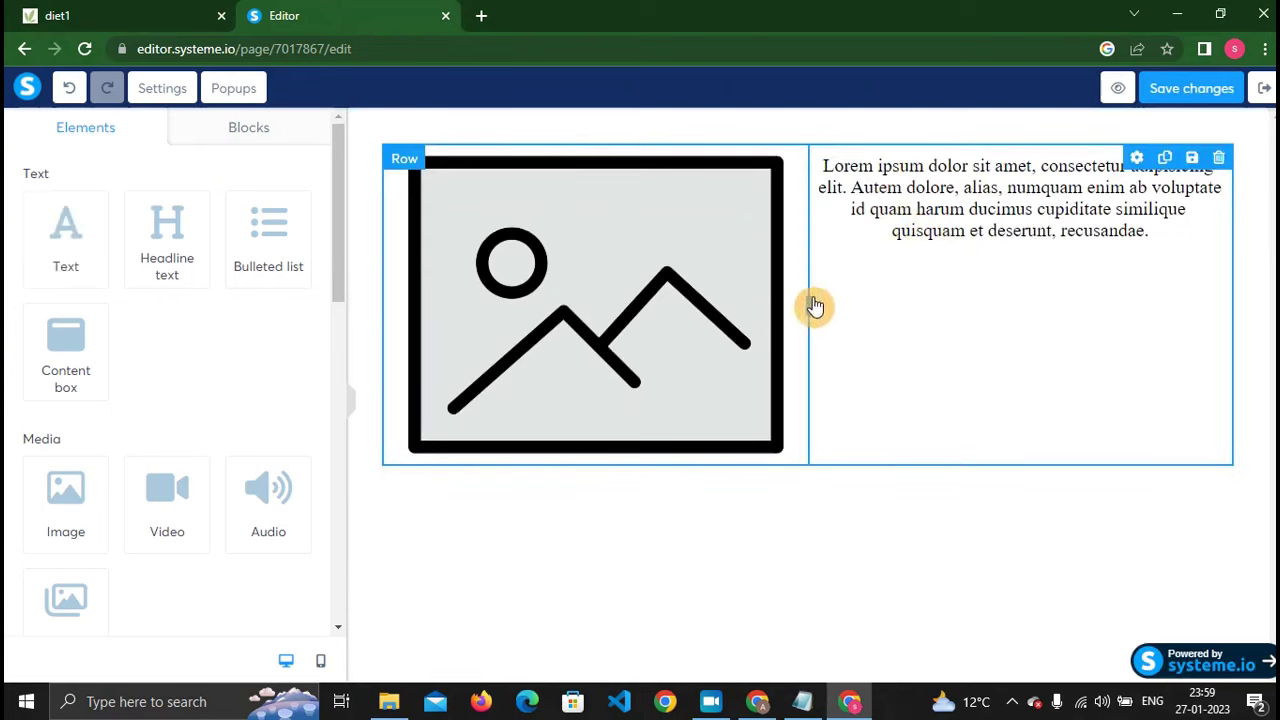
# Save the author photo from the diet1 page header into the Downloads folder.
pyautogui.click(137, 14)
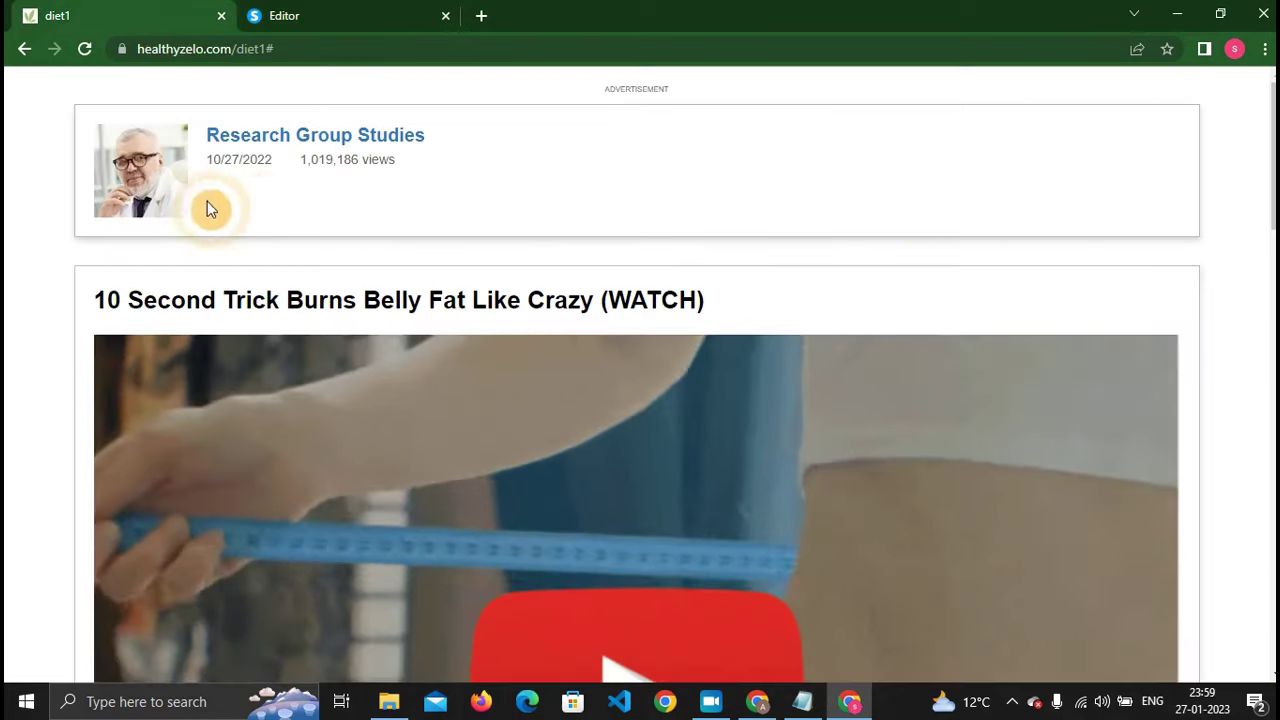
pyautogui.rightClick(170, 172)
pyautogui.click(188, 208)
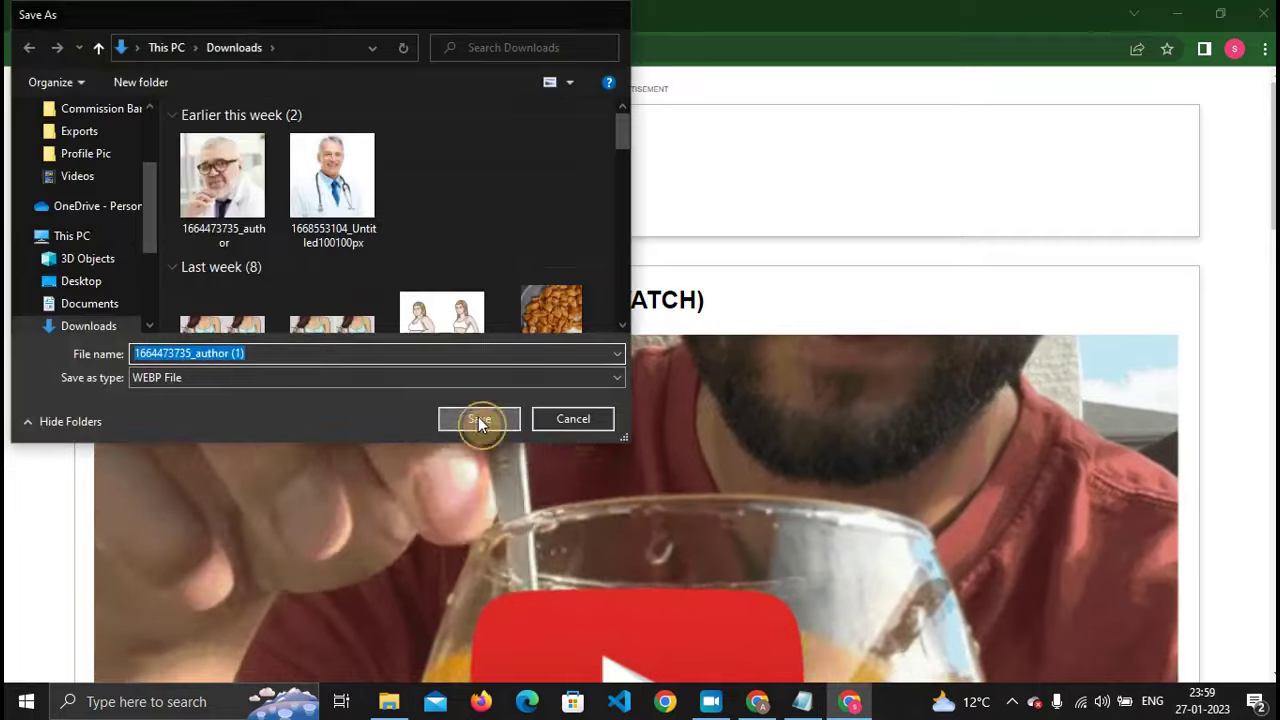
pyautogui.click(477, 416)
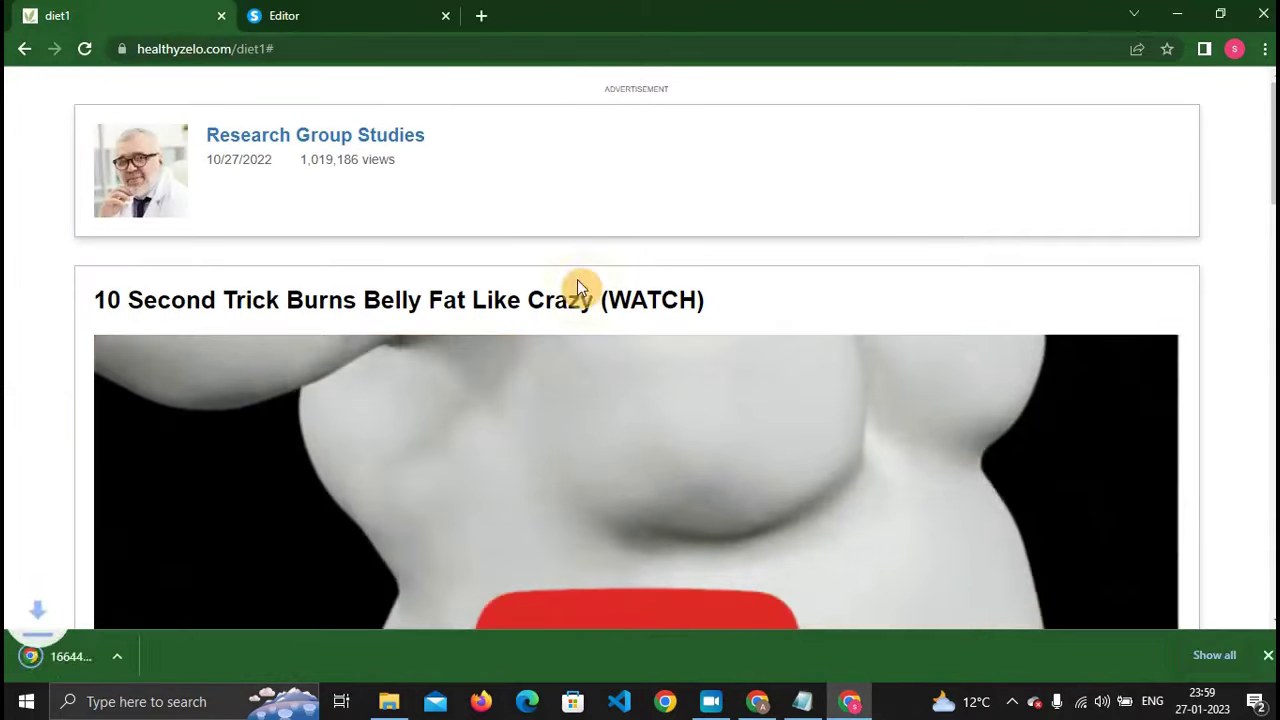
# Upload the author photo from Downloads in the systeme.io editor and insert it into the first column's image element.
pyautogui.click(395, 10)
pyautogui.click(597, 327)
pyautogui.click(300, 212)
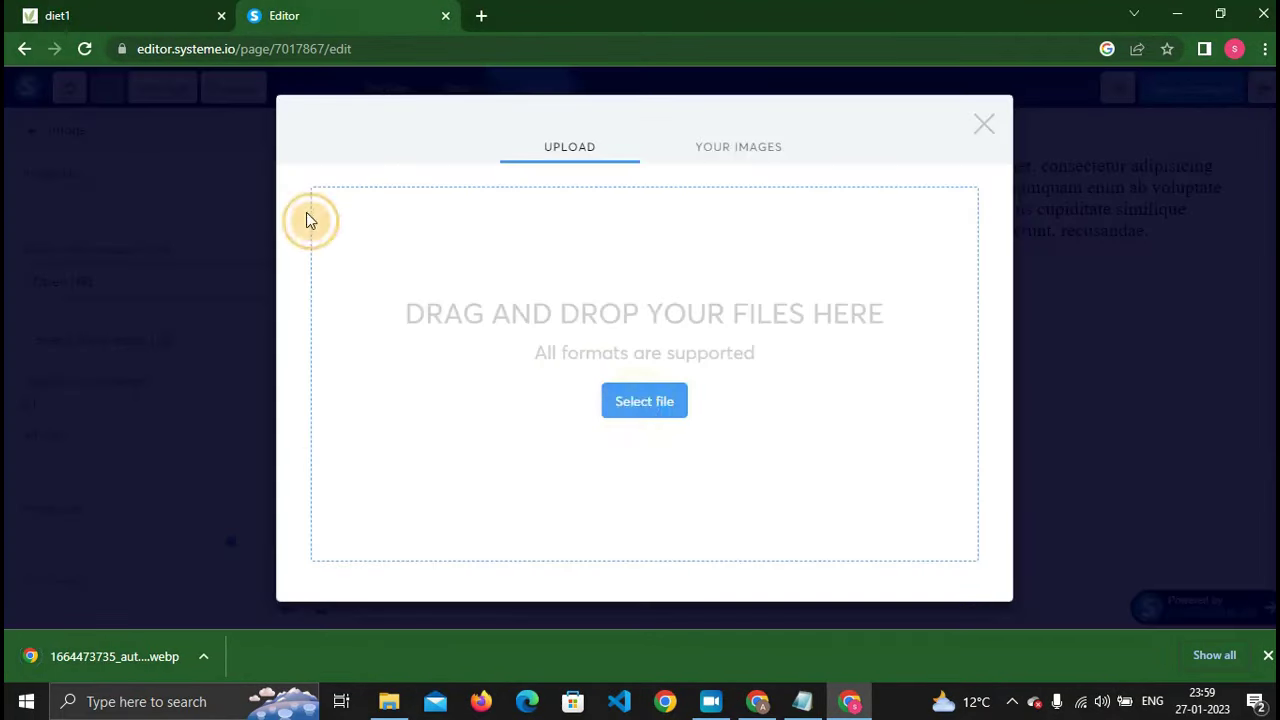
pyautogui.click(622, 404)
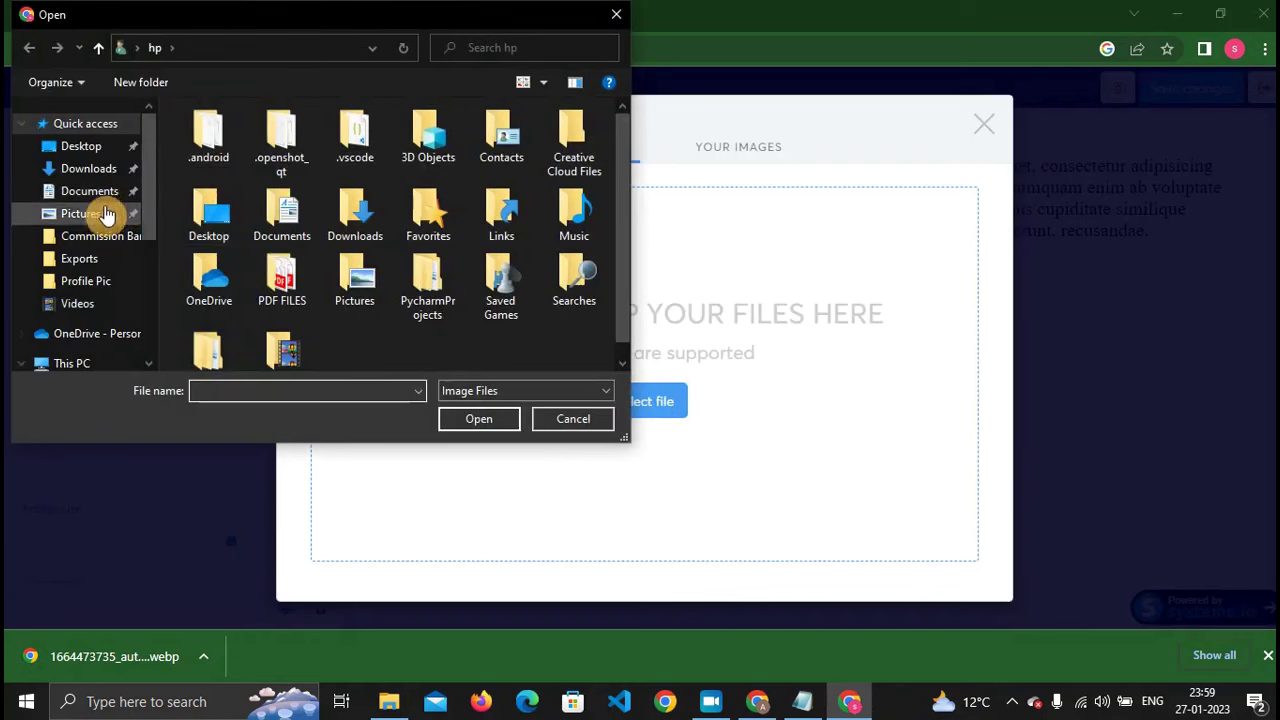
pyautogui.click(98, 175)
pyautogui.doubleClick(214, 171)
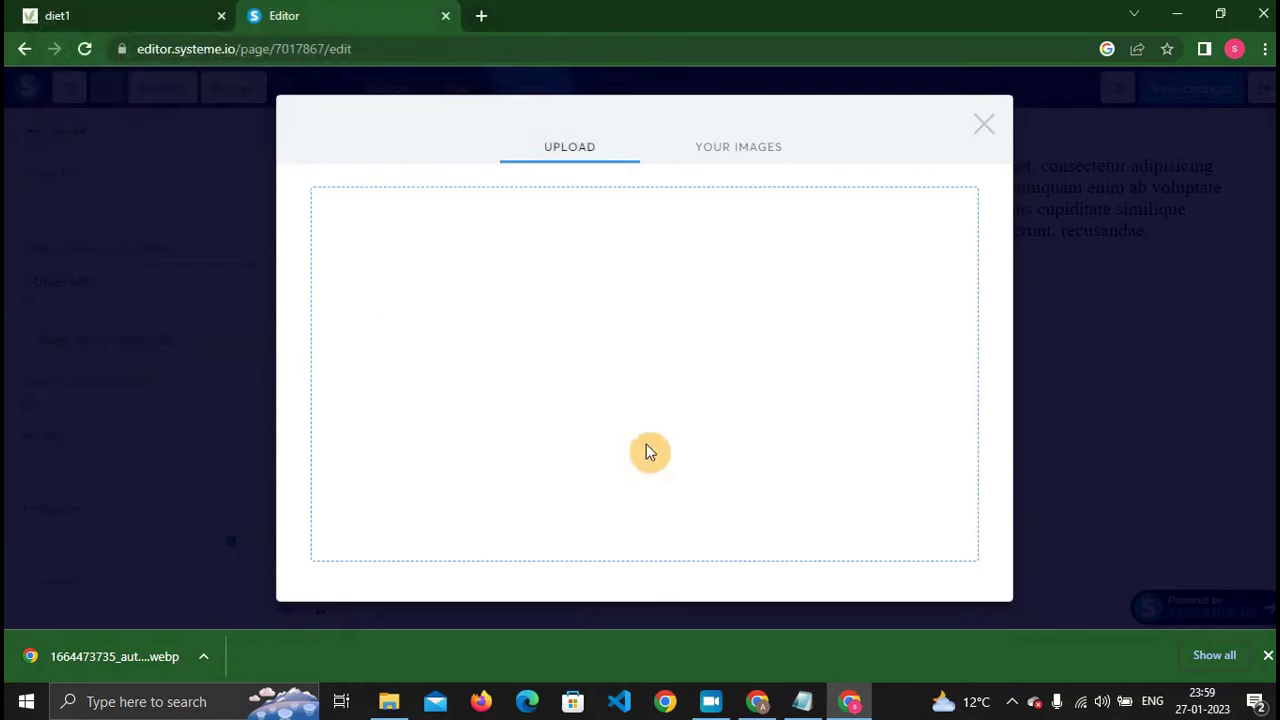
pyautogui.click(1268, 655)
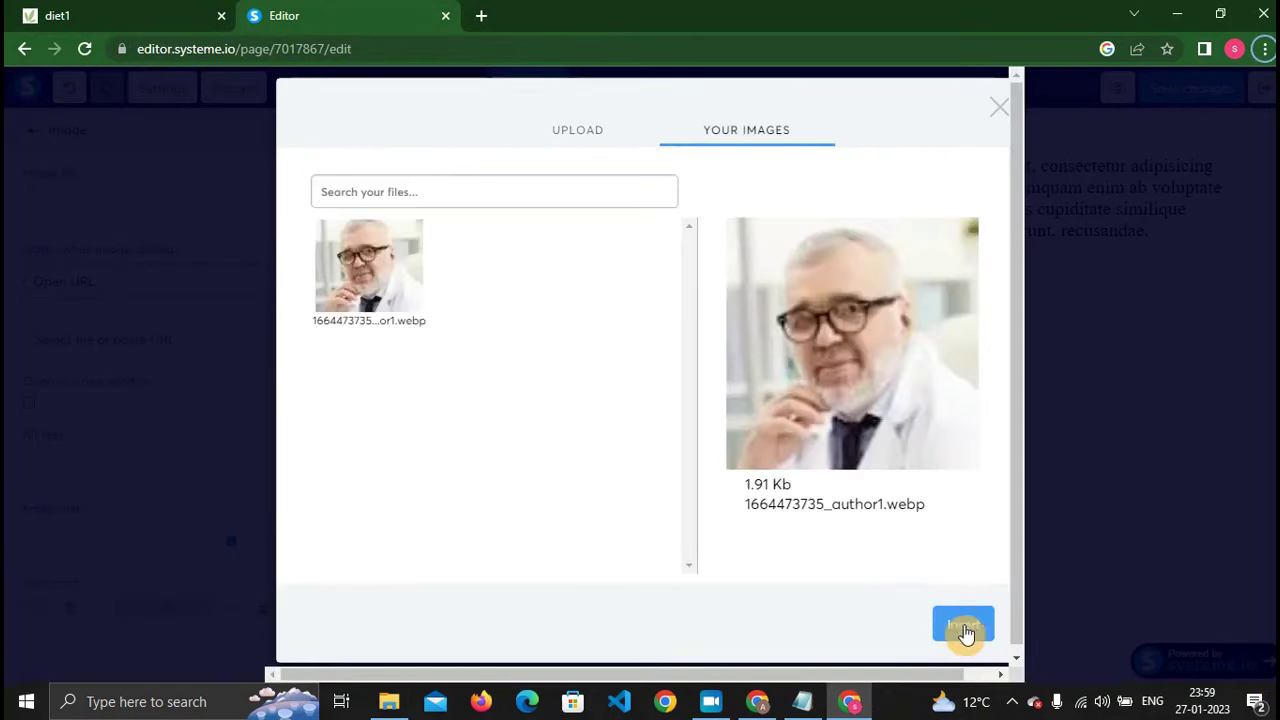
pyautogui.click(963, 625)
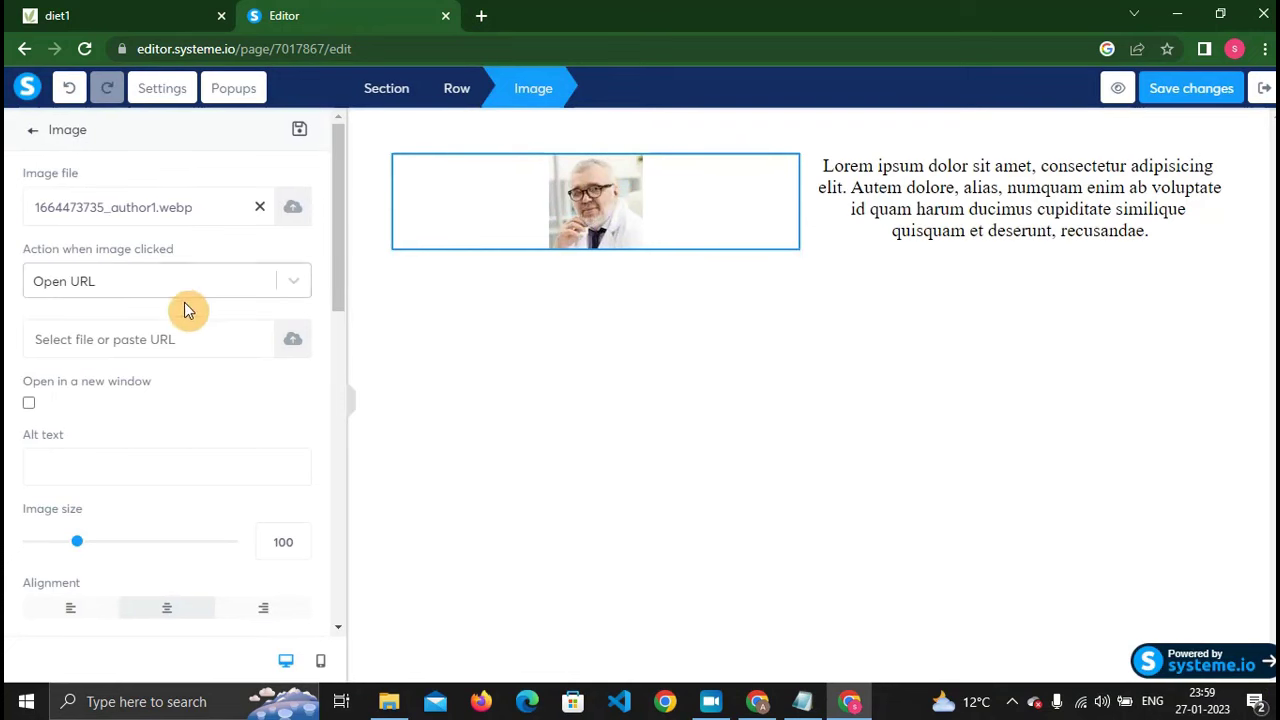
# Align the author photo to the left of its column.
pyautogui.scroll(-2, 192, 405)
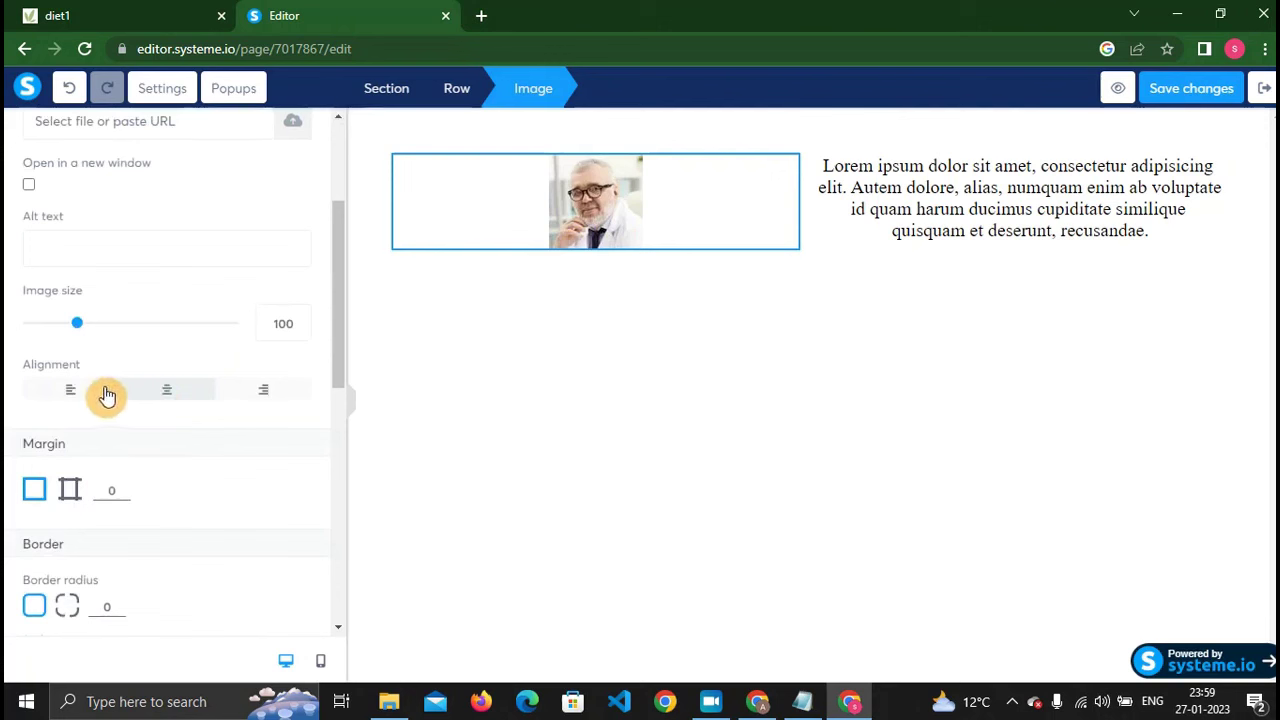
pyautogui.click(43, 392)
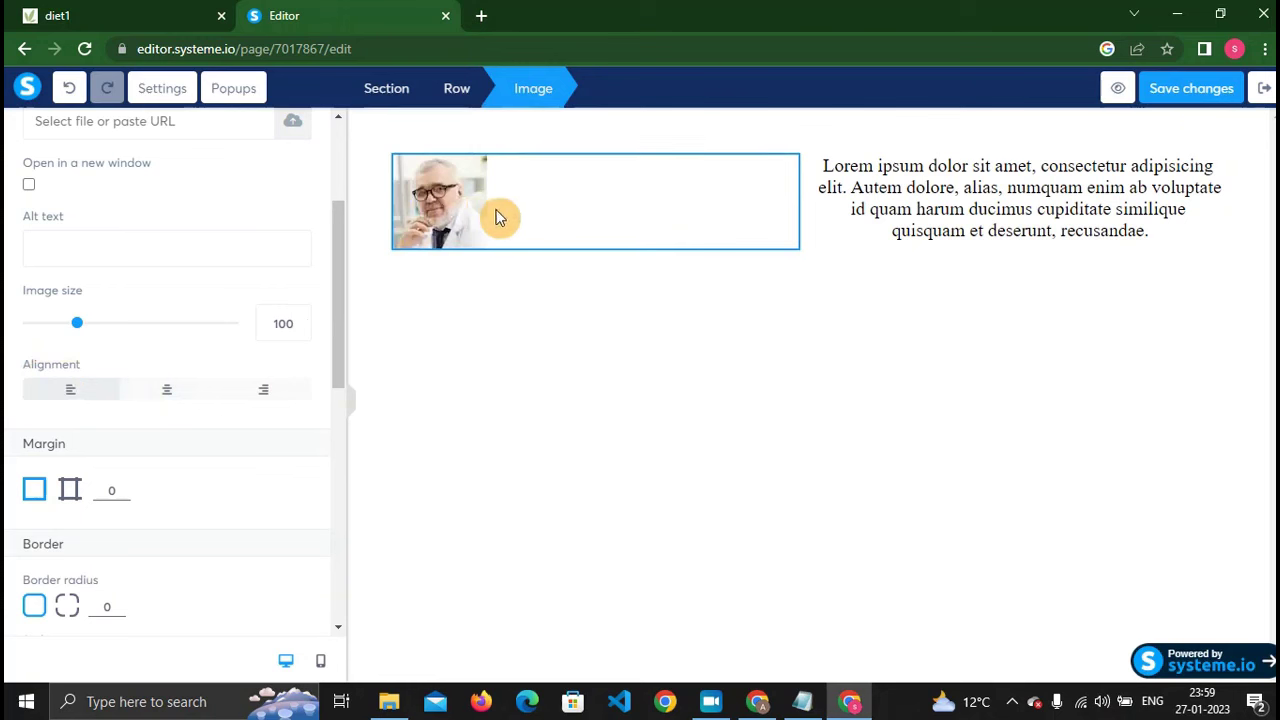
pyautogui.click(691, 289)
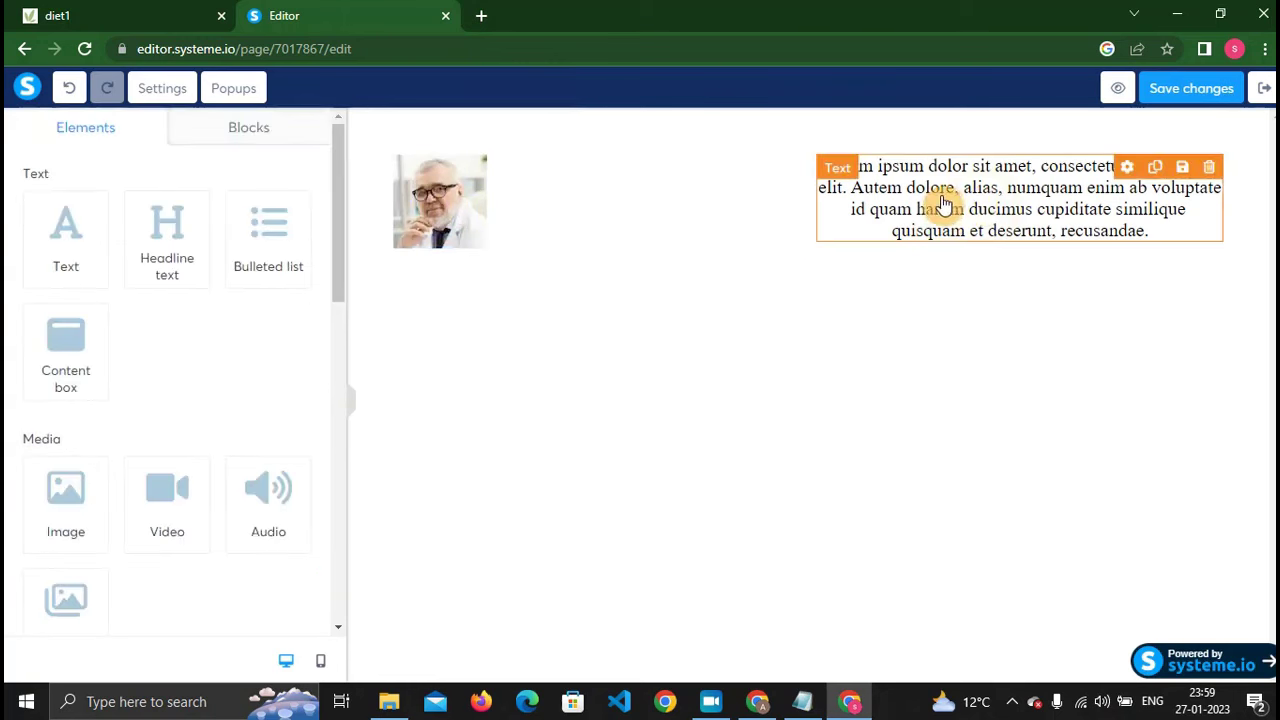
# Left-align the placeholder text in the second column.
pyautogui.click(943, 200)
pyautogui.scroll(-5, 183, 405)
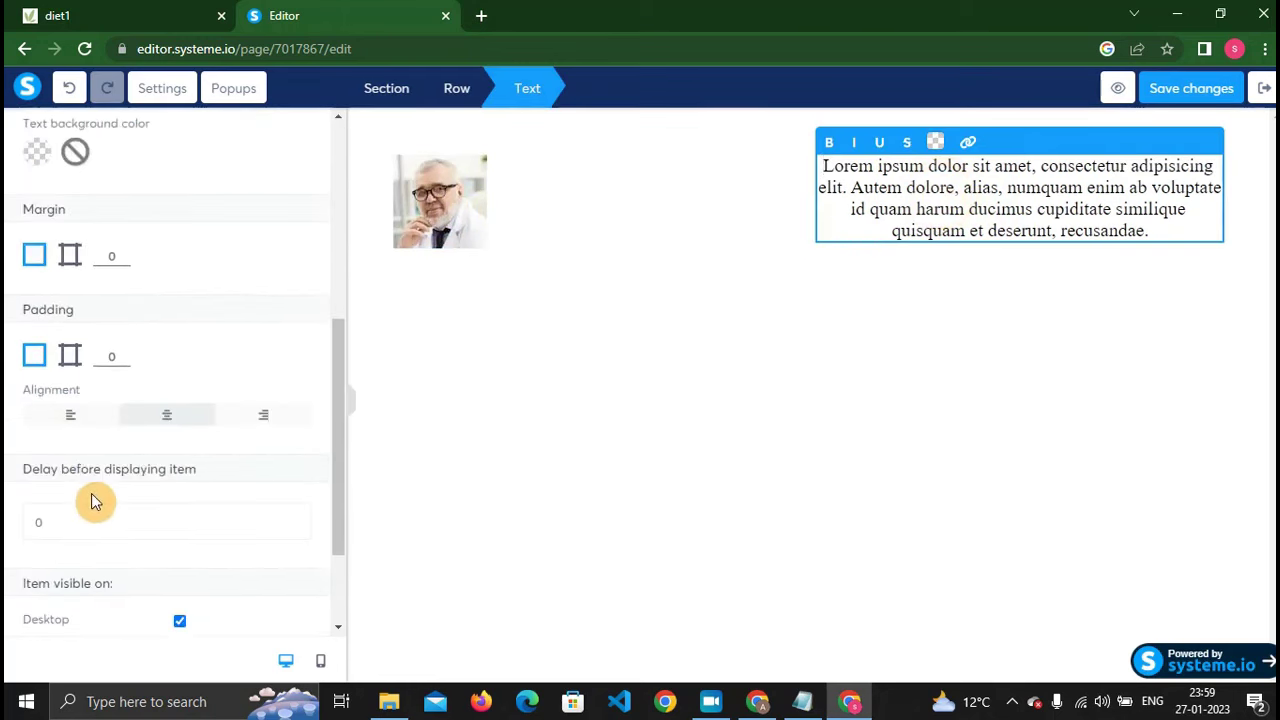
pyautogui.click(62, 413)
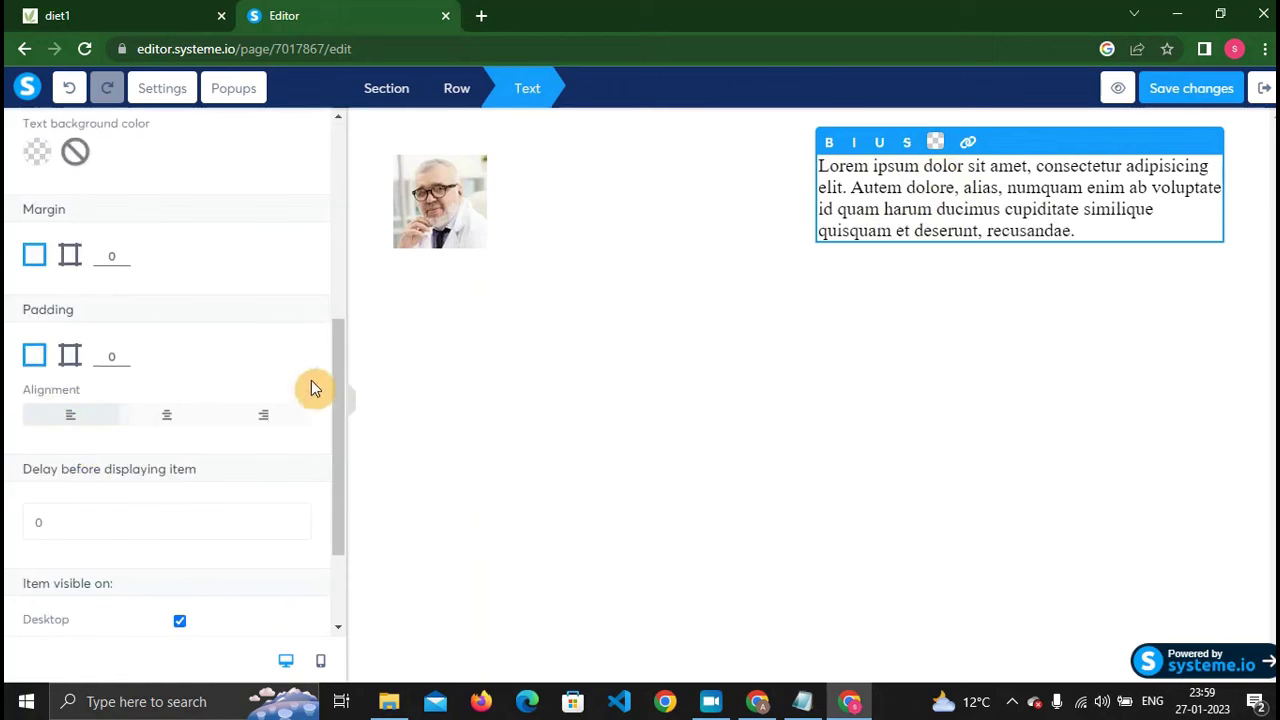
pyautogui.click(800, 300)
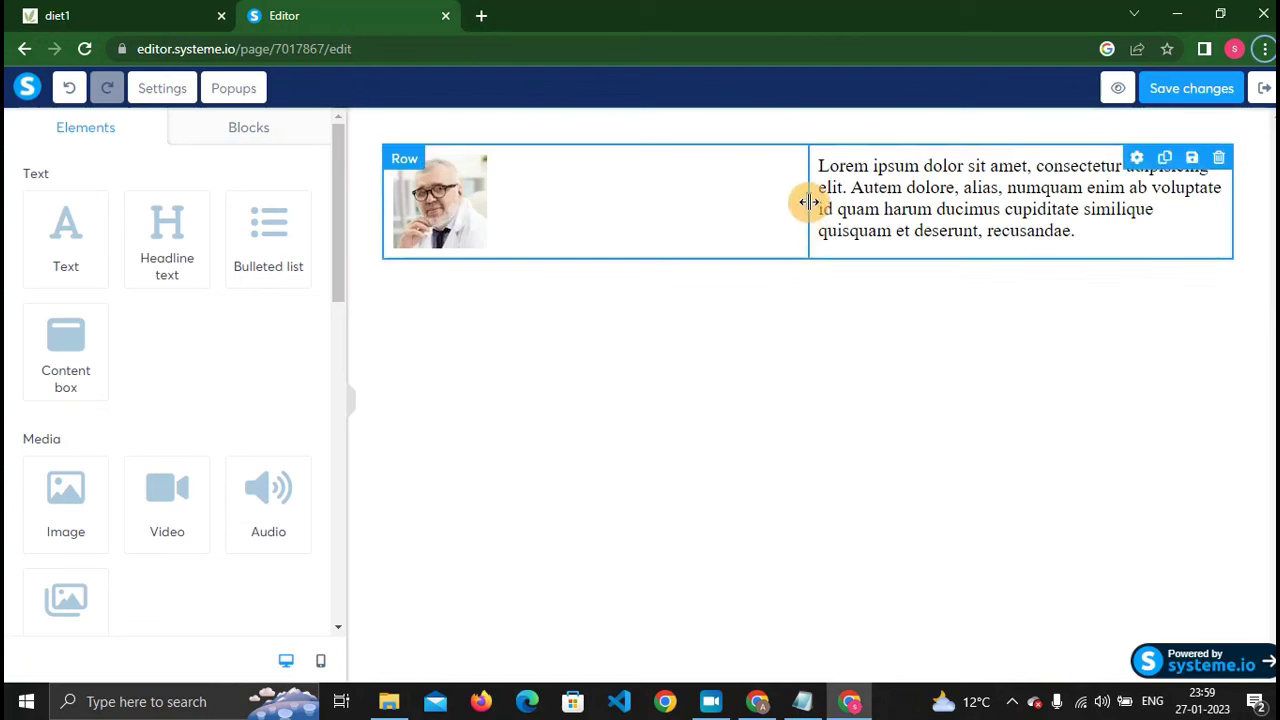
# Narrow the photo column to nearly the photo's width and replace the placeholder text with "Research Group Studies" copied from the diet1 page.
pyautogui.moveTo(808, 202); pyautogui.dragTo(612, 207)
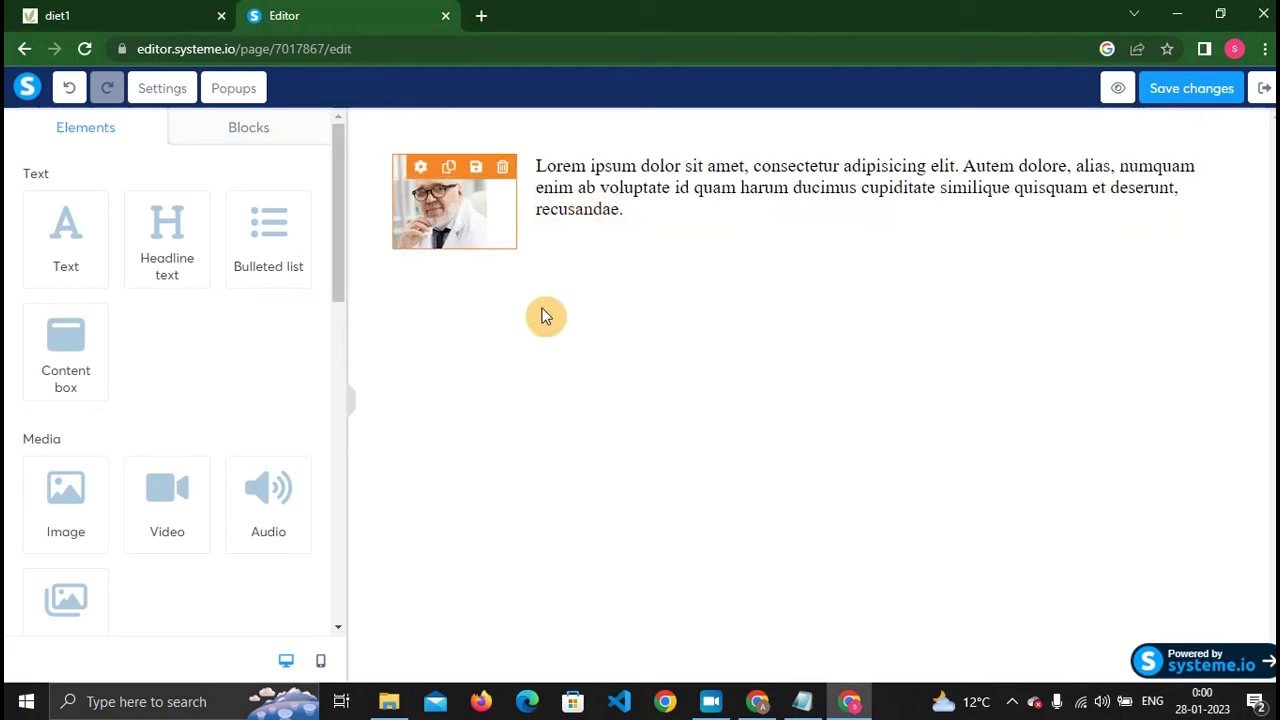
pyautogui.click(94, 15)
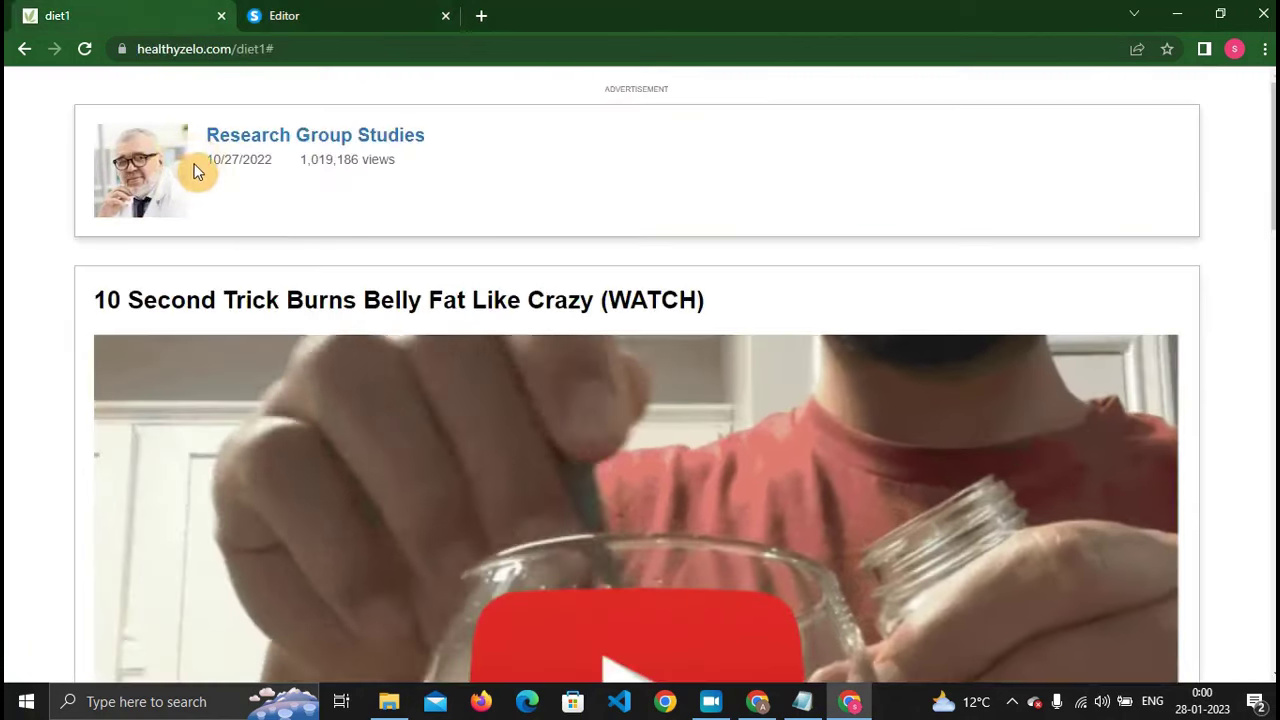
pyautogui.moveTo(199, 137); pyautogui.dragTo(380, 137)
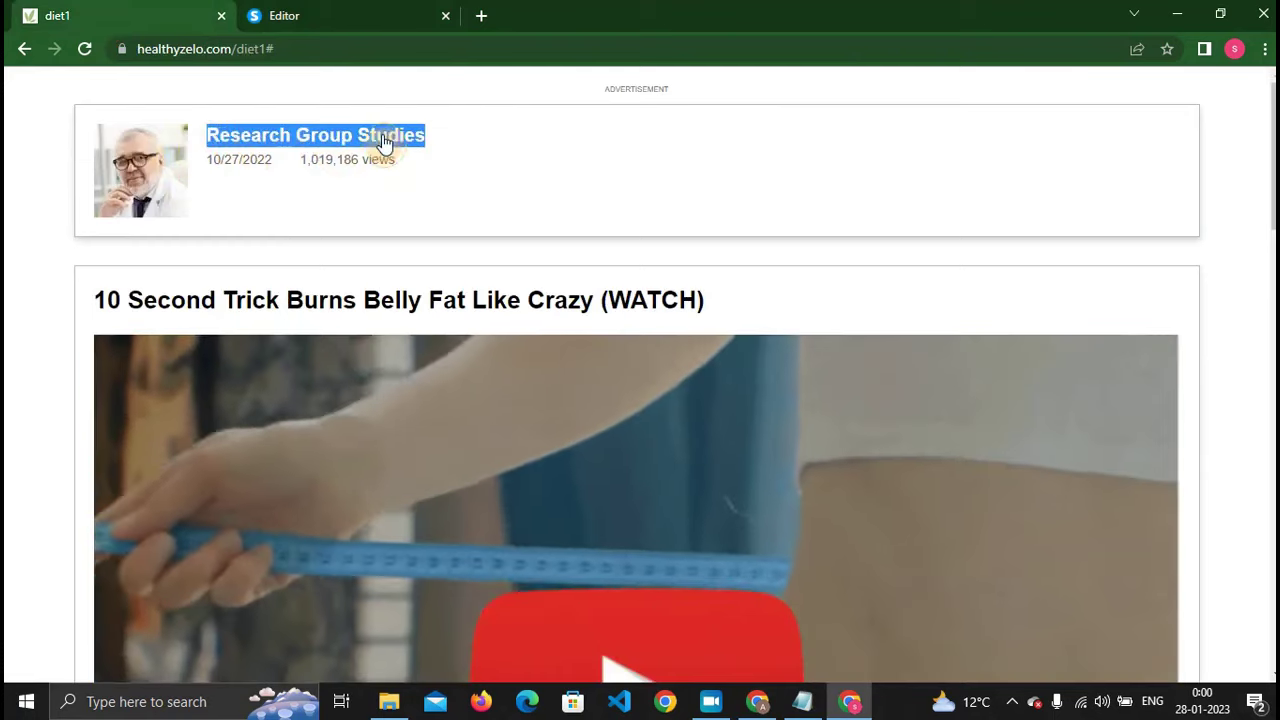
pyautogui.rightClick(382, 136)
pyautogui.click(418, 150)
pyautogui.click(380, 20)
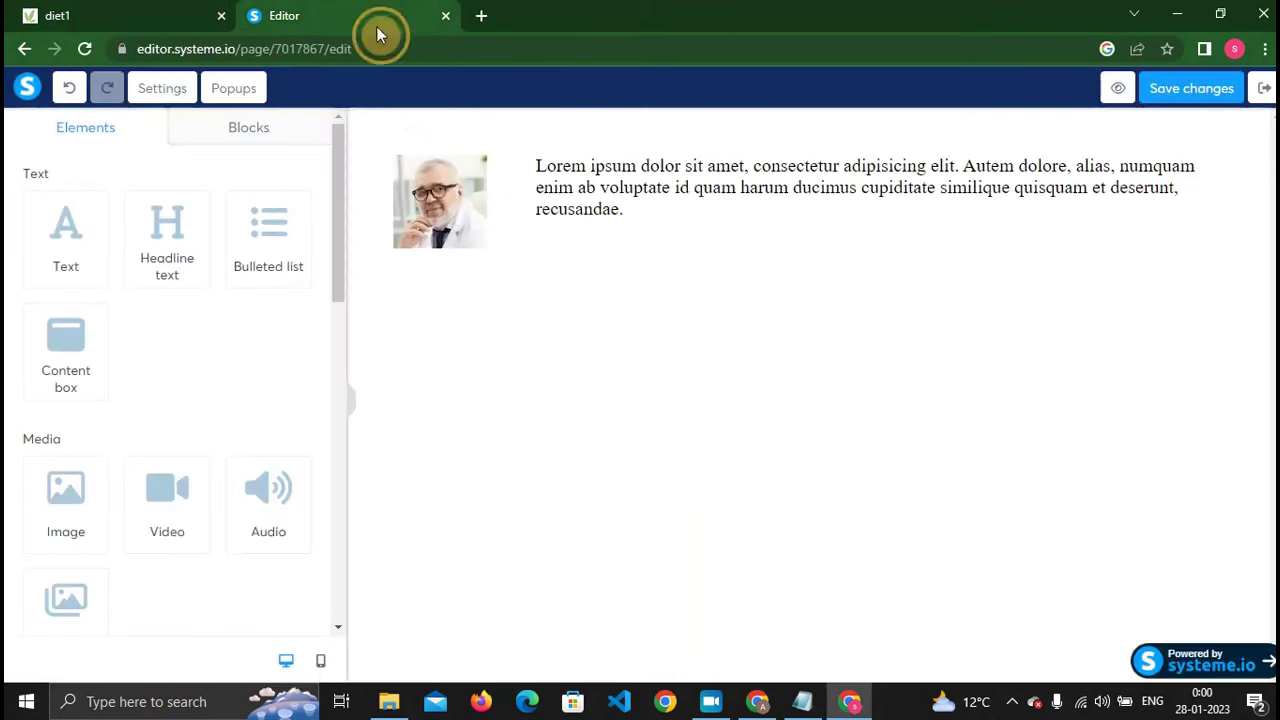
pyautogui.click(606, 198)
pyautogui.hotkey('ctrl', 'a')
pyautogui.hotkey('ctrl', 'v')
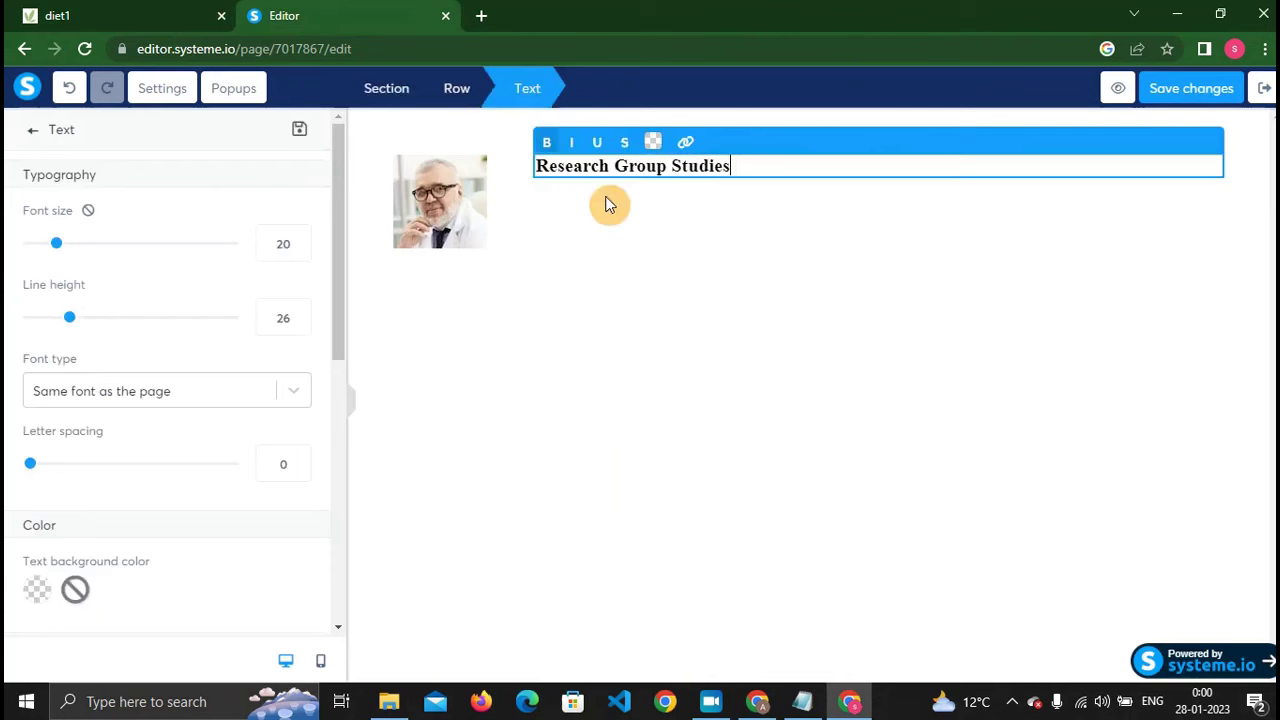
# Set the font of the "Research Group Studies" text to Open Sans from Google Fonts.
pyautogui.click(146, 403)
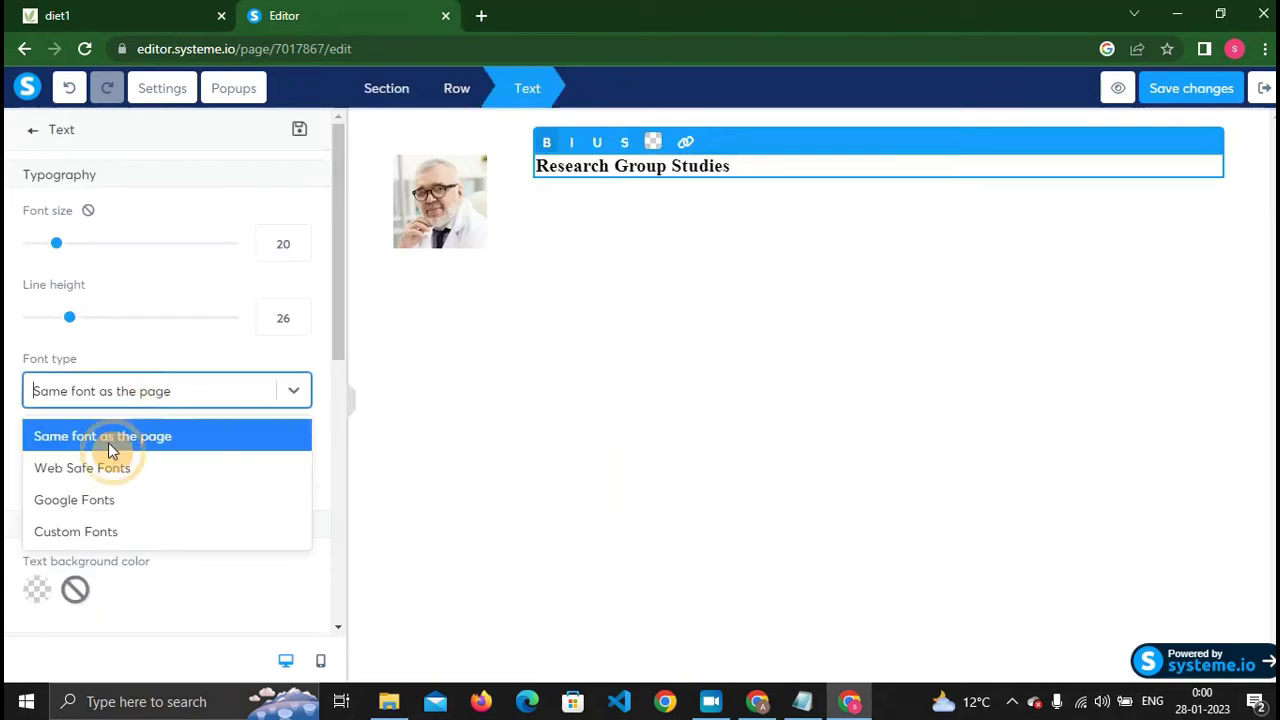
pyautogui.click(107, 400)
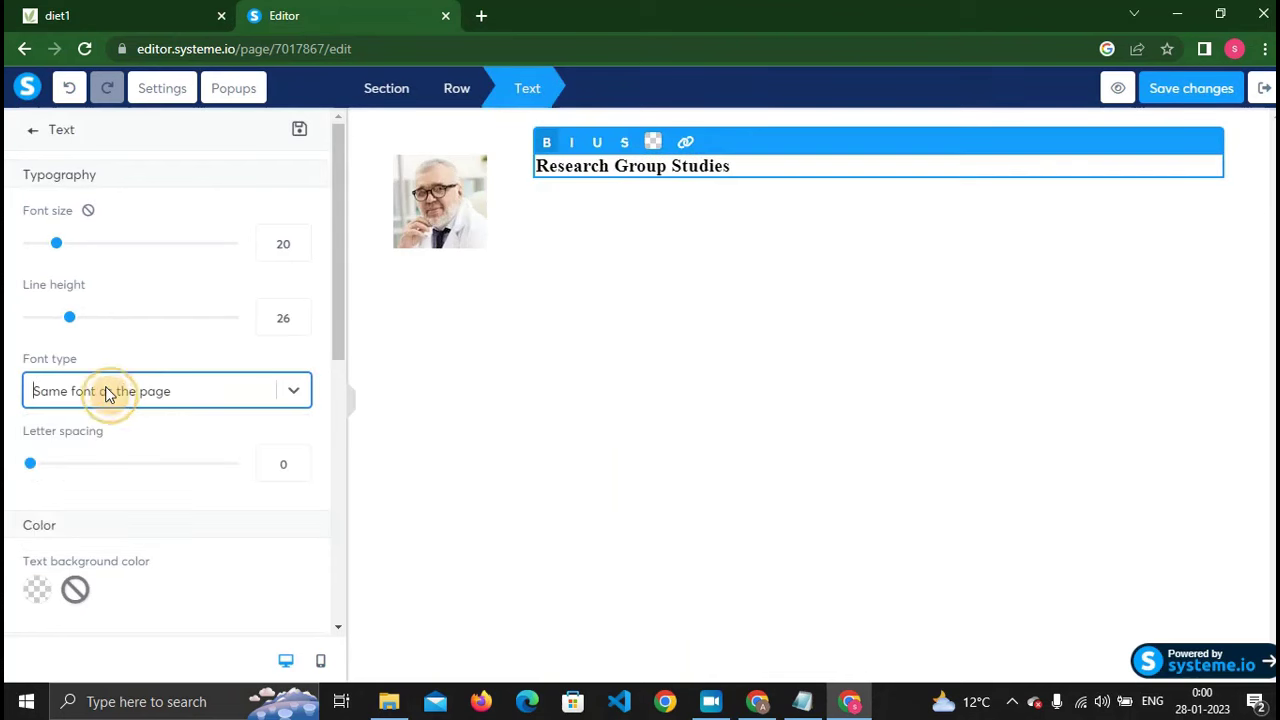
pyautogui.click(104, 400)
pyautogui.click(90, 500)
pyautogui.click(84, 447)
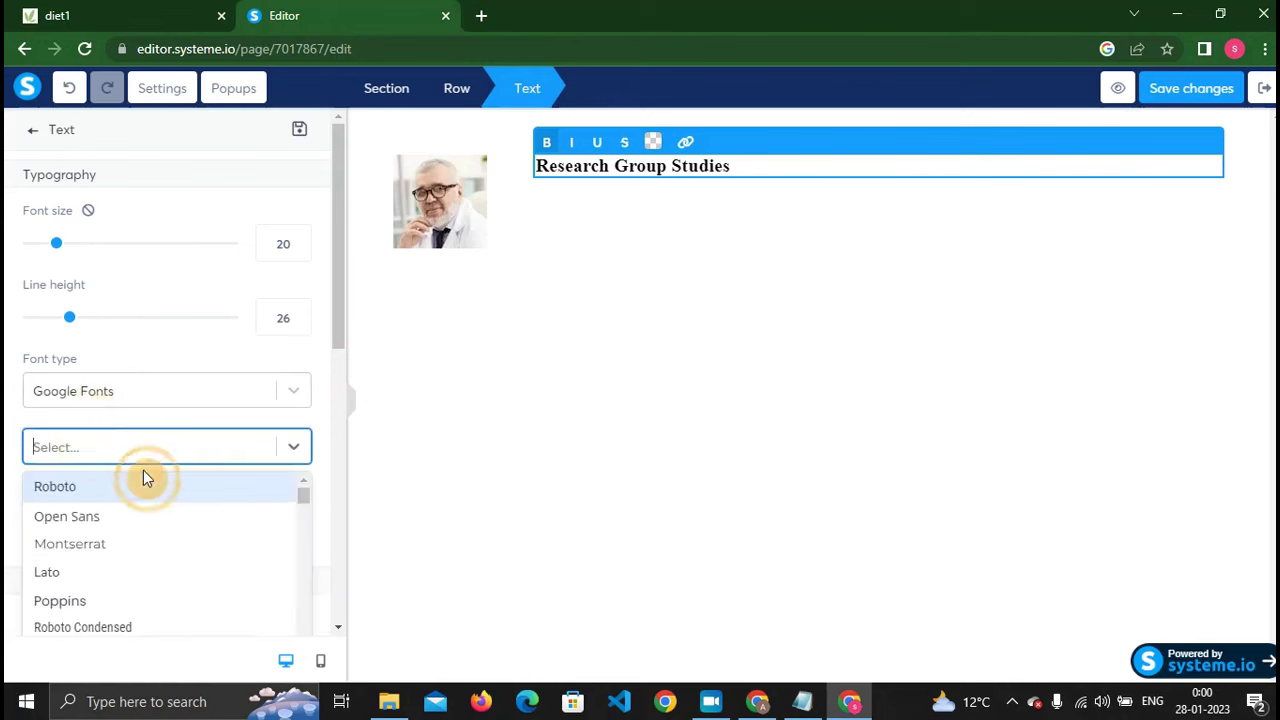
pyautogui.click(86, 517)
pyautogui.click(530, 307)
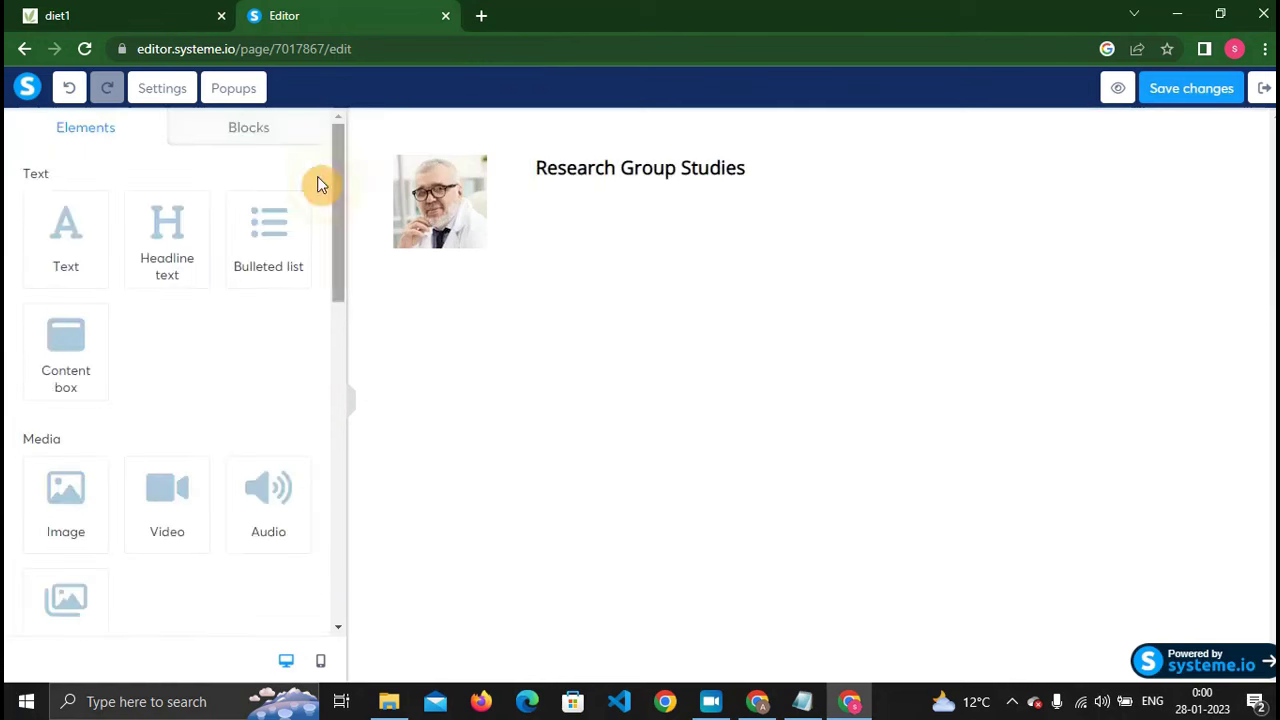
# Copy the date and view count from the author header of the diet1 page.
pyautogui.click(169, 12)
pyautogui.moveTo(429, 180); pyautogui.dragTo(206, 165)
pyautogui.rightClick(250, 162)
pyautogui.click(285, 178)
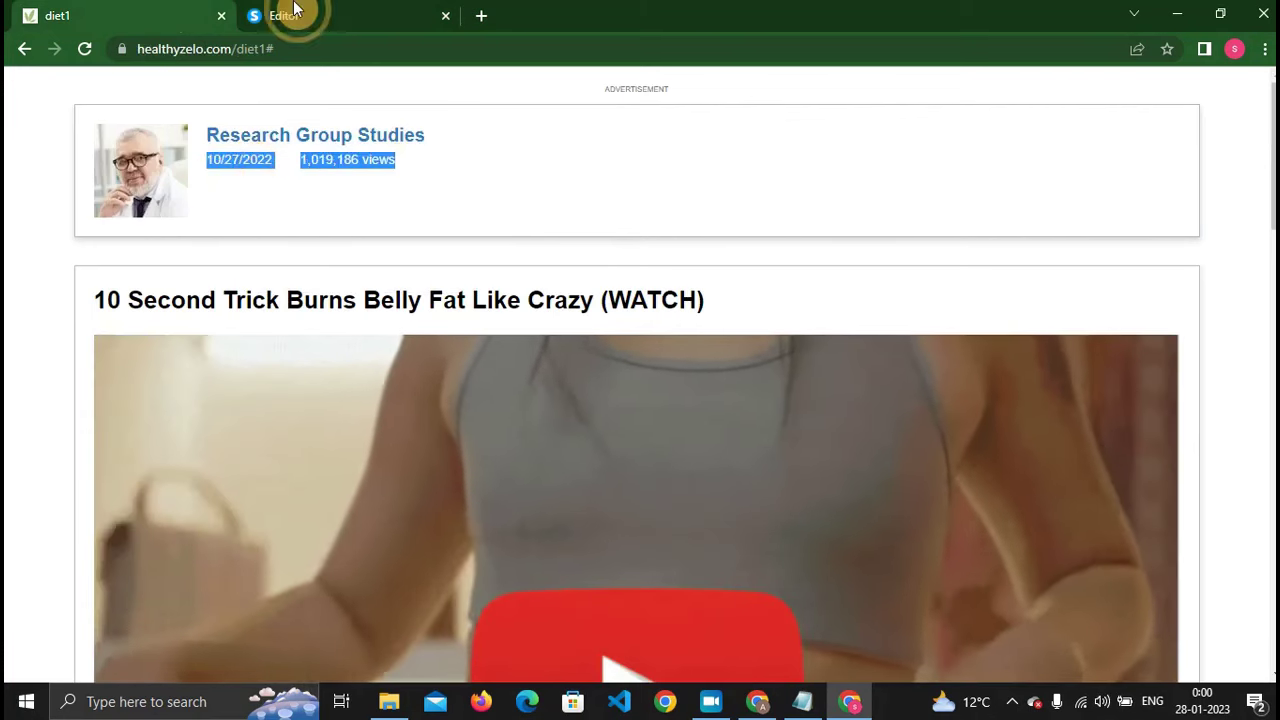
# In the systeme.io editor, add a text element below "Research Group Studies" and replace its placeholder with the copied date and view count.
pyautogui.click(288, 14)
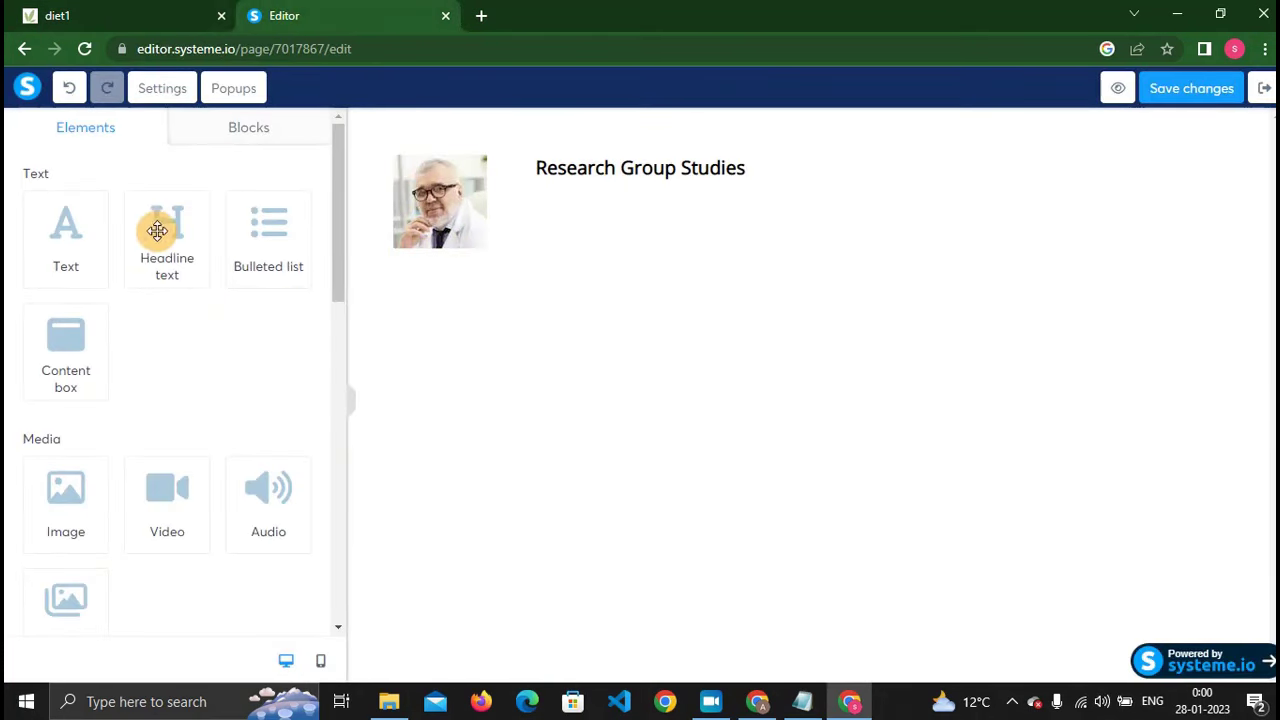
pyautogui.moveTo(68, 247); pyautogui.dragTo(654, 237)
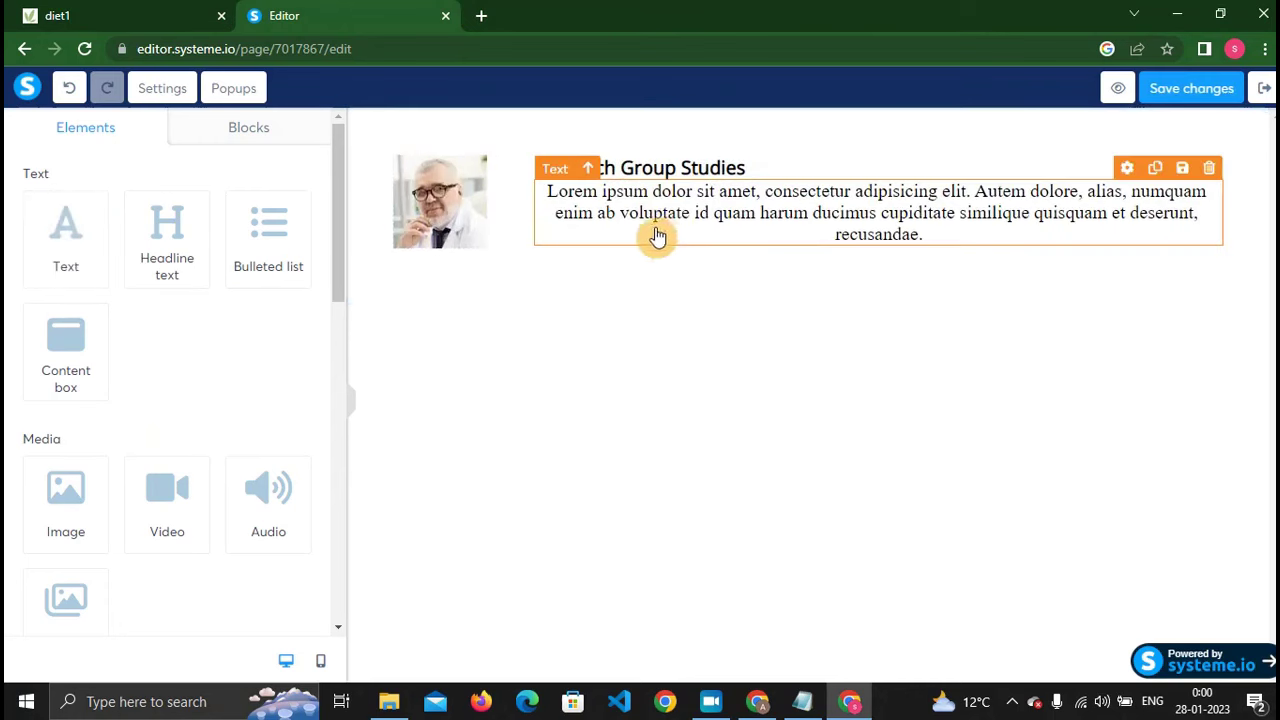
pyautogui.click(650, 215)
pyautogui.hotkey('ctrl', 'a')
pyautogui.hotkey('ctrl', 'v')
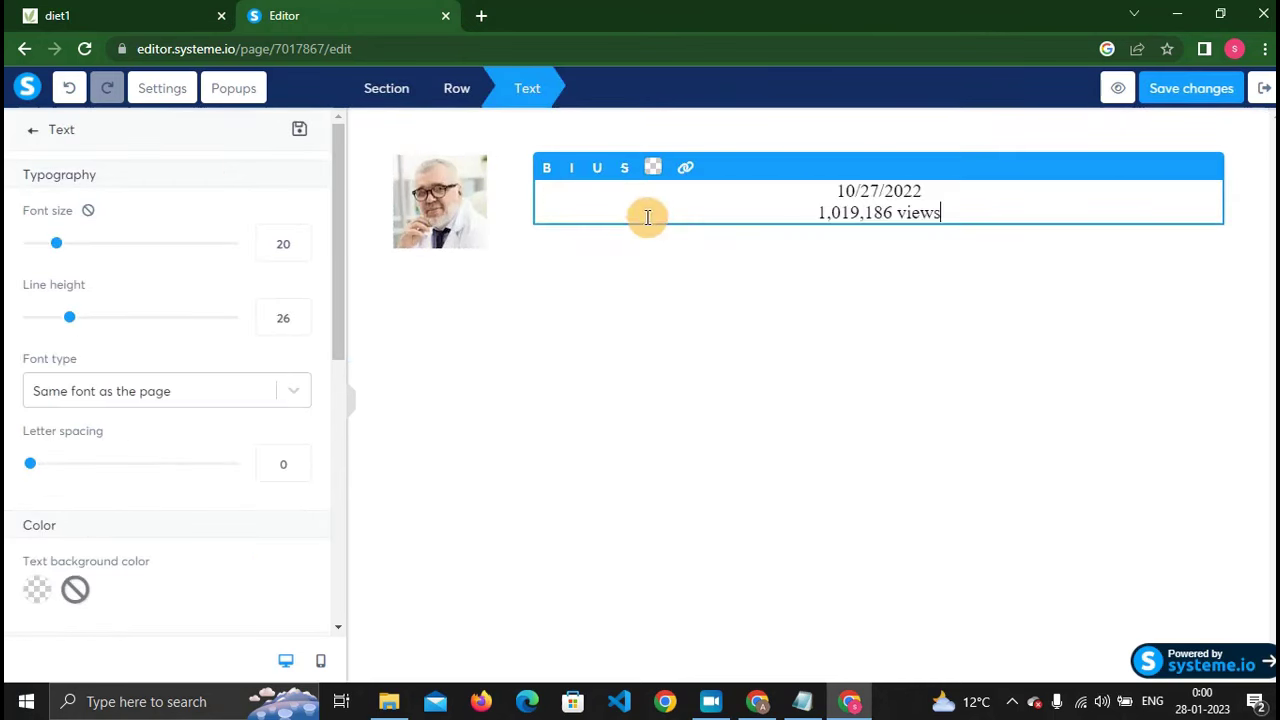
# Left-align the date and view count text in its column.
pyautogui.click(113, 398)
pyautogui.click(110, 395)
pyautogui.scroll(-4, 134, 469)
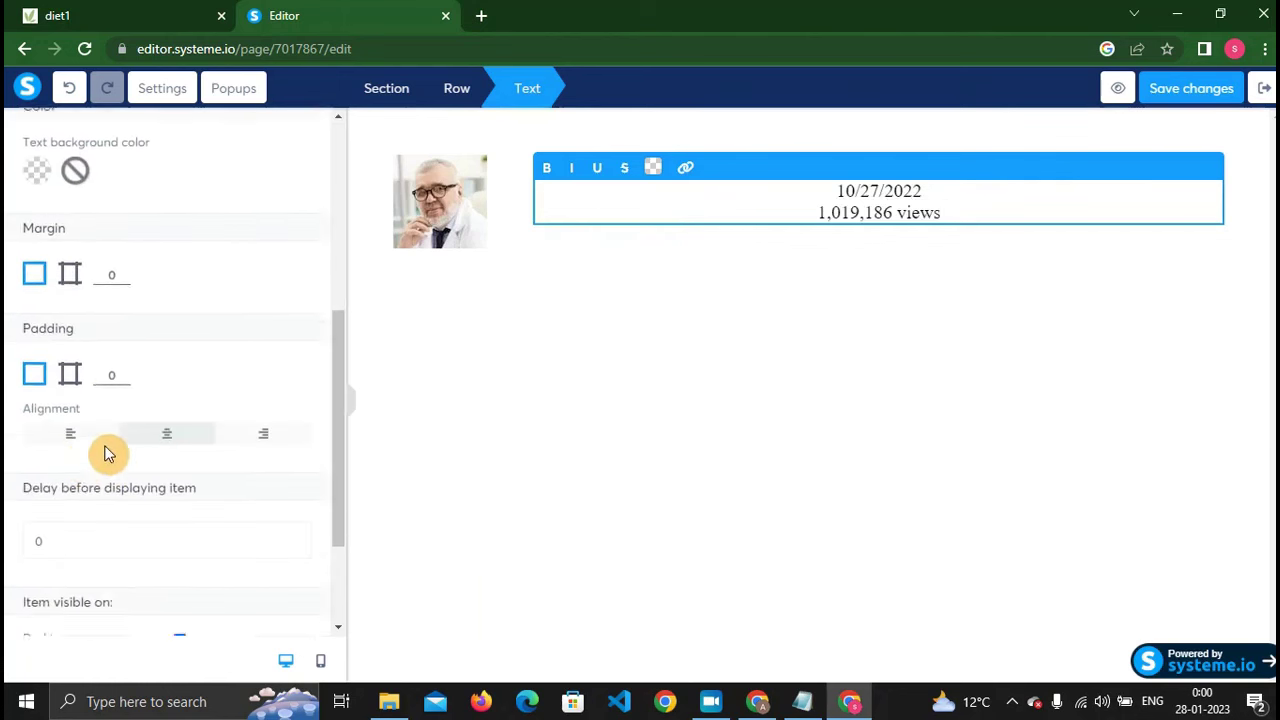
pyautogui.click(71, 418)
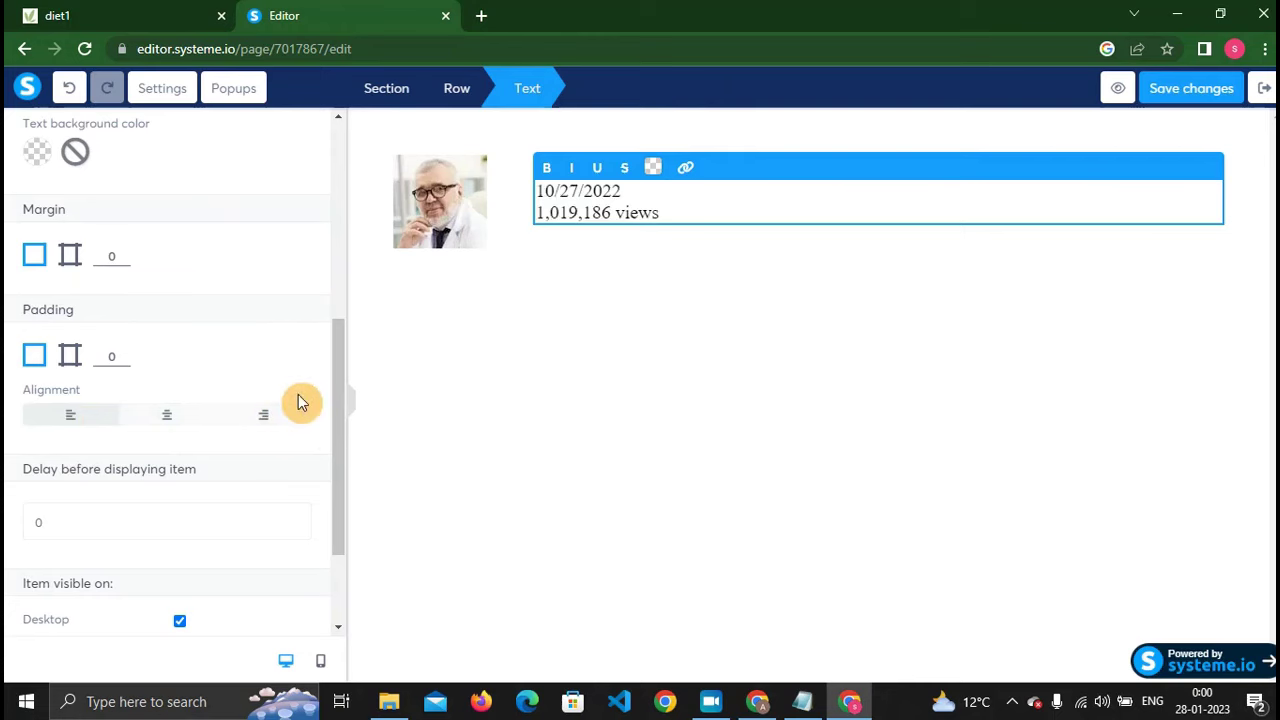
pyautogui.click(405, 310)
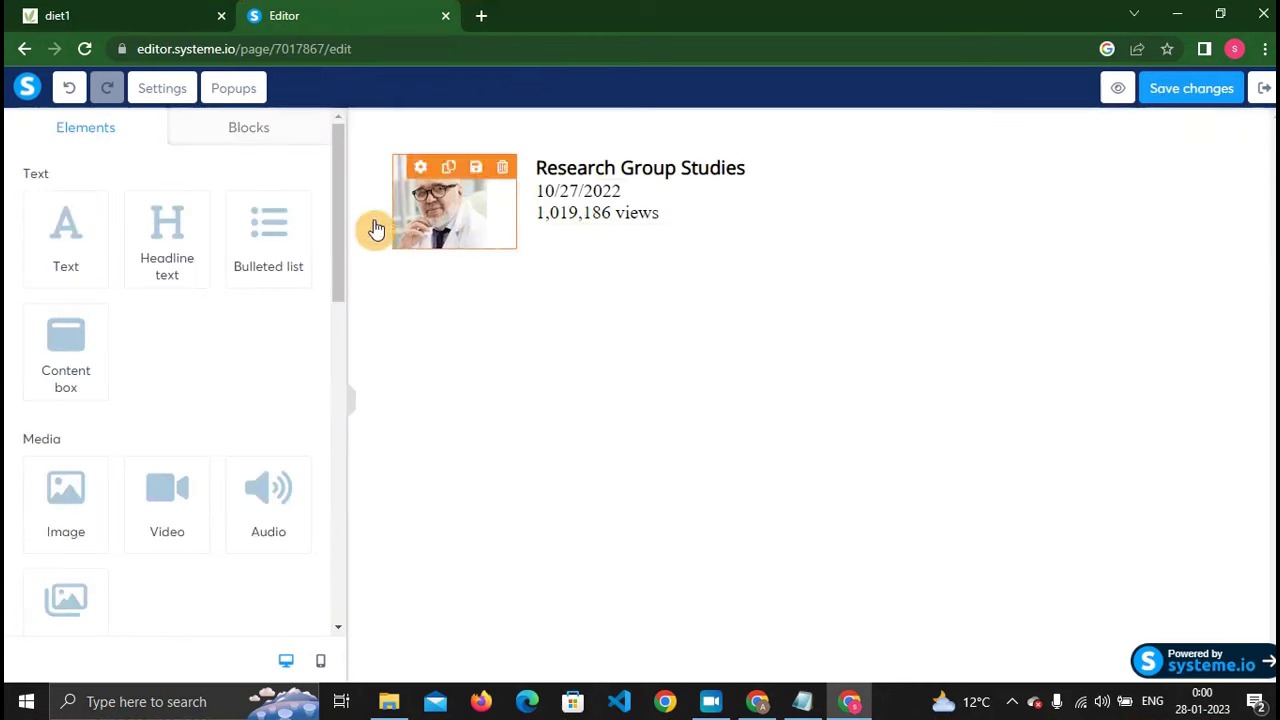
# Examine the outline and shadow around the author header box on the diet1 page, comparing it with the rebuilt header.
pyautogui.click(123, 20)
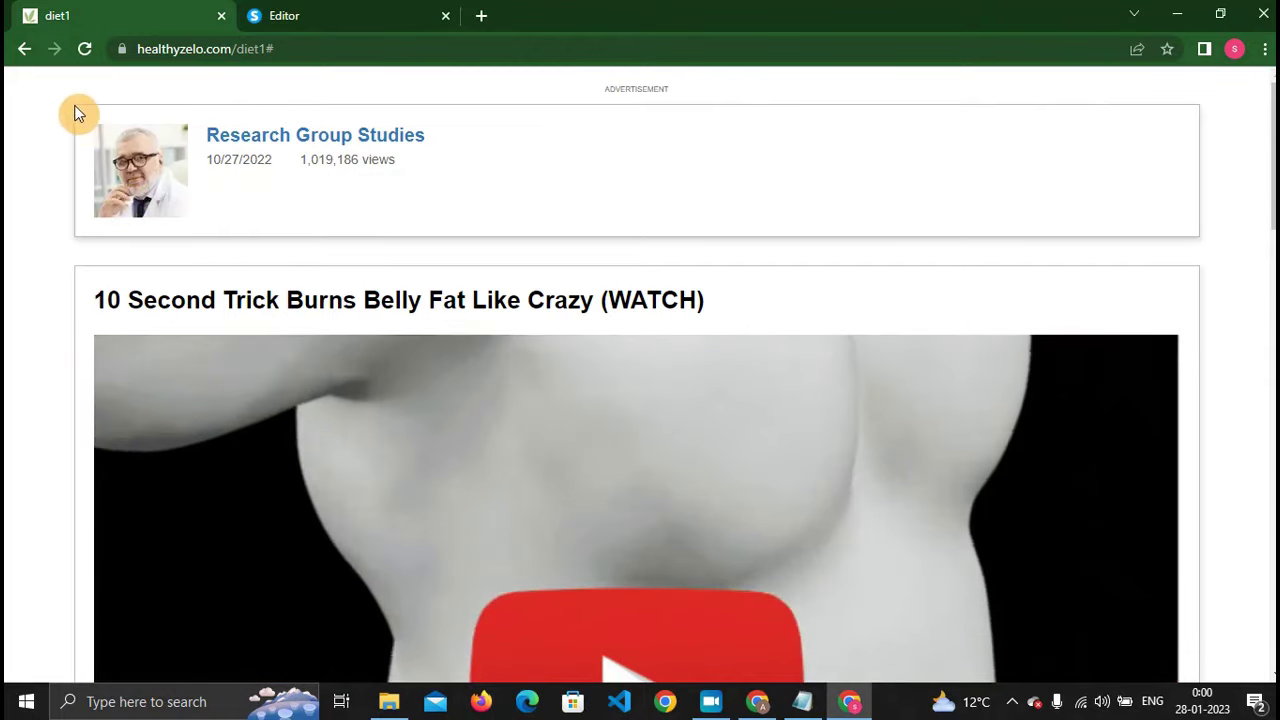
pyautogui.moveTo(63, 220); pyautogui.dragTo(500, 240)
pyautogui.click(443, 242)
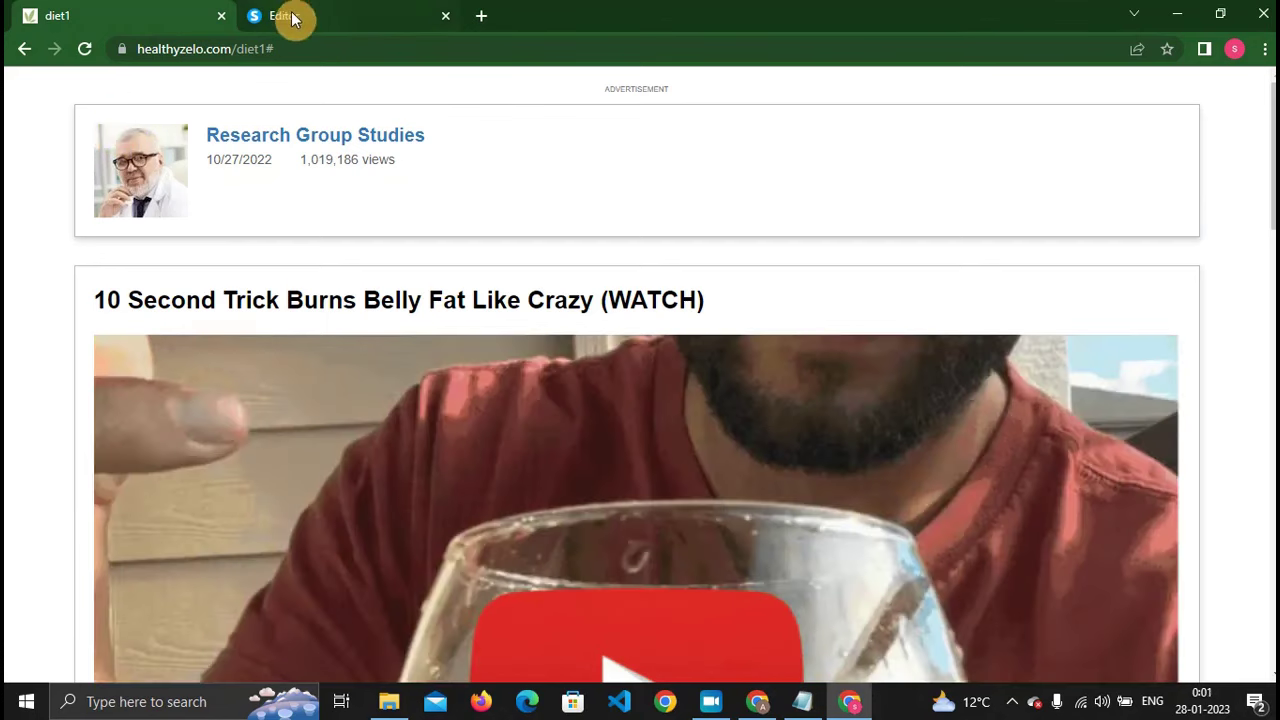
pyautogui.click(294, 15)
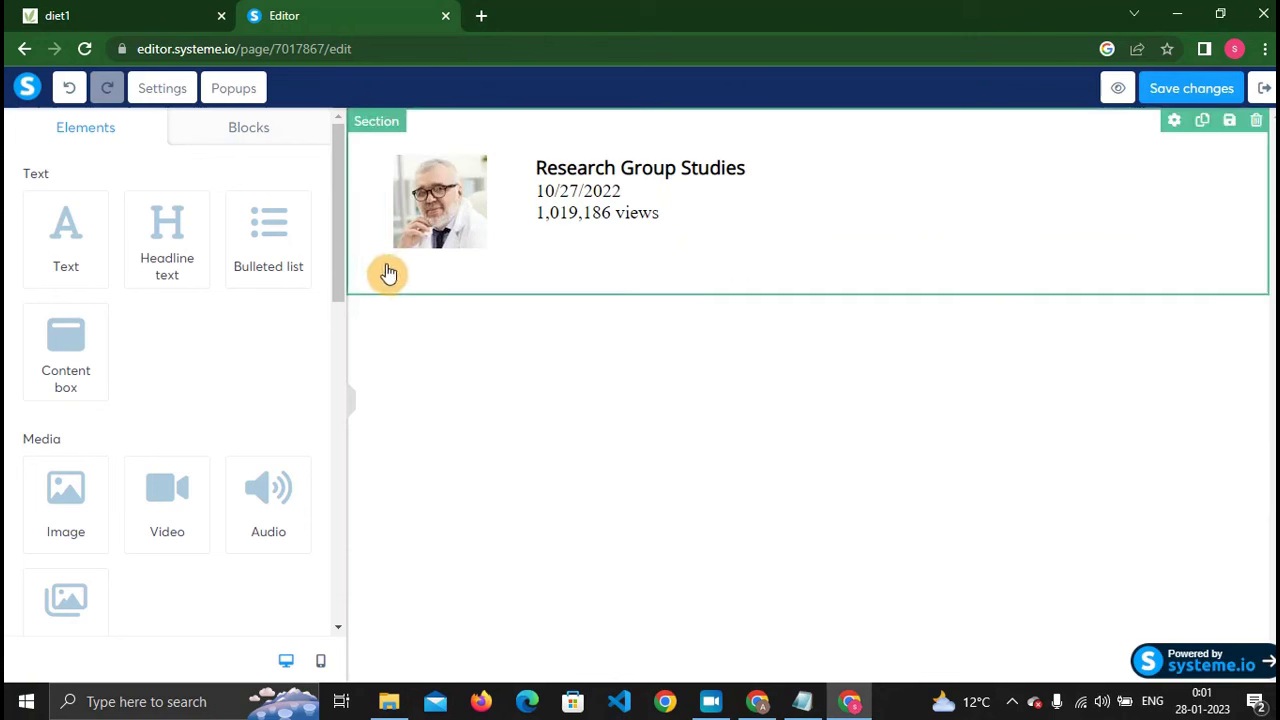
pyautogui.click(186, 12)
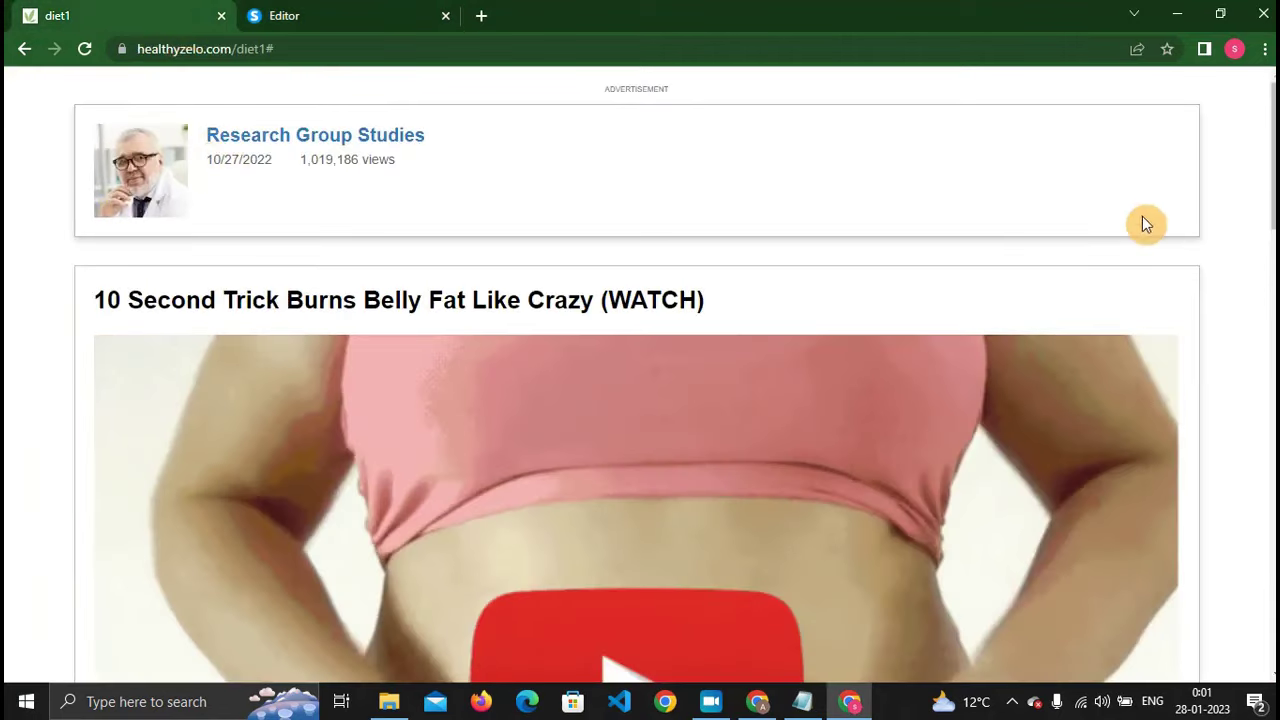
pyautogui.click(334, 14)
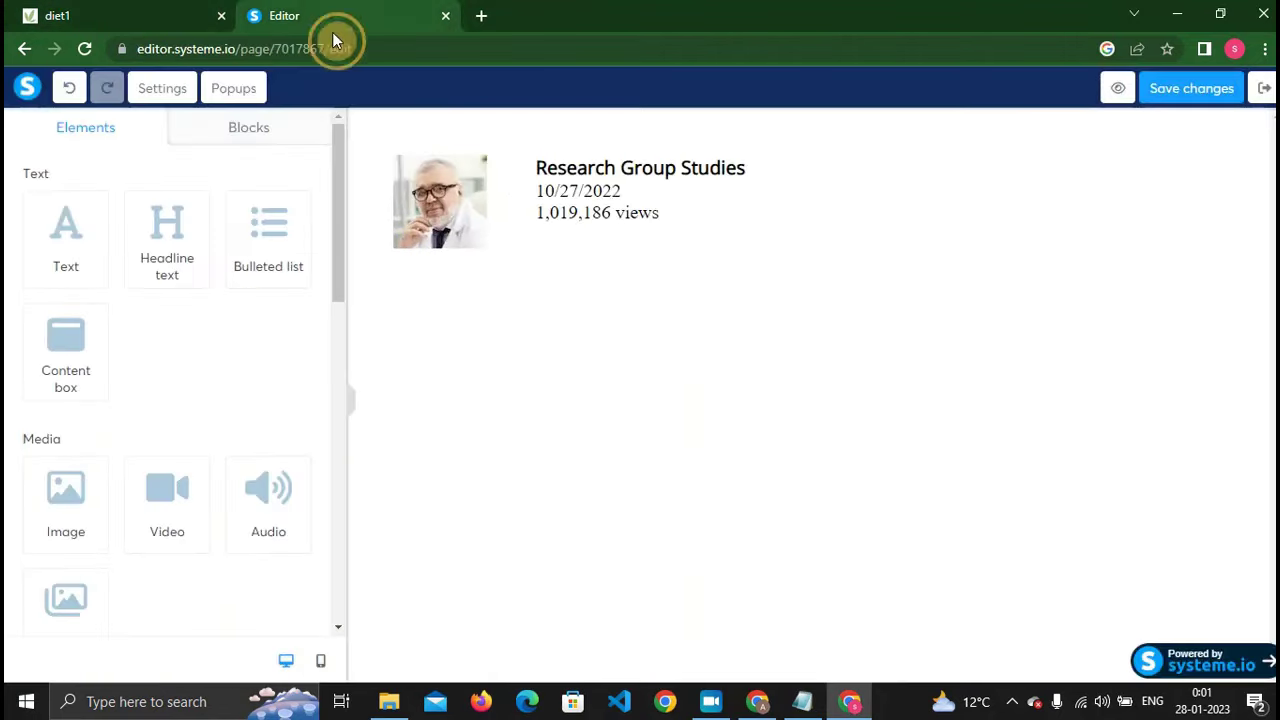
# Apply a hard shadow to the author header row.
pyautogui.click(388, 229)
pyautogui.scroll(-6, 80, 271)
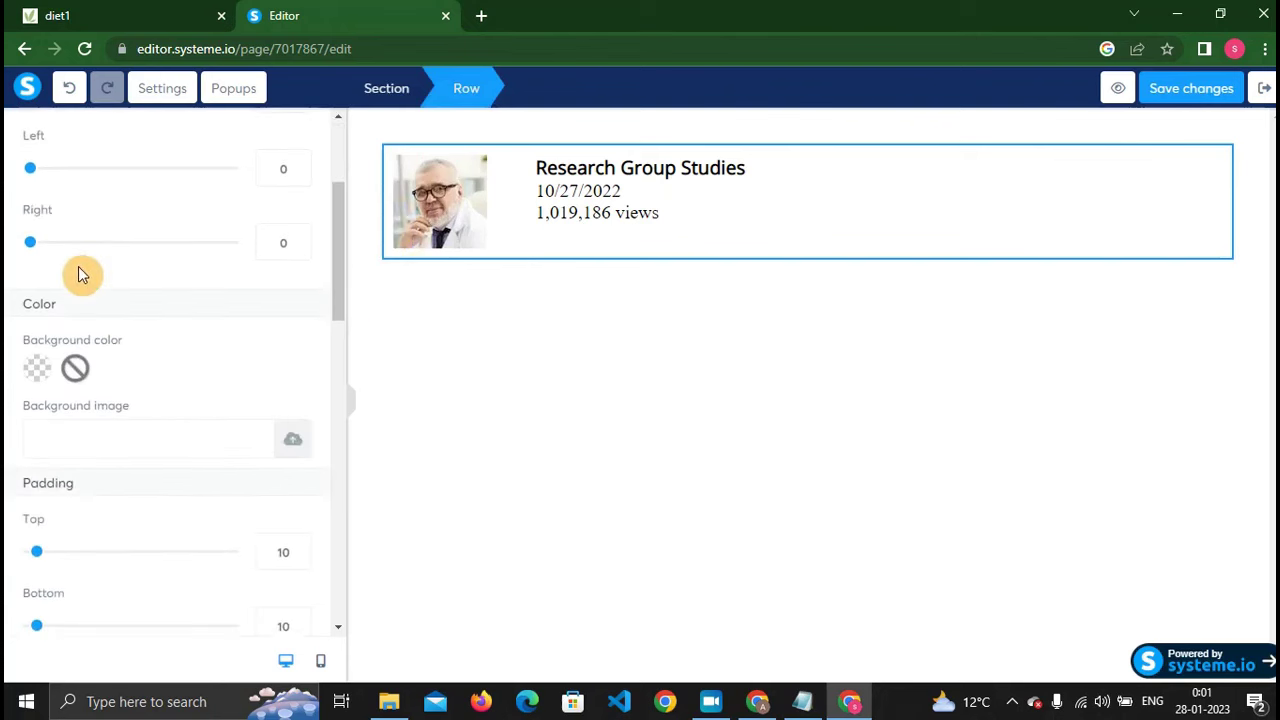
pyautogui.scroll(-2, 82, 297)
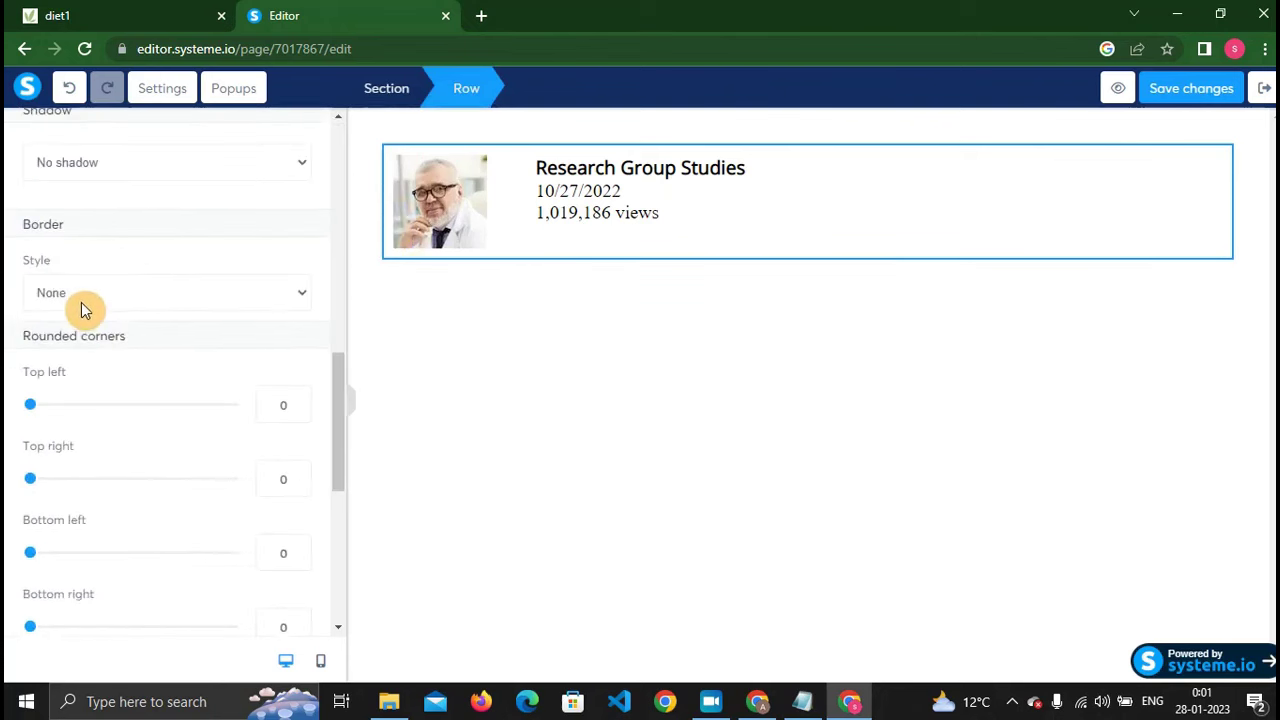
pyautogui.scroll(2, 84, 310)
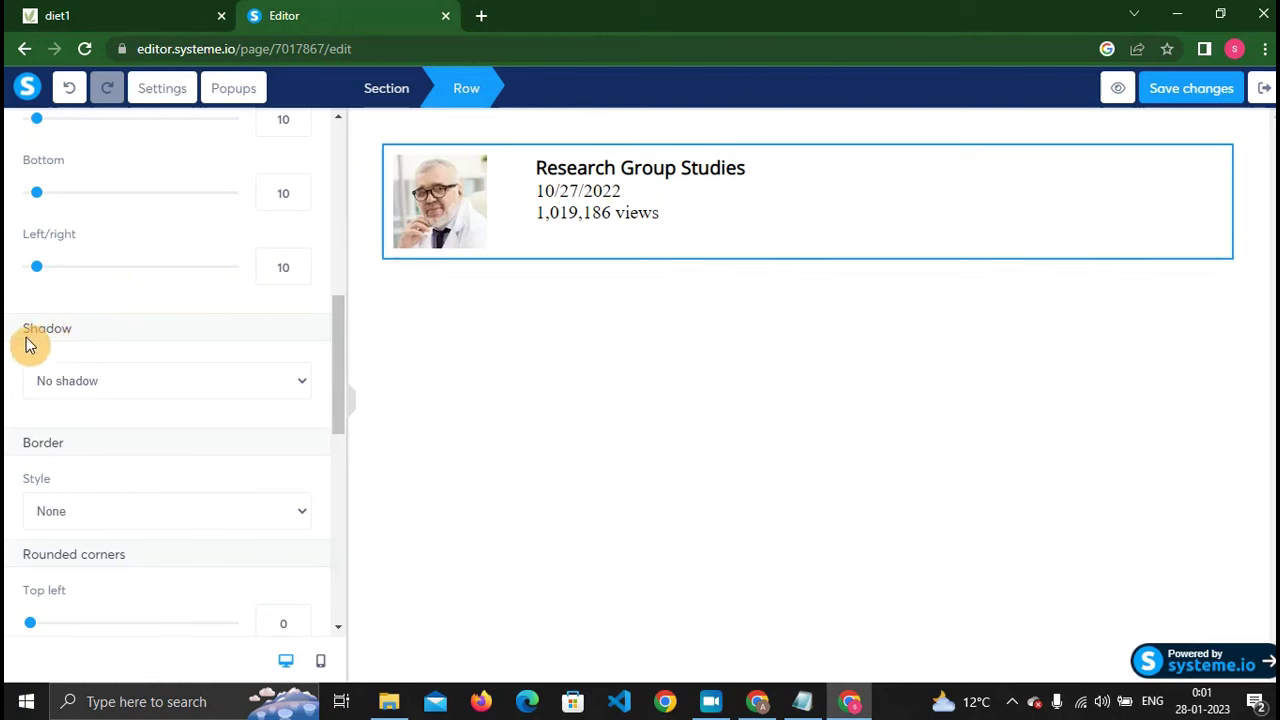
pyautogui.moveTo(27, 345); pyautogui.dragTo(124, 342)
pyautogui.click(90, 385)
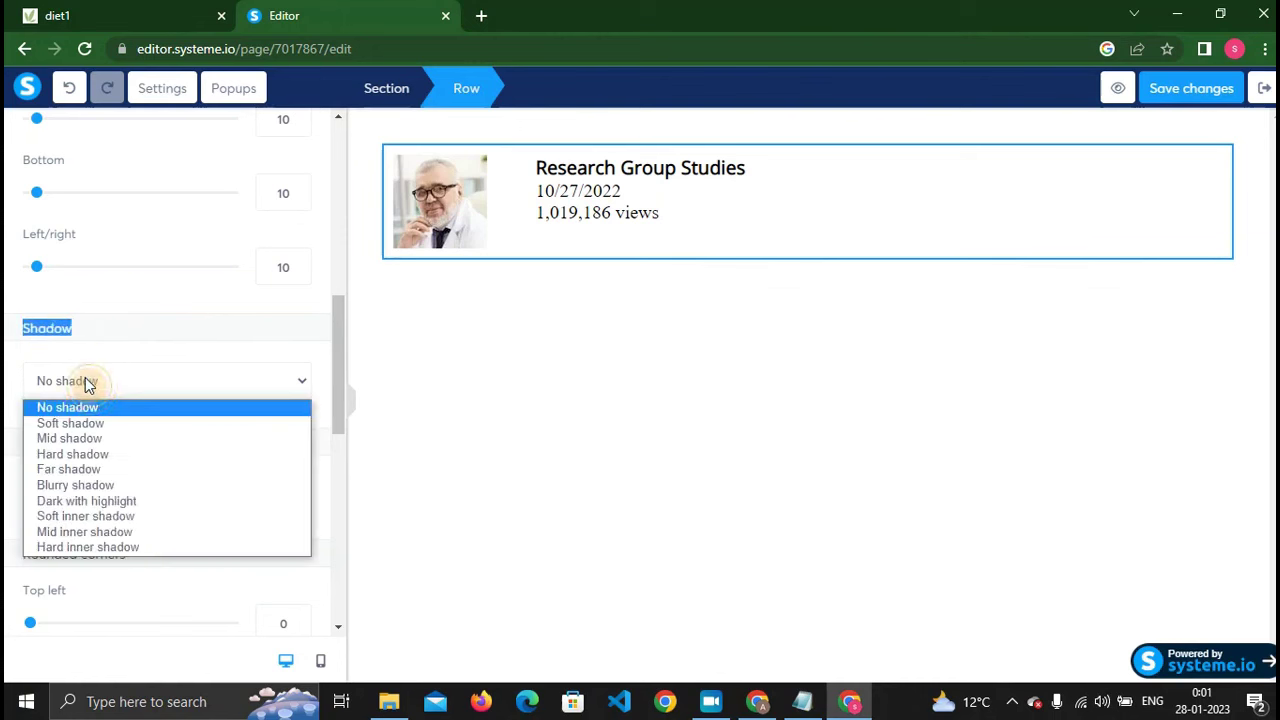
pyautogui.click(80, 454)
pyautogui.click(556, 324)
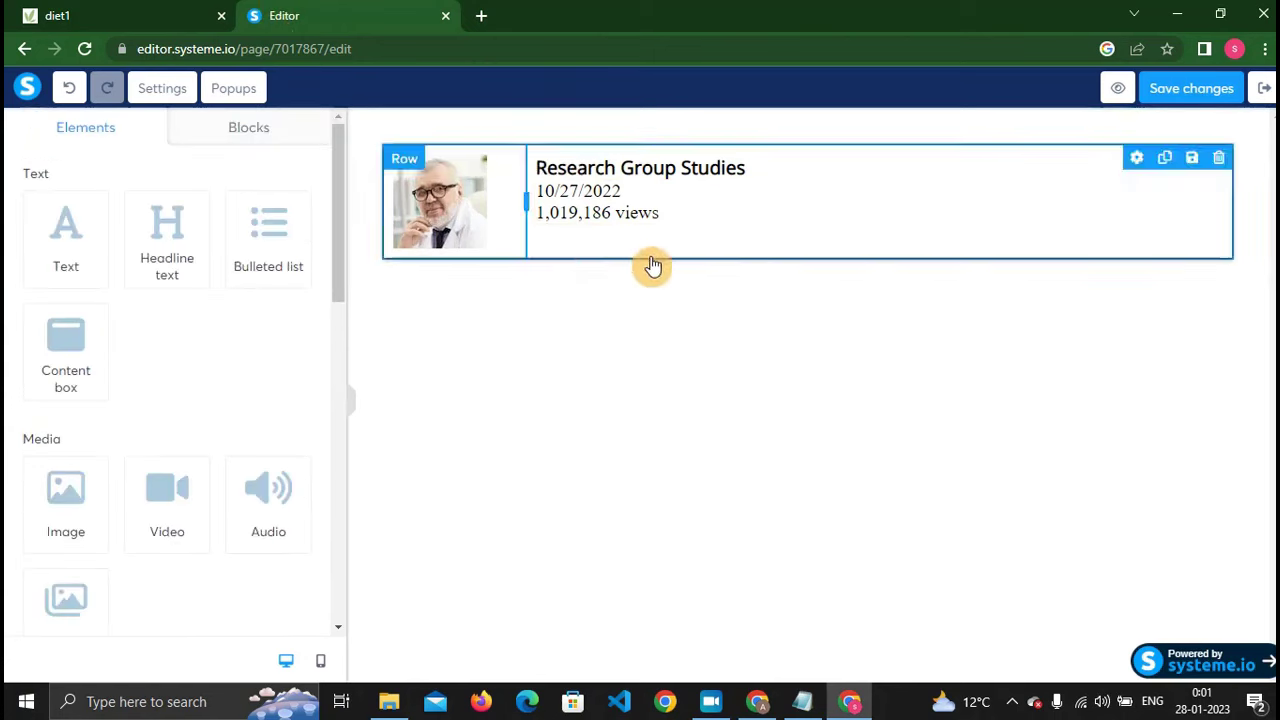
# Examine the headline and video box below the author header on the diet1 page.
pyautogui.click(148, 10)
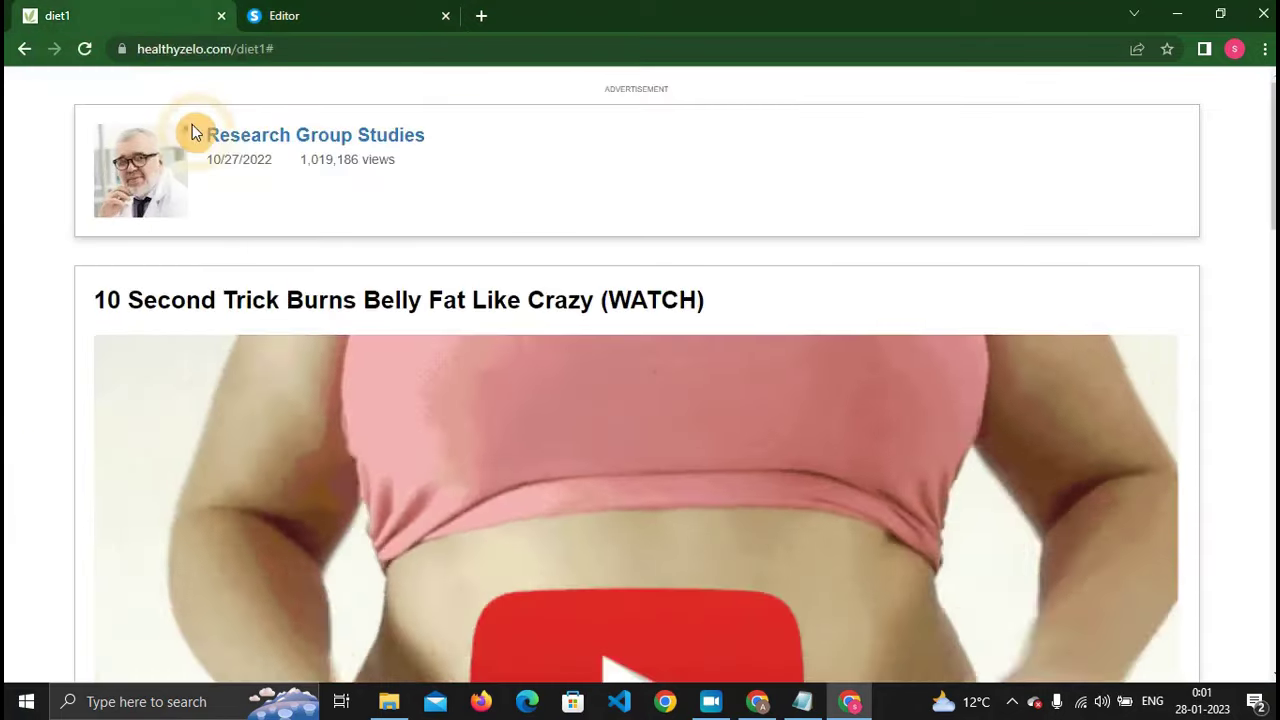
pyautogui.scroll(-2, 157, 214)
pyautogui.scroll(2, 258, 307)
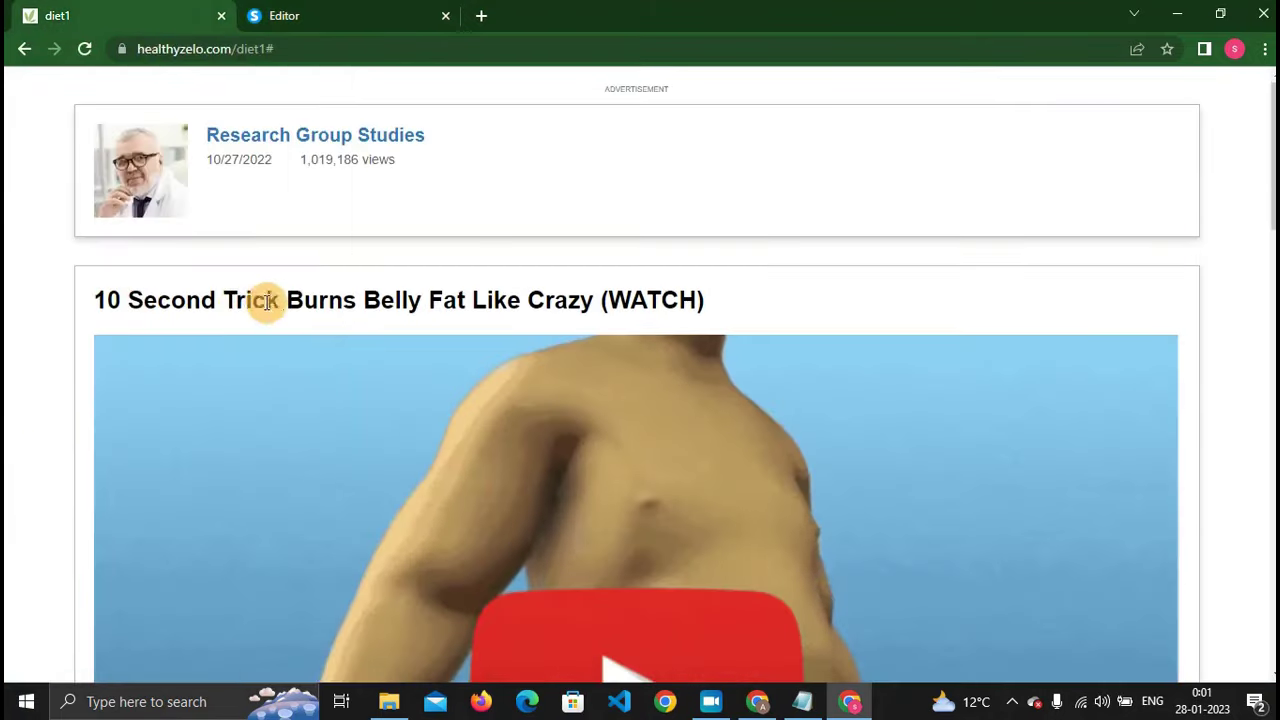
pyautogui.scroll(-10, 264, 298)
pyautogui.scroll(8, 212, 369)
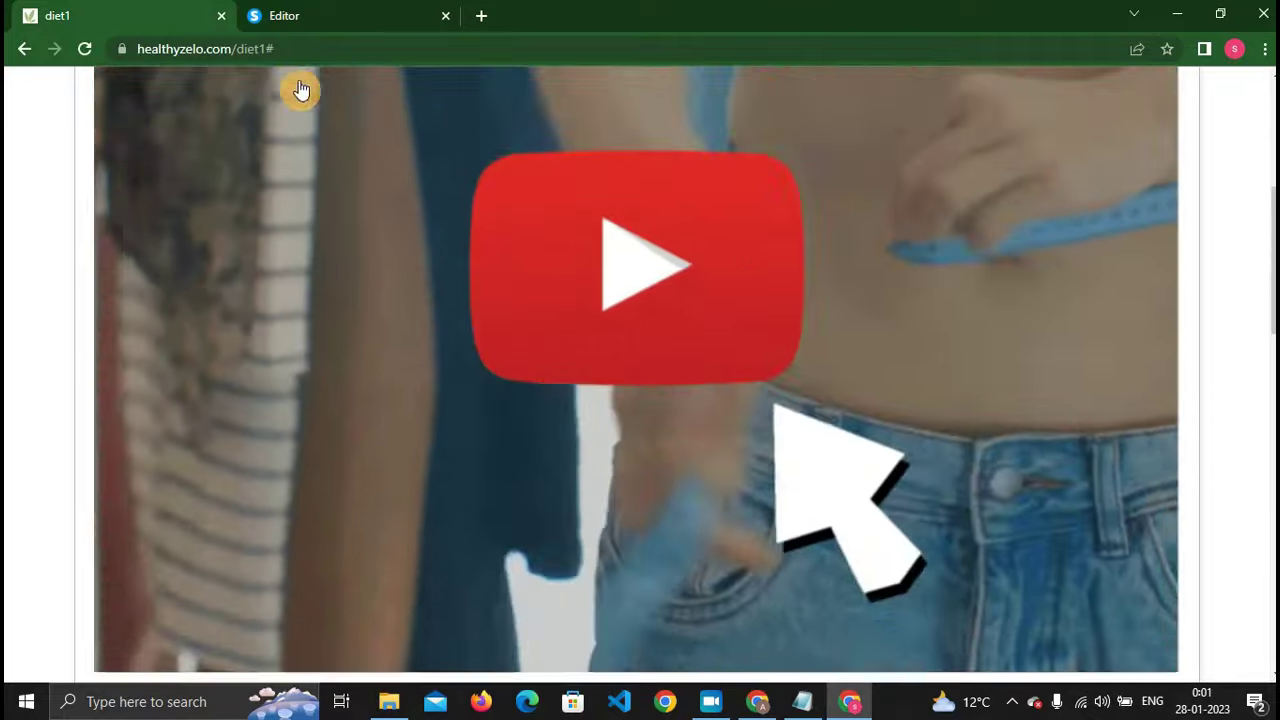
# In the systeme.io editor, add an empty row directly below the author header row.
pyautogui.click(323, 12)
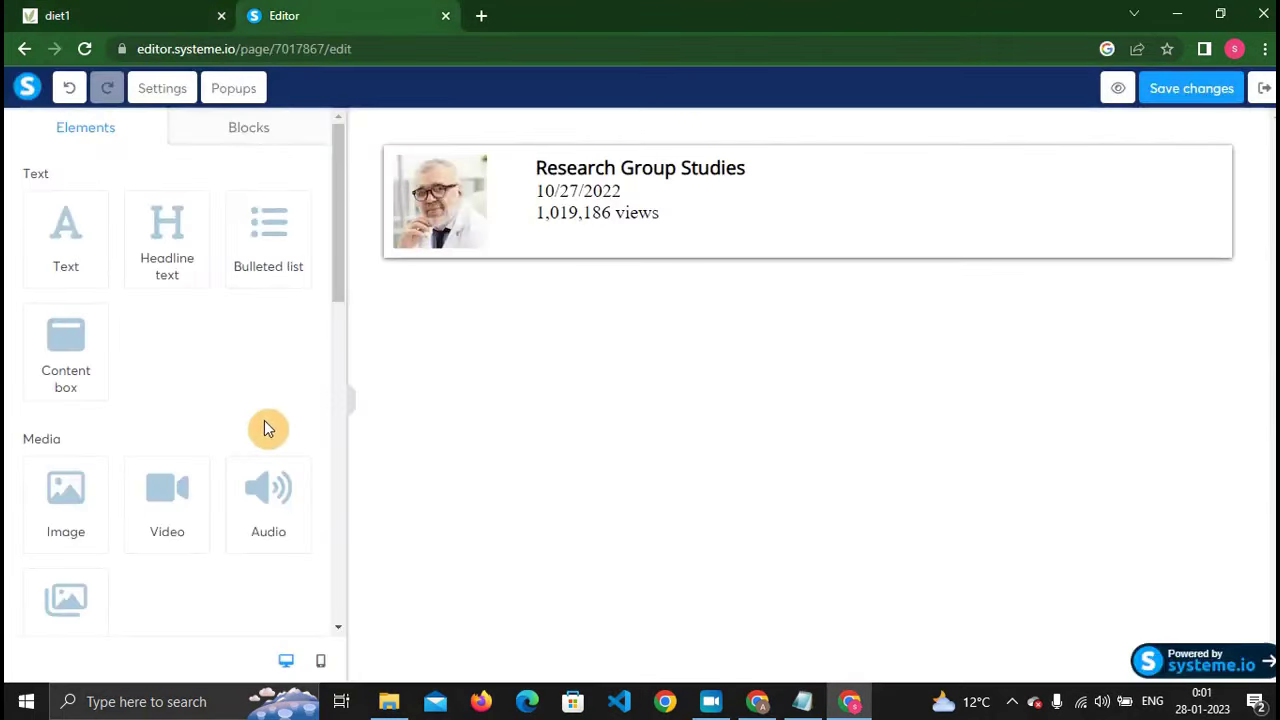
pyautogui.scroll(-8, 97, 318)
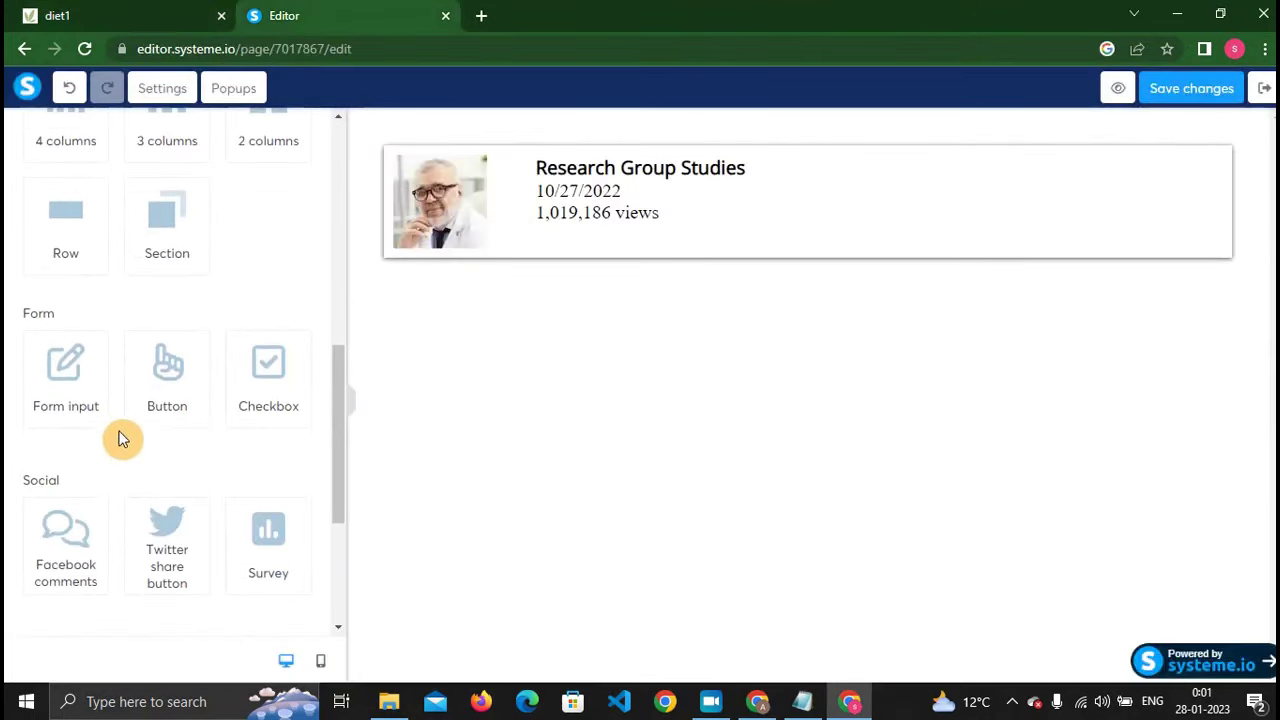
pyautogui.scroll(2, 103, 381)
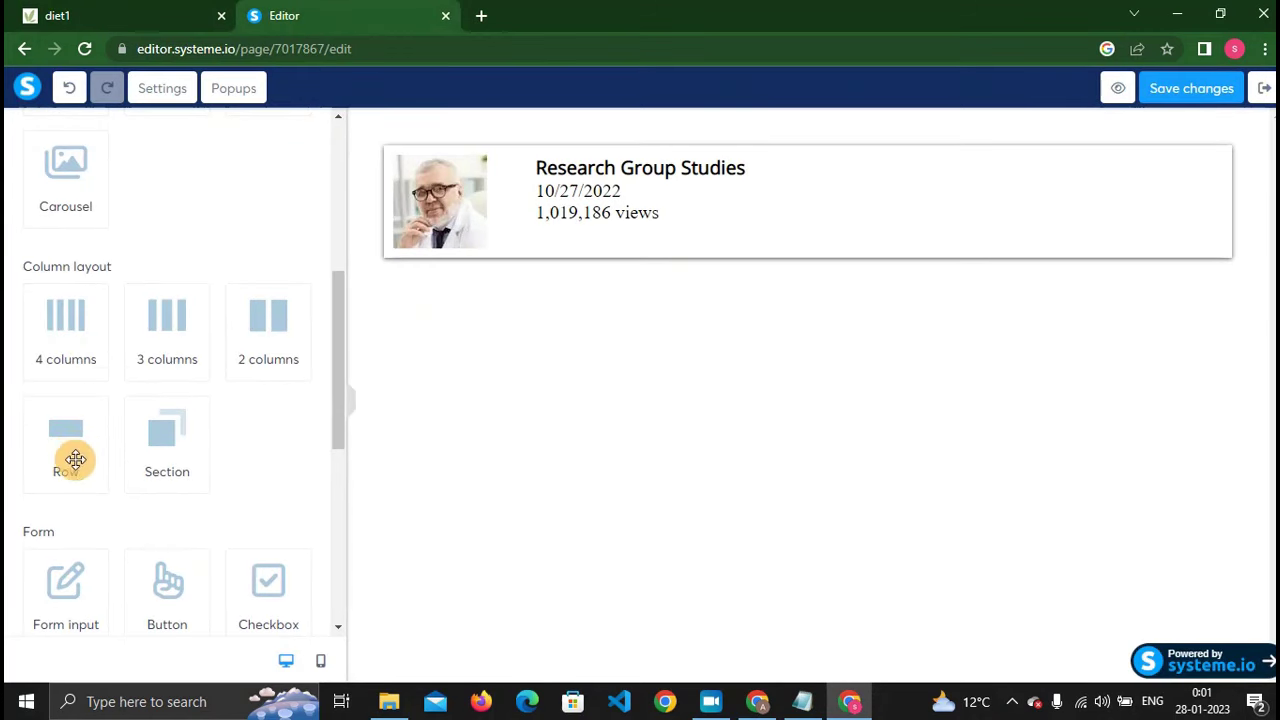
pyautogui.moveTo(64, 448); pyautogui.dragTo(1240, 632)
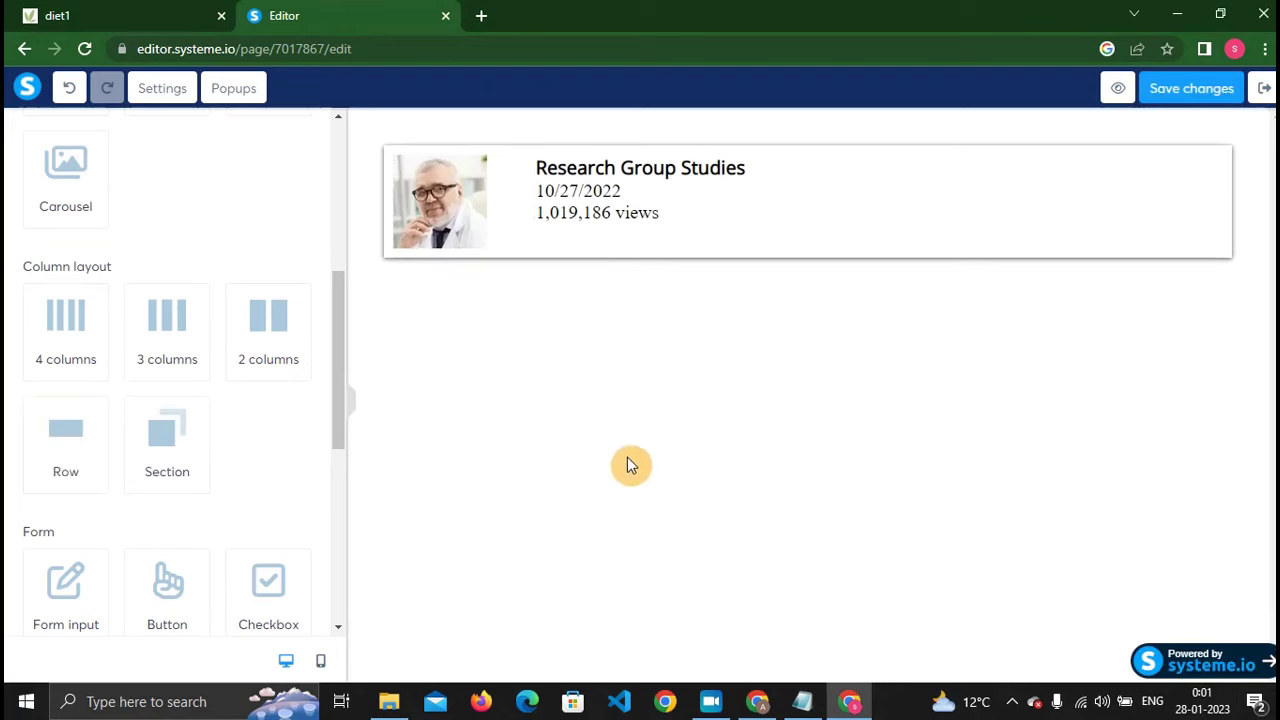
pyautogui.scroll(2, 100, 434)
pyautogui.scroll(-2, 54, 433)
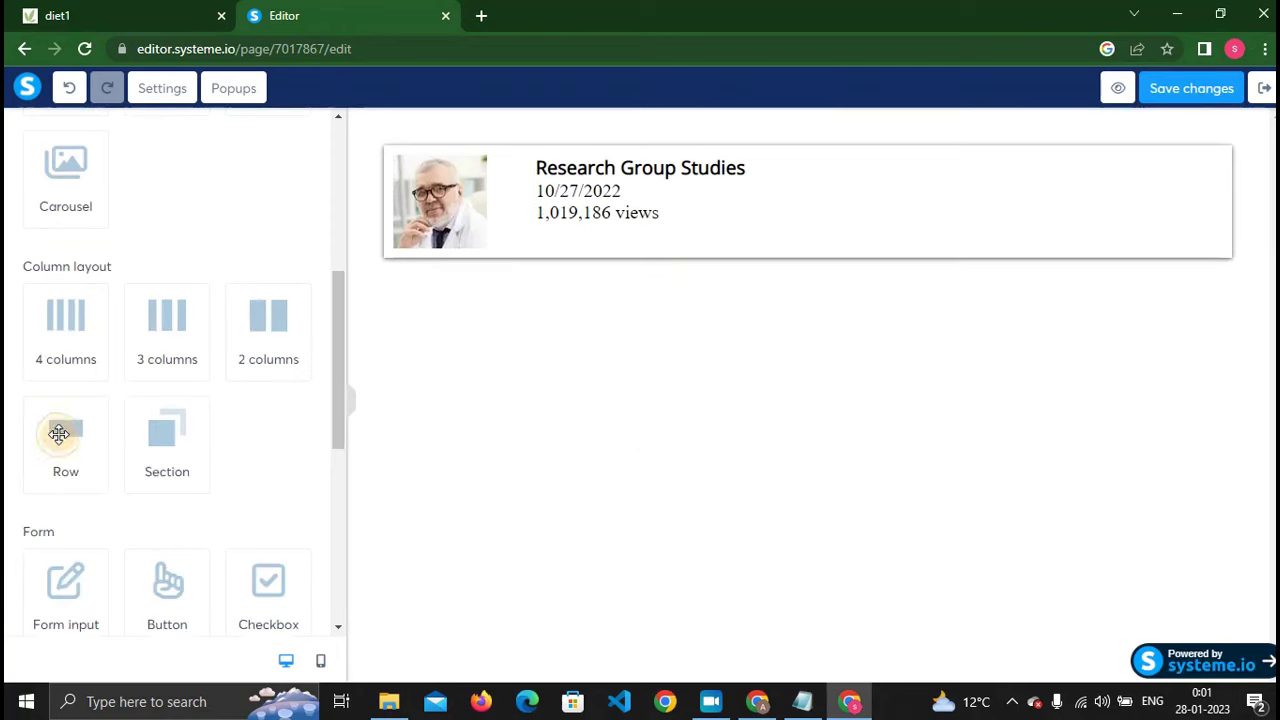
pyautogui.moveTo(58, 433); pyautogui.dragTo(589, 246)
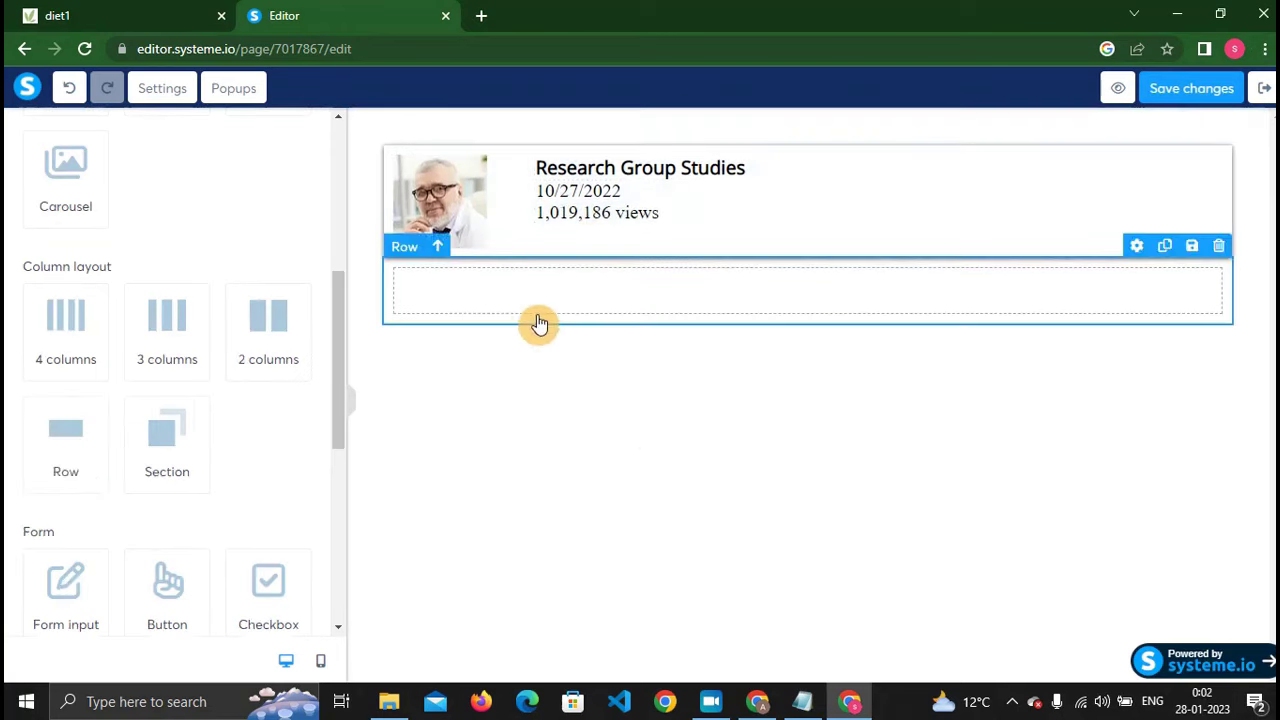
# Set the top margin of the empty row below the author header to 65, using the diet1 page's box spacing as reference.
pyautogui.click(391, 306)
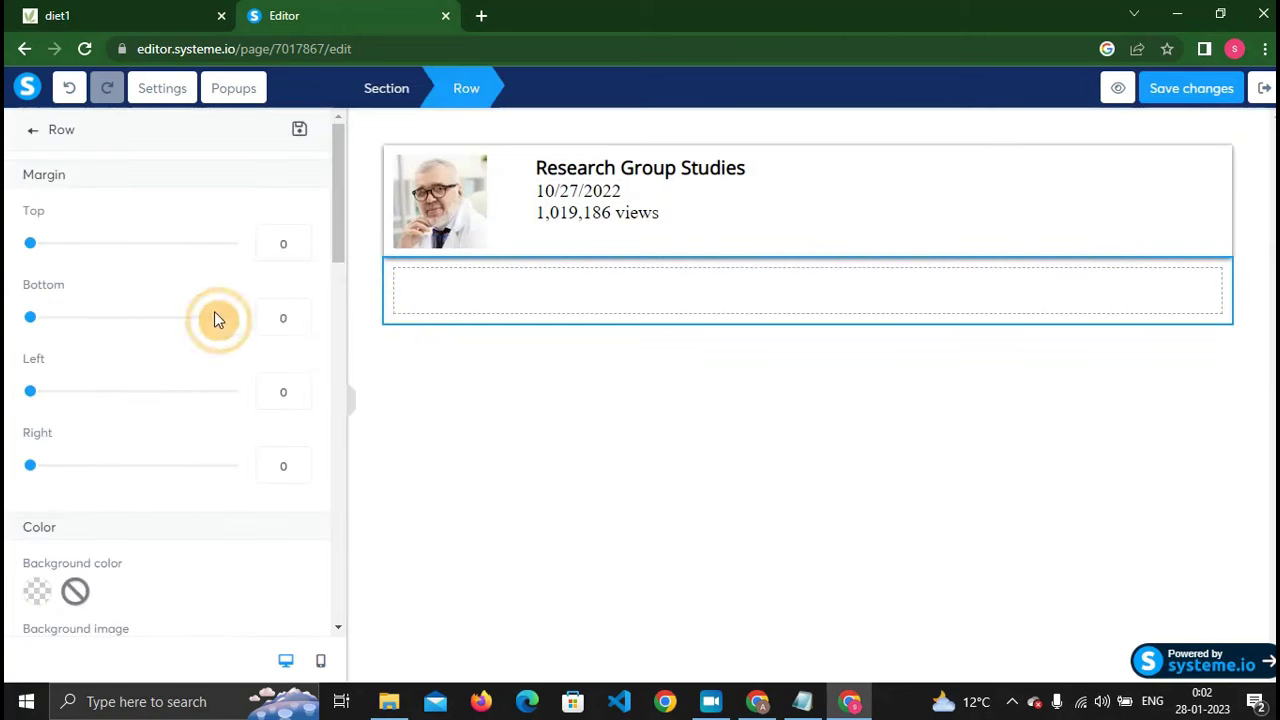
pyautogui.scroll(-3, 152, 294)
pyautogui.scroll(3, 330, 320)
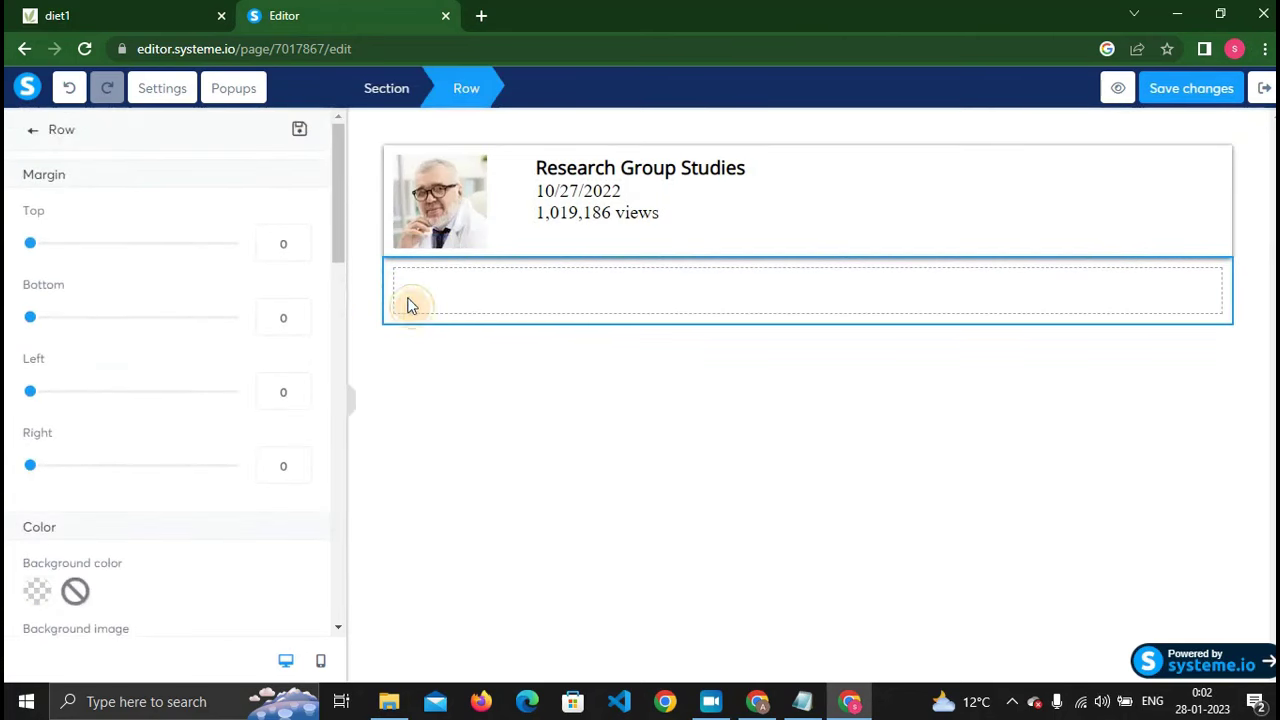
pyautogui.click(386, 389)
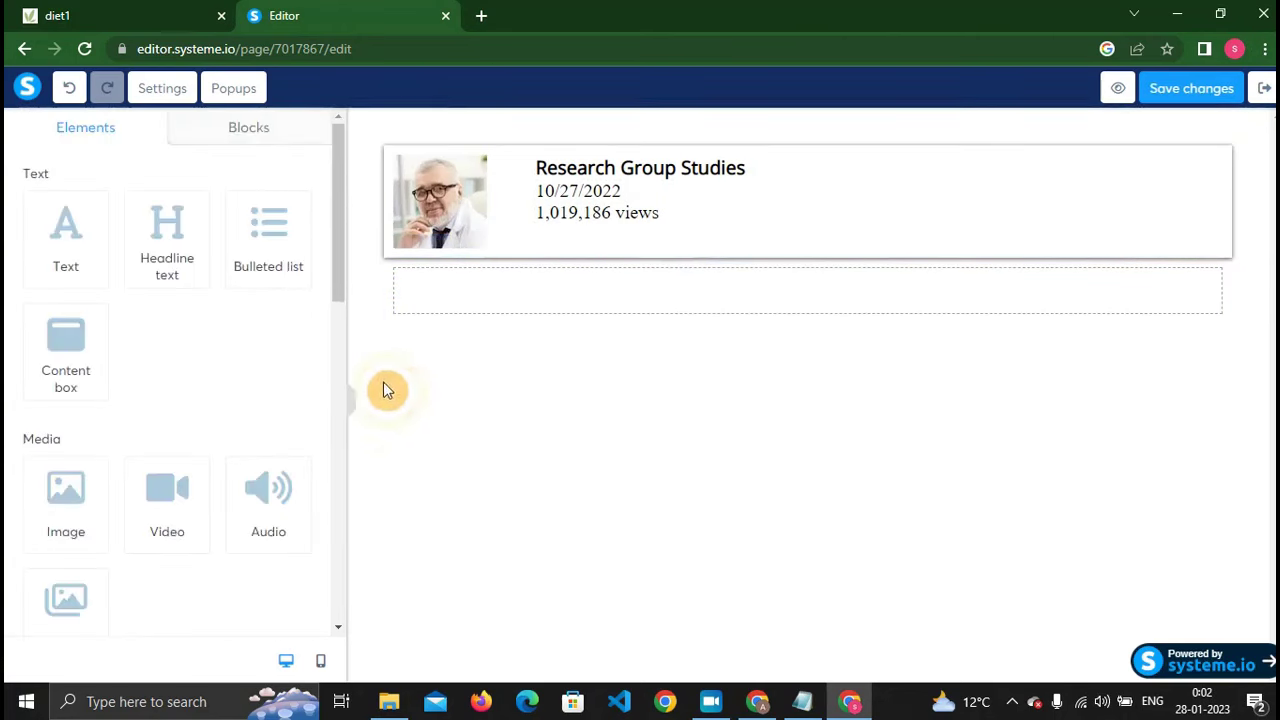
pyautogui.click(389, 307)
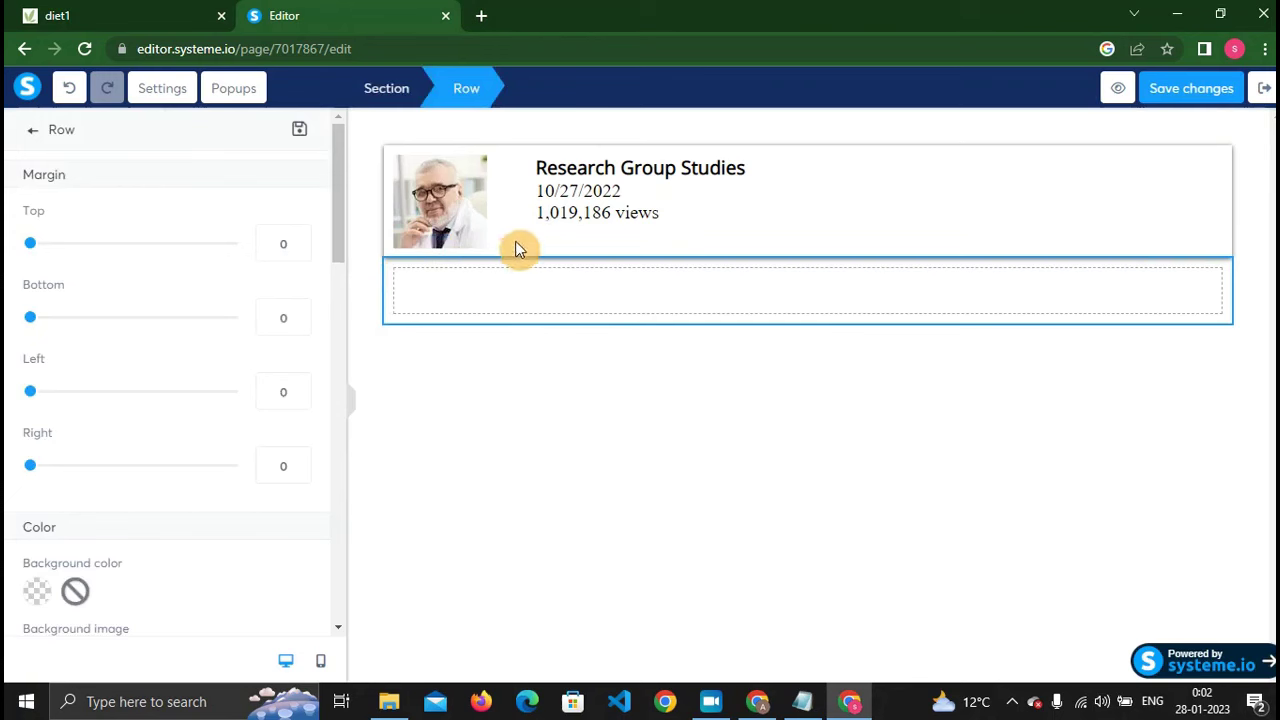
pyautogui.click(209, 12)
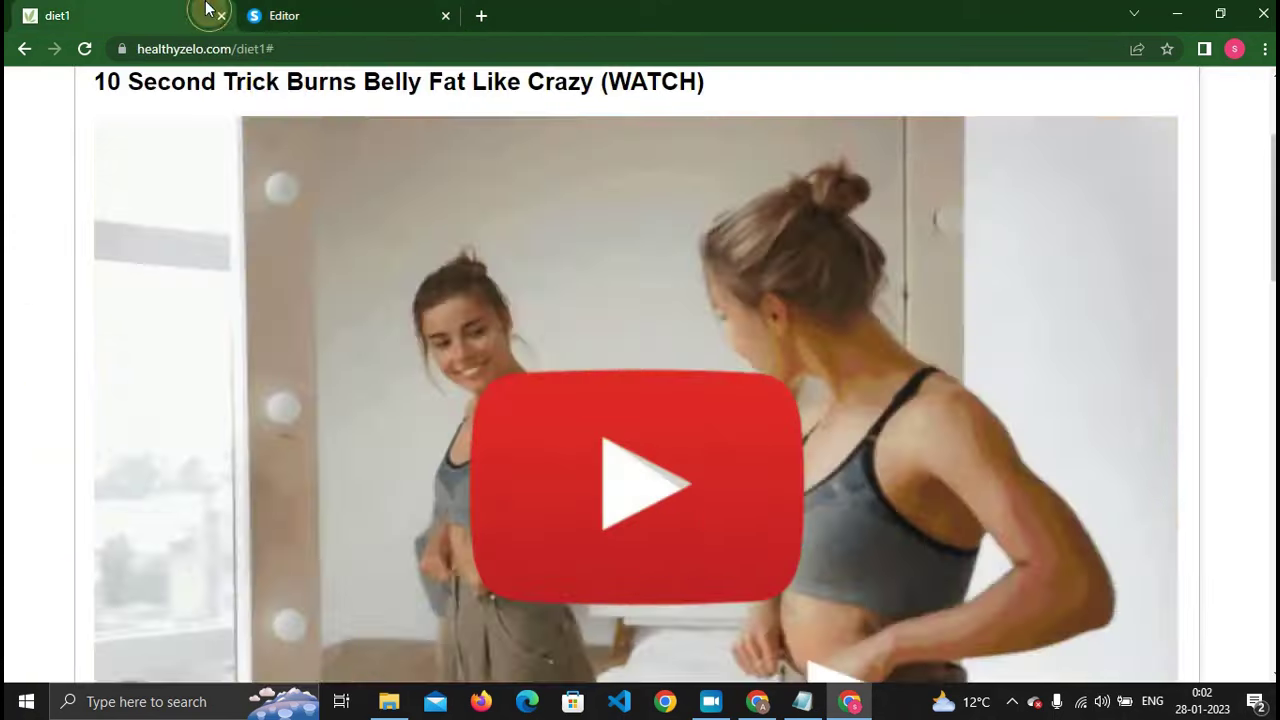
pyautogui.scroll(2, 336, 275)
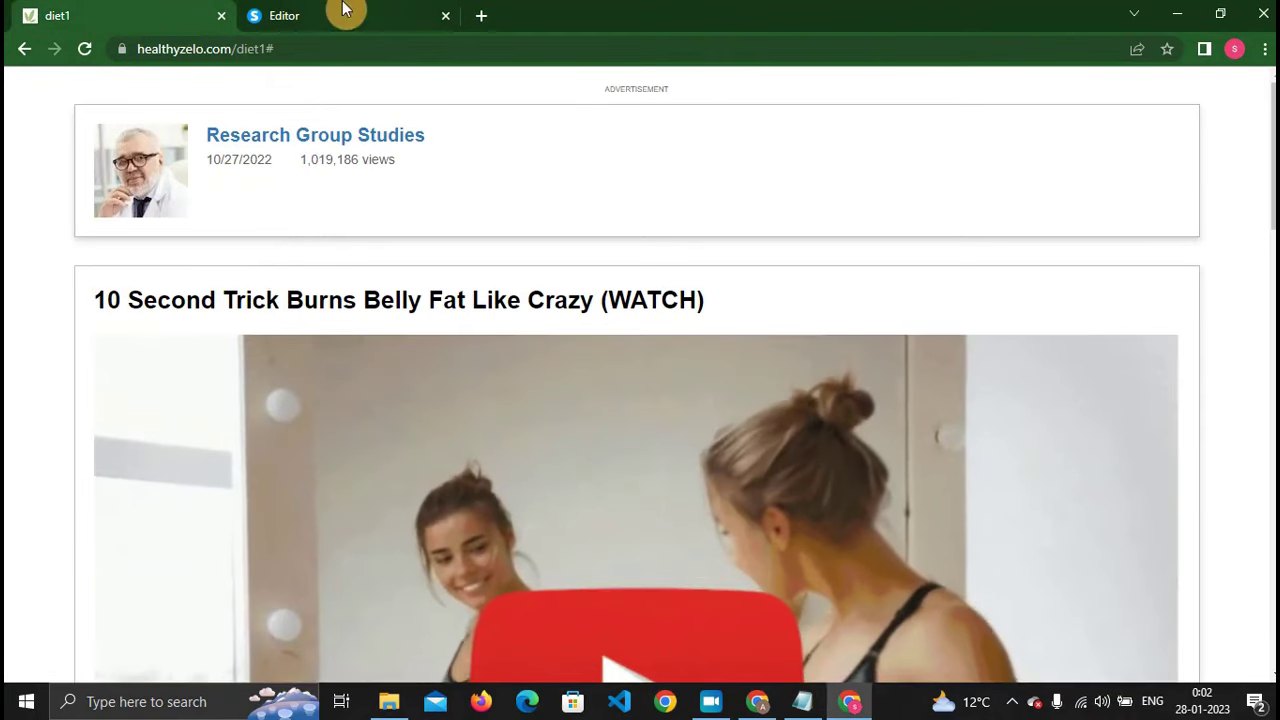
pyautogui.click(340, 14)
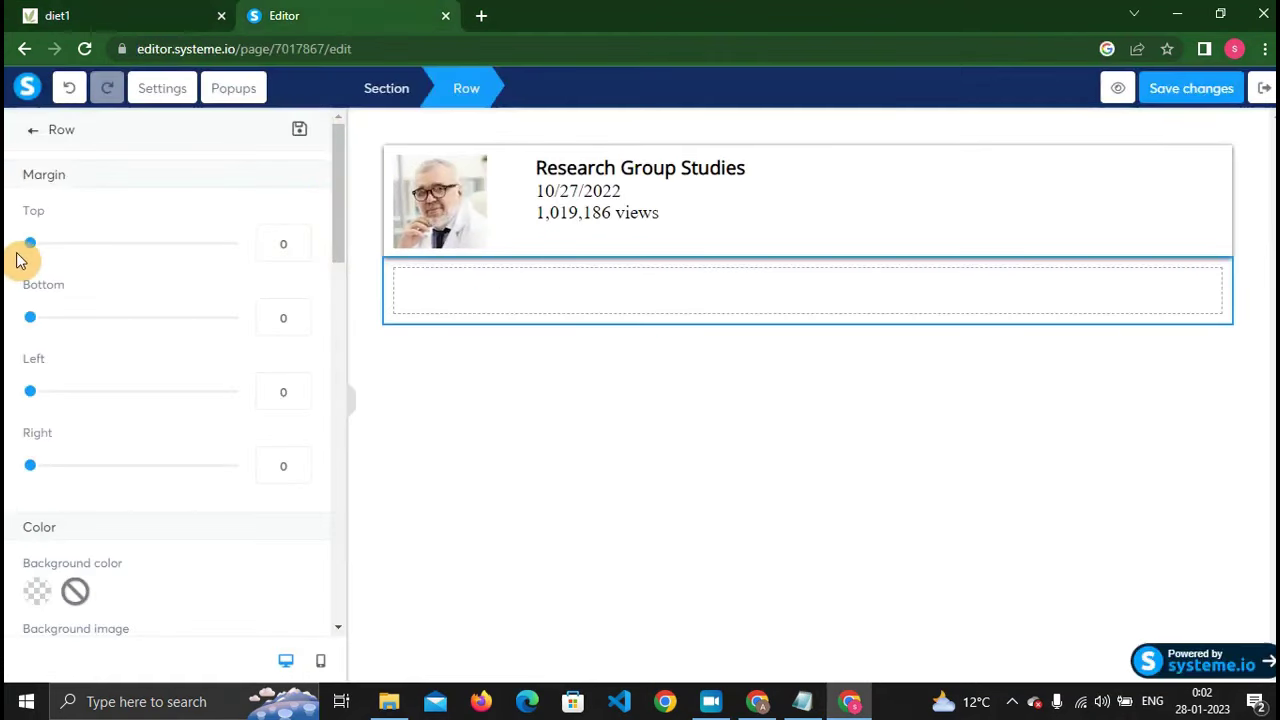
pyautogui.click(490, 356)
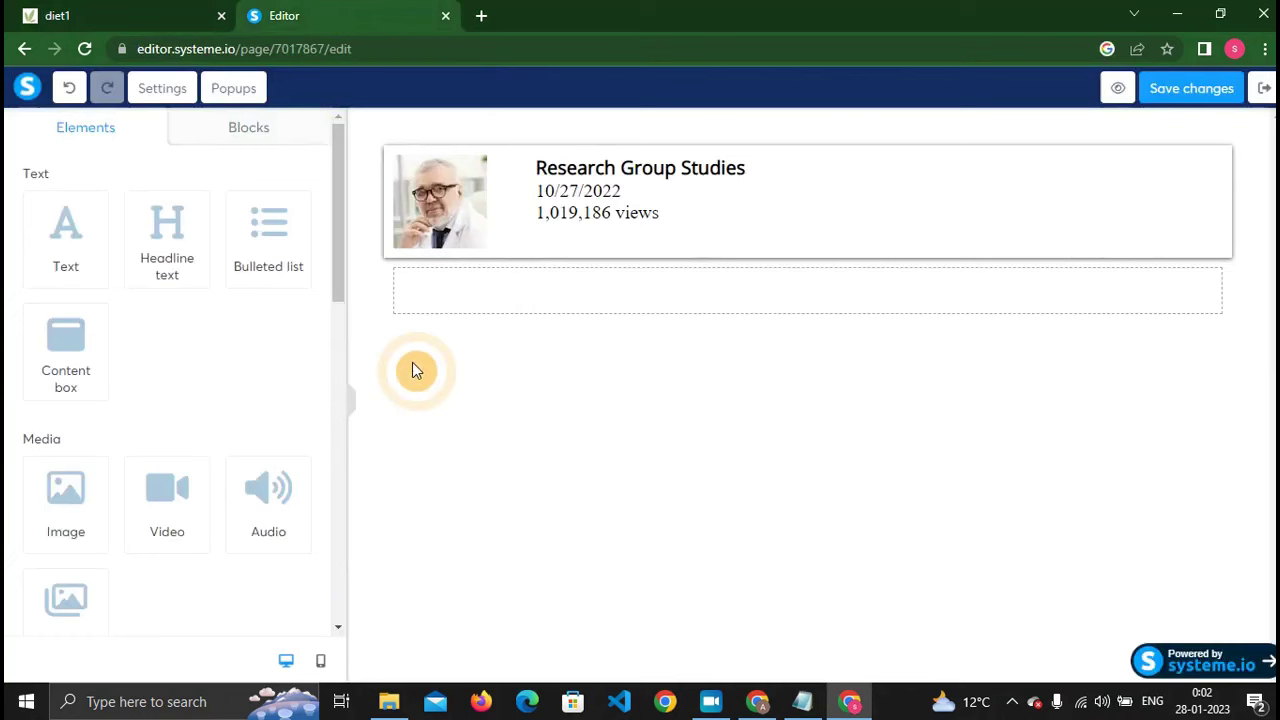
pyautogui.click(390, 320)
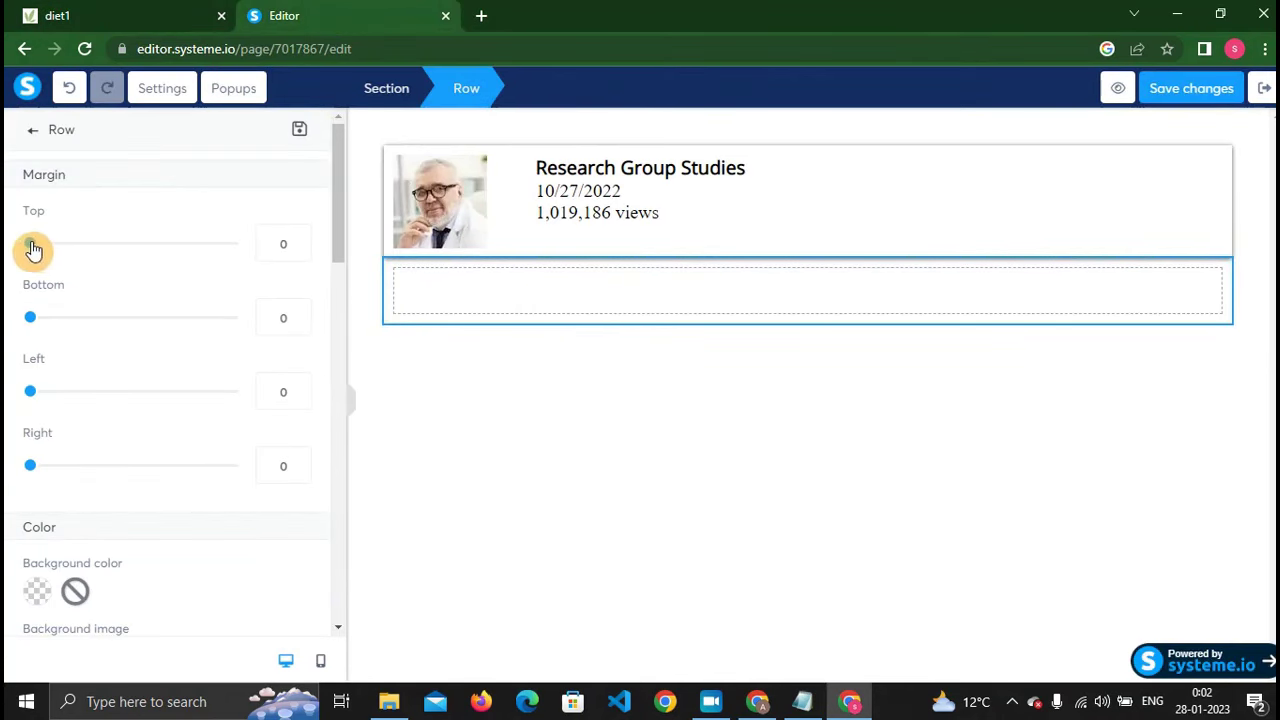
pyautogui.moveTo(32, 248); pyautogui.dragTo(98, 253)
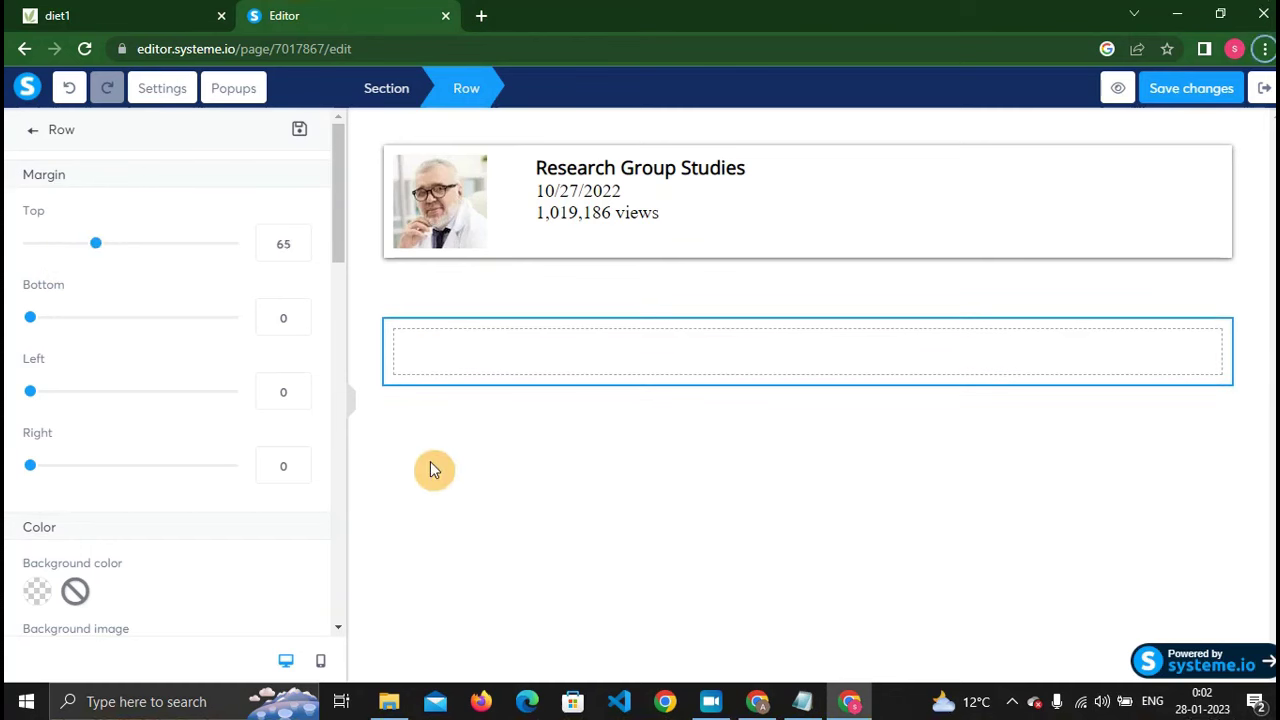
# Apply a hard shadow to the empty row below the author header.
pyautogui.scroll(-5, 172, 322)
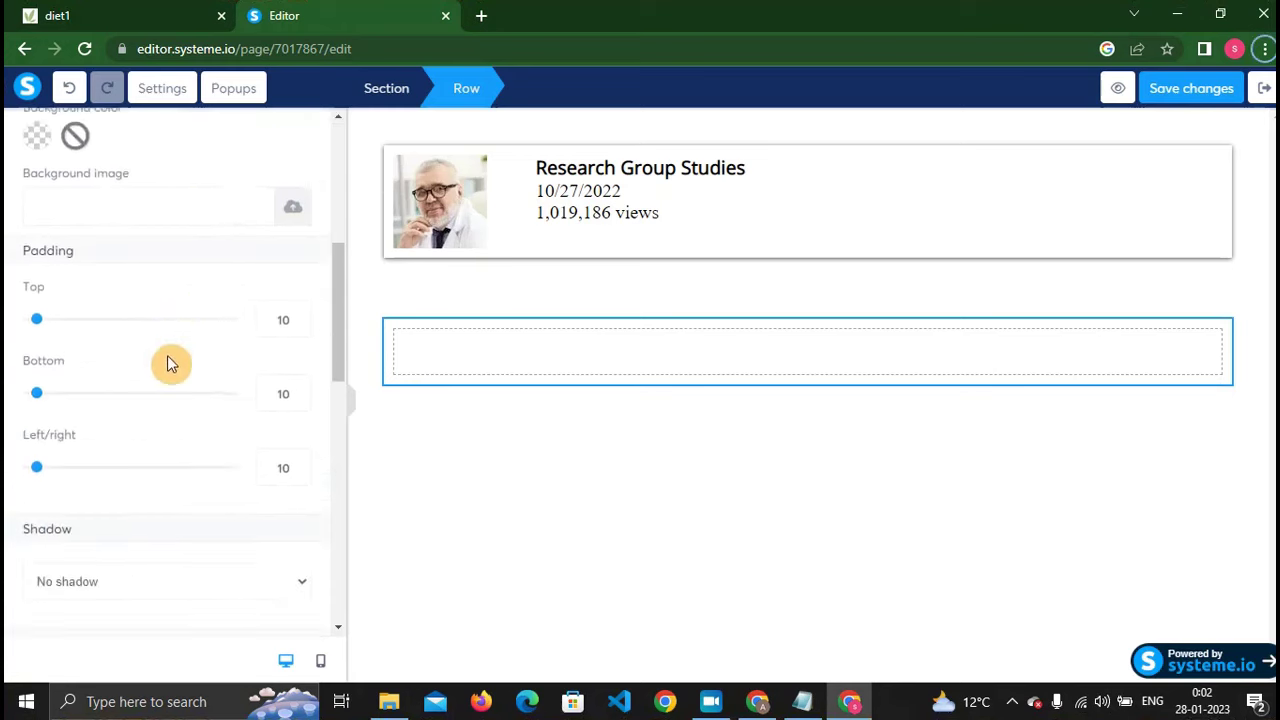
pyautogui.scroll(-2, 168, 364)
pyautogui.scroll(1, 160, 403)
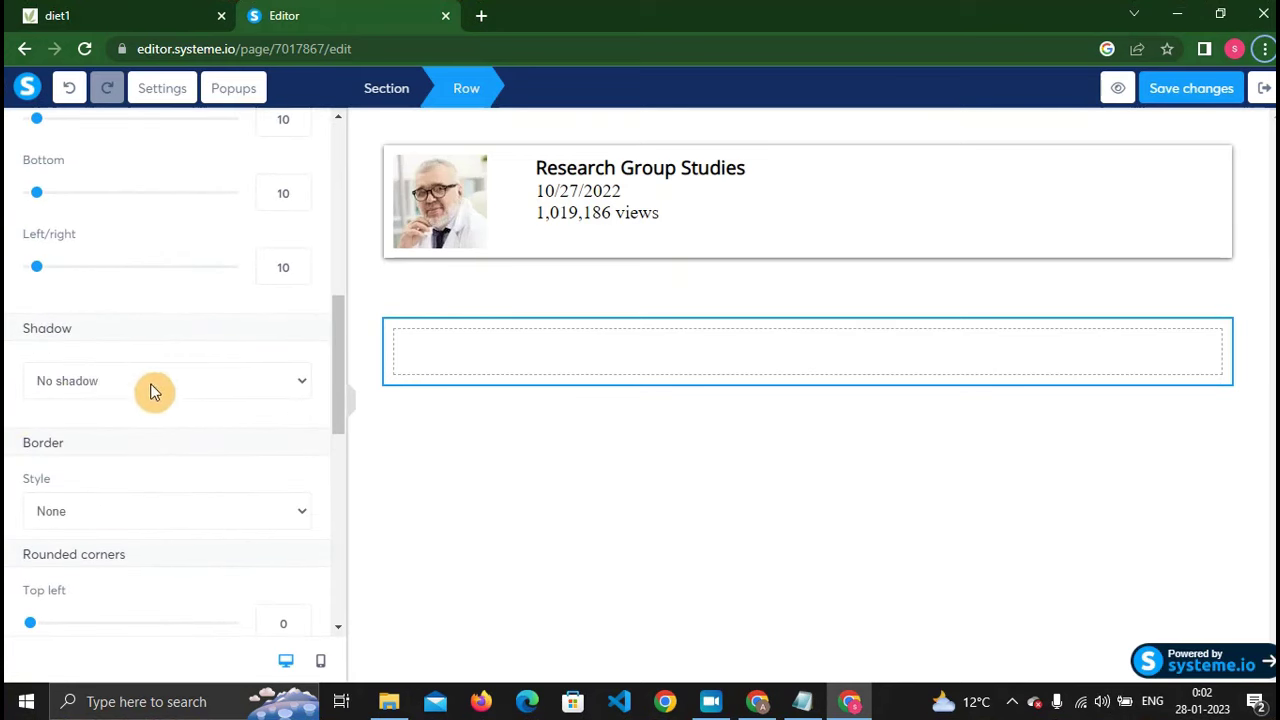
pyautogui.click(82, 390)
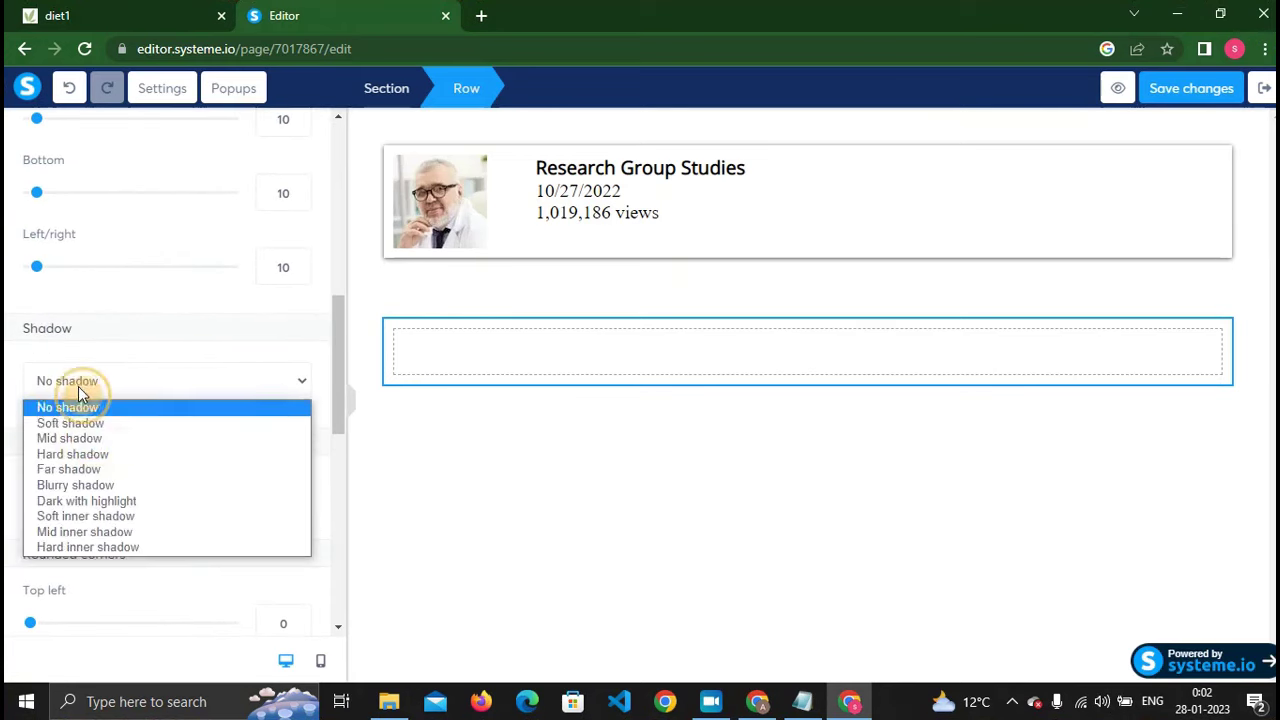
pyautogui.click(72, 455)
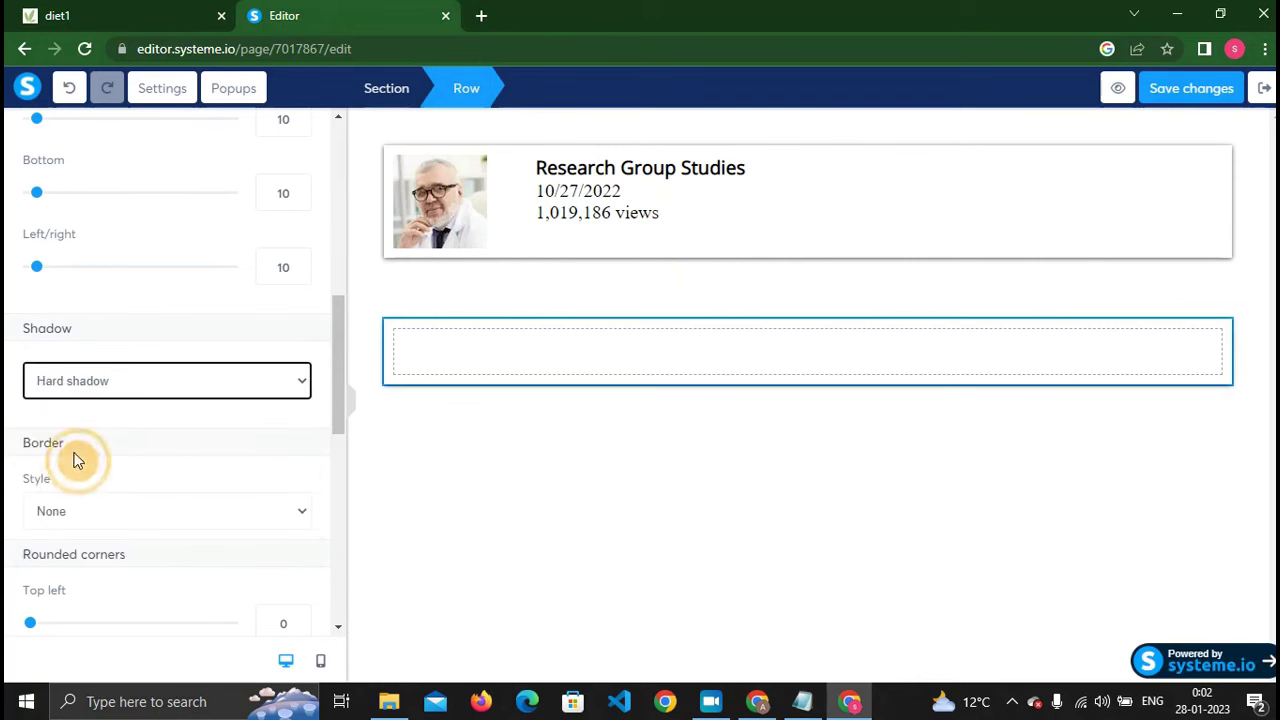
pyautogui.click(597, 454)
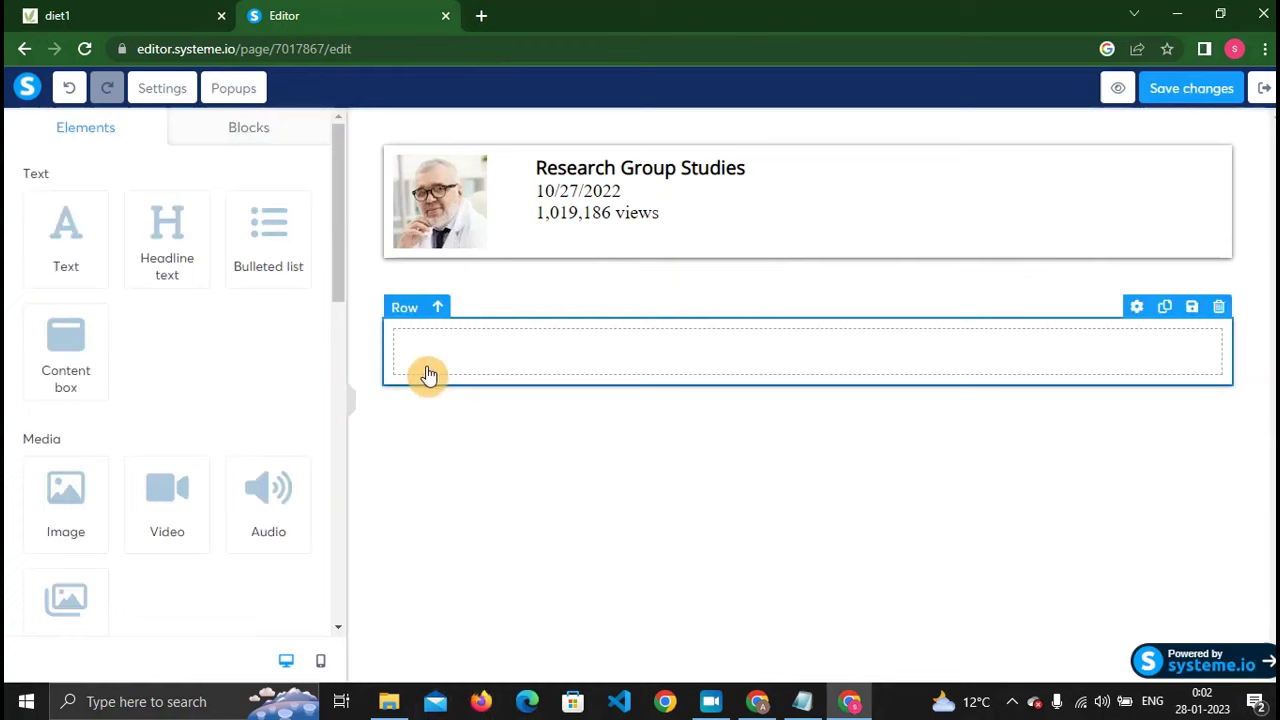
# Check the headline above the video on the diet1 page and add a headline text element to the editor's empty row.
pyautogui.click(99, 22)
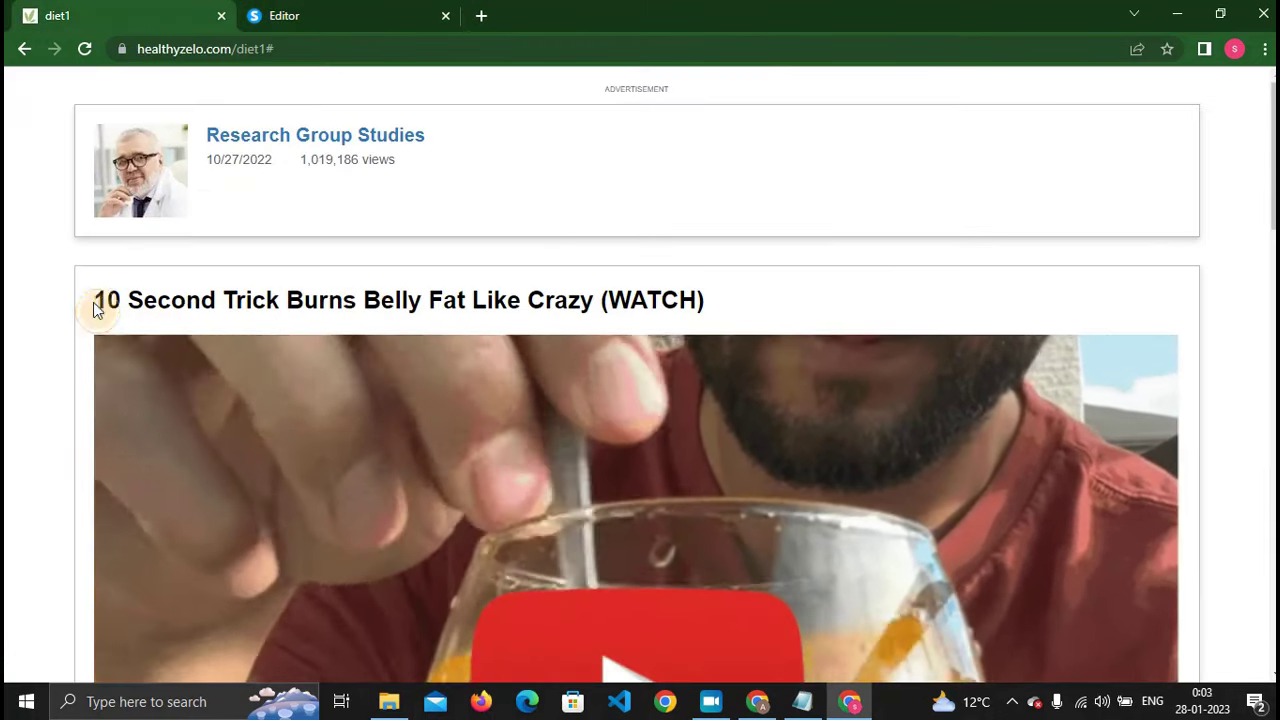
pyautogui.moveTo(93, 302); pyautogui.dragTo(828, 300)
pyautogui.click(300, 321)
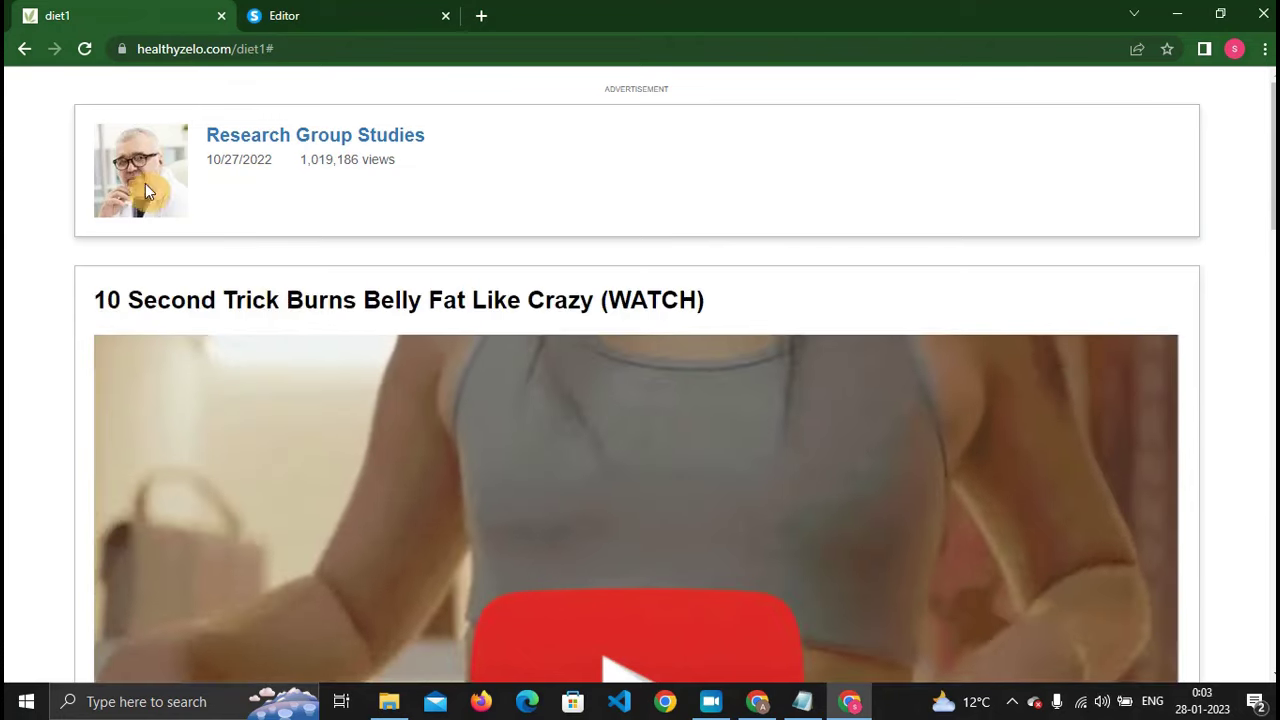
pyautogui.click(280, 16)
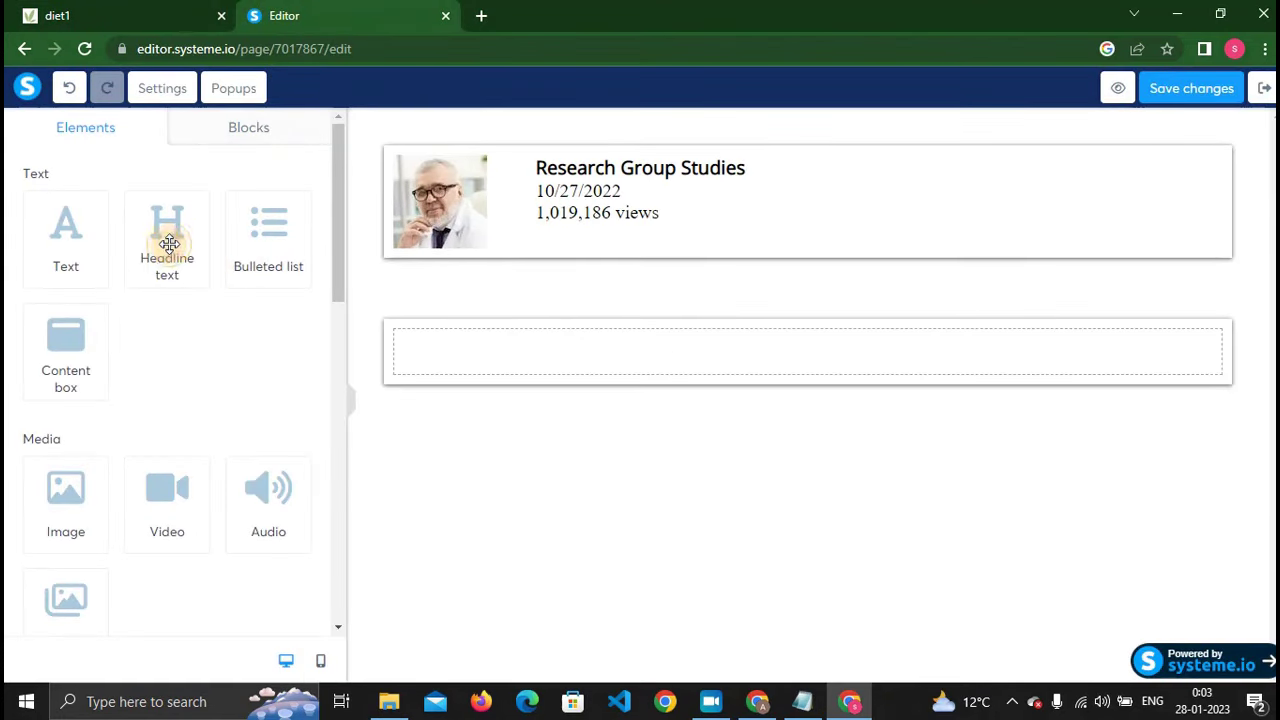
pyautogui.moveTo(169, 244); pyautogui.dragTo(586, 383)
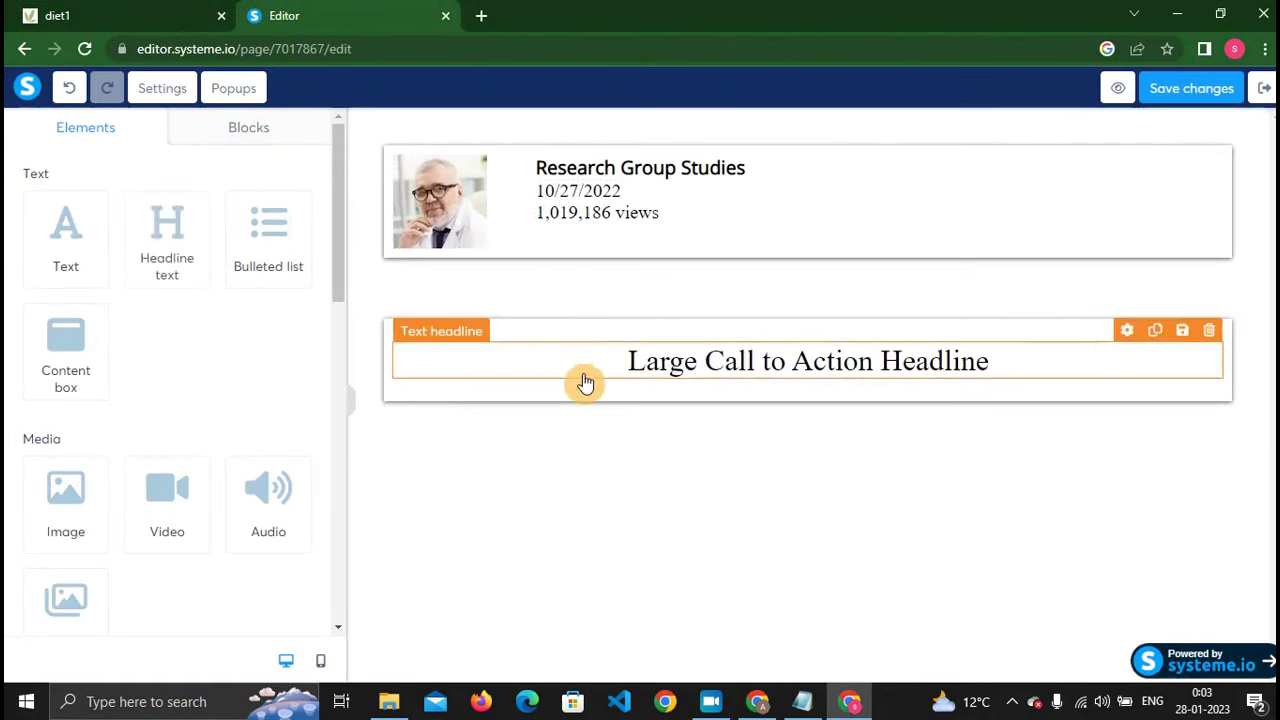
# Set the new headline's font to Open Sans from Google Fonts.
pyautogui.click(680, 368)
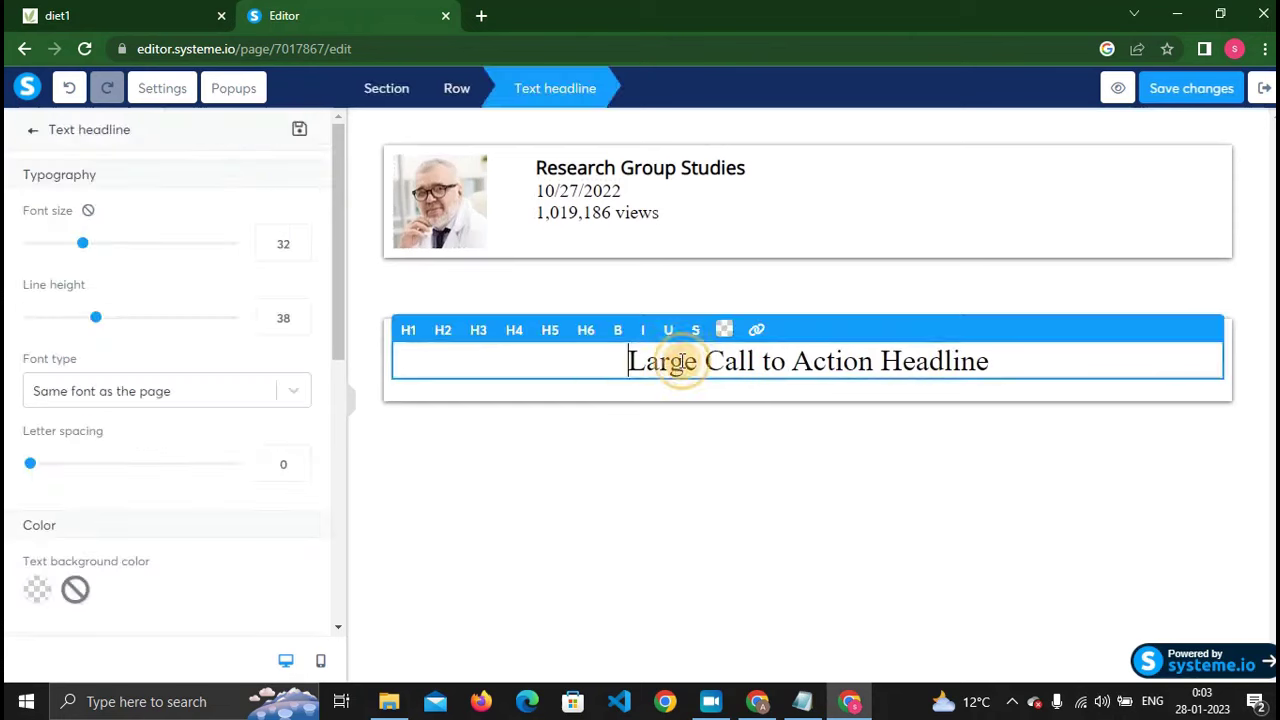
pyautogui.click(143, 394)
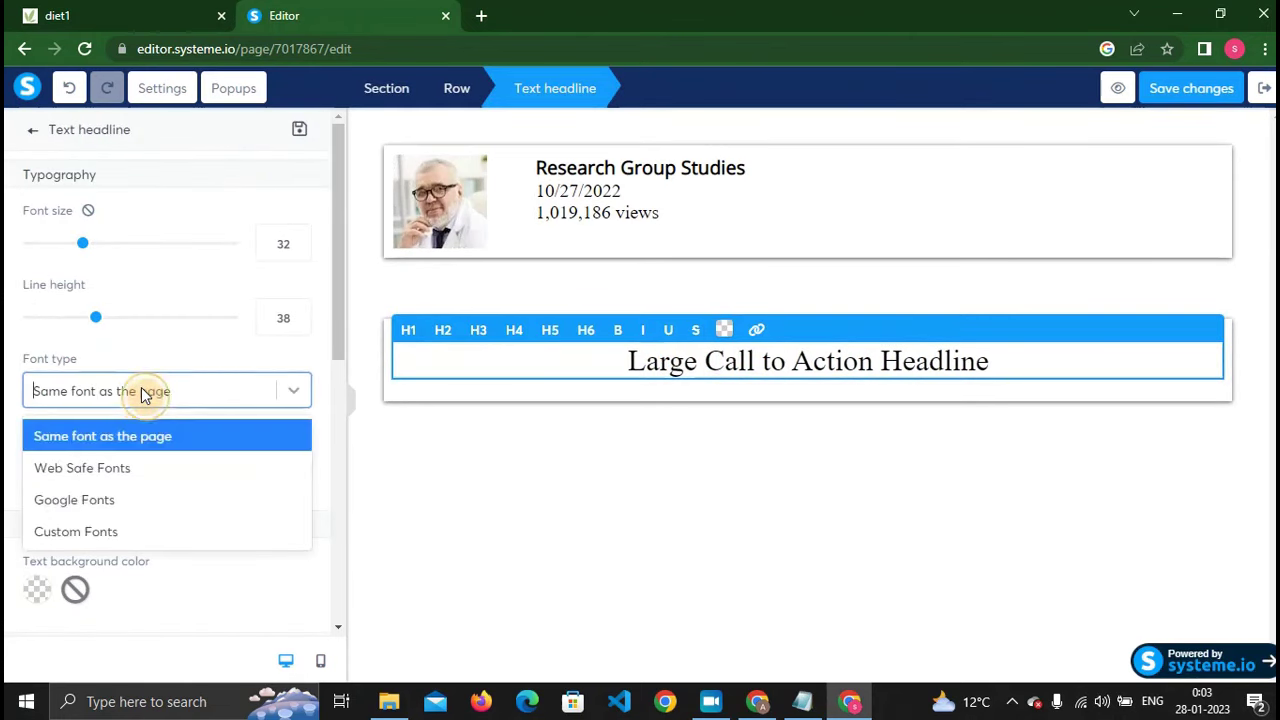
pyautogui.click(111, 504)
pyautogui.click(120, 455)
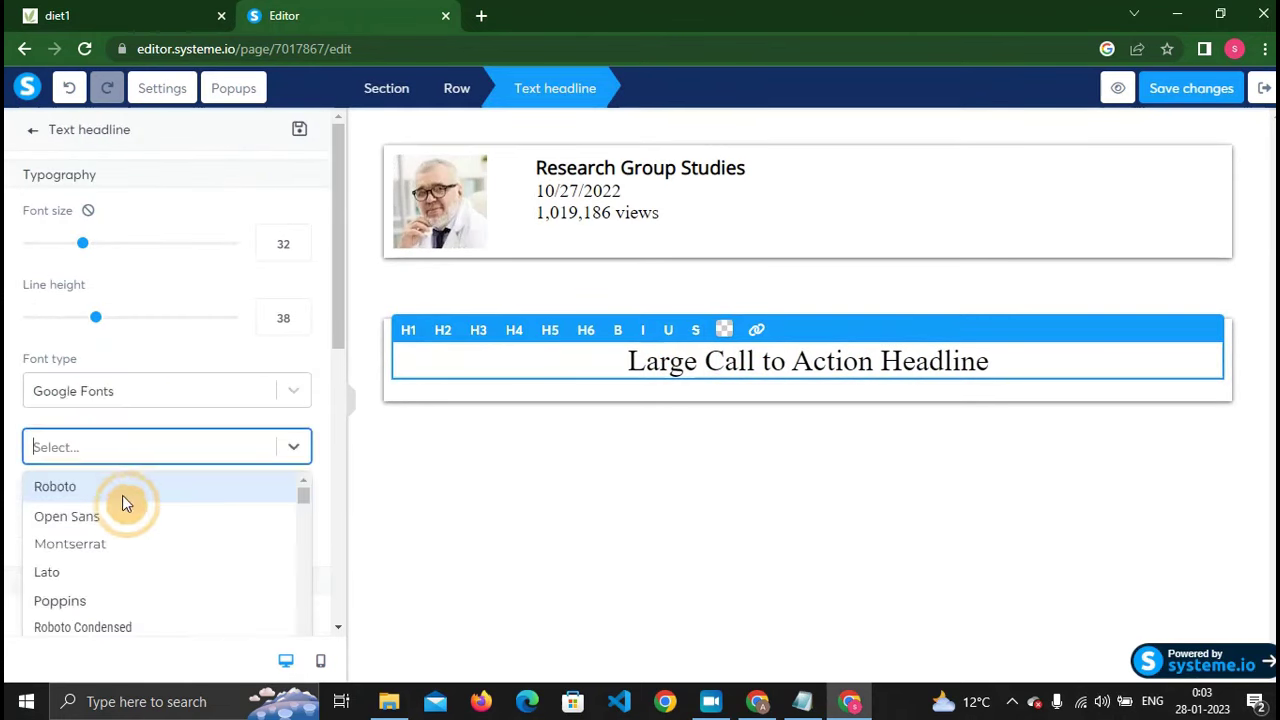
pyautogui.click(117, 517)
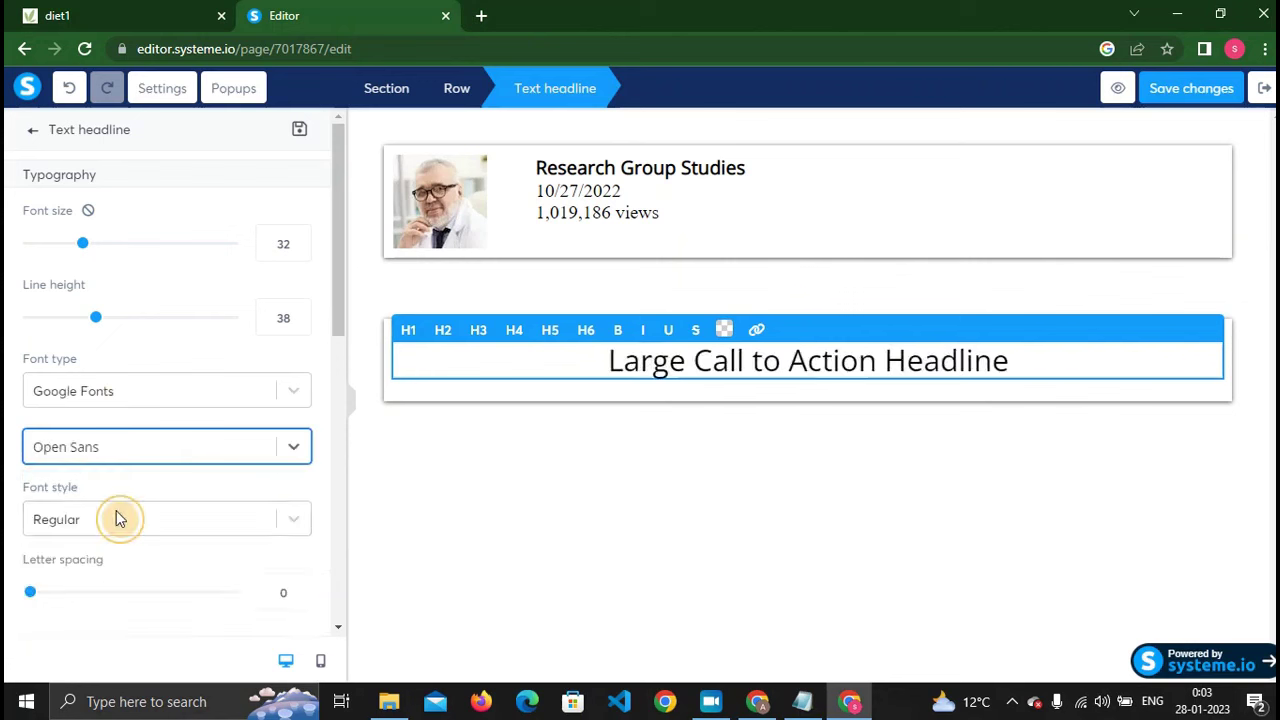
pyautogui.click(177, 457)
pyautogui.scroll(-3, 134, 560)
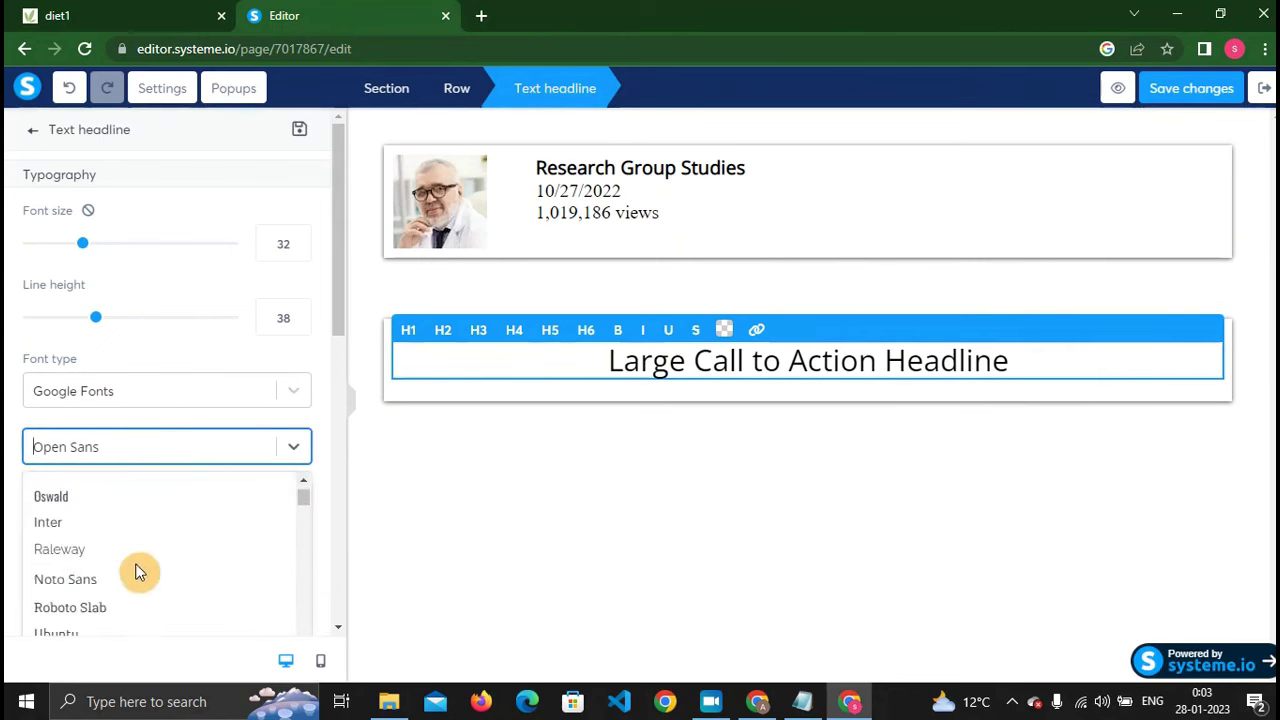
pyautogui.scroll(3, 136, 571)
pyautogui.click(124, 518)
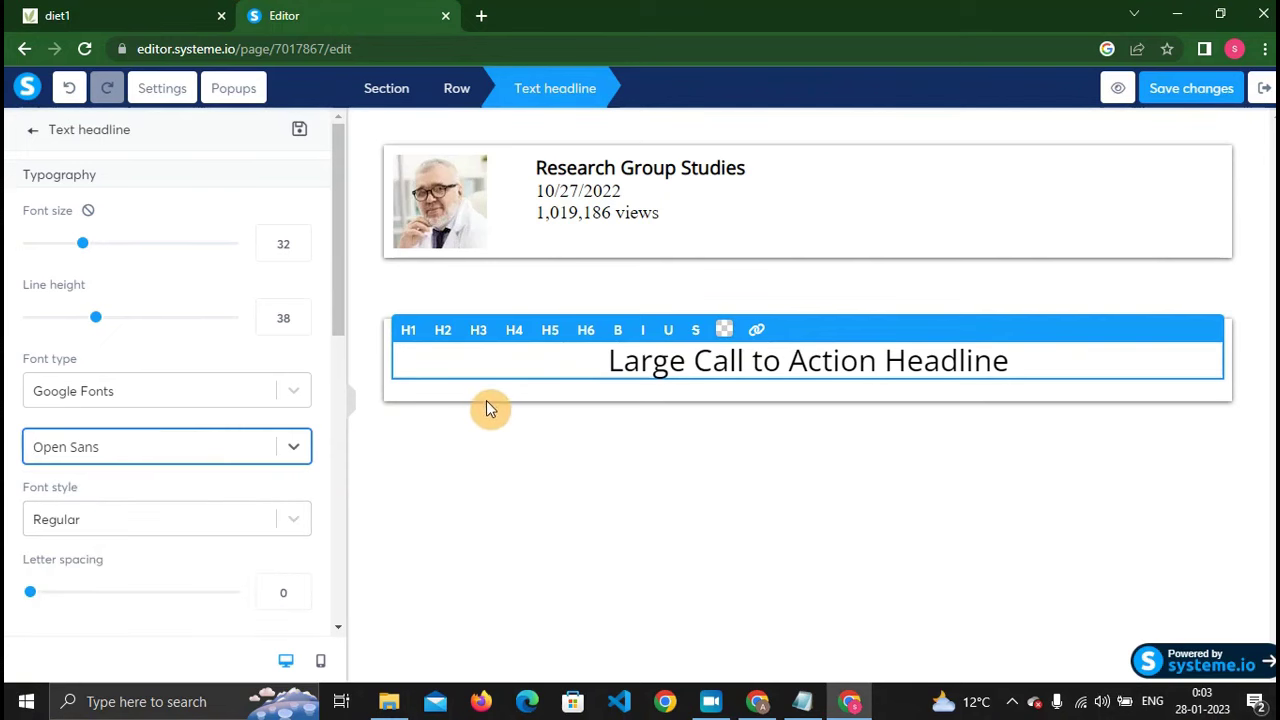
# Compare with the diet1 headline and left-align the new headline in the systeme.io editor.
pyautogui.click(108, 15)
pyautogui.moveTo(63, 305)
pyautogui.mouseDown()
pyautogui.moveTo(251, 297)
pyautogui.moveTo(840, 316)
pyautogui.mouseUp()
pyautogui.click(820, 312)
pyautogui.click(300, 14)
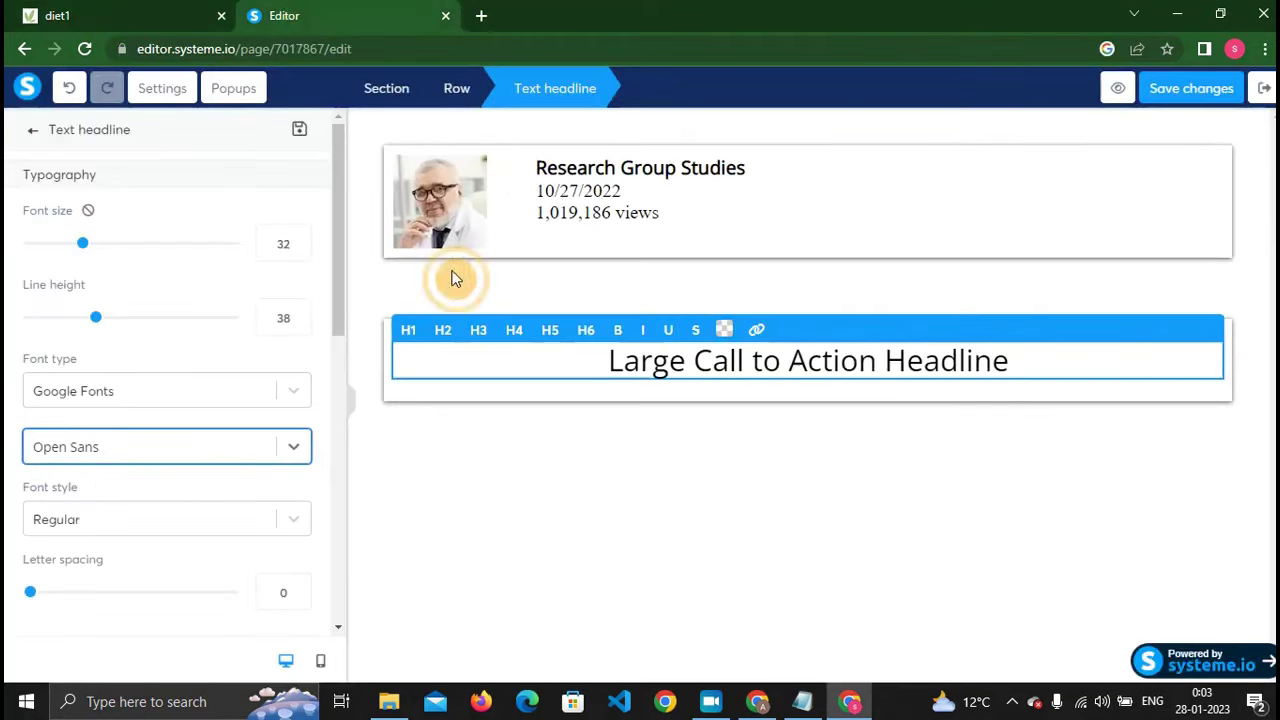
pyautogui.scroll(-3, 105, 395)
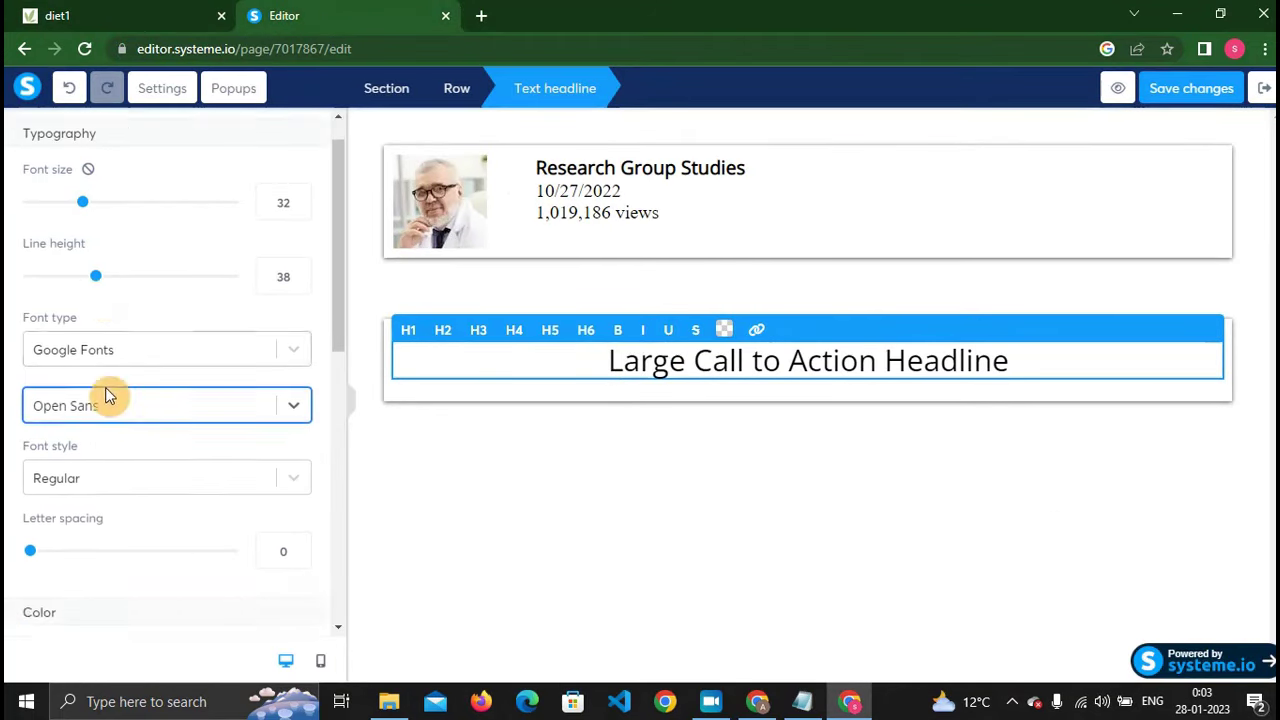
pyautogui.scroll(-3, 70, 445)
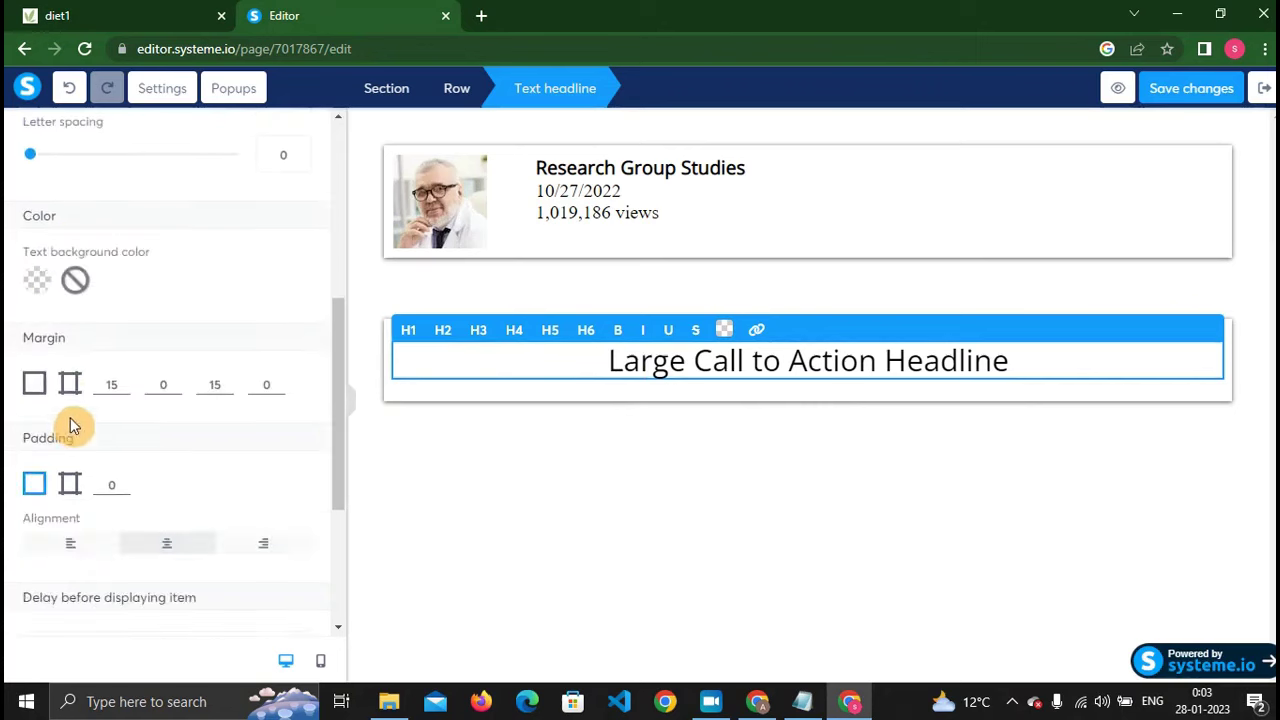
pyautogui.scroll(-3, 88, 445)
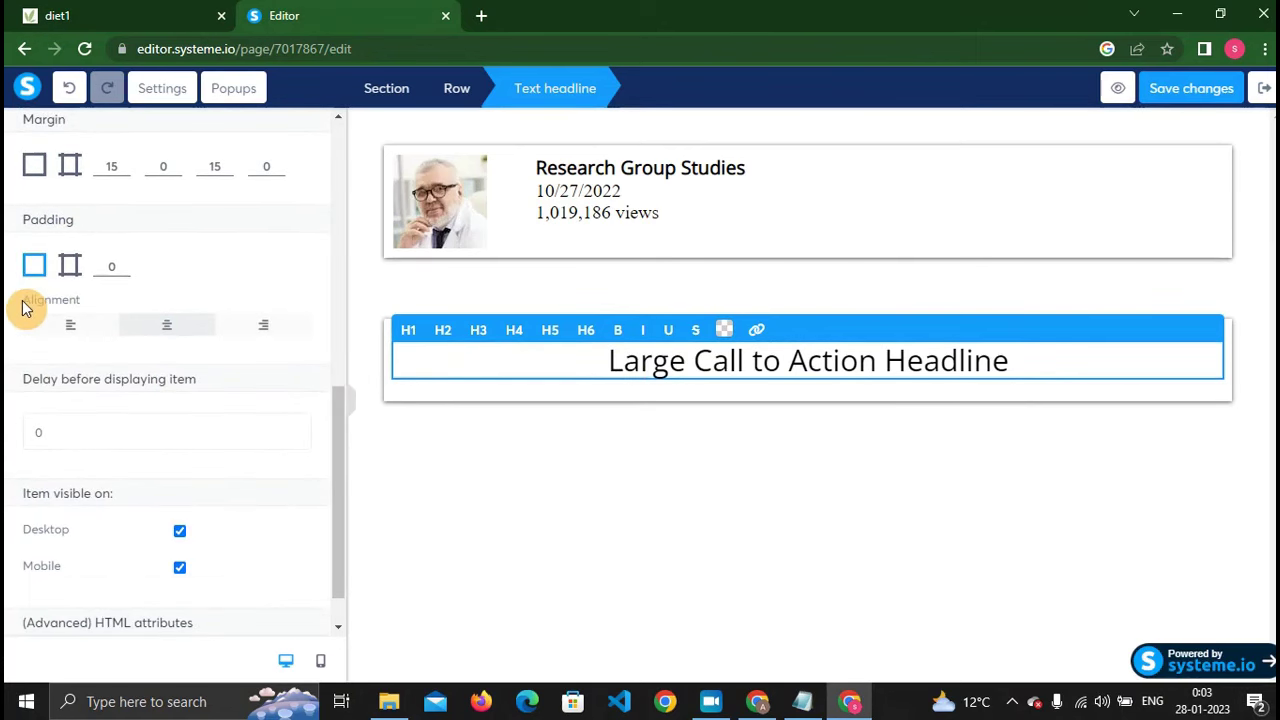
pyautogui.click(72, 332)
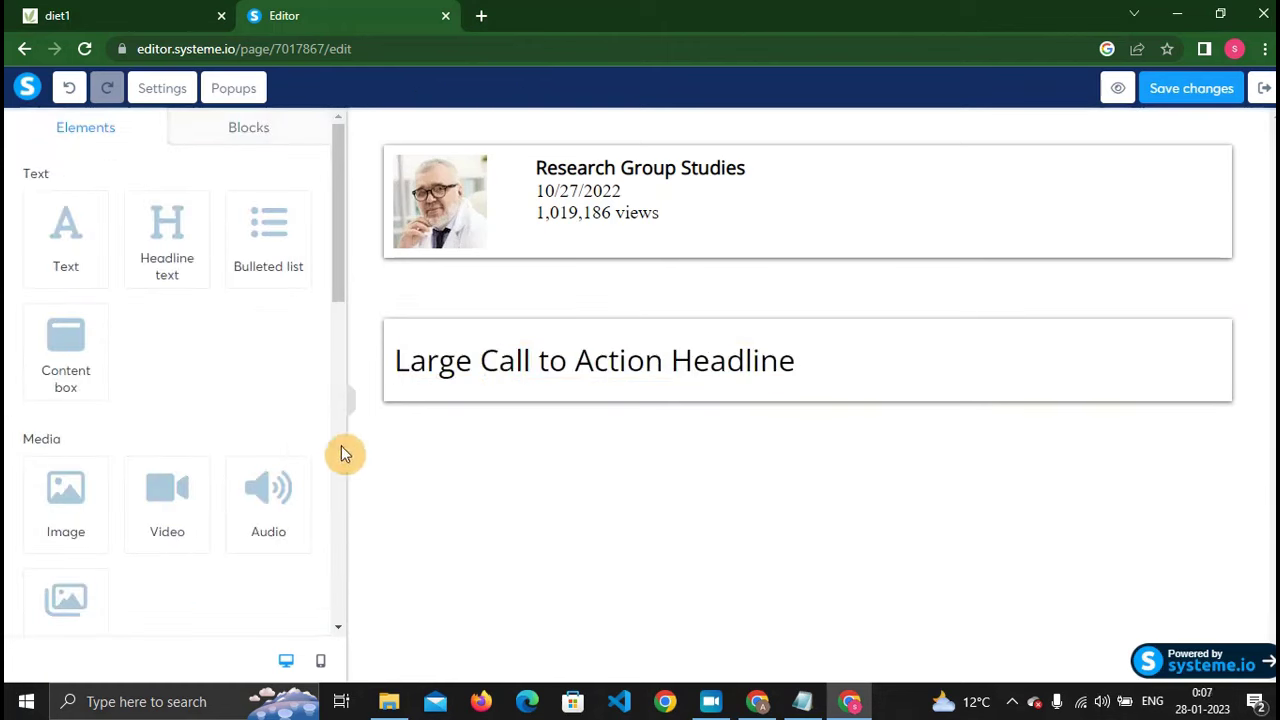
# Add an image element directly below the headline in the second row.
pyautogui.scroll(-3, 30, 380)
pyautogui.moveTo(63, 286); pyautogui.dragTo(591, 380)
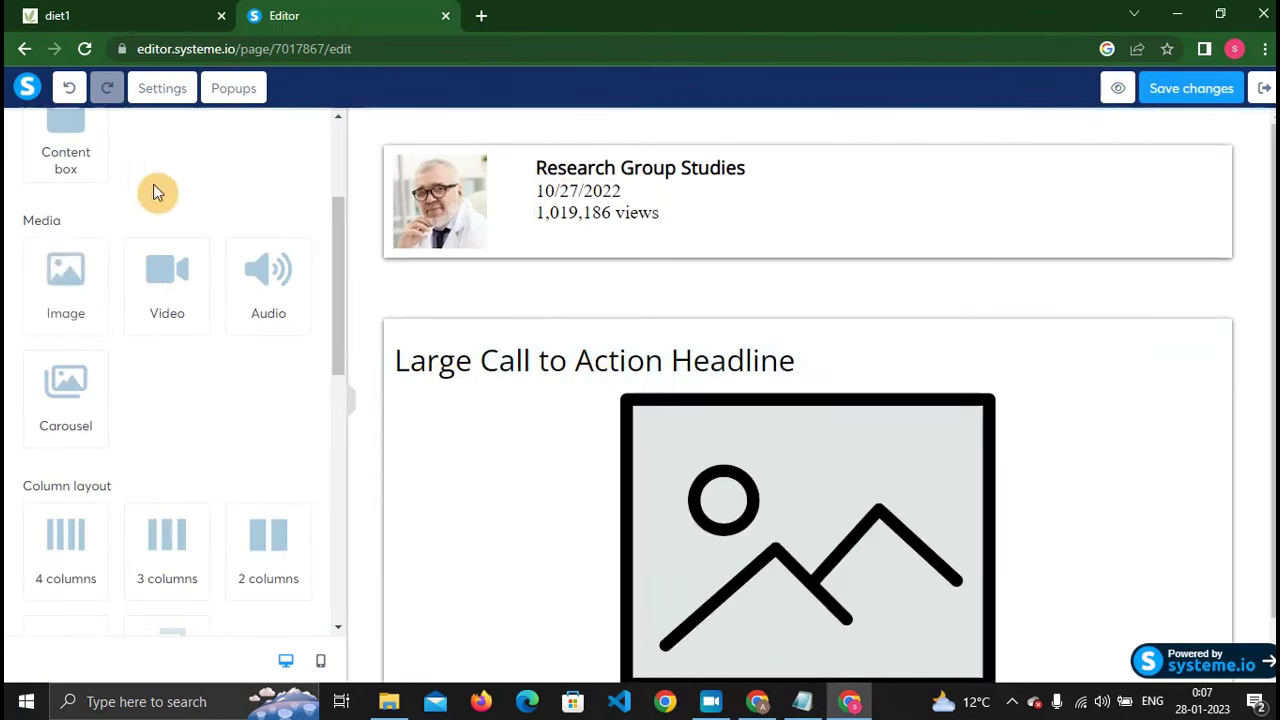
pyautogui.click(122, 10)
pyautogui.scroll(-2, 374, 320)
pyautogui.rightClick(363, 276)
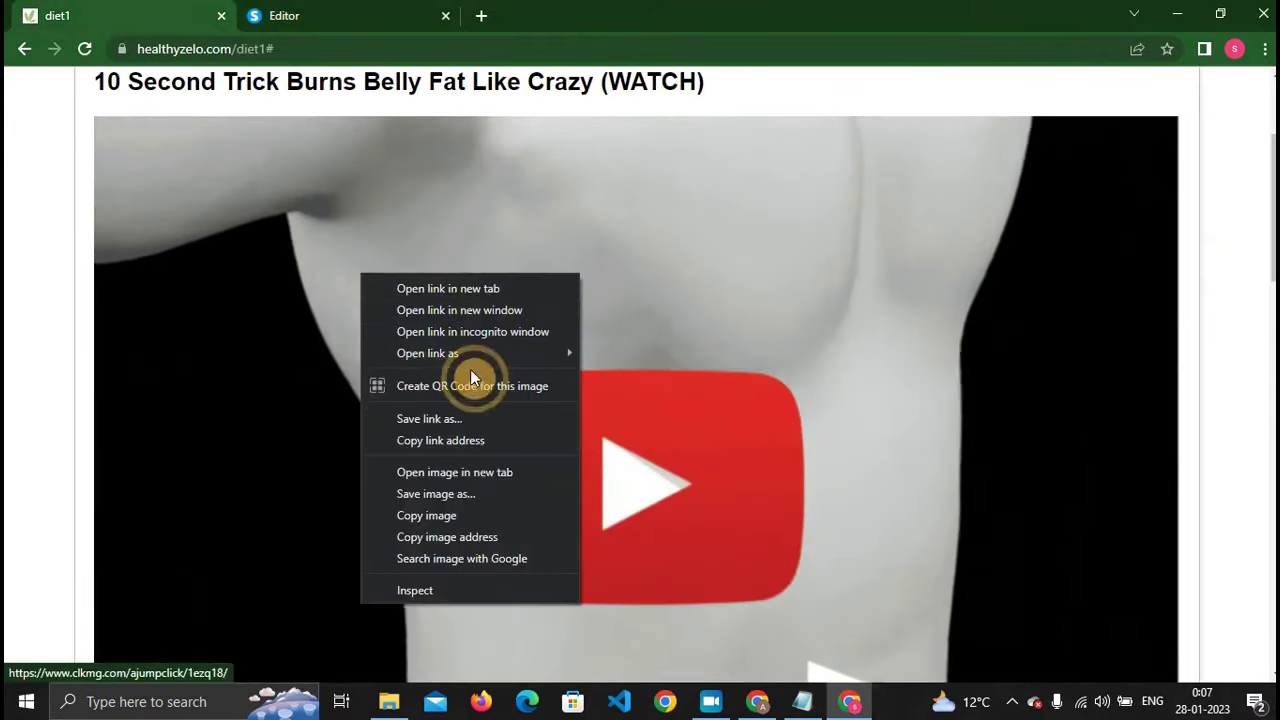
pyautogui.click(438, 495)
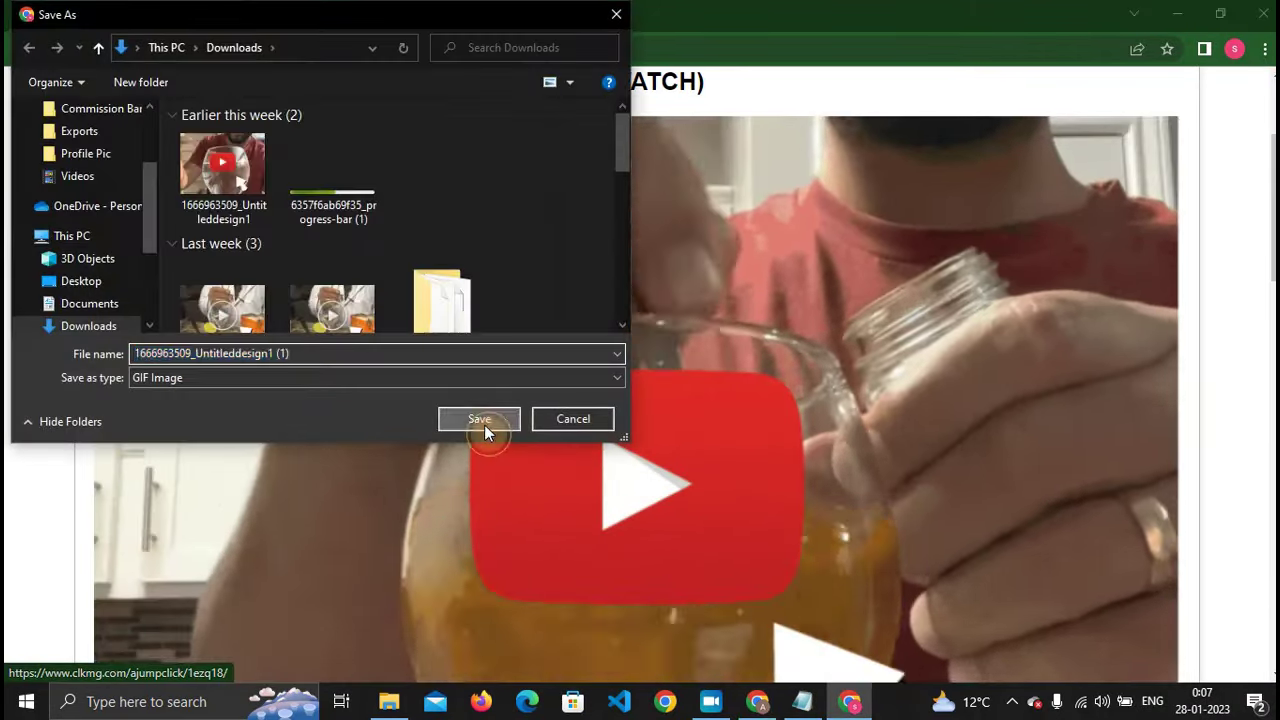
pyautogui.click(484, 426)
pyautogui.click(330, 12)
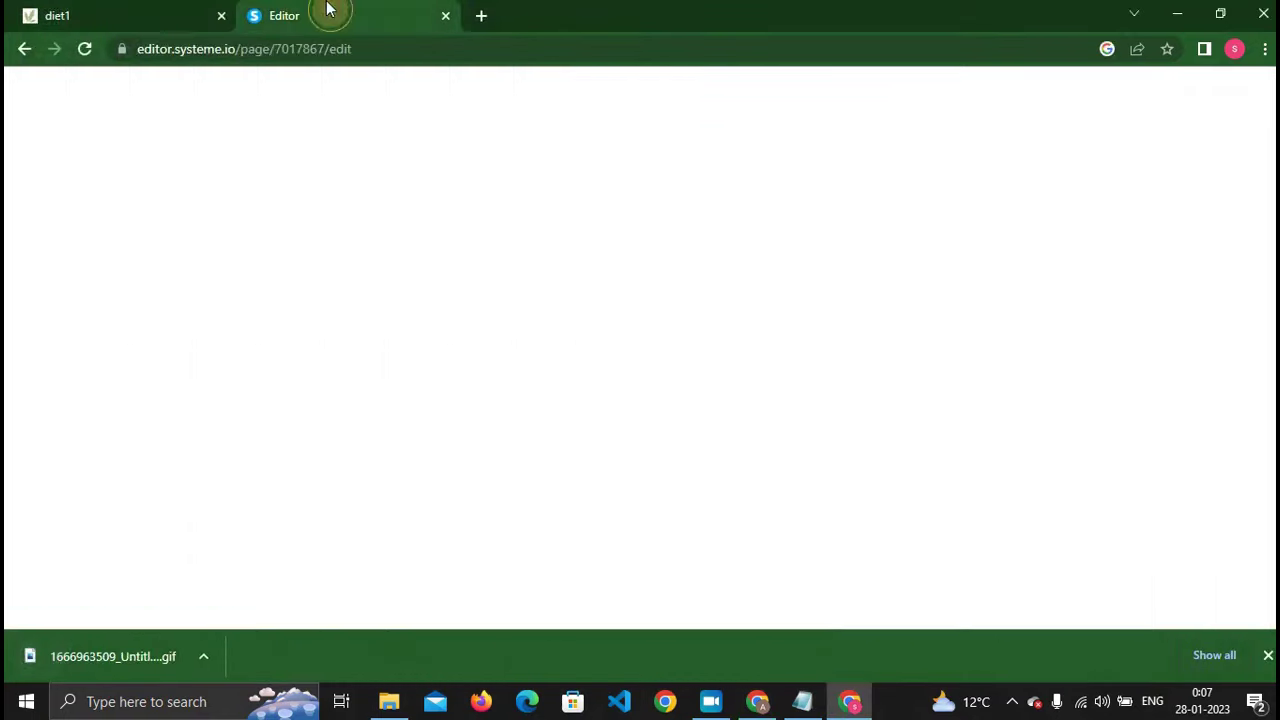
pyautogui.click(684, 456)
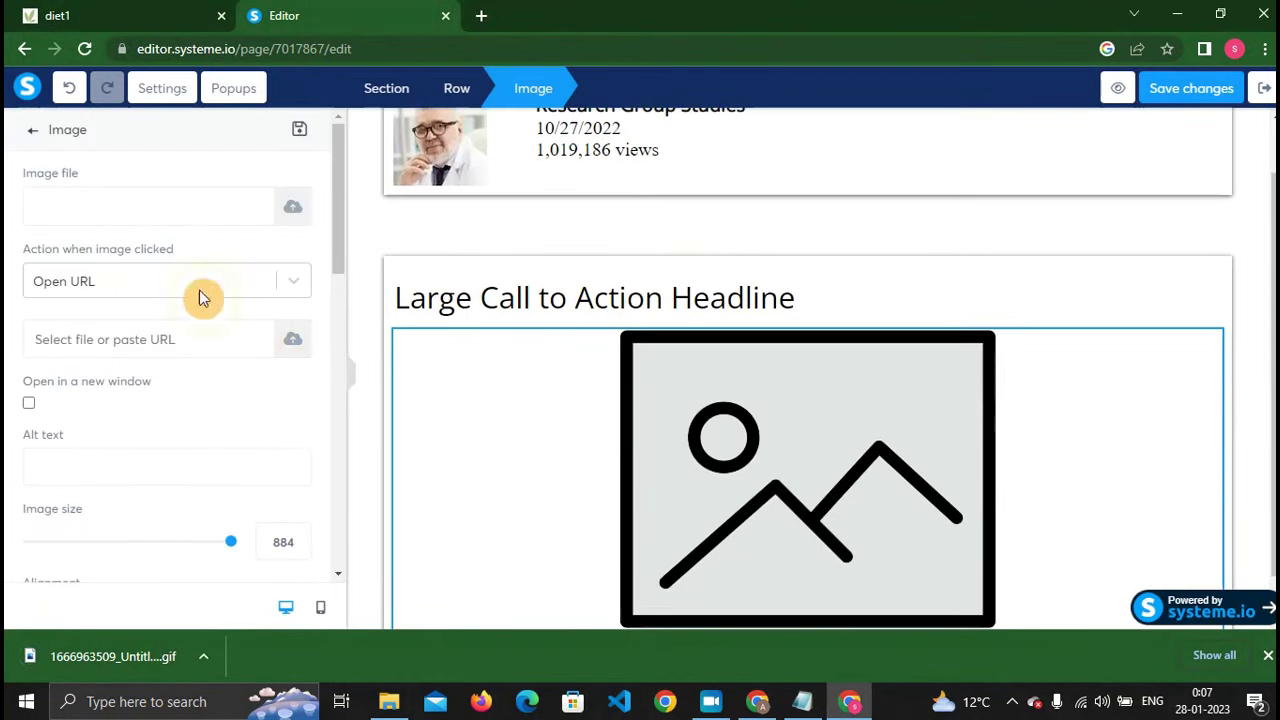
pyautogui.click(290, 207)
pyautogui.click(631, 410)
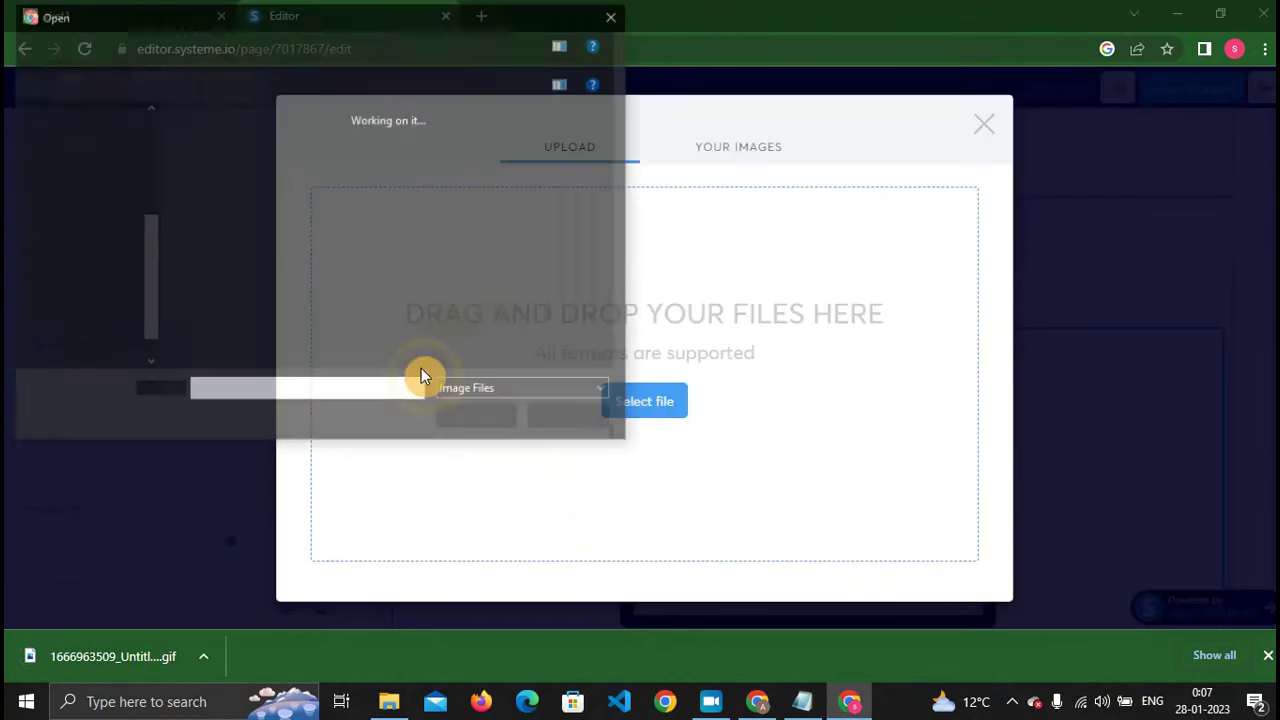
pyautogui.doubleClick(214, 183)
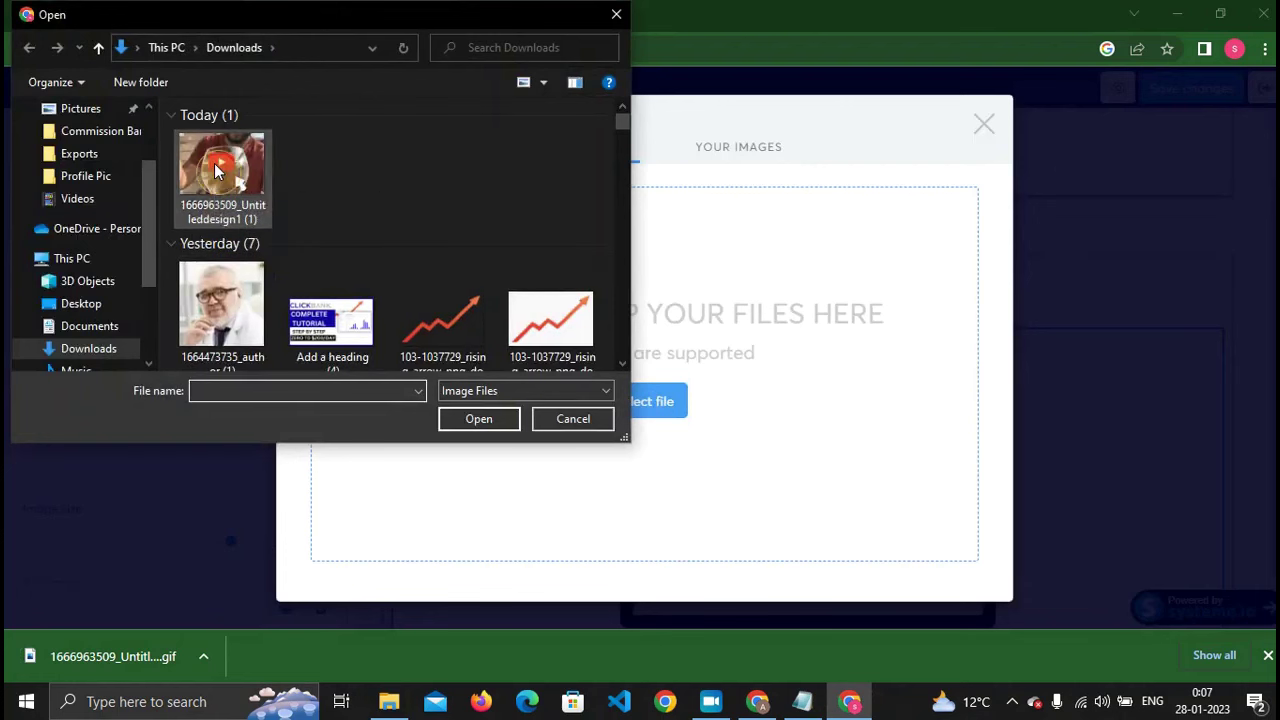
pyautogui.click(1264, 658)
pyautogui.moveTo(506, 117); pyautogui.dragTo(606, 118)
pyautogui.click(641, 121)
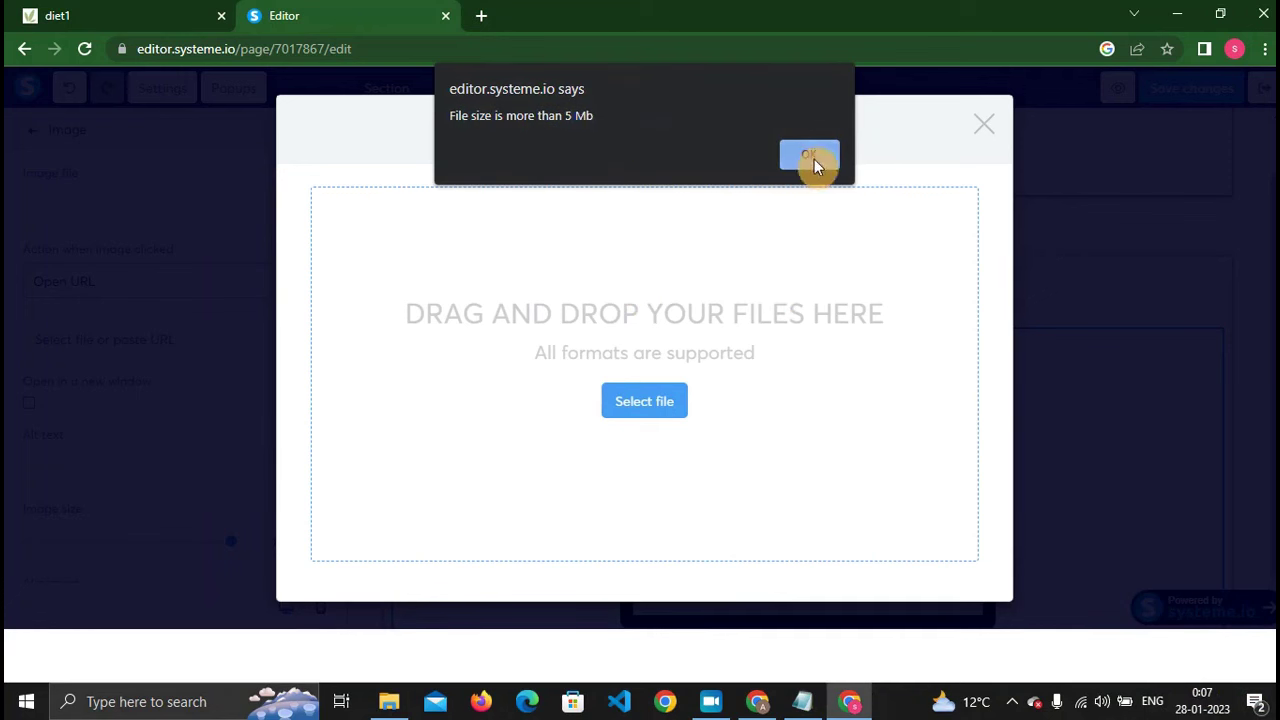
pyautogui.moveTo(814, 159); pyautogui.dragTo(738, 116)
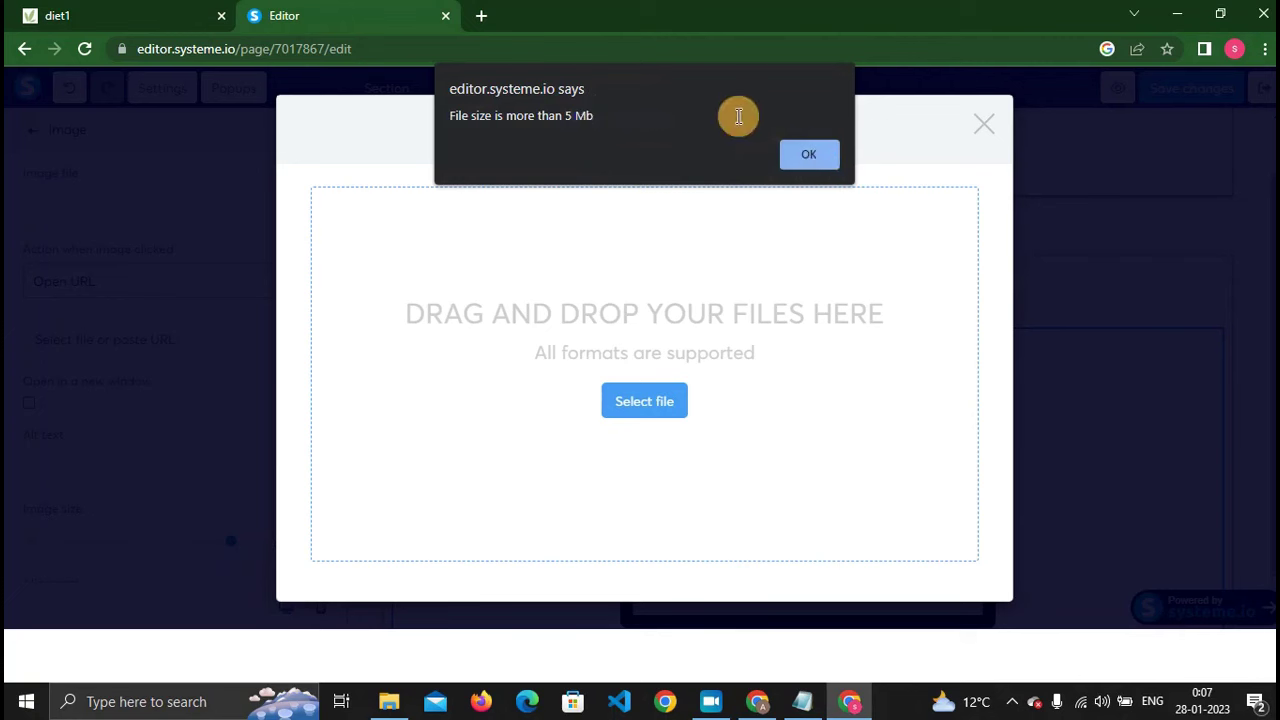
pyautogui.click(786, 152)
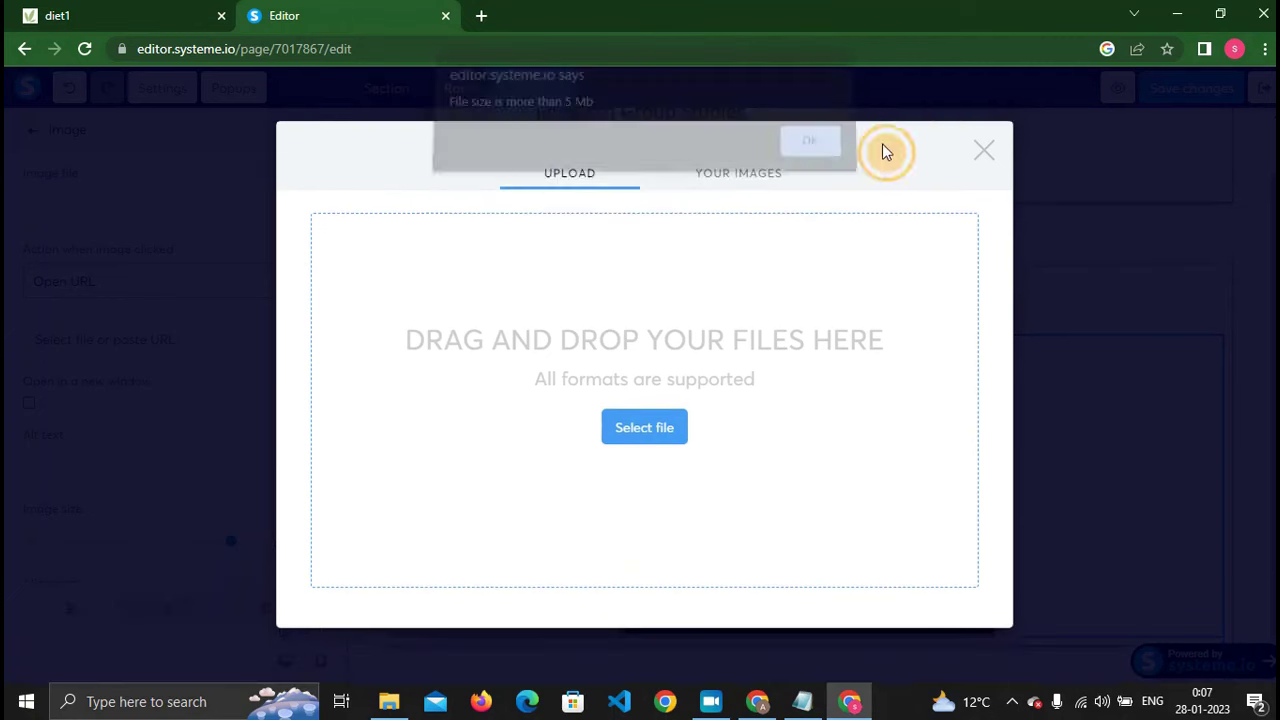
pyautogui.click(984, 155)
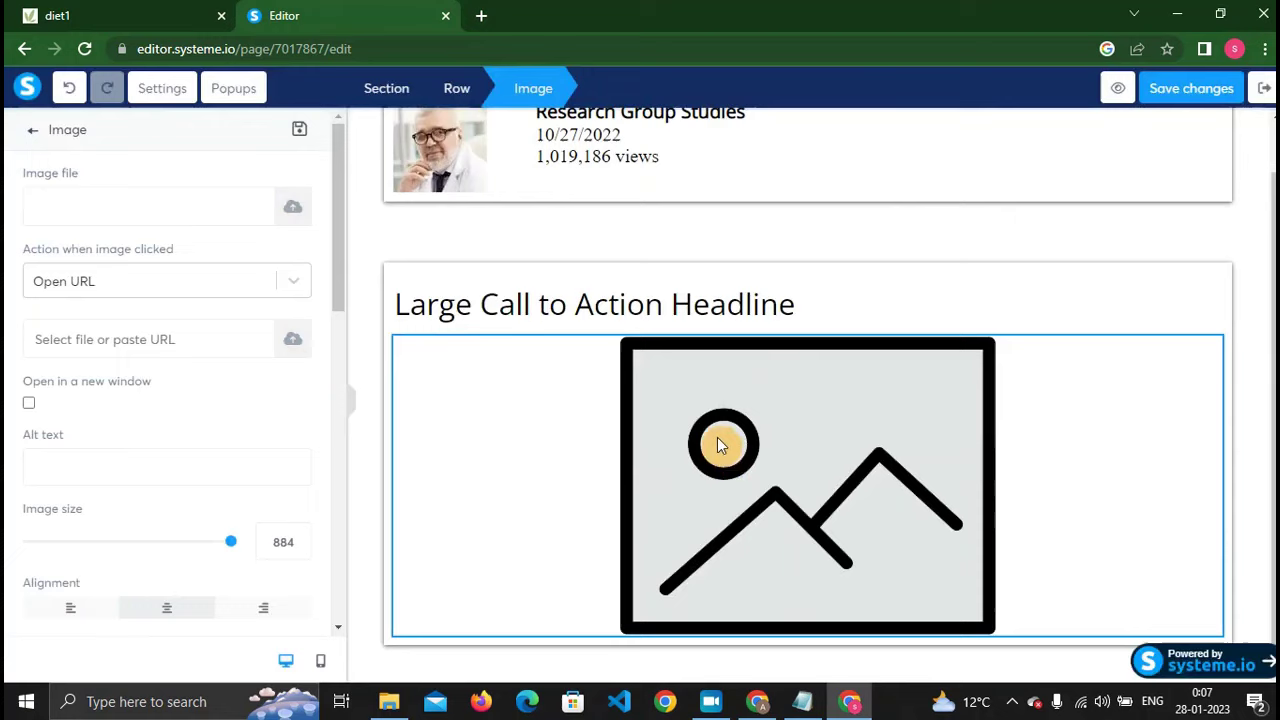
pyautogui.click(130, 15)
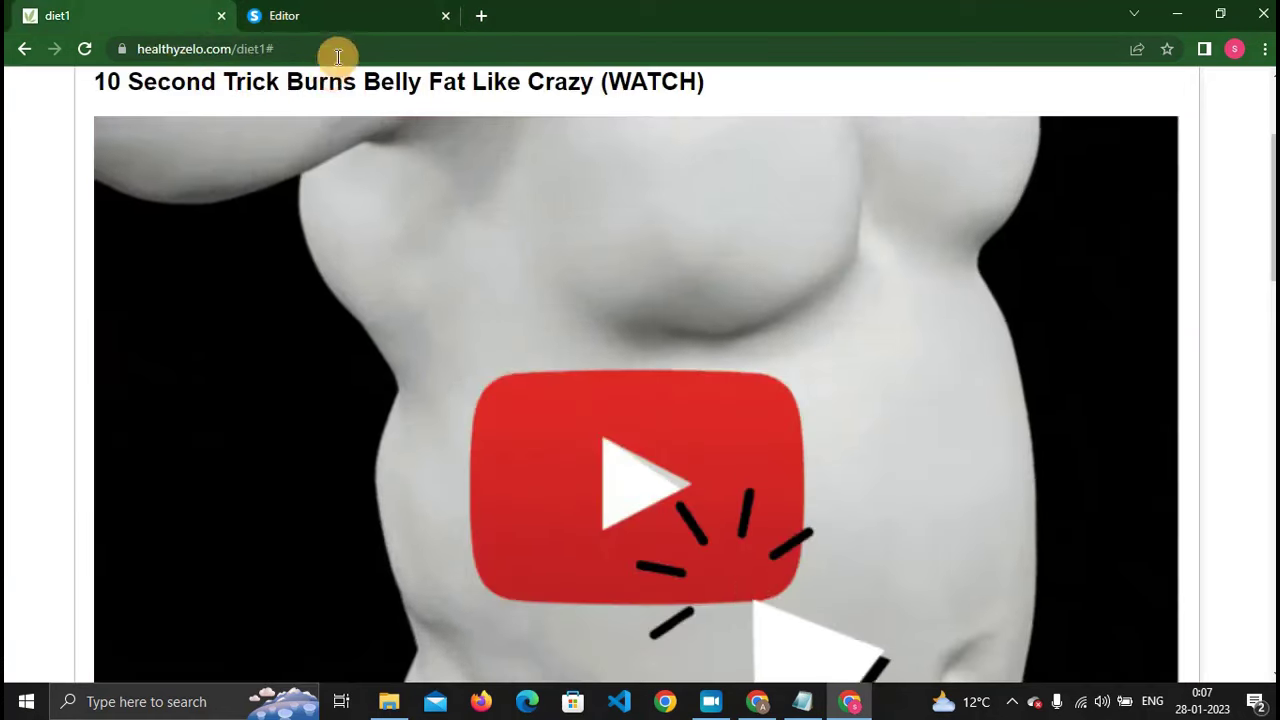
pyautogui.click(337, 18)
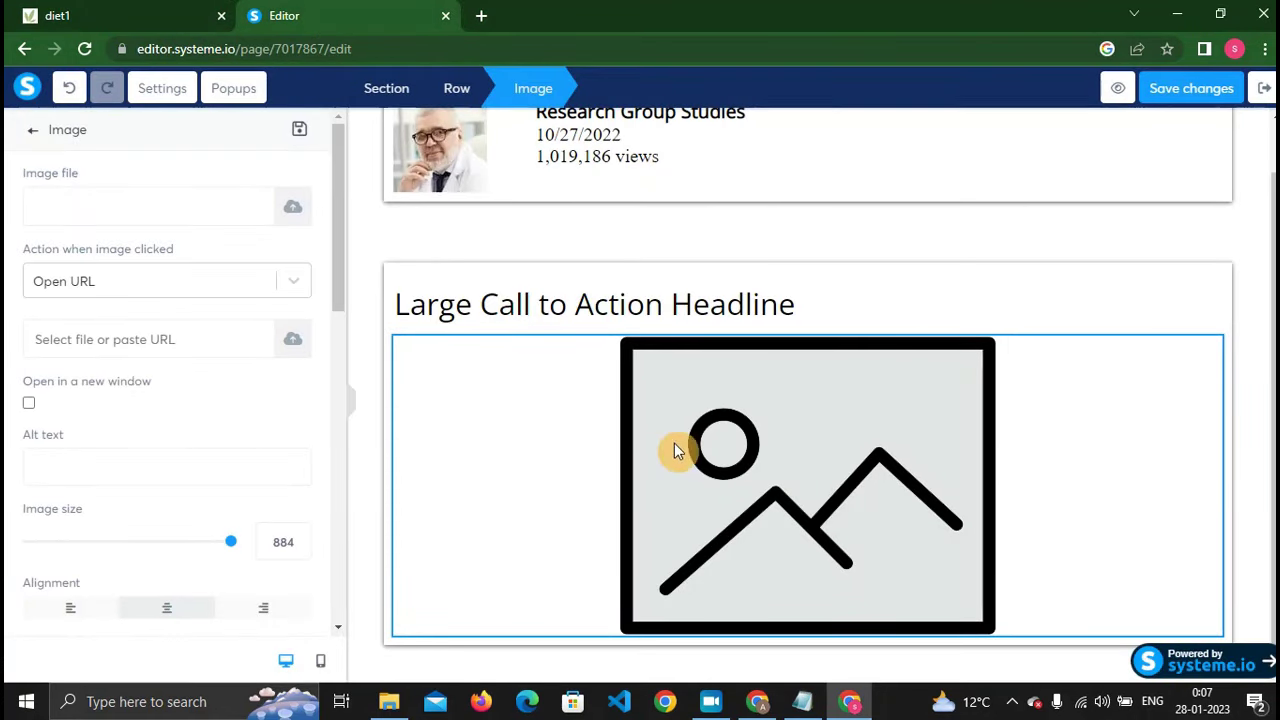
pyautogui.click(130, 15)
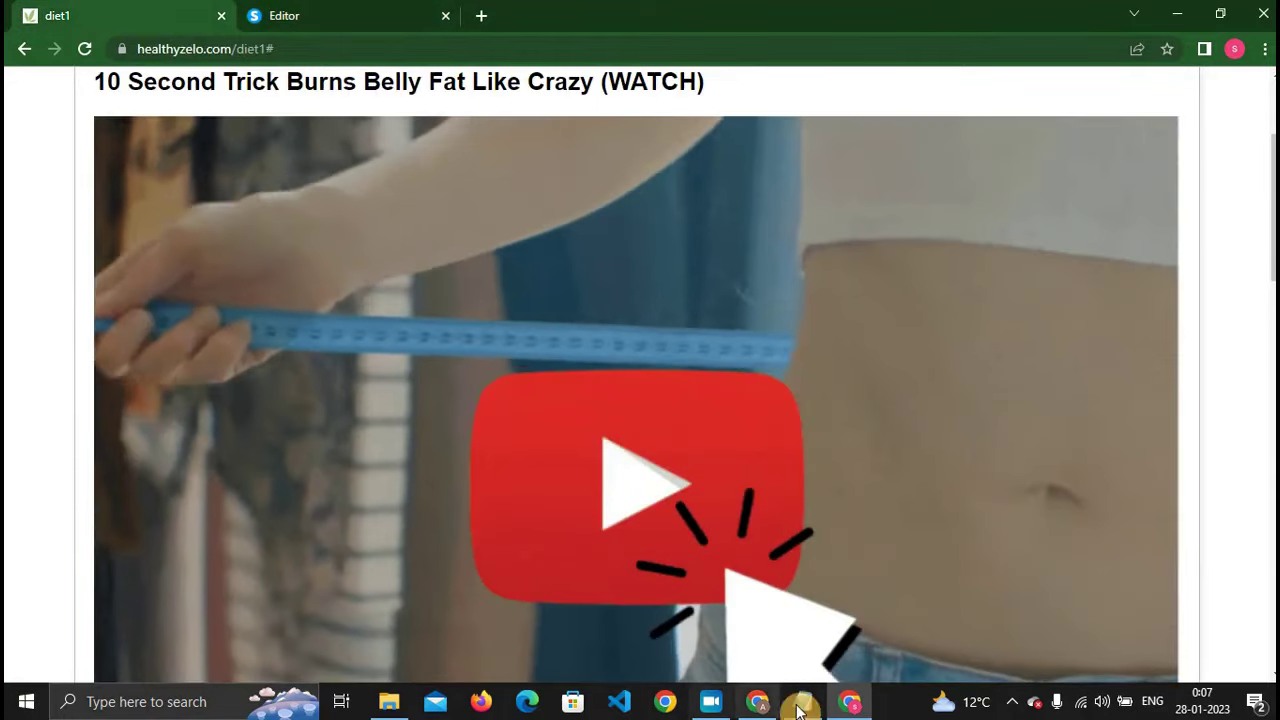
pyautogui.click(801, 702)
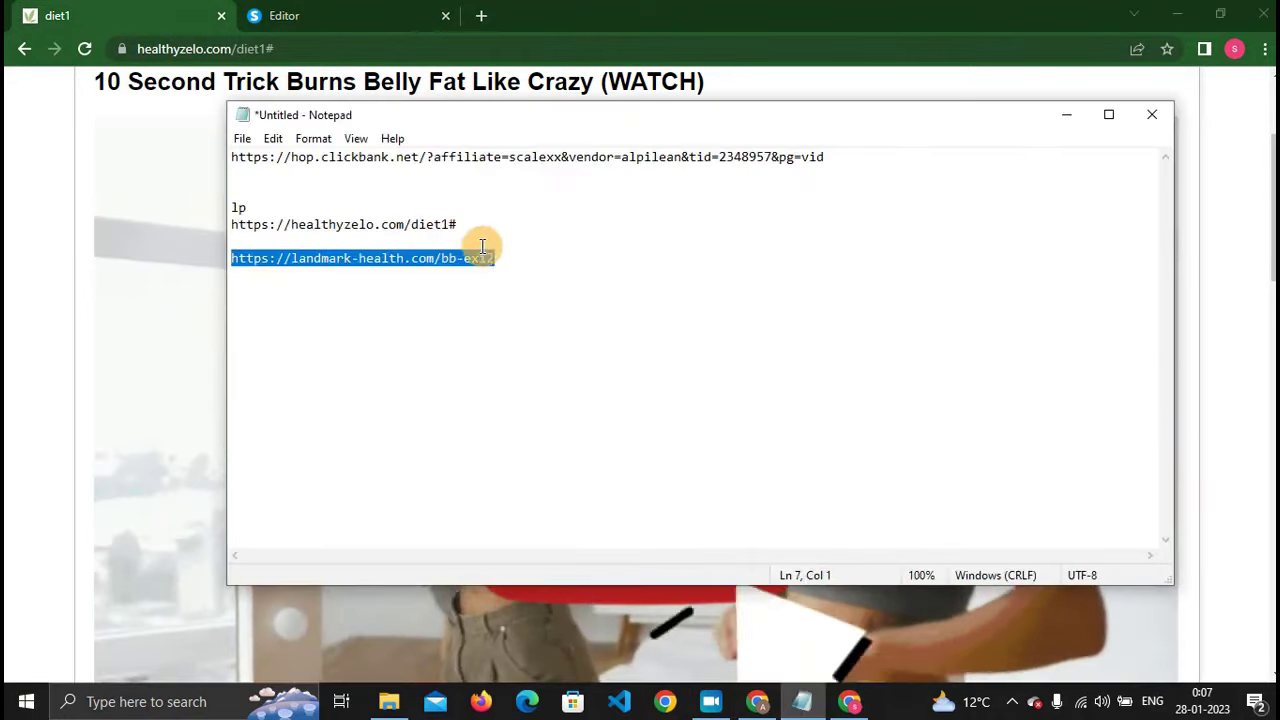
pyautogui.click(509, 257)
pyautogui.moveTo(509, 257); pyautogui.dragTo(238, 260)
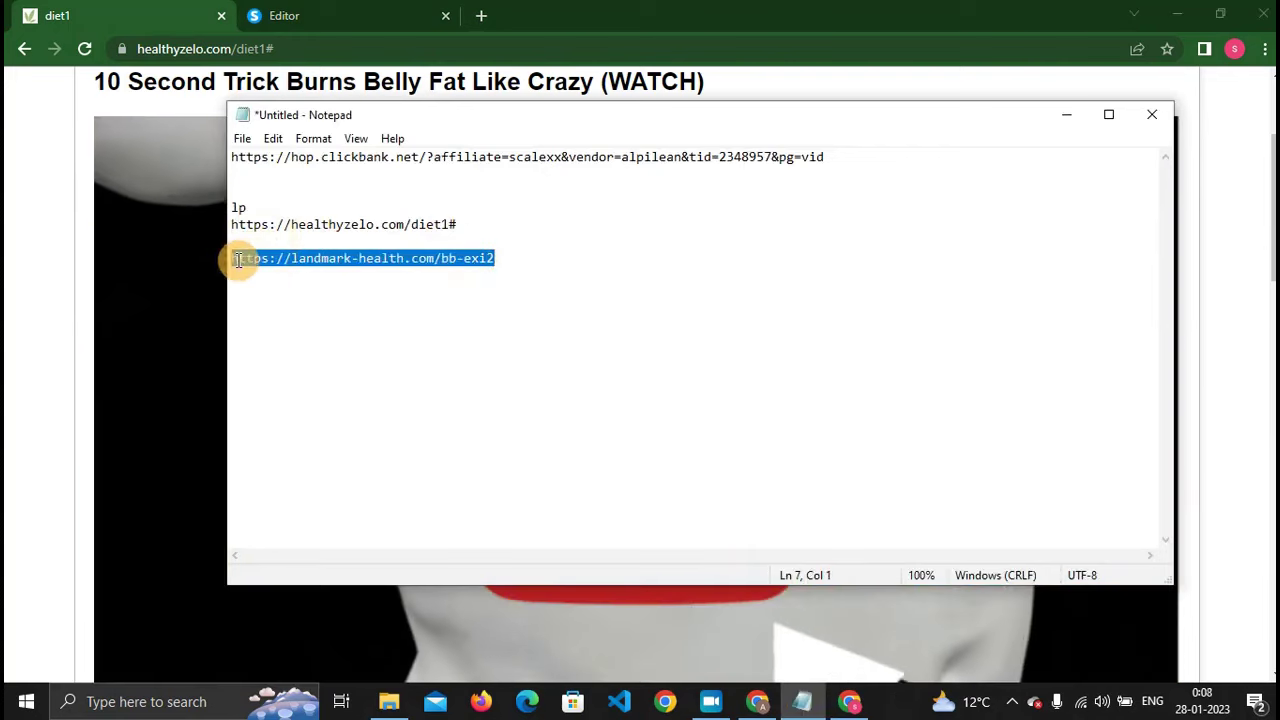
pyautogui.rightClick(238, 260)
pyautogui.click(329, 323)
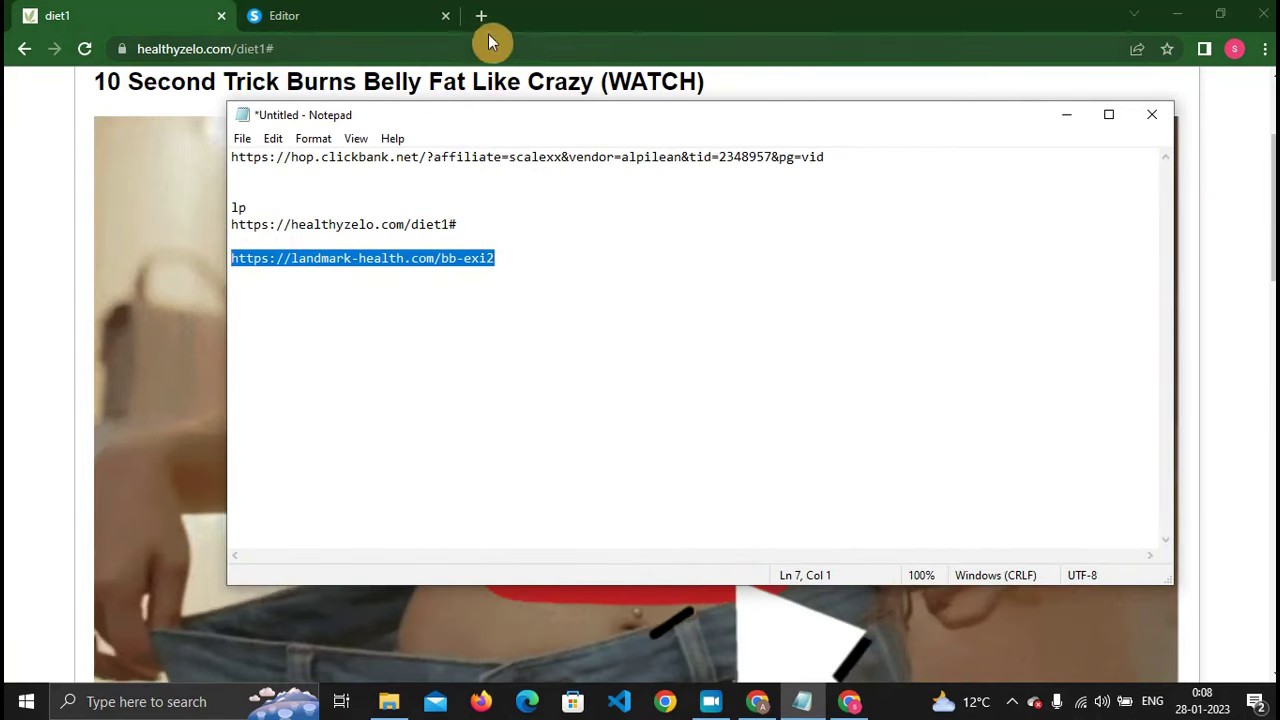
pyautogui.click(484, 18)
pyautogui.hotkey('ctrl', 'v')
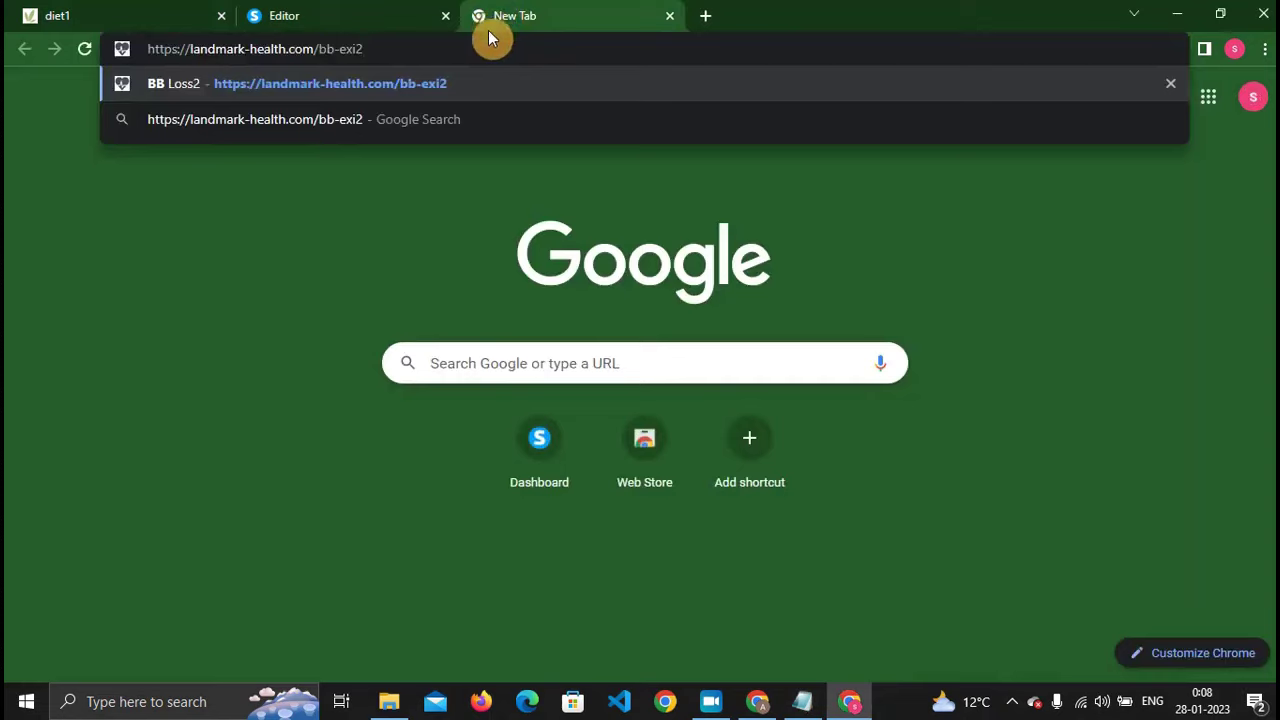
pyautogui.press('Return')
pyautogui.moveTo(571, 11); pyautogui.dragTo(371, 9)
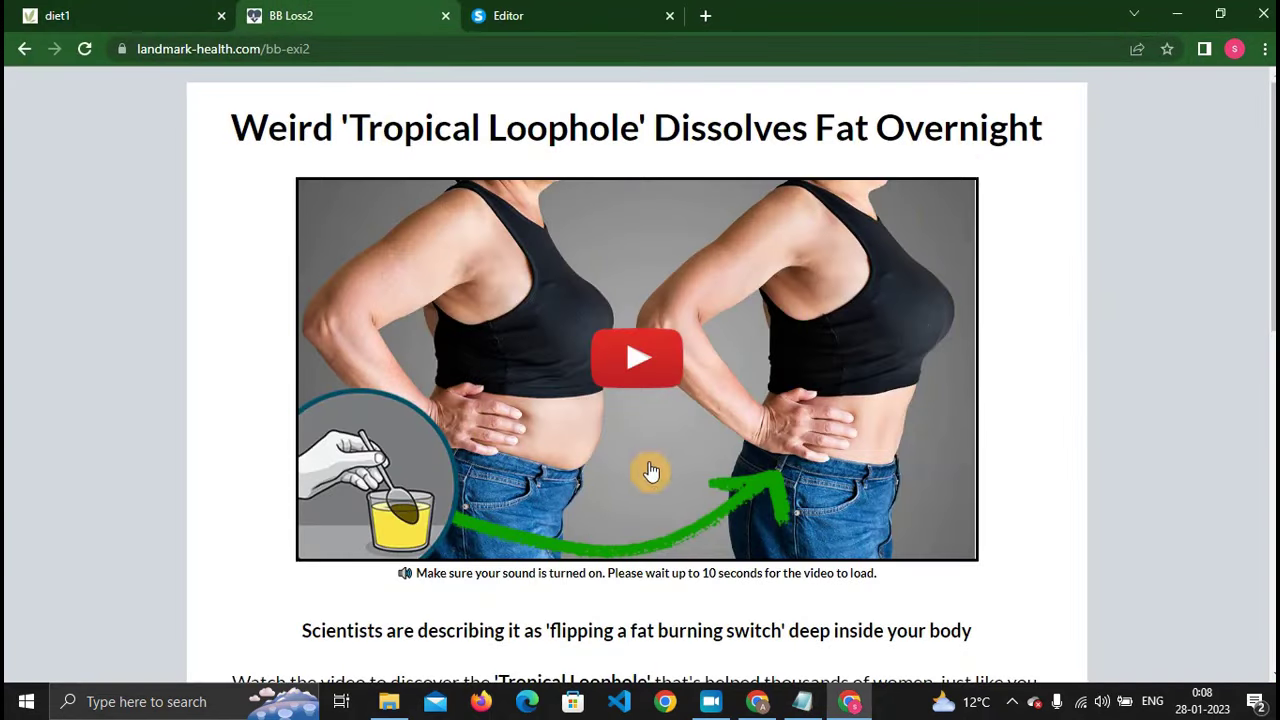
pyautogui.rightClick(458, 230)
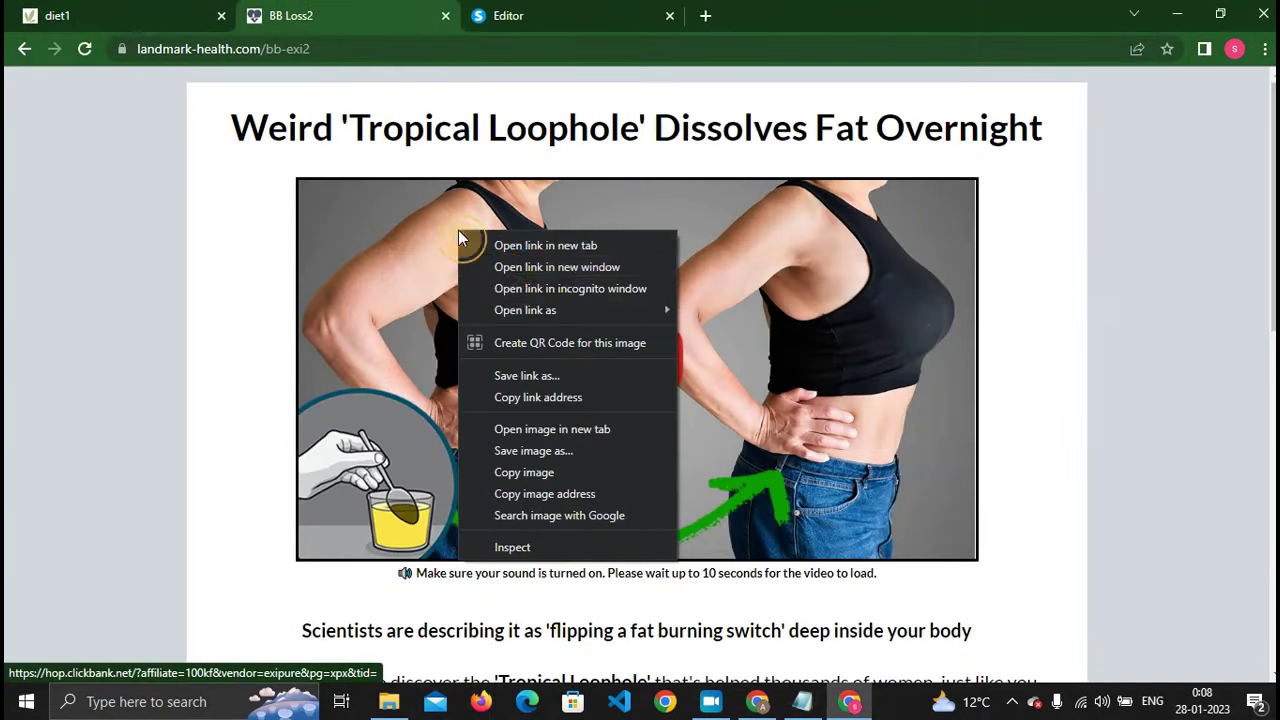
pyautogui.click(518, 460)
pyautogui.click(500, 418)
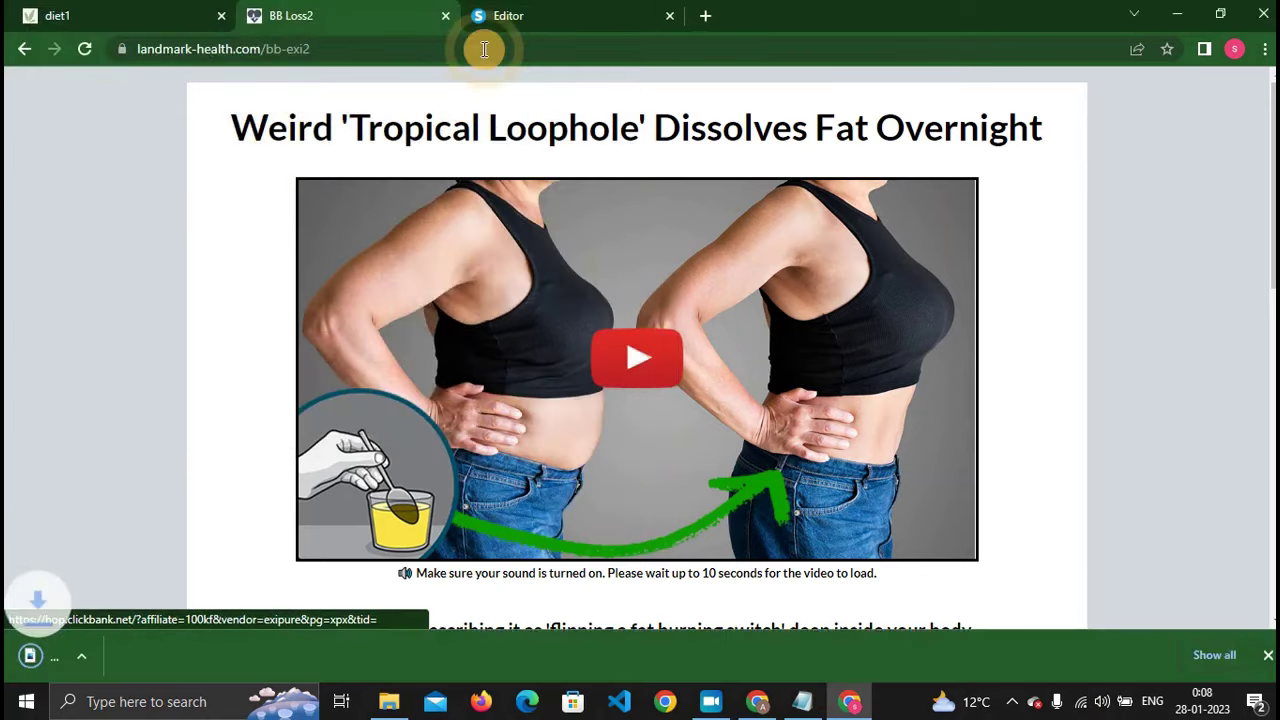
pyautogui.click(512, 22)
pyautogui.click(705, 453)
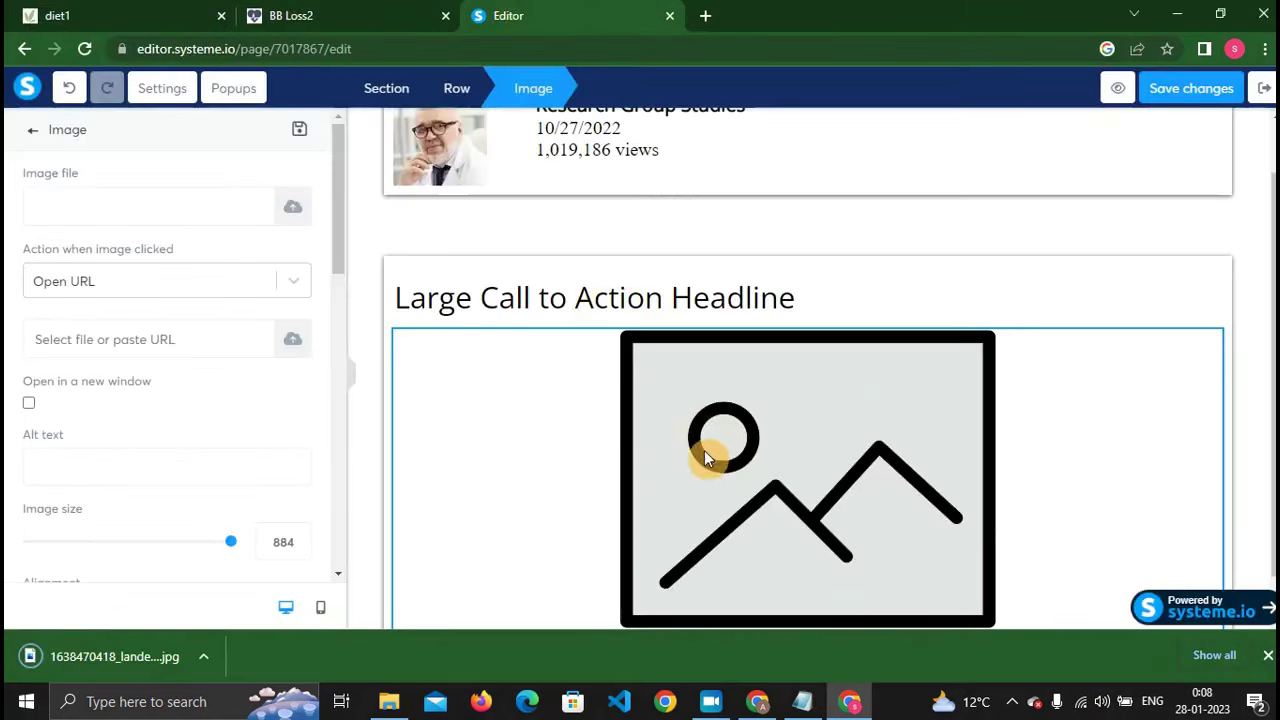
pyautogui.click(295, 213)
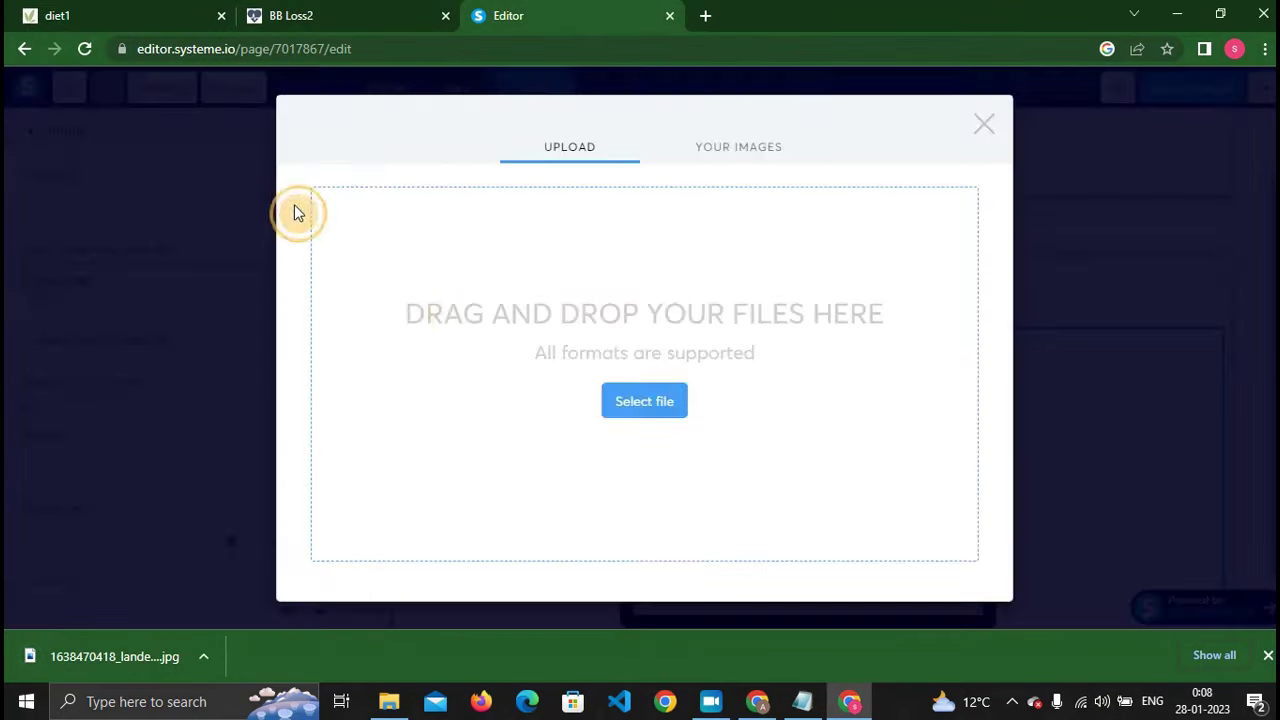
pyautogui.click(628, 401)
pyautogui.doubleClick(203, 220)
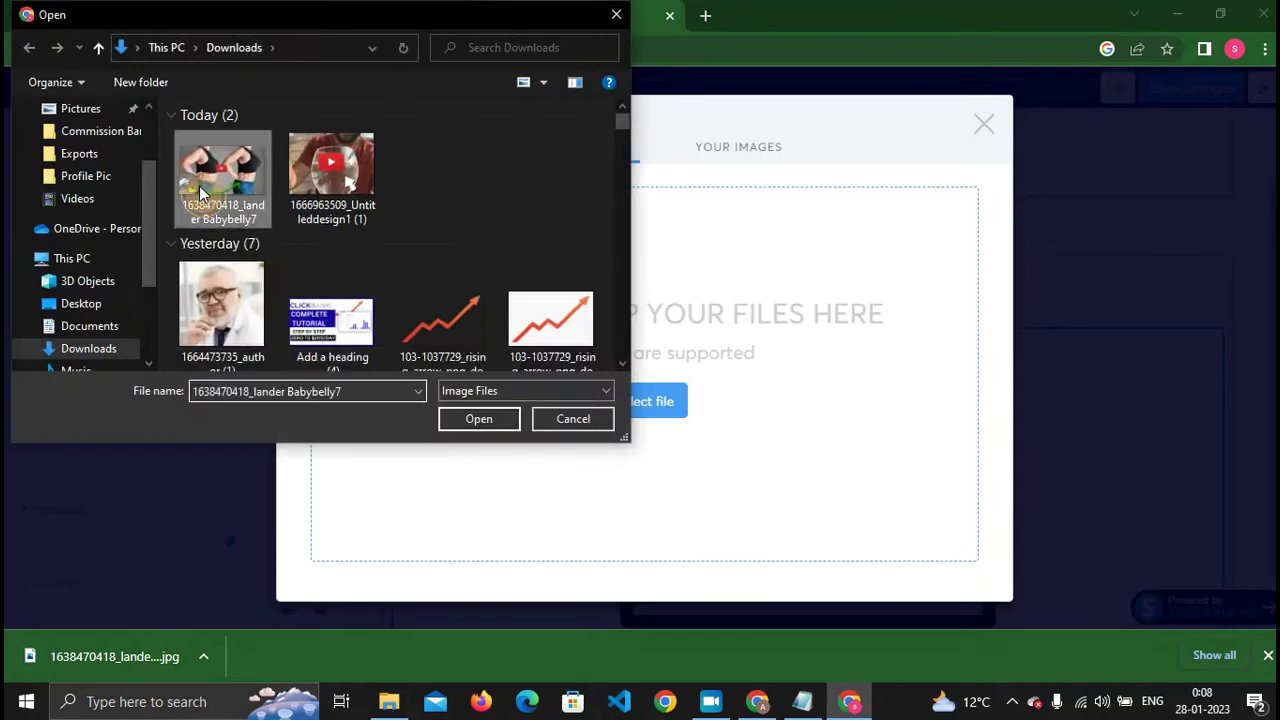
pyautogui.click(1267, 656)
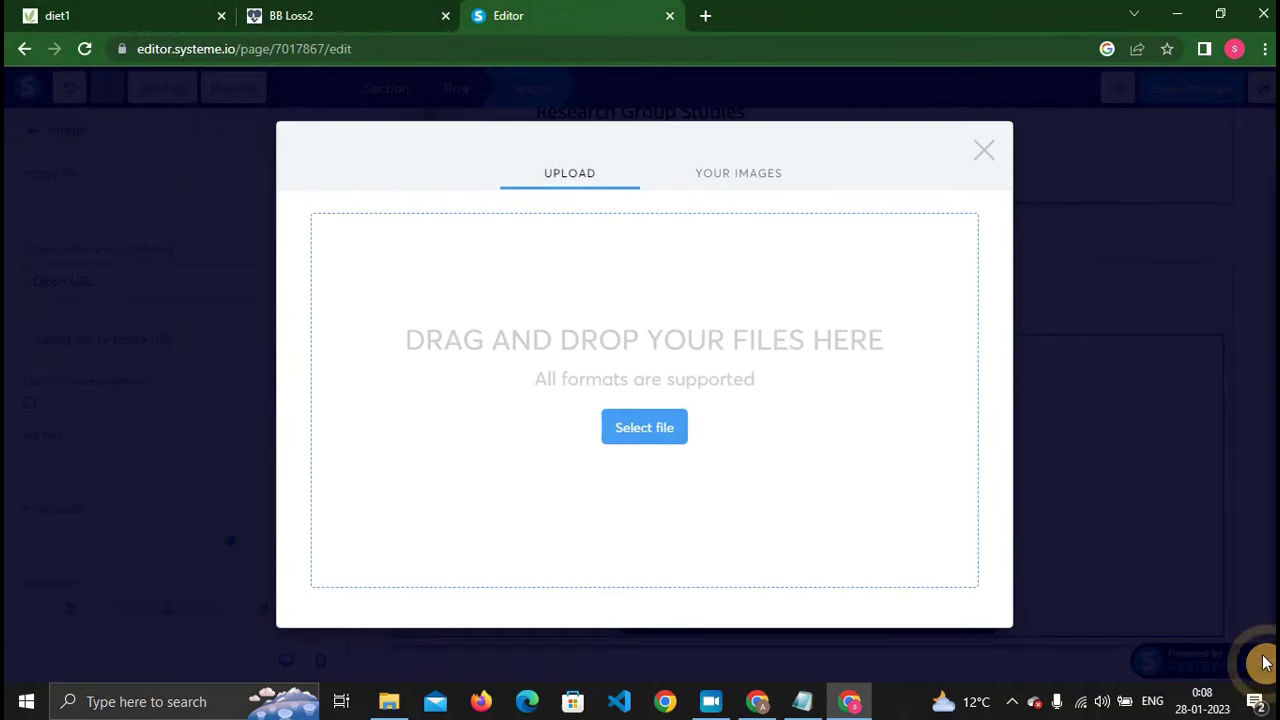
pyautogui.click(960, 626)
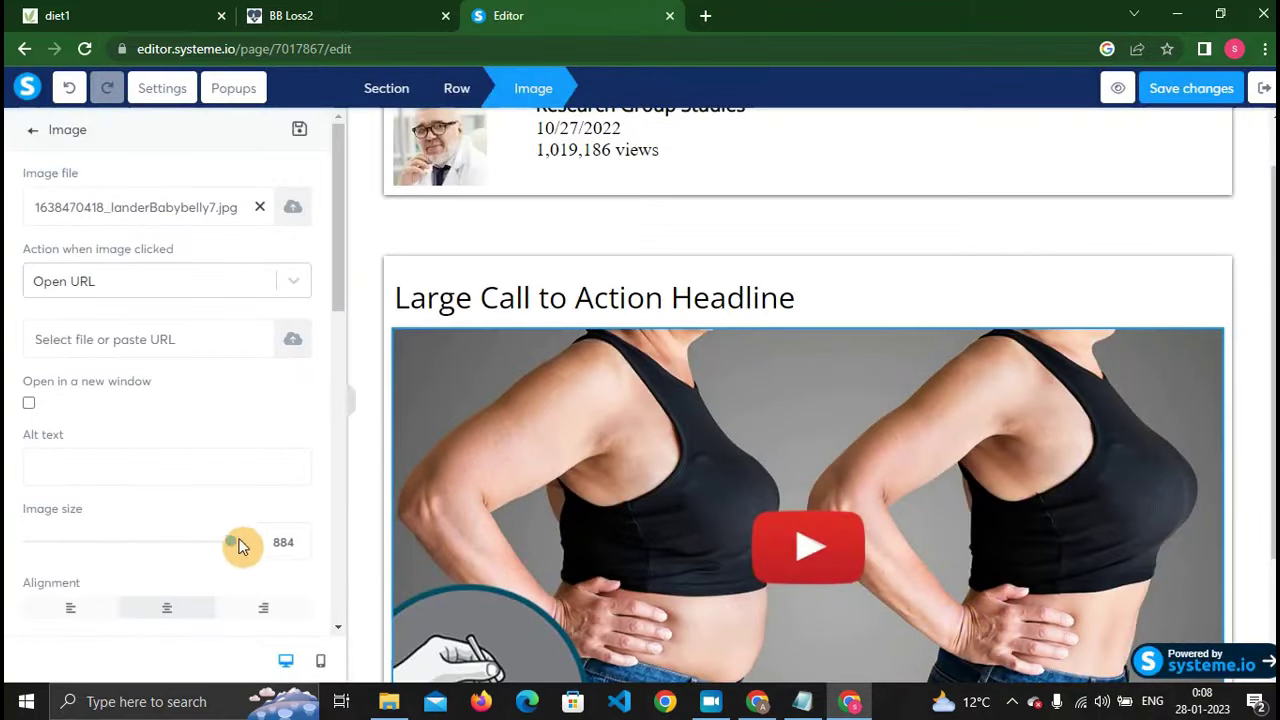
# Reduce the thumbnail's image size so it is narrower than the row, with white margins on both sides.
pyautogui.moveTo(236, 548); pyautogui.dragTo(199, 547)
pyautogui.click(528, 420)
pyautogui.scroll(-1, 528, 420)
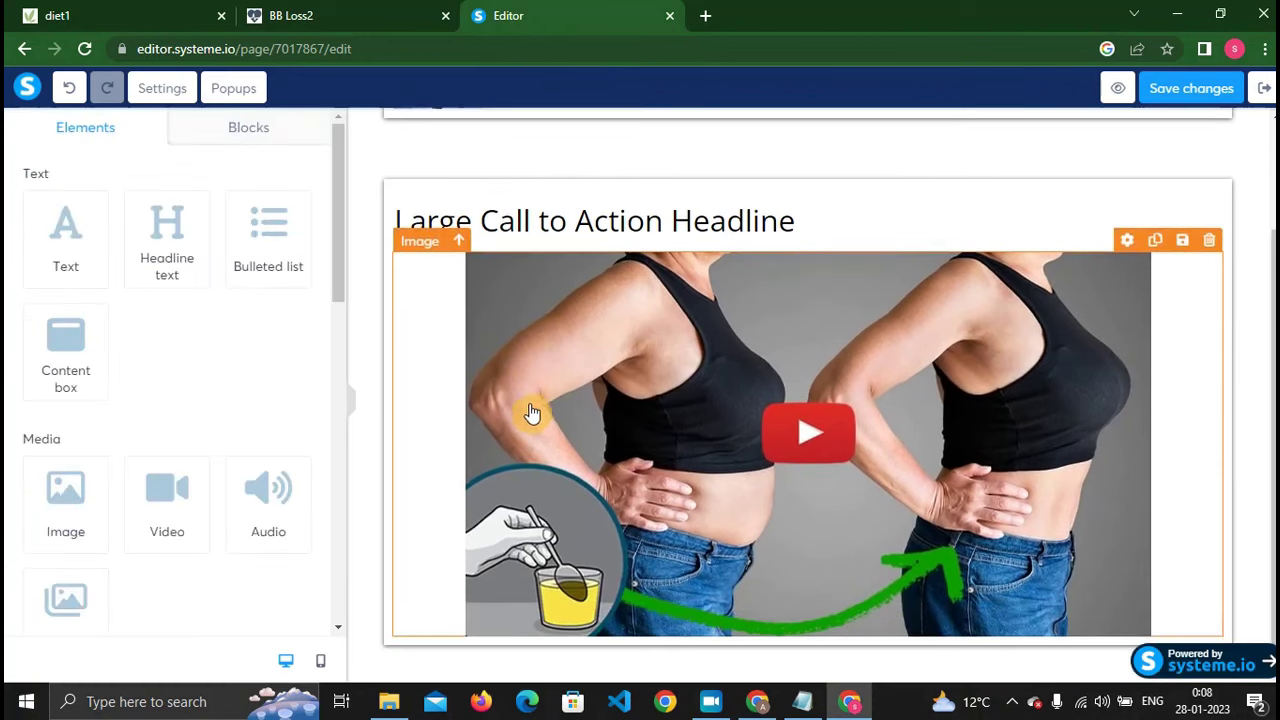
# Check the section below the video on diet1, close the BB Loss2 page, and add a button element below the thumbnail in the editor.
pyautogui.click(123, 14)
pyautogui.scroll(-6, 294, 254)
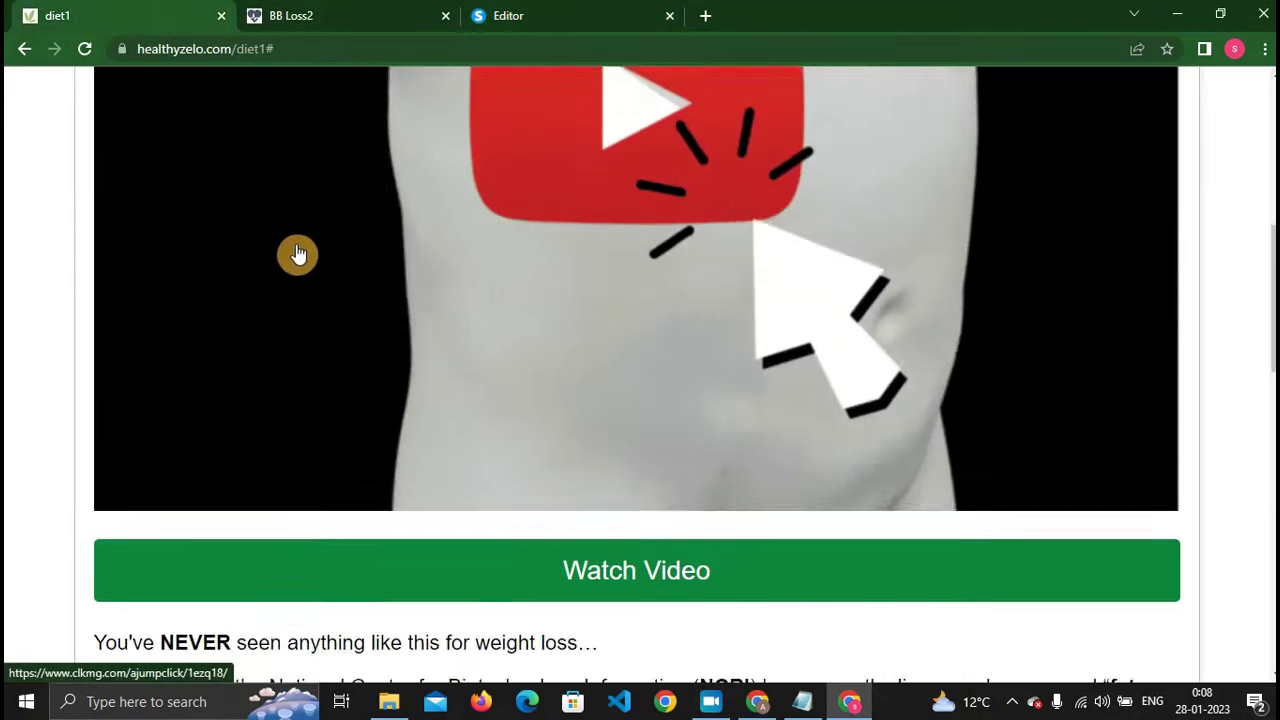
pyautogui.click(446, 16)
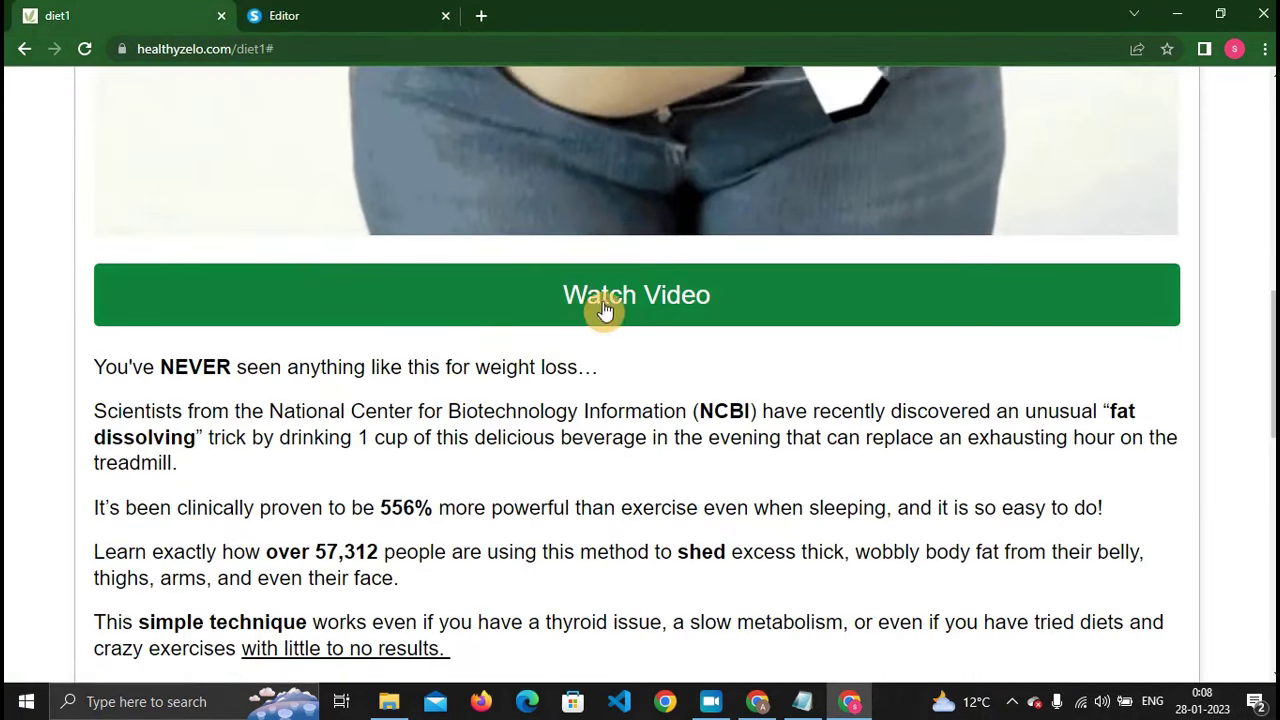
pyautogui.click(380, 20)
pyautogui.scroll(-5, 200, 466)
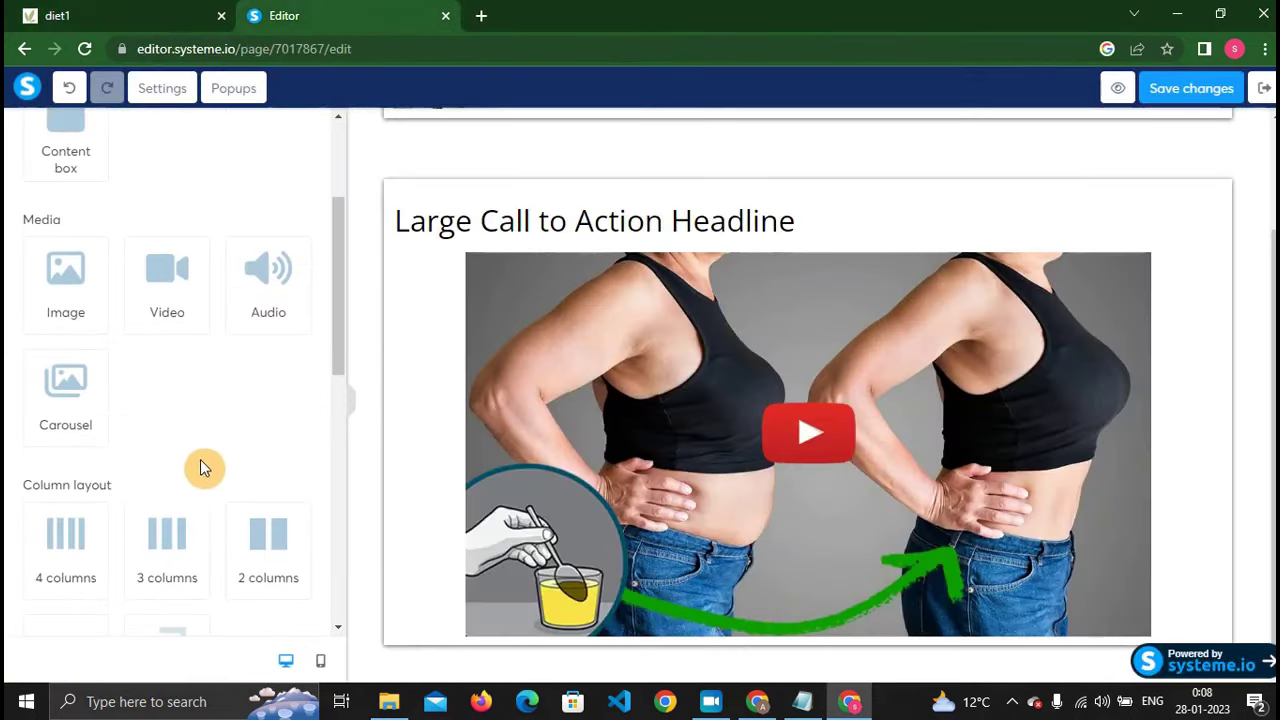
pyautogui.scroll(-2, 188, 470)
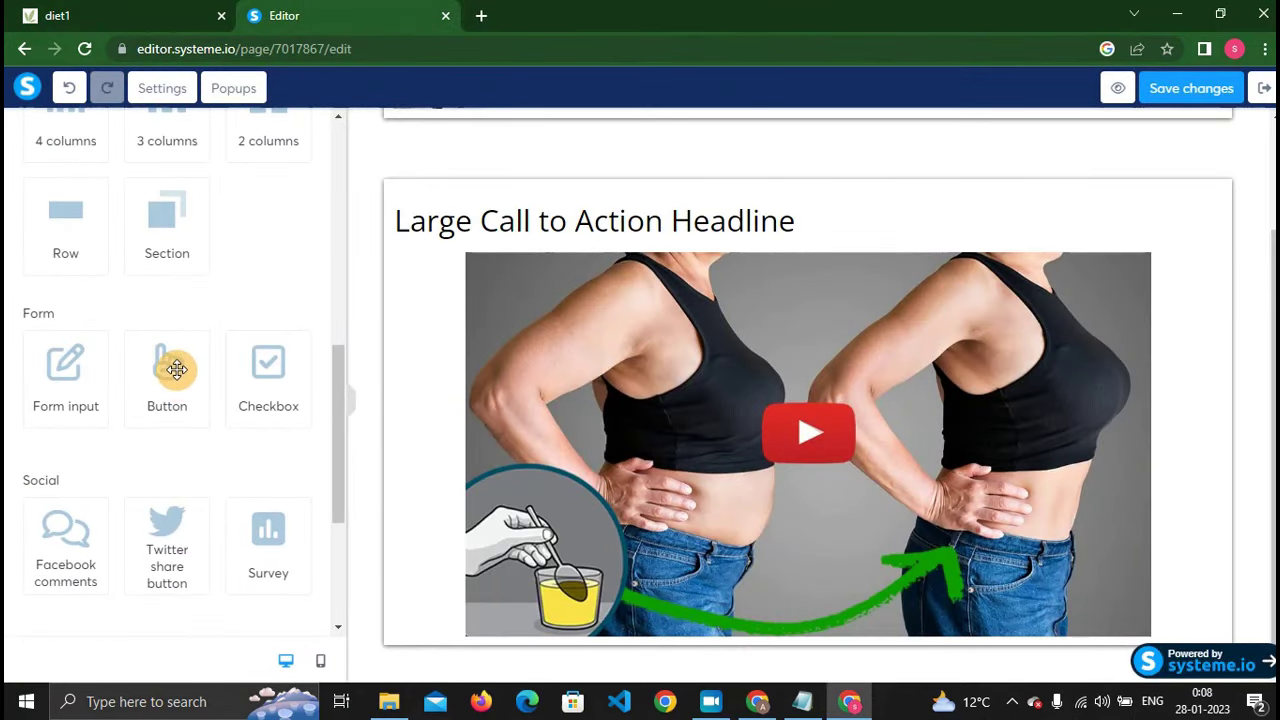
pyautogui.moveTo(165, 375); pyautogui.dragTo(706, 609)
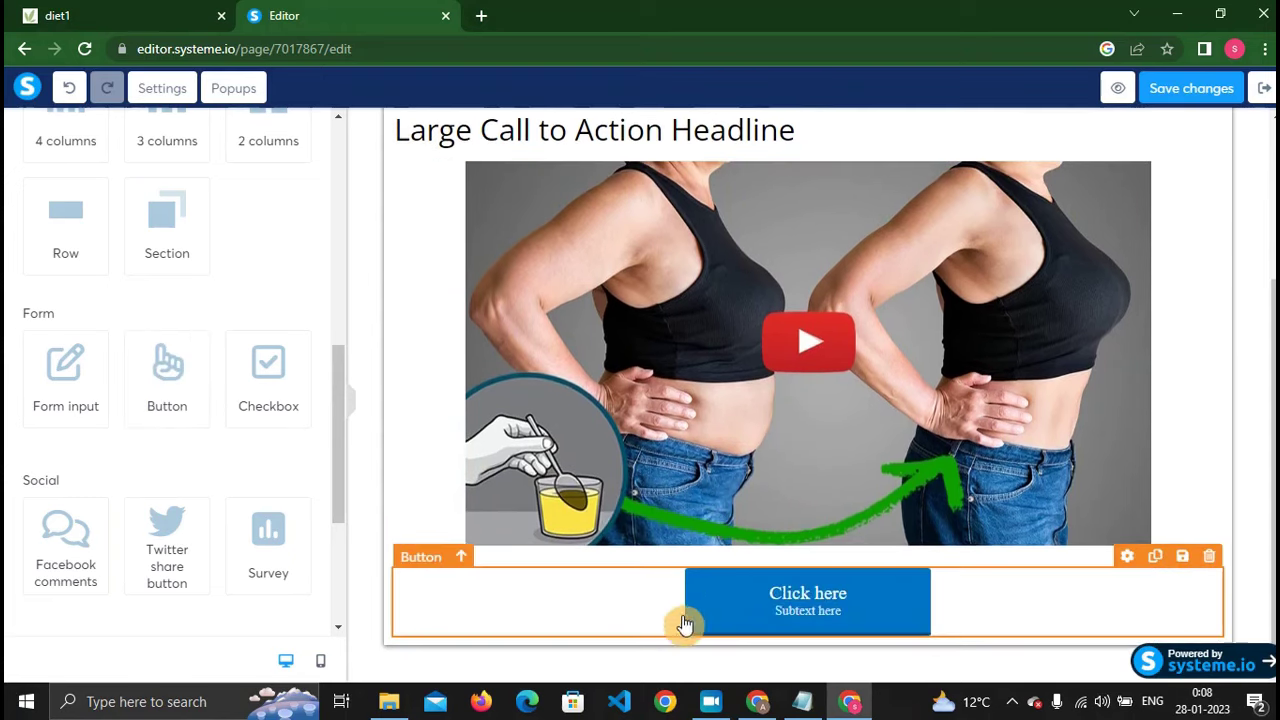
# Compare with the diet1 video button and set the new button's text to "Watch Now".
pyautogui.click(736, 624)
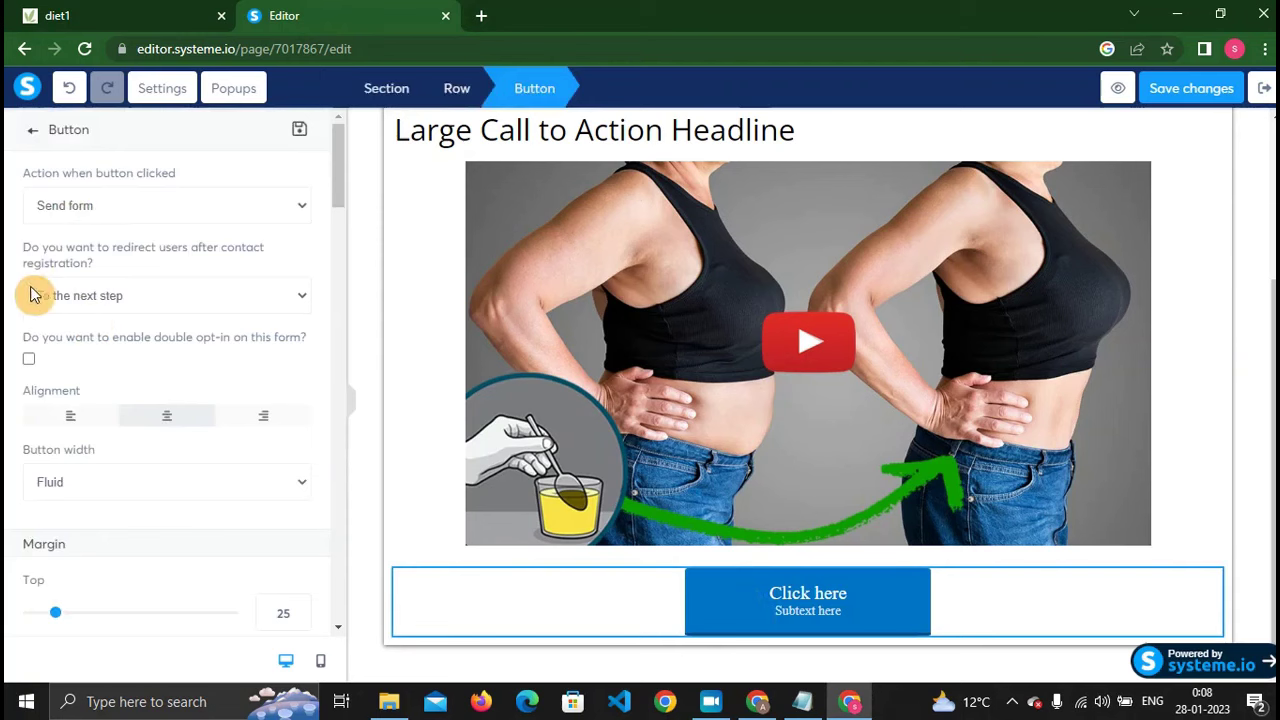
pyautogui.click(165, 28)
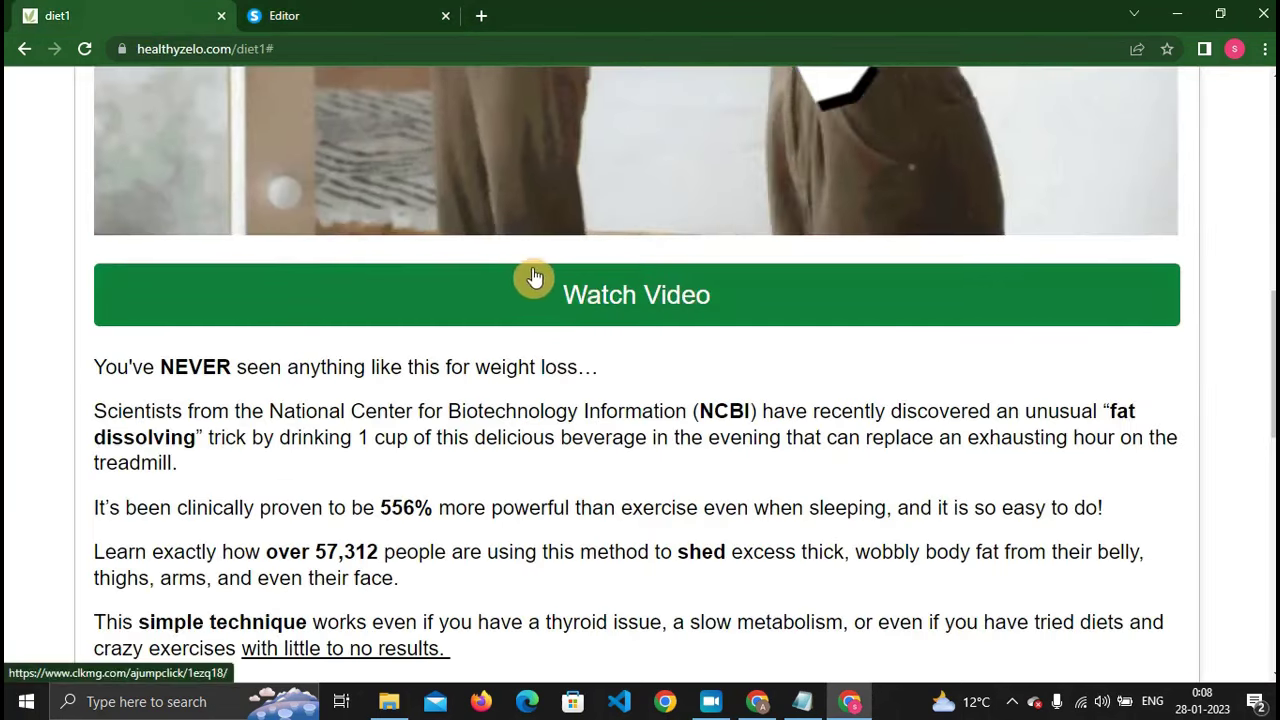
pyautogui.click(363, 15)
pyautogui.scroll(-5, 160, 350)
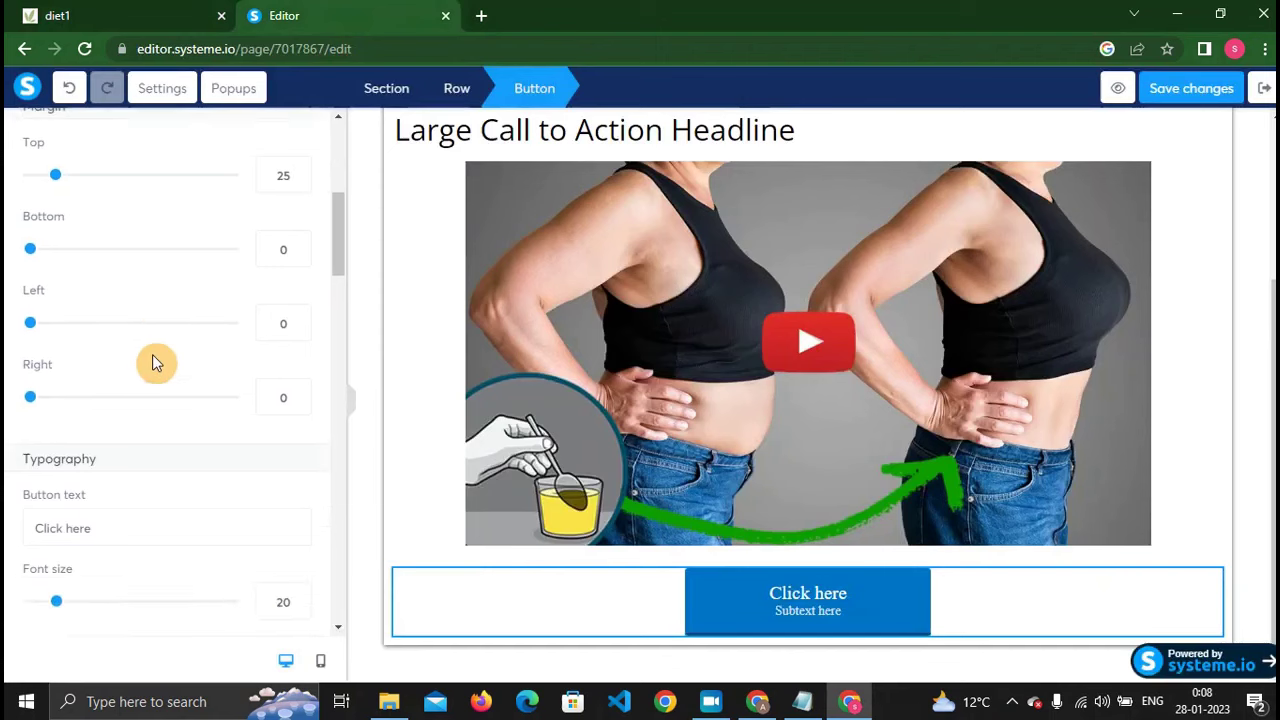
pyautogui.scroll(-2, 120, 378)
pyautogui.moveTo(123, 312); pyautogui.dragTo(8, 312)
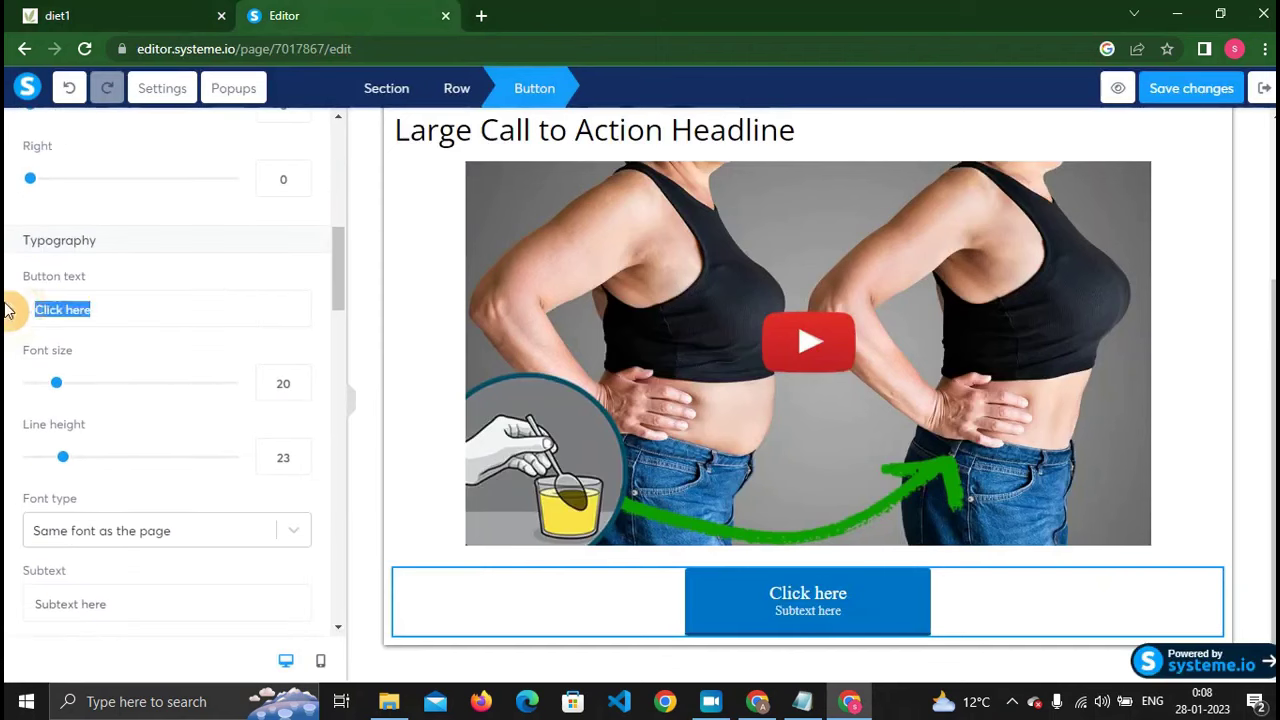
pyautogui.write('Watch Now')
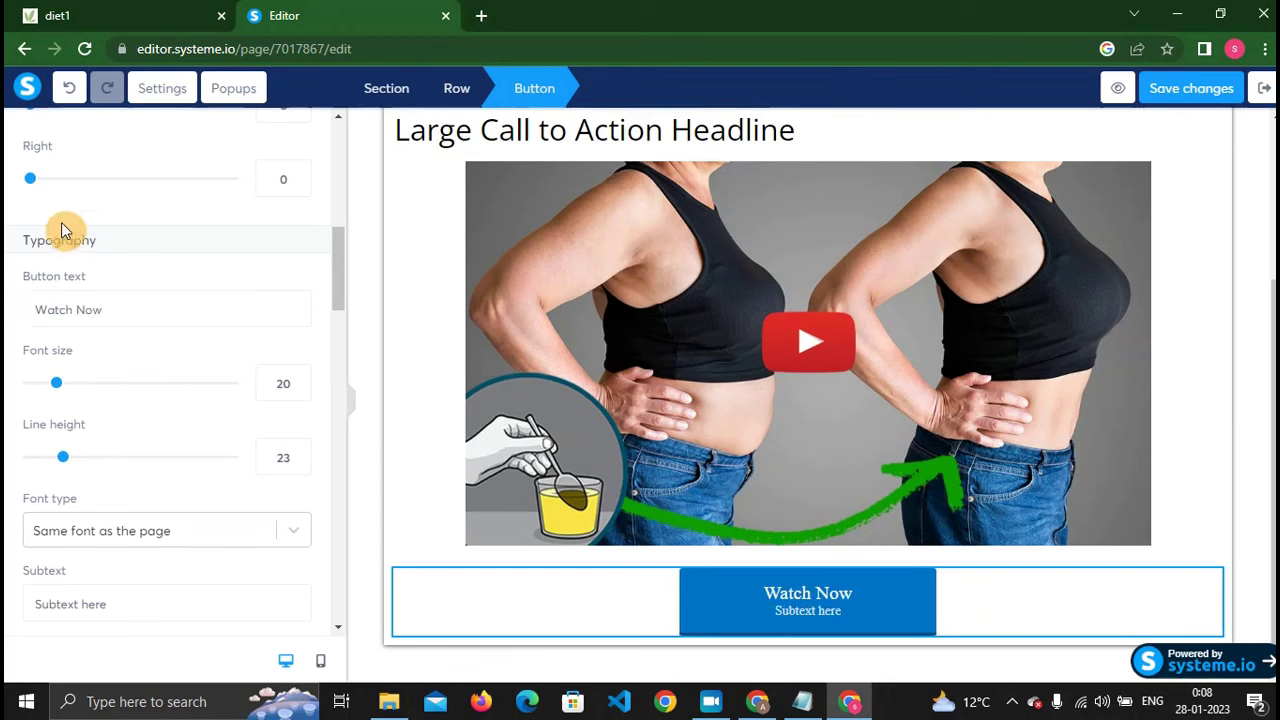
# Set the Watch Now button's font to Open Sans from Google Fonts and its font size to 42.
pyautogui.scroll(-2, 29, 420)
pyautogui.click(152, 317)
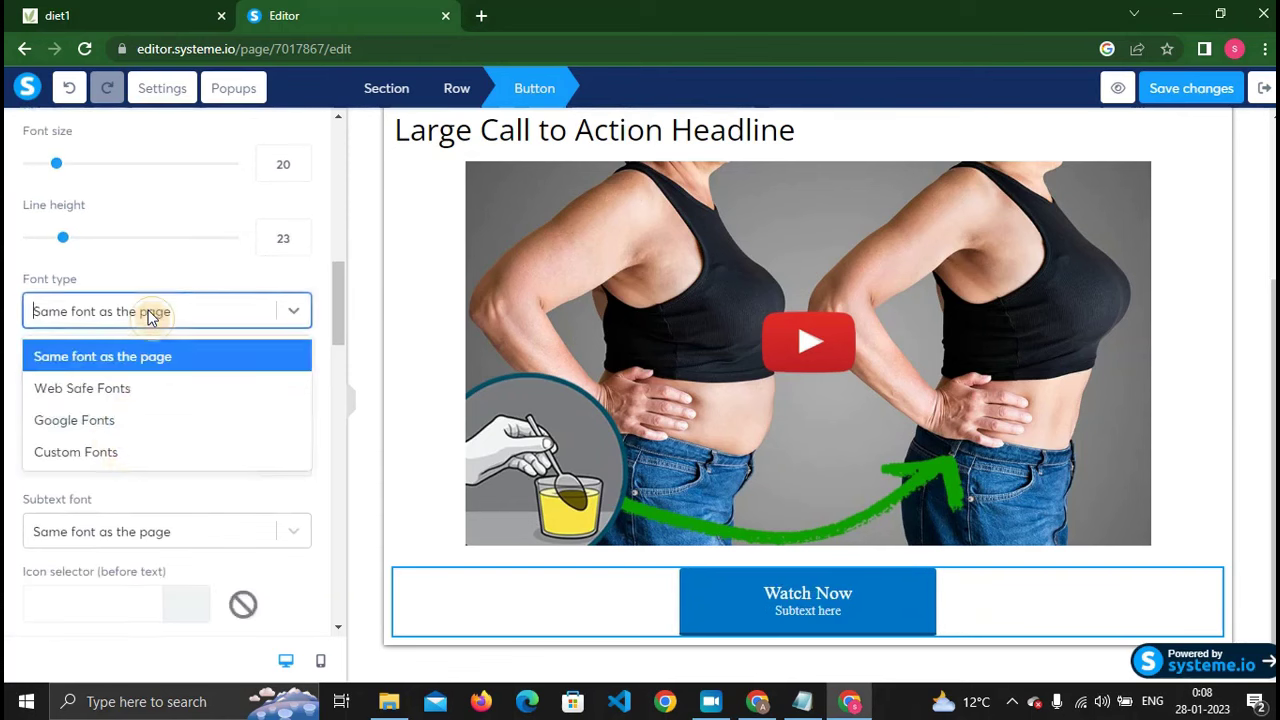
pyautogui.click(129, 421)
pyautogui.click(88, 375)
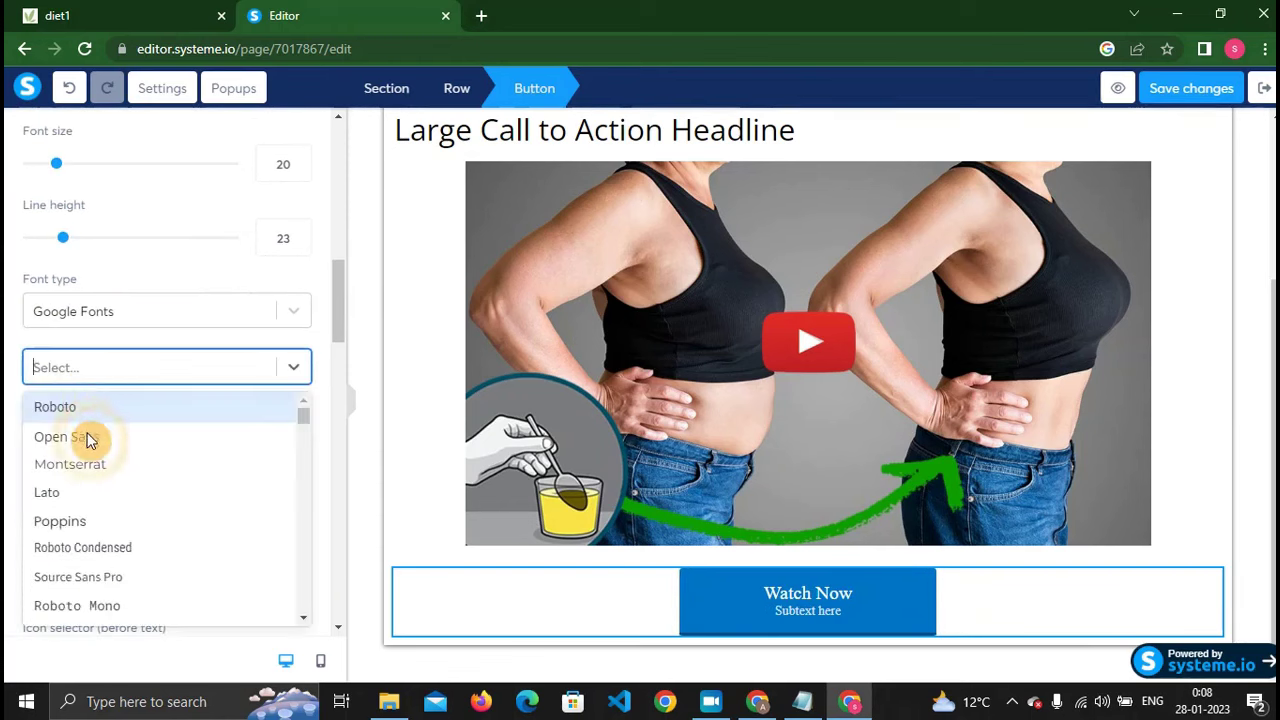
pyautogui.click(89, 440)
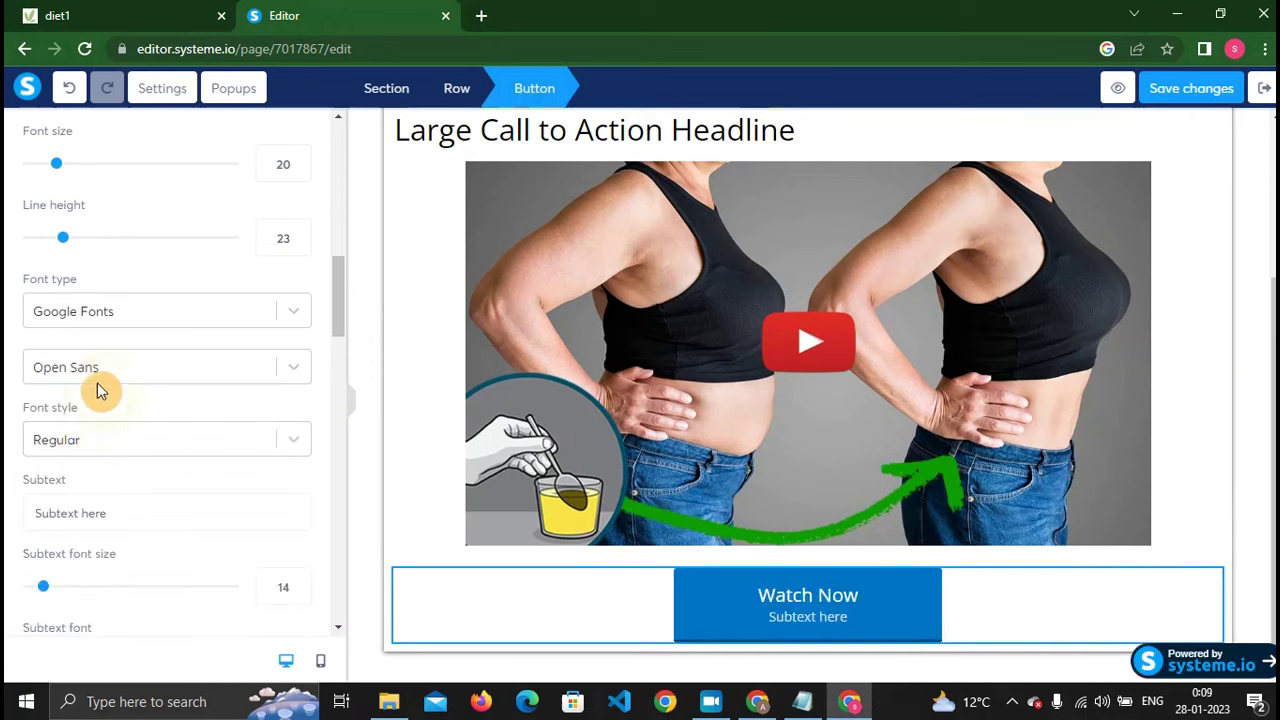
pyautogui.scroll(2, 100, 383)
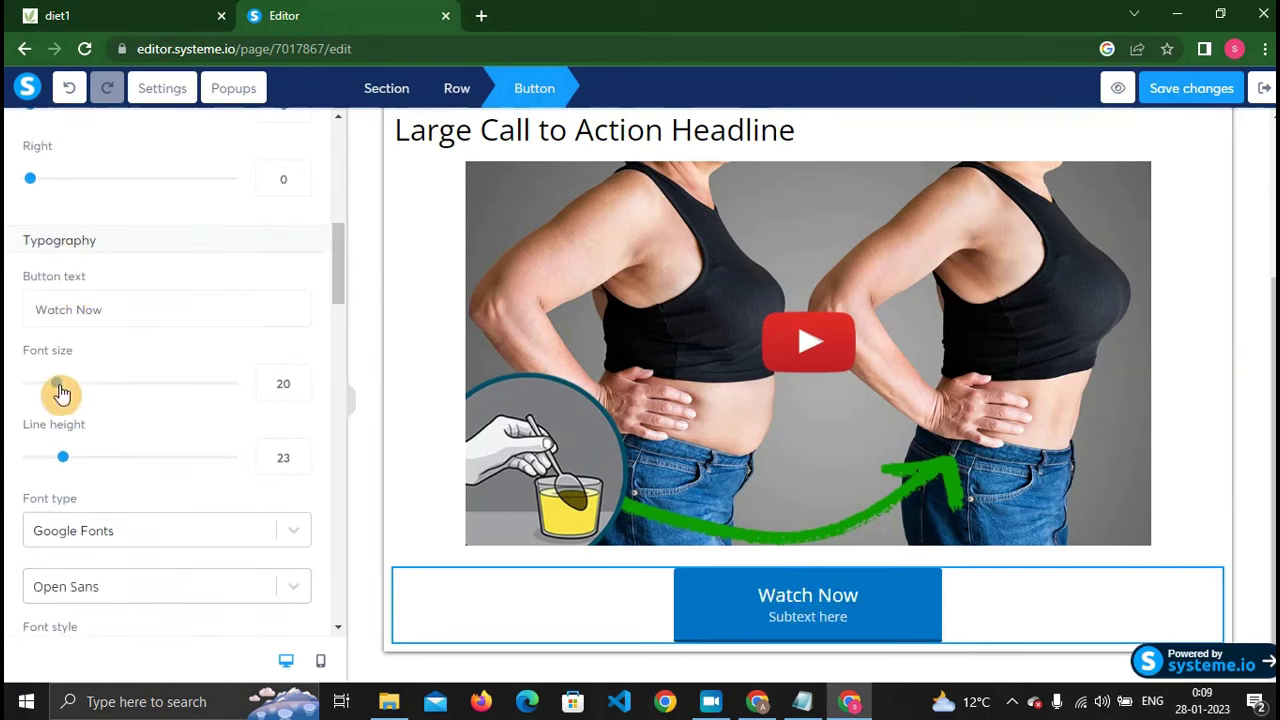
pyautogui.moveTo(60, 393); pyautogui.dragTo(106, 394)
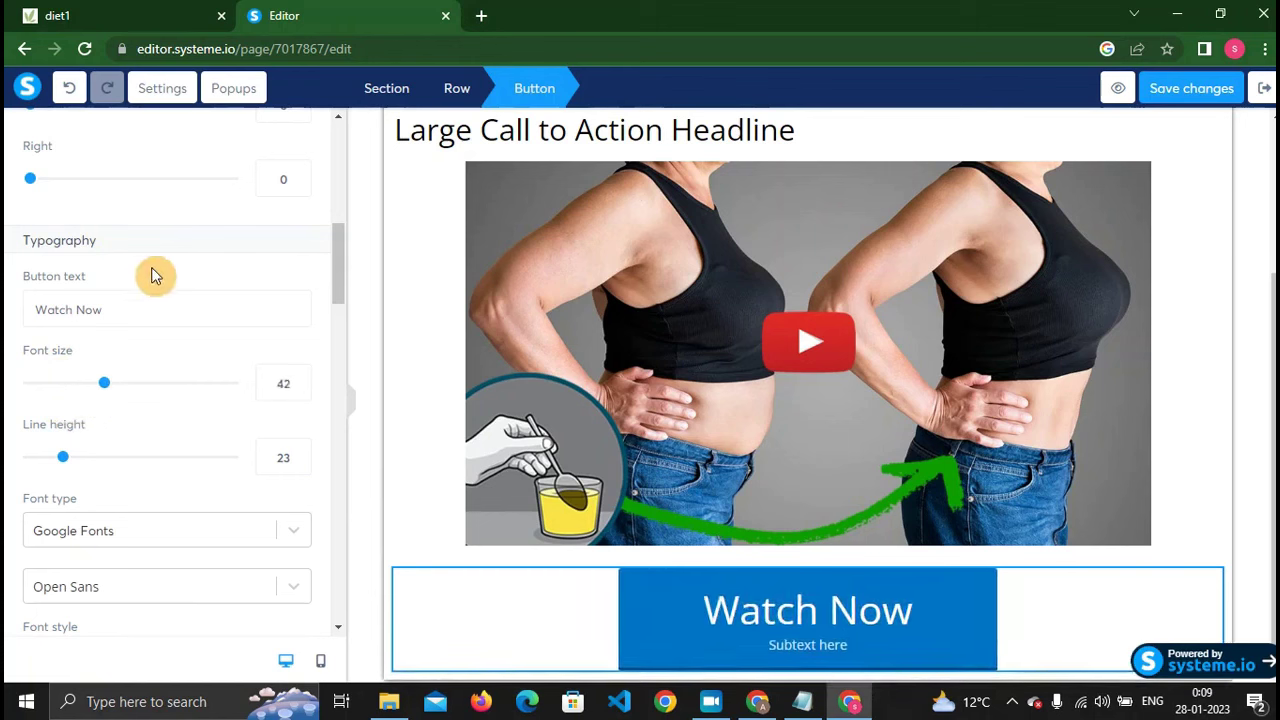
# Compare with the Watch Video button on diet1 and set the Watch Now button's background color to green 057513.
pyautogui.click(194, 13)
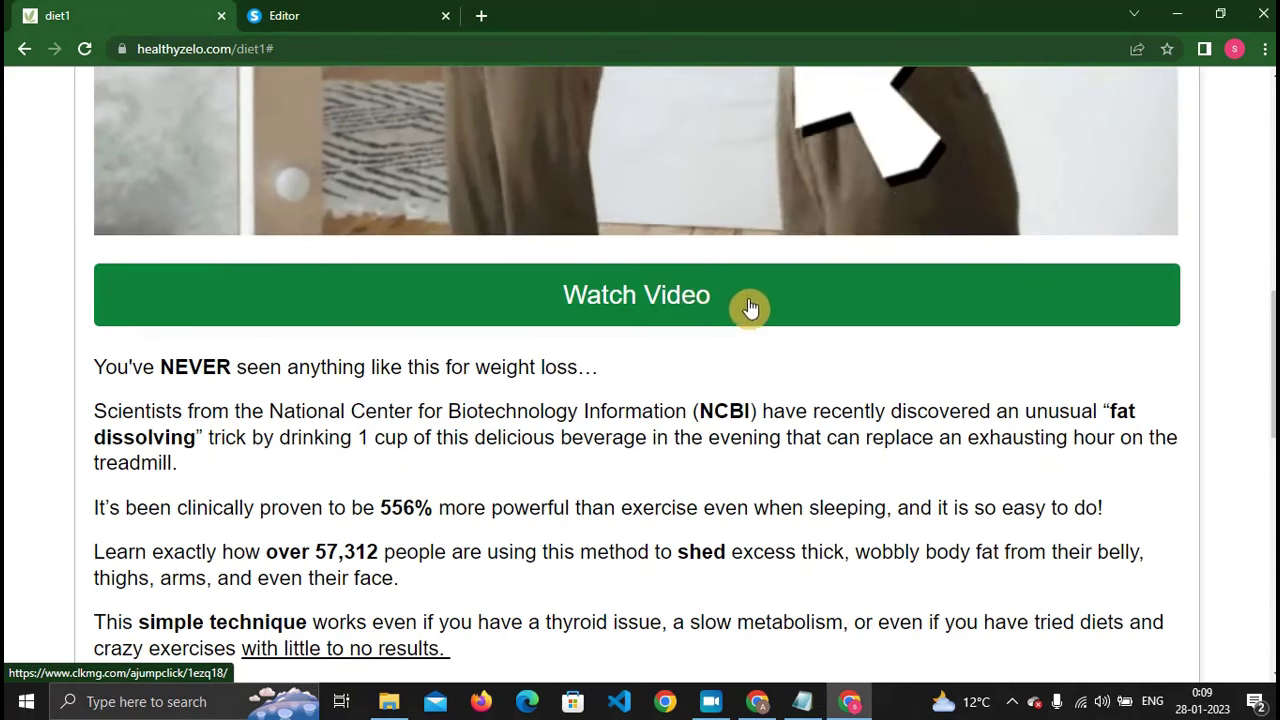
pyautogui.click(329, 23)
pyautogui.scroll(-10, 125, 437)
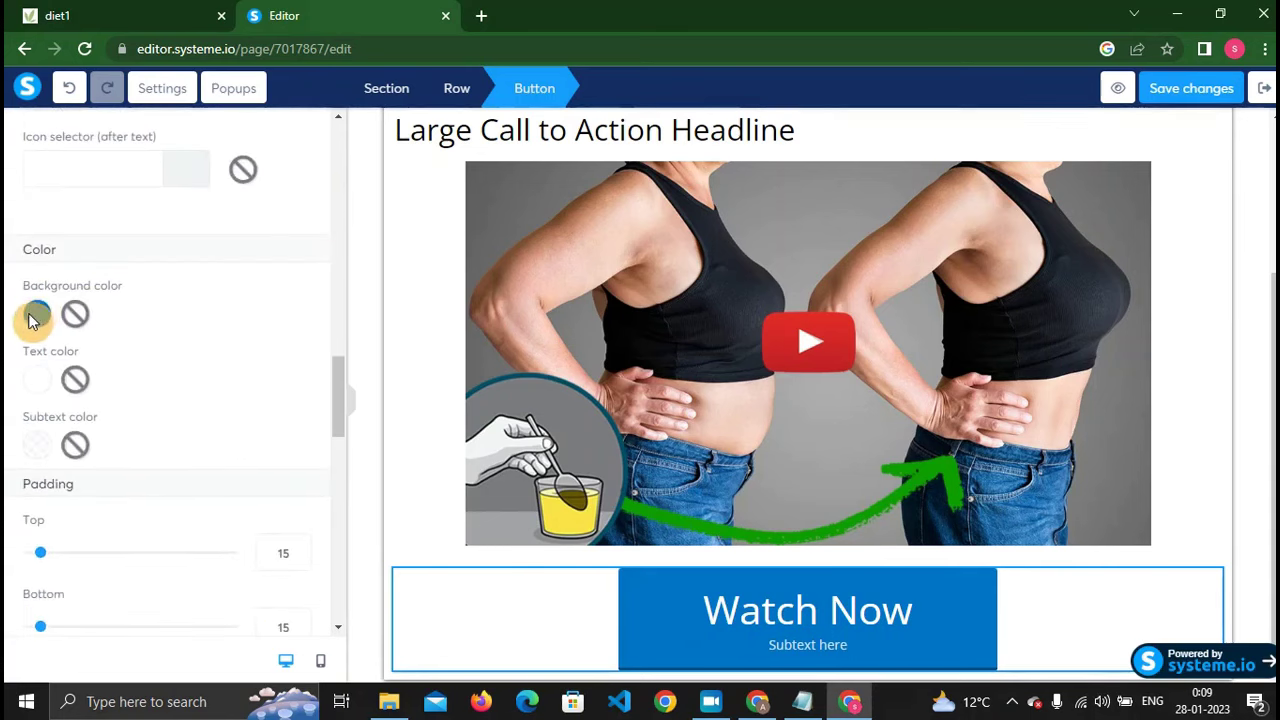
pyautogui.click(30, 318)
pyautogui.scroll(-2, 144, 360)
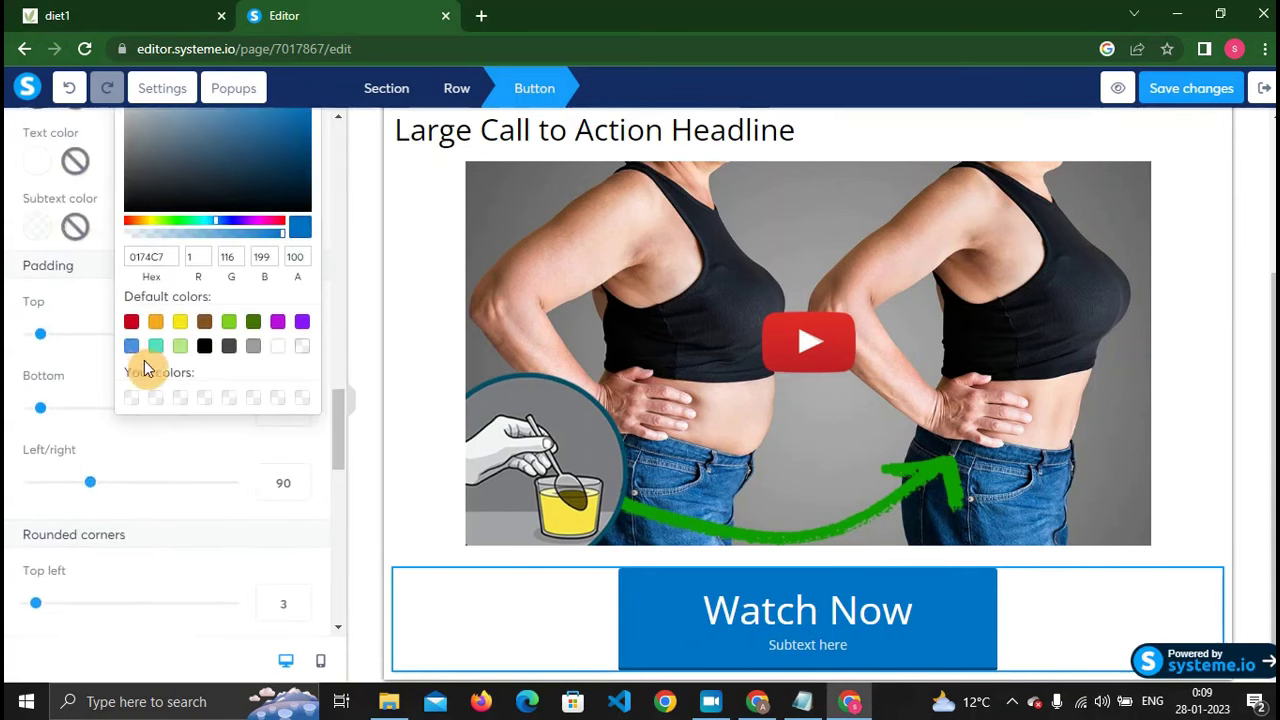
pyautogui.click(254, 322)
pyautogui.scroll(2, 214, 378)
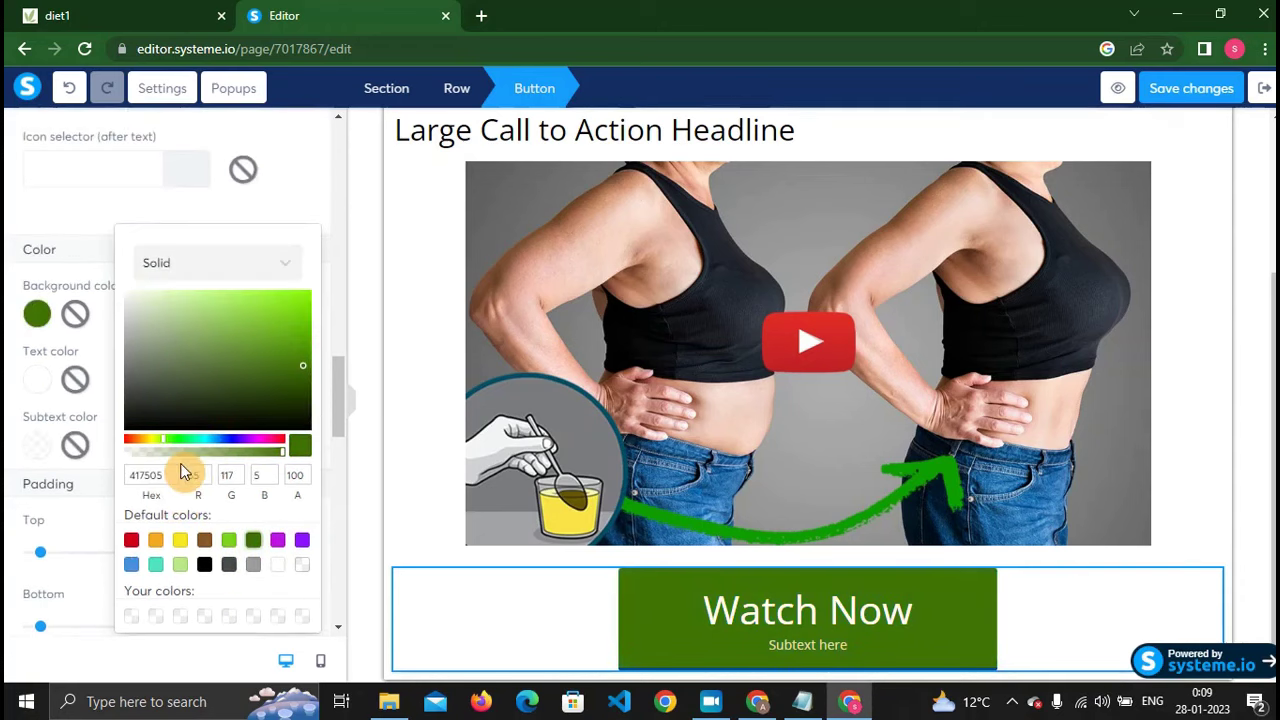
pyautogui.click(166, 441)
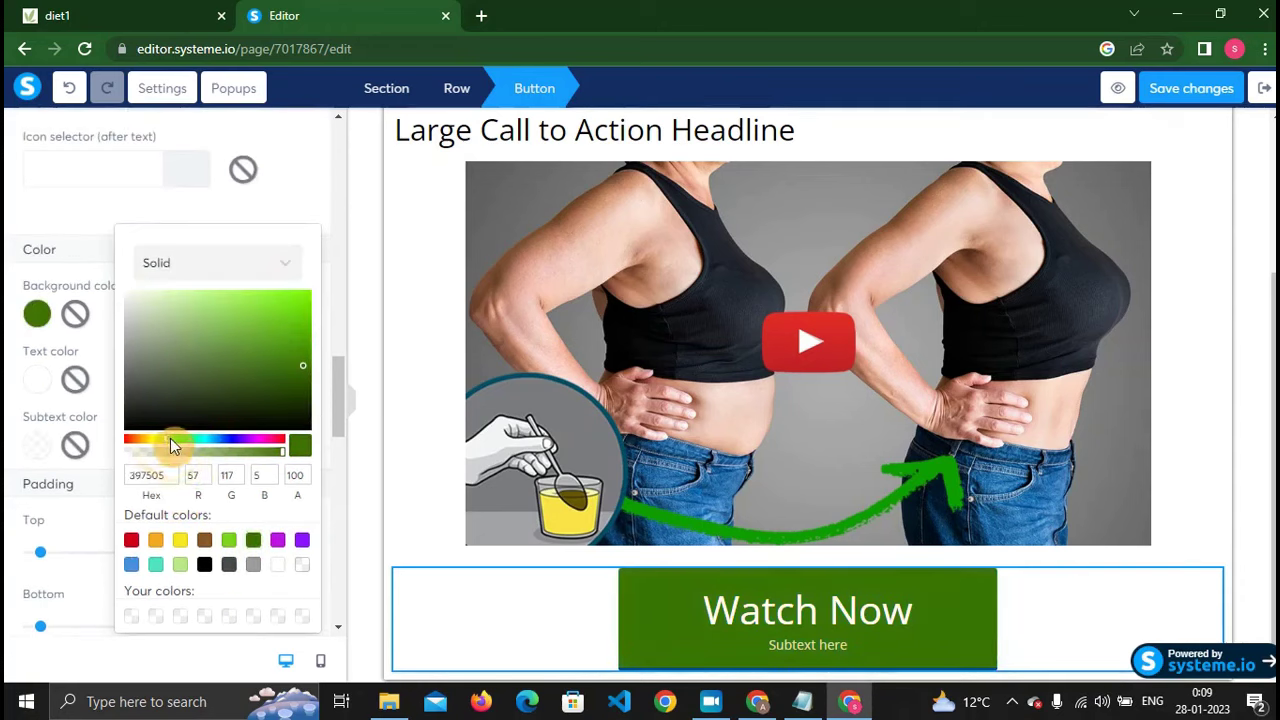
pyautogui.moveTo(183, 441); pyautogui.dragTo(188, 441)
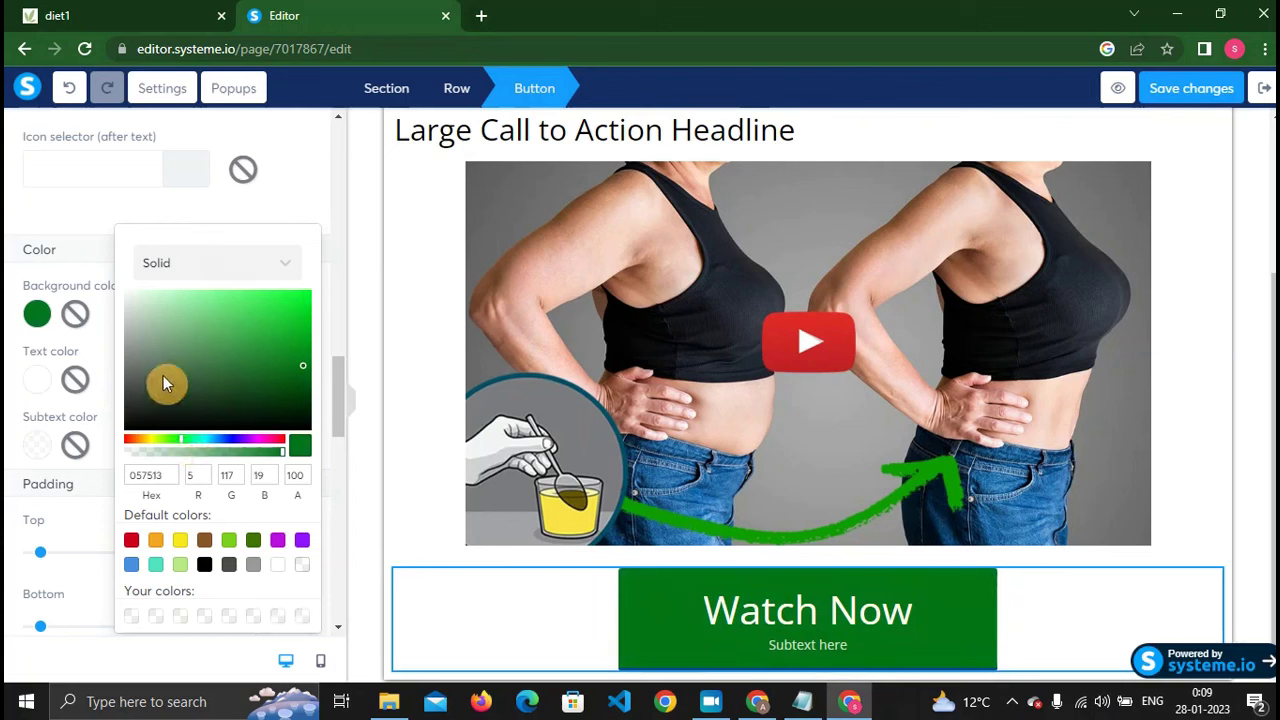
# Copy the button's background hex code 057513 and apply it as the button's border color.
pyautogui.rightClick(155, 475)
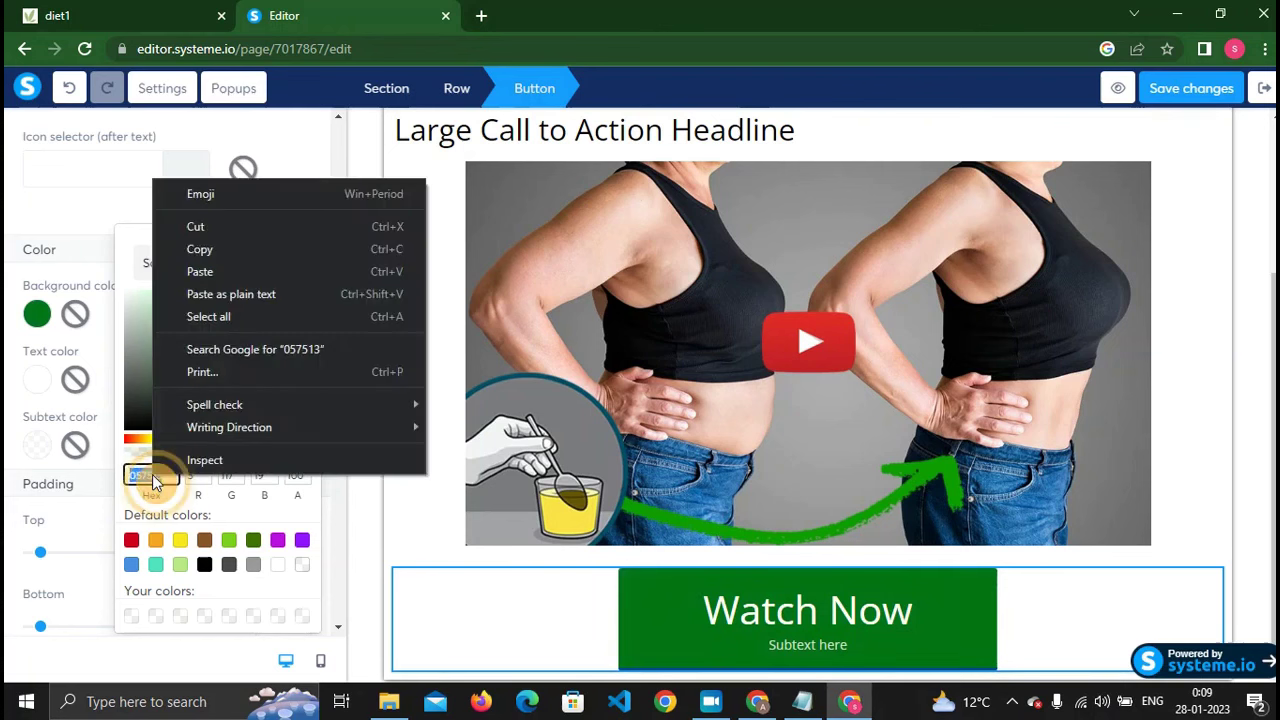
pyautogui.click(220, 260)
pyautogui.click(379, 563)
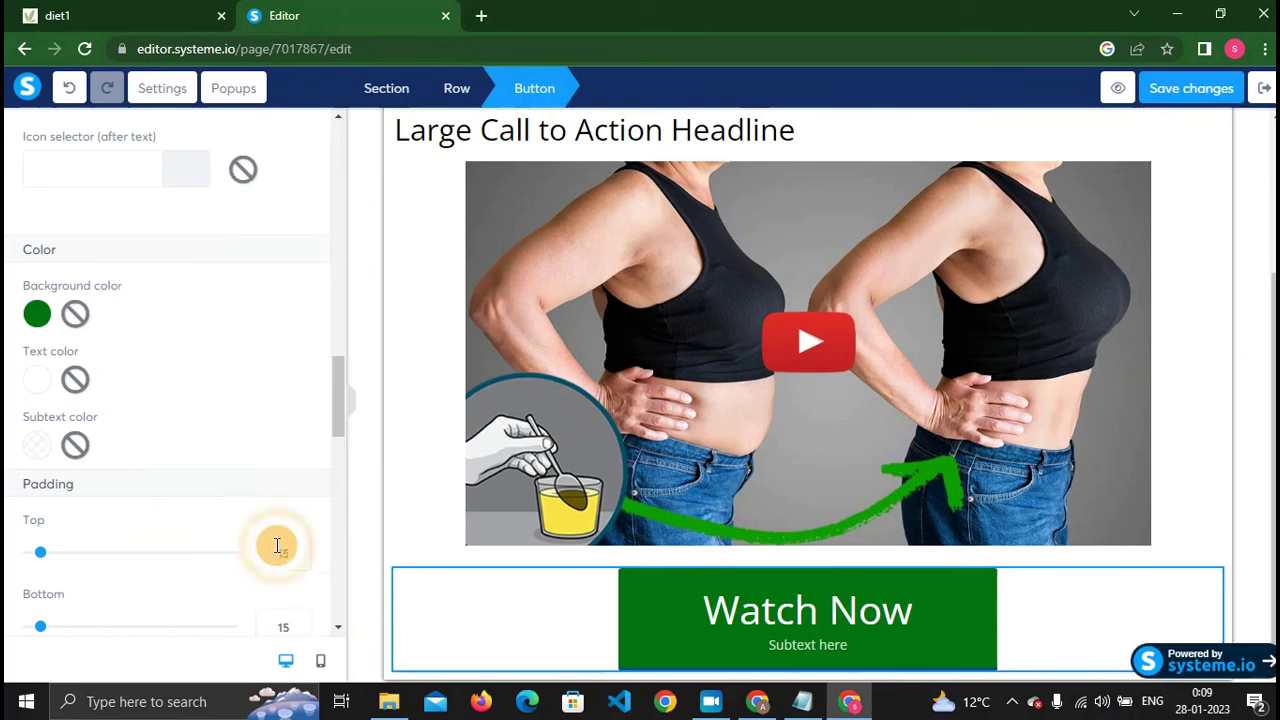
pyautogui.scroll(-10, 183, 503)
pyautogui.click(41, 474)
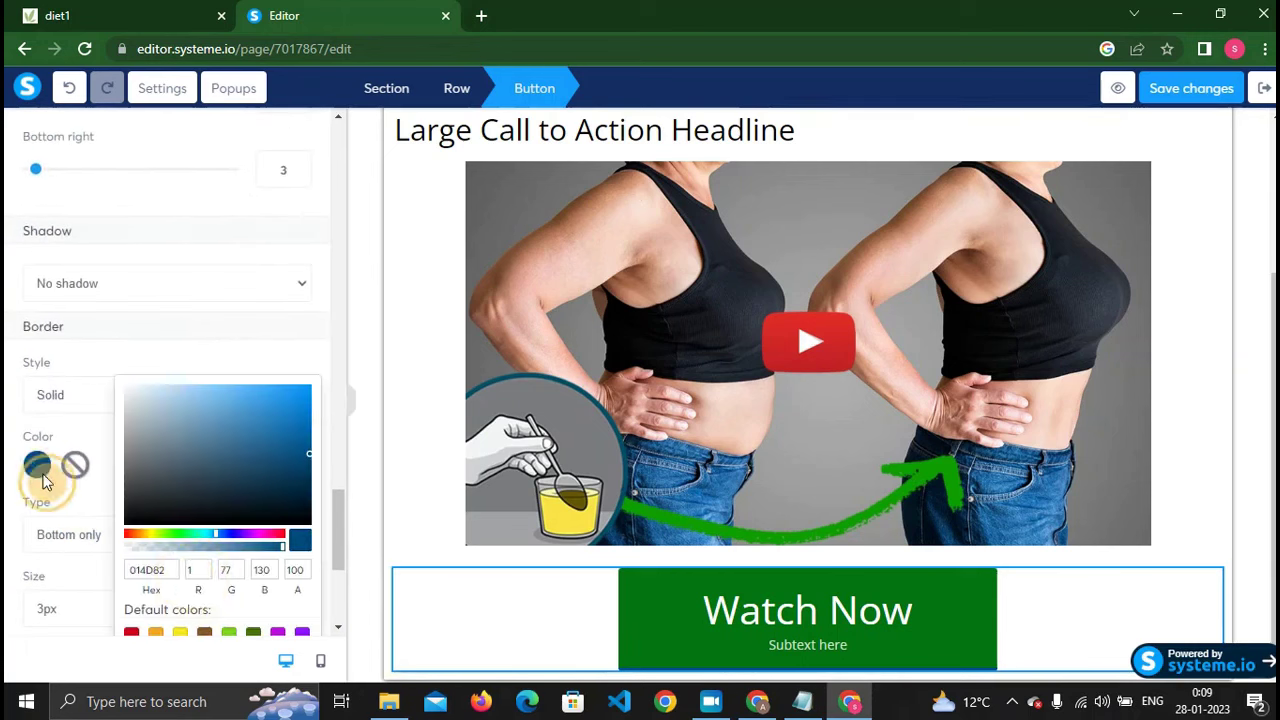
pyautogui.rightClick(167, 570)
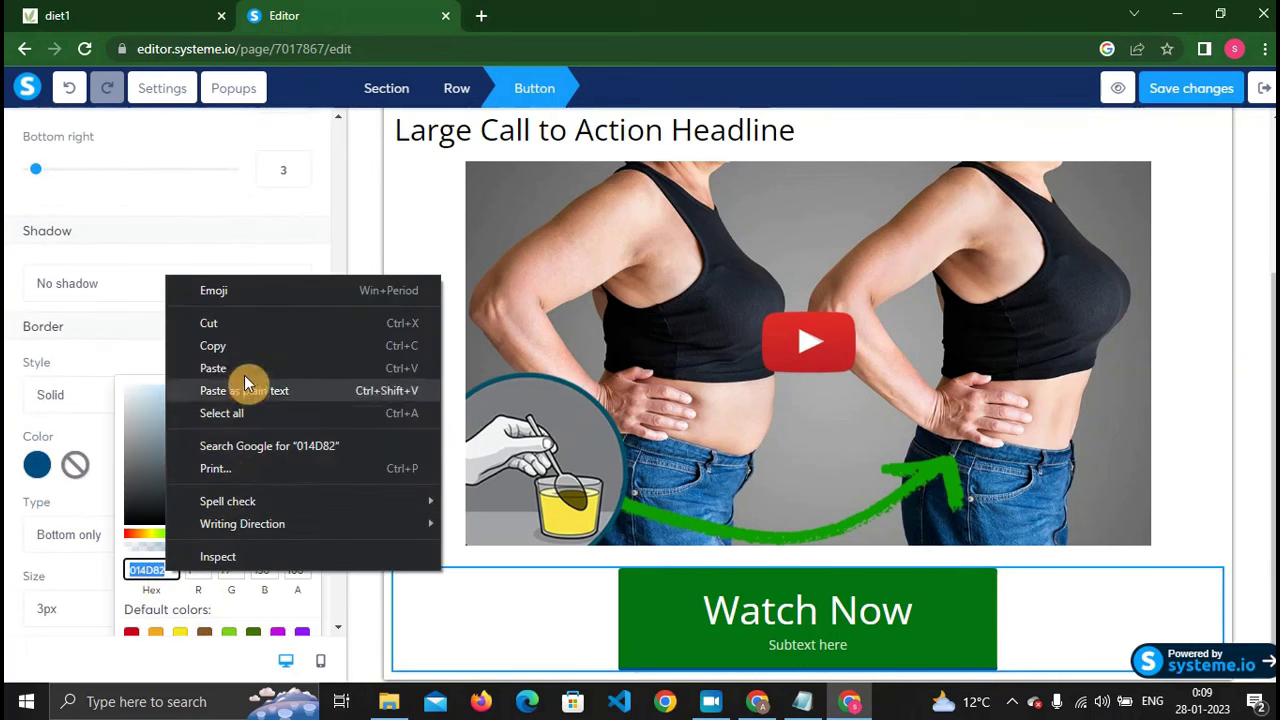
pyautogui.click(249, 381)
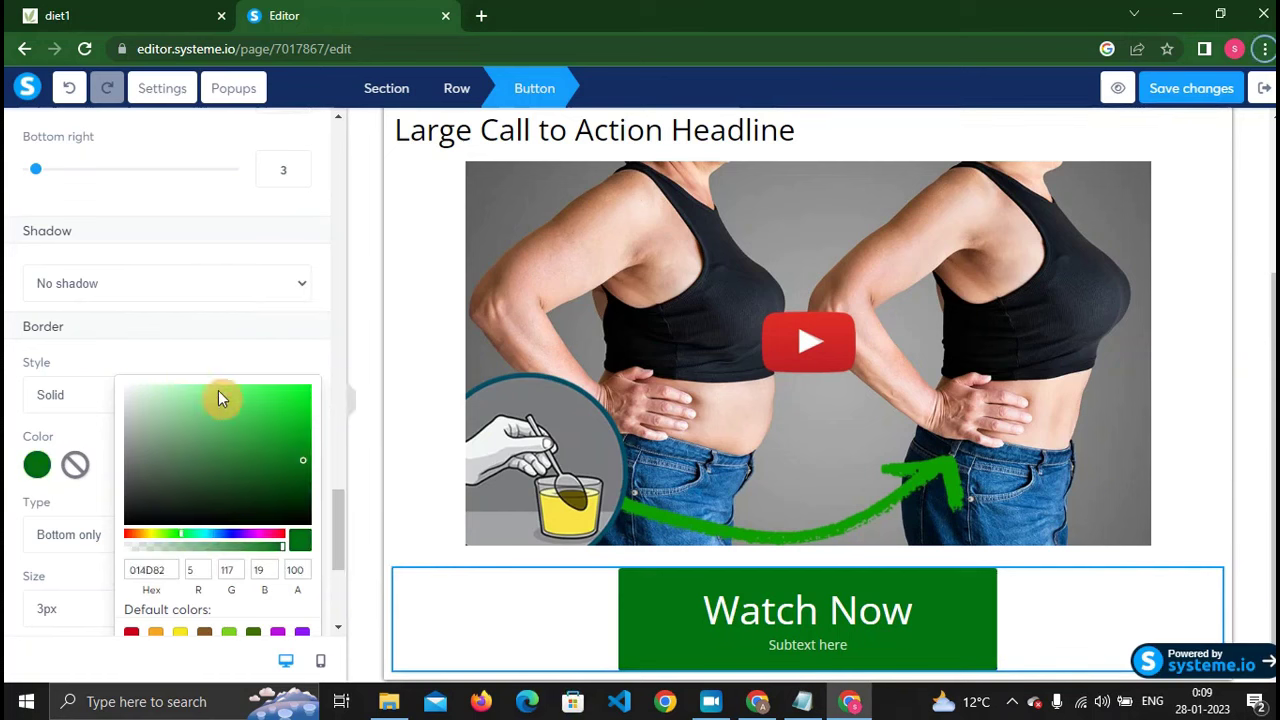
pyautogui.click(224, 340)
# Remove the "Subtext here" line from the Watch Now button.
pyautogui.scroll(-3, 228, 437)
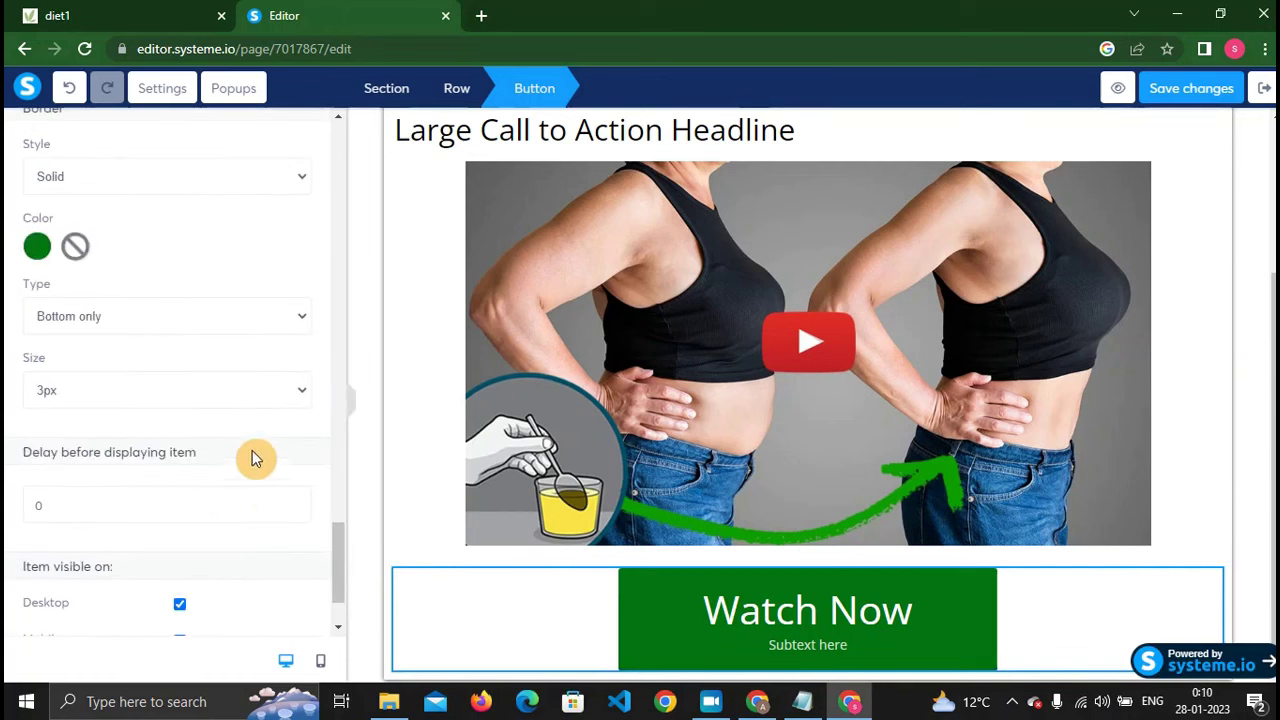
pyautogui.scroll(2, 200, 430)
pyautogui.scroll(7, 174, 411)
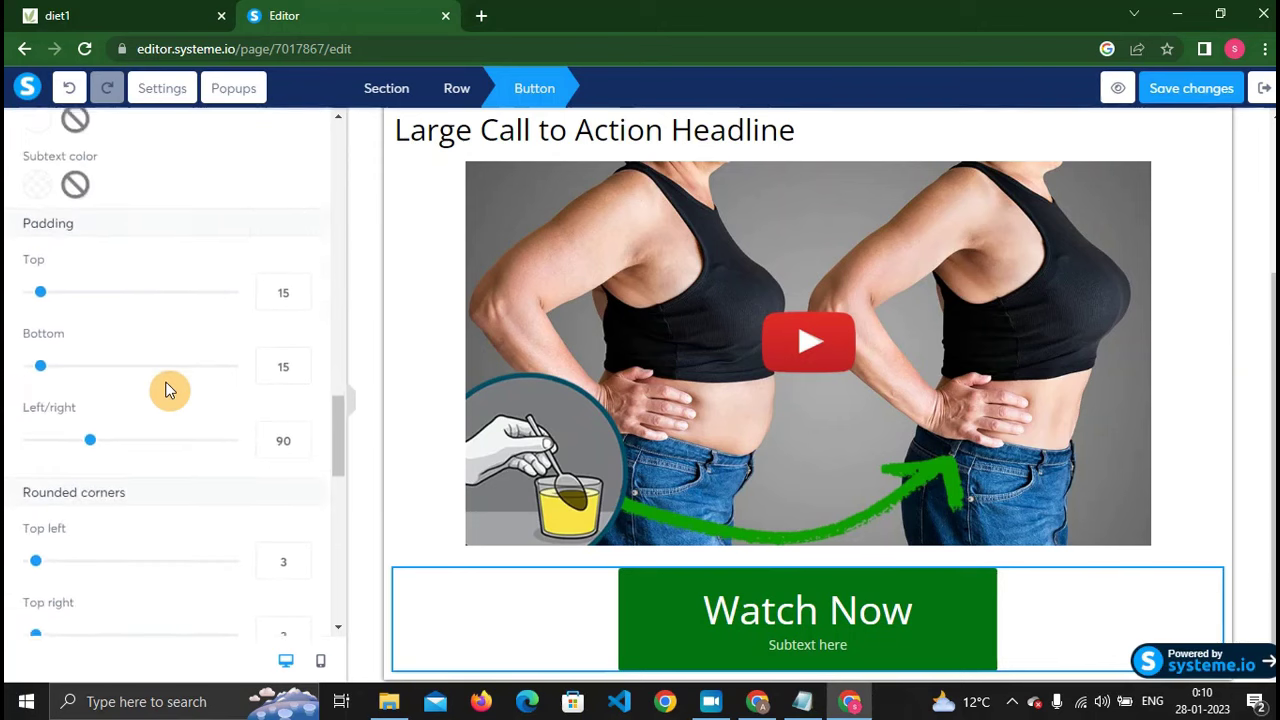
pyautogui.scroll(10, 168, 388)
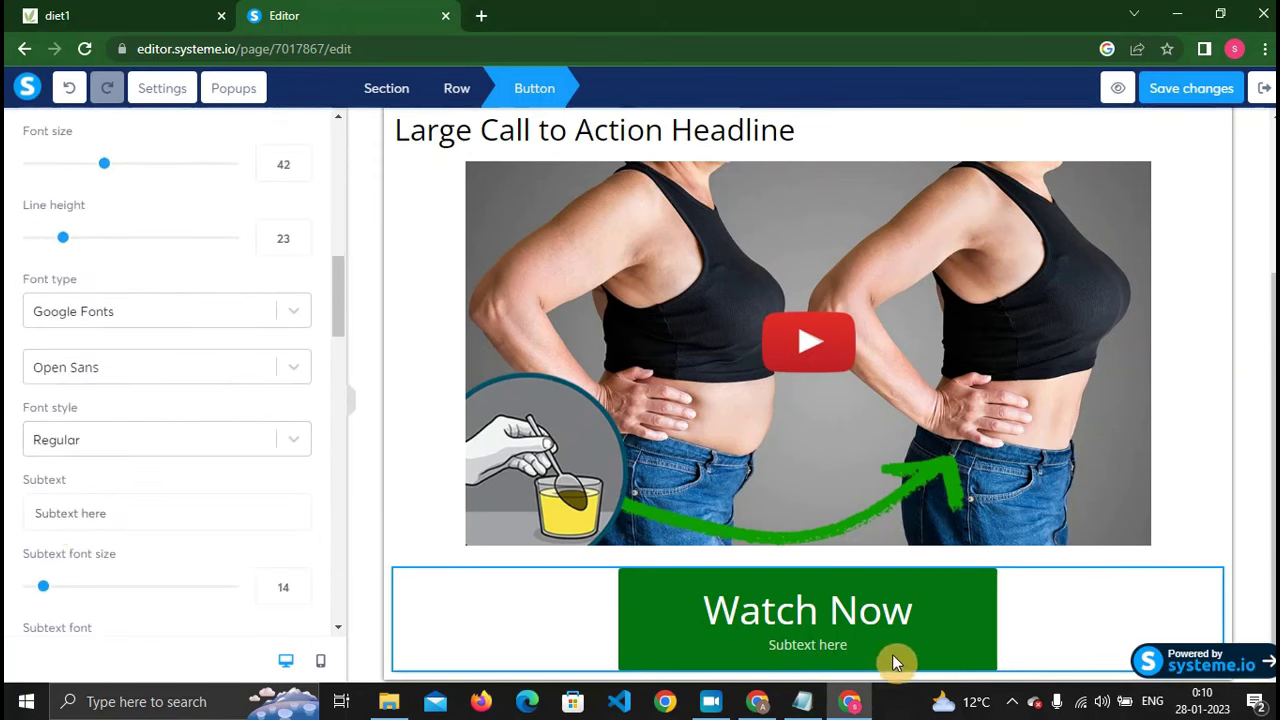
pyautogui.moveTo(123, 511); pyautogui.dragTo(5, 517)
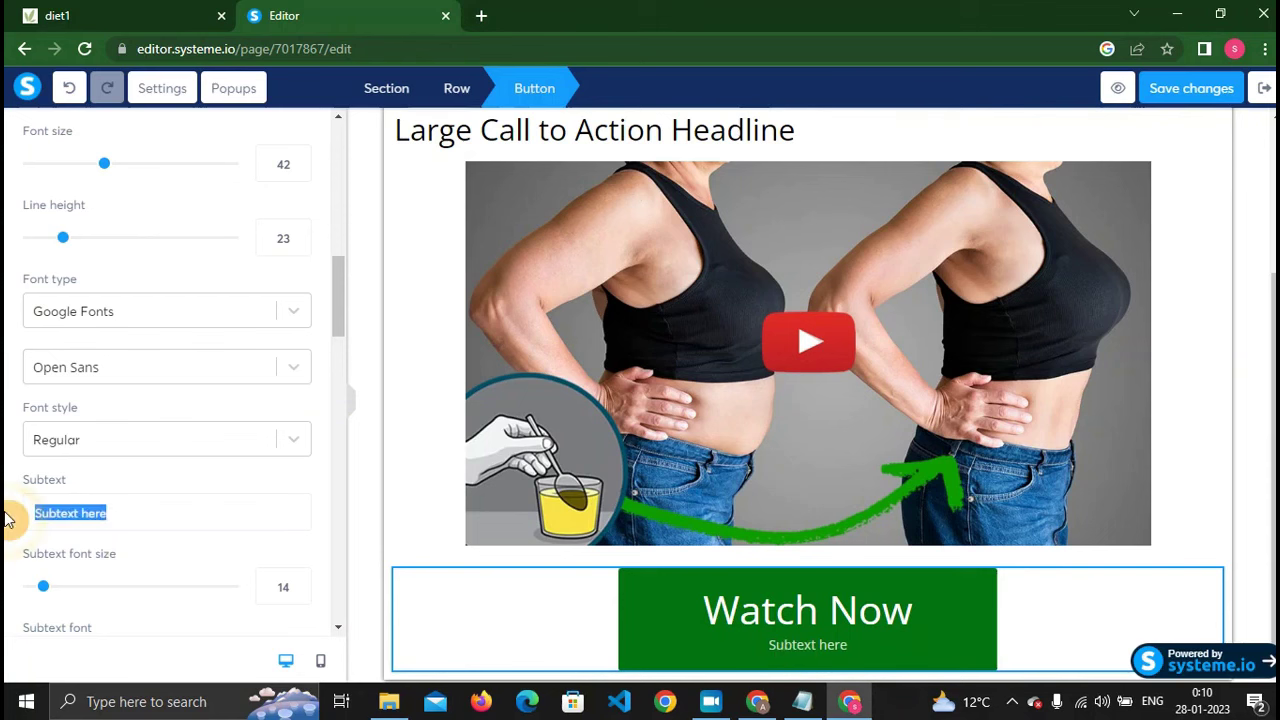
pyautogui.press('BackSpace')
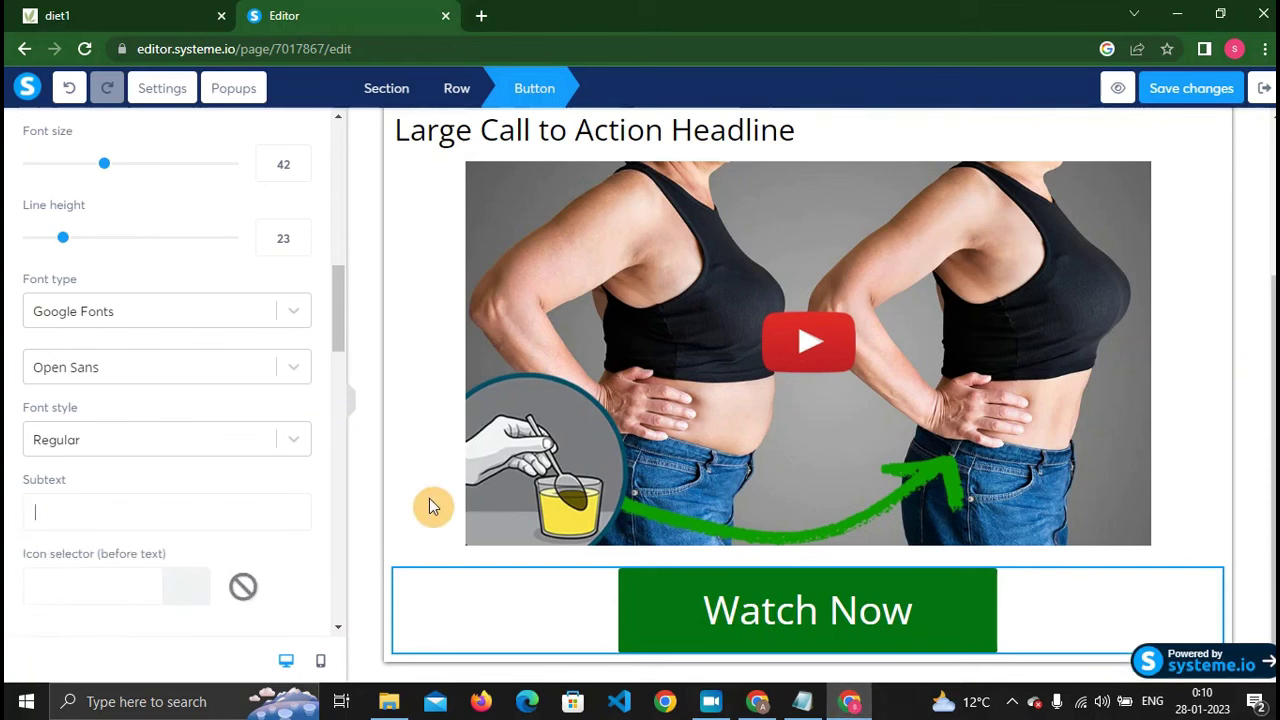
# Check the paragraphs below the video button on diet1 and add a text element below the Watch Now button in the editor.
pyautogui.click(123, 11)
pyautogui.scroll(-5, 185, 320)
pyautogui.scroll(3, 194, 329)
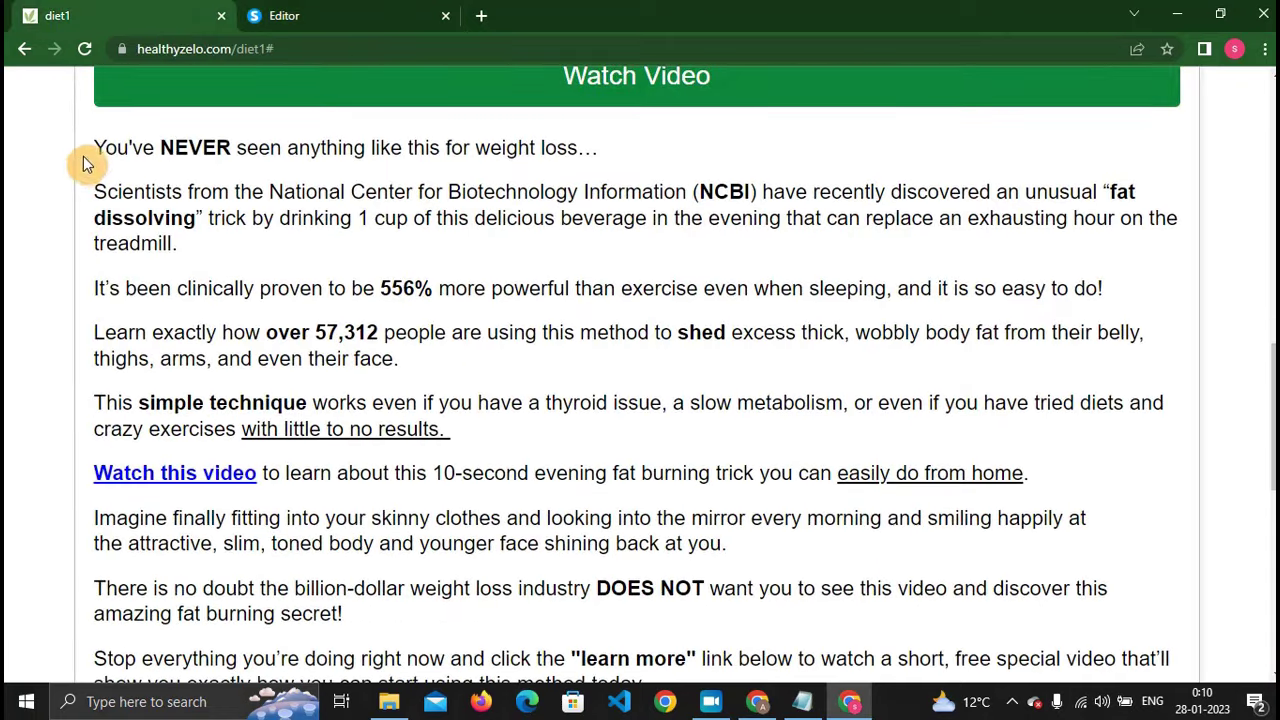
pyautogui.moveTo(83, 156); pyautogui.dragTo(254, 381)
pyautogui.click(290, 15)
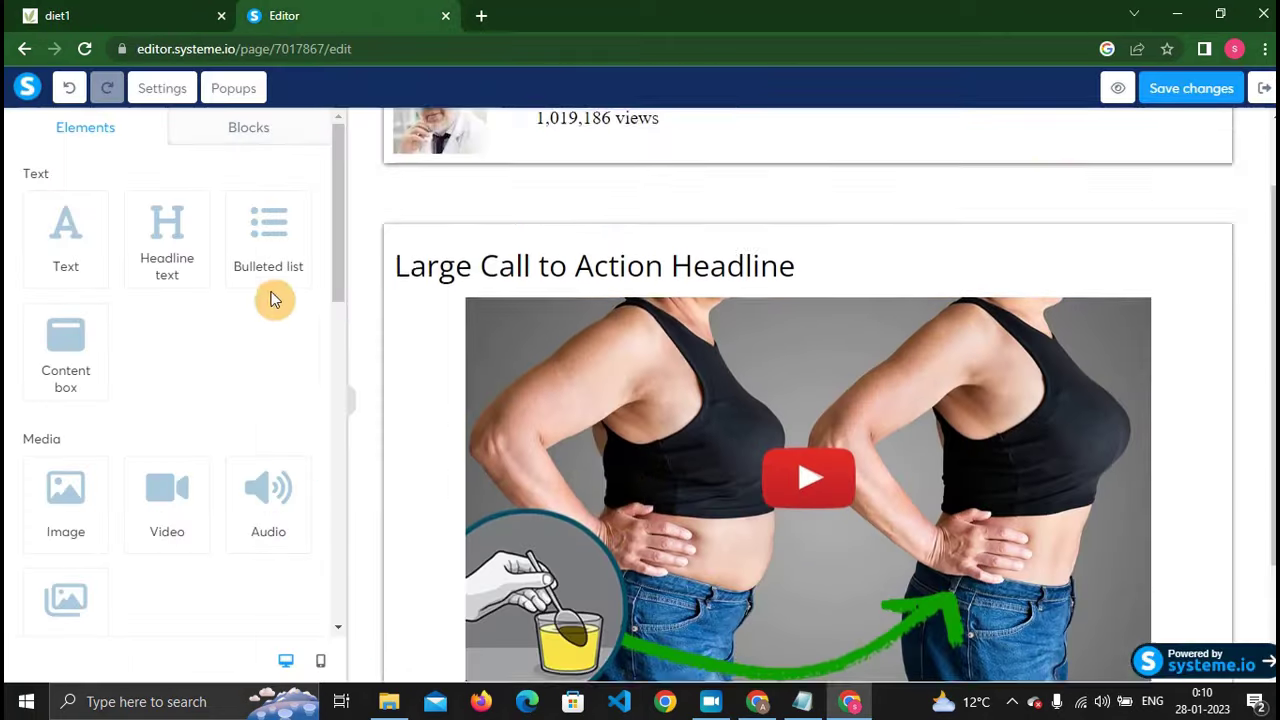
pyautogui.scroll(-5, 200, 285)
pyautogui.scroll(-3, 646, 400)
pyautogui.scroll(5, 225, 312)
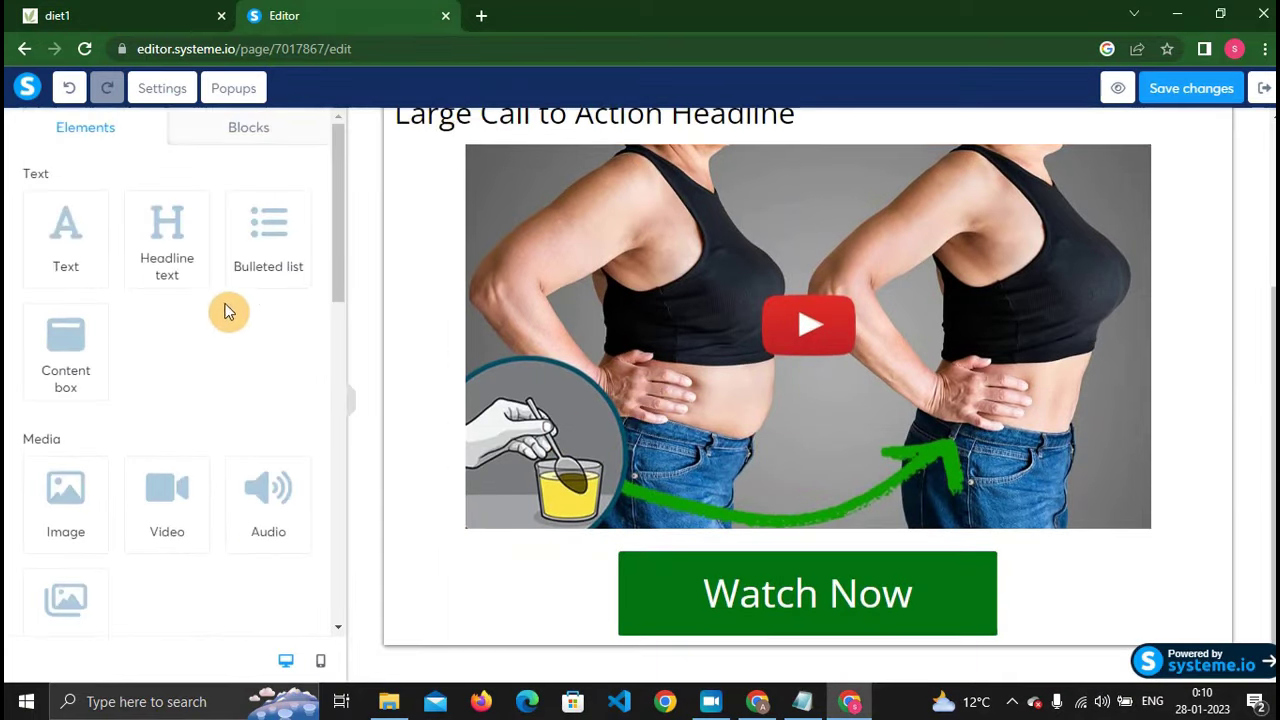
pyautogui.moveTo(65, 240); pyautogui.dragTo(794, 594)
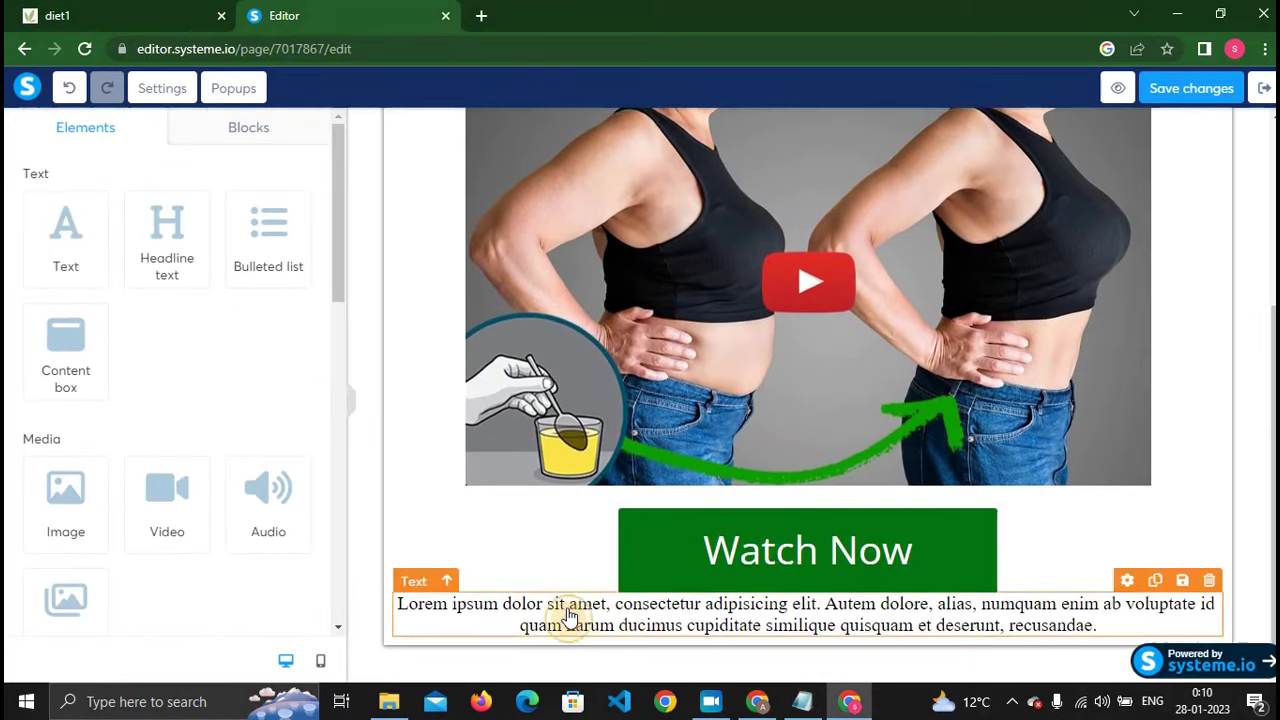
# Set the new text element's font to Open Sans from Google Fonts.
pyautogui.click(572, 614)
pyautogui.click(100, 391)
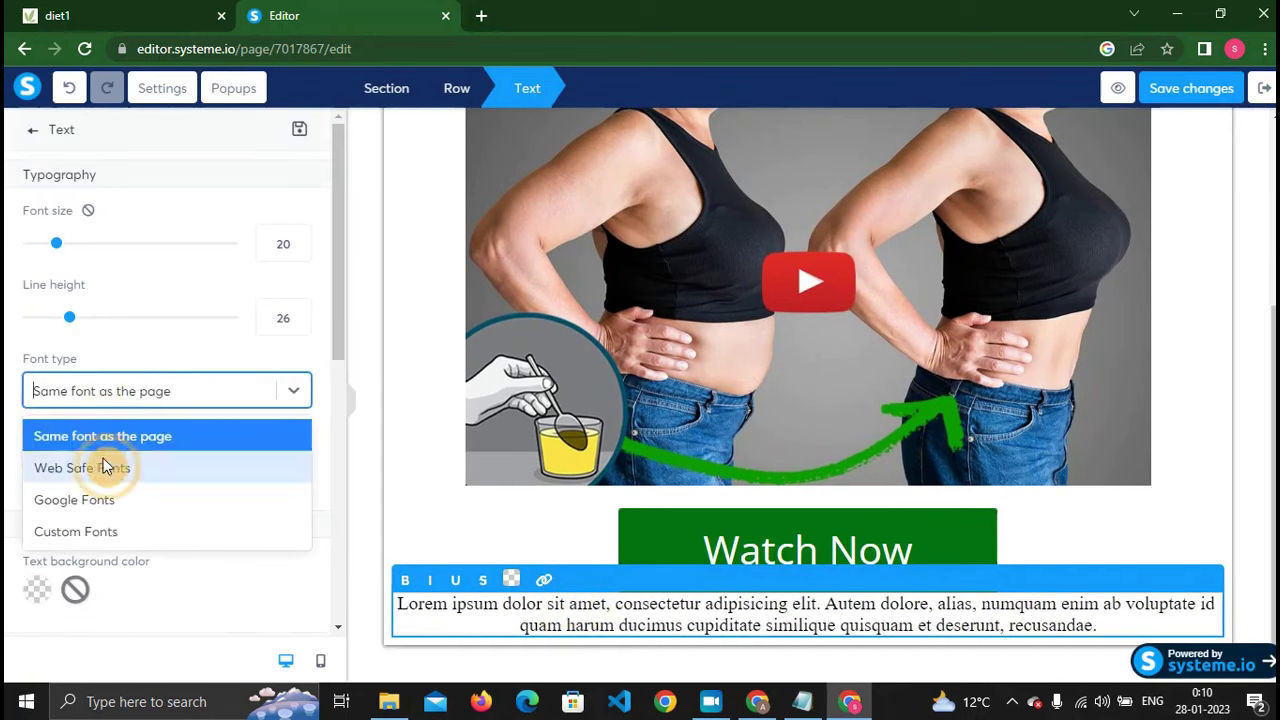
pyautogui.click(94, 497)
pyautogui.click(120, 450)
pyautogui.click(116, 515)
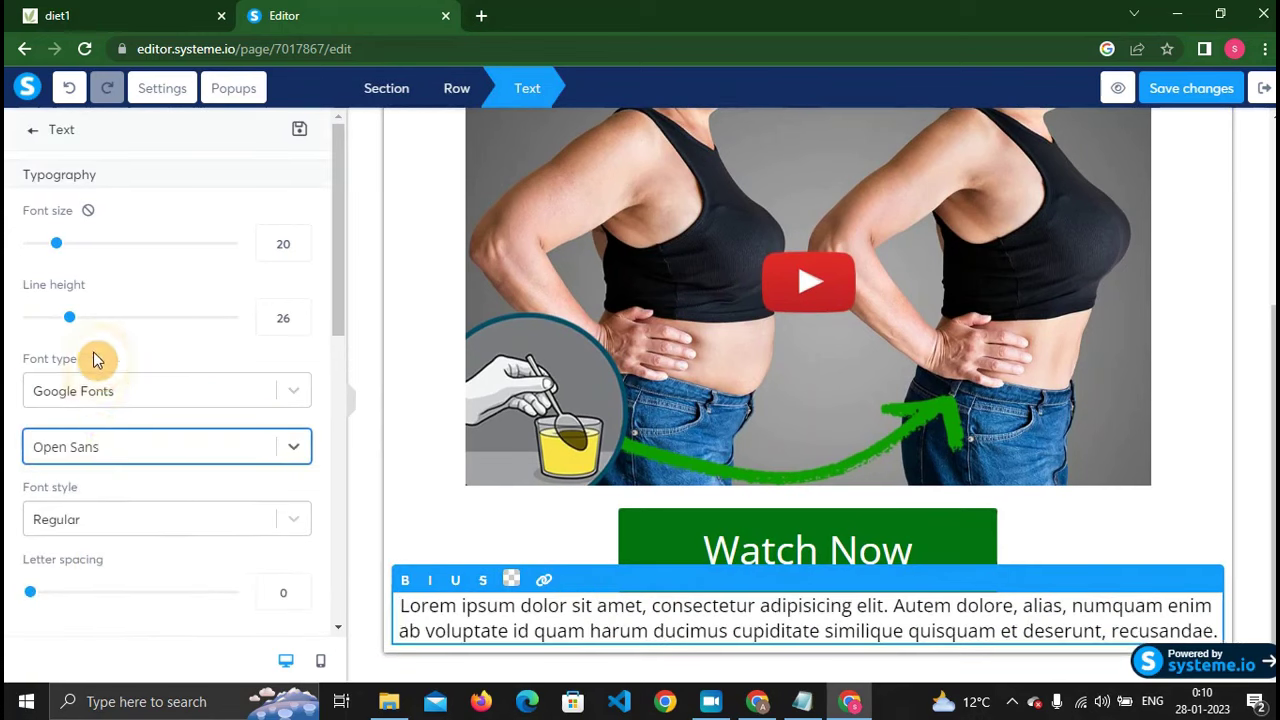
# Set the text element's top margin to 47 to separate it from the Watch Now button.
pyautogui.scroll(-4, 93, 351)
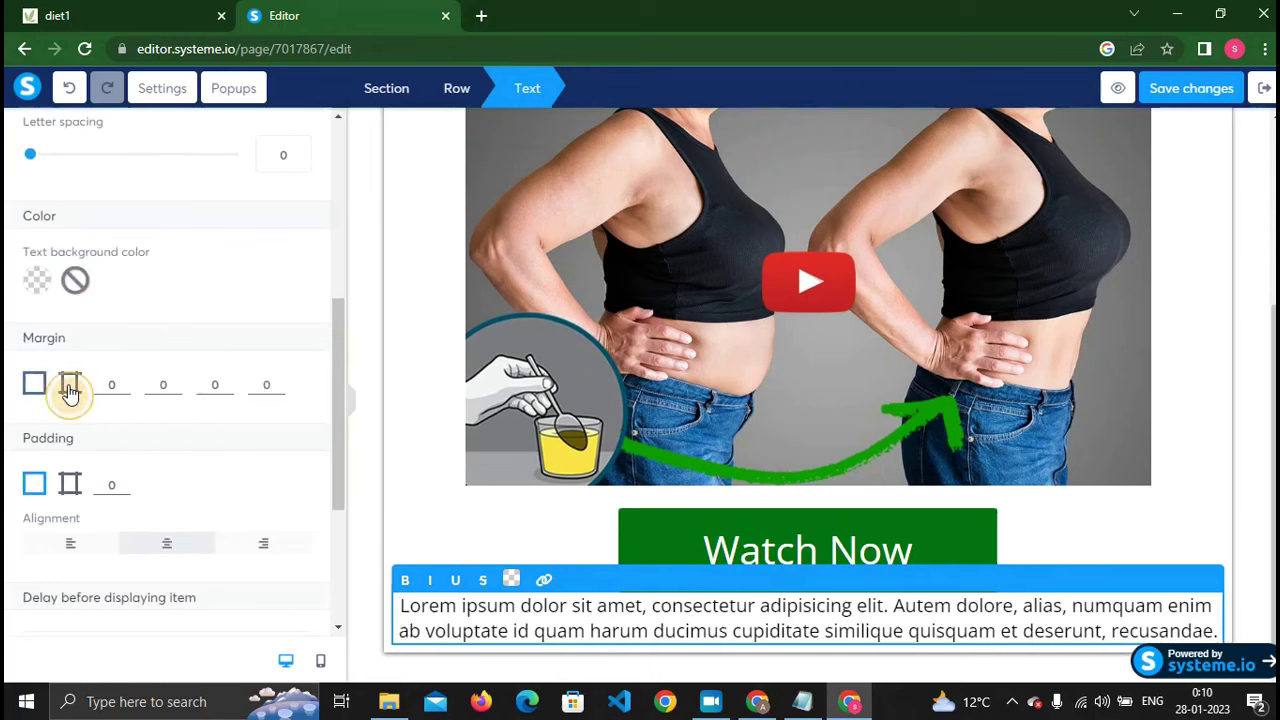
pyautogui.click(125, 384)
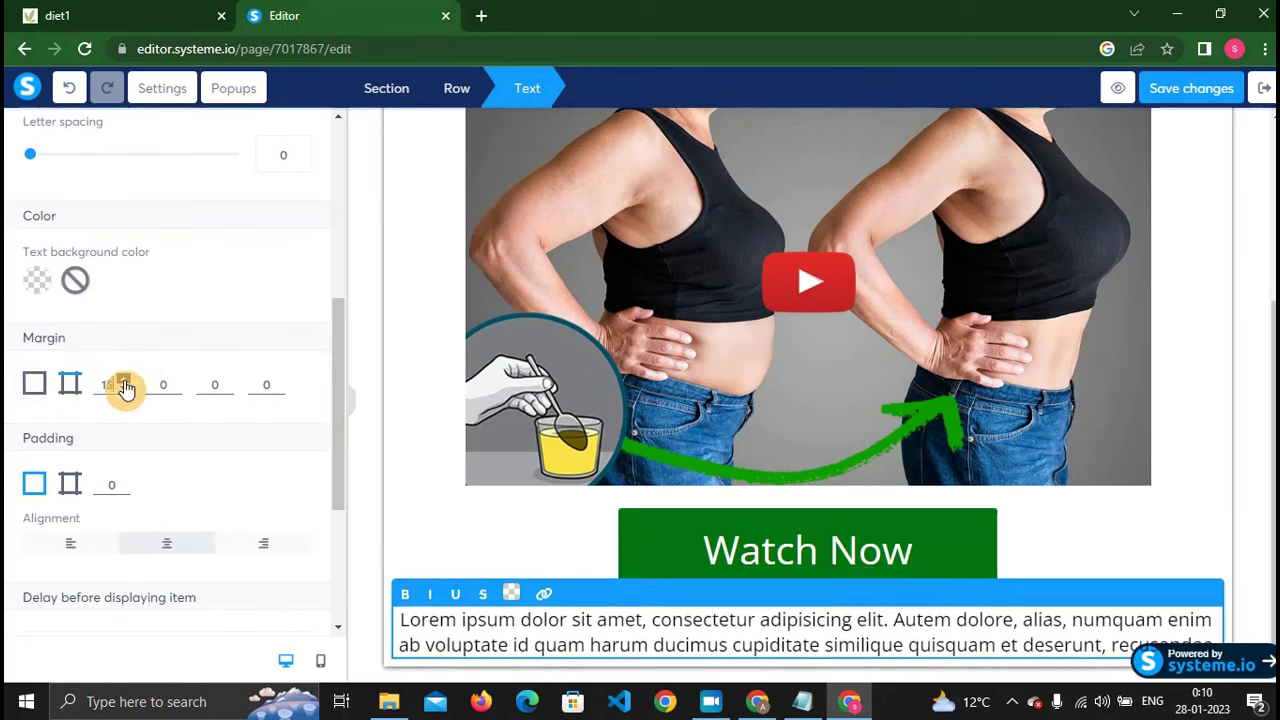
pyautogui.click(551, 515)
pyautogui.scroll(-1, 551, 515)
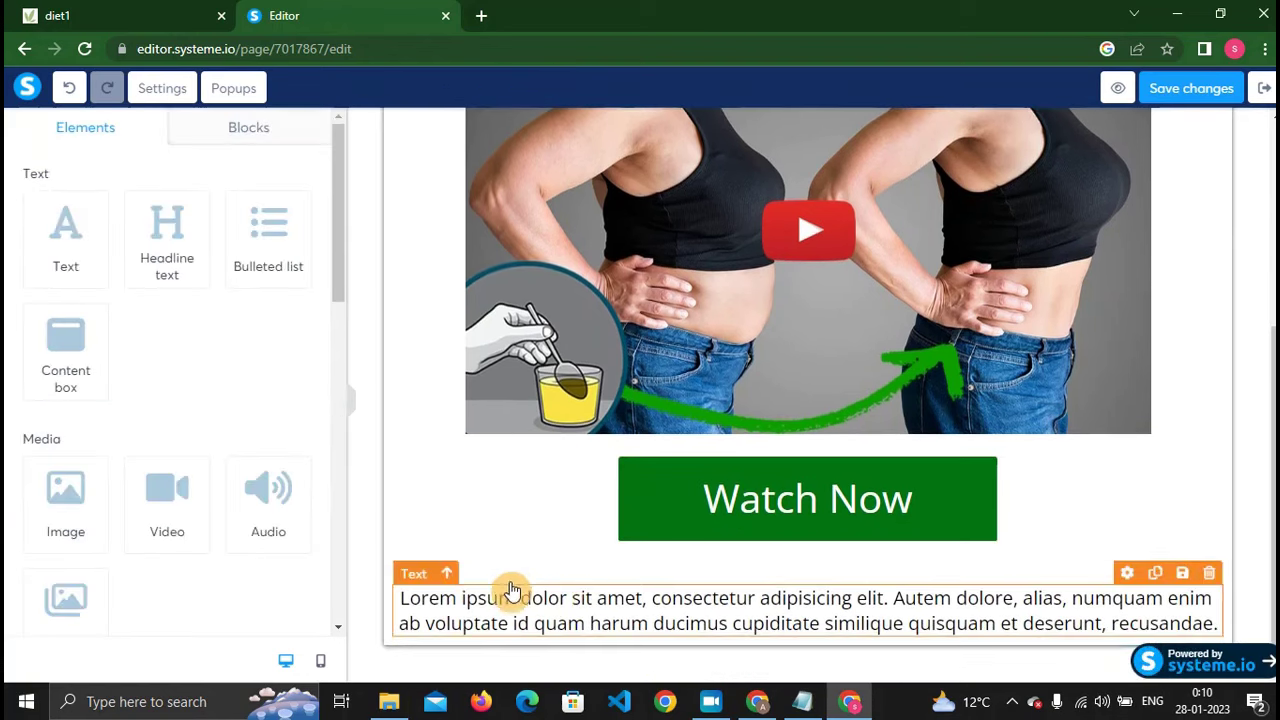
# Replace the placeholder text with "You've NEVER seen anything like this for weight loss…" copied from diet1, and align it left.
pyautogui.click(194, 12)
pyautogui.moveTo(96, 147); pyautogui.dragTo(660, 147)
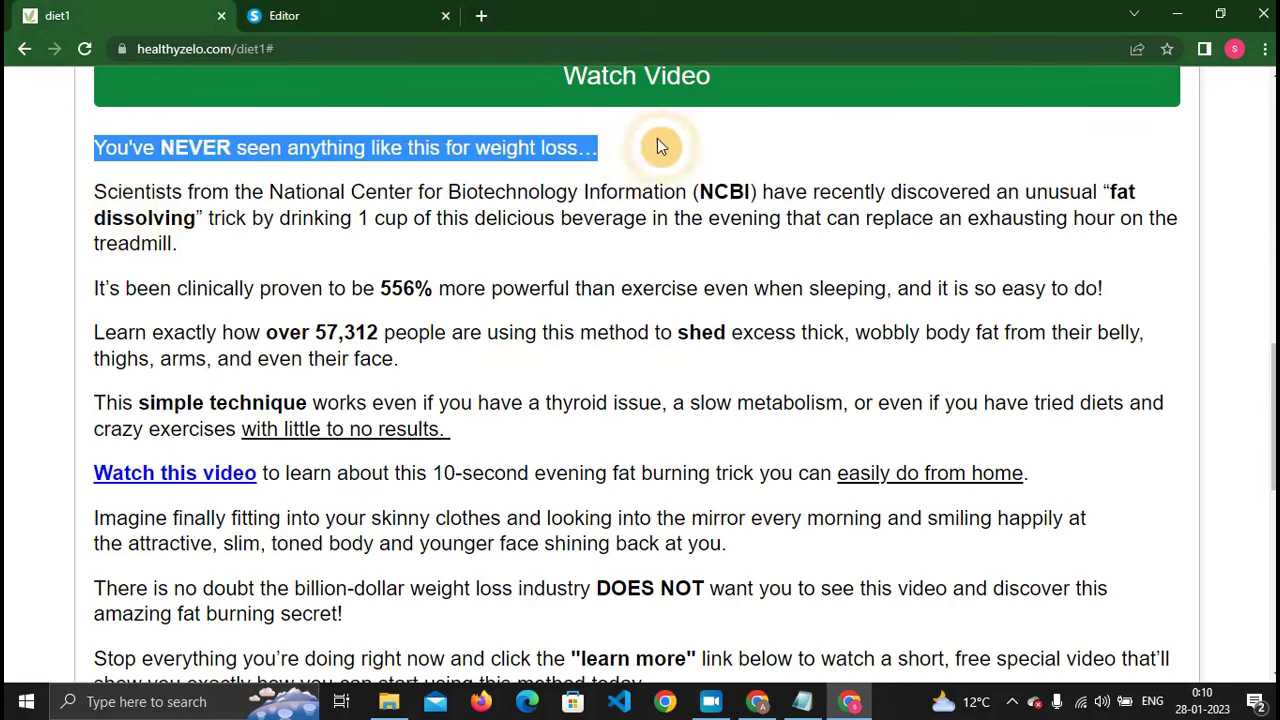
pyautogui.rightClick(558, 143)
pyautogui.click(573, 156)
pyautogui.click(360, 12)
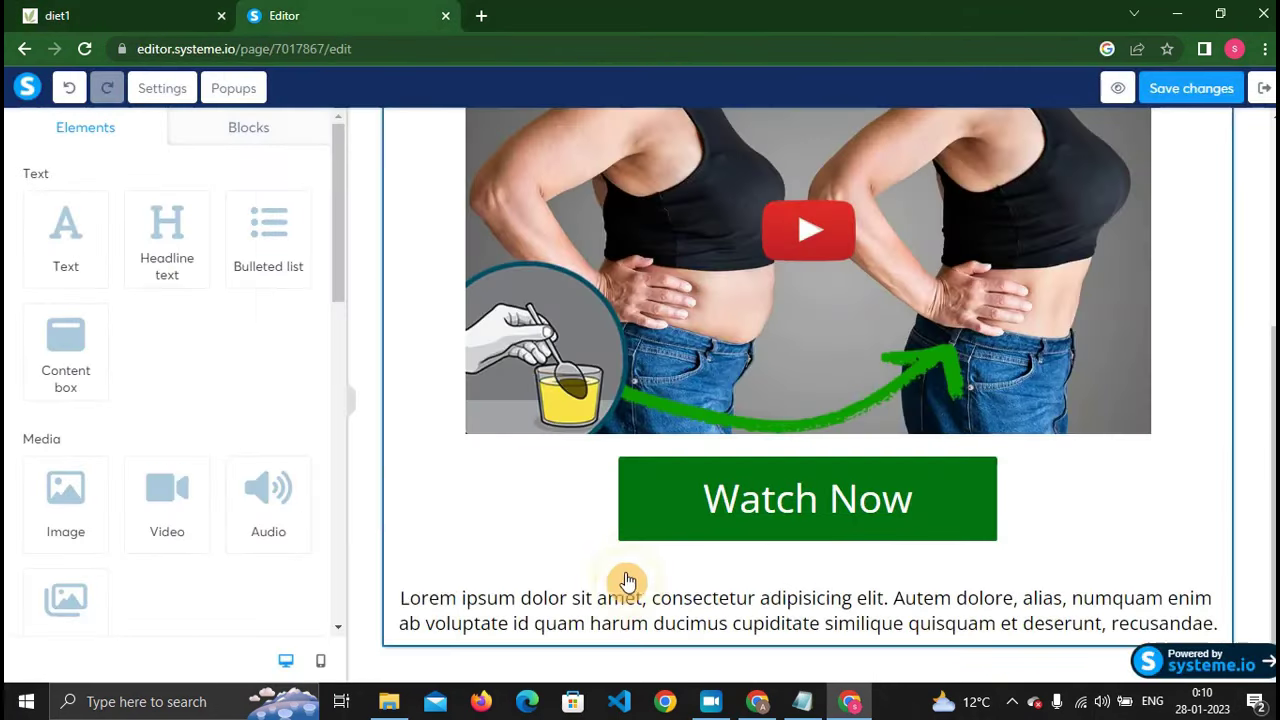
pyautogui.click(607, 607)
pyautogui.hotkey('ctrl', 'a')
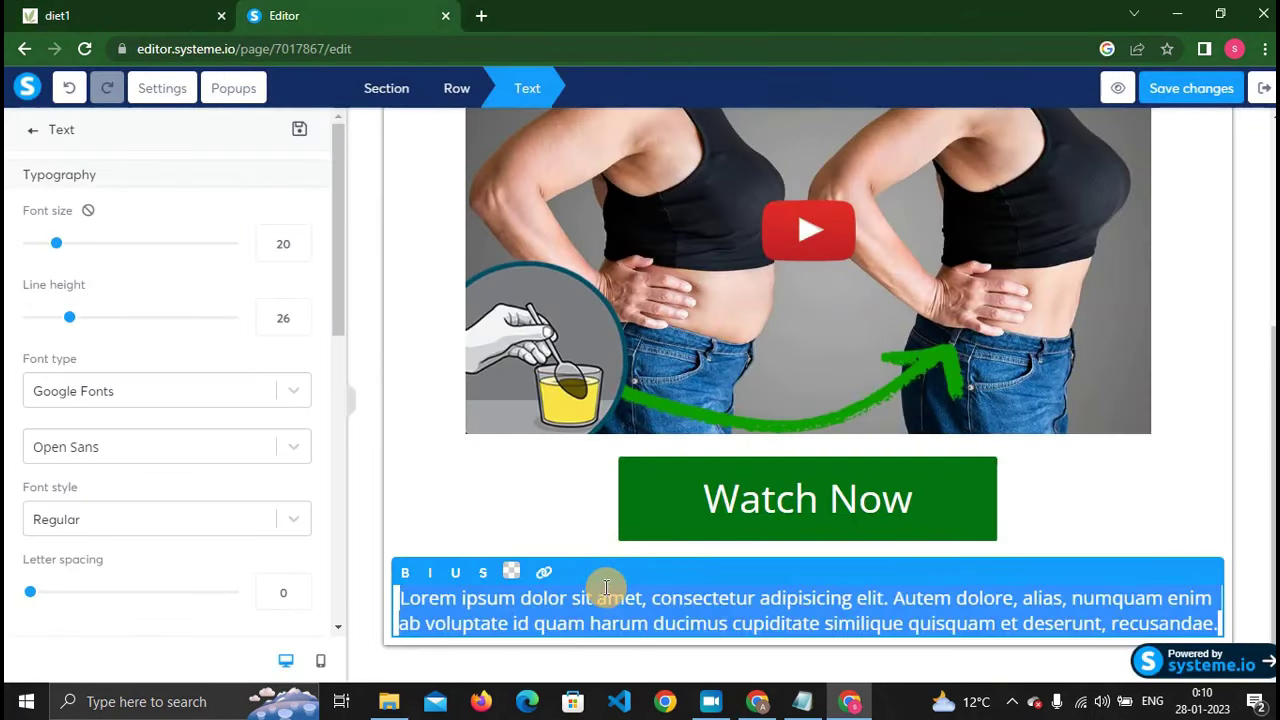
pyautogui.hotkey('ctrl', 'v')
pyautogui.scroll(-7, 40, 487)
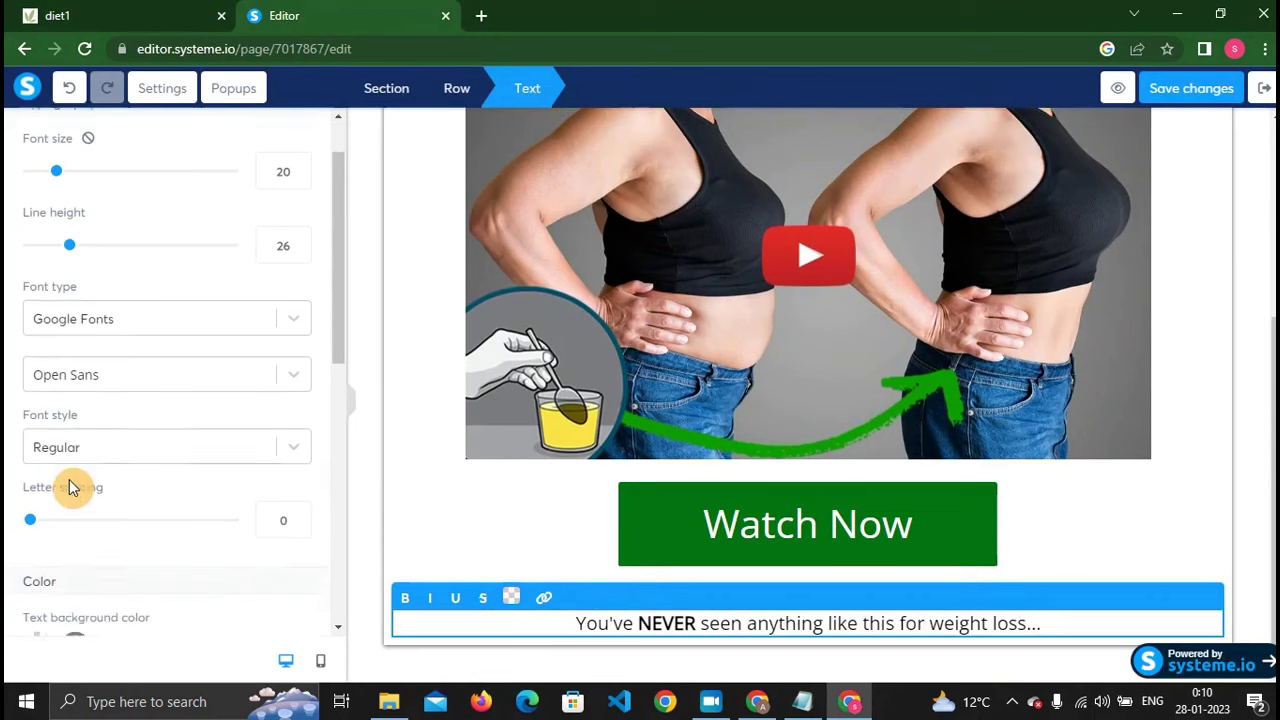
pyautogui.click(70, 325)
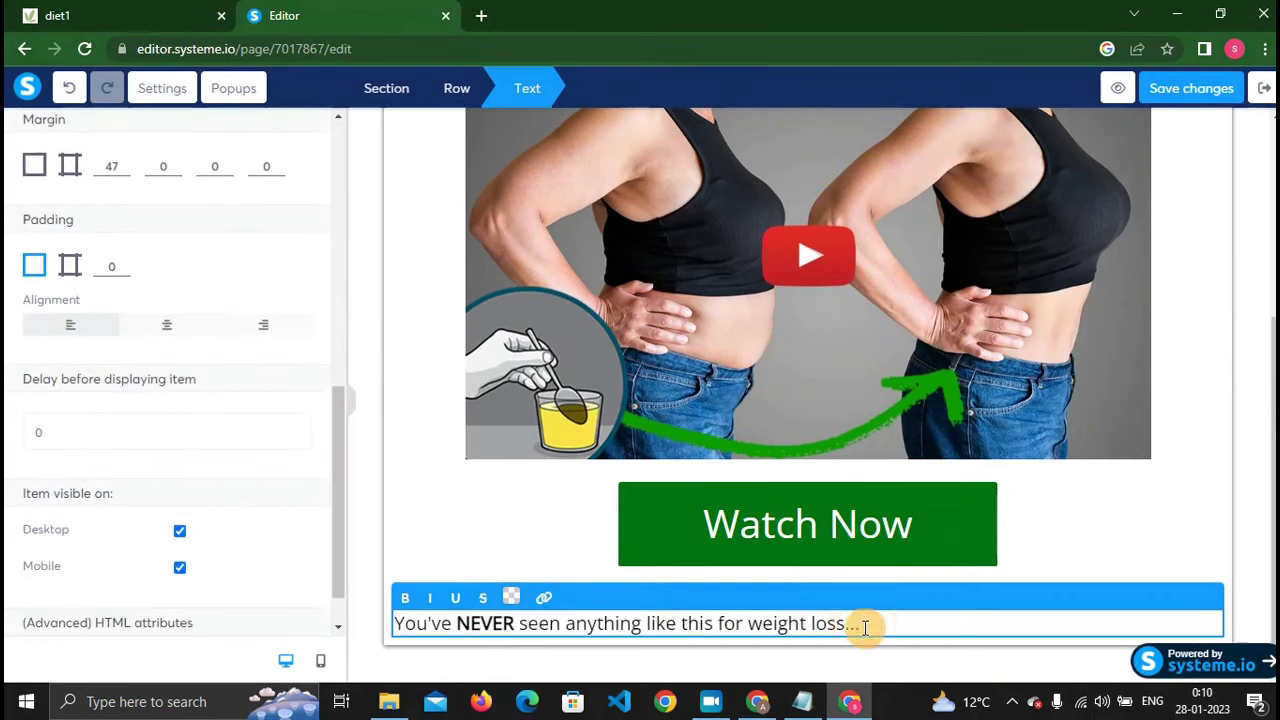
# Copy the "Scientists from the National Center for Biotechnology Information (NCBI)" paragraph from diet1 and paste it below the text element's first line.
pyautogui.press('Return')
pyautogui.click(14, 10)
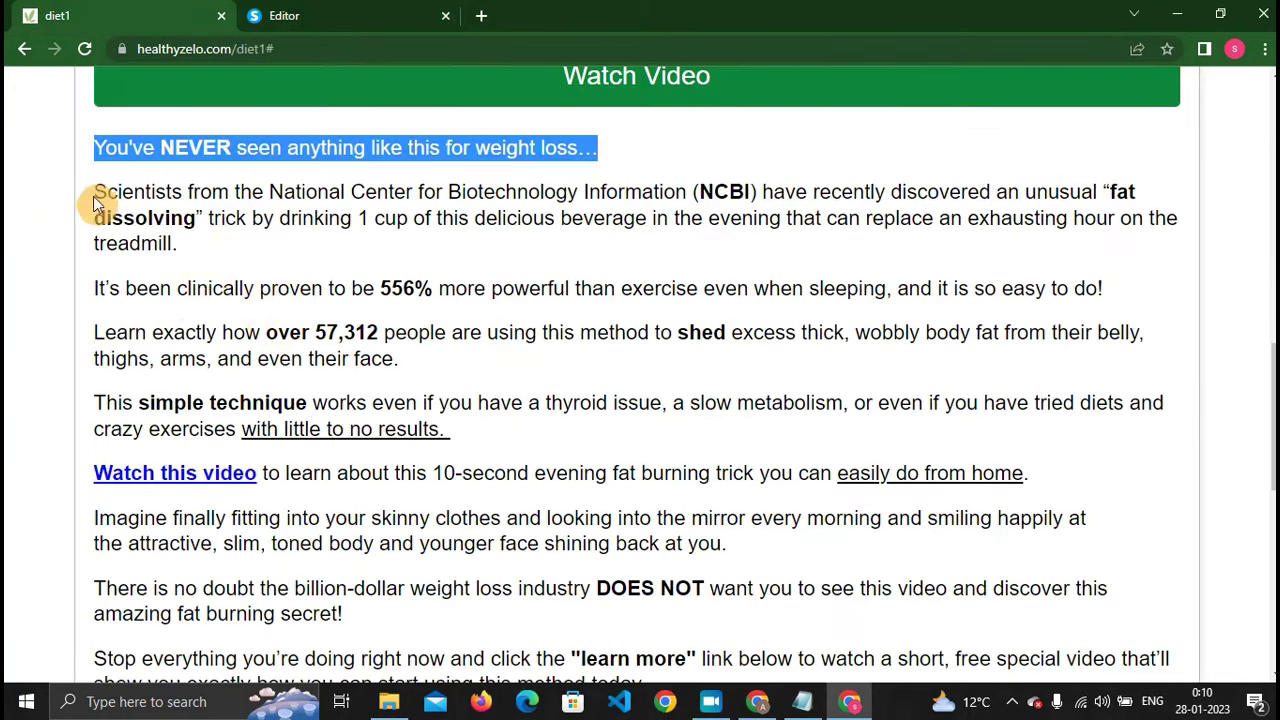
pyautogui.moveTo(94, 191); pyautogui.dragTo(178, 243)
pyautogui.rightClick(160, 197)
pyautogui.click(242, 211)
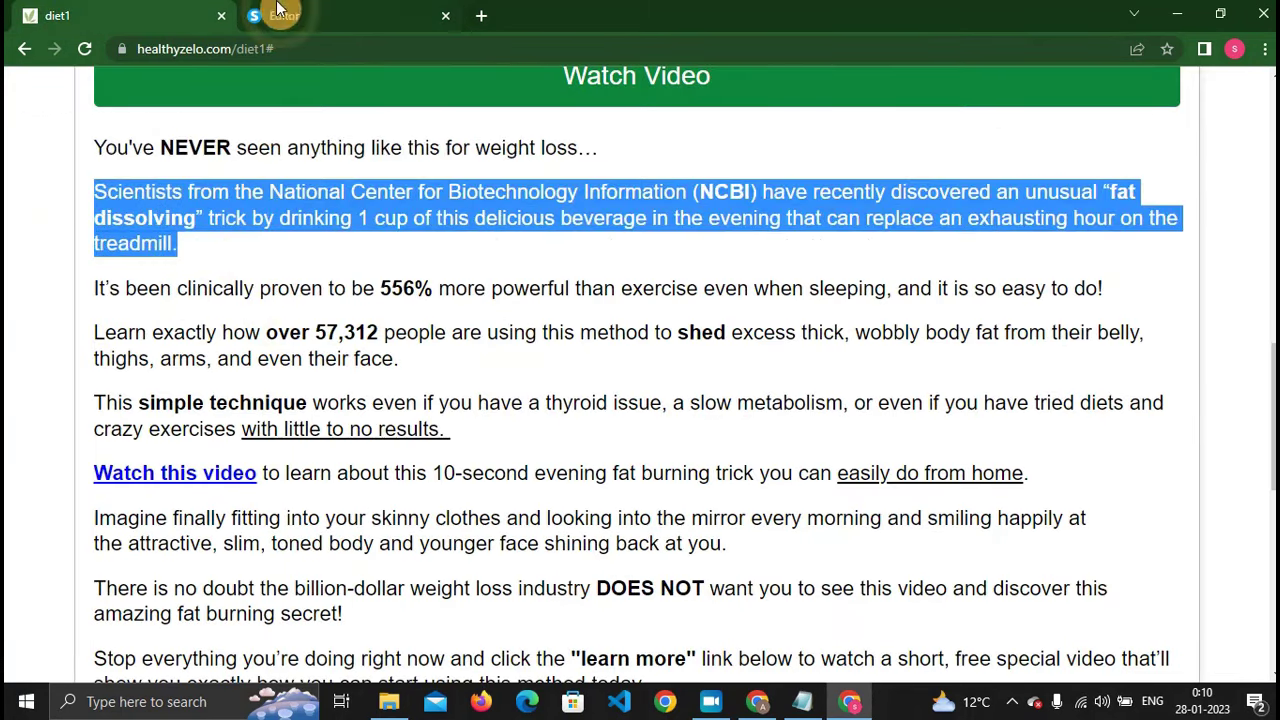
pyautogui.click(284, 15)
pyautogui.hotkey('ctrl', 'v')
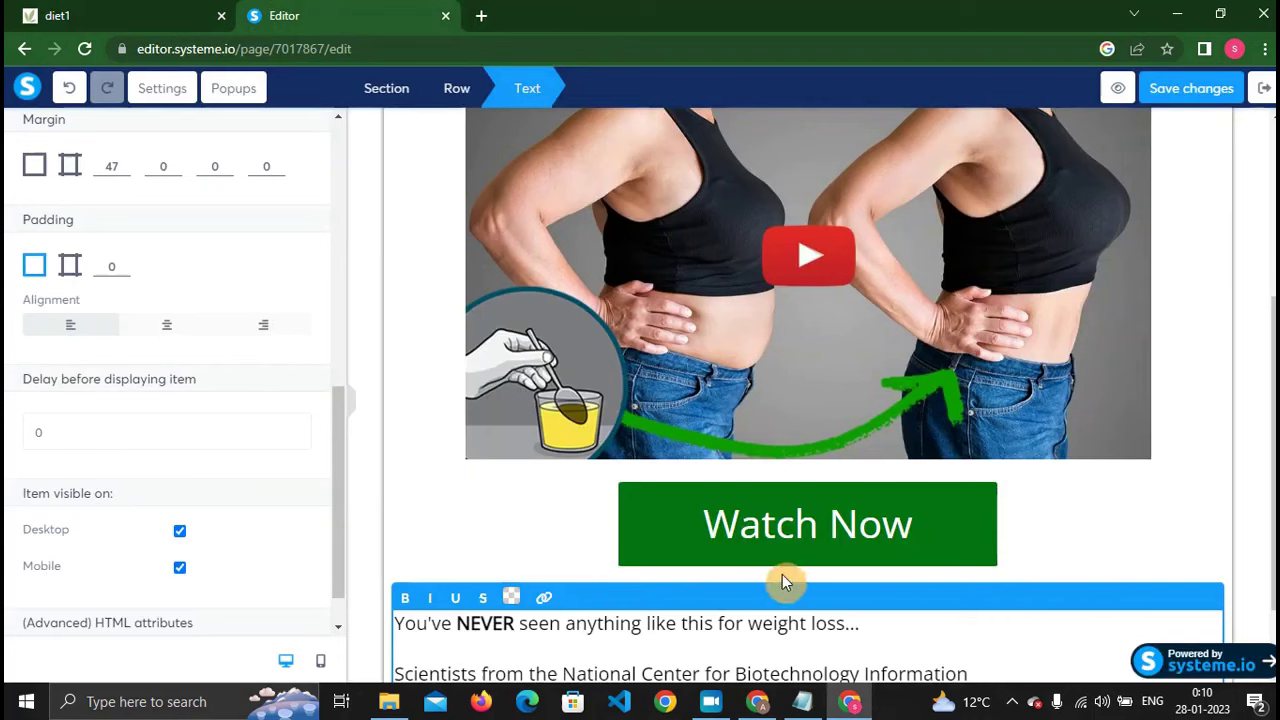
pyautogui.click(491, 505)
pyautogui.scroll(-1, 497, 502)
pyautogui.click(966, 618)
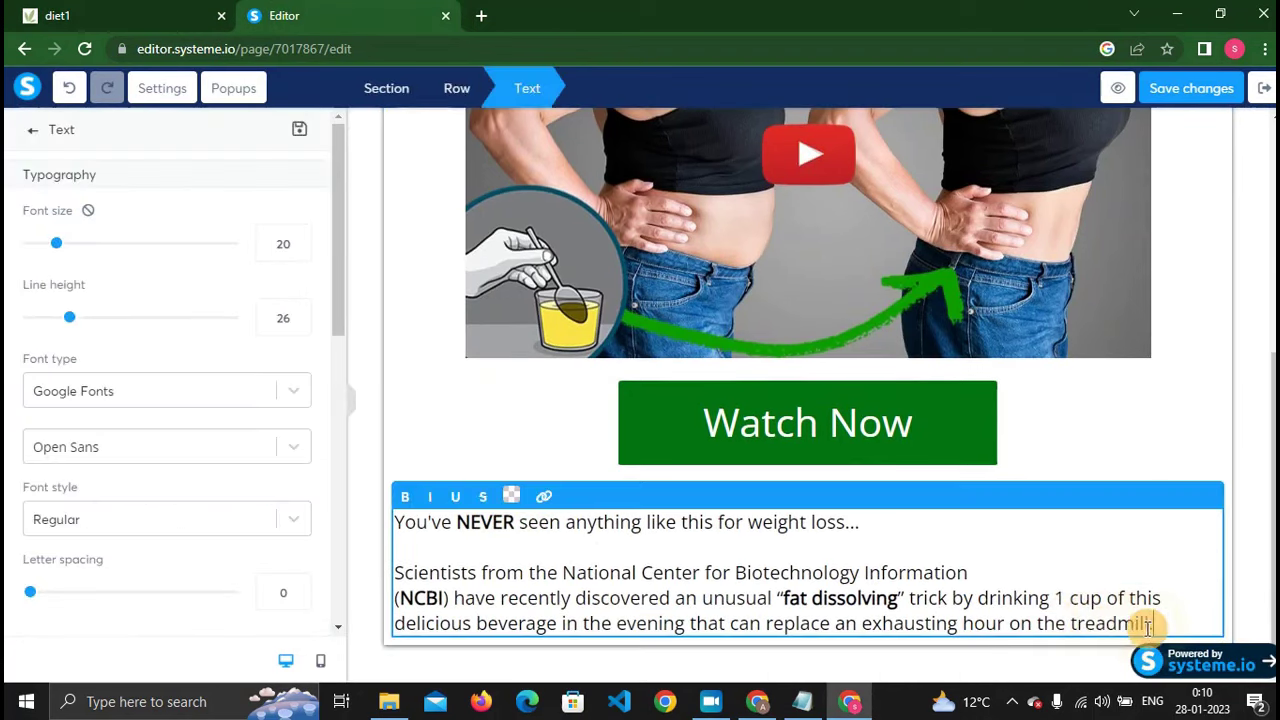
# Add the "It's been clinically proven to be 556% more powerful" paragraph from diet1 as the next paragraph of the editor's text element.
pyautogui.press('Return')
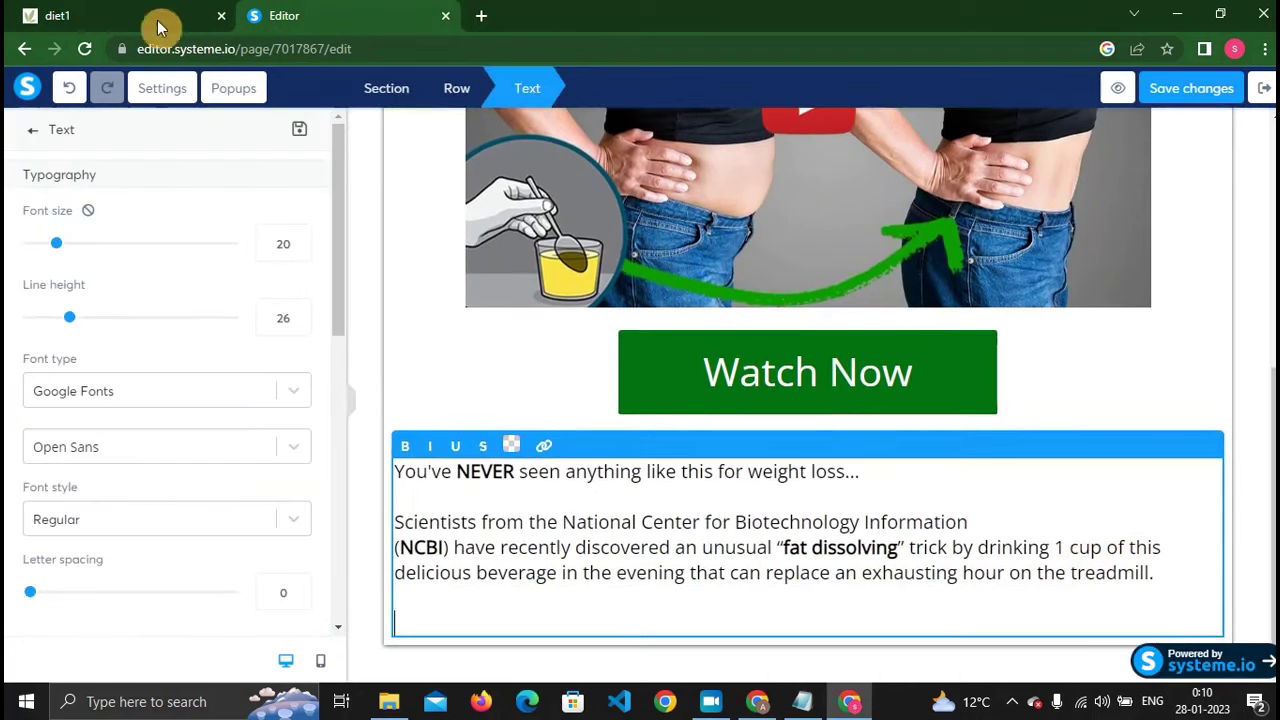
pyautogui.click(161, 28)
pyautogui.moveTo(94, 290); pyautogui.dragTo(1160, 283)
pyautogui.click(318, 10)
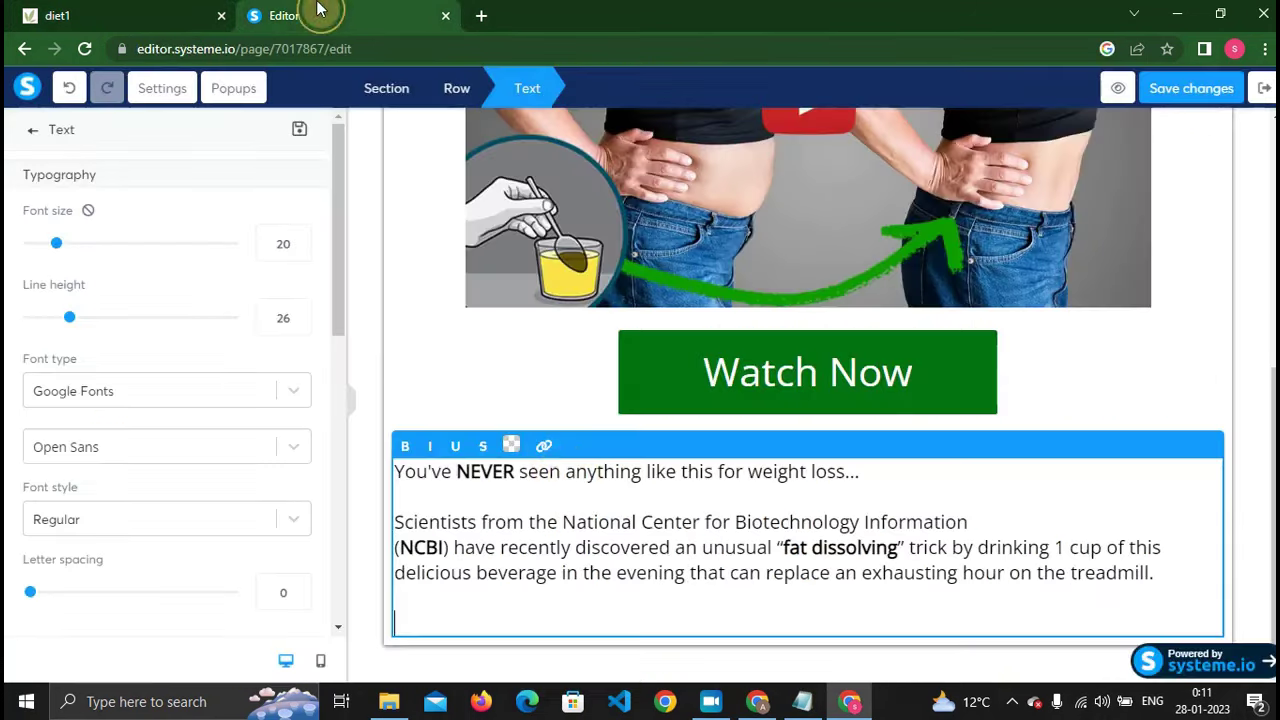
pyautogui.hotkey('ctrl', 'v')
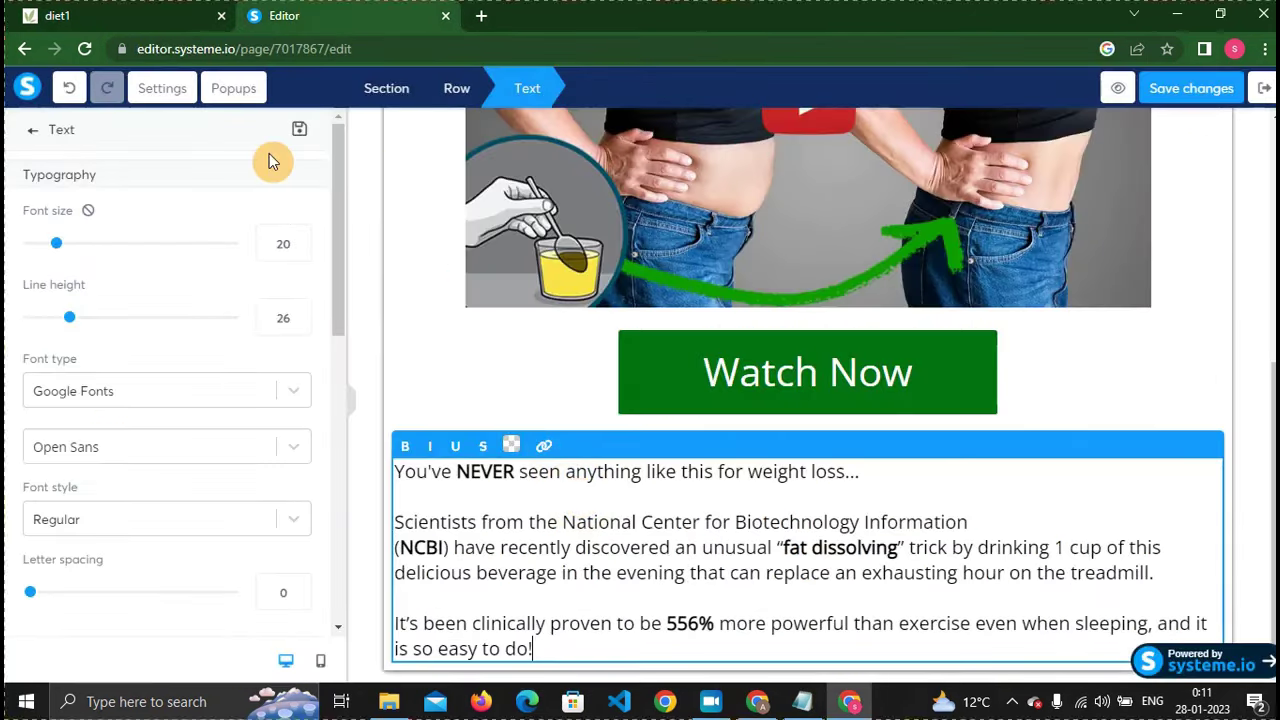
pyautogui.hotkey('alt', 'f')
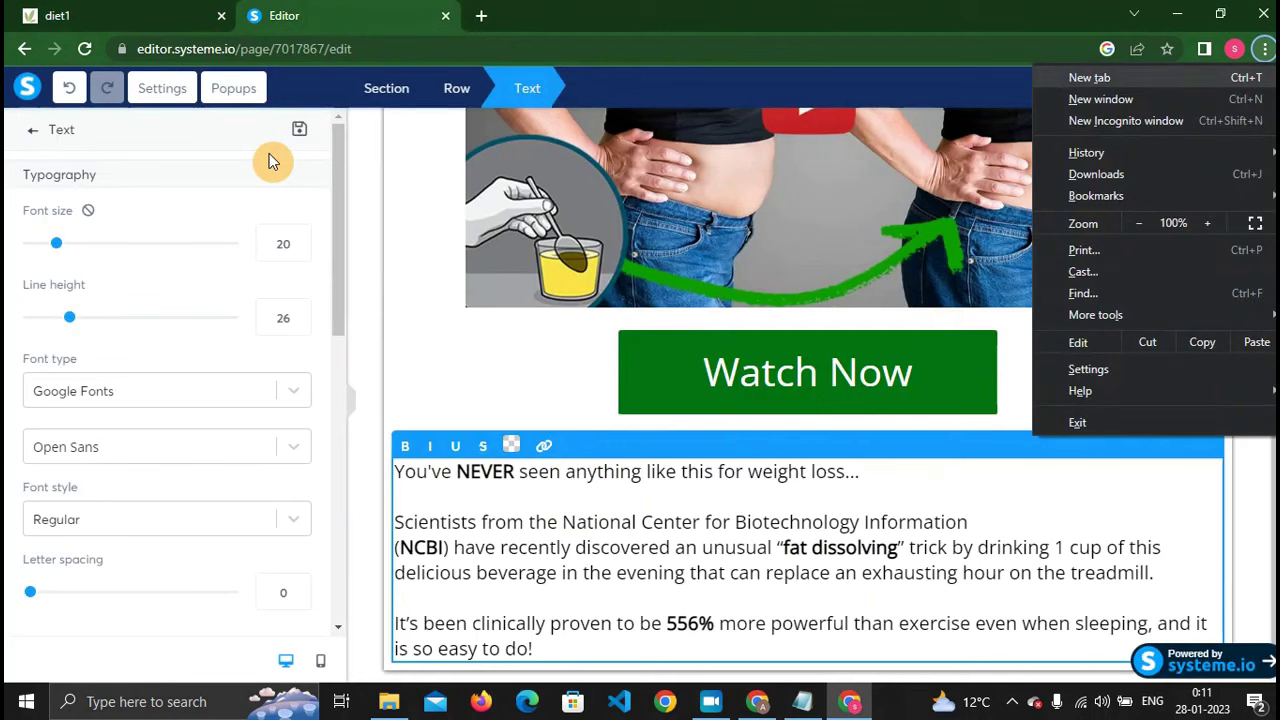
pyautogui.click(565, 655)
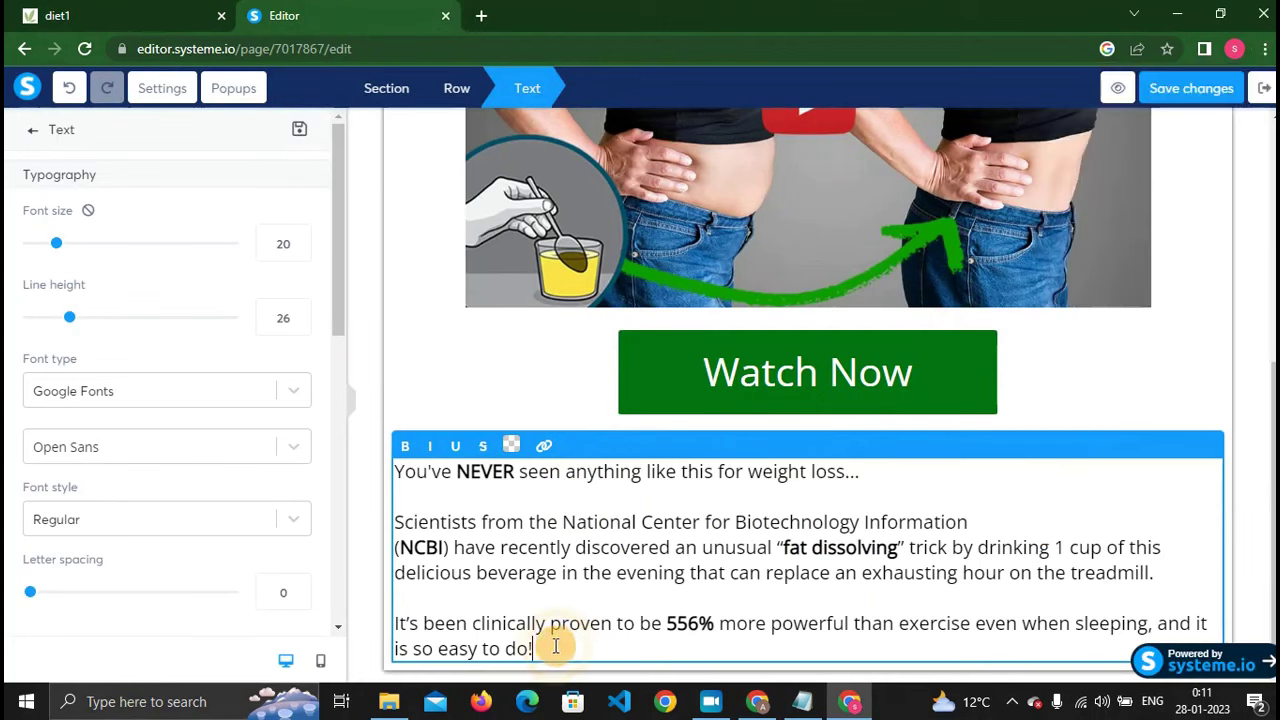
# Add the remaining diet1 paragraphs, from "Learn exactly how over 57,312 people" through the "Urgent:" line, to the editor's text element.
pyautogui.press('Return')
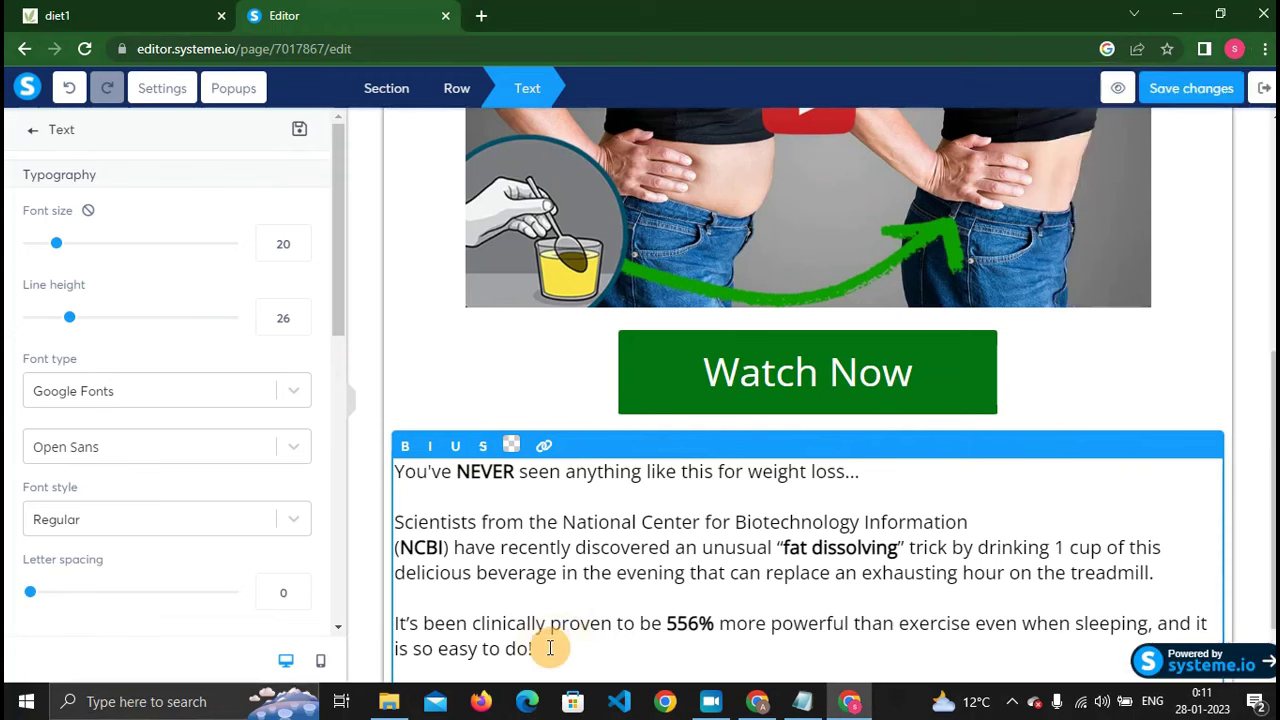
pyautogui.scroll(-1, 520, 610)
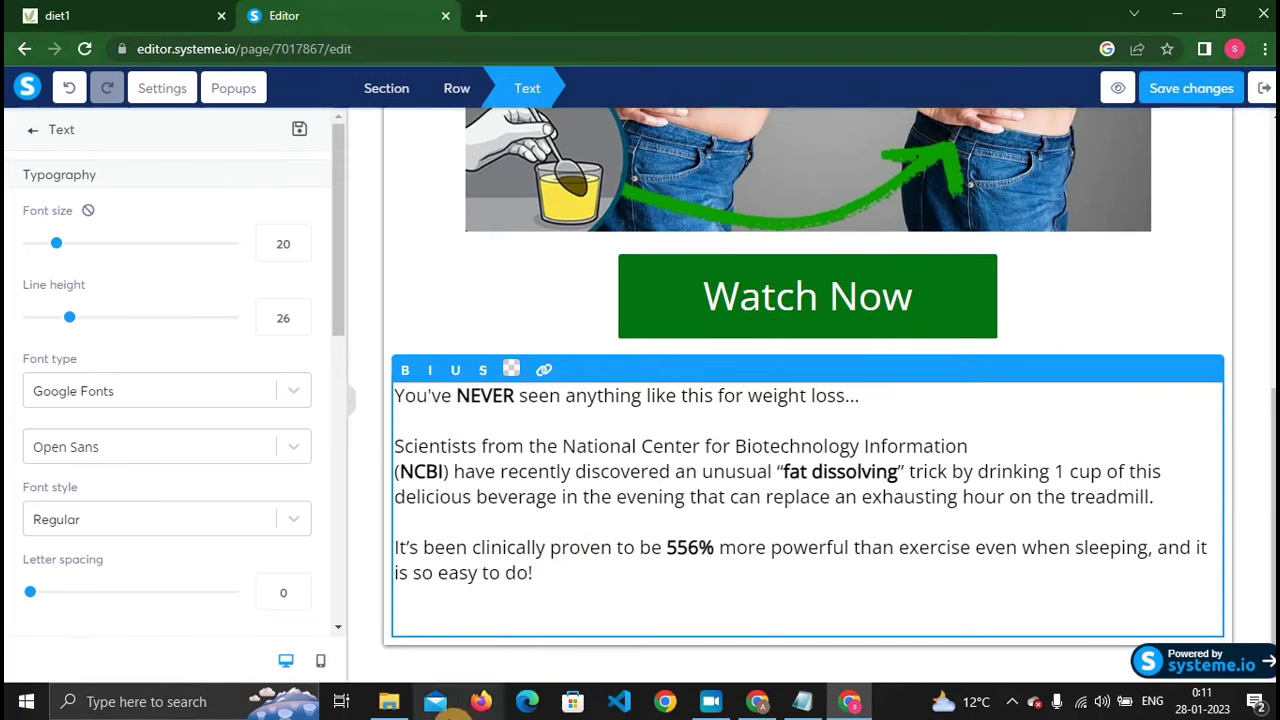
pyautogui.click(62, 12)
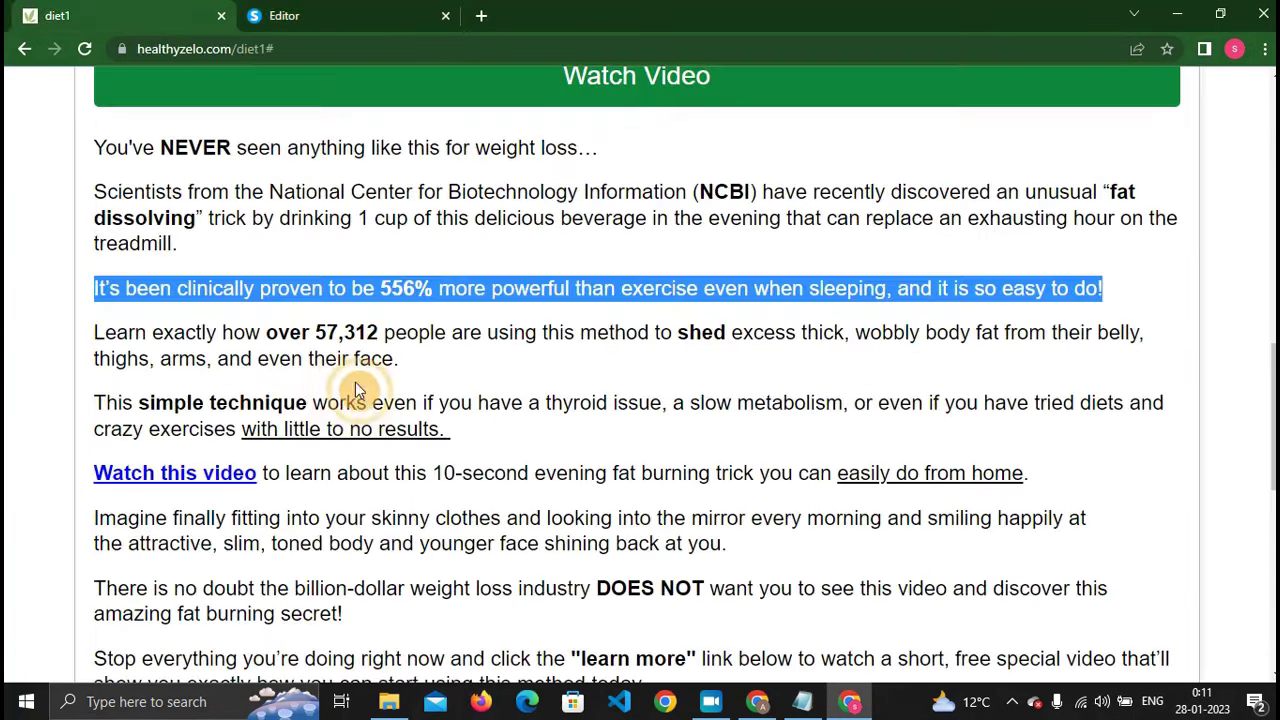
pyautogui.scroll(-3, 171, 354)
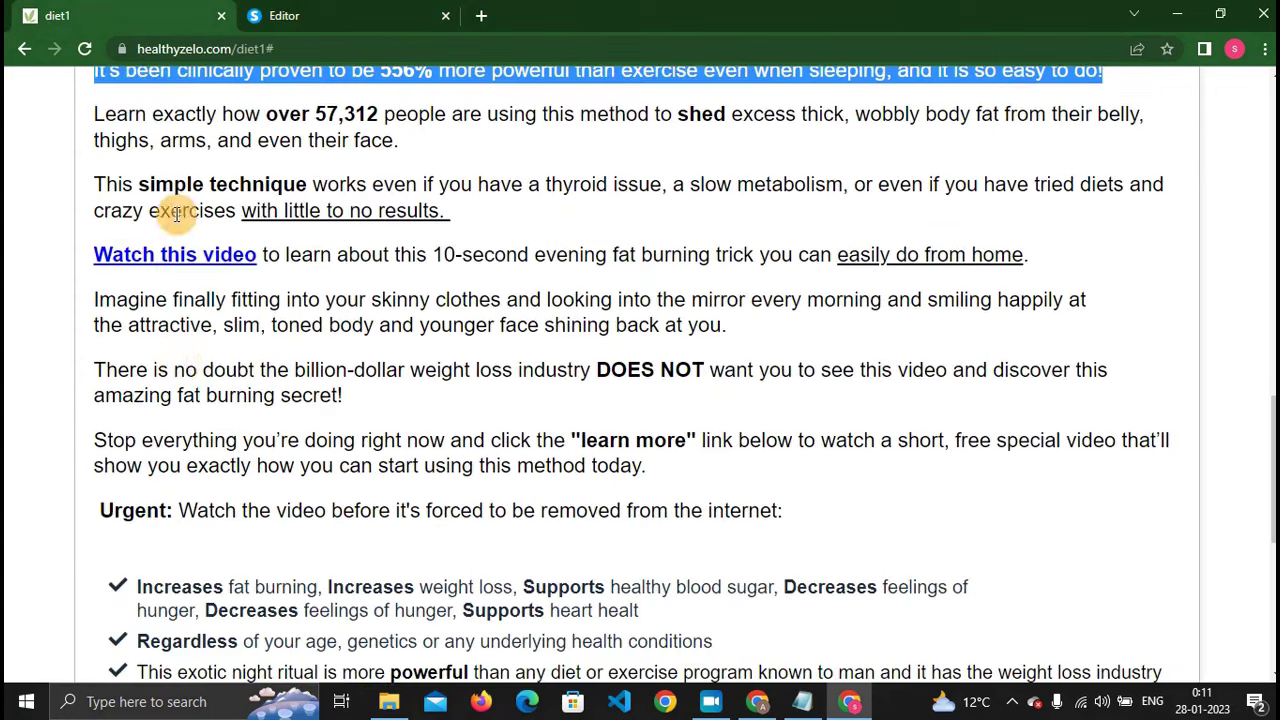
pyautogui.scroll(3, 300, 600)
pyautogui.scroll(-3, 260, 590)
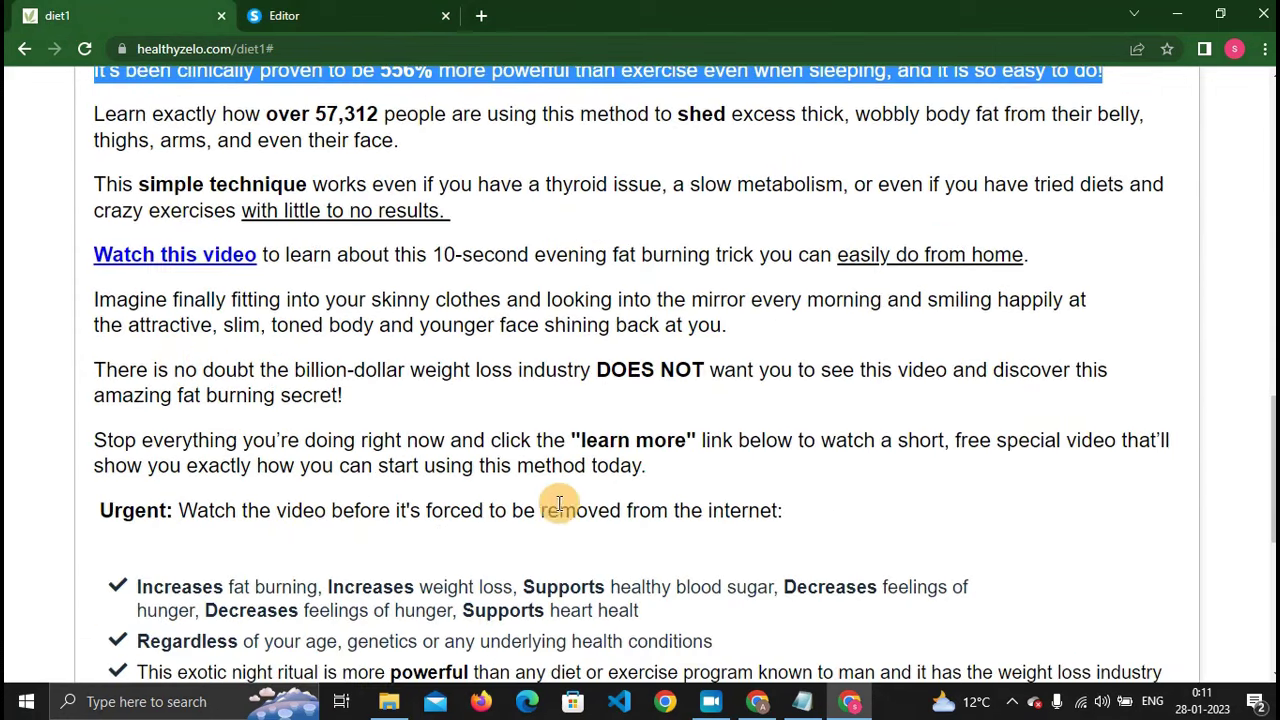
pyautogui.hotkey('ctrl', 'Tab')
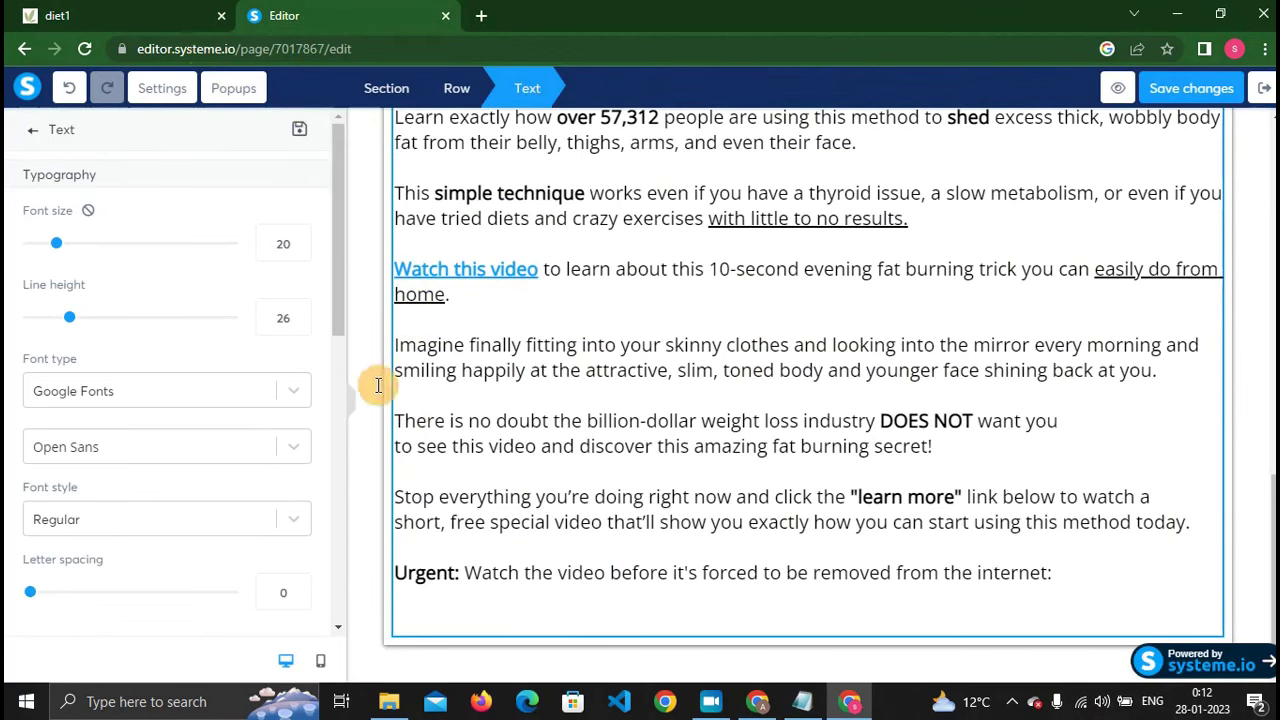
# Copy the whole checkmark list below the "Urgent:" line on diet1, from "Increases fat burning" to "implement this method.".
pyautogui.click(115, 16)
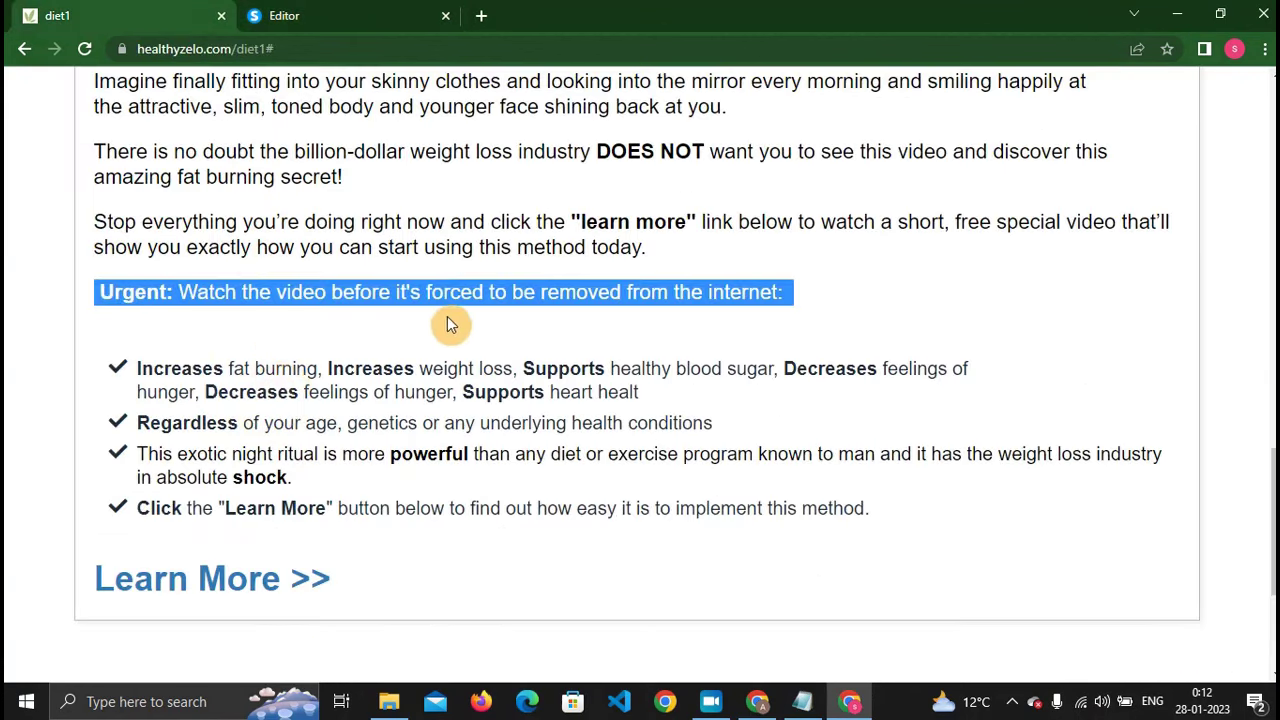
pyautogui.click(345, 172)
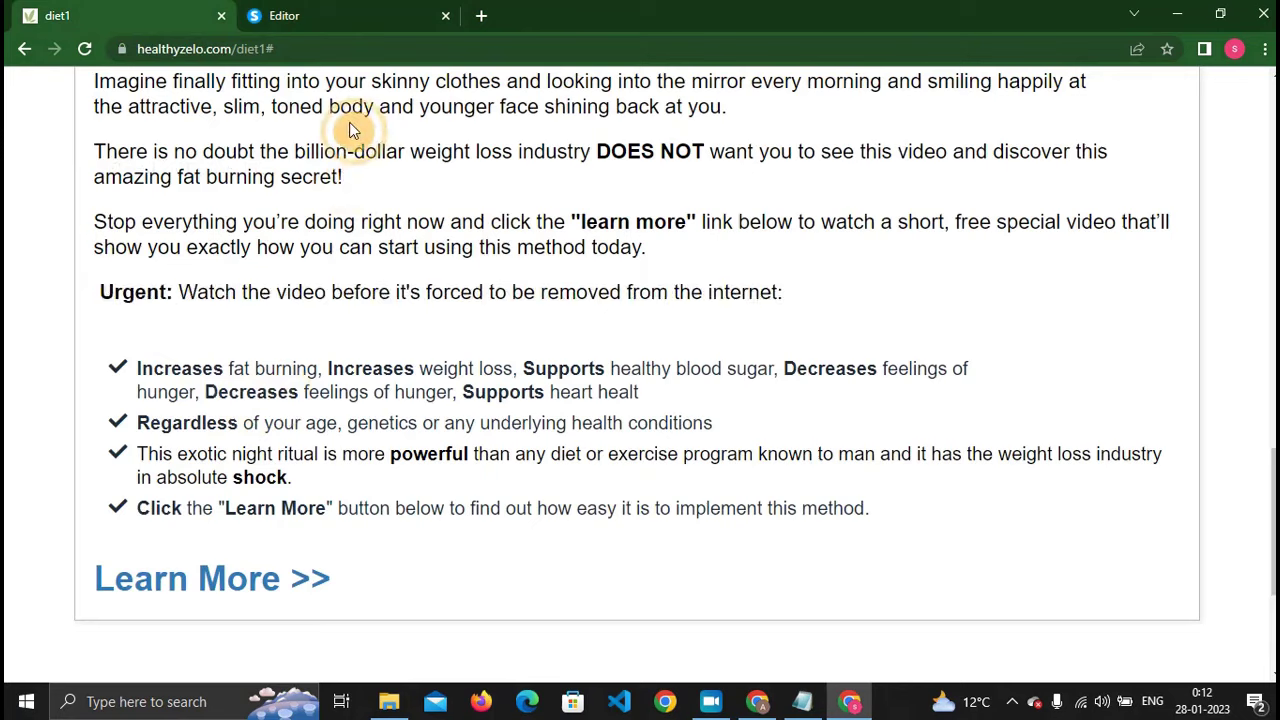
pyautogui.scroll(2, 378, 203)
pyautogui.scroll(-2, 378, 203)
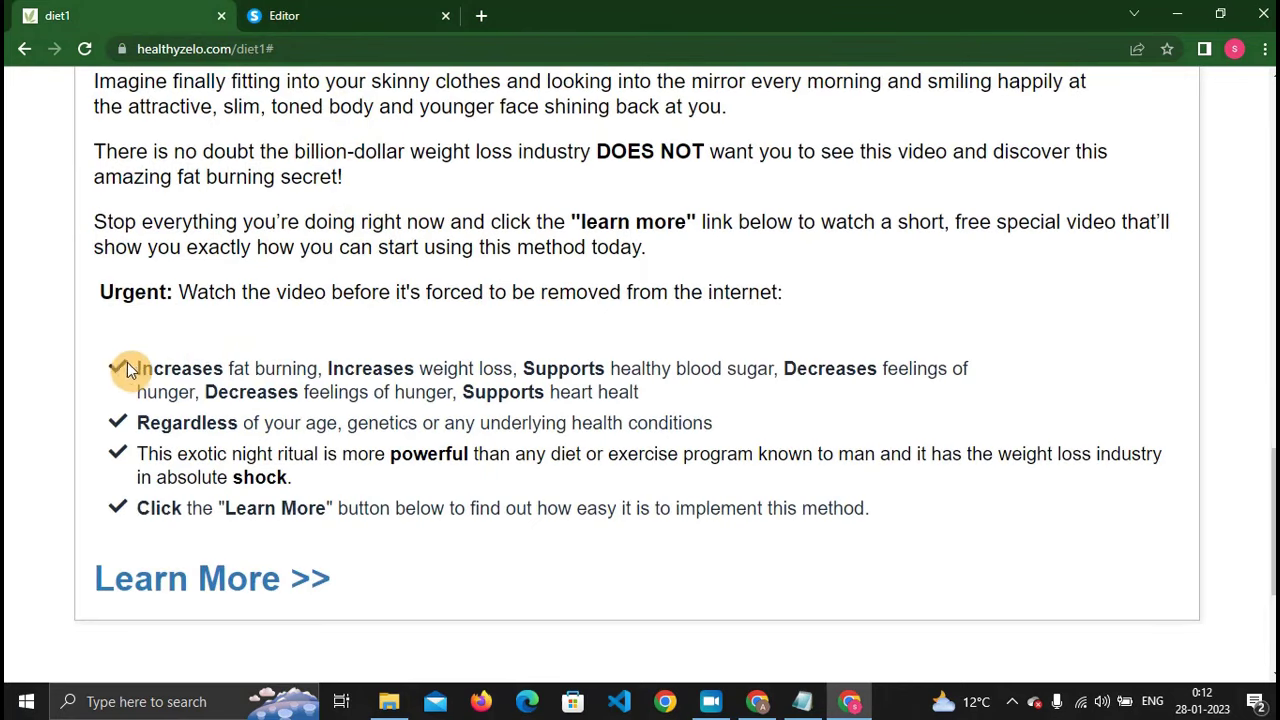
pyautogui.moveTo(128, 370)
pyautogui.mouseDown()
pyautogui.moveTo(306, 477)
pyautogui.moveTo(946, 495)
pyautogui.moveTo(457, 454)
pyautogui.moveTo(120, 372)
pyautogui.mouseUp()
pyautogui.rightClick(163, 362)
pyautogui.click(195, 374)
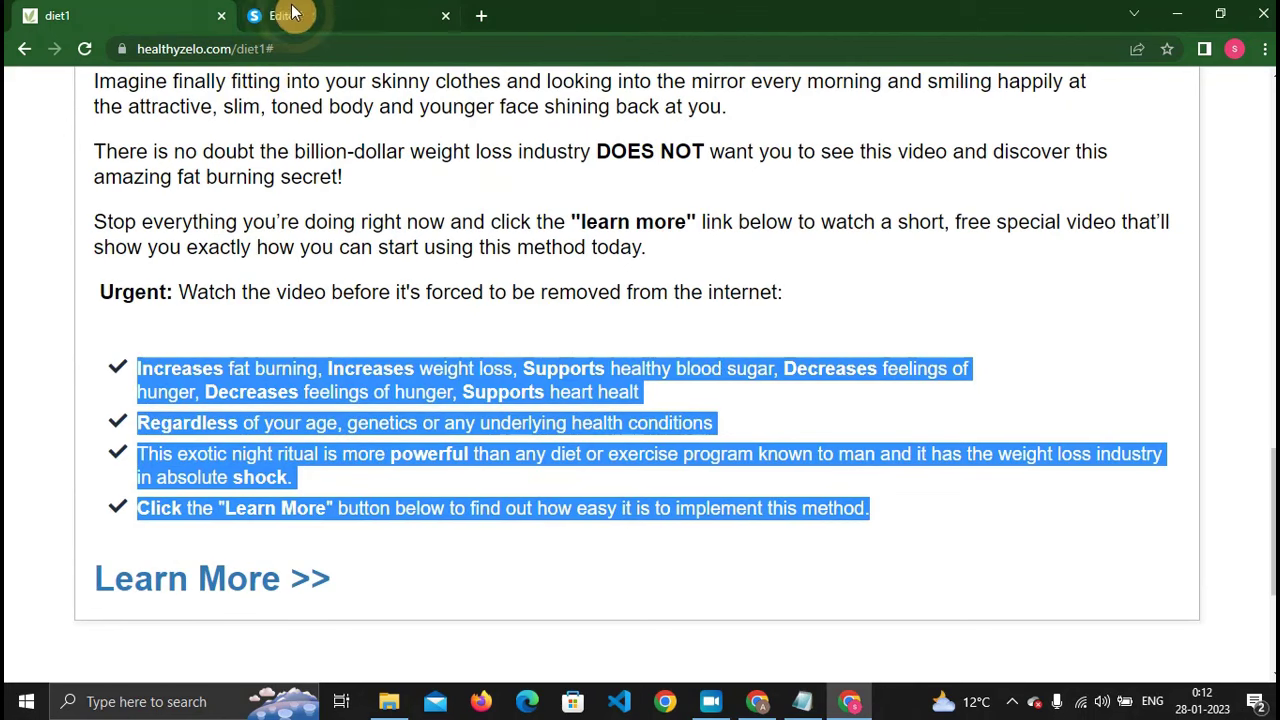
# Remove the empty line after the "Urgent:" paragraph in the editor's text element.
pyautogui.click(284, 15)
pyautogui.click(625, 606)
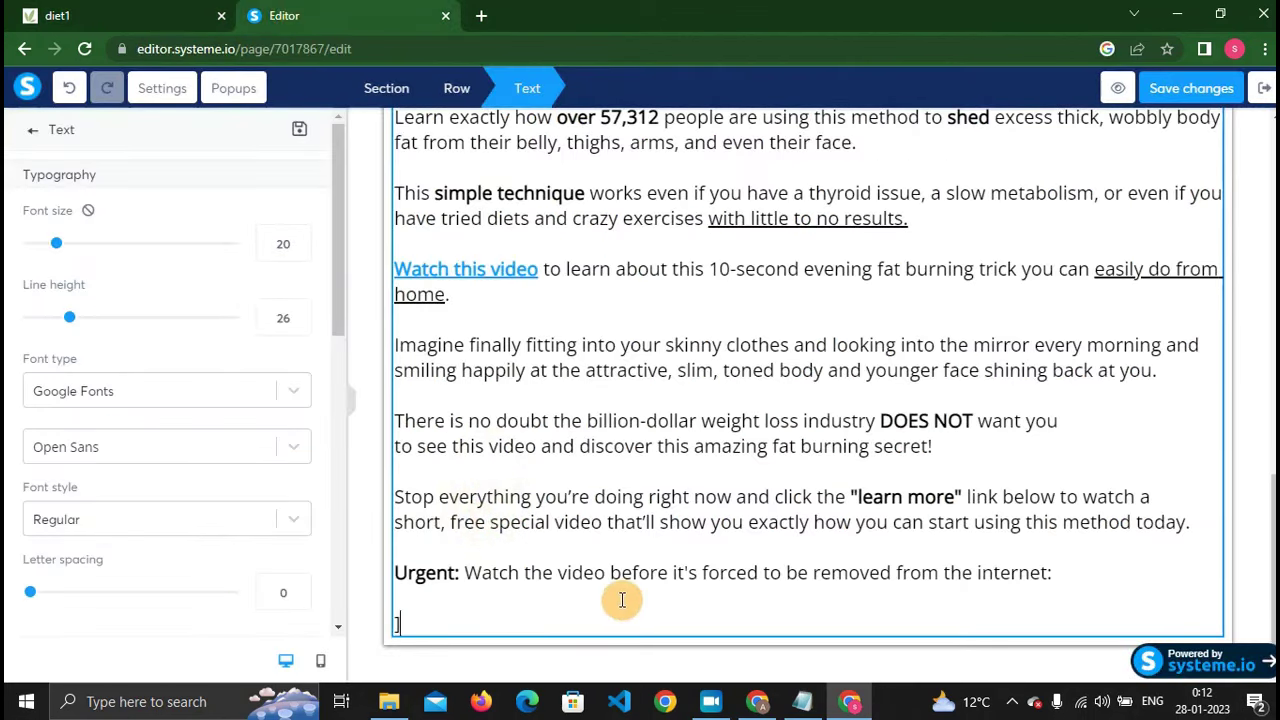
pyautogui.press('BackSpace')
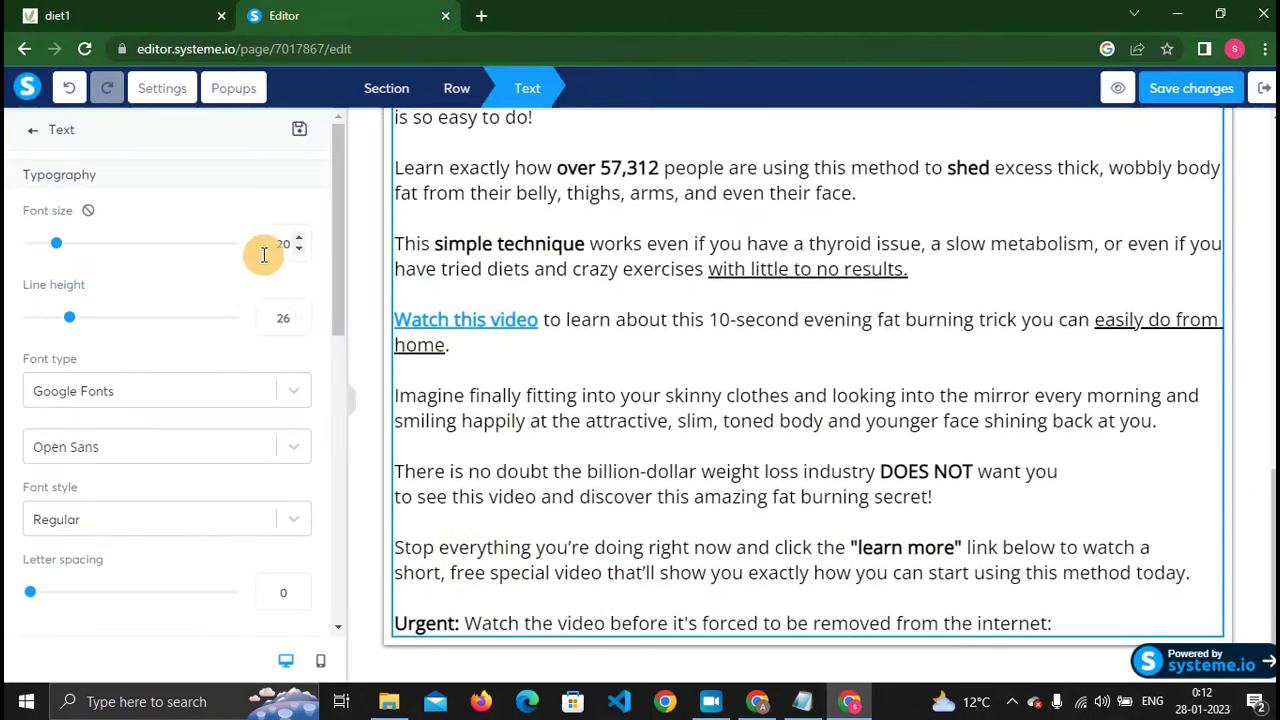
# Compare with the checkmark list on diet1 and add a bulleted list element below the "Urgent:" line in the editor.
pyautogui.click(125, 12)
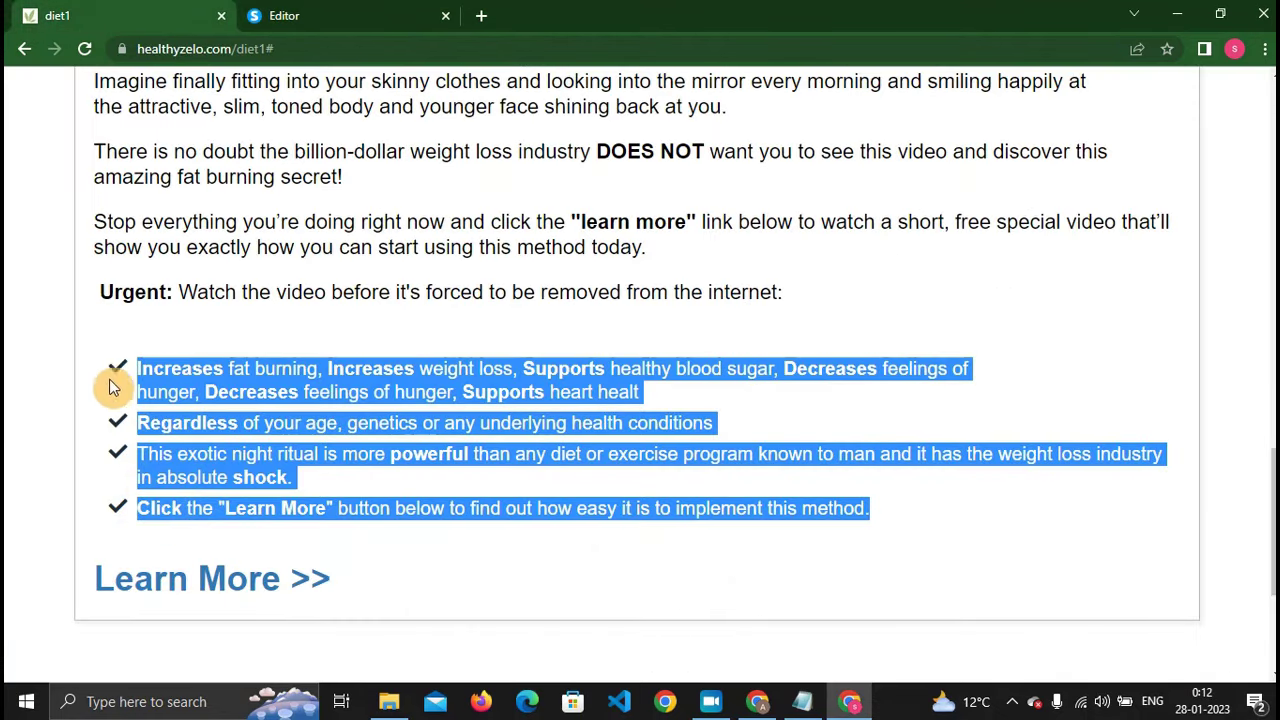
pyautogui.click(290, 16)
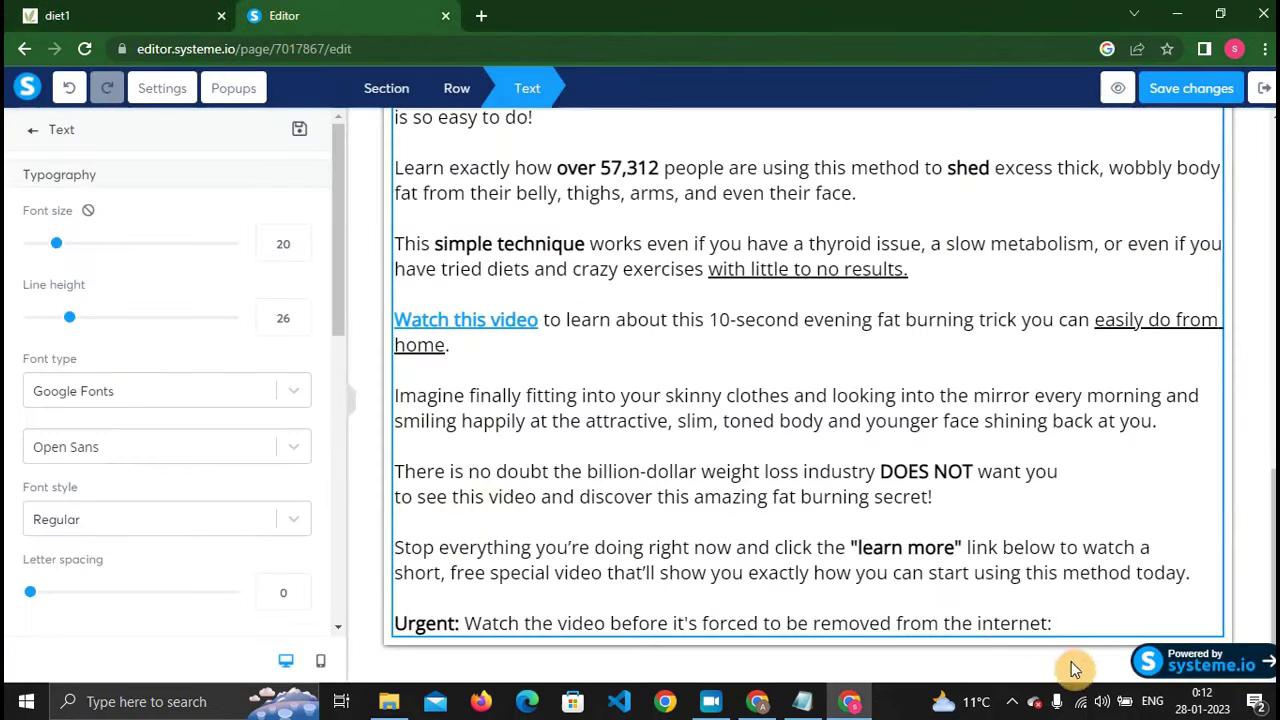
pyautogui.click(34, 137)
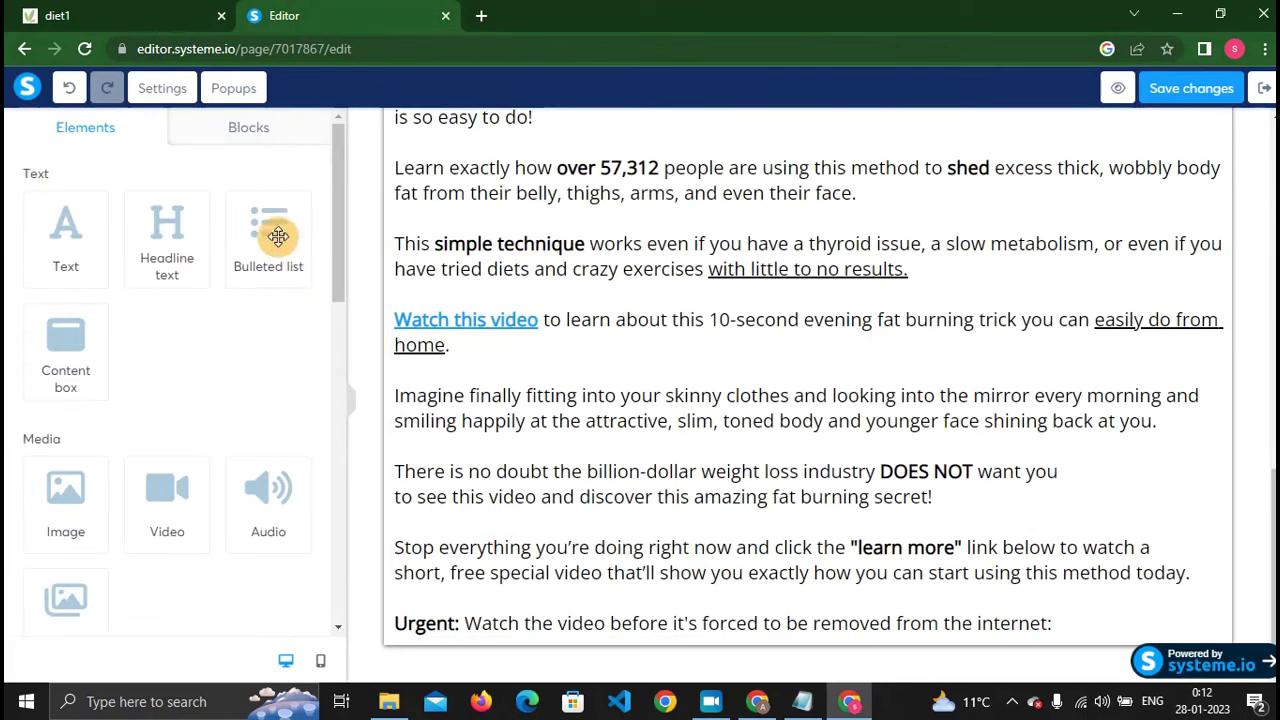
pyautogui.moveTo(278, 236); pyautogui.dragTo(590, 632)
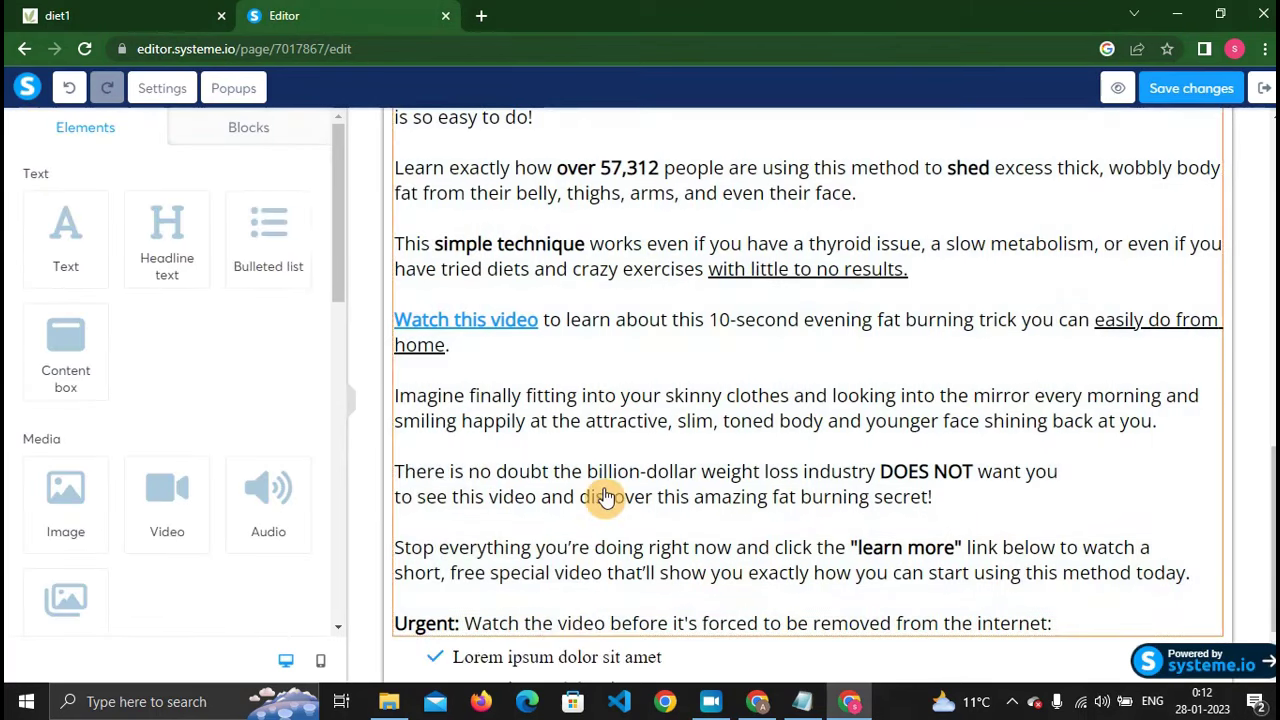
# Replace all the placeholder items in the bulleted list with the checklist copied from diet1.
pyautogui.scroll(-1, 600, 510)
pyautogui.click(463, 577)
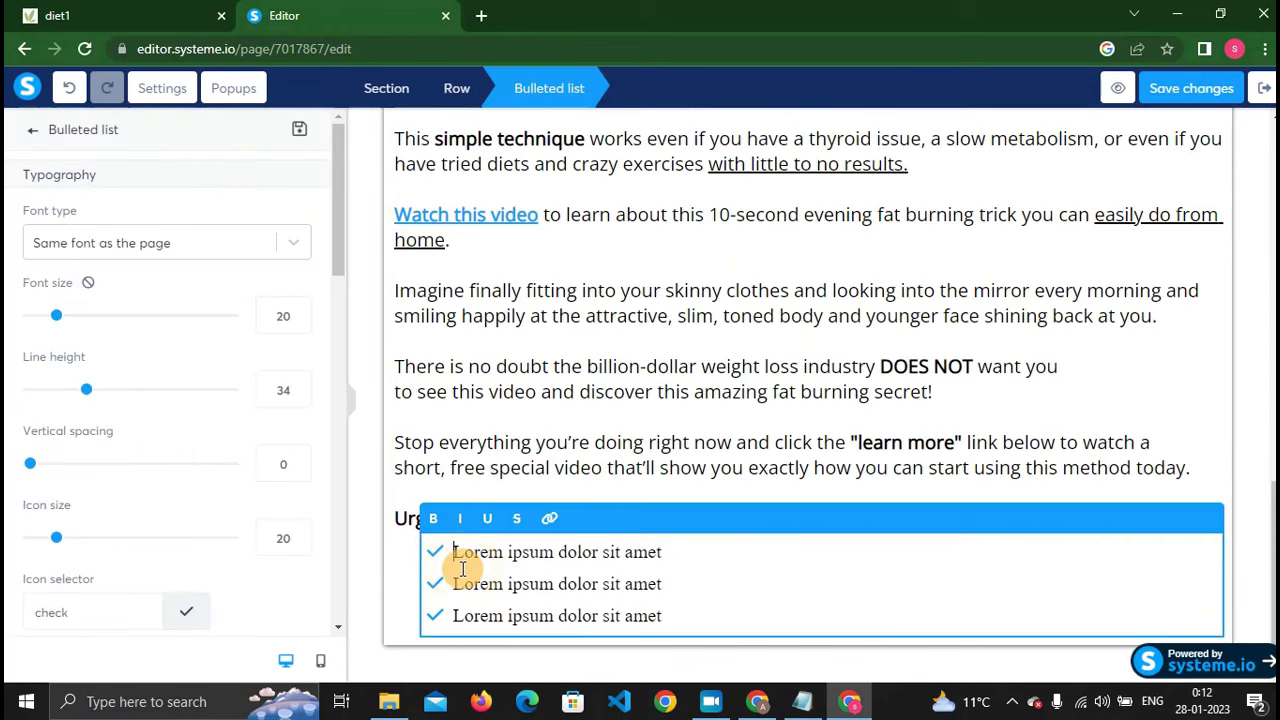
pyautogui.hotkey('ctrl', 'a')
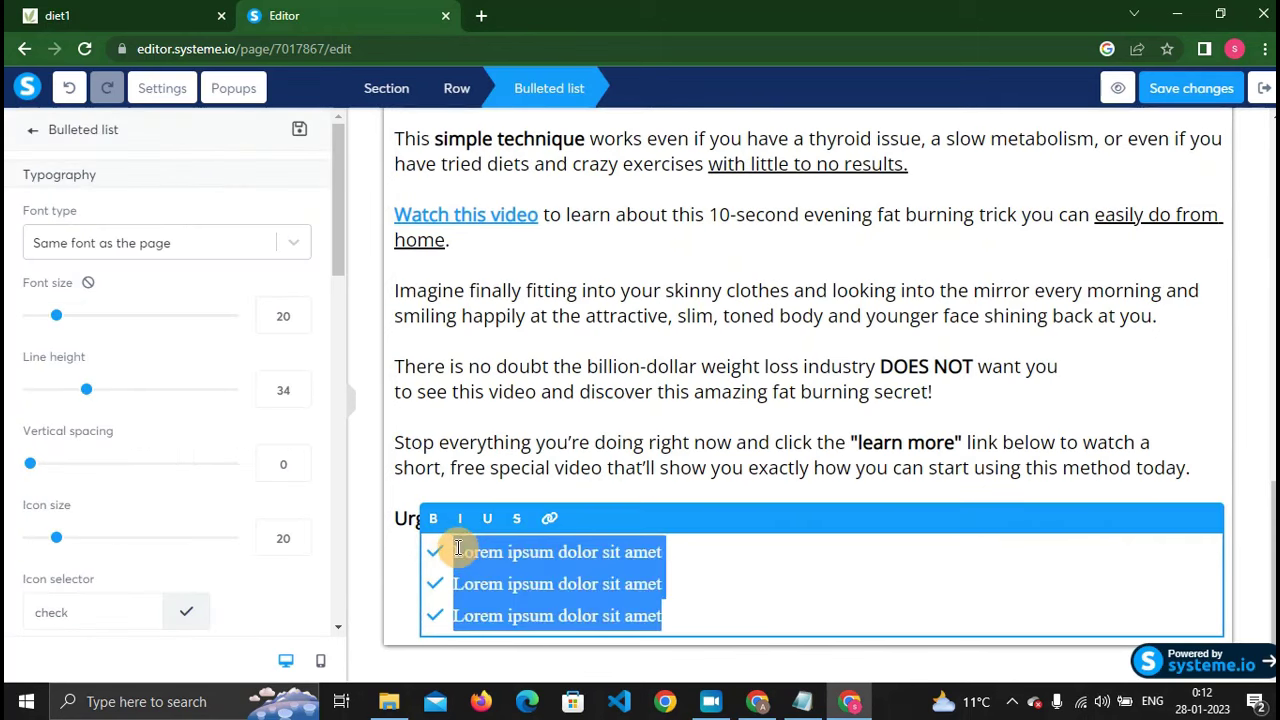
pyautogui.hotkey('ctrl', 'v')
pyautogui.scroll(-1, 600, 540)
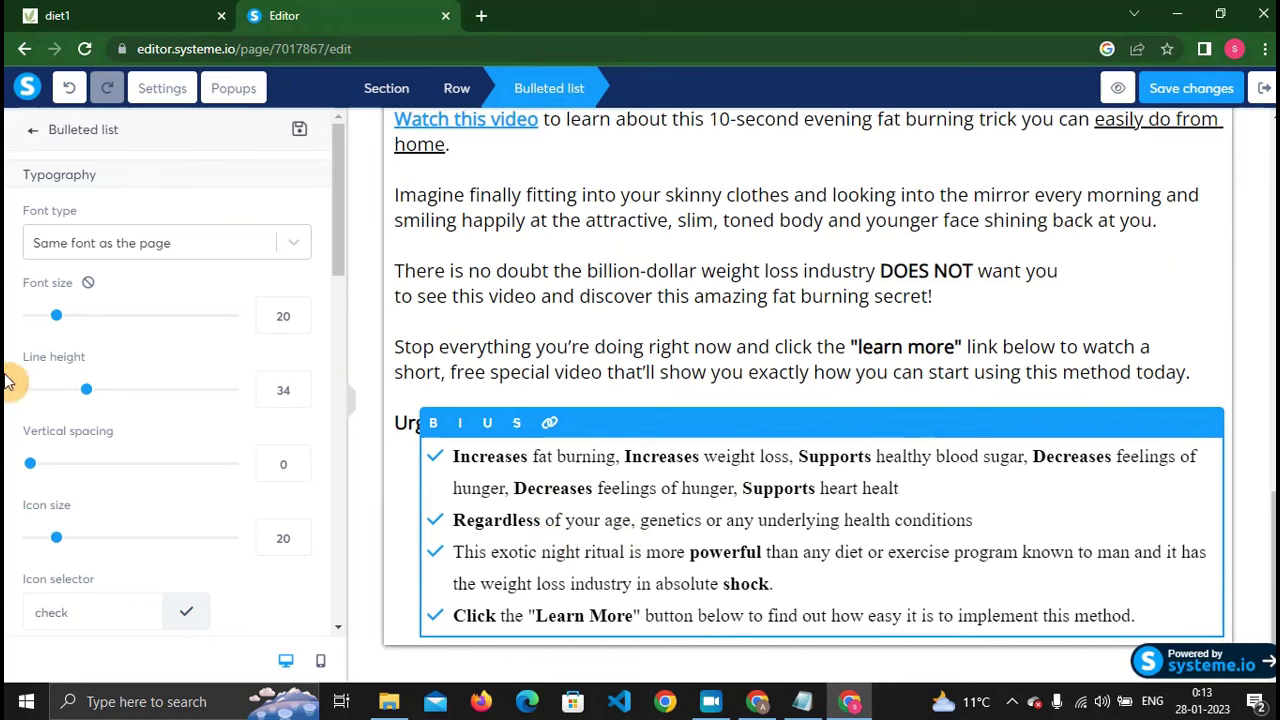
# Set the bulleted list's font to Open Sans from Google Fonts.
pyautogui.click(105, 247)
pyautogui.click(106, 350)
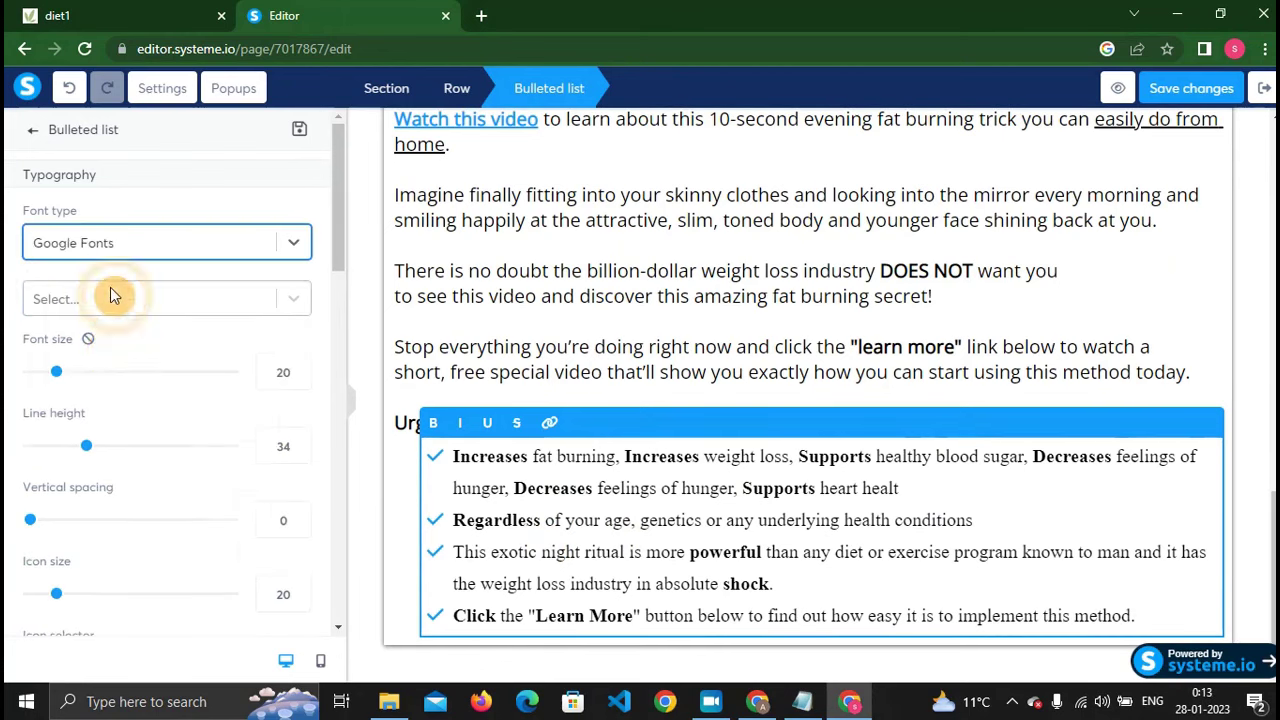
pyautogui.click(110, 295)
pyautogui.click(94, 373)
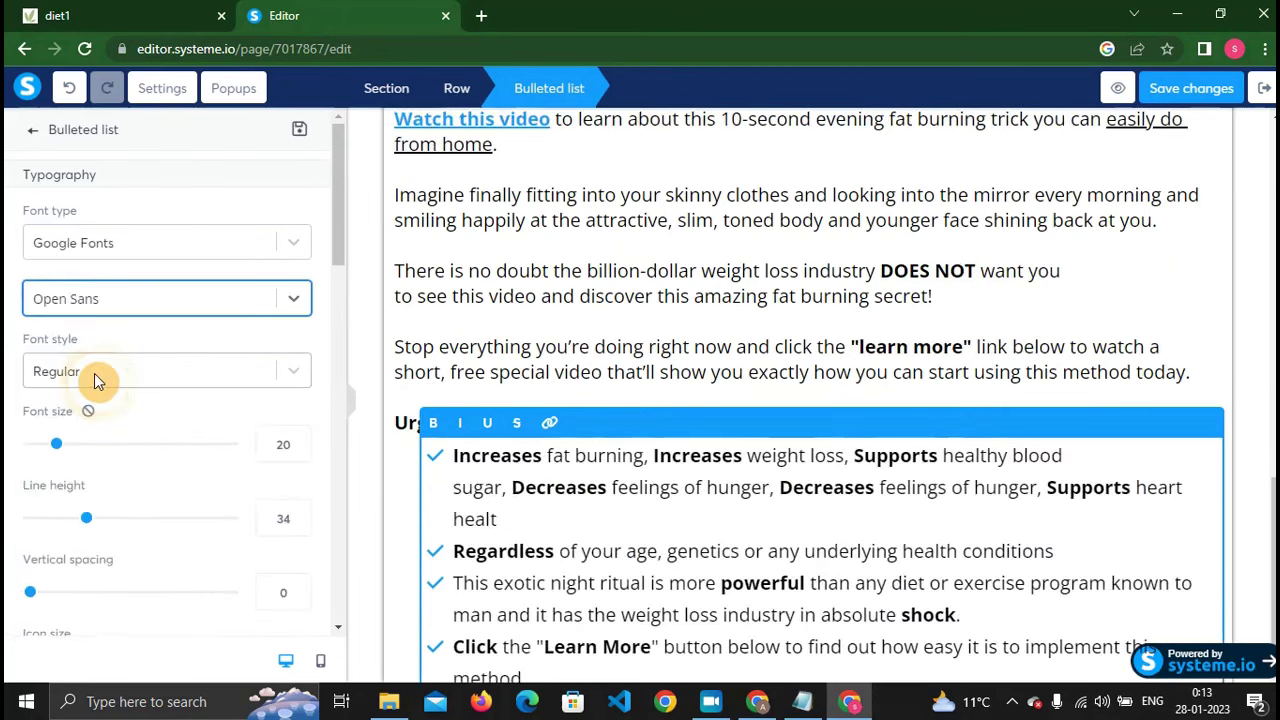
# Set the bulleted list's icon color to black (000000) to match the checkmarks on diet1.
pyautogui.scroll(-2, 97, 378)
pyautogui.scroll(-2, 151, 409)
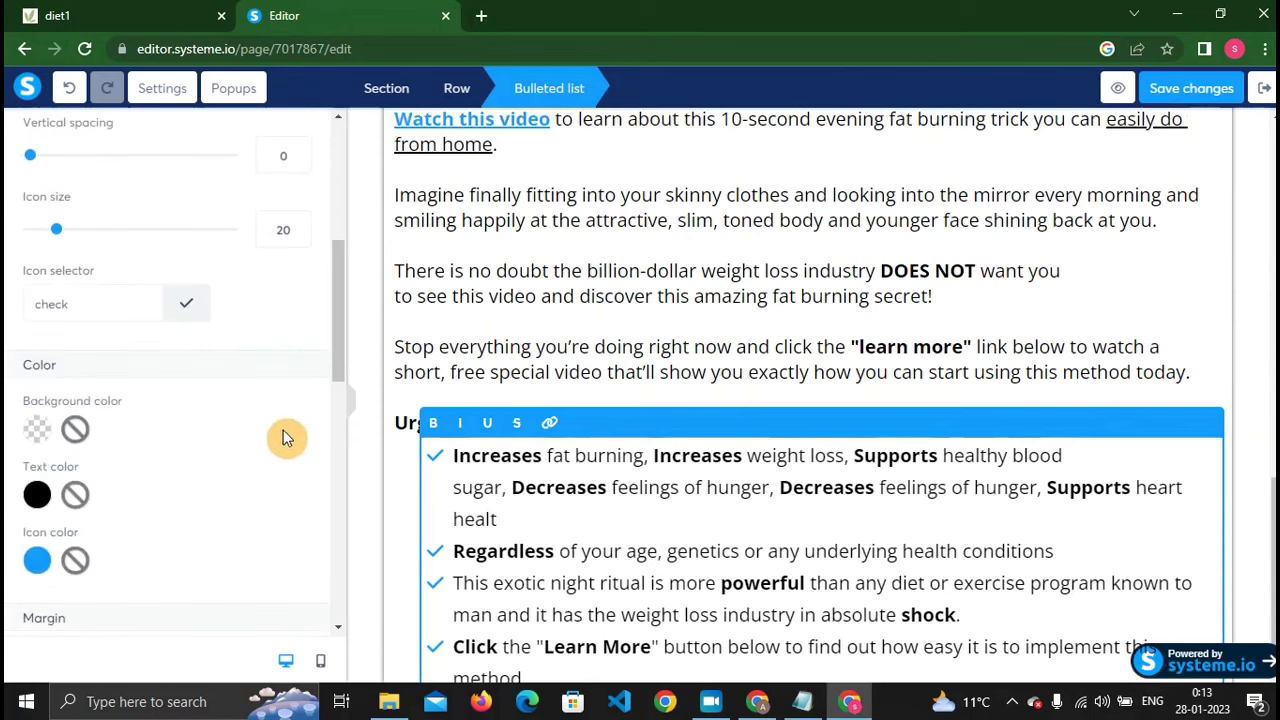
pyautogui.scroll(-2, 240, 405)
pyautogui.scroll(-1, 451, 467)
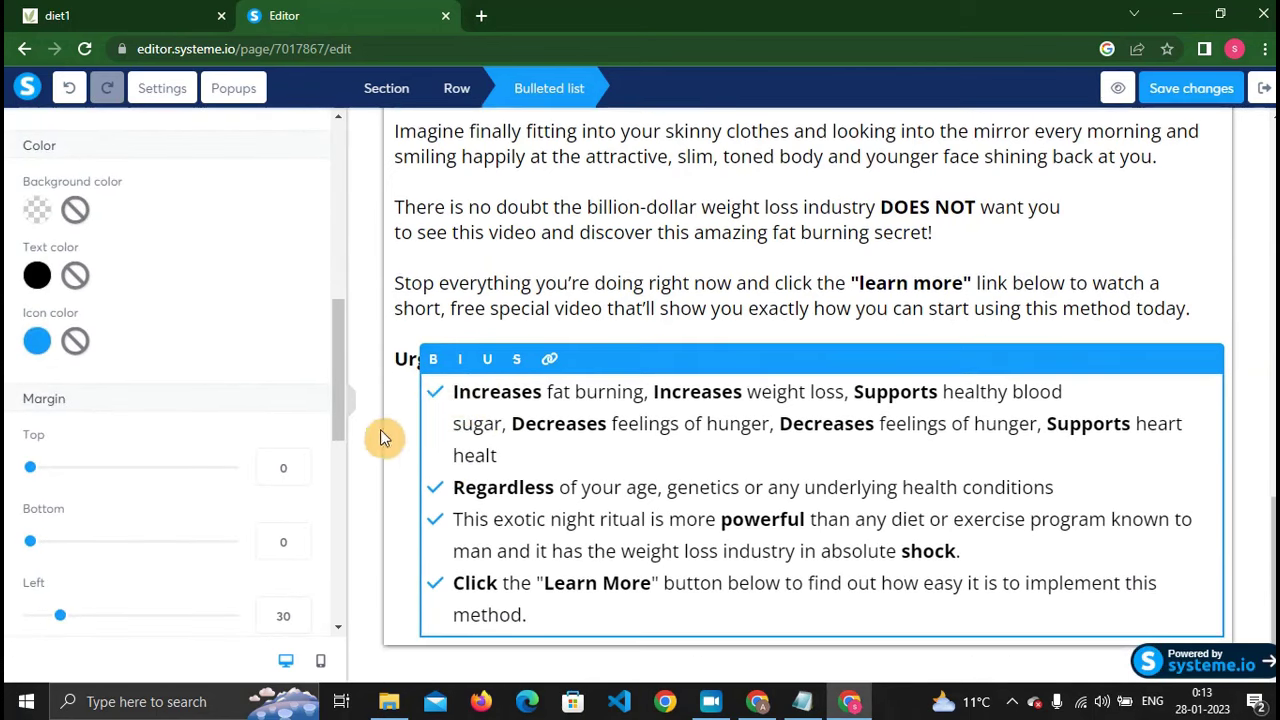
pyautogui.click(12, 12)
pyautogui.click(352, 18)
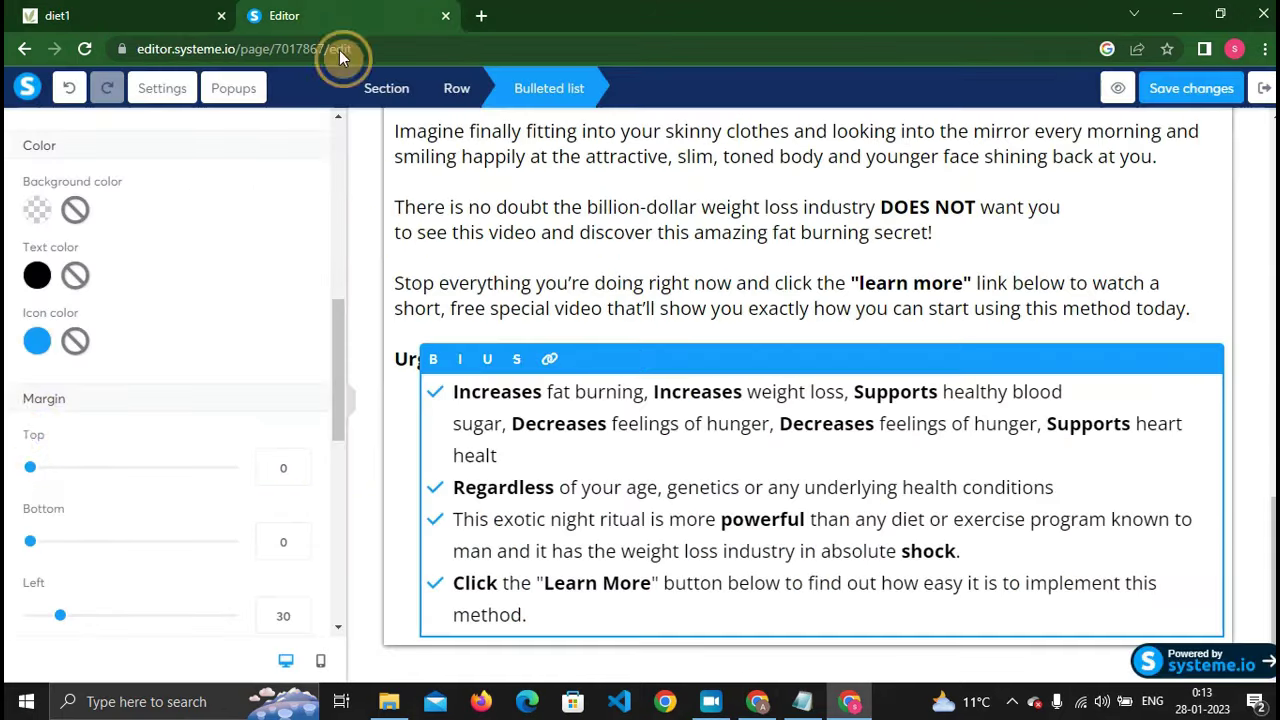
pyautogui.click(35, 344)
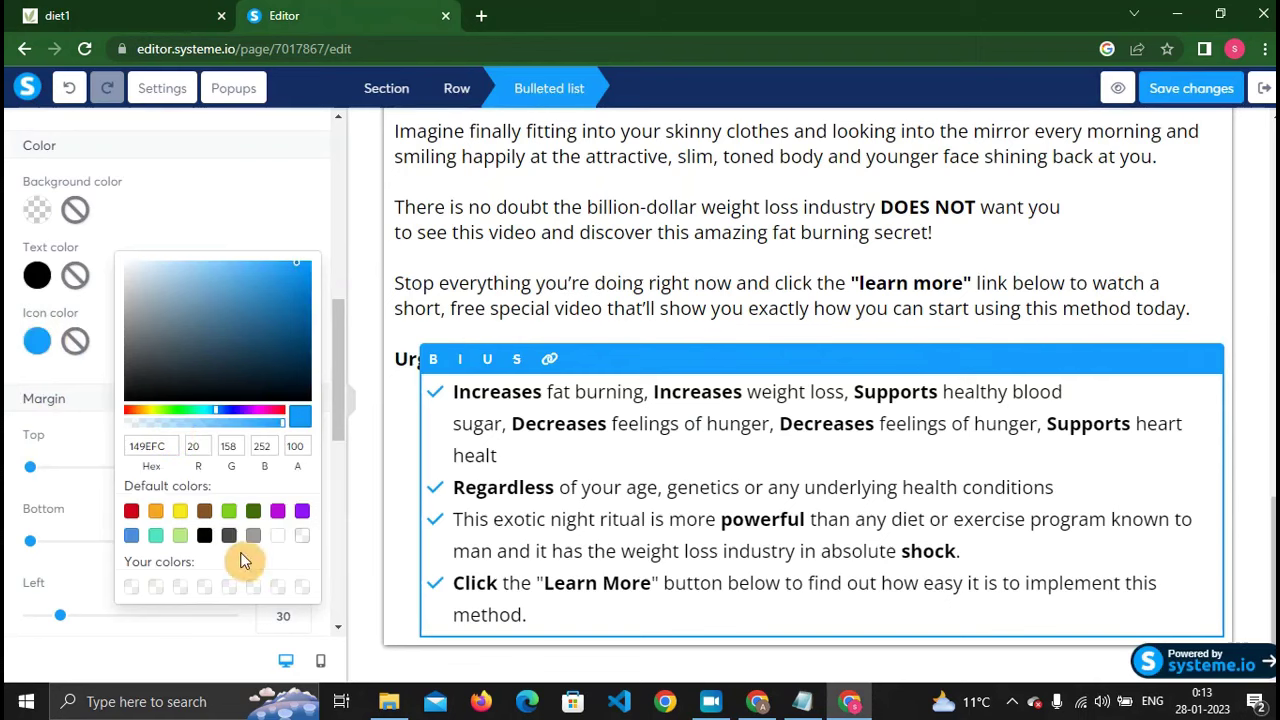
pyautogui.click(205, 540)
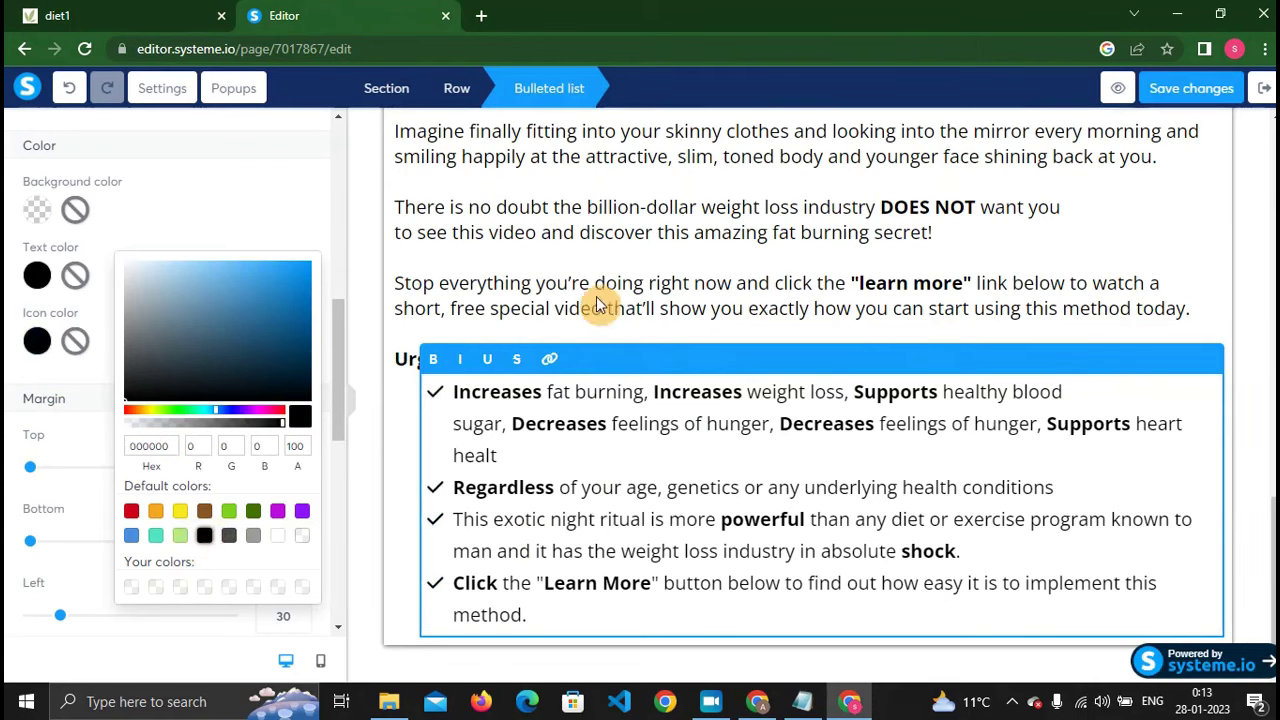
pyautogui.click(508, 285)
# Check the "Learn More >>" link and the disclaimer text below the checklist on diet1.
pyautogui.click(60, 15)
pyautogui.scroll(-3, 160, 322)
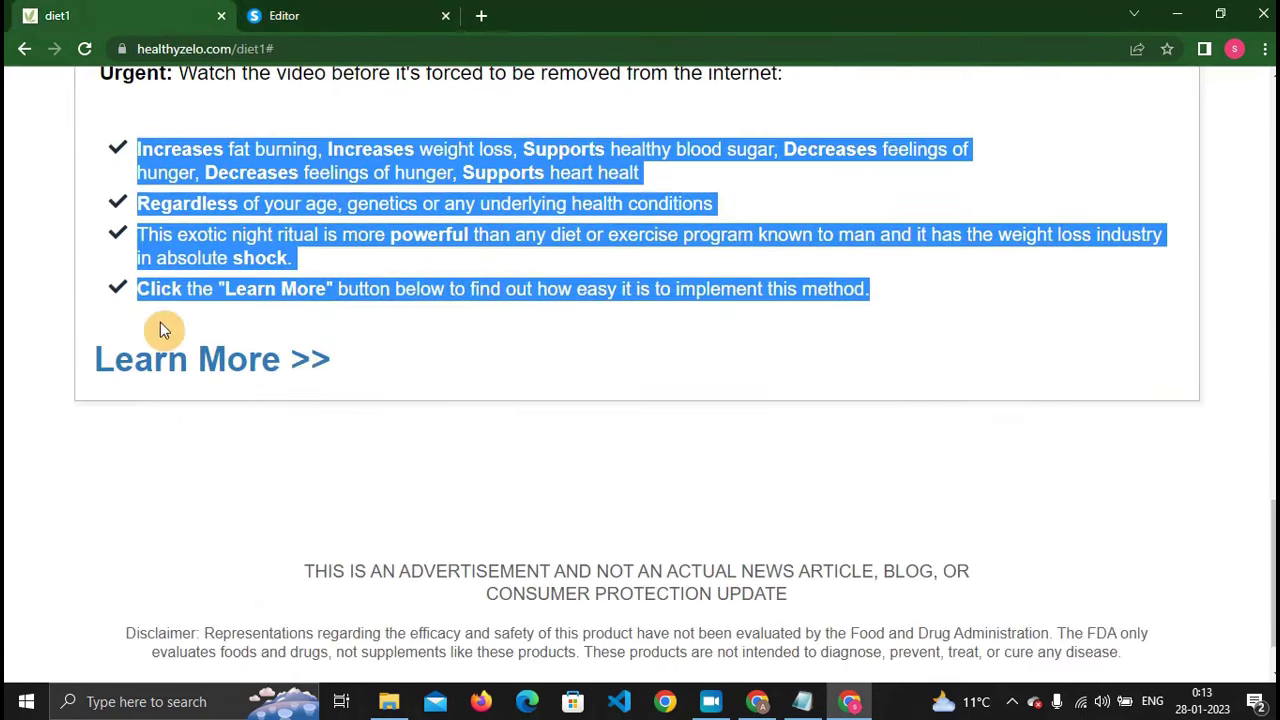
# Add a headline text element directly beneath the checkmark list in the page editor, following the reference page's Learn More line.
pyautogui.click(114, 356)
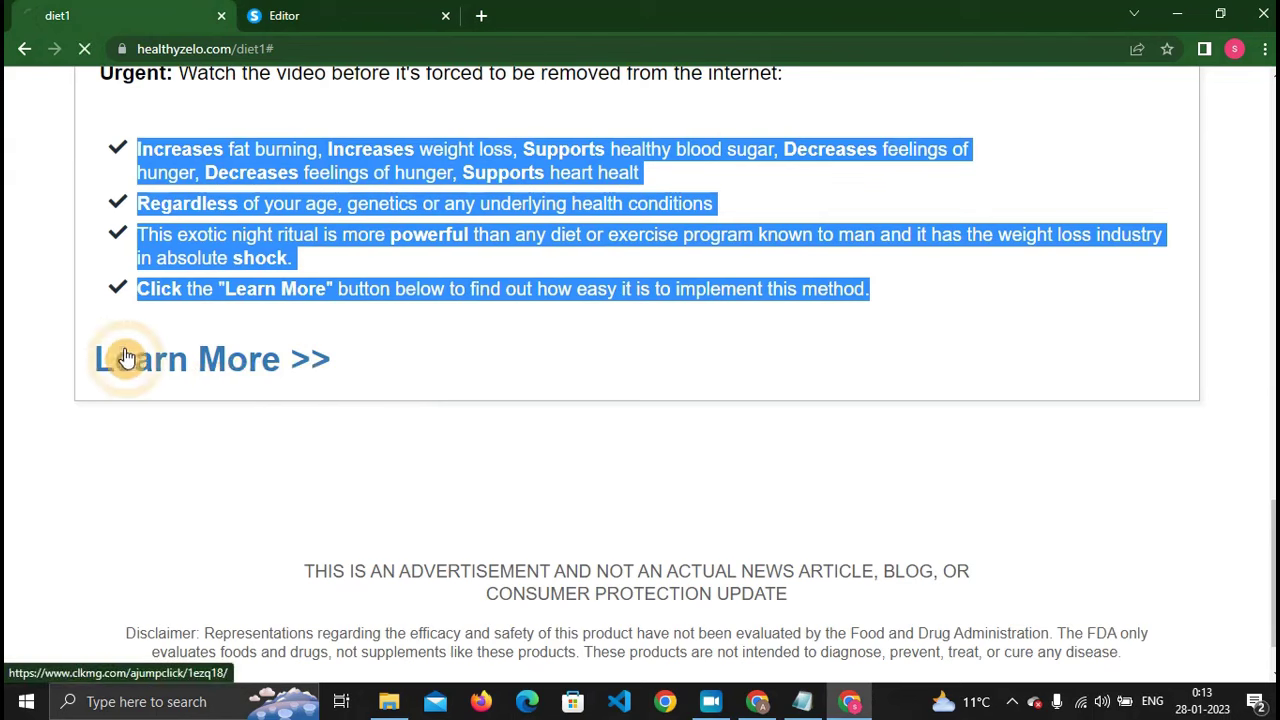
pyautogui.click(330, 15)
pyautogui.click(160, 18)
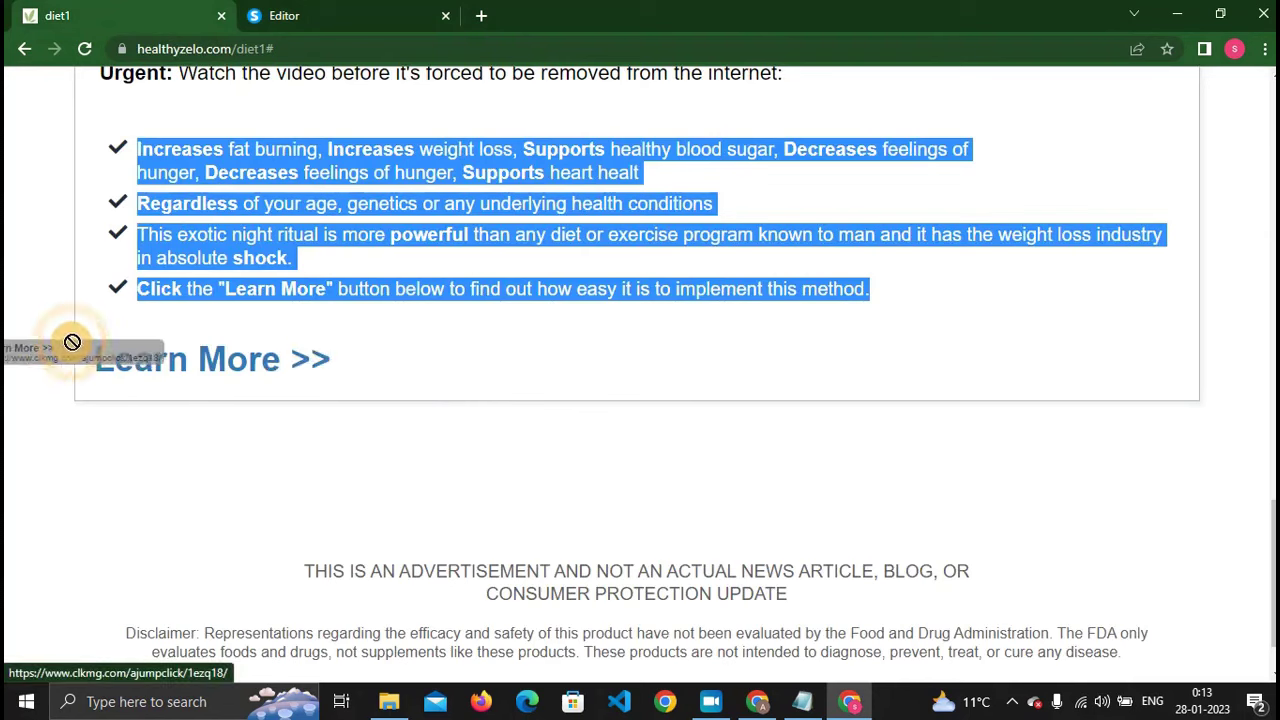
pyautogui.click(350, 18)
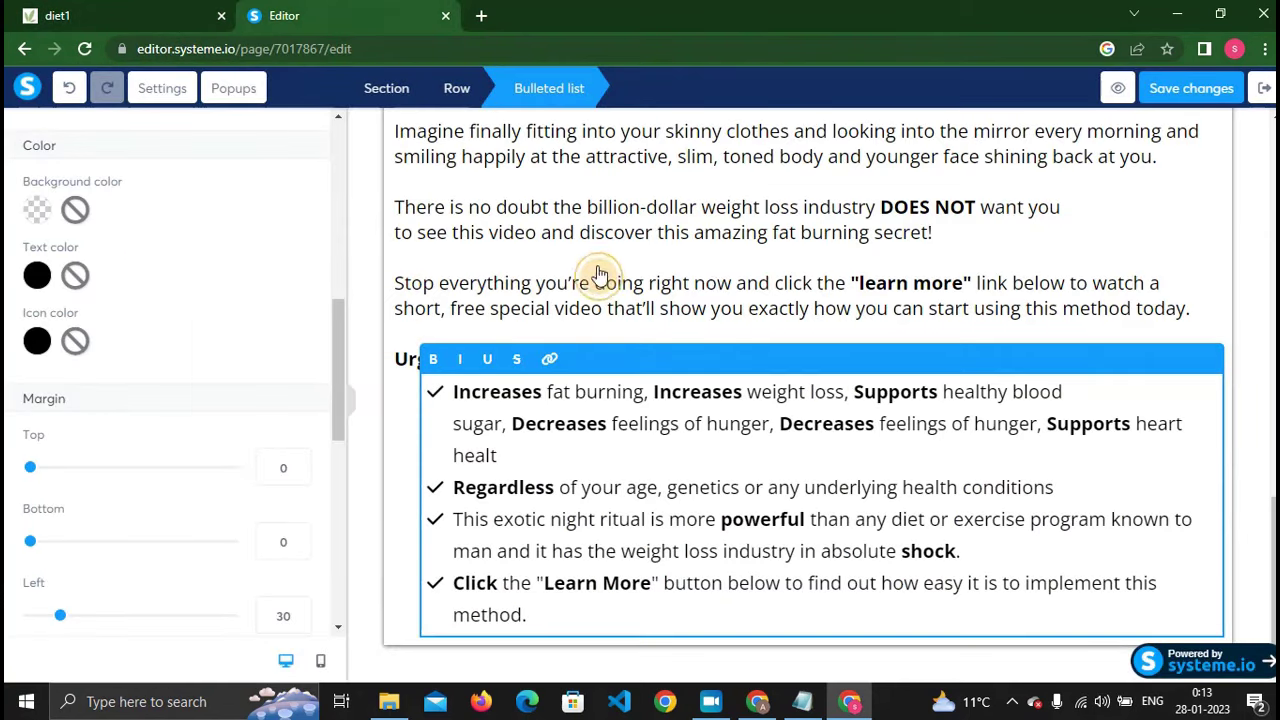
pyautogui.press('Escape')
pyautogui.moveTo(206, 238); pyautogui.dragTo(530, 600)
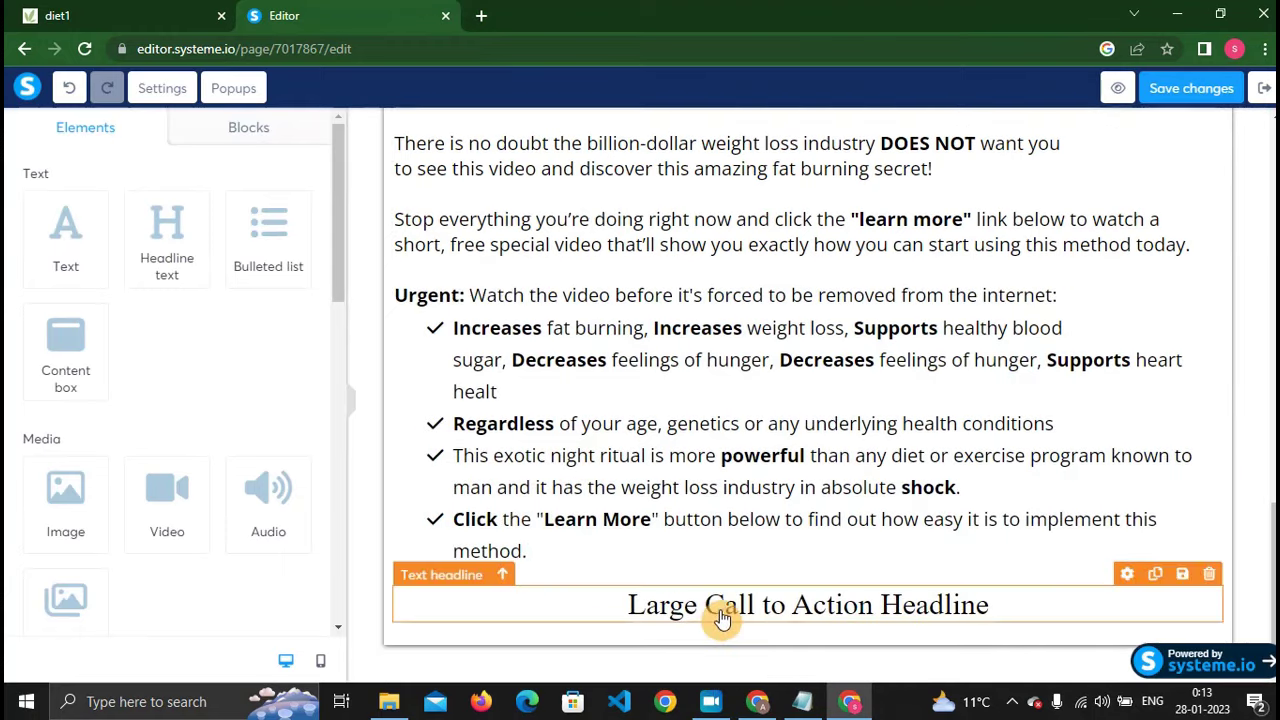
# Set the new headline's font to Open Sans from Google Fonts and align it left.
pyautogui.click(568, 609)
pyautogui.click(114, 397)
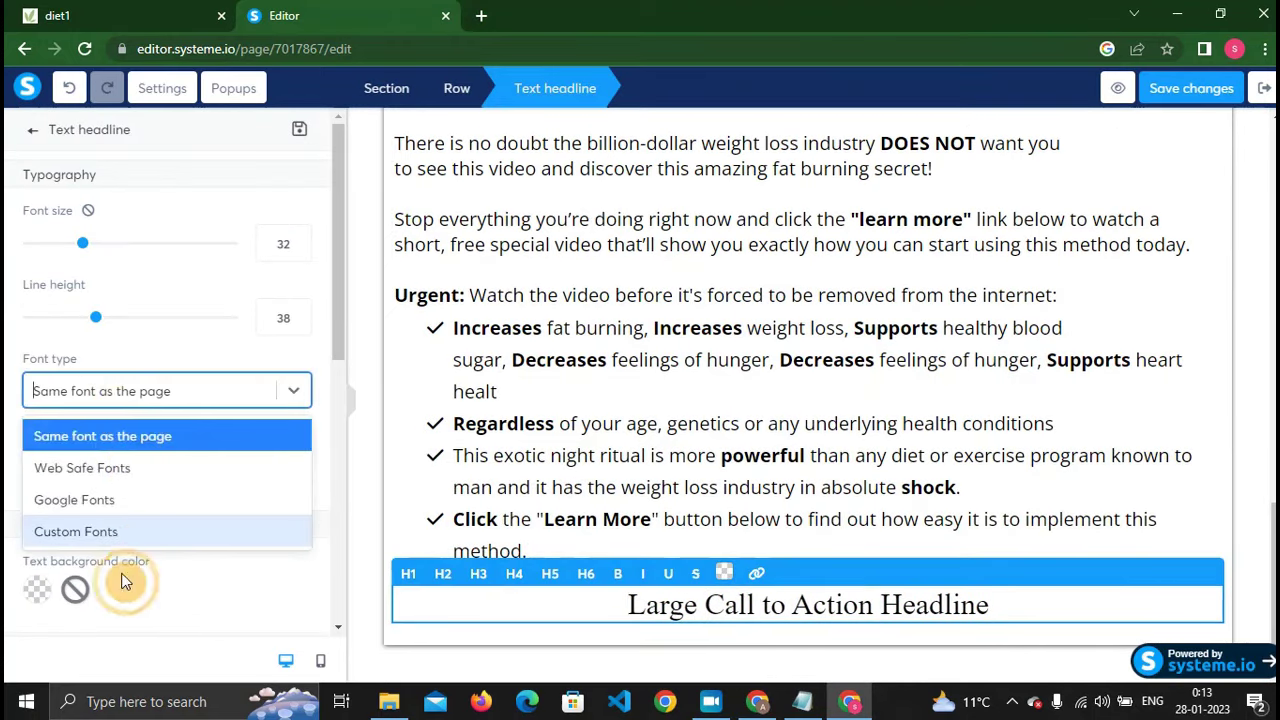
pyautogui.click(135, 505)
pyautogui.click(135, 449)
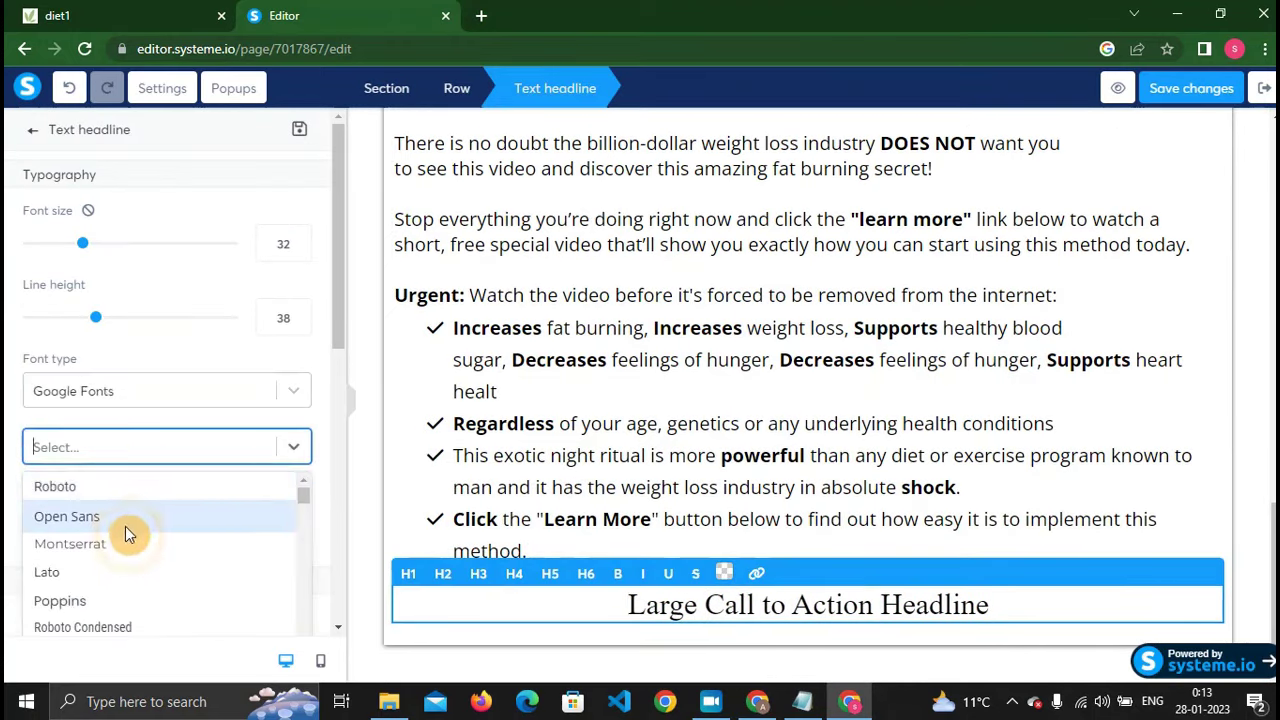
pyautogui.click(126, 527)
pyautogui.scroll(-4, 188, 529)
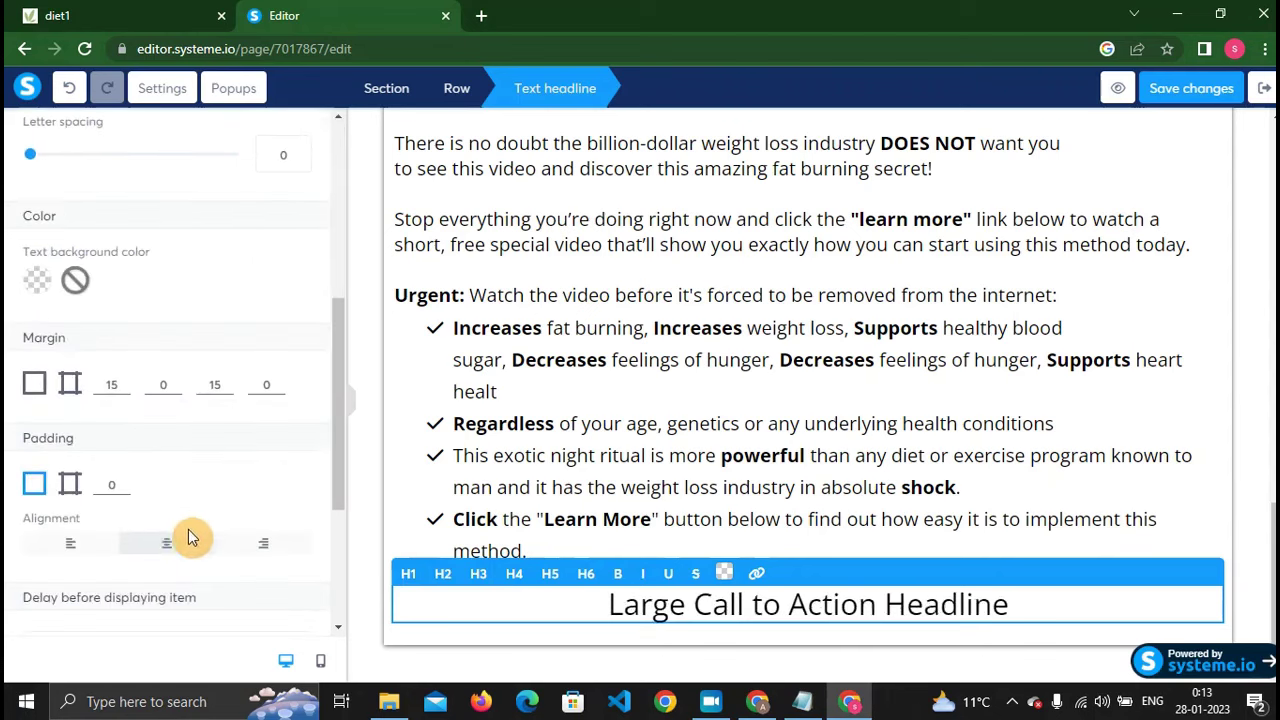
pyautogui.click(57, 543)
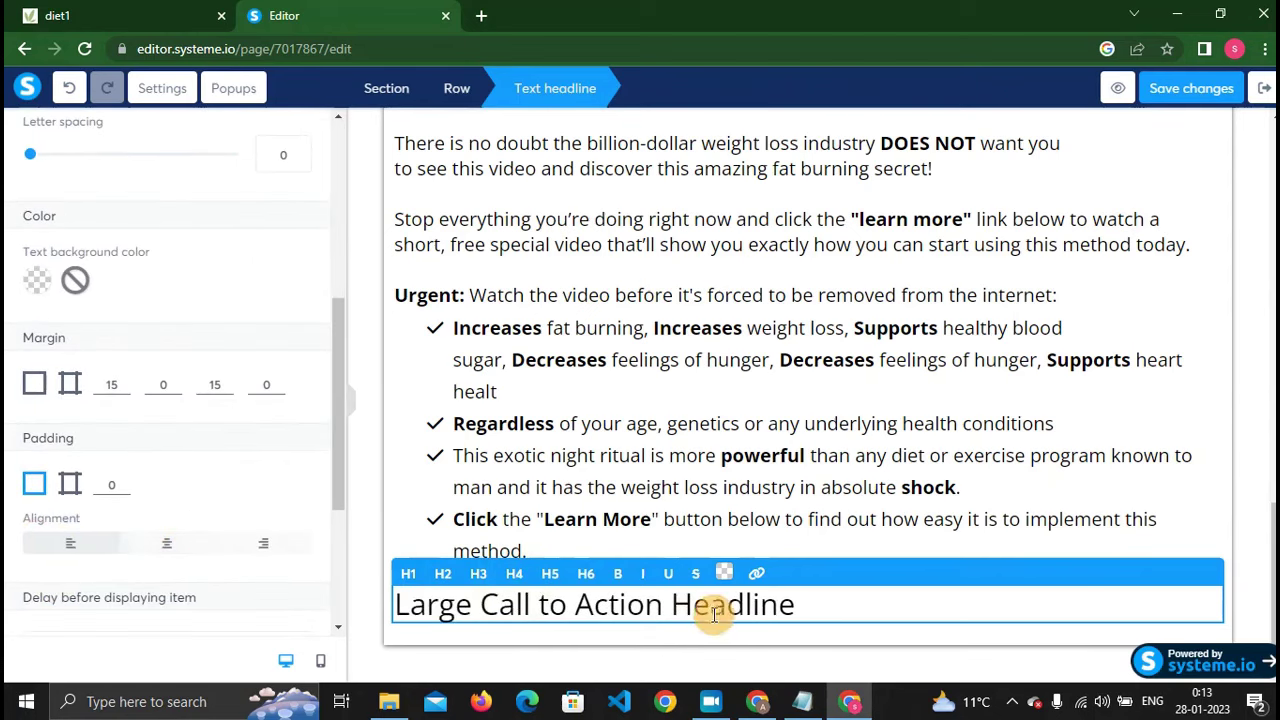
# Append ">>" to the headline beneath the checkmark list, matching the reference page's Learn More link.
pyautogui.click(90, 30)
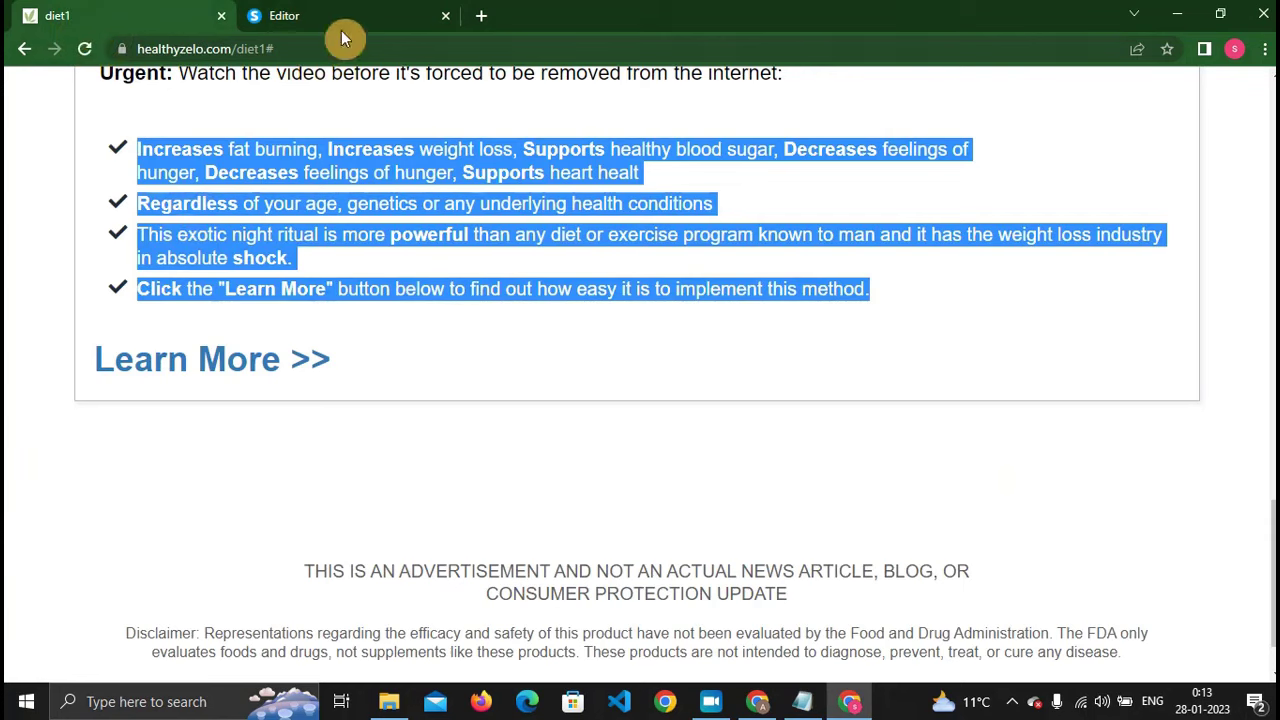
pyautogui.click(300, 16)
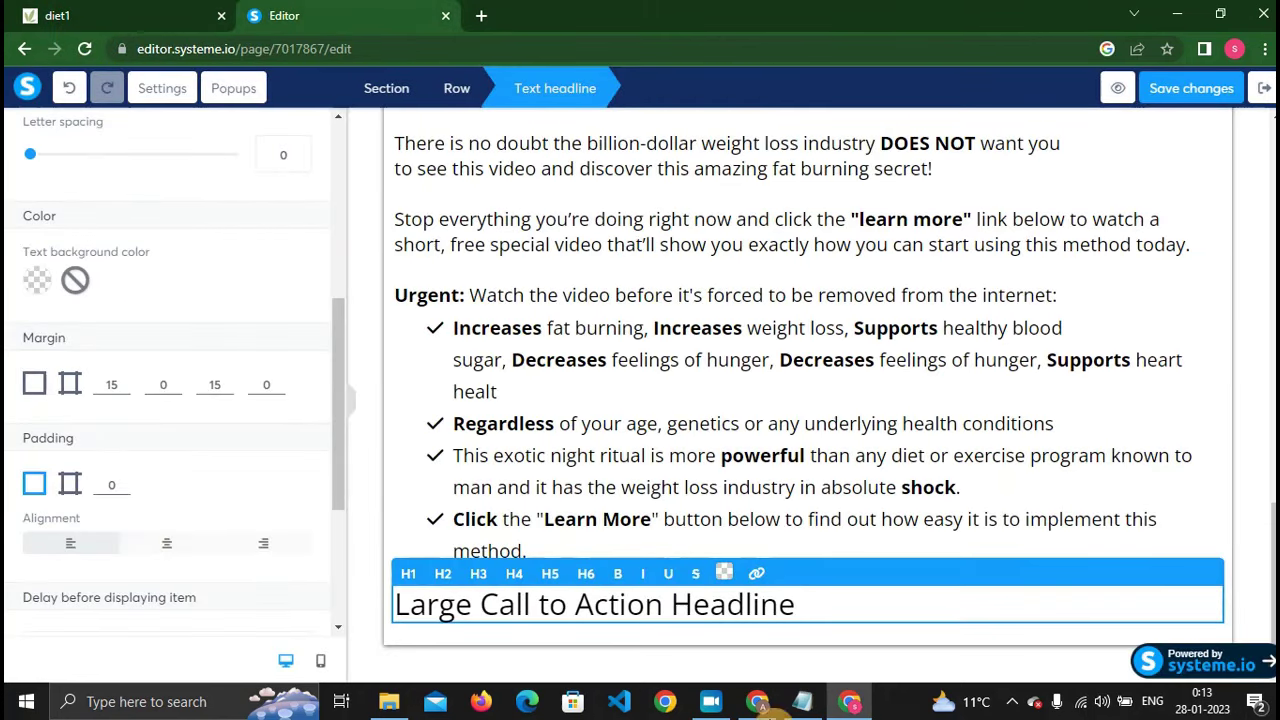
pyautogui.click(868, 605)
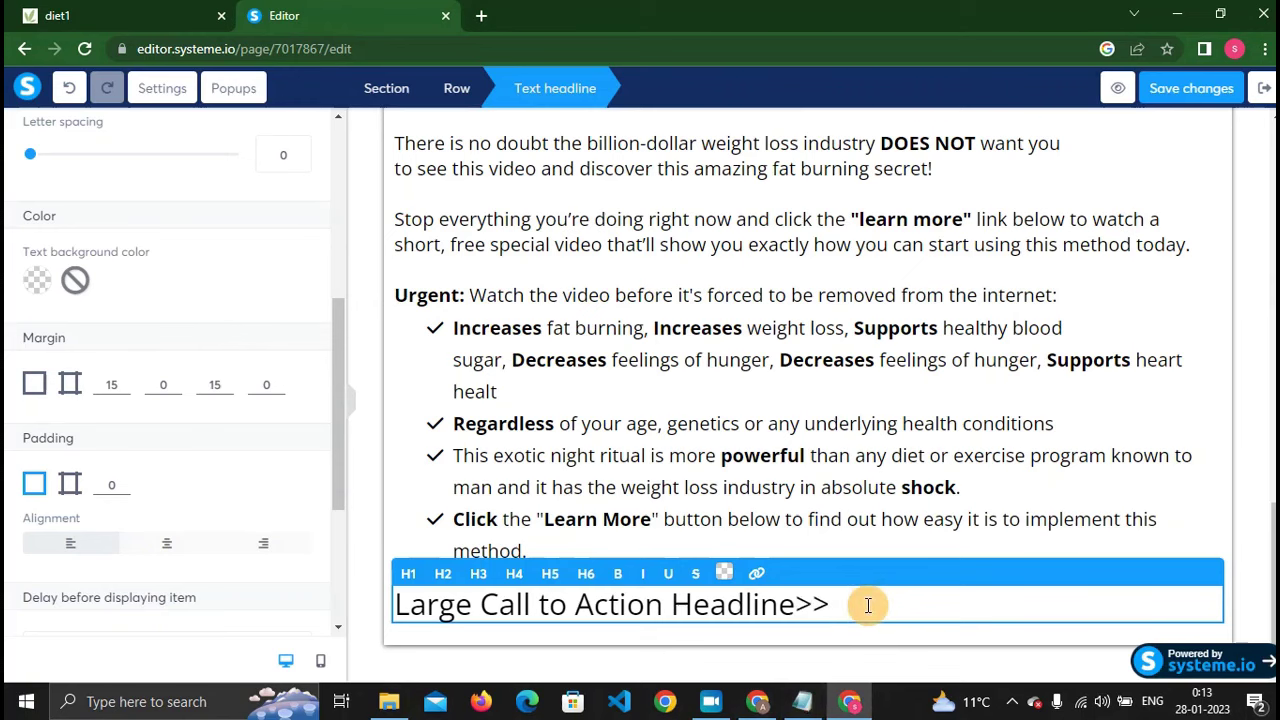
pyautogui.click(130, 14)
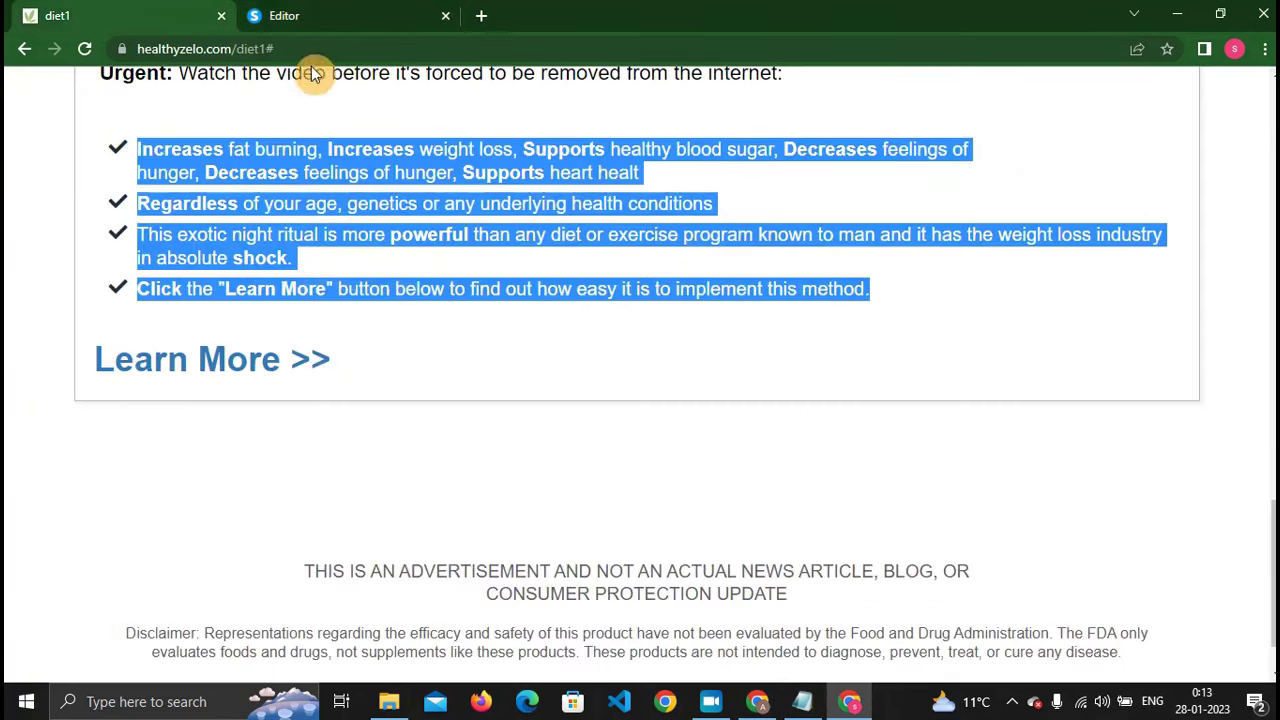
pyautogui.click(310, 16)
# Increase the checkmark list's top margin to separate it from the "Urgent" line above.
pyautogui.scroll(4, 737, 380)
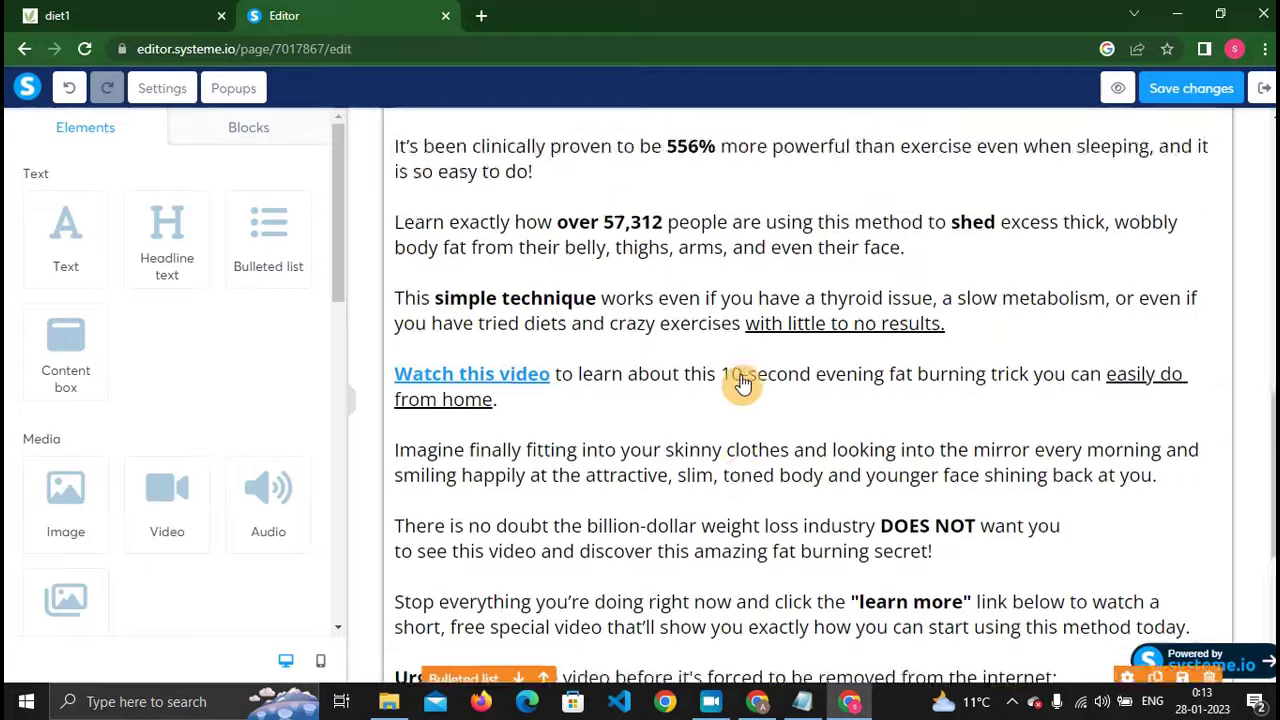
pyautogui.scroll(-4, 700, 410)
pyautogui.click(444, 358)
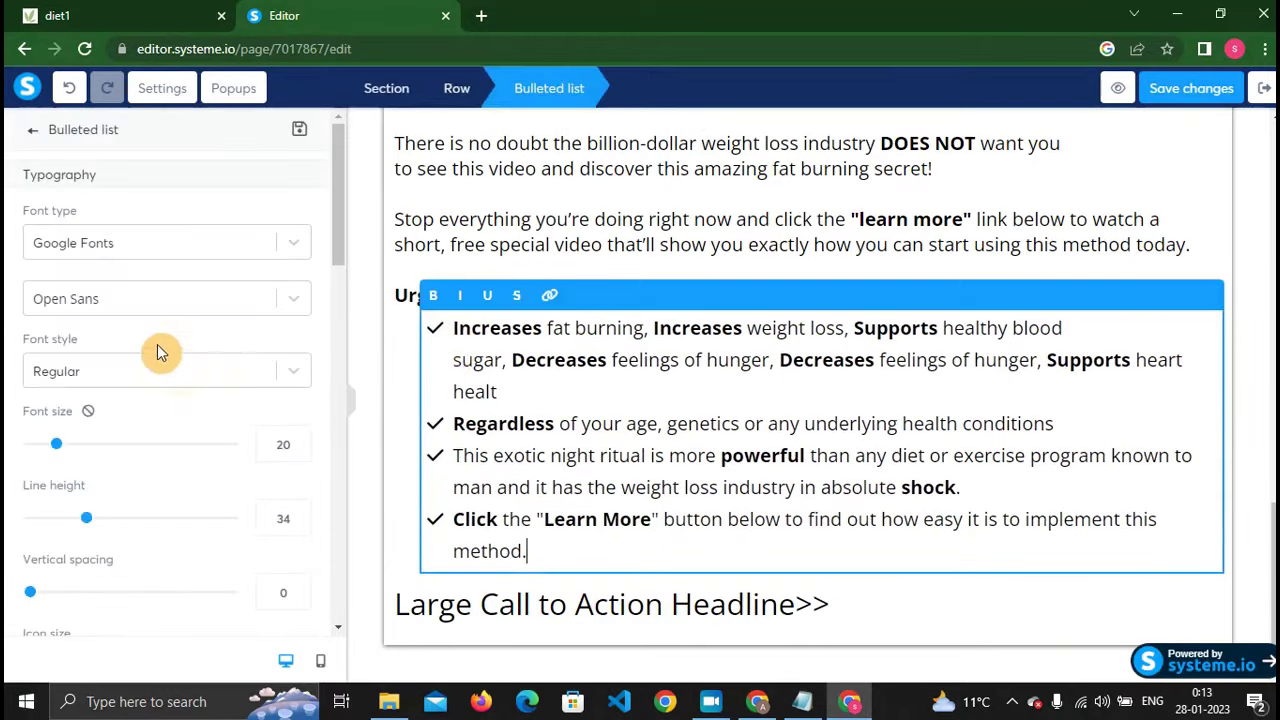
pyautogui.scroll(-8, 96, 326)
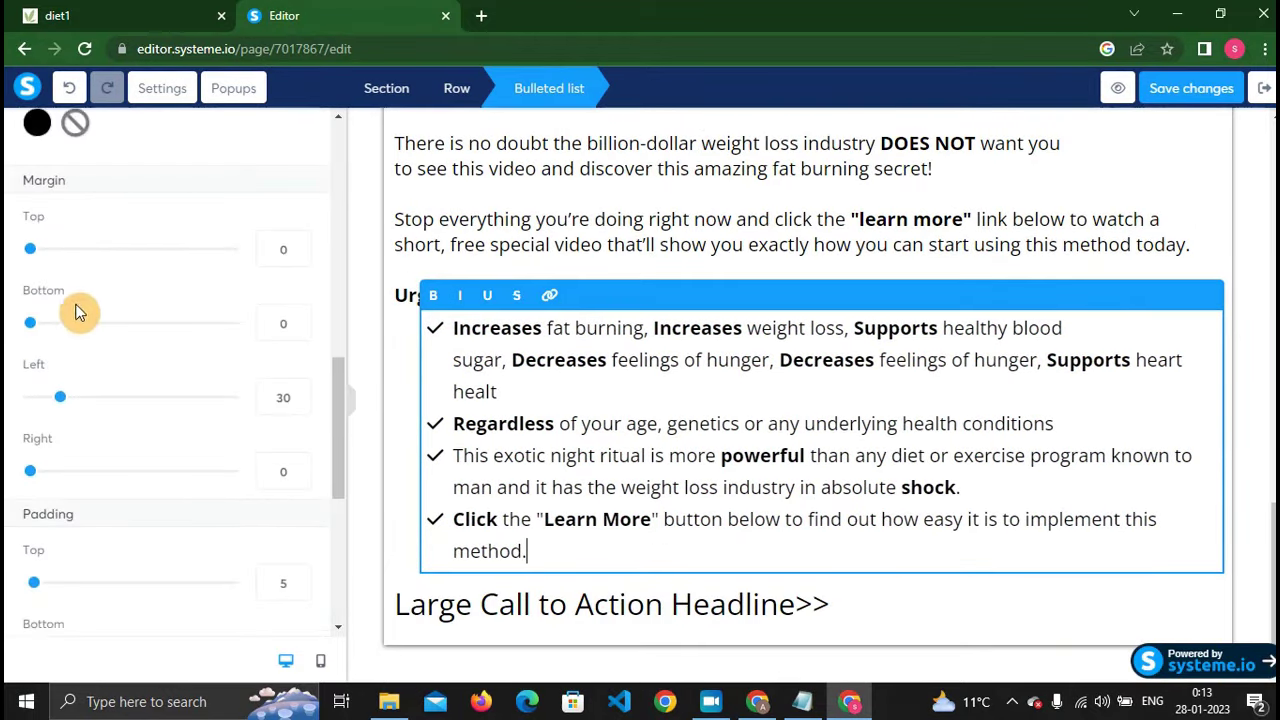
pyautogui.scroll(-5, 79, 300)
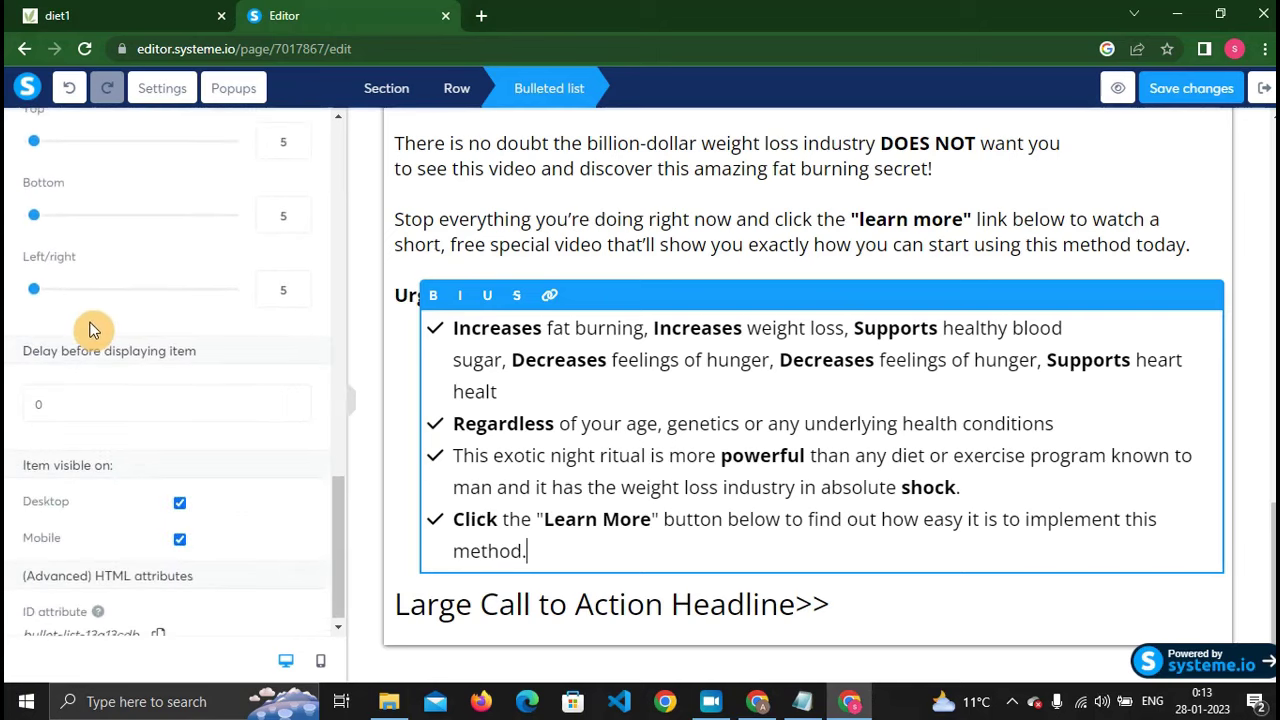
pyautogui.scroll(9, 90, 320)
pyautogui.scroll(6, 93, 325)
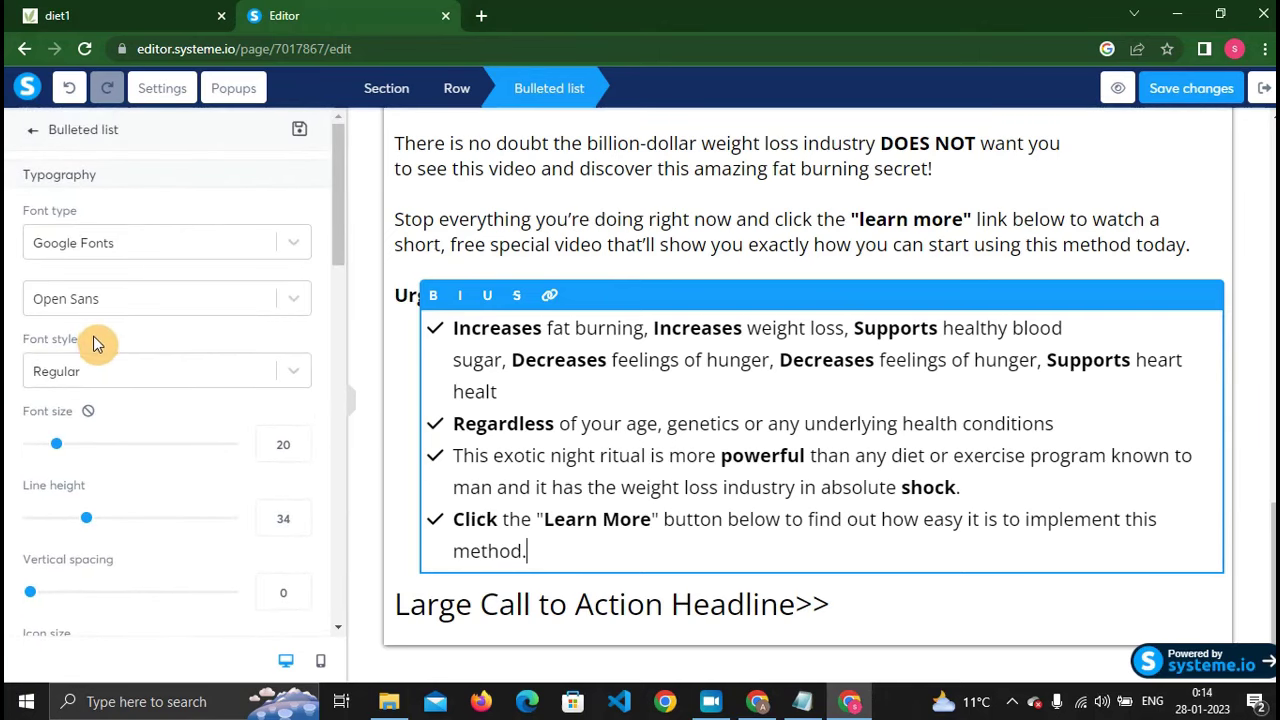
pyautogui.scroll(-6, 93, 336)
pyautogui.scroll(4, 93, 343)
pyautogui.scroll(-6, 93, 343)
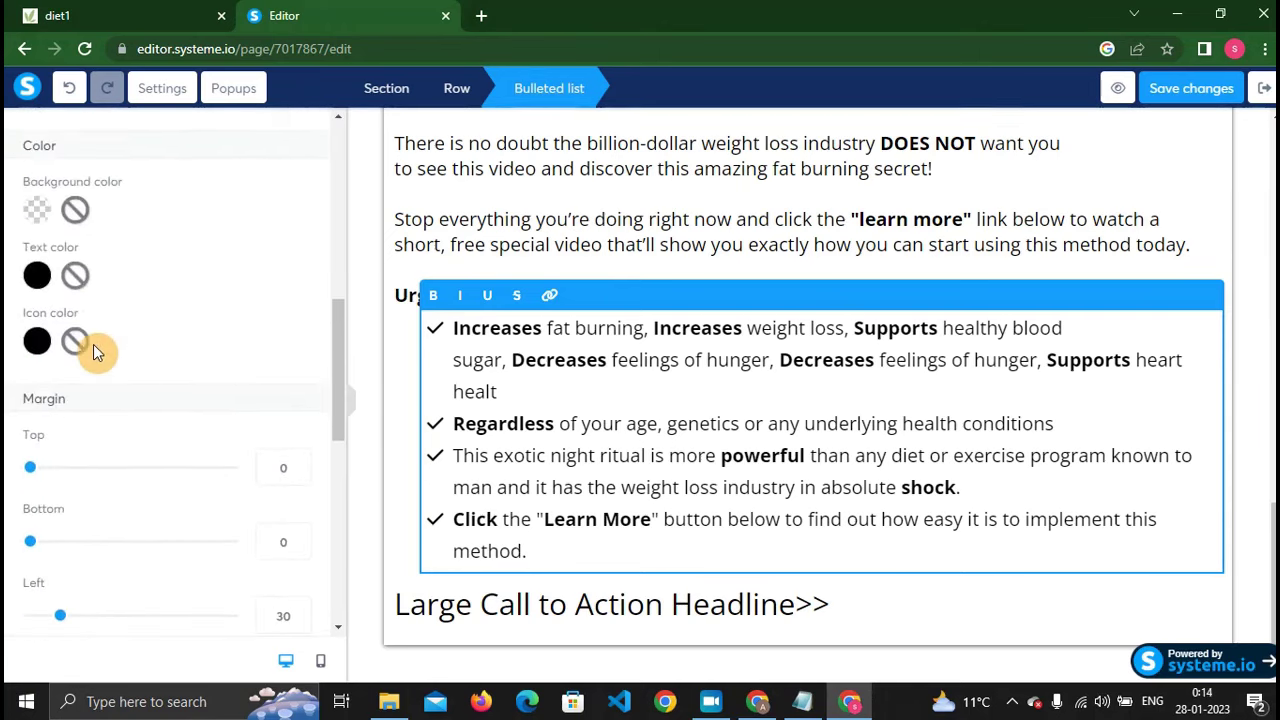
pyautogui.moveTo(33, 469); pyautogui.dragTo(68, 470)
pyautogui.click(571, 291)
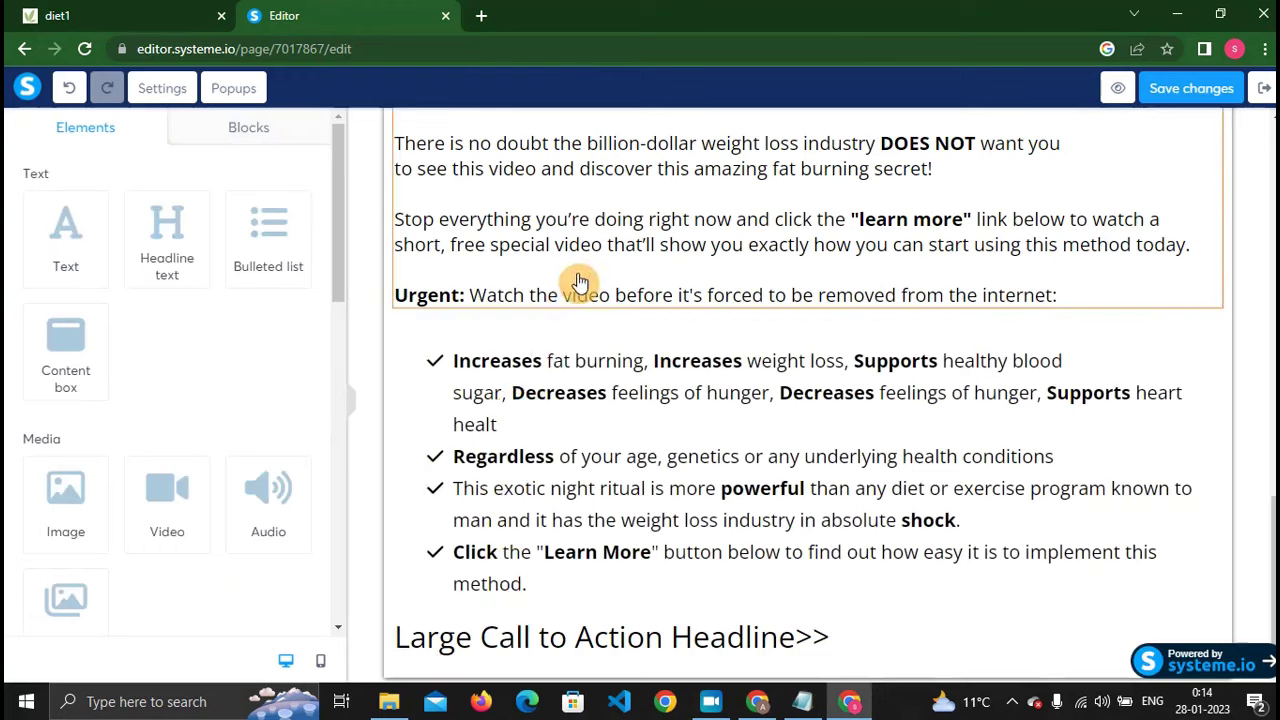
pyautogui.scroll(6, 580, 286)
pyautogui.scroll(4, 579, 283)
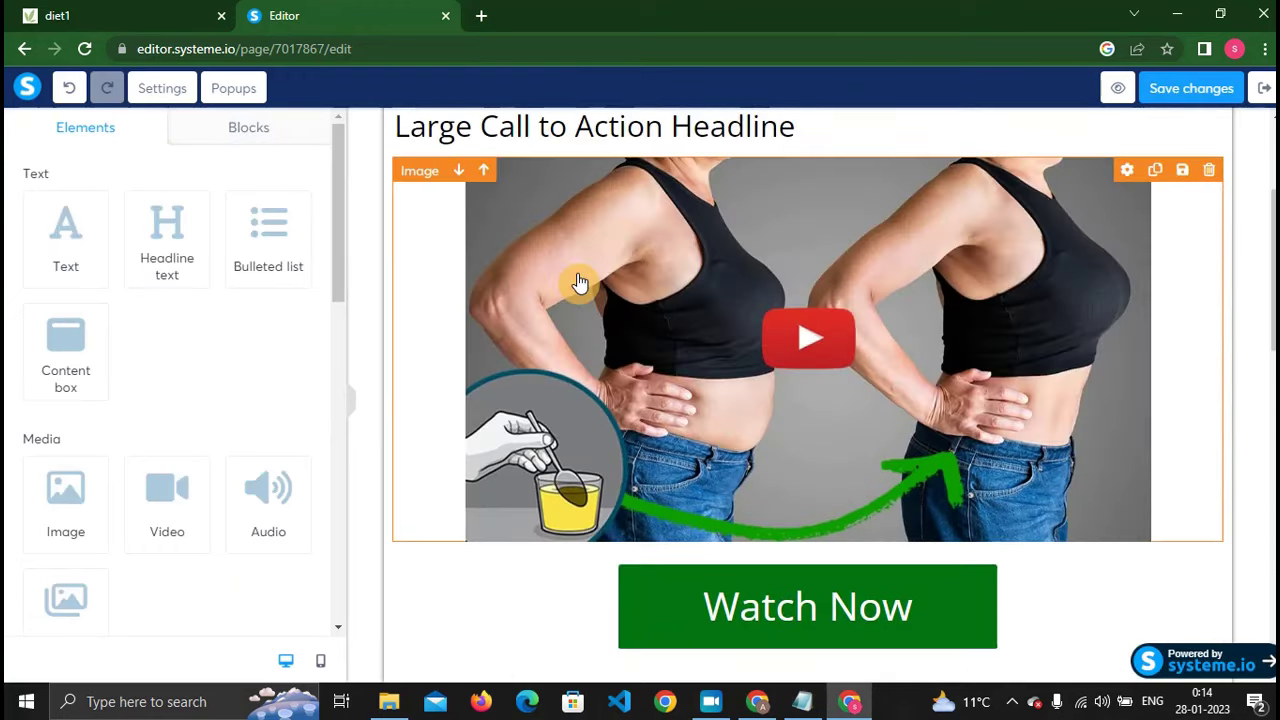
pyautogui.scroll(3, 579, 283)
pyautogui.scroll(-8, 580, 285)
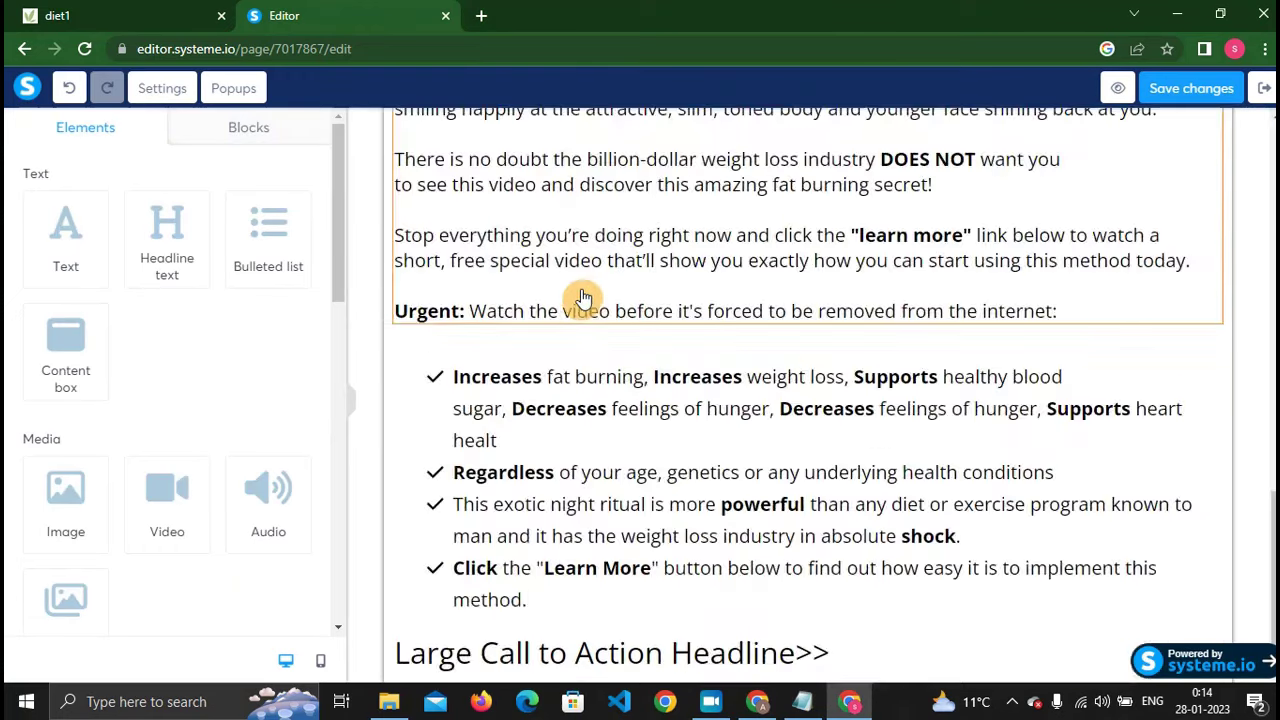
pyautogui.scroll(8, 611, 383)
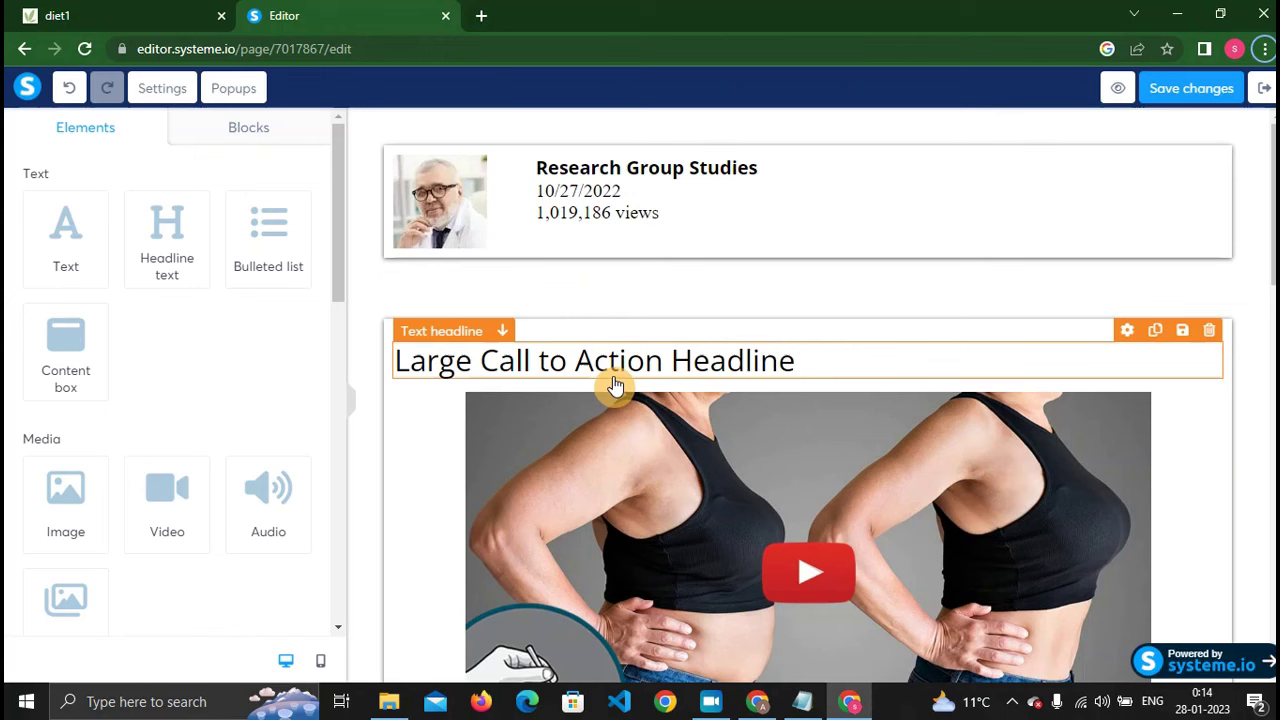
# Switch to Notepad and copy the ClickBank affiliate link for the alpilean offer from the first line.
pyautogui.click(802, 701)
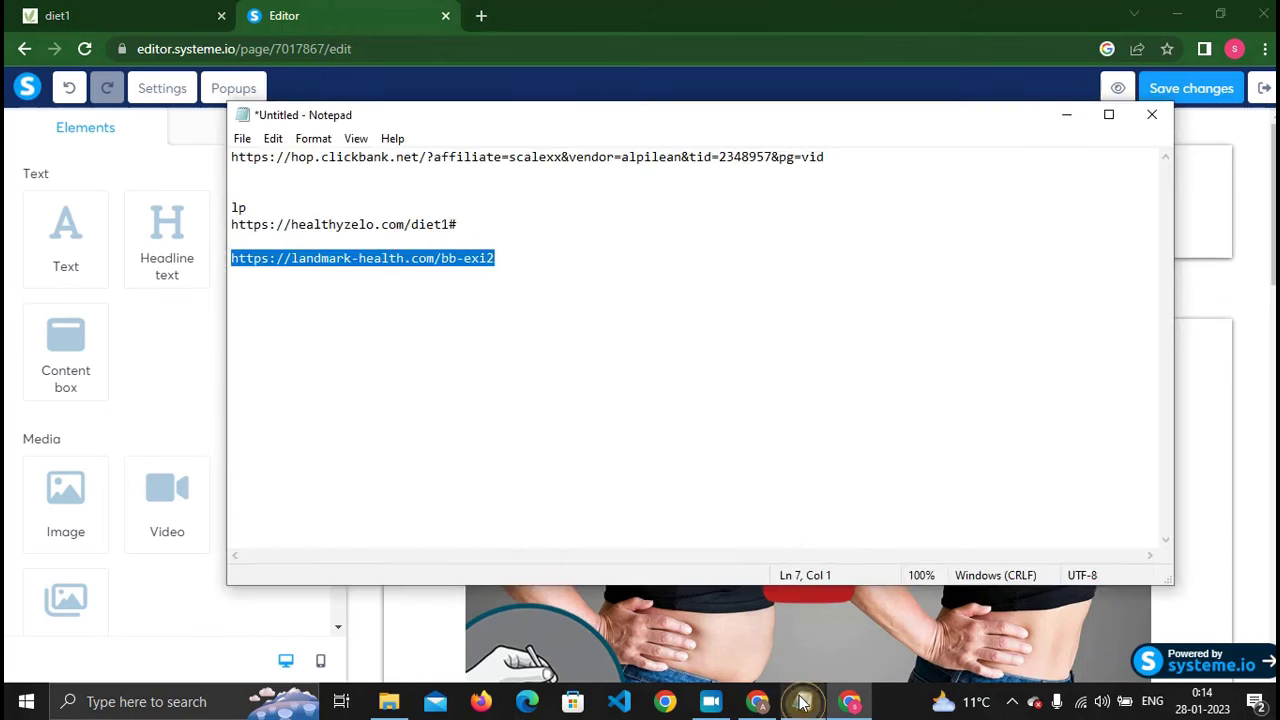
pyautogui.moveTo(826, 157); pyautogui.dragTo(211, 157)
pyautogui.rightClick(329, 160)
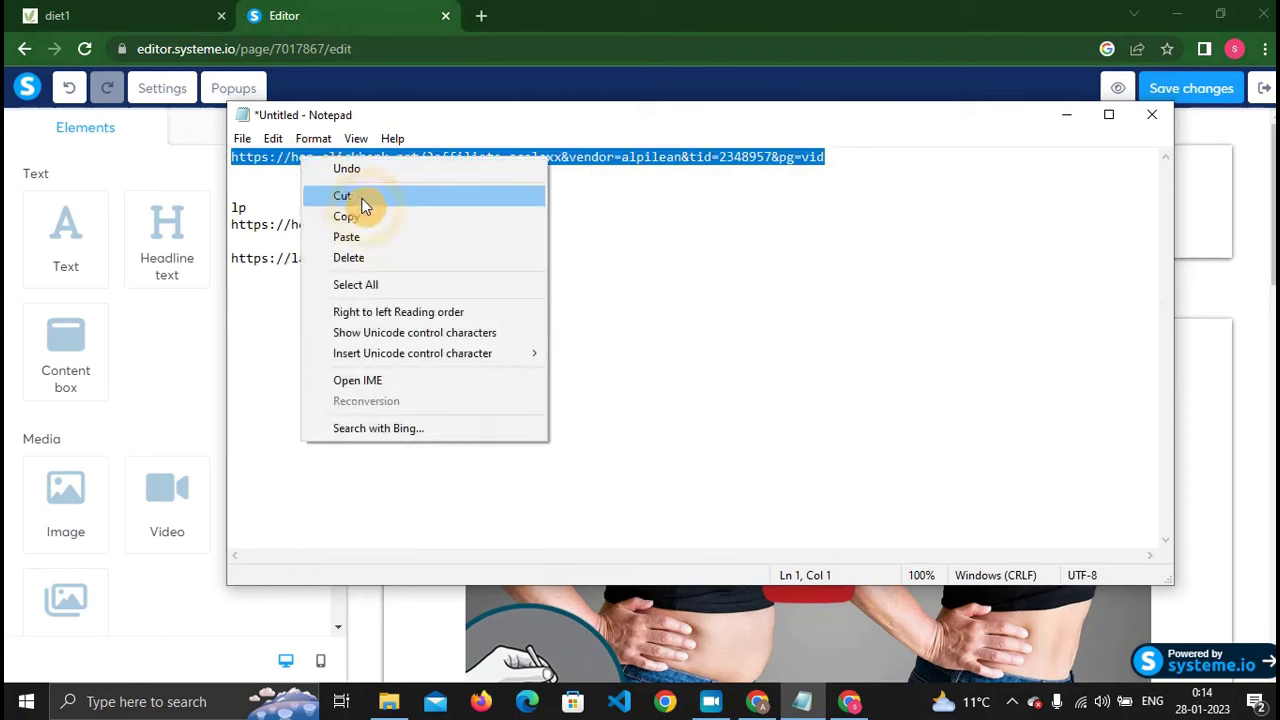
pyautogui.click(367, 219)
pyautogui.click(1065, 114)
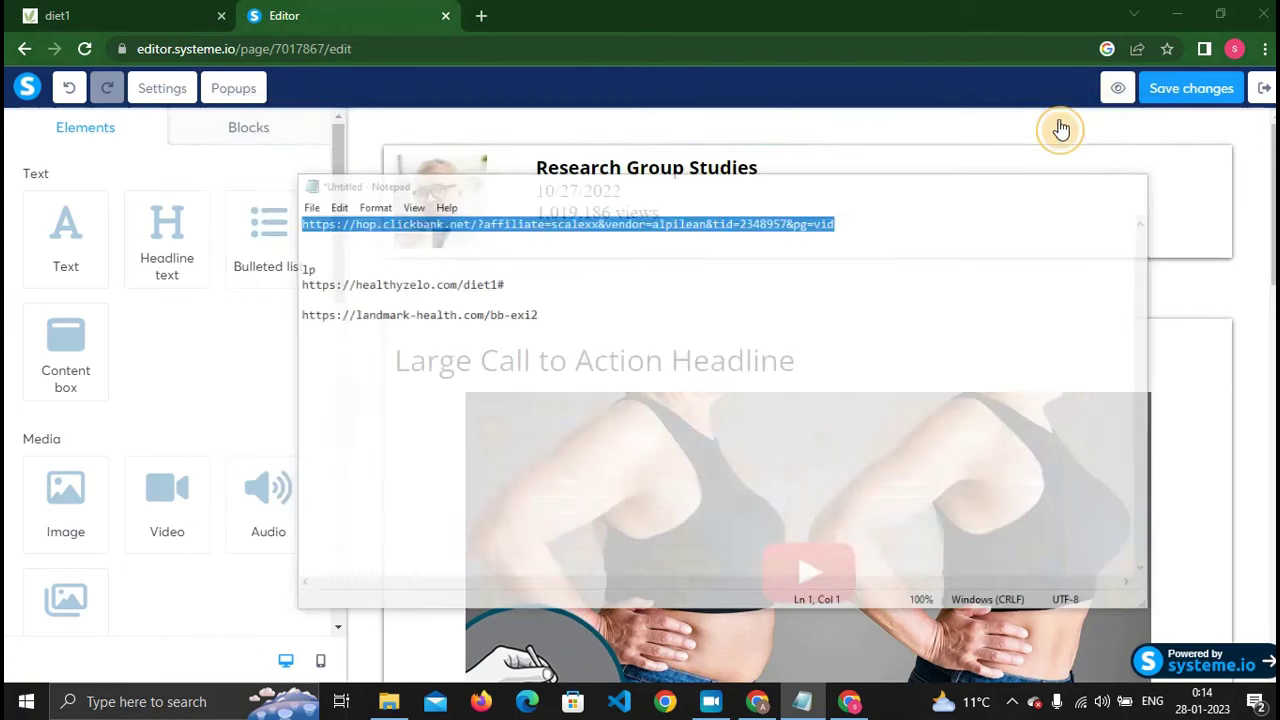
# Open the copied affiliate link in a new browser tab, view the offer page, and close it.
pyautogui.click(481, 16)
pyautogui.hotkey('ctrl', 'v')
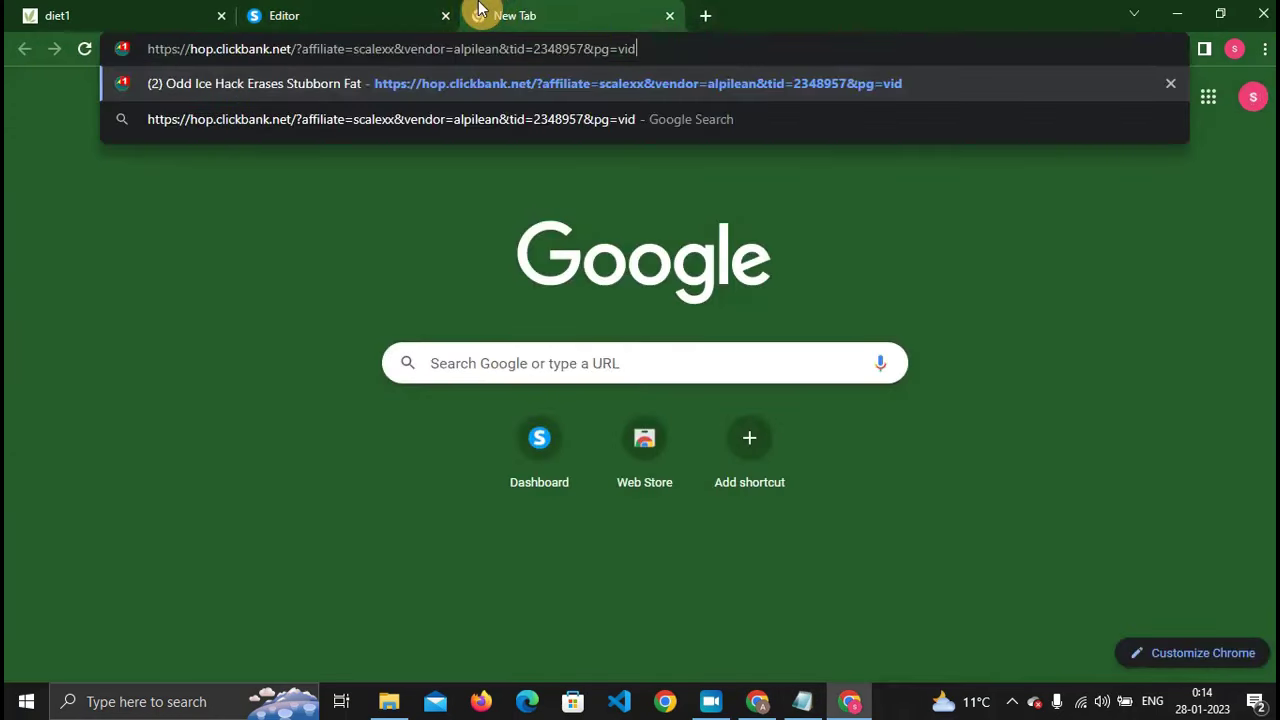
pyautogui.press('Return')
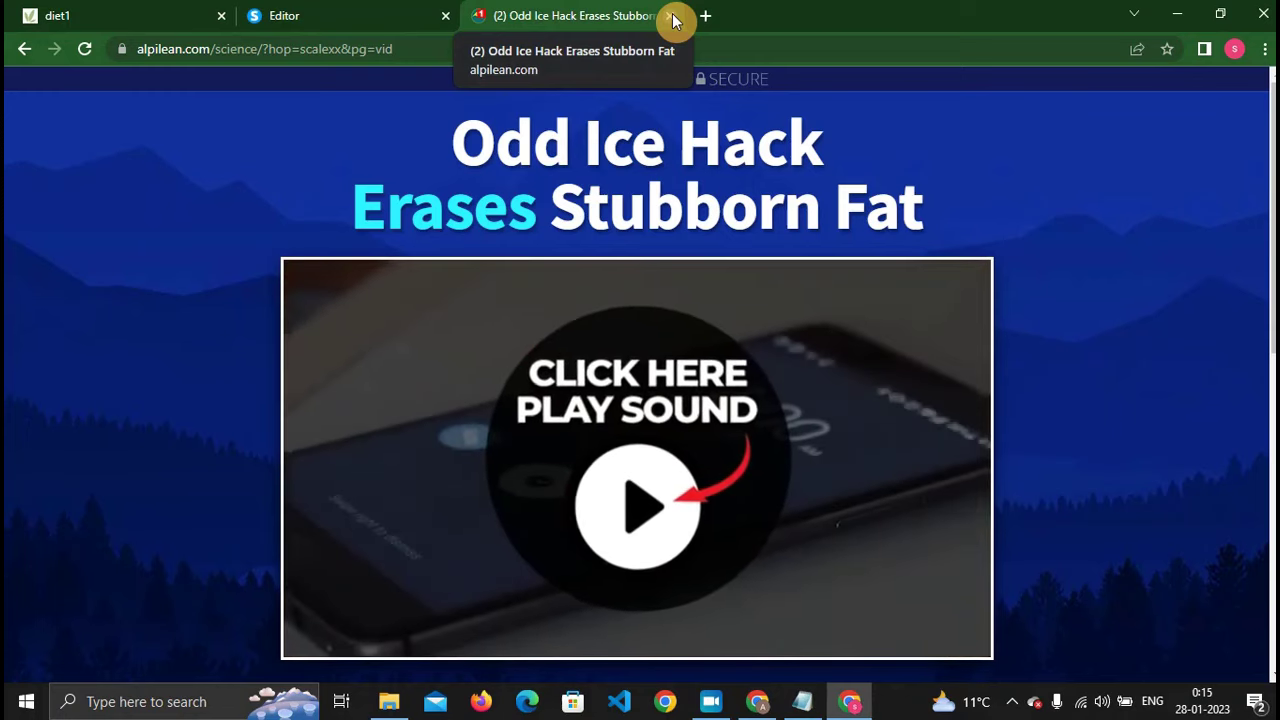
pyautogui.click(672, 18)
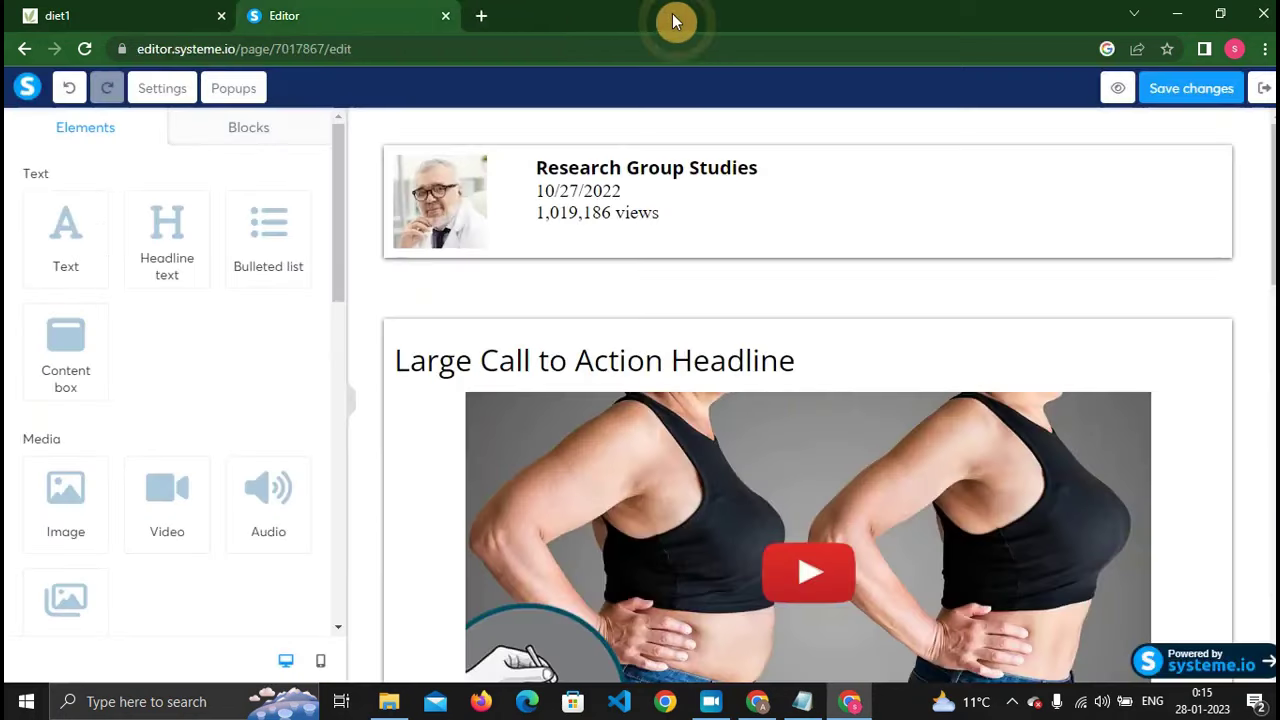
# Search Google for "bitly" in a new tab and open the Bitly website.
pyautogui.click(482, 15)
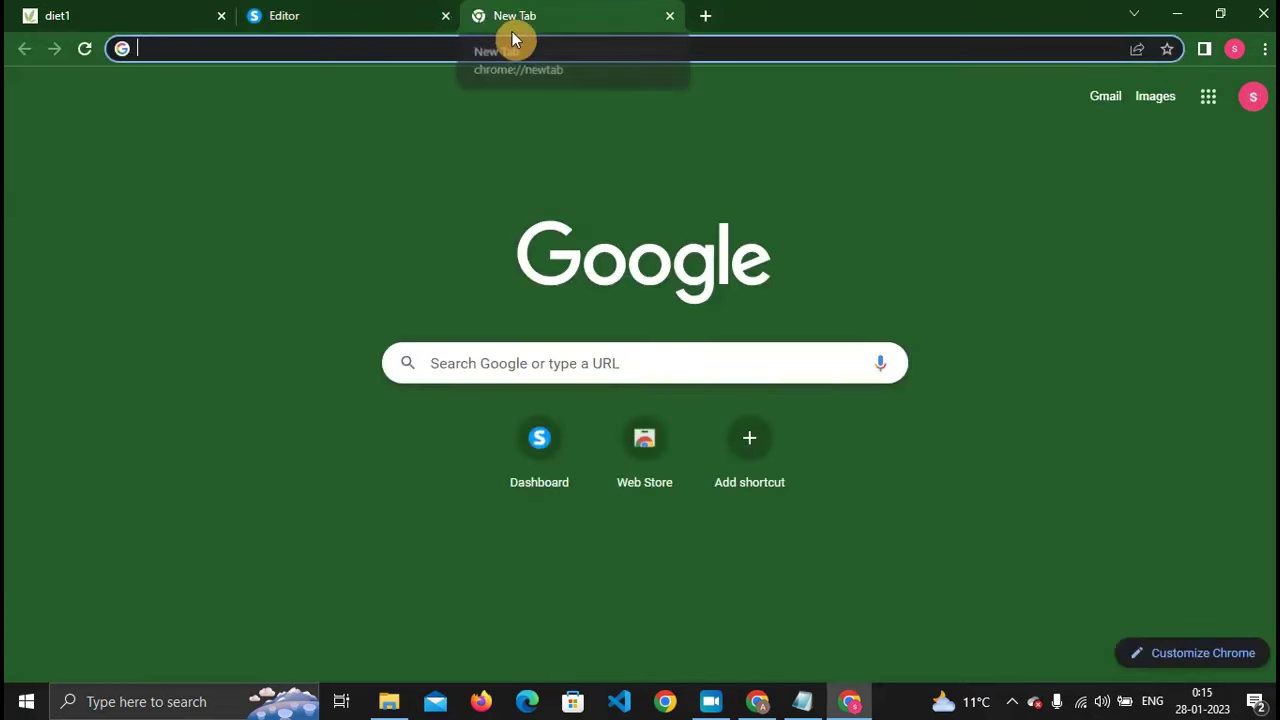
pyautogui.write('bitly')
pyautogui.press('Return')
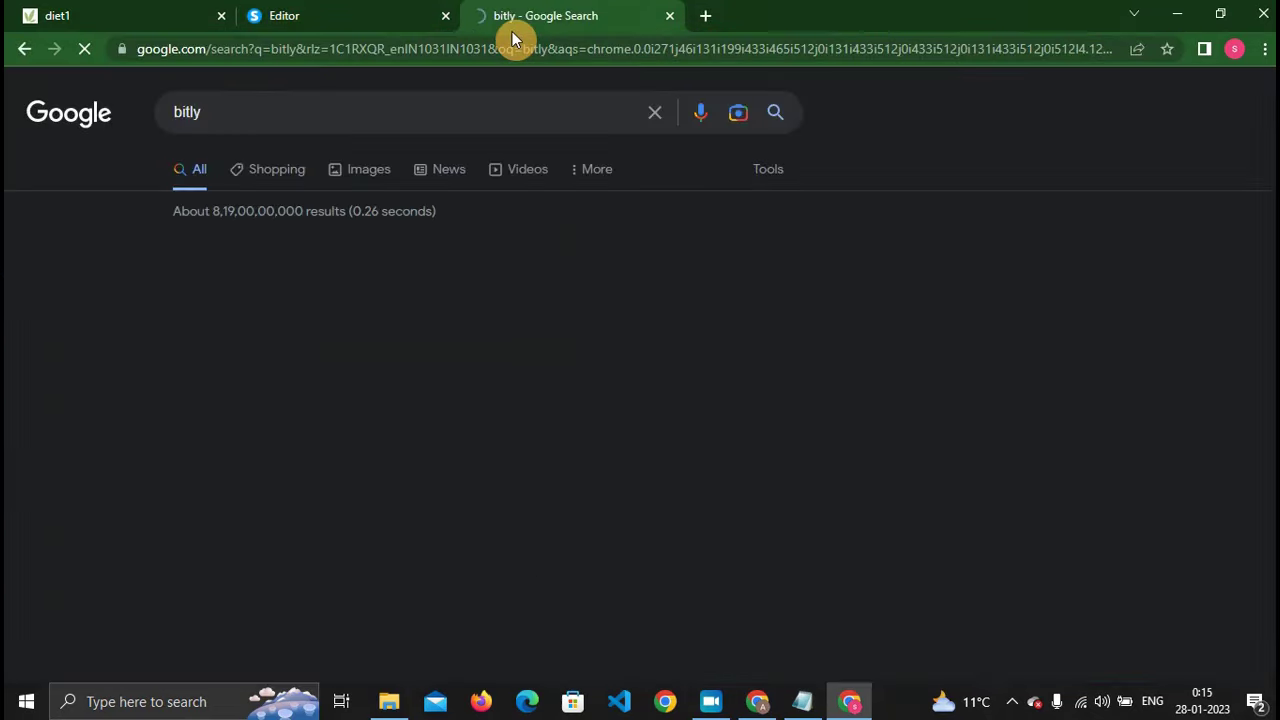
pyautogui.click(466, 286)
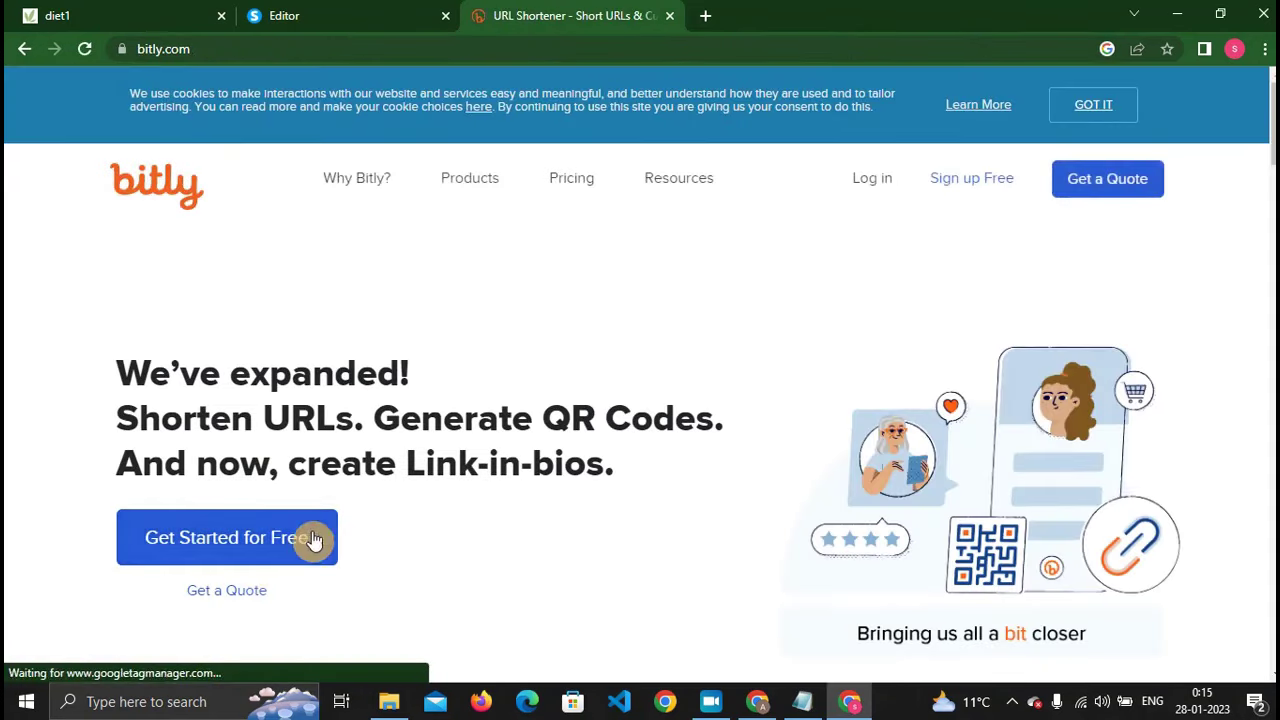
# Select Bitly's Free plan at $0/month and start signing up with a Google account.
pyautogui.click(313, 540)
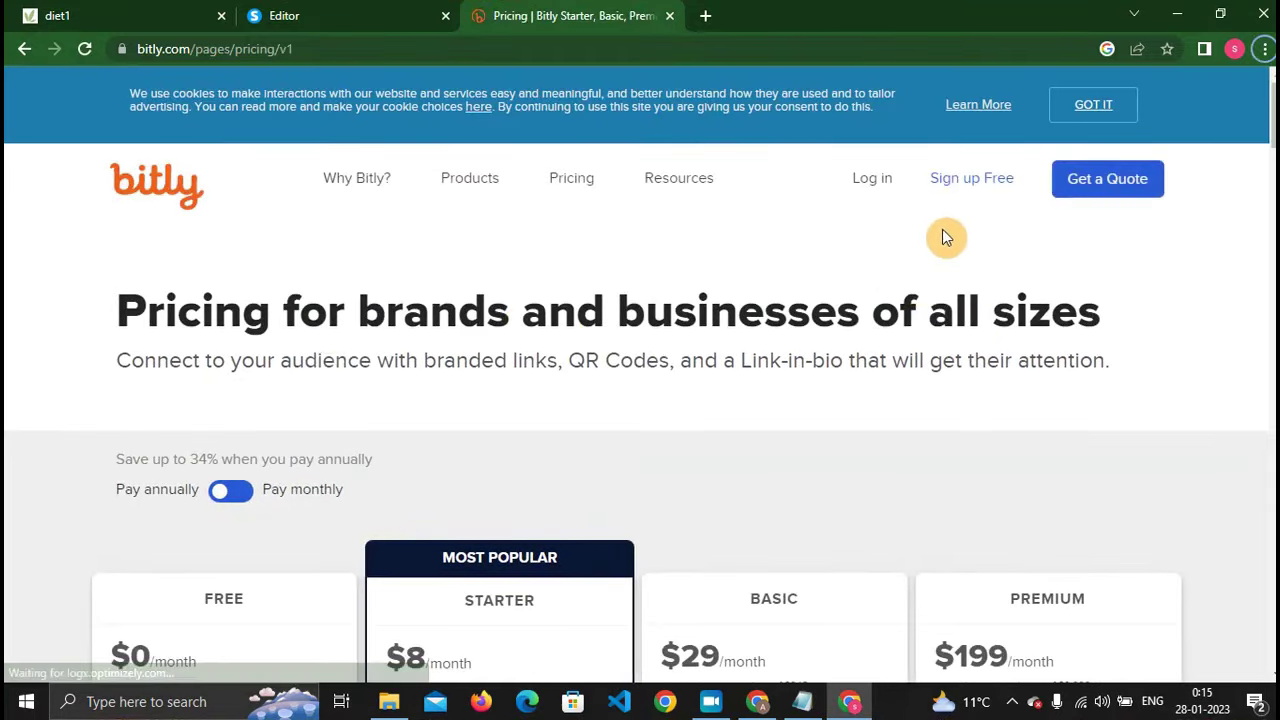
pyautogui.scroll(-2, 960, 225)
pyautogui.scroll(2, 961, 271)
pyautogui.scroll(-4, 310, 446)
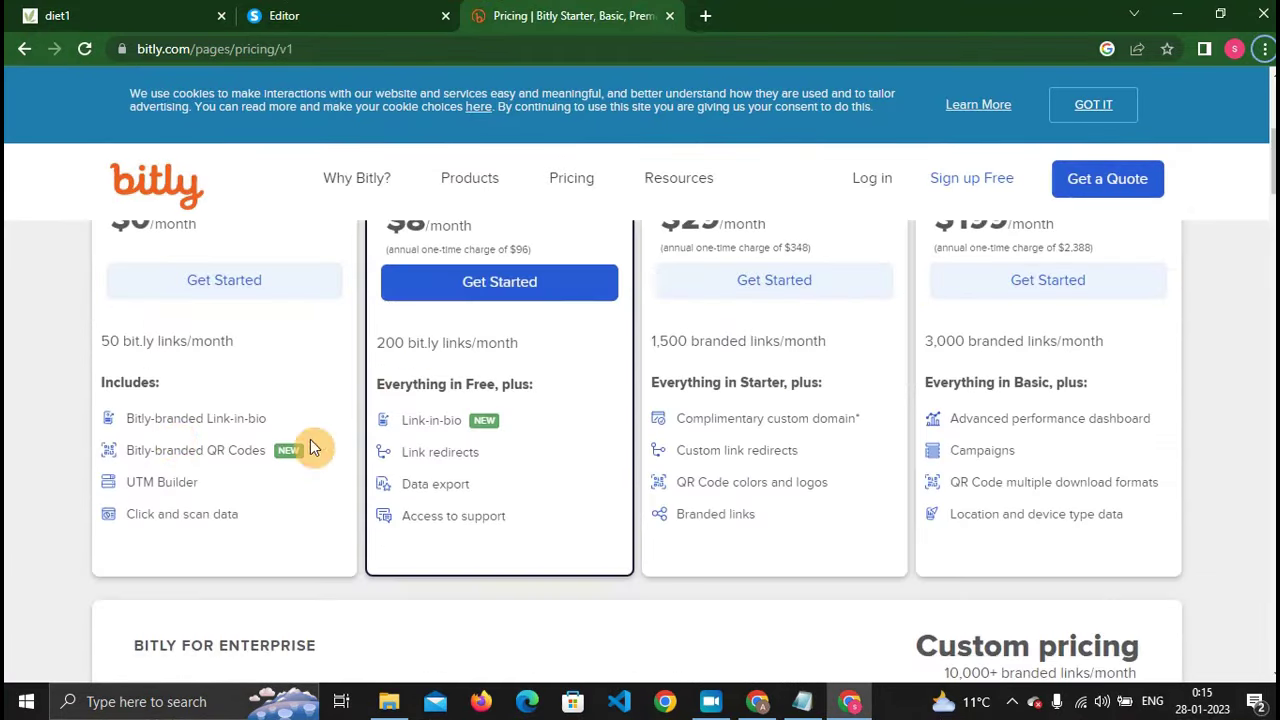
pyautogui.click(254, 288)
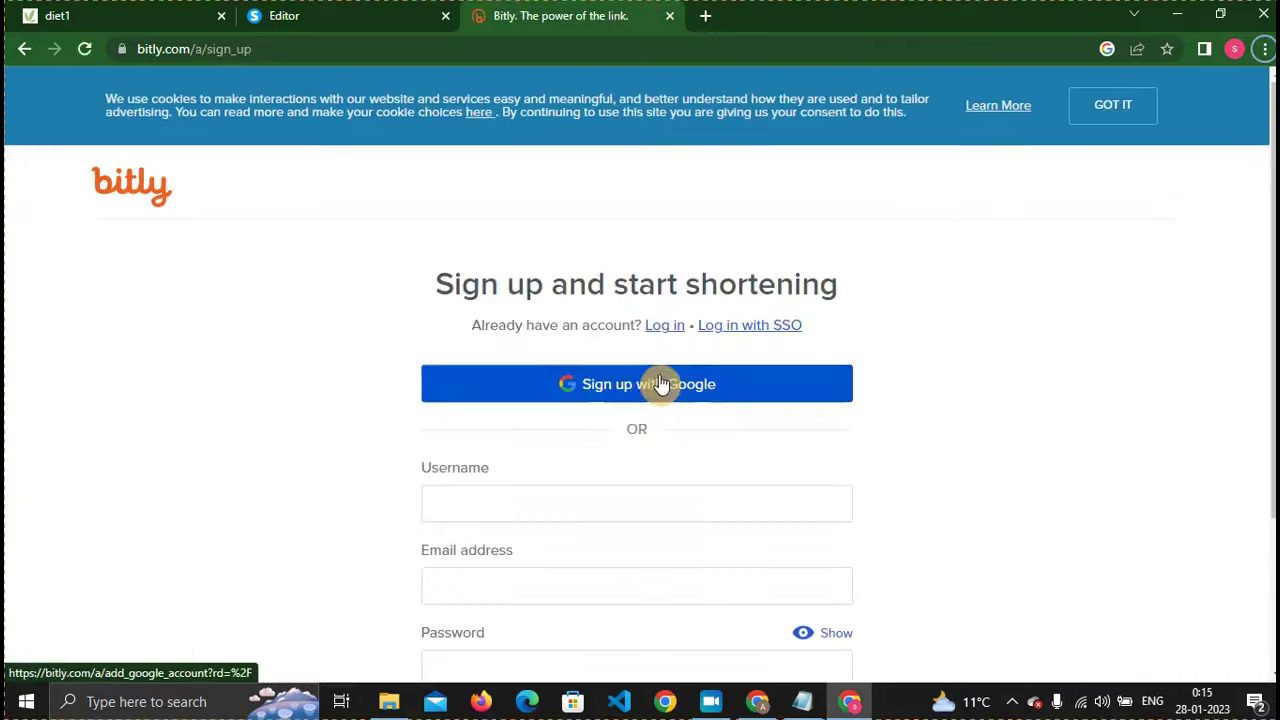
pyautogui.click(660, 385)
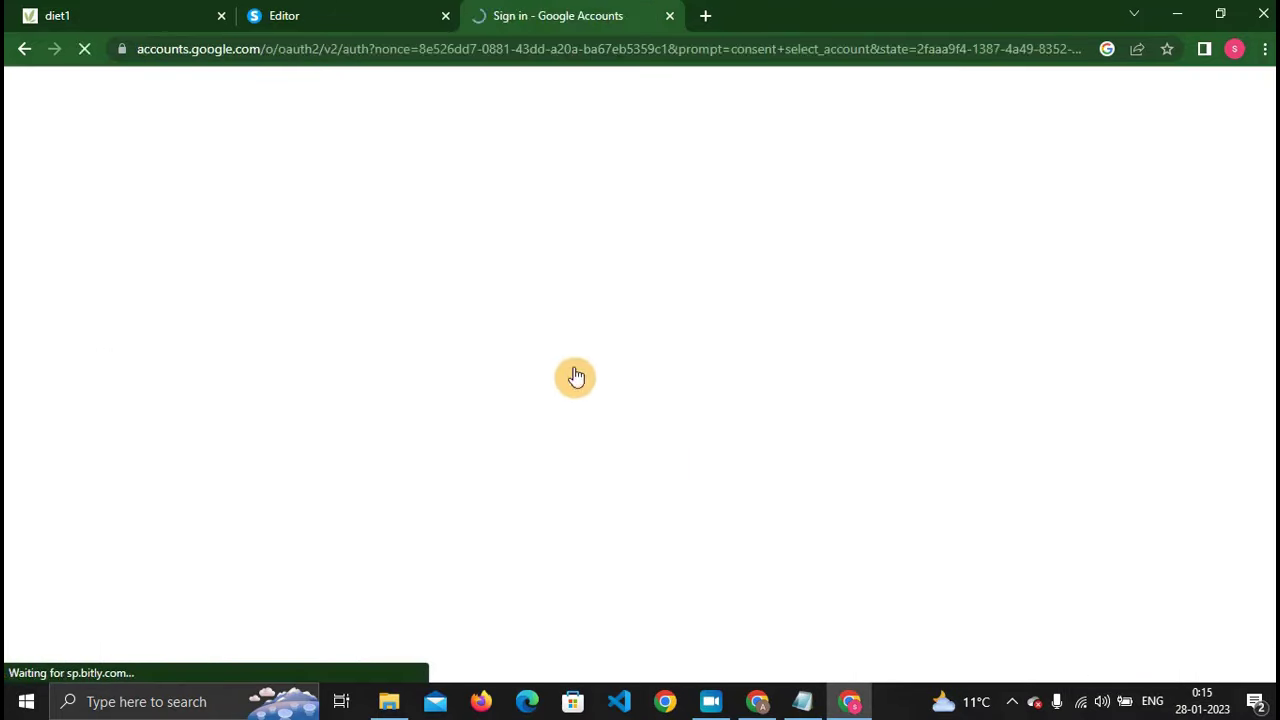
# Sign in to Bitly with the existing Google account and skip the question about how the links will be used.
pyautogui.click(541, 366)
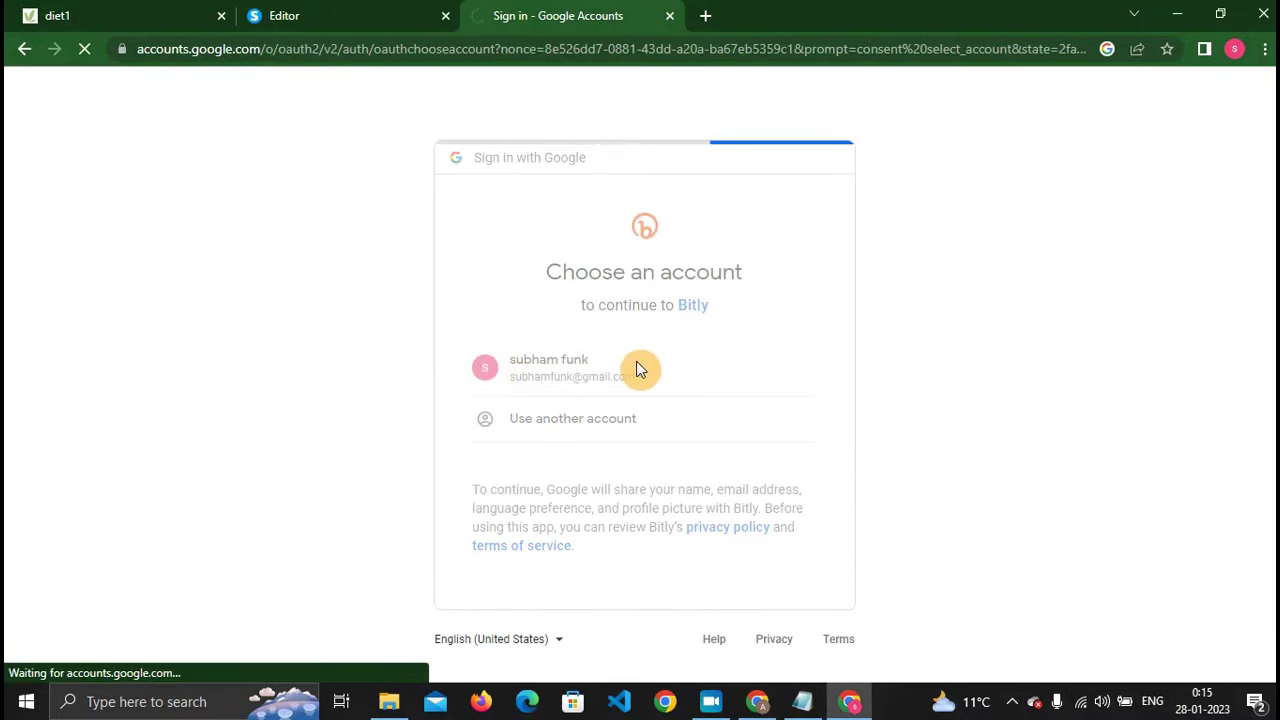
pyautogui.click(614, 425)
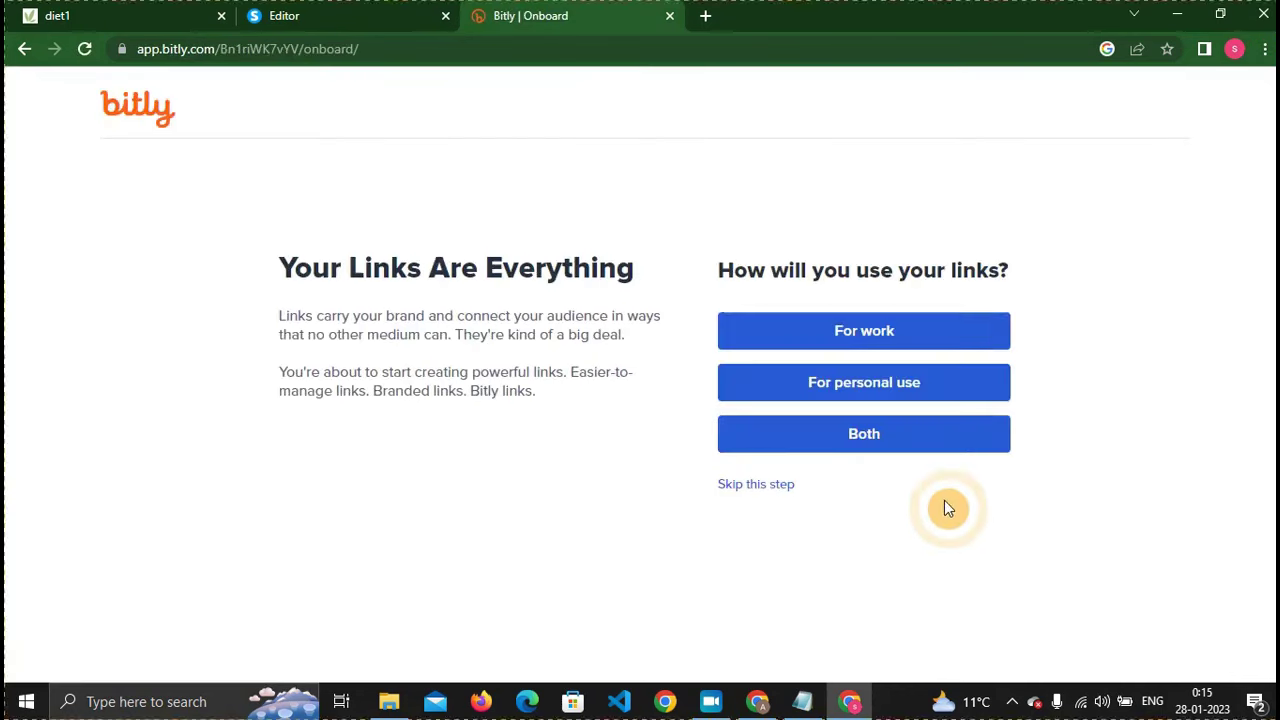
pyautogui.click(773, 489)
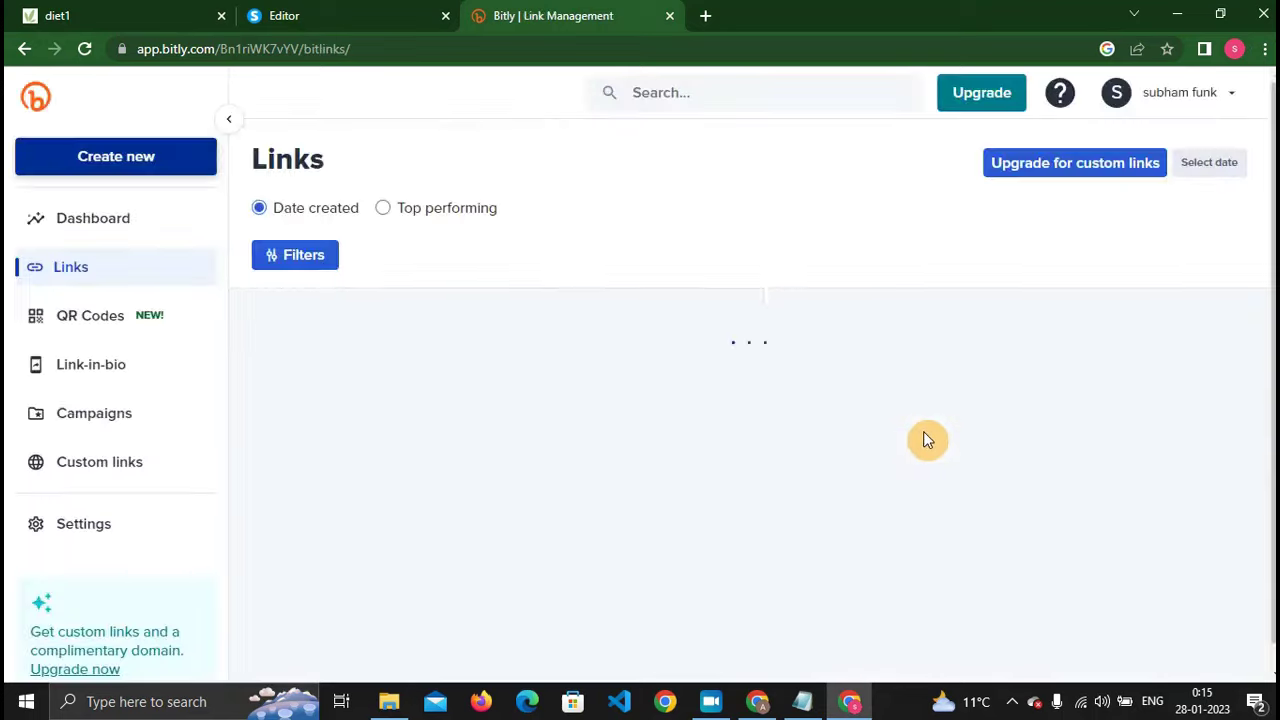
pyautogui.click(537, 172)
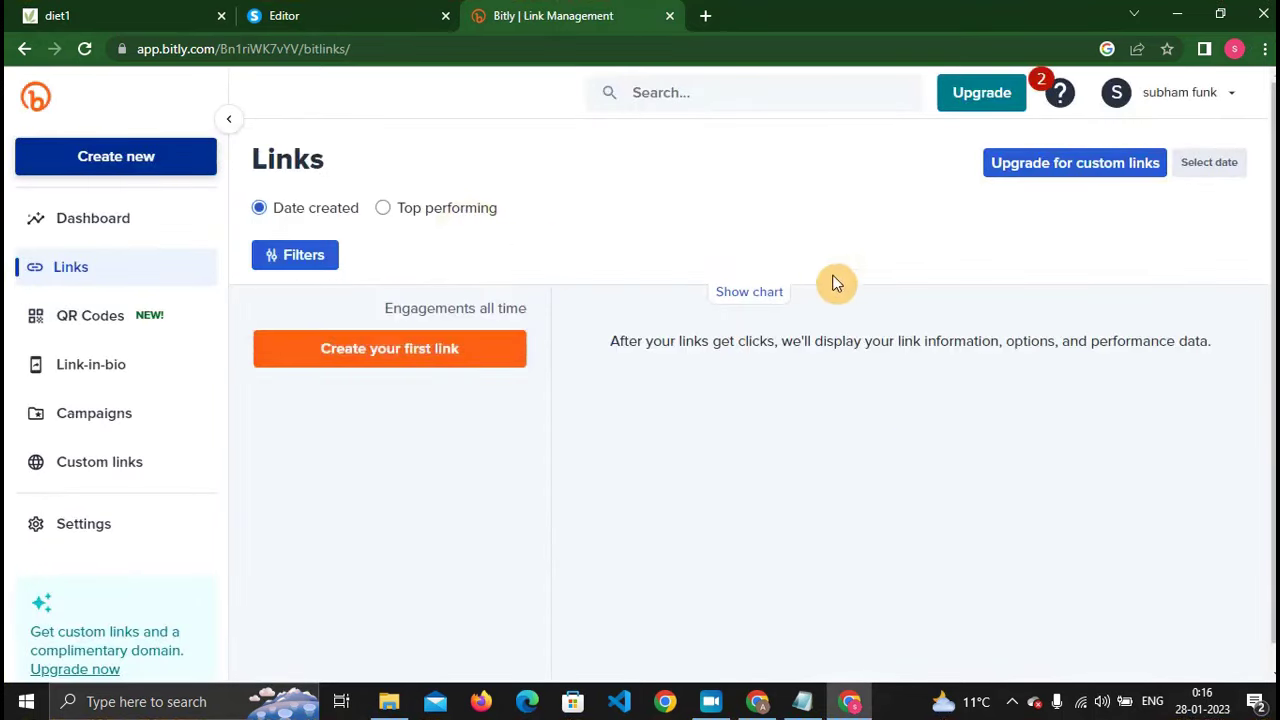
# Start creating the first Bitly link and copy the ClickBank affiliate link from the first line of the Notepad file.
pyautogui.click(346, 363)
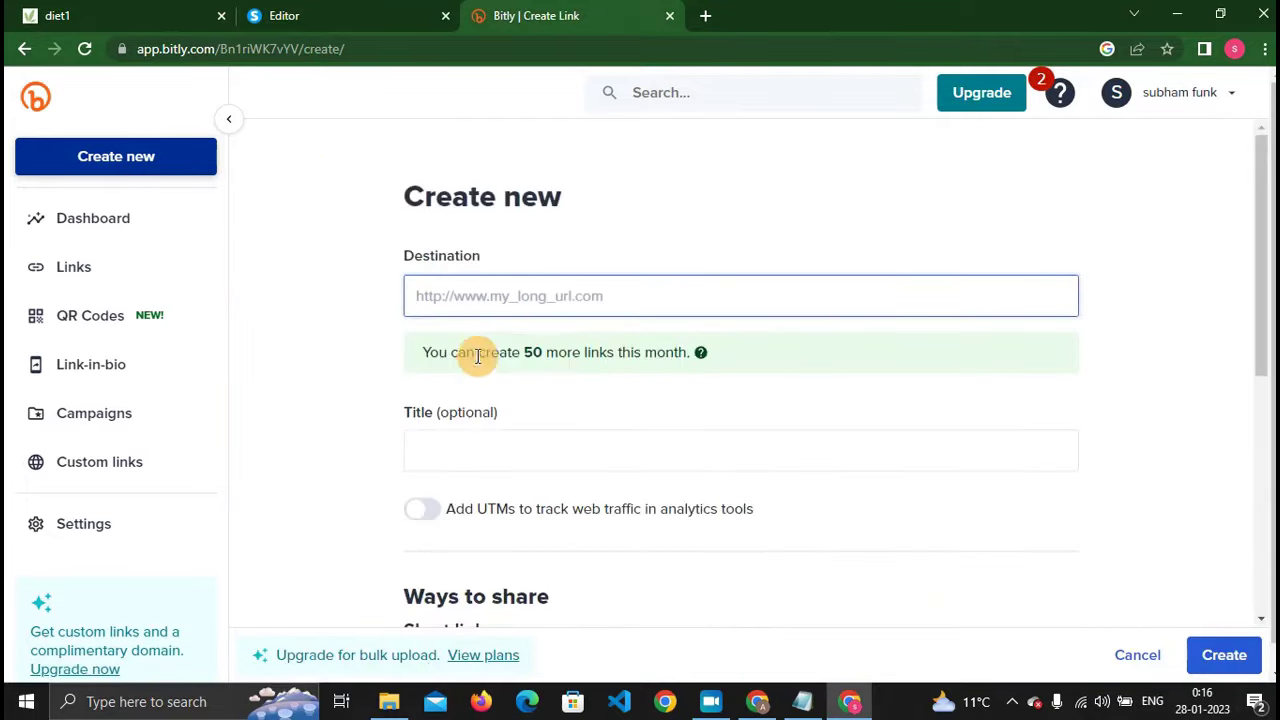
pyautogui.click(802, 703)
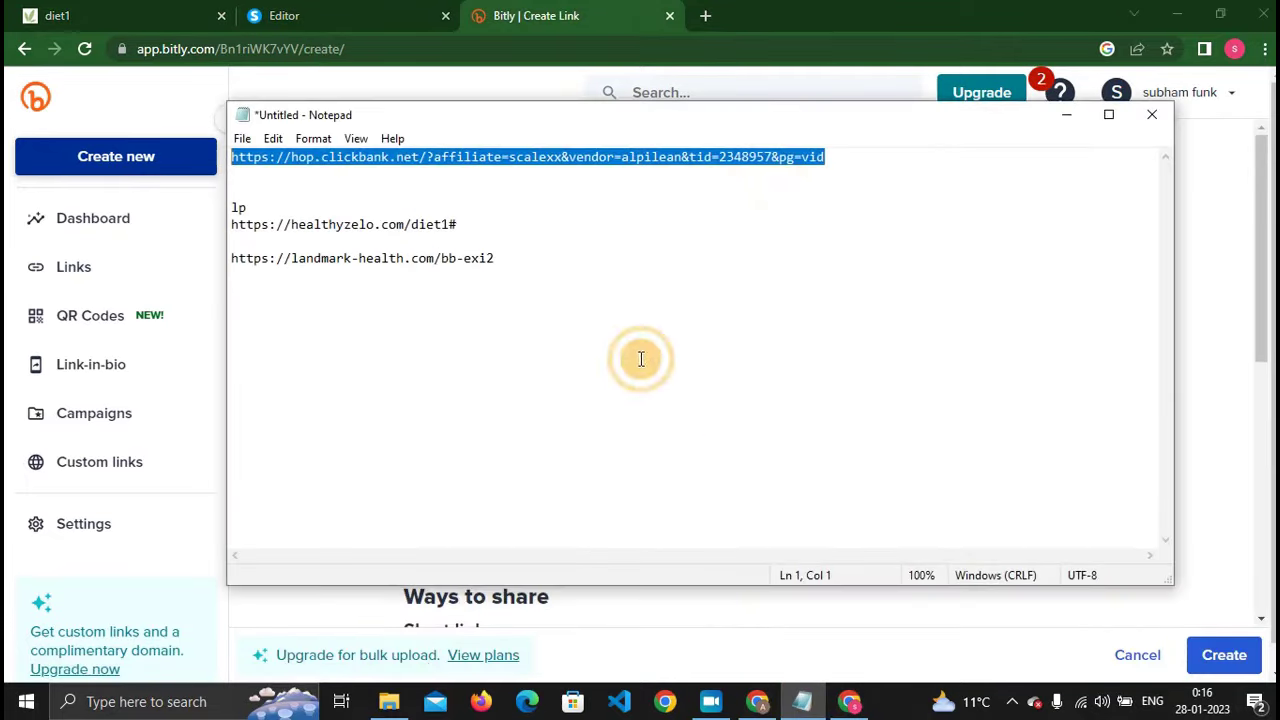
pyautogui.click(870, 156)
pyautogui.moveTo(870, 156); pyautogui.dragTo(222, 157)
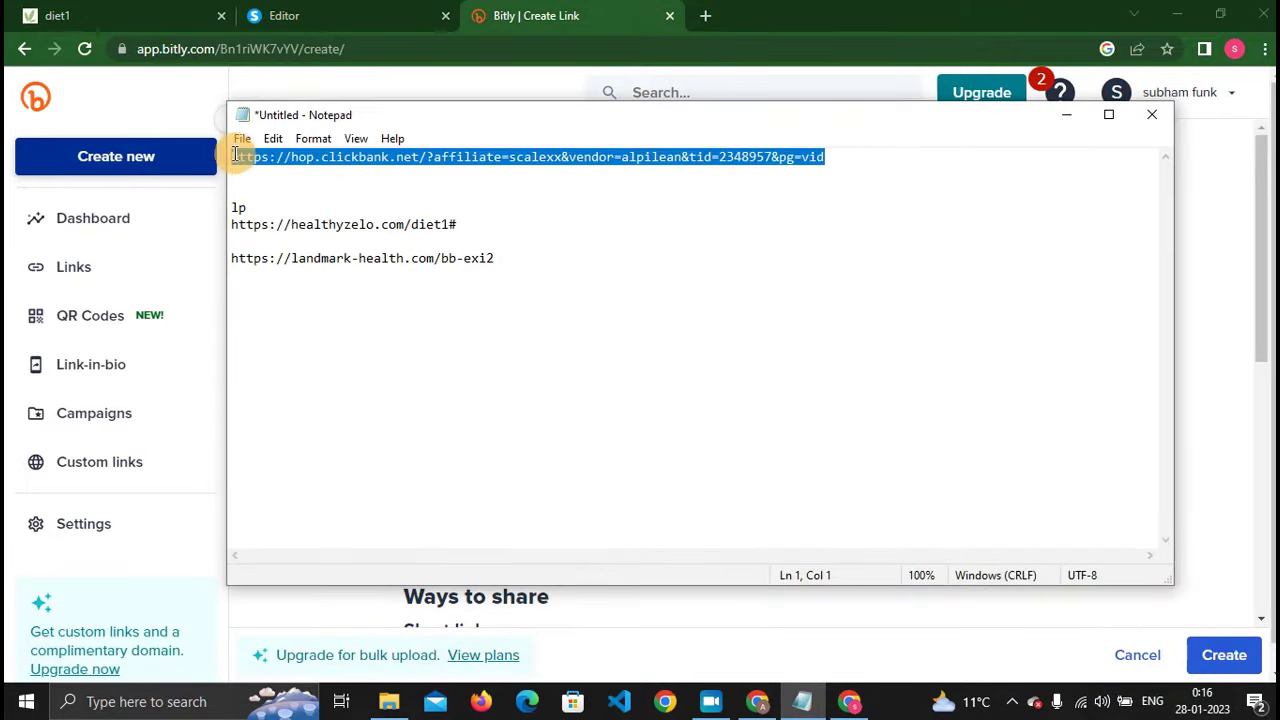
pyautogui.rightClick(320, 163)
pyautogui.click(385, 222)
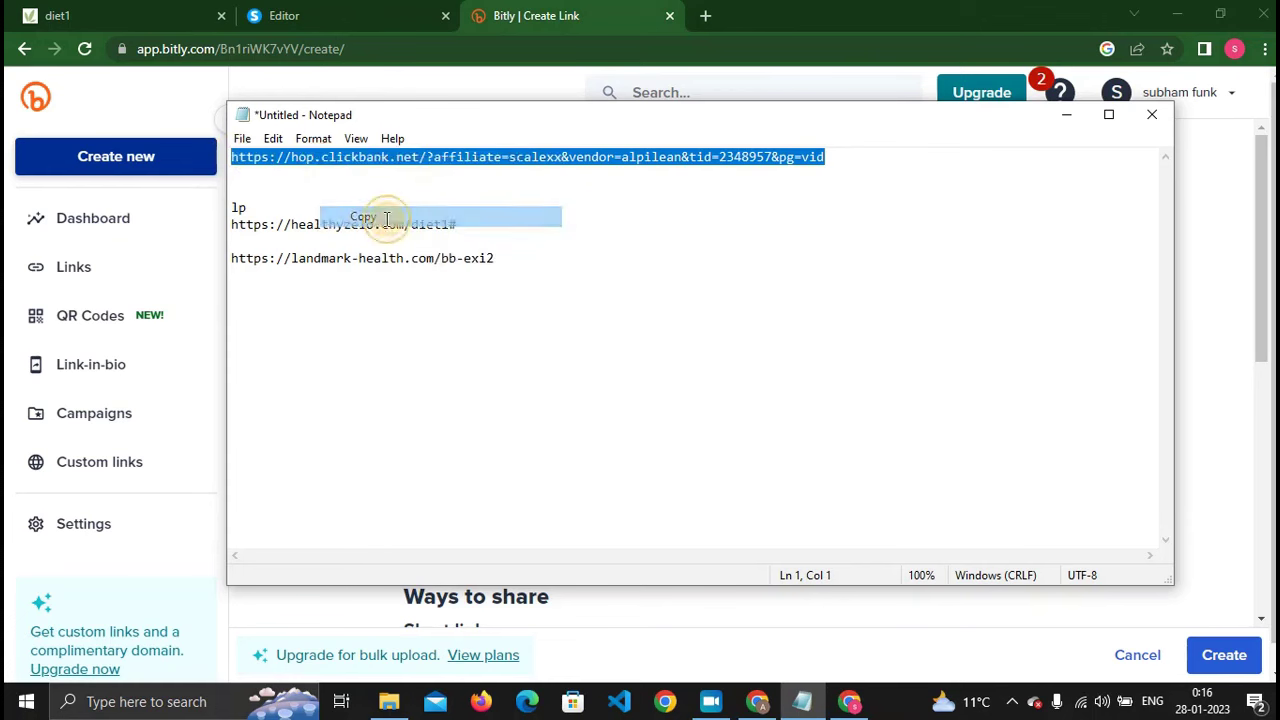
pyautogui.click(1066, 114)
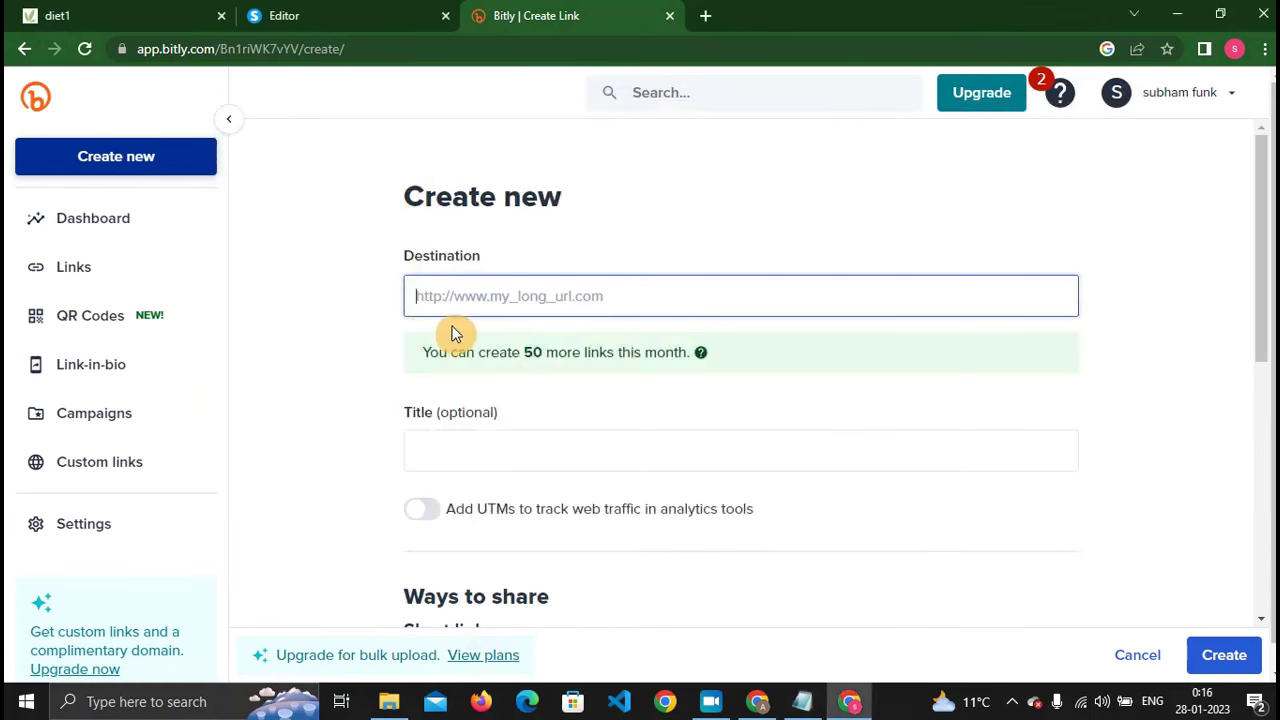
# Create the short link with the copied ClickBank URL as destination and "Ice Hack" as title.
pyautogui.hotkey('ctrl', 'v')
pyautogui.click(463, 452)
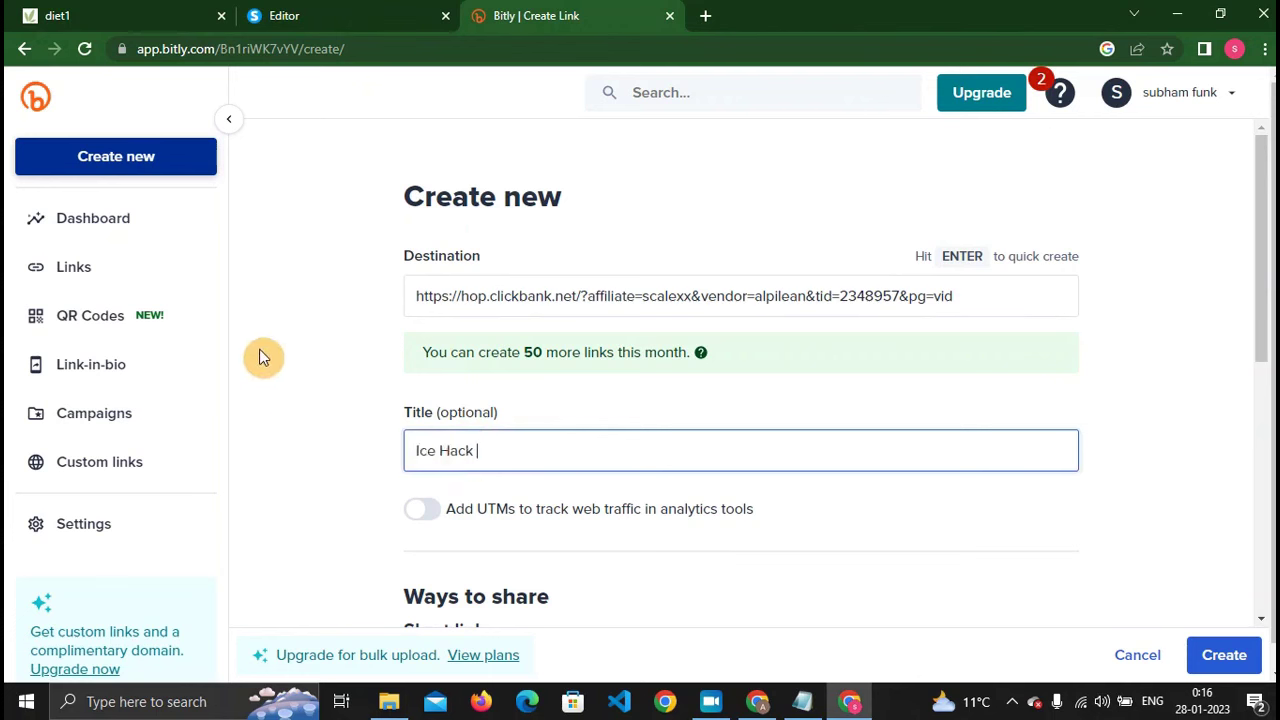
pyautogui.scroll(-2, 519, 408)
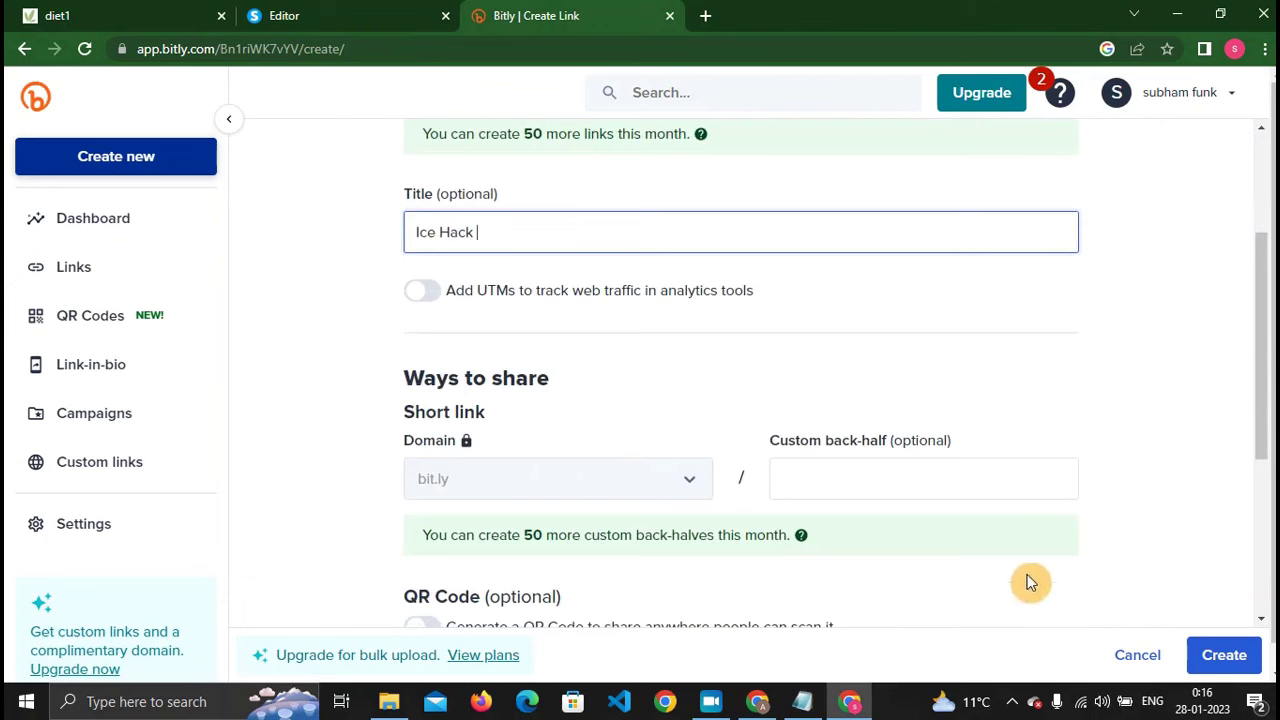
pyautogui.click(1204, 650)
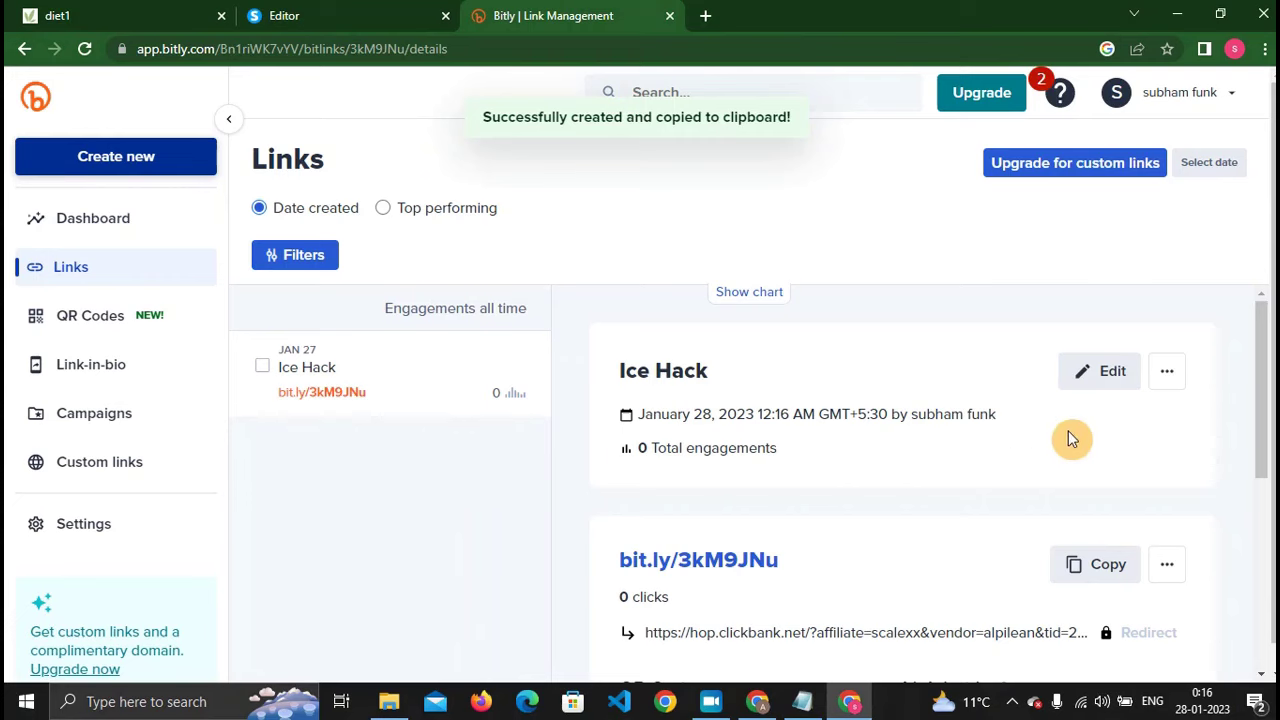
# Copy the new Ice Hack short link, test it in a new browser tab, and close the offer page.
pyautogui.scroll(-2, 1070, 432)
pyautogui.click(1077, 350)
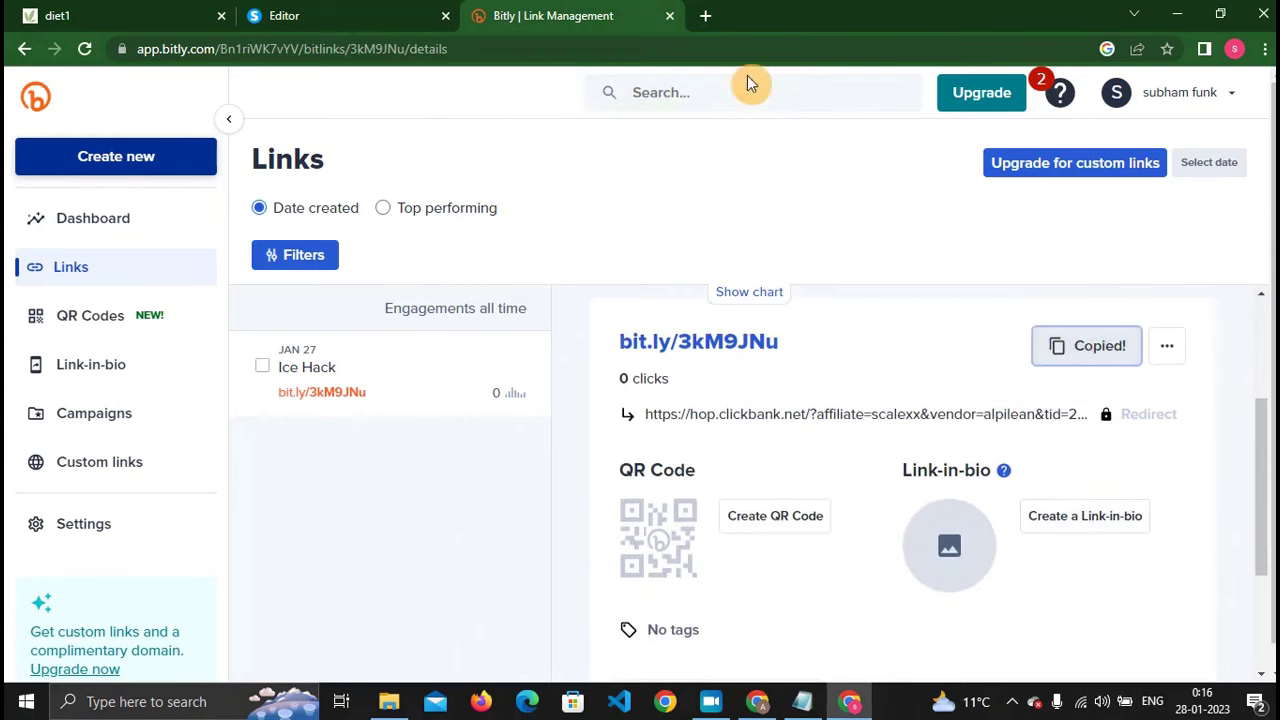
pyautogui.click(703, 18)
pyautogui.hotkey('ctrl', 'v')
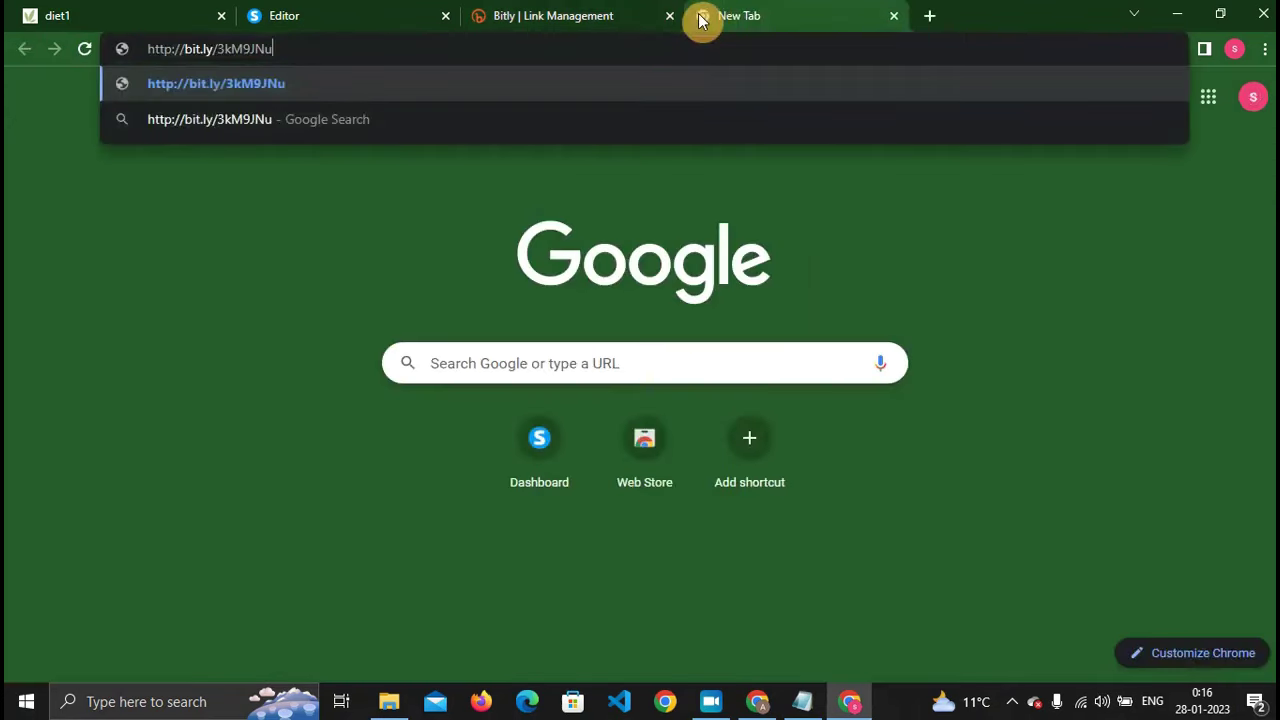
pyautogui.press('Return')
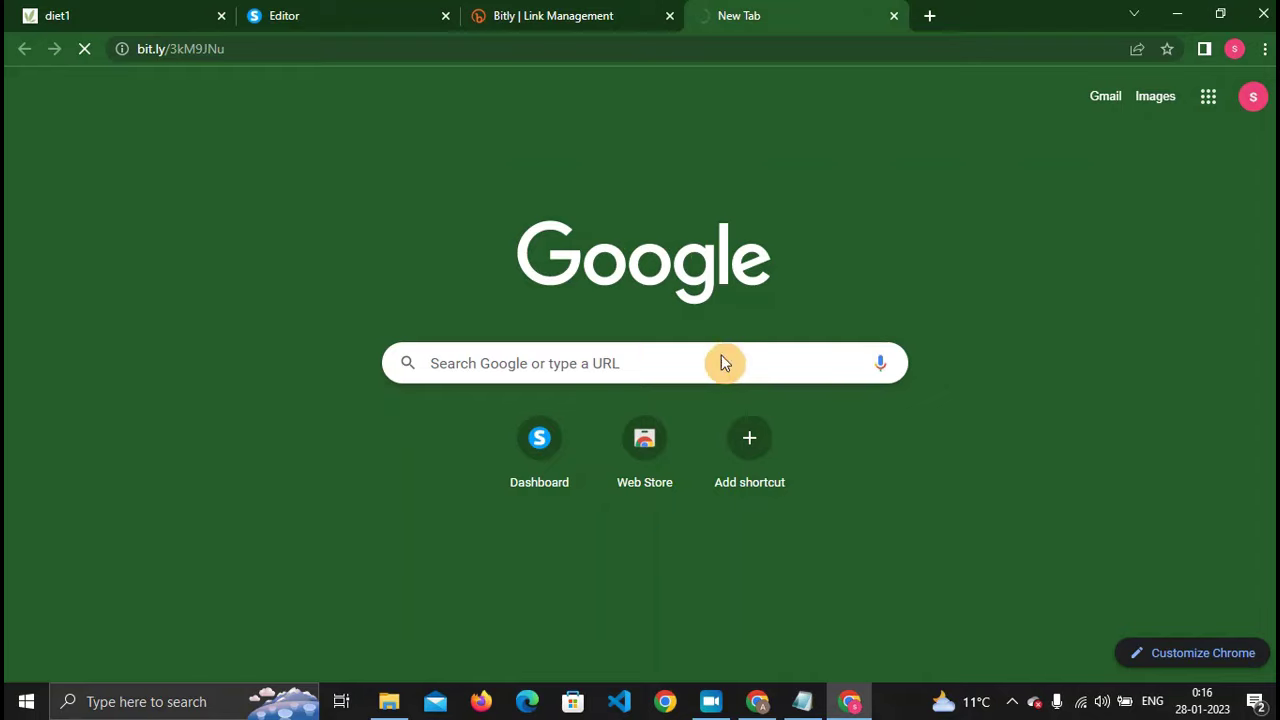
pyautogui.scroll(-5, 560, 340)
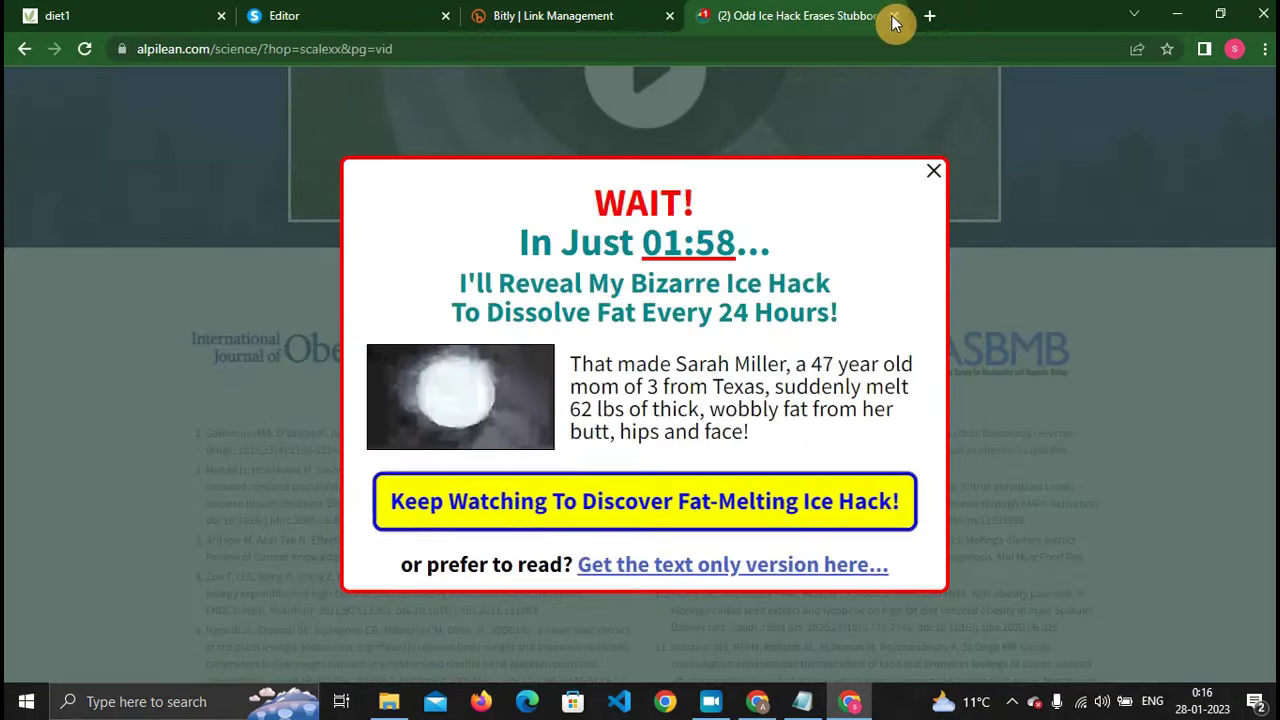
pyautogui.click(894, 17)
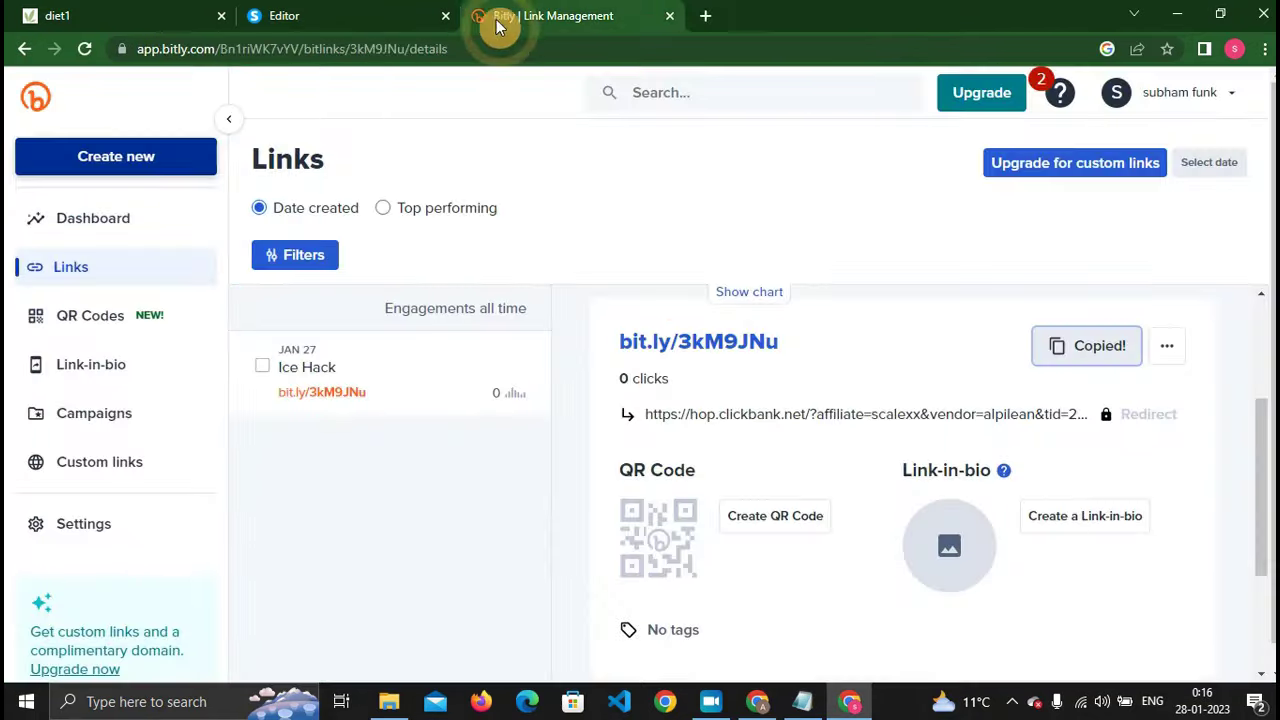
# Reload the Bitly page, examine the Ice Hack link's engagement, referrer and location statistics, and close Bitly.
pyautogui.click(93, 52)
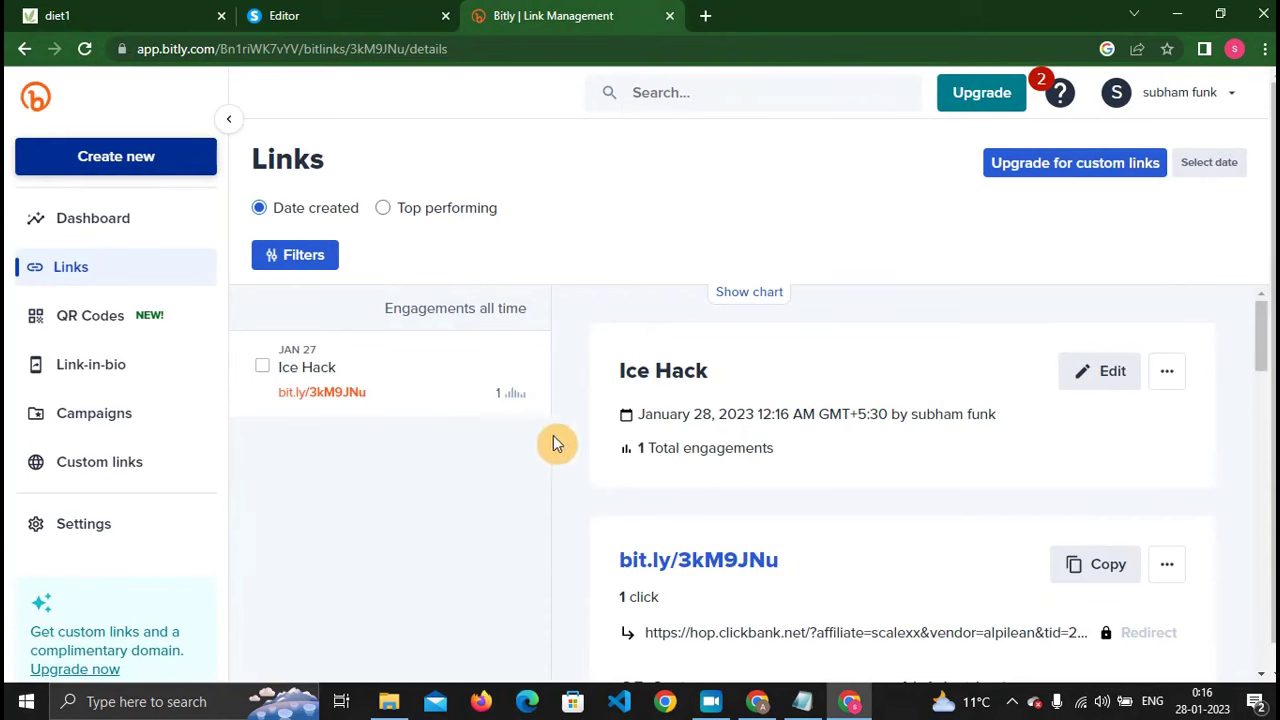
pyautogui.scroll(-5, 643, 505)
pyautogui.scroll(-10, 652, 515)
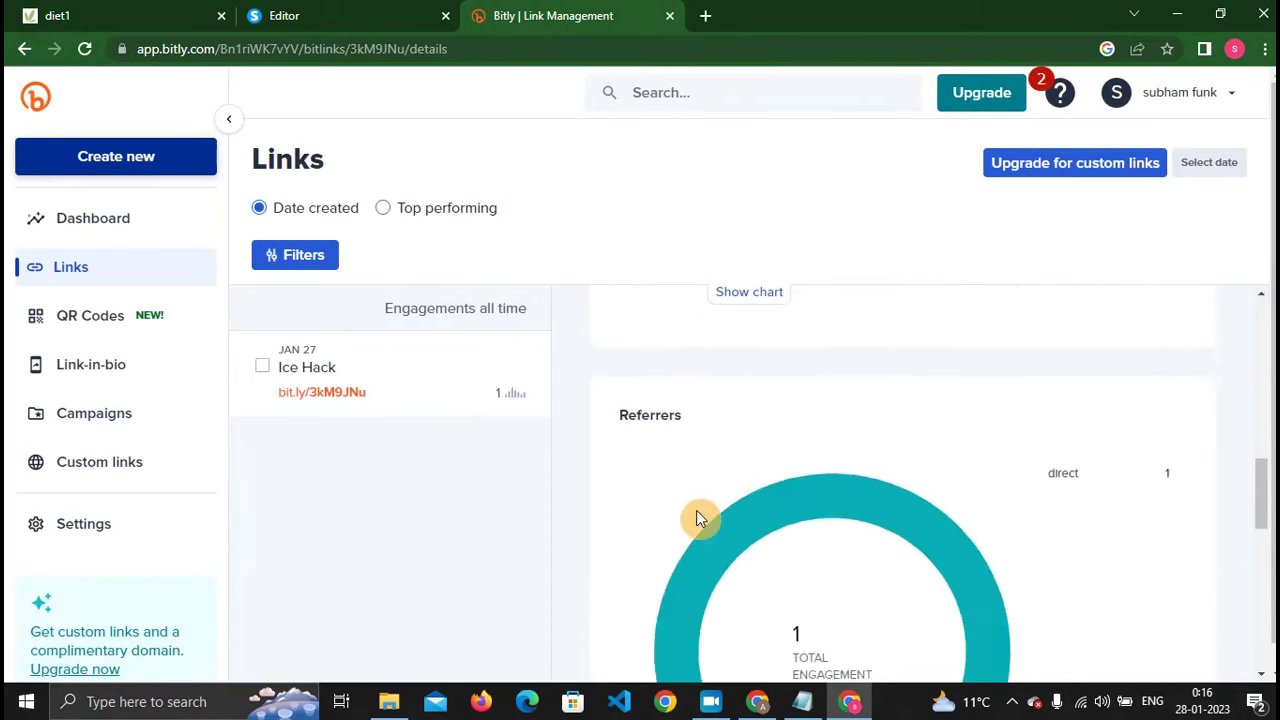
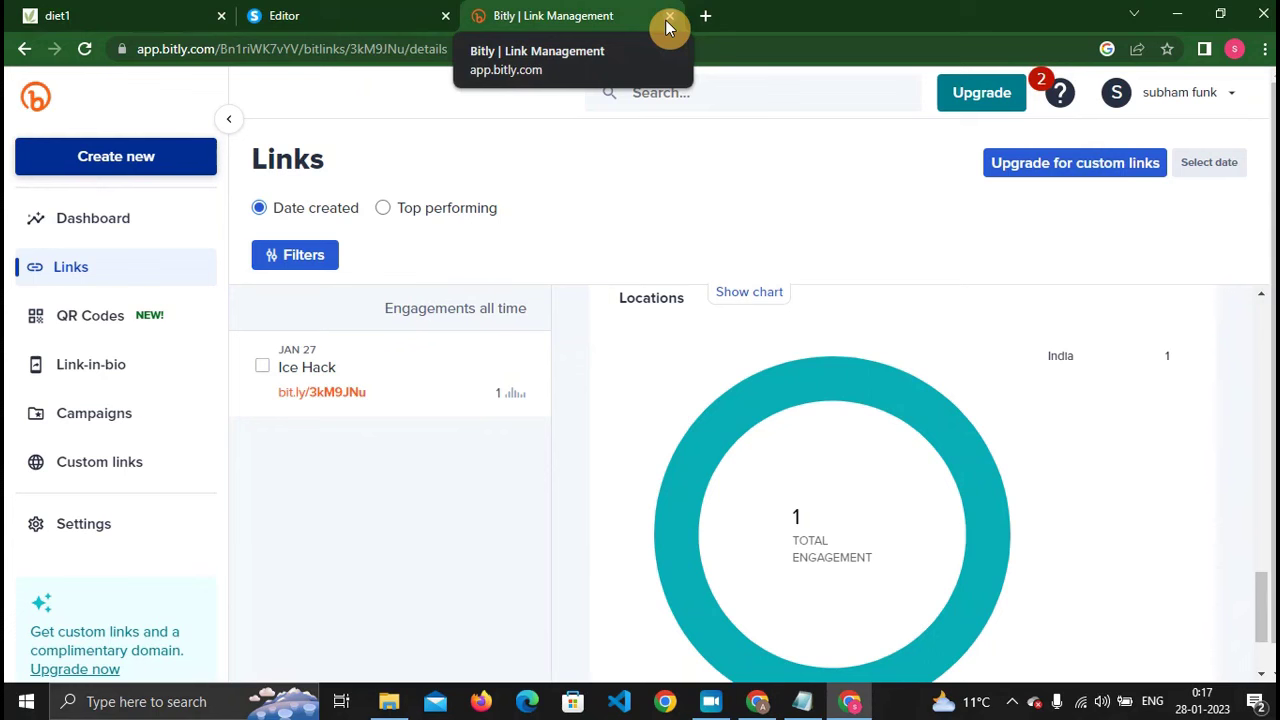
pyautogui.click(669, 18)
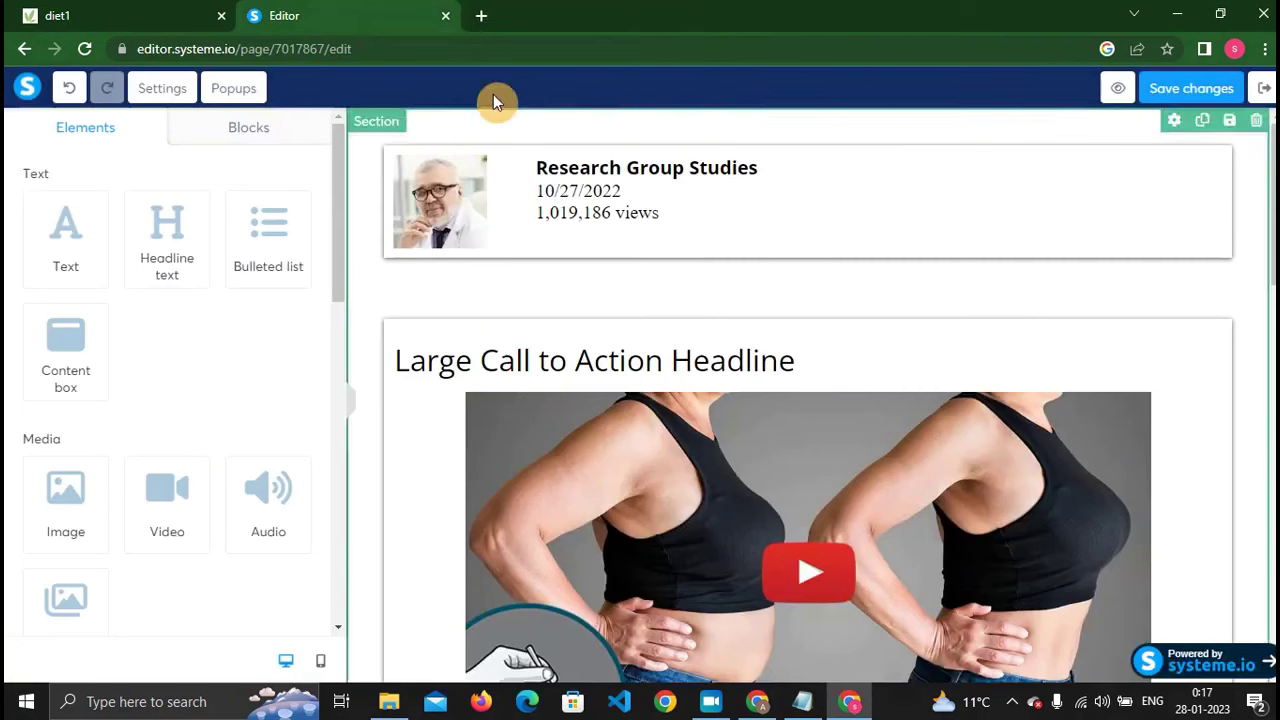
pyautogui.click(480, 17)
pyautogui.write('http://bit.ly/3kM9JNu')
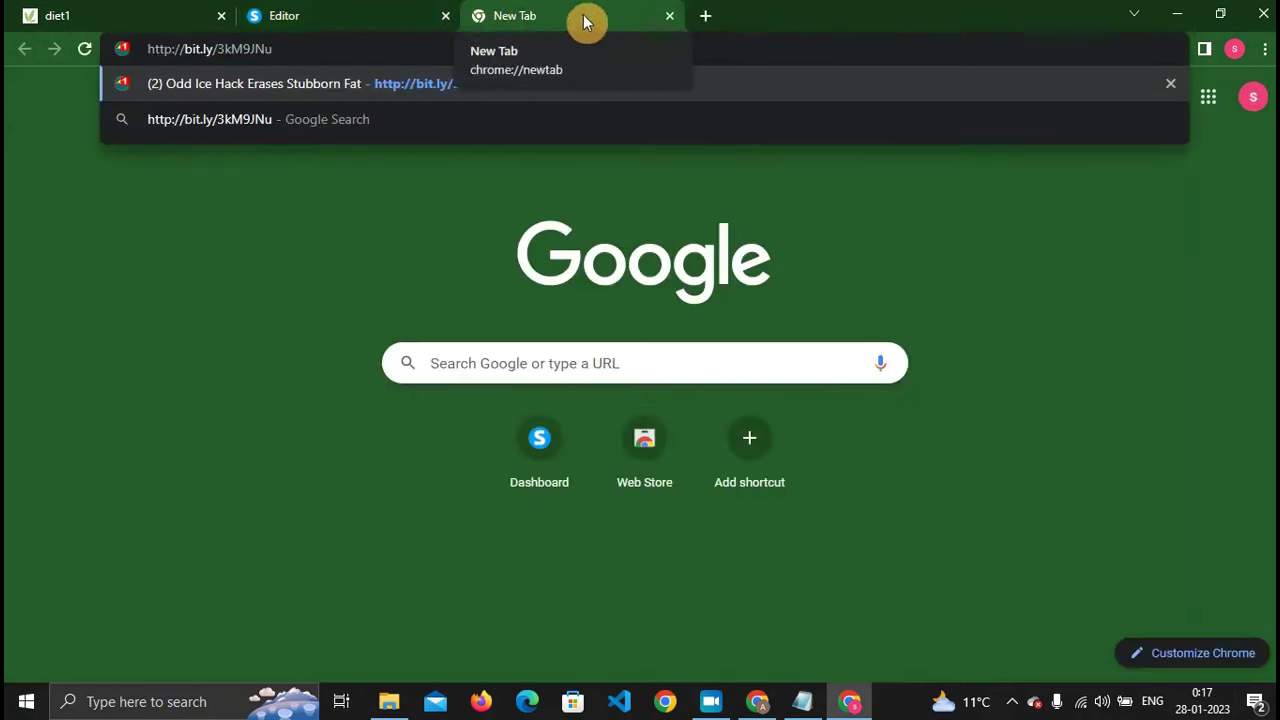
pyautogui.click(669, 18)
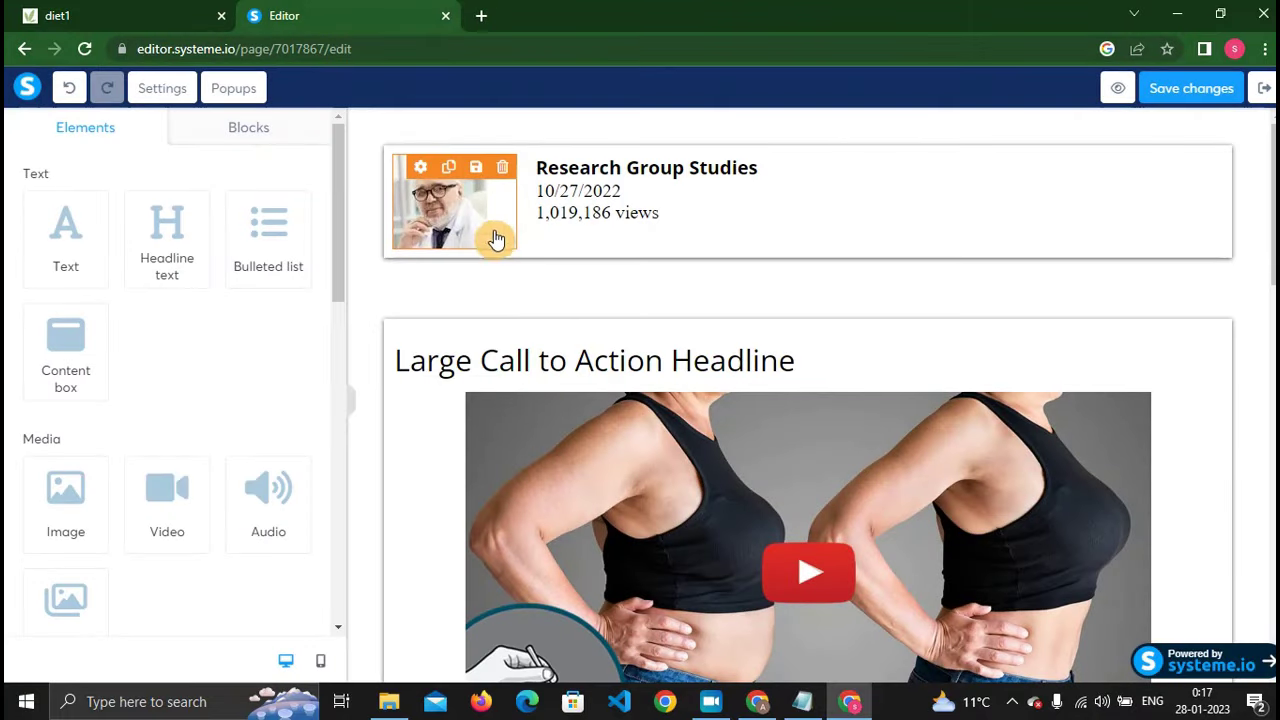
# Open the URL of the before-and-after image's Open URL action for editing in the landing page editor.
pyautogui.scroll(-2, 622, 344)
pyautogui.click(646, 320)
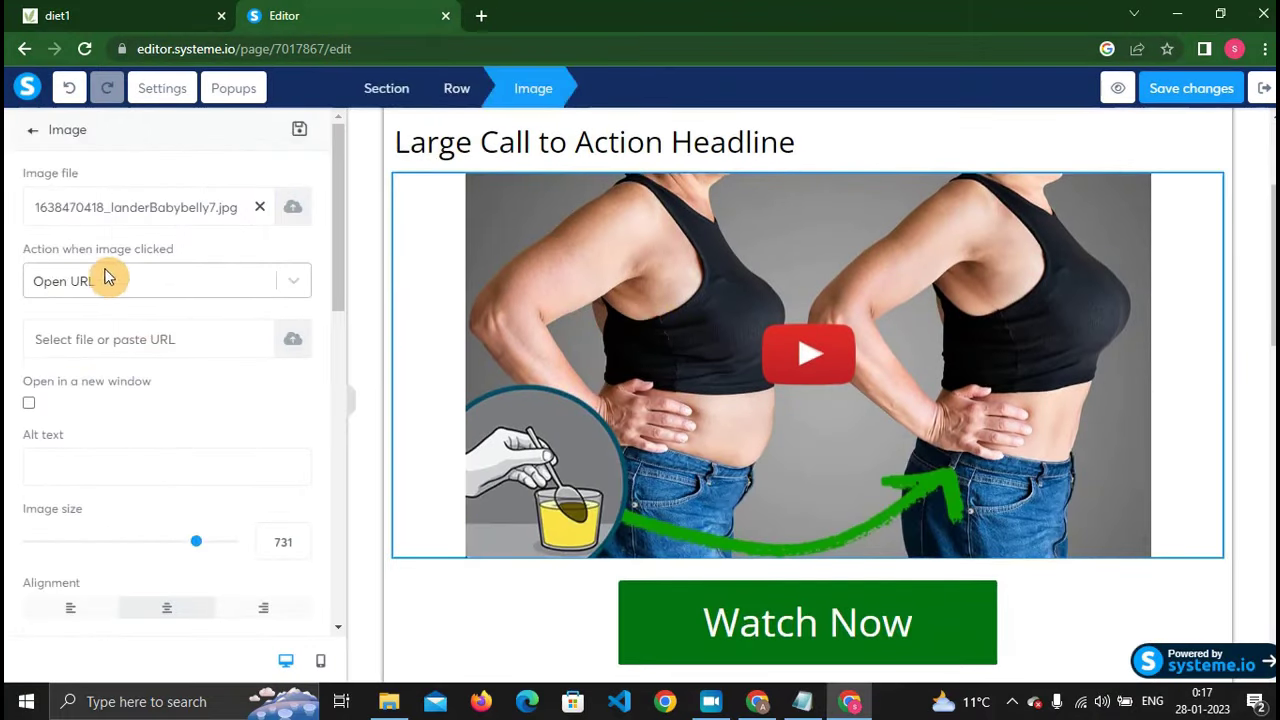
pyautogui.click(103, 343)
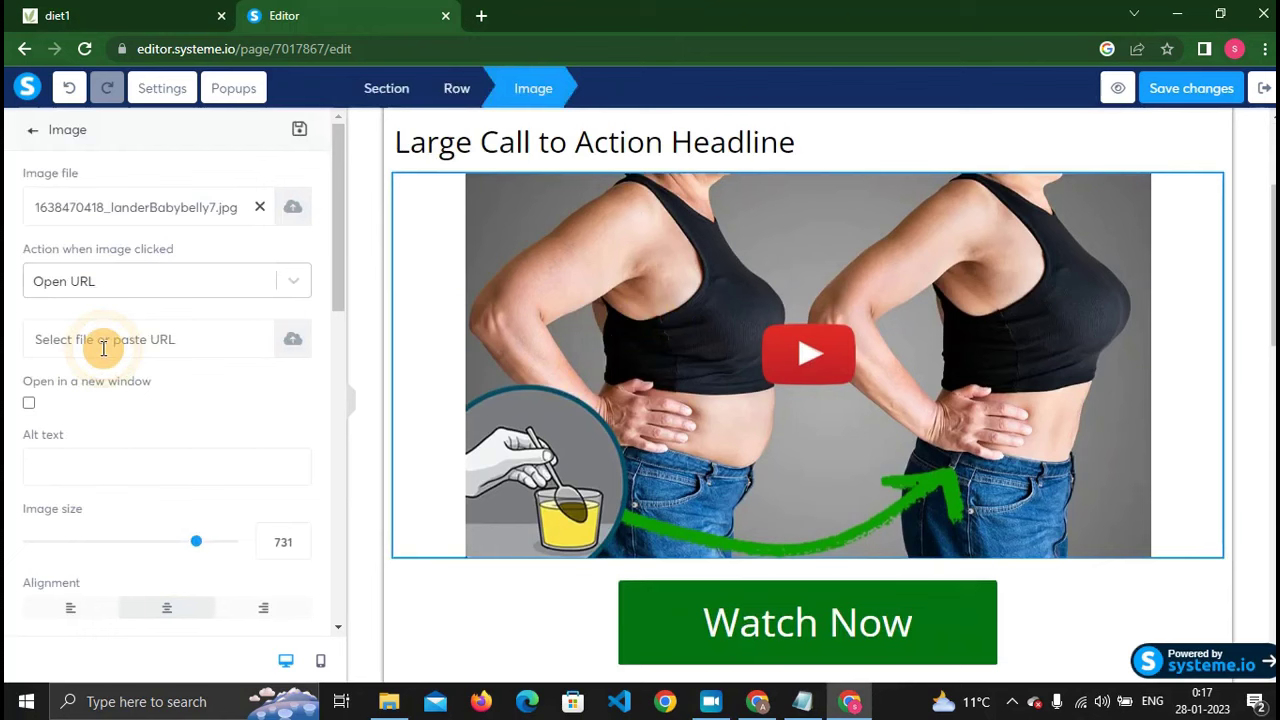
pyautogui.press('Escape')
pyautogui.scroll(-2, 606, 362)
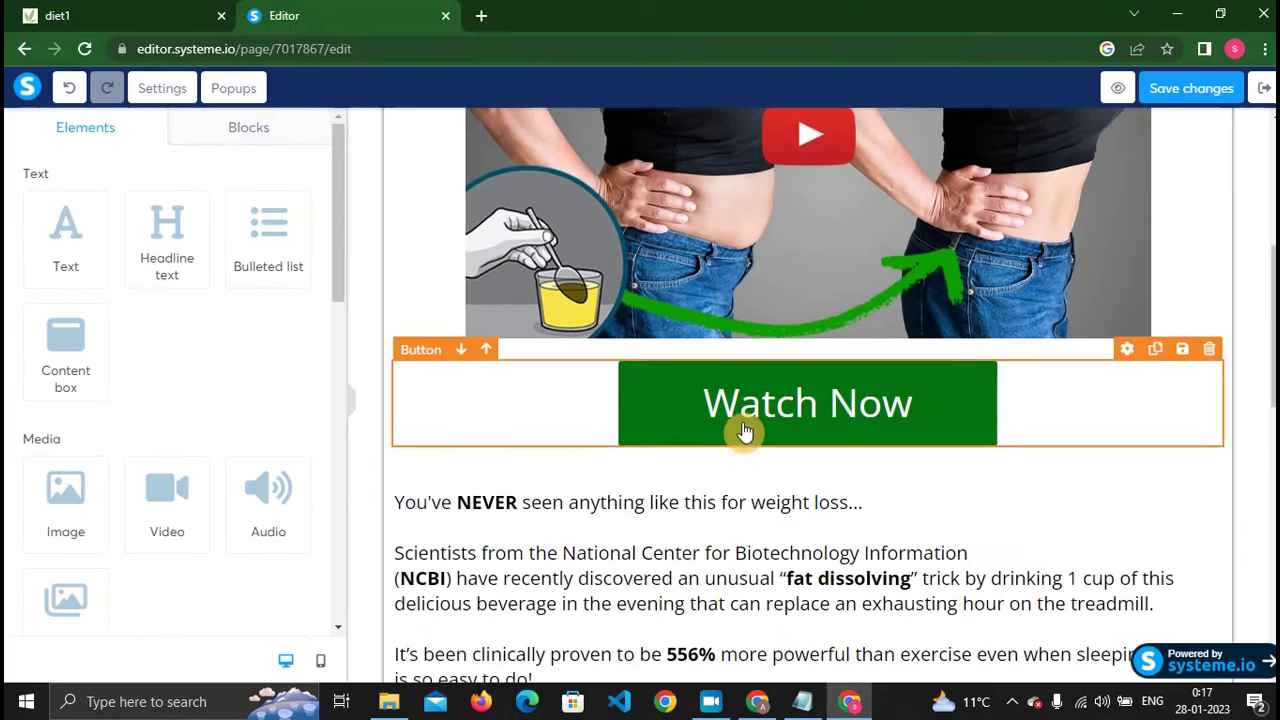
pyautogui.click(735, 400)
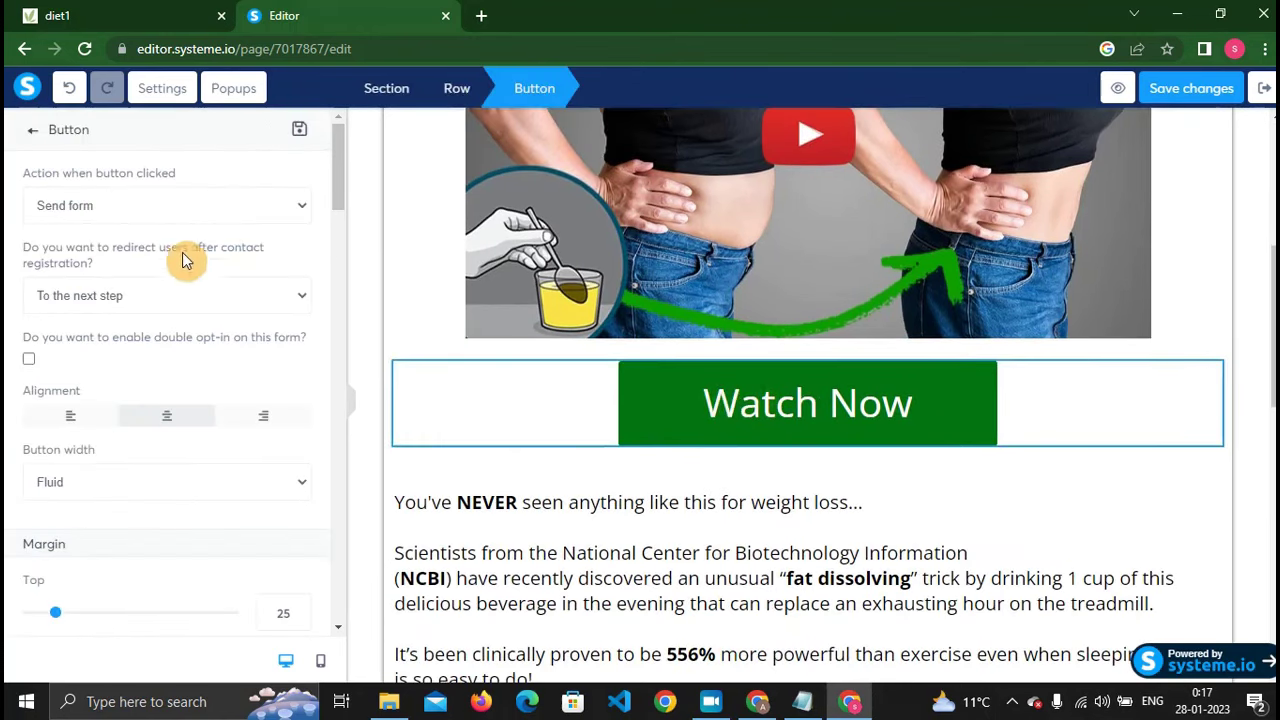
pyautogui.click(79, 212)
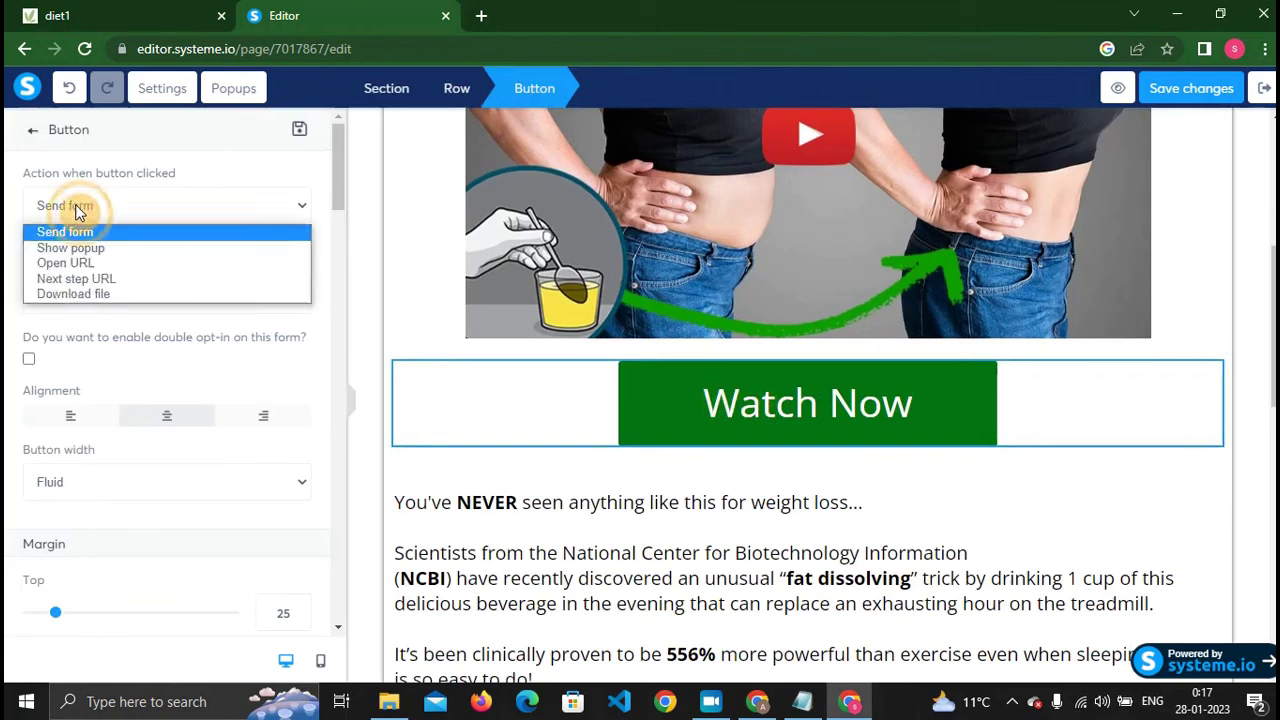
pyautogui.click(79, 266)
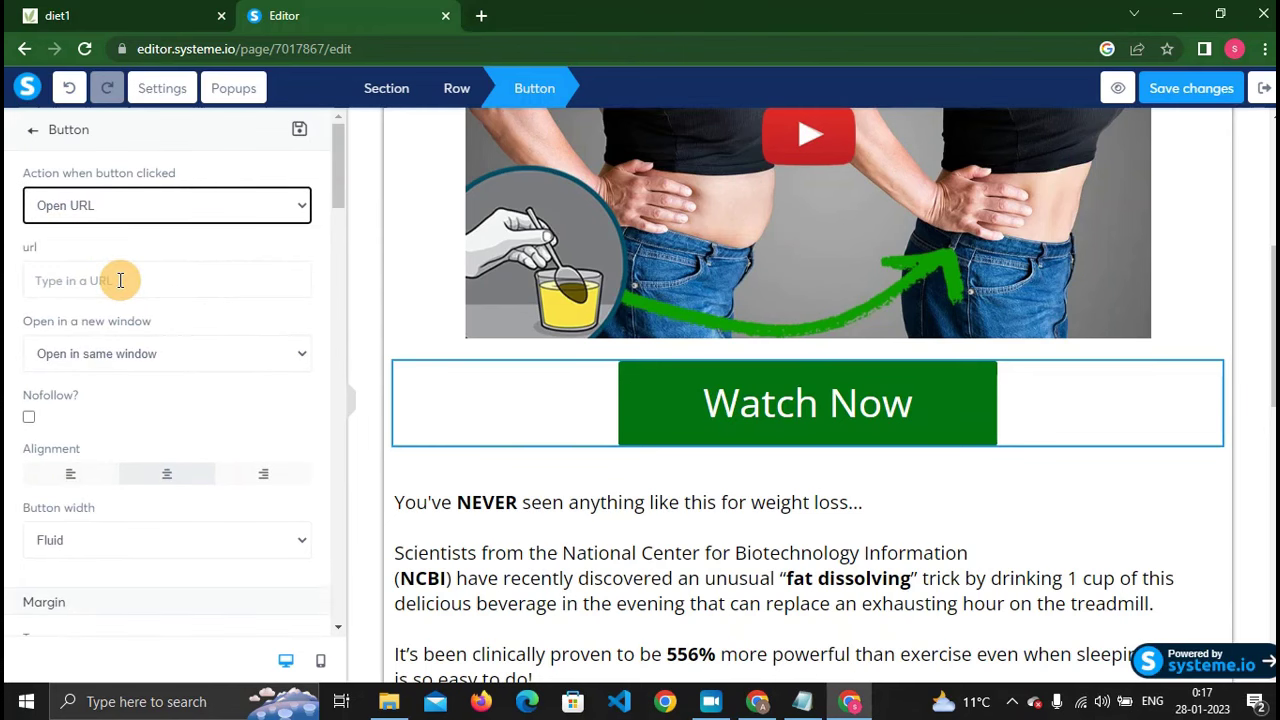
pyautogui.click(120, 280)
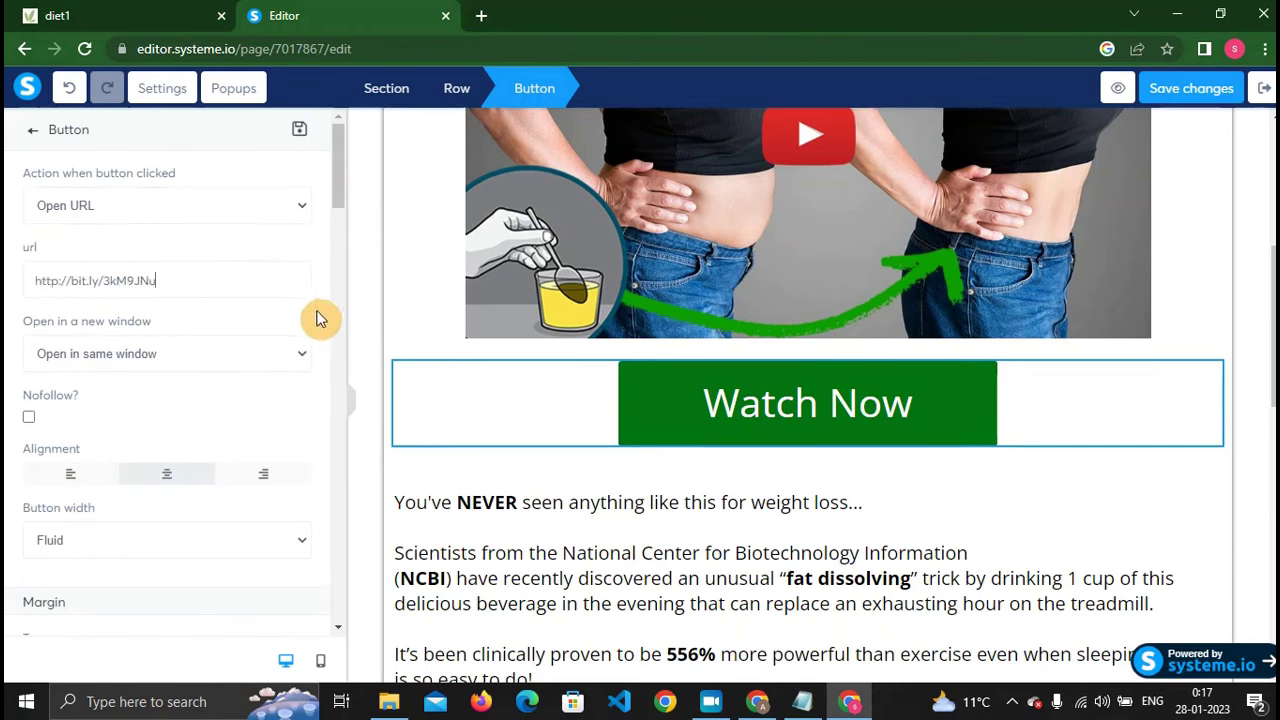
pyautogui.click(660, 390)
# Open the "Watch this video" link in the body text for editing and save its URL.
pyautogui.scroll(-4, 650, 392)
pyautogui.scroll(-2, 600, 380)
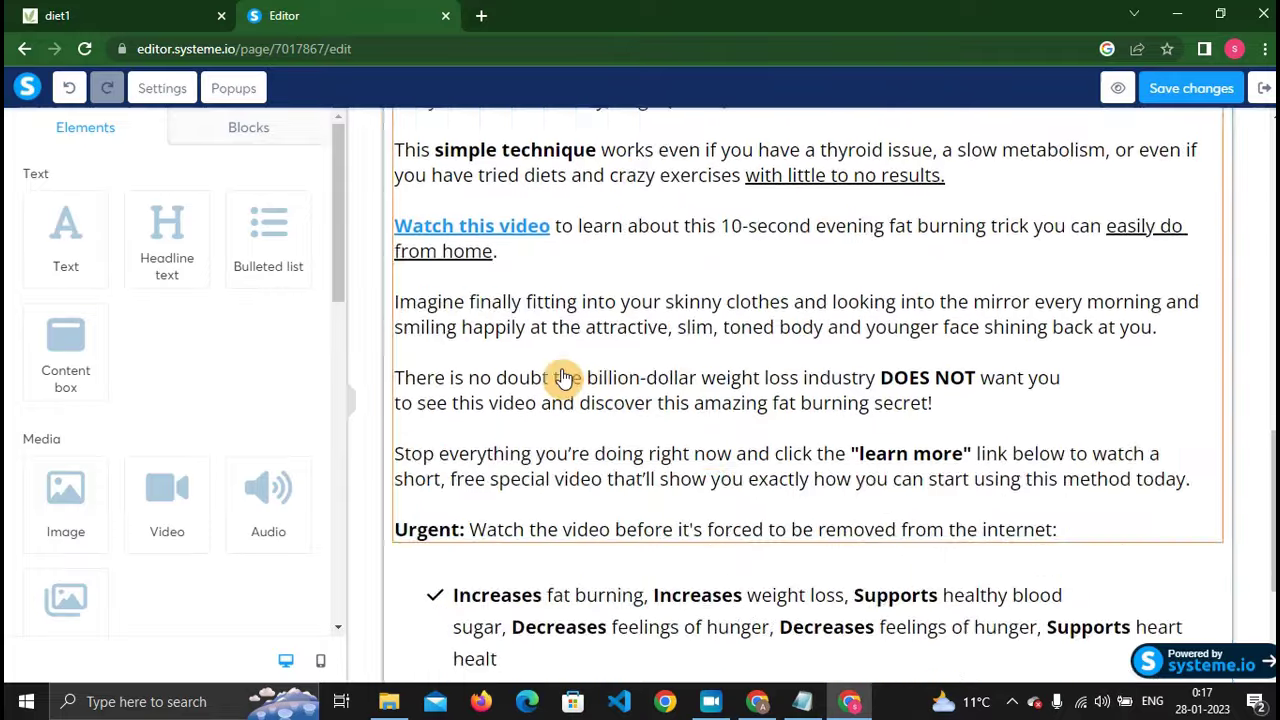
pyautogui.scroll(4, 563, 330)
pyautogui.scroll(-2, 530, 350)
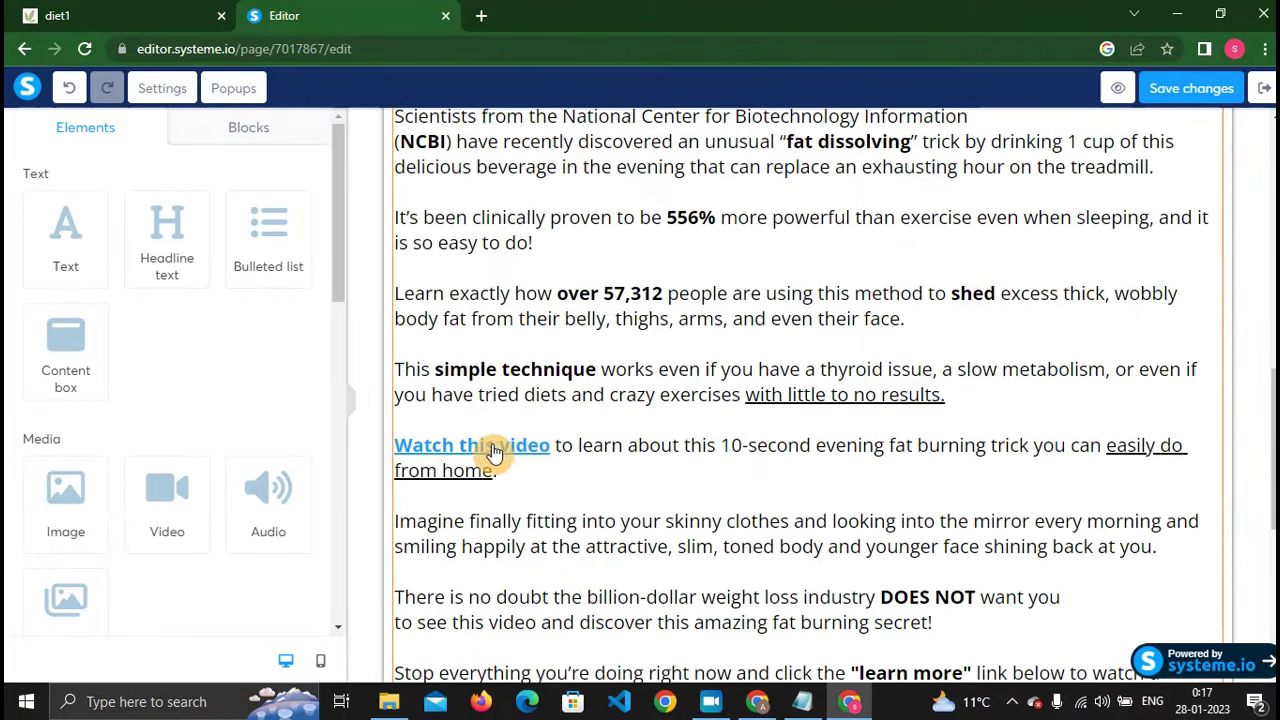
pyautogui.click(456, 446)
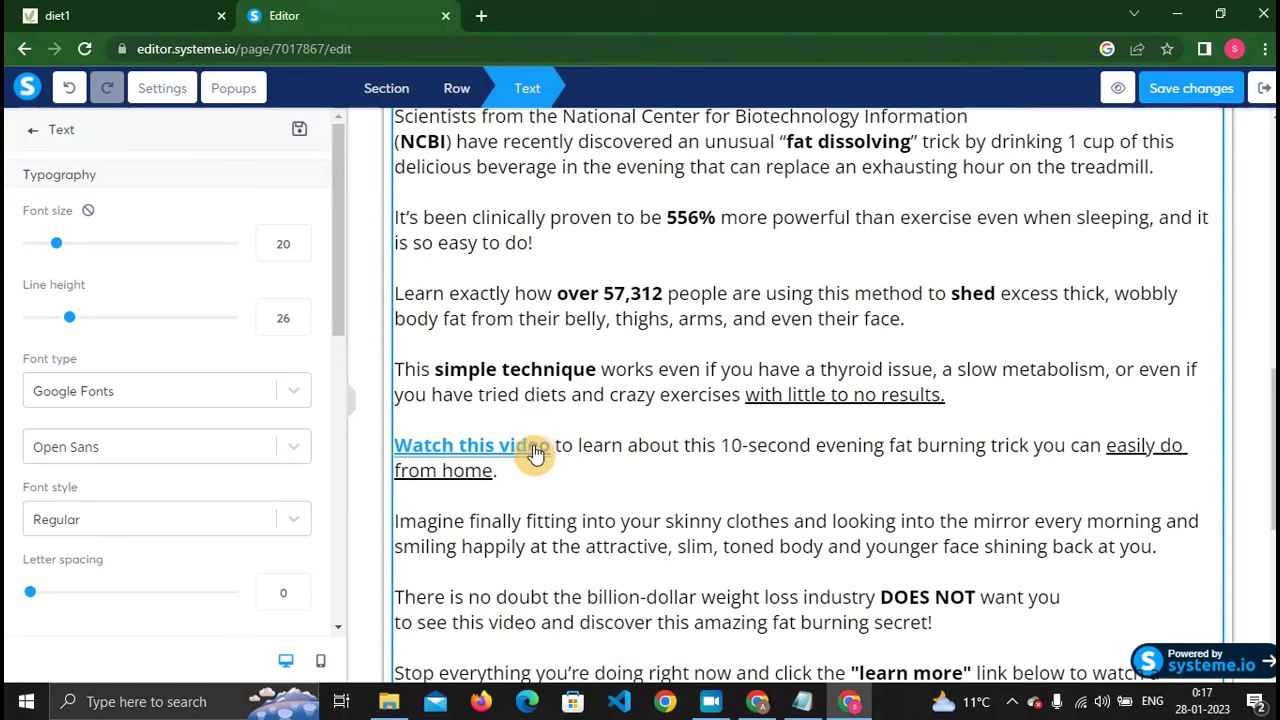
pyautogui.scroll(4, 543, 431)
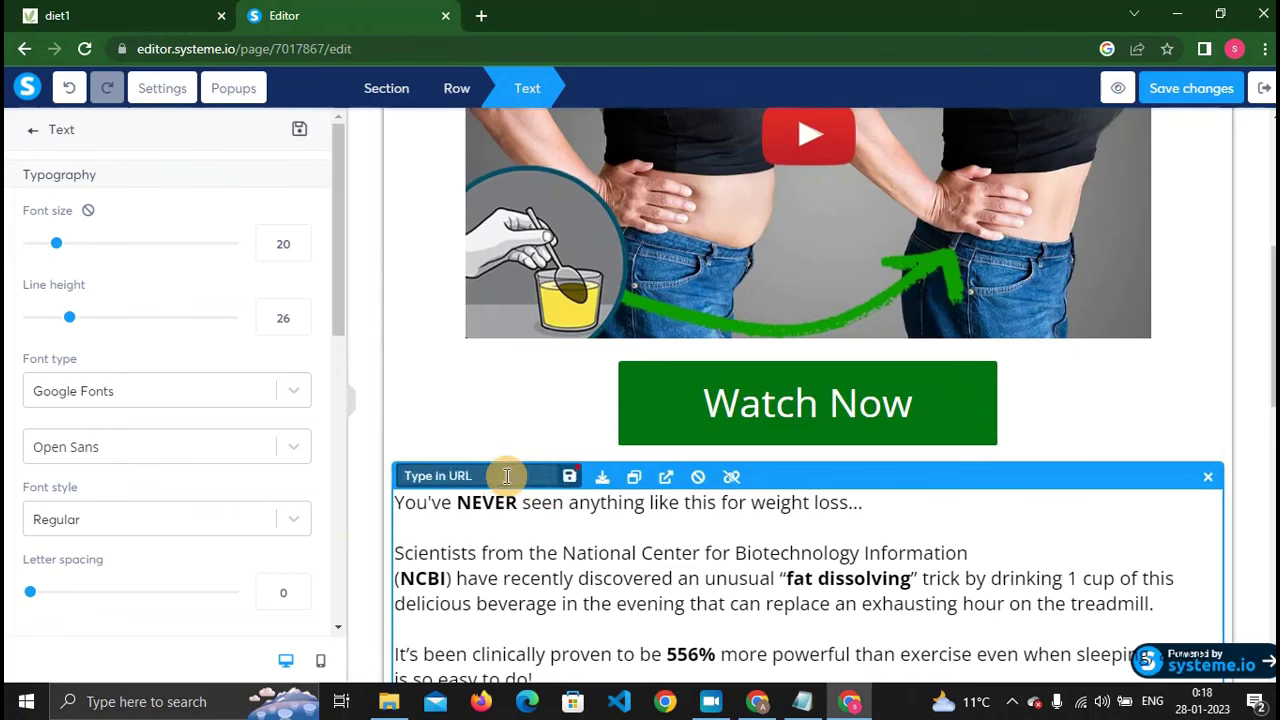
pyautogui.click(569, 478)
pyautogui.click(514, 530)
pyautogui.scroll(-4, 514, 525)
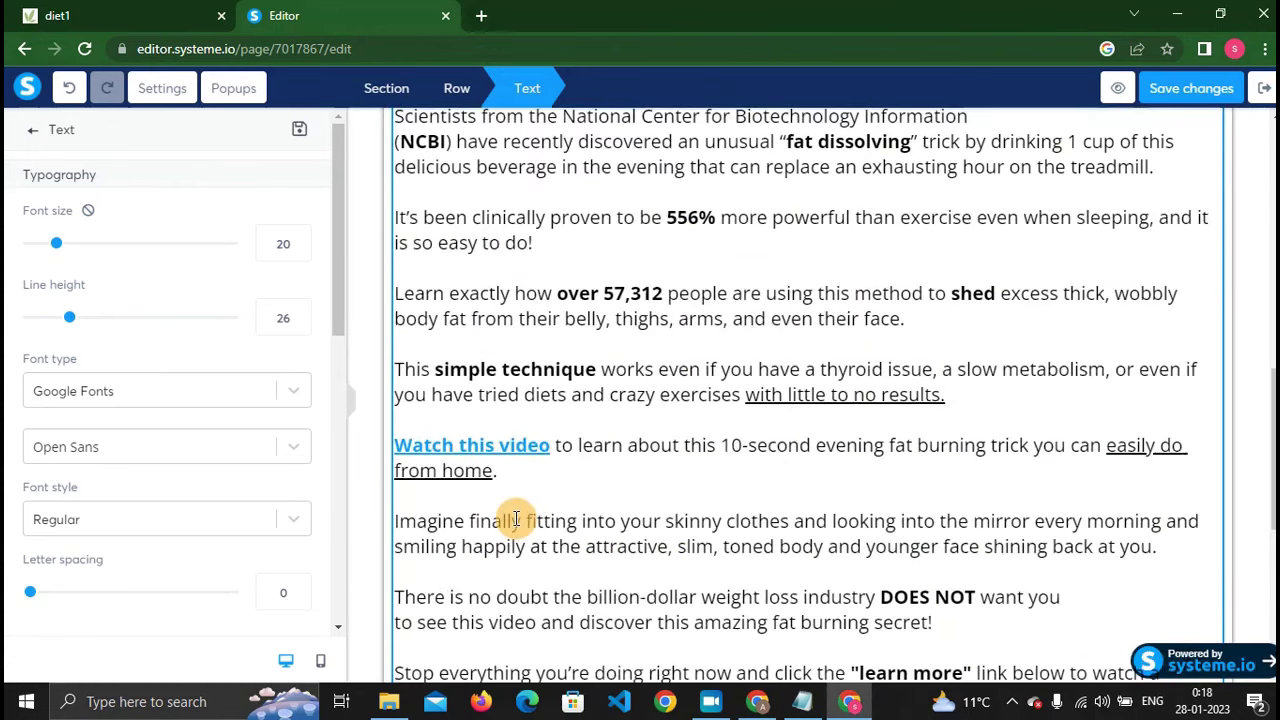
pyautogui.scroll(-2, 516, 519)
pyautogui.scroll(-3, 551, 478)
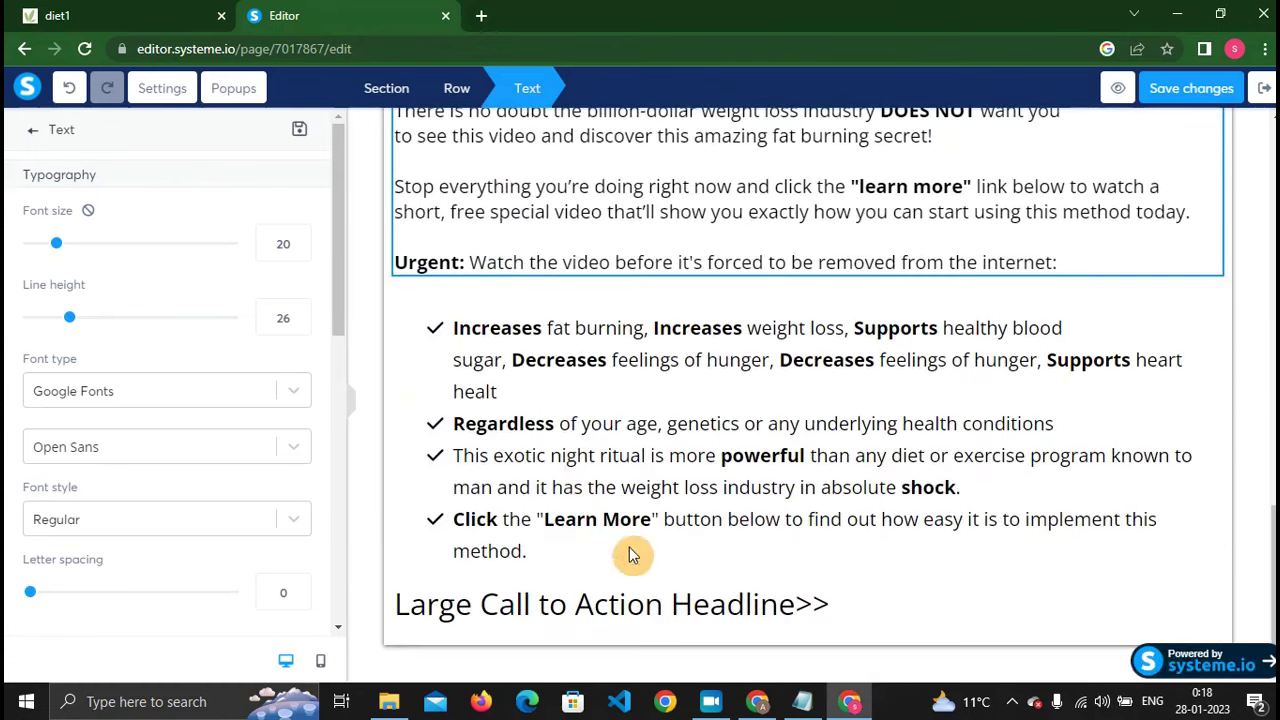
pyautogui.click(623, 603)
pyautogui.click(623, 603)
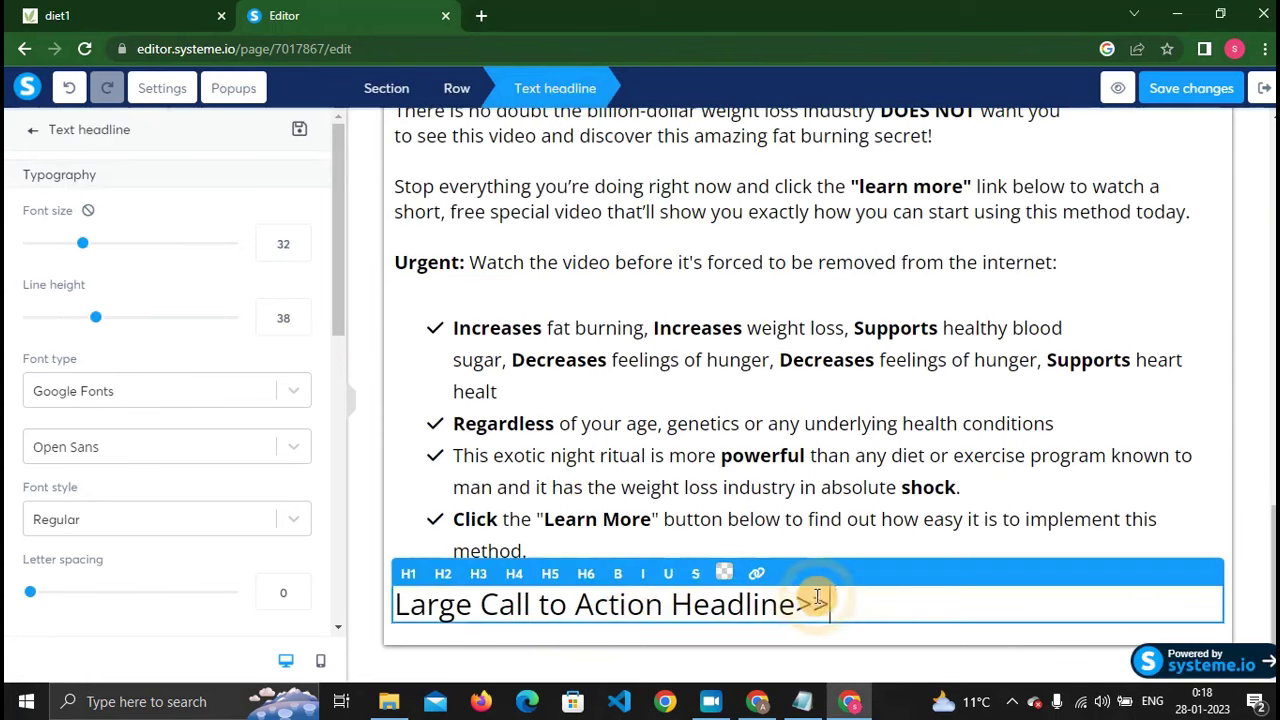
pyautogui.moveTo(849, 602); pyautogui.dragTo(386, 612)
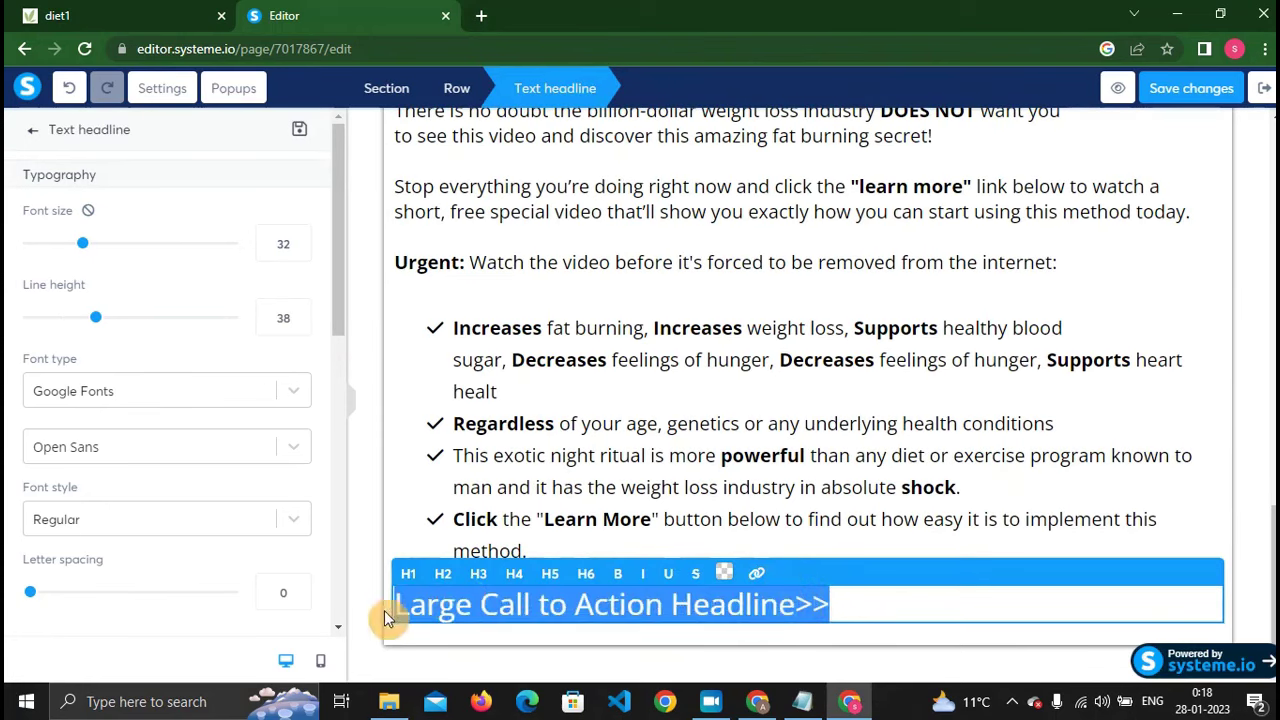
pyautogui.click(755, 576)
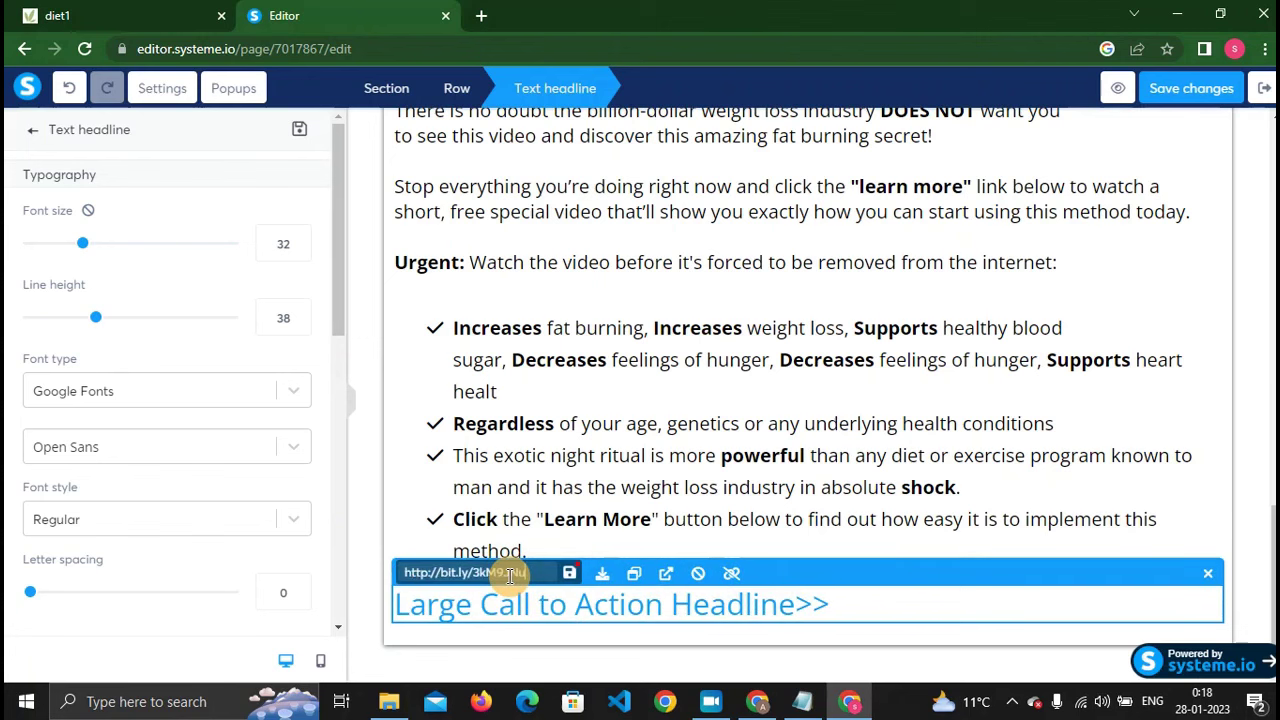
pyautogui.click(574, 579)
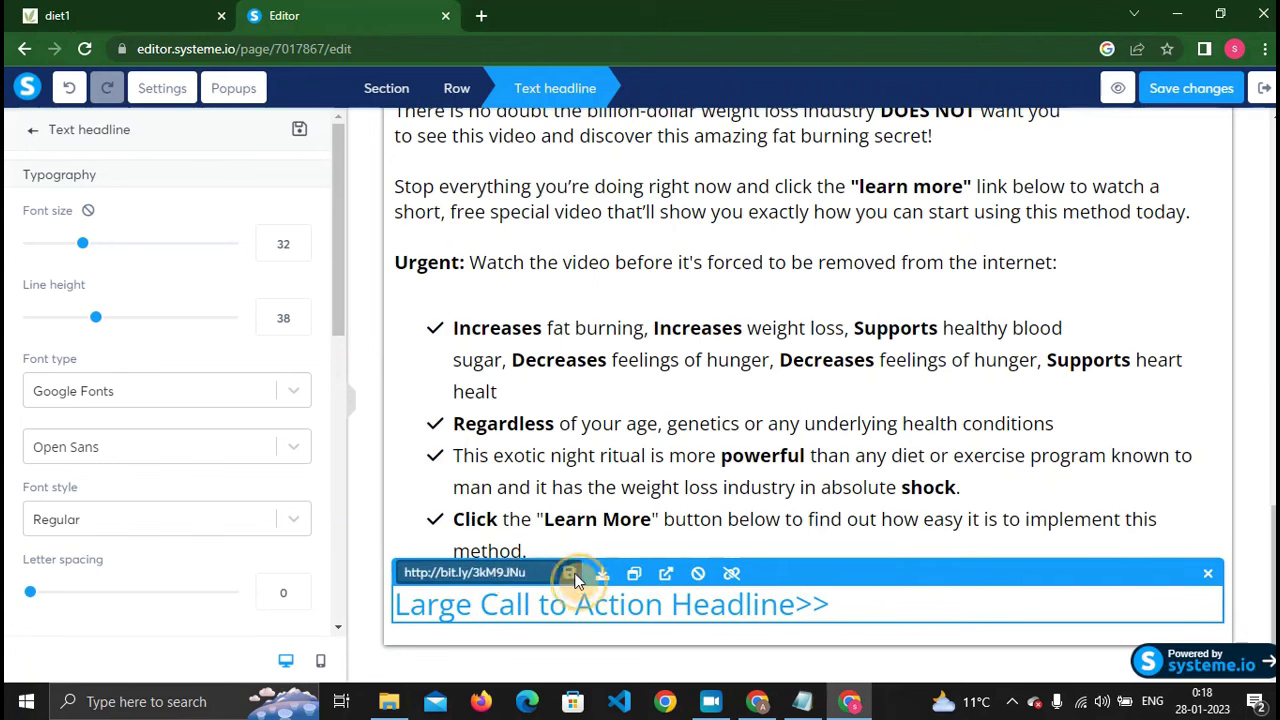
pyautogui.click(766, 464)
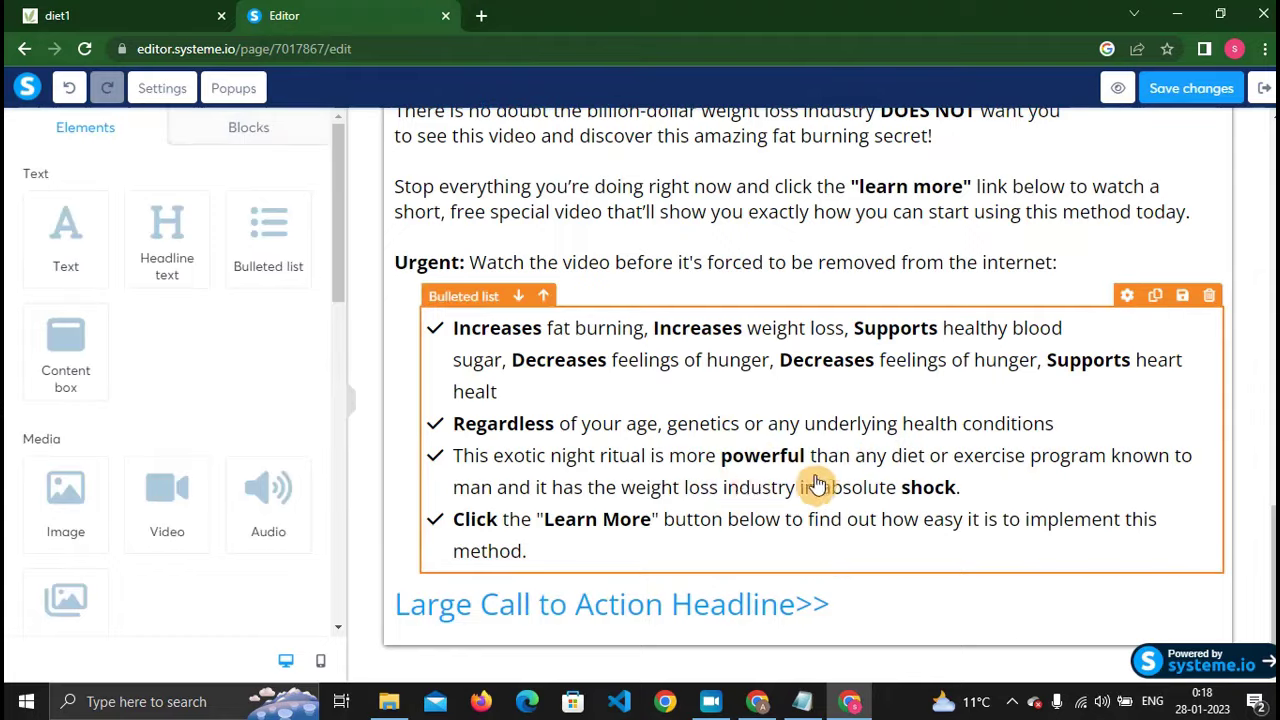
pyautogui.click(700, 609)
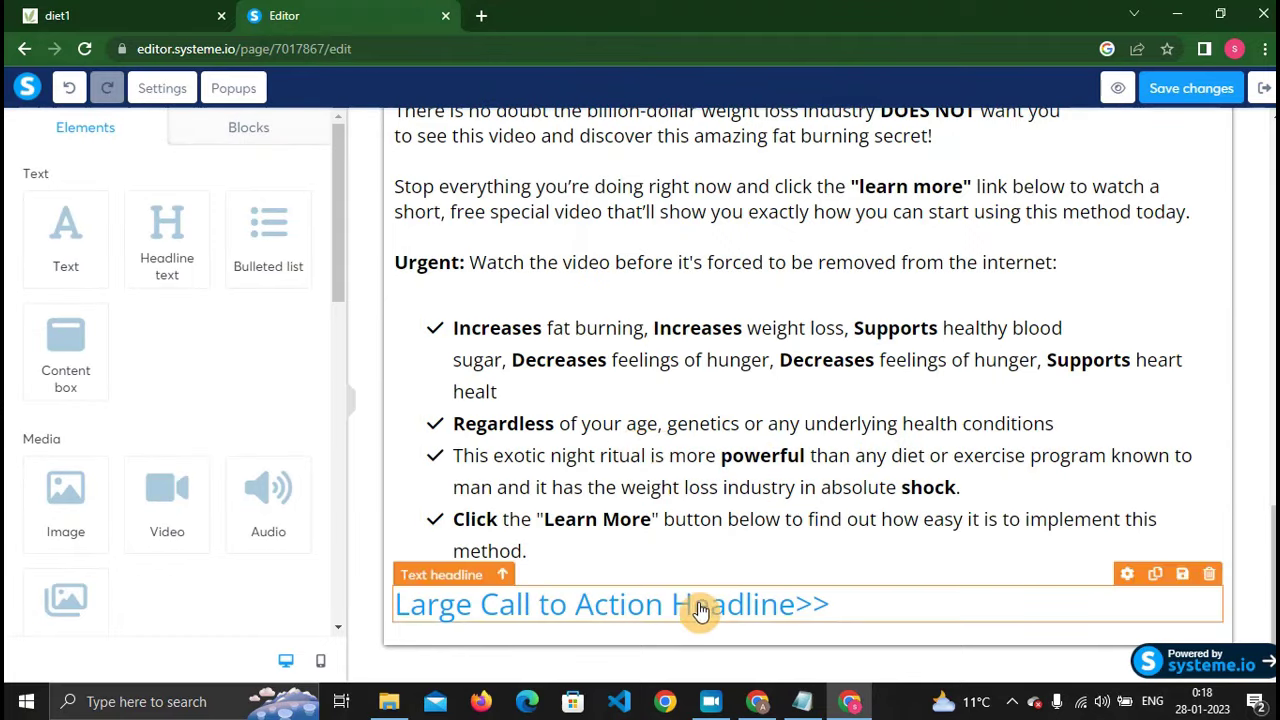
# Copy the disclaimer paragraph about the Food and Drug Administration from the footer of the diet1 reference page.
pyautogui.click(127, 15)
pyautogui.scroll(-2, 434, 414)
pyautogui.click(330, 417)
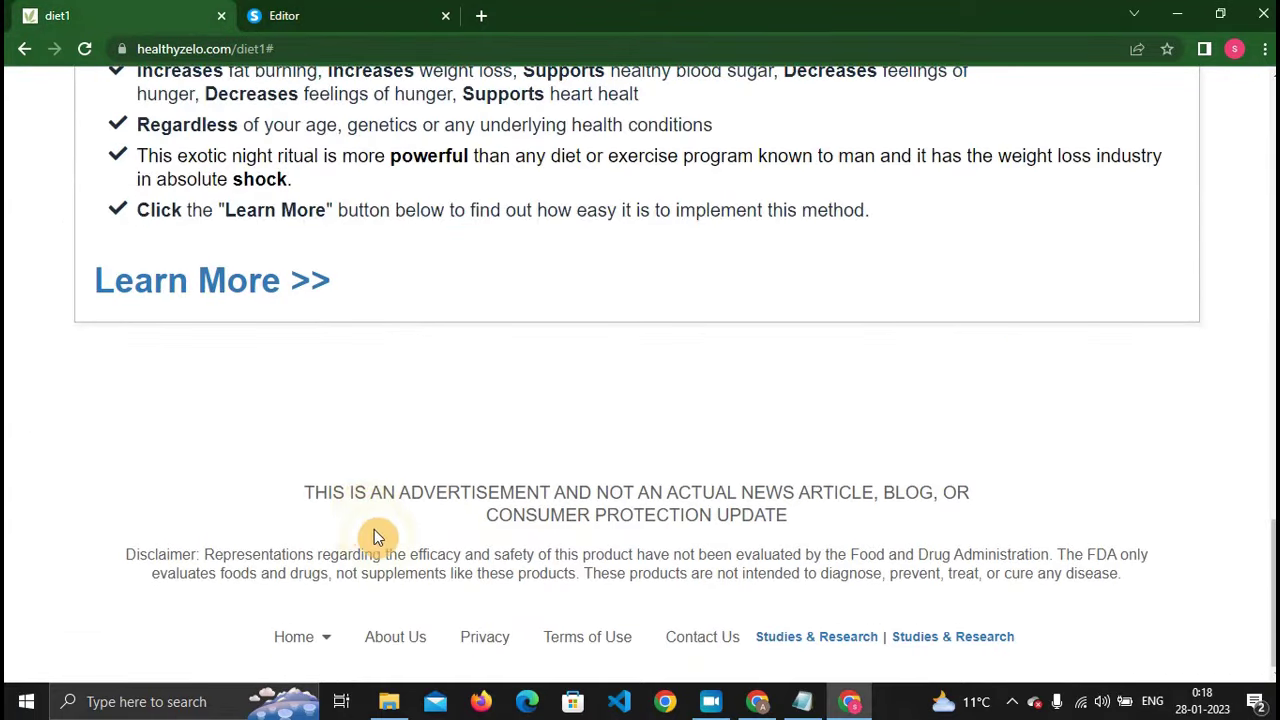
pyautogui.moveTo(306, 492); pyautogui.dragTo(800, 545)
pyautogui.click(800, 545)
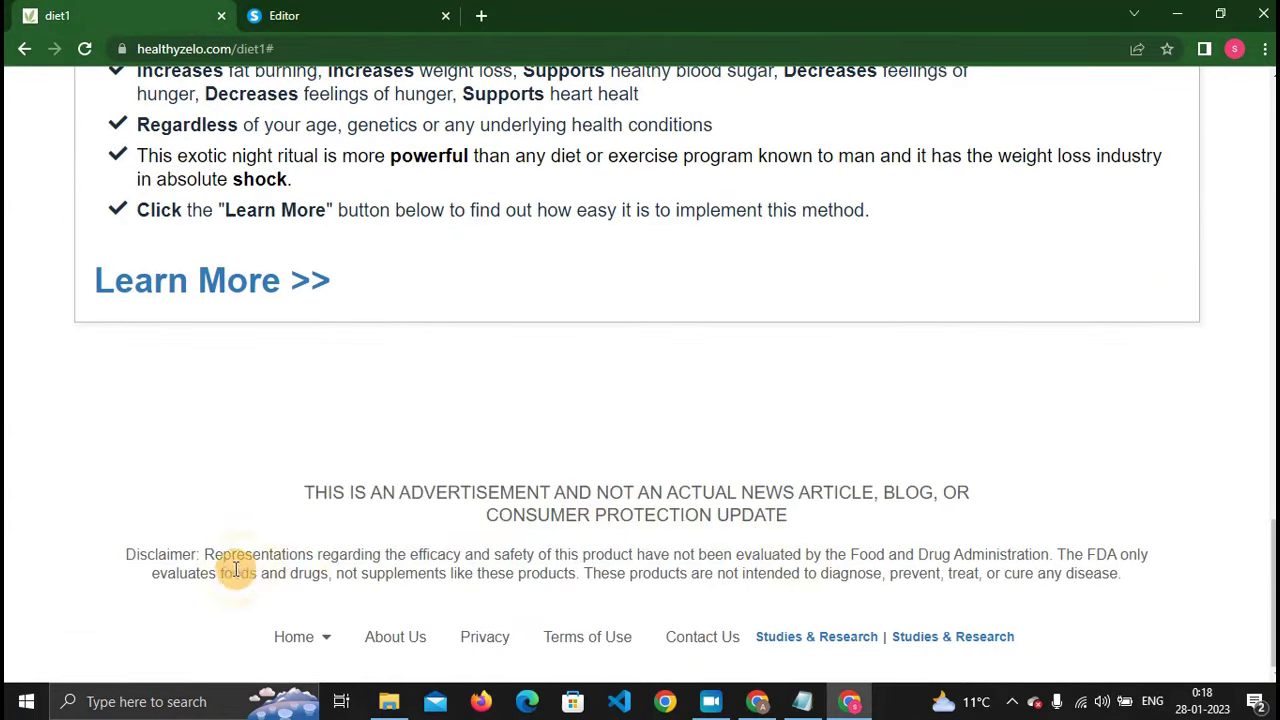
pyautogui.moveTo(113, 562); pyautogui.dragTo(1080, 572)
pyautogui.rightClick(1080, 572)
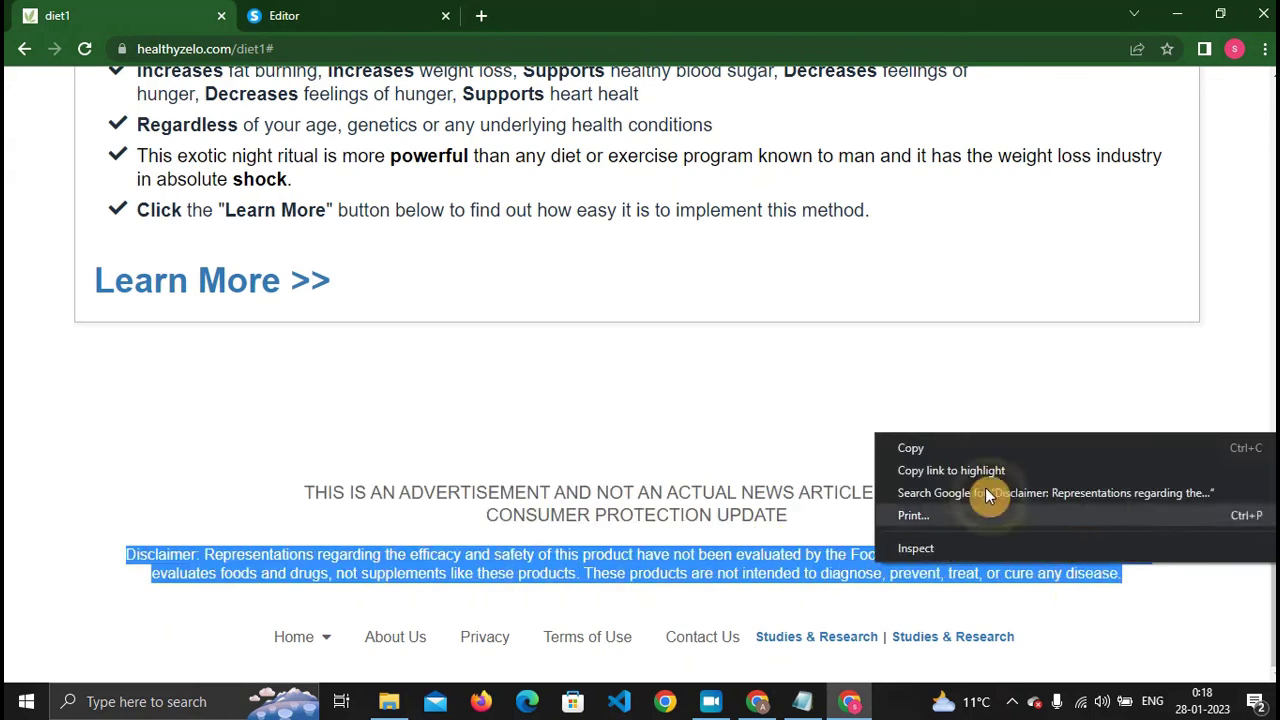
pyautogui.click(923, 447)
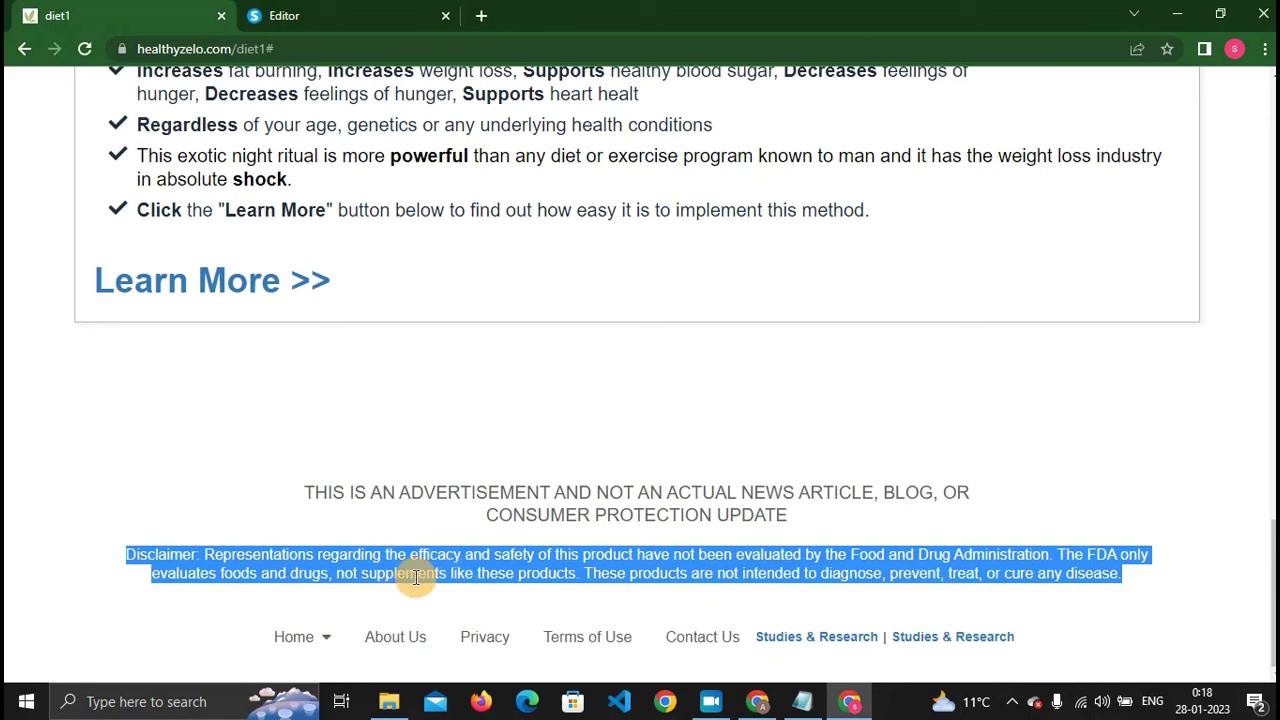
# Add a text element below the main content box in the editor and replace its placeholder with the copied disclaimer.
pyautogui.click(333, 18)
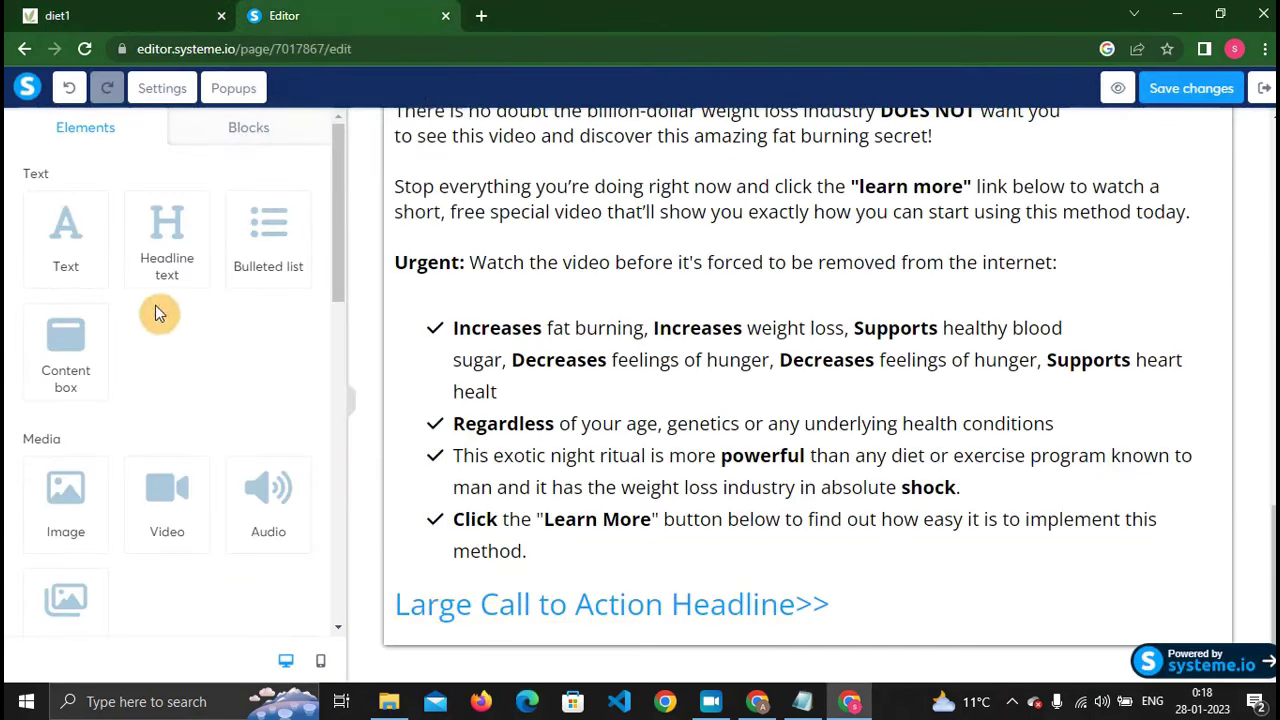
pyautogui.moveTo(63, 229); pyautogui.dragTo(808, 641)
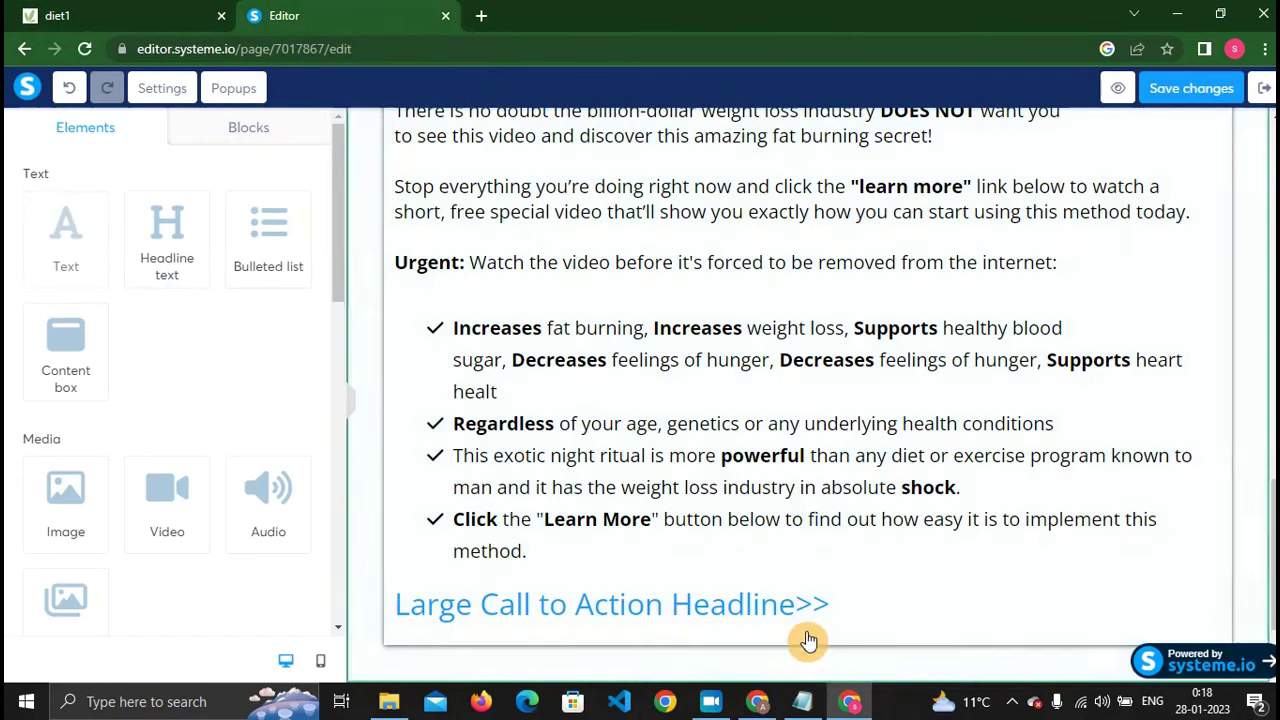
pyautogui.scroll(-2, 751, 563)
pyautogui.click(587, 617)
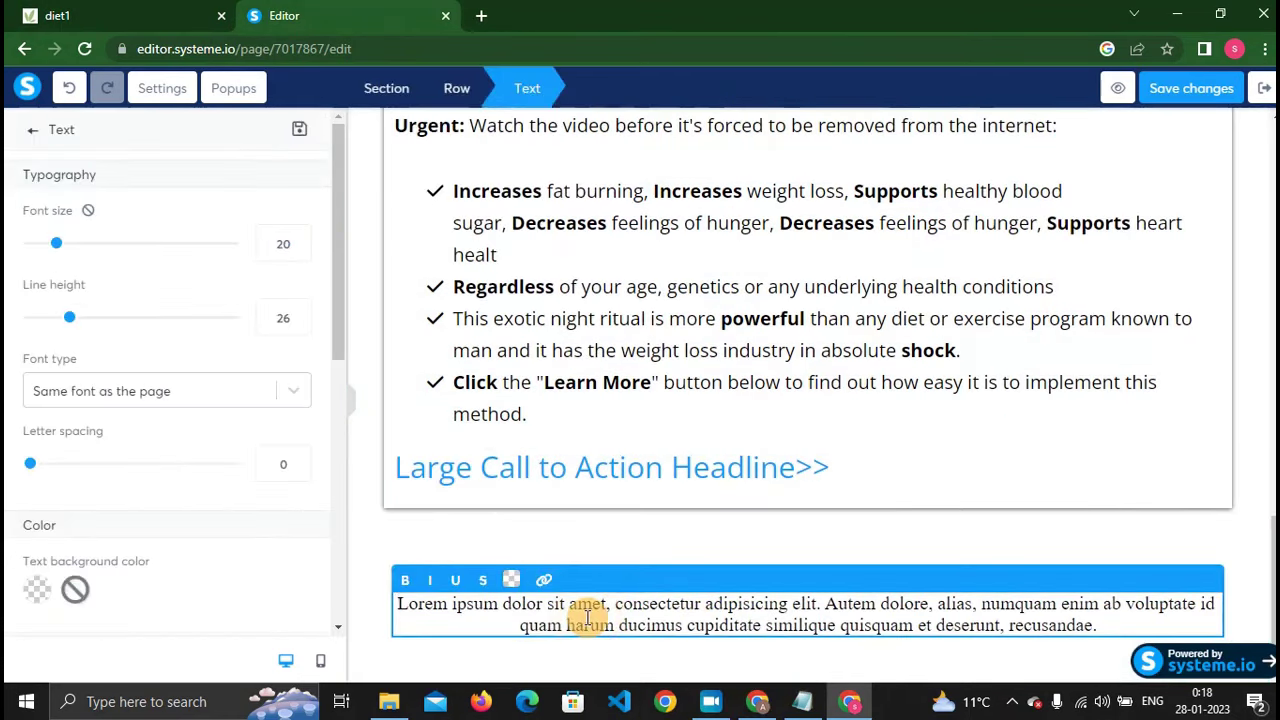
pyautogui.hotkey('ctrl', 'a')
pyautogui.hotkey('ctrl', 'v')
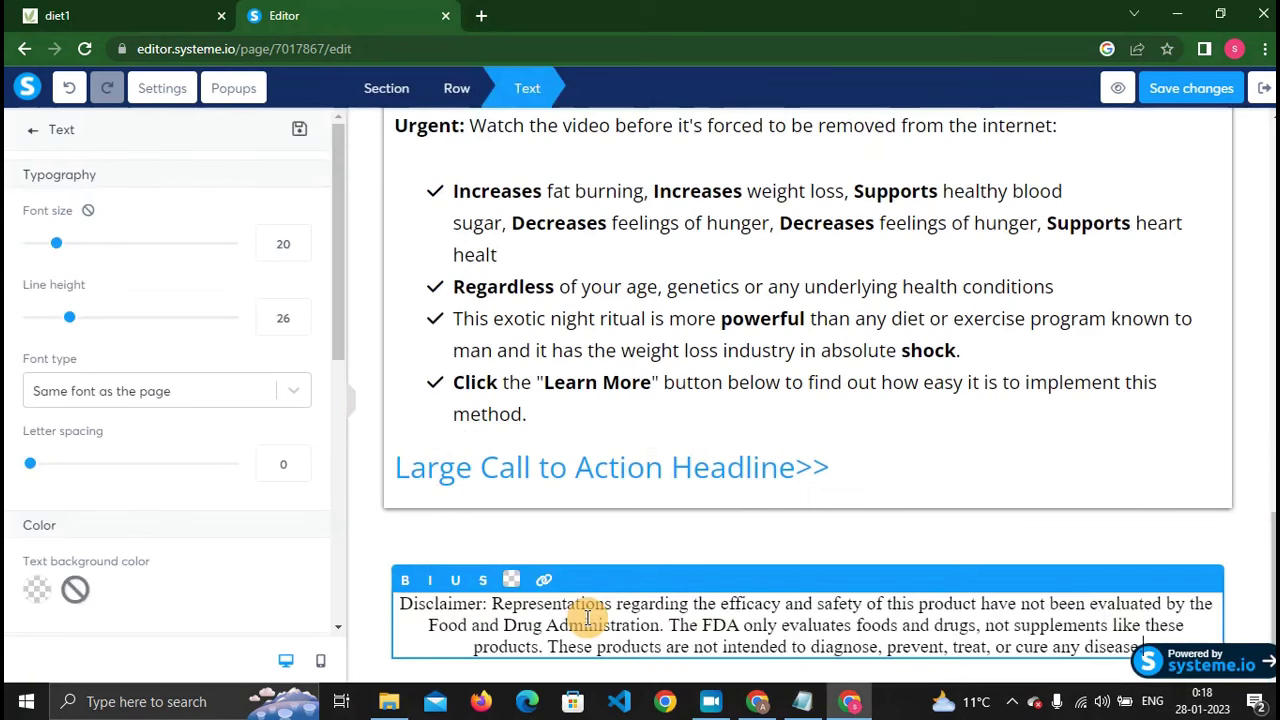
# Examine the advertisement notice, the disclaimer and the footer links at the end of the diet1 reference page.
pyautogui.hotkey('ctrl', 'shift', 'Tab')
pyautogui.click(276, 476)
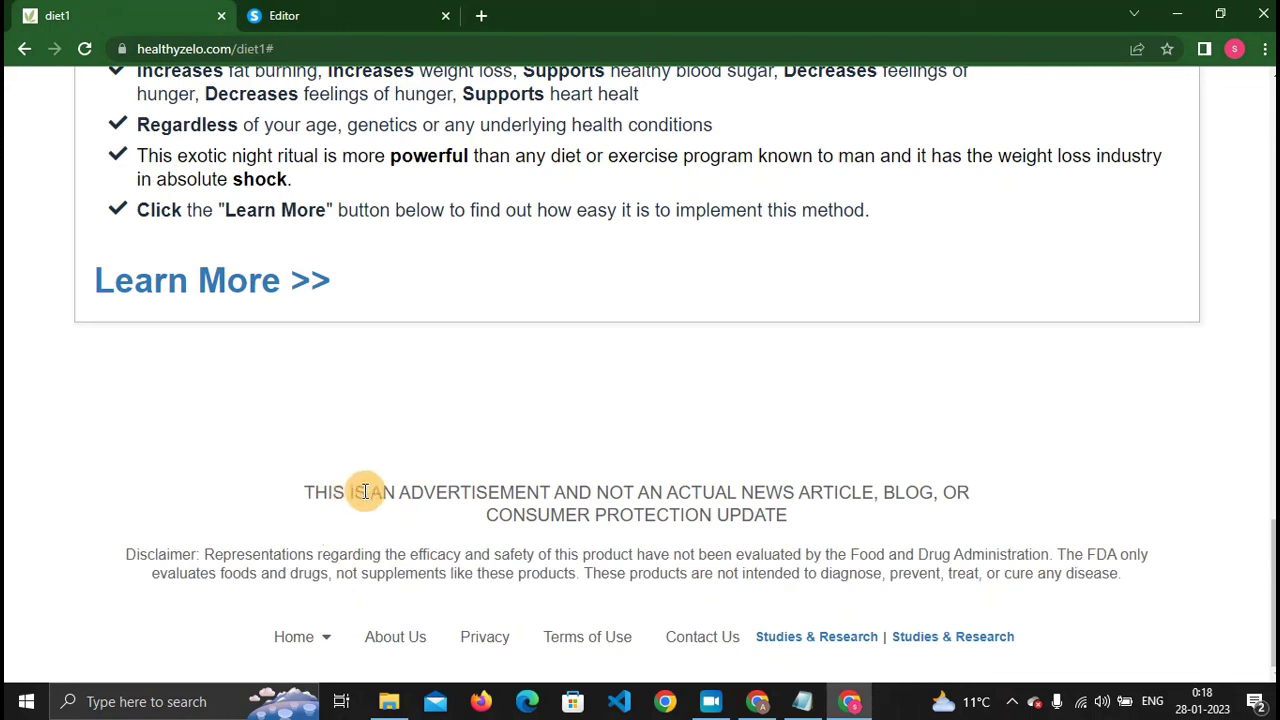
pyautogui.moveTo(286, 491); pyautogui.dragTo(787, 516)
pyautogui.click(751, 520)
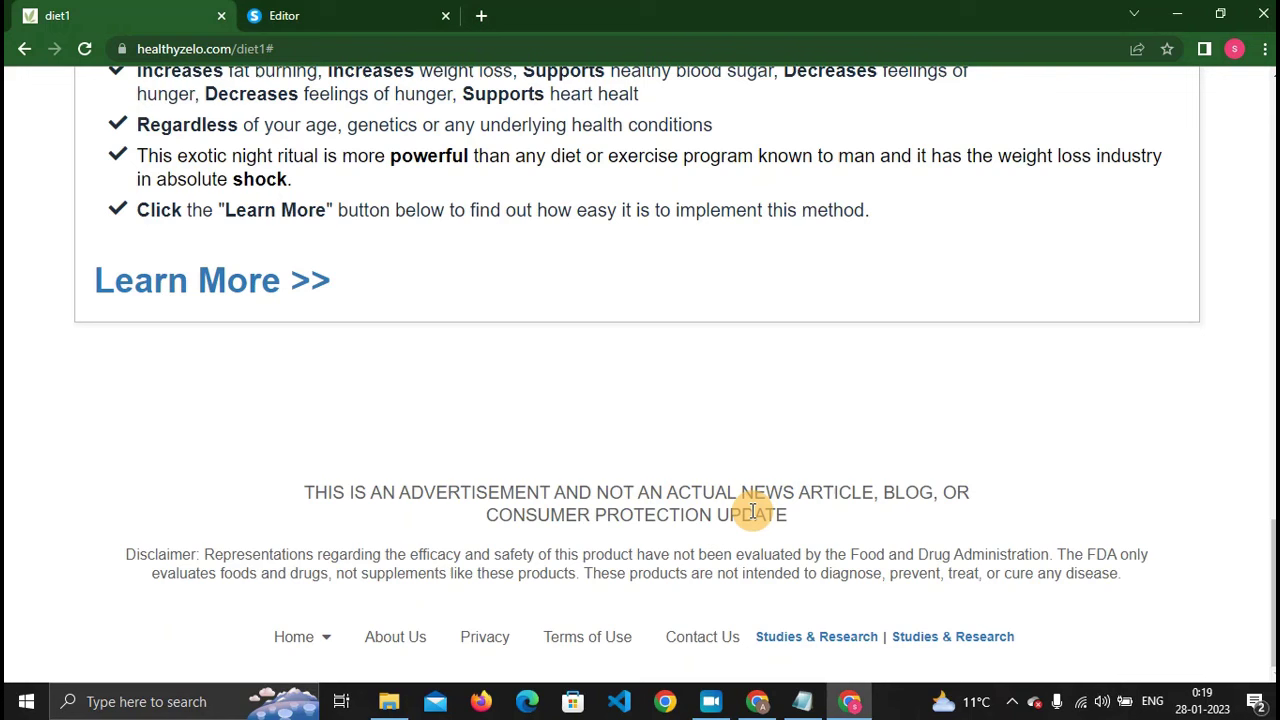
pyautogui.moveTo(289, 489); pyautogui.dragTo(809, 526)
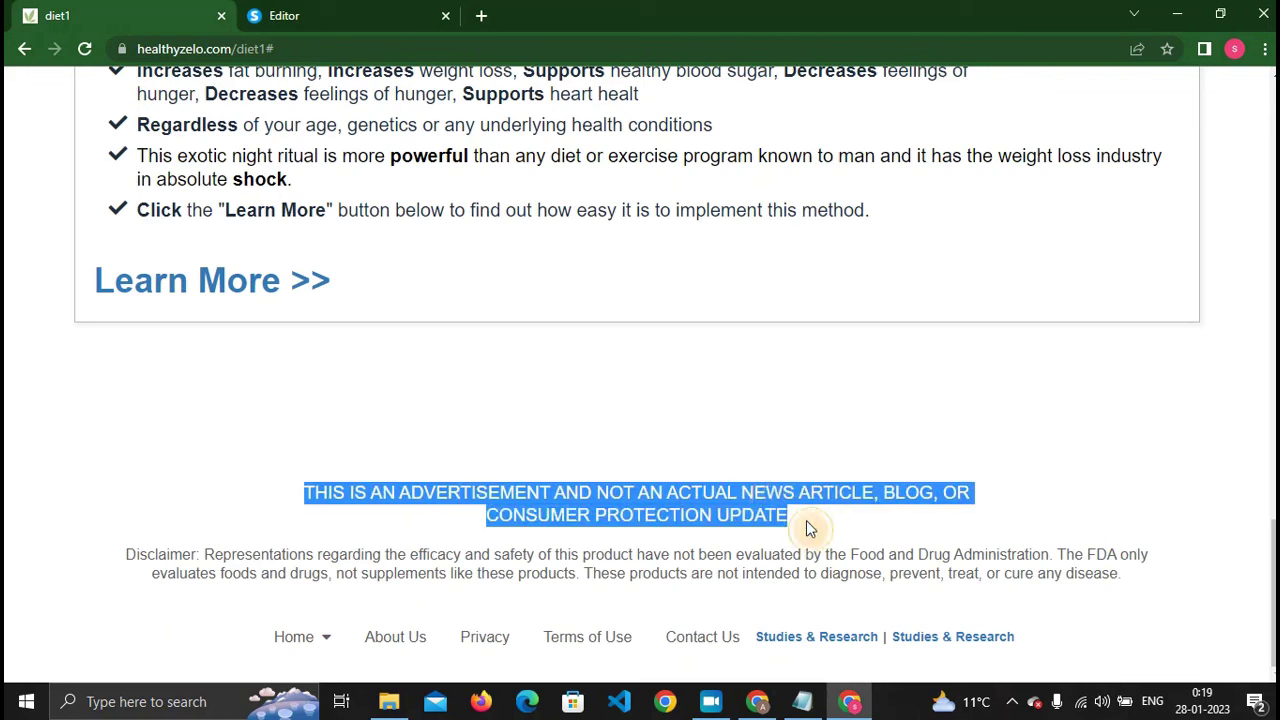
pyautogui.click(809, 526)
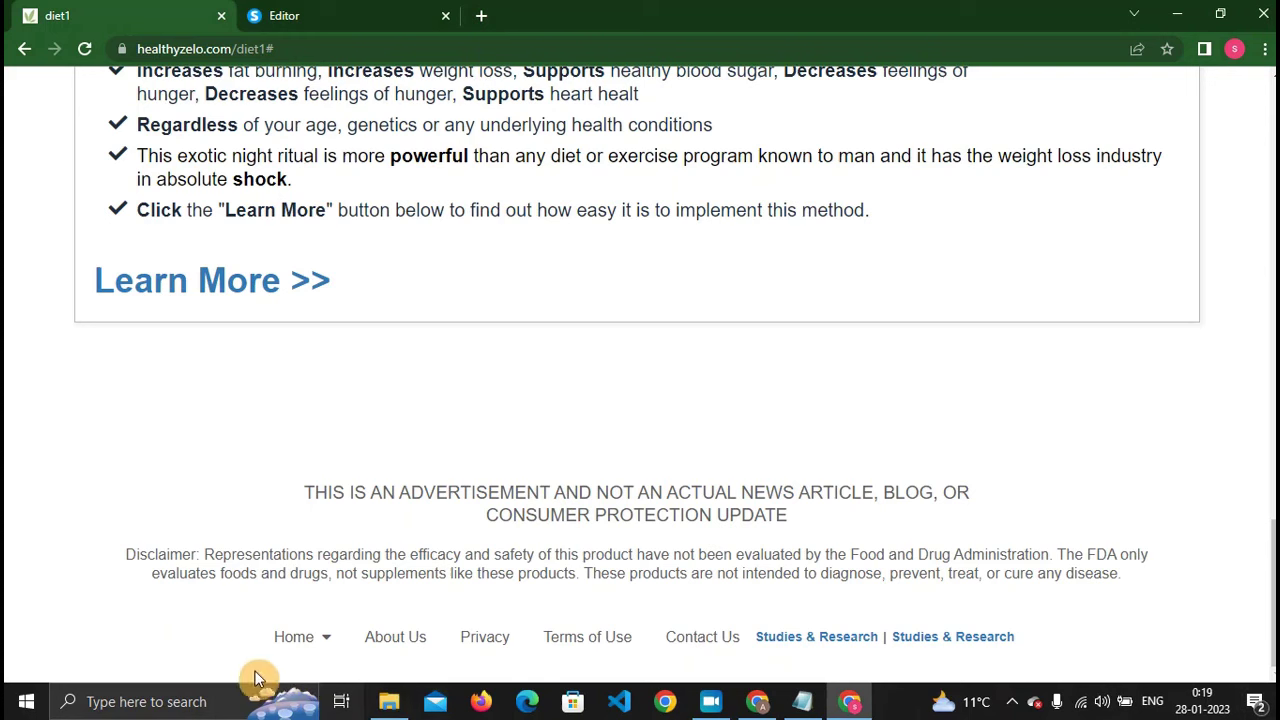
pyautogui.moveTo(240, 654); pyautogui.dragTo(1055, 678)
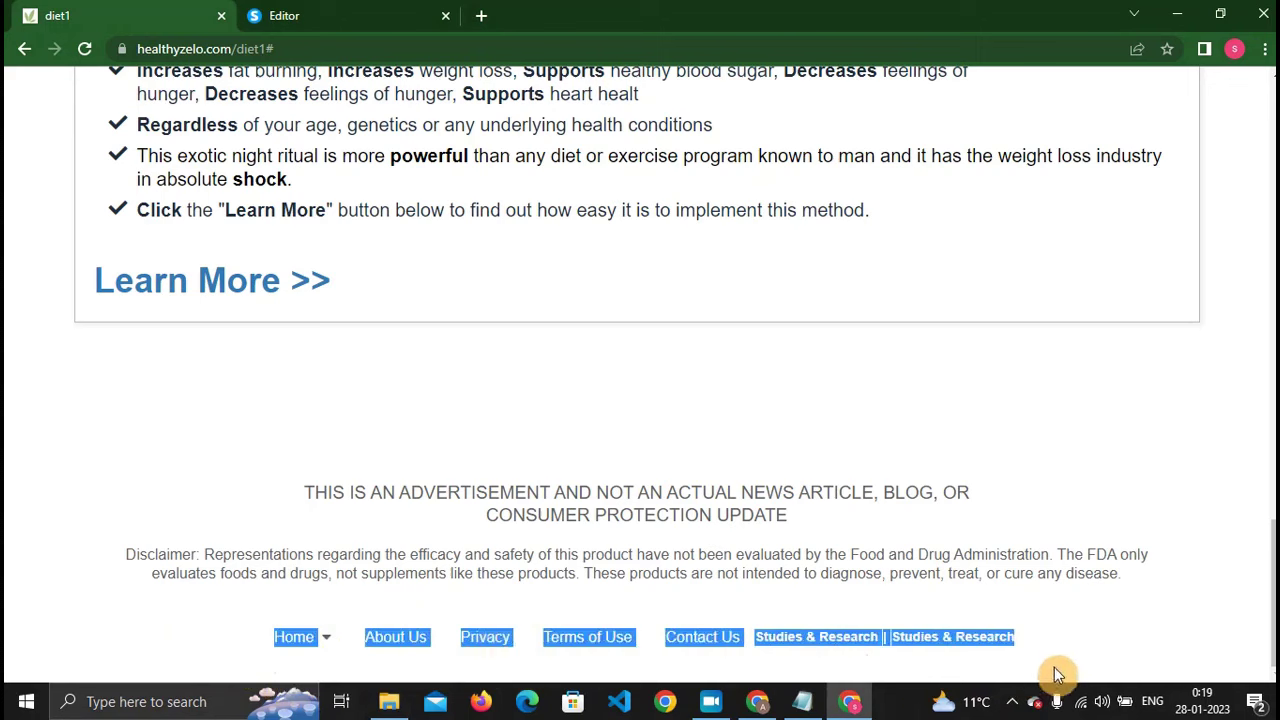
pyautogui.click(1071, 651)
pyautogui.moveTo(1190, 556); pyautogui.dragTo(826, 552)
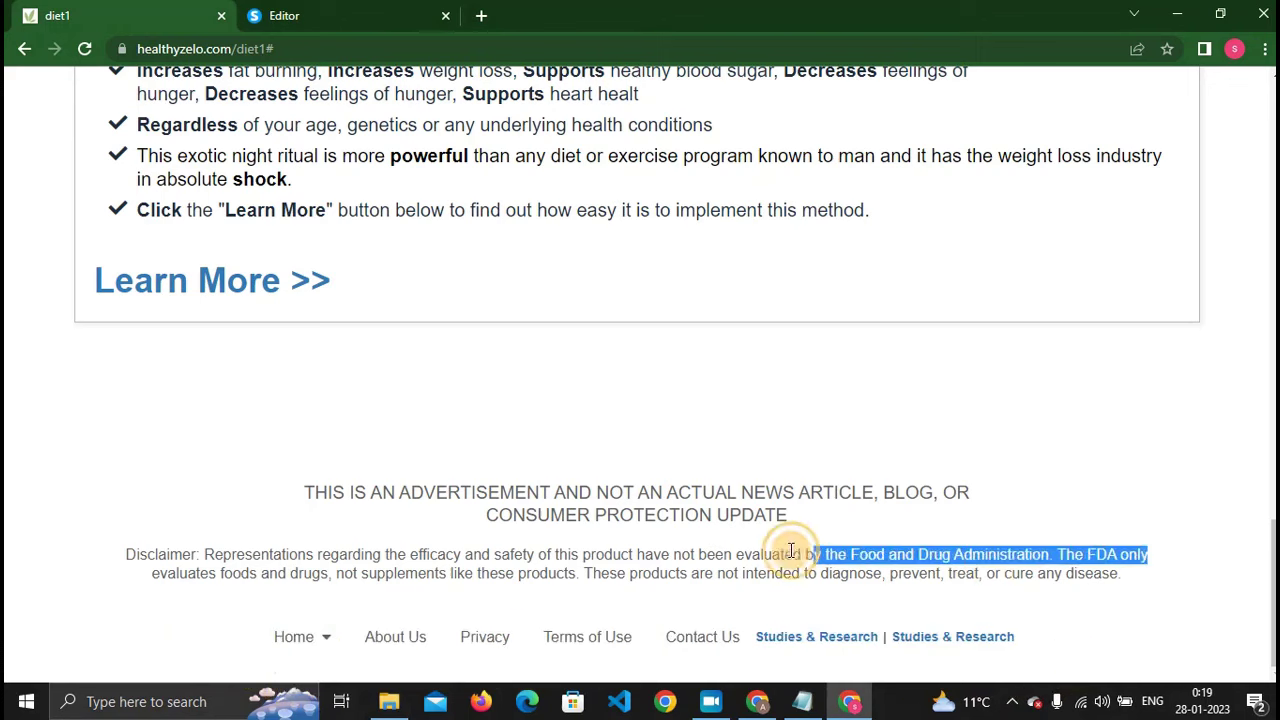
pyautogui.click(726, 552)
pyautogui.moveTo(677, 561); pyautogui.dragTo(1100, 580)
pyautogui.click(1063, 571)
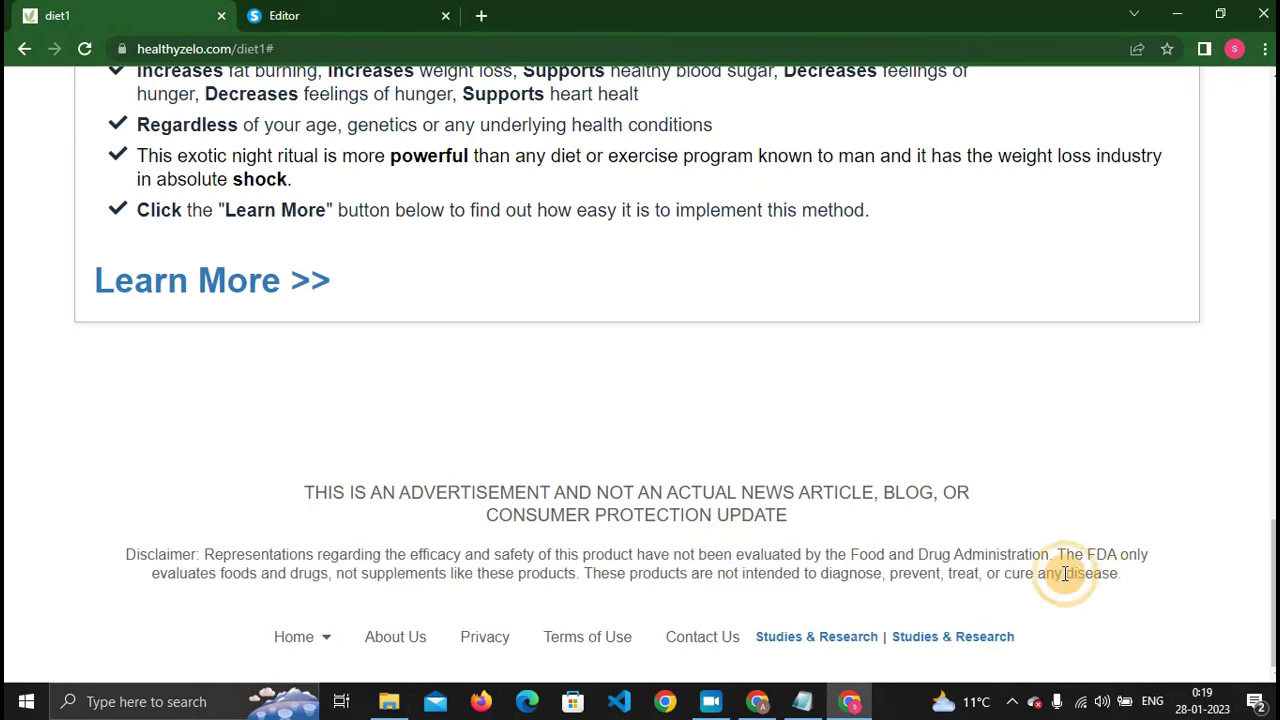
pyautogui.scroll(10, 260, 185)
# Save the landing page changes and exit the editor to the Ice Hack funnel step.
pyautogui.click(300, 16)
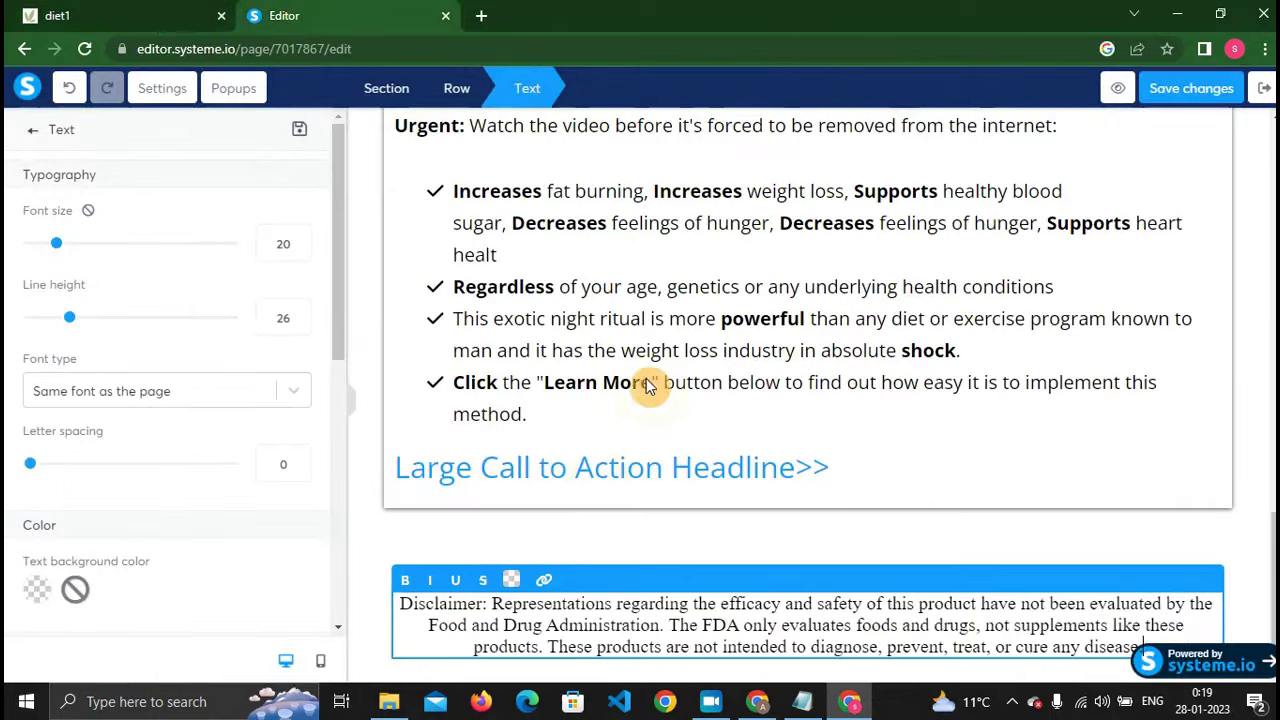
pyautogui.click(960, 405)
pyautogui.click(1178, 92)
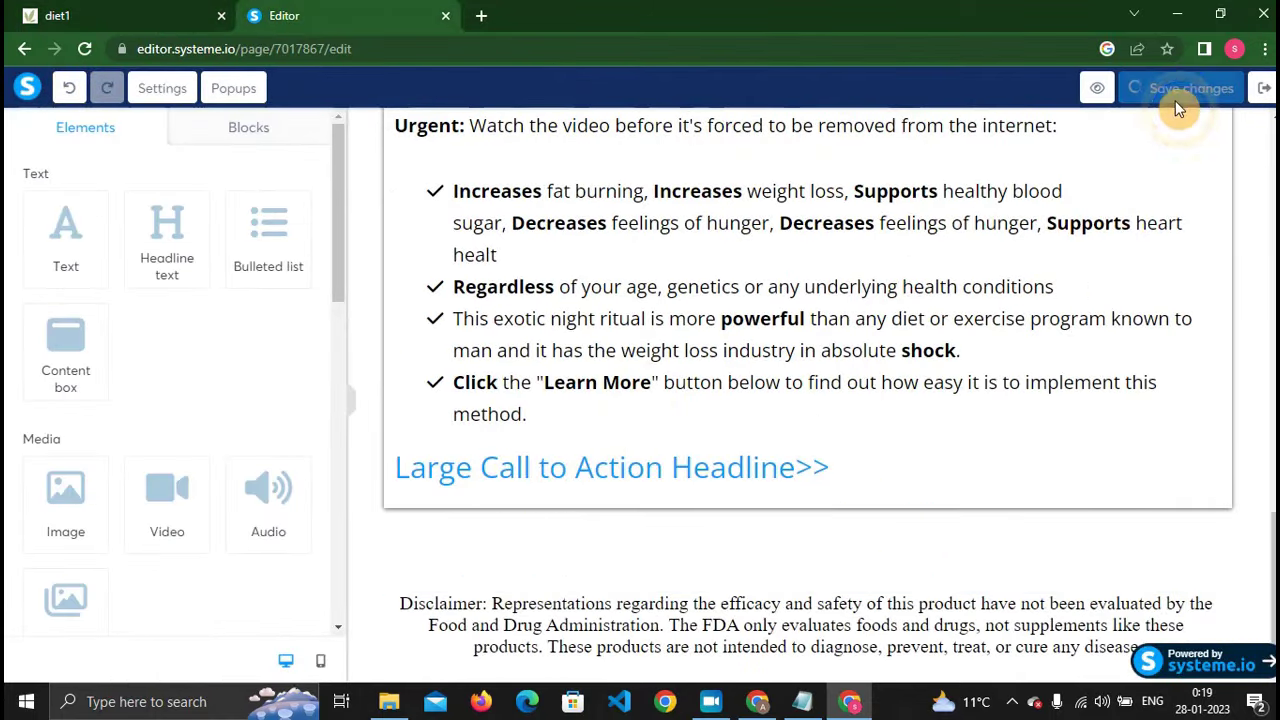
pyautogui.scroll(10, 1100, 294)
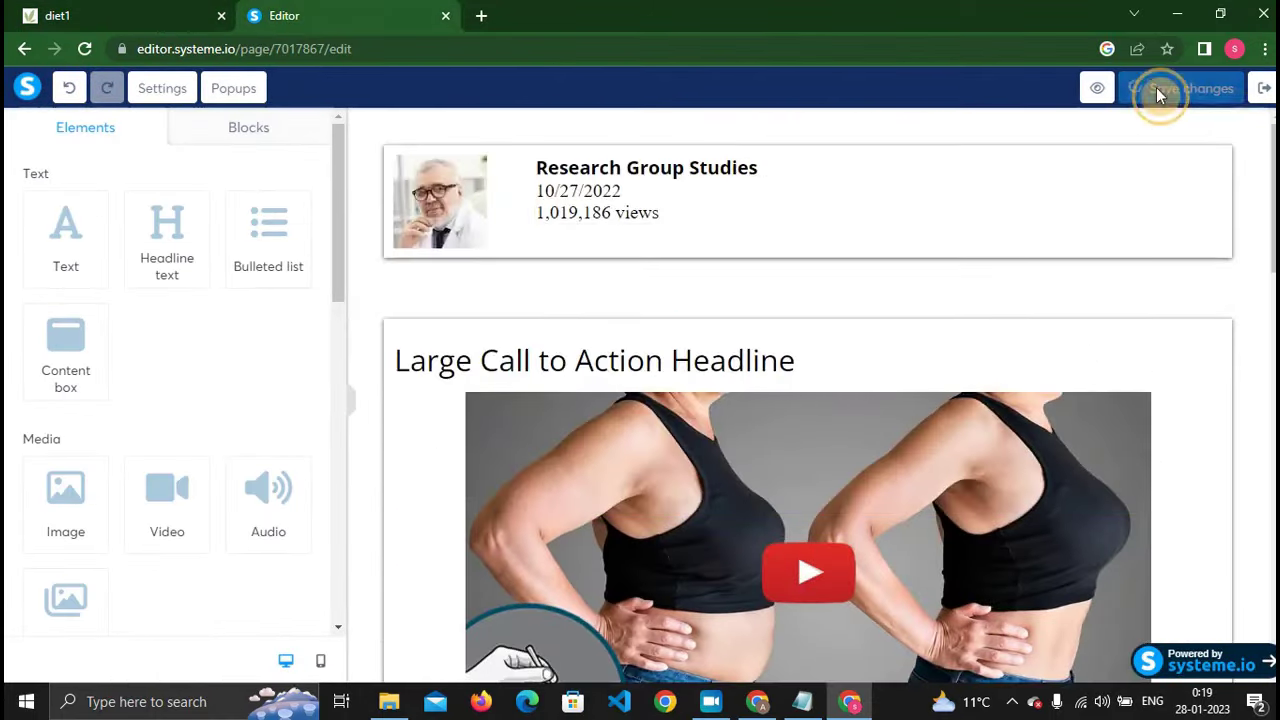
pyautogui.click(1264, 90)
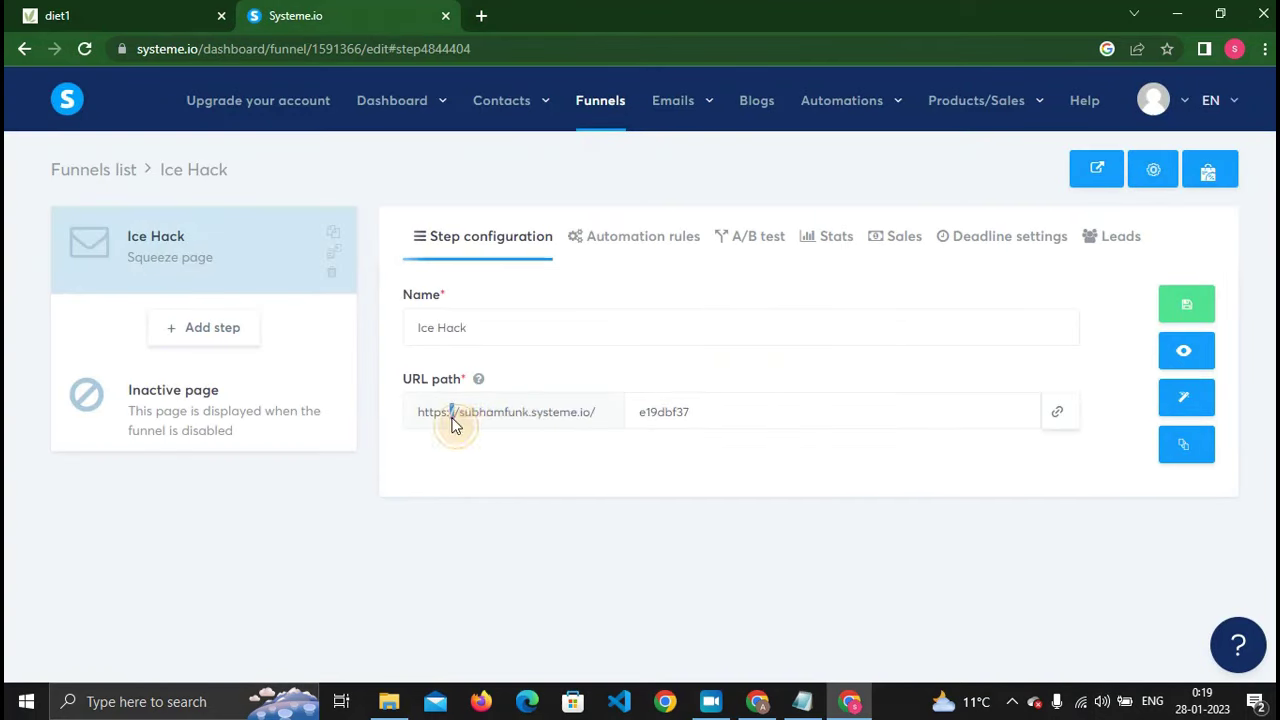
# Copy the Ice Hack step's public URL and open the published page in a new browser tab.
pyautogui.moveTo(452, 420); pyautogui.dragTo(763, 429)
pyautogui.click(1058, 412)
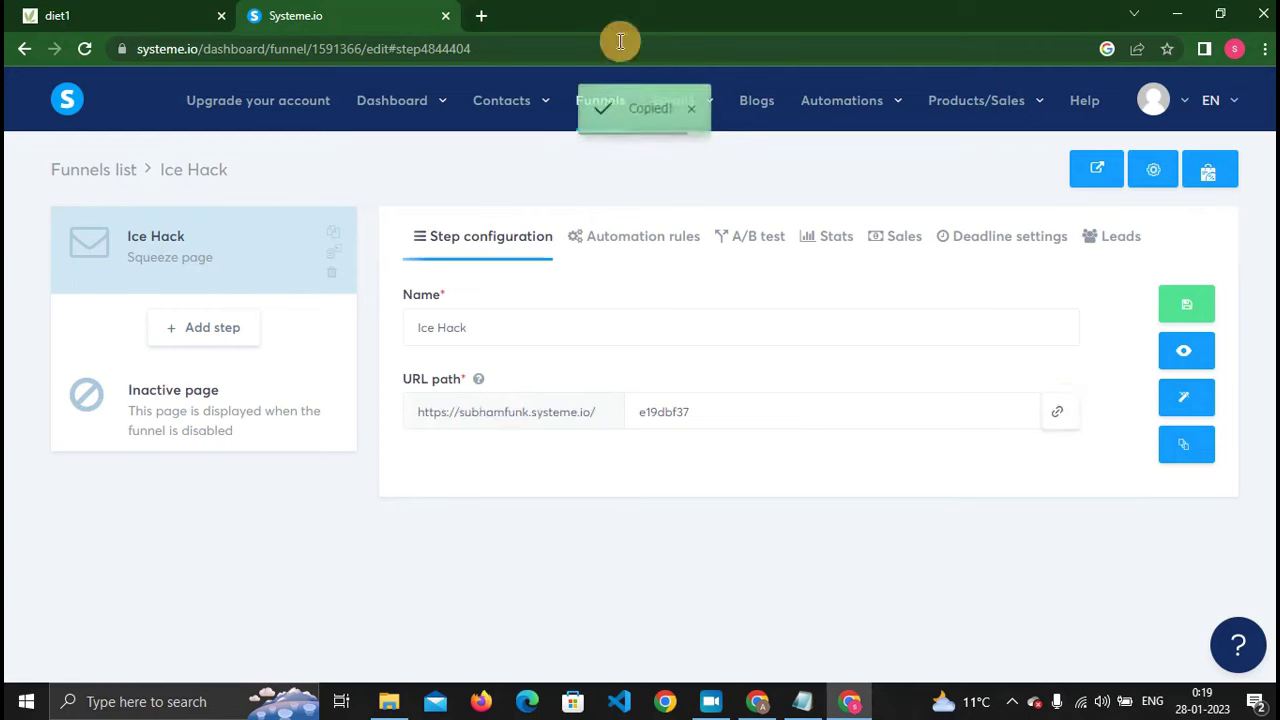
pyautogui.click(482, 15)
pyautogui.hotkey('ctrl', 'v')
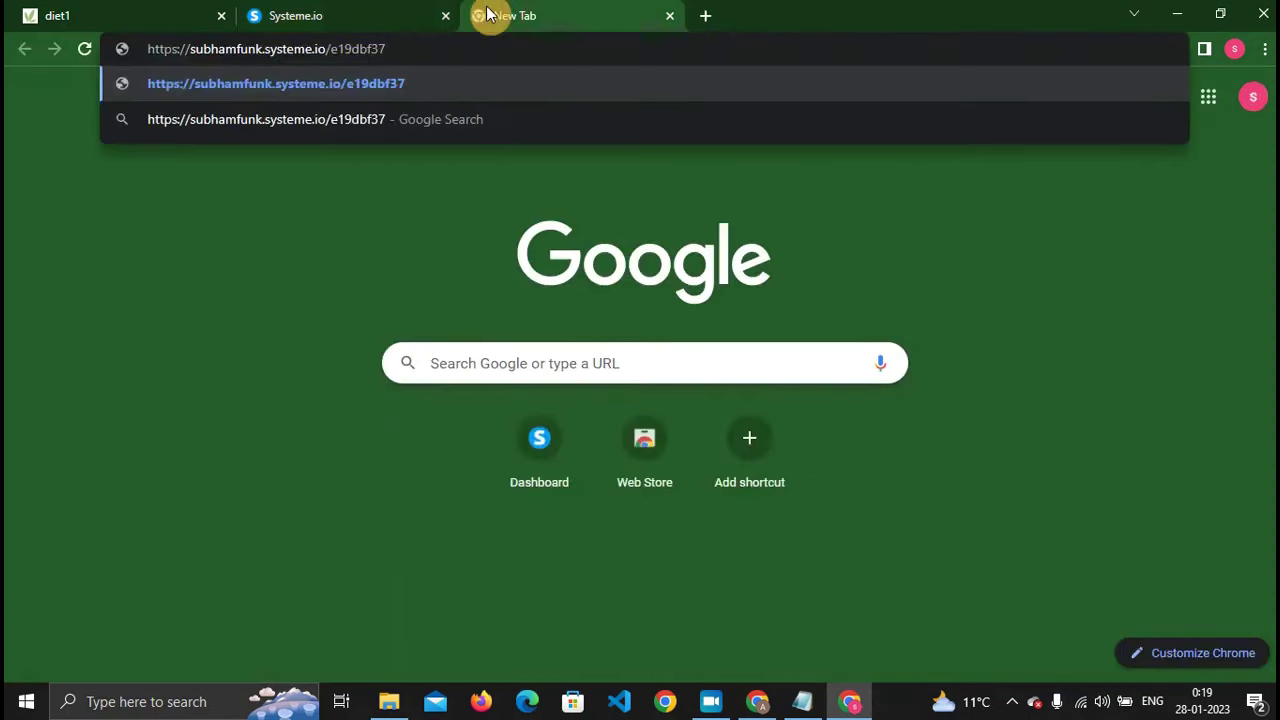
pyautogui.press('Return')
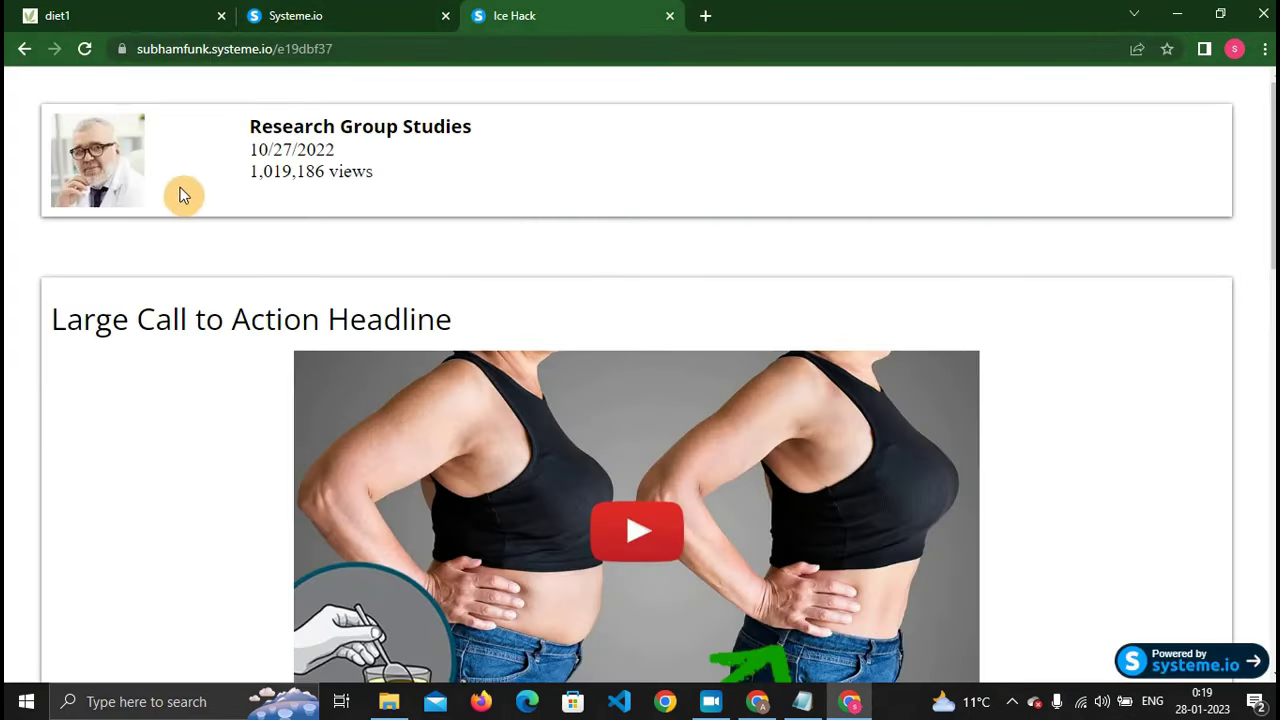
# Review the published Ice Hack page from header to disclaimer, dismissing the "Subscribe here for free" popup.
pyautogui.scroll(-10, 251, 217)
pyautogui.scroll(10, 294, 323)
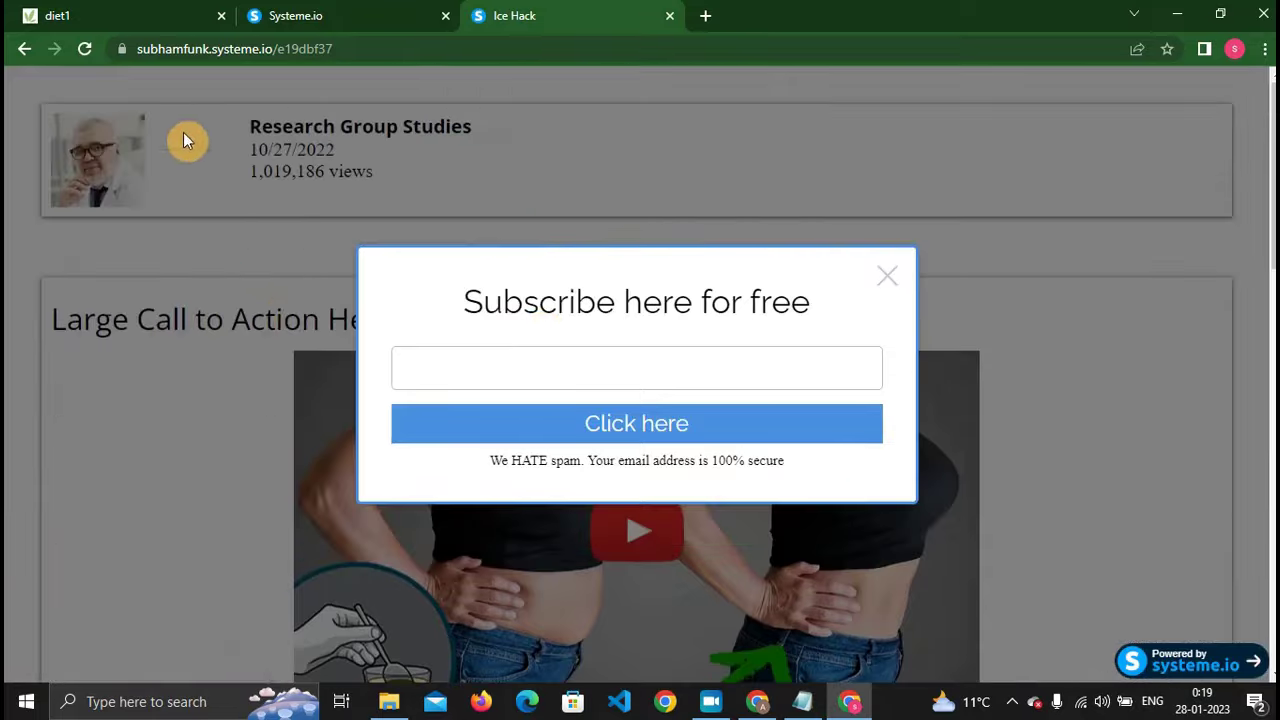
pyautogui.scroll(-15, 251, 351)
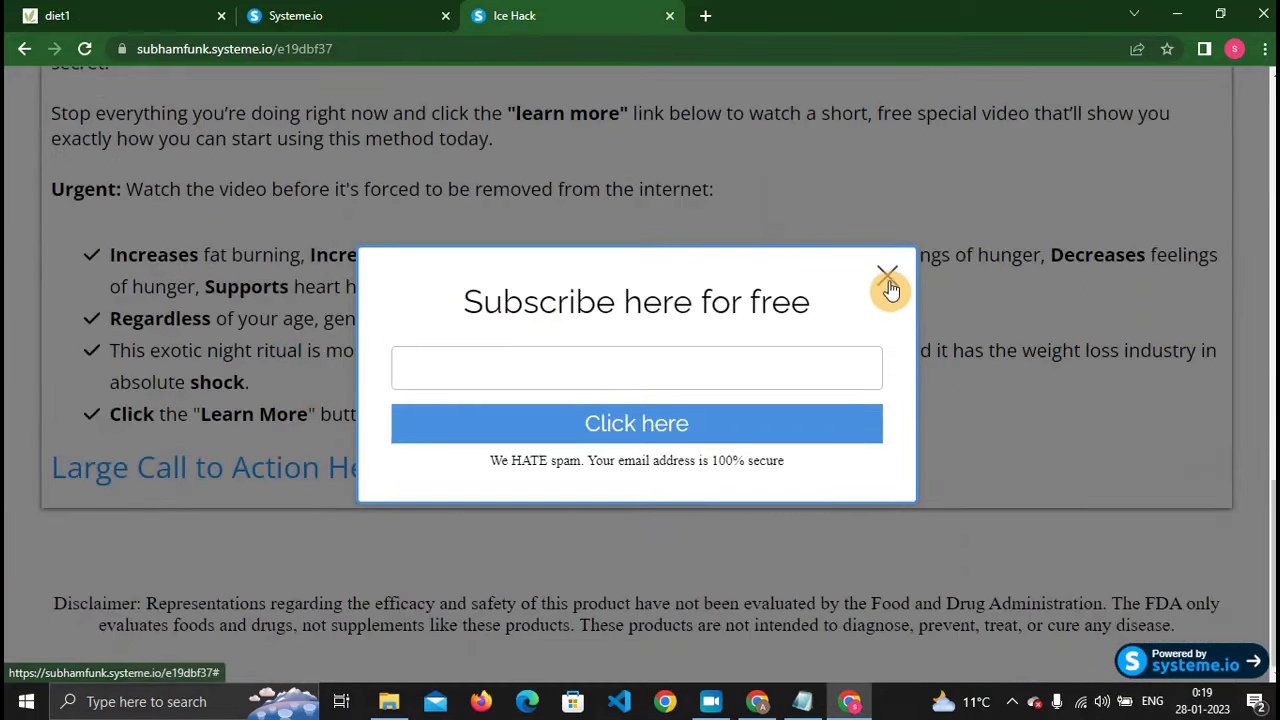
pyautogui.click(887, 276)
pyautogui.scroll(8, 486, 334)
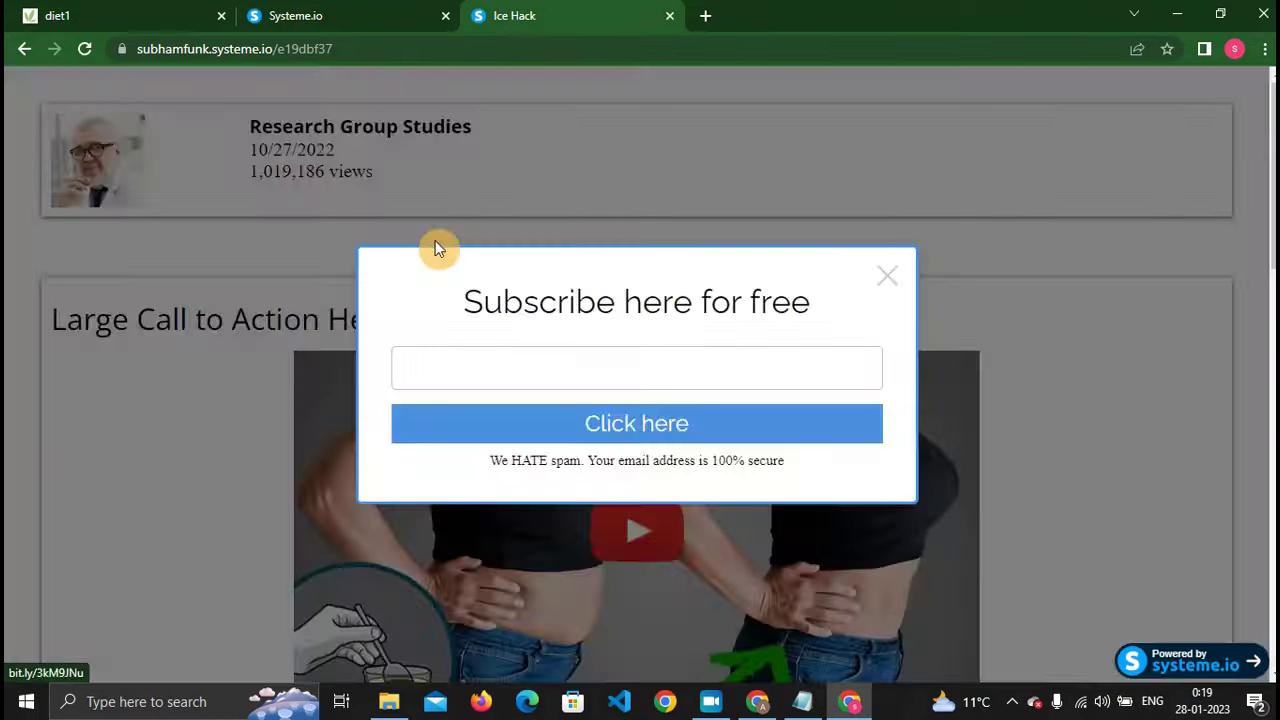
pyautogui.click(886, 283)
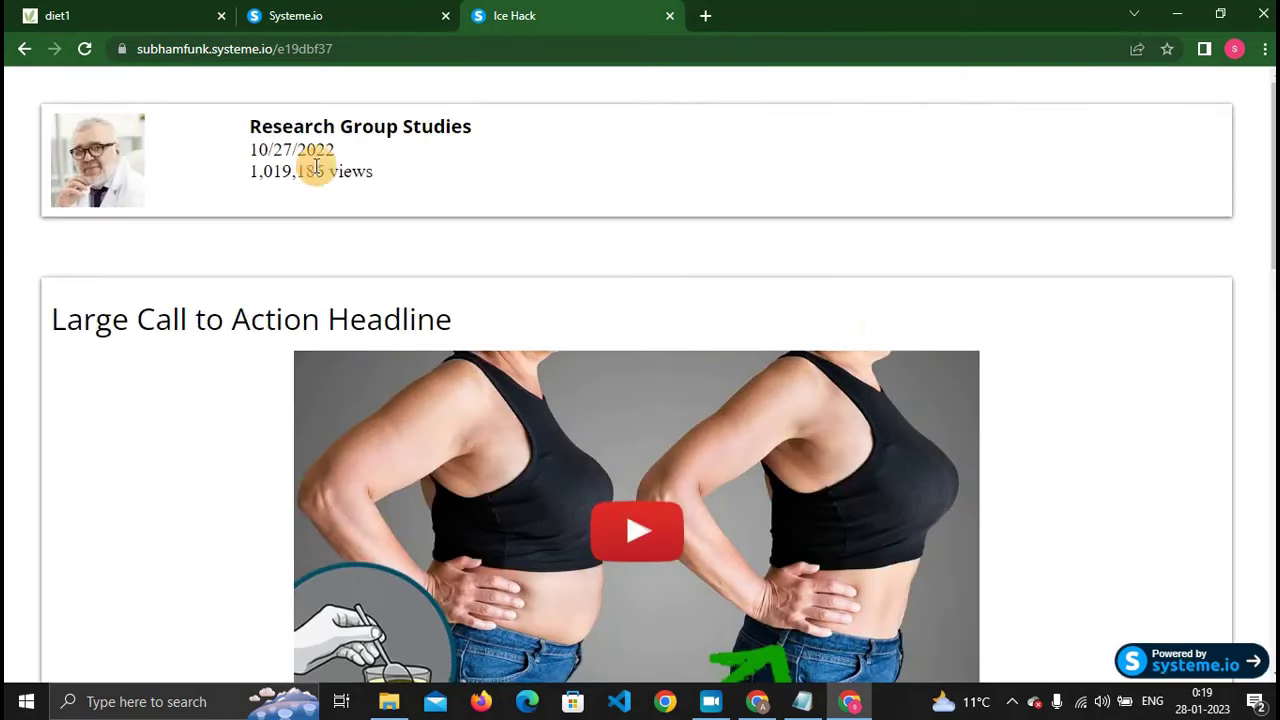
# Return to the Ice Hack funnel step and reopen its page in the editor.
pyautogui.click(297, 15)
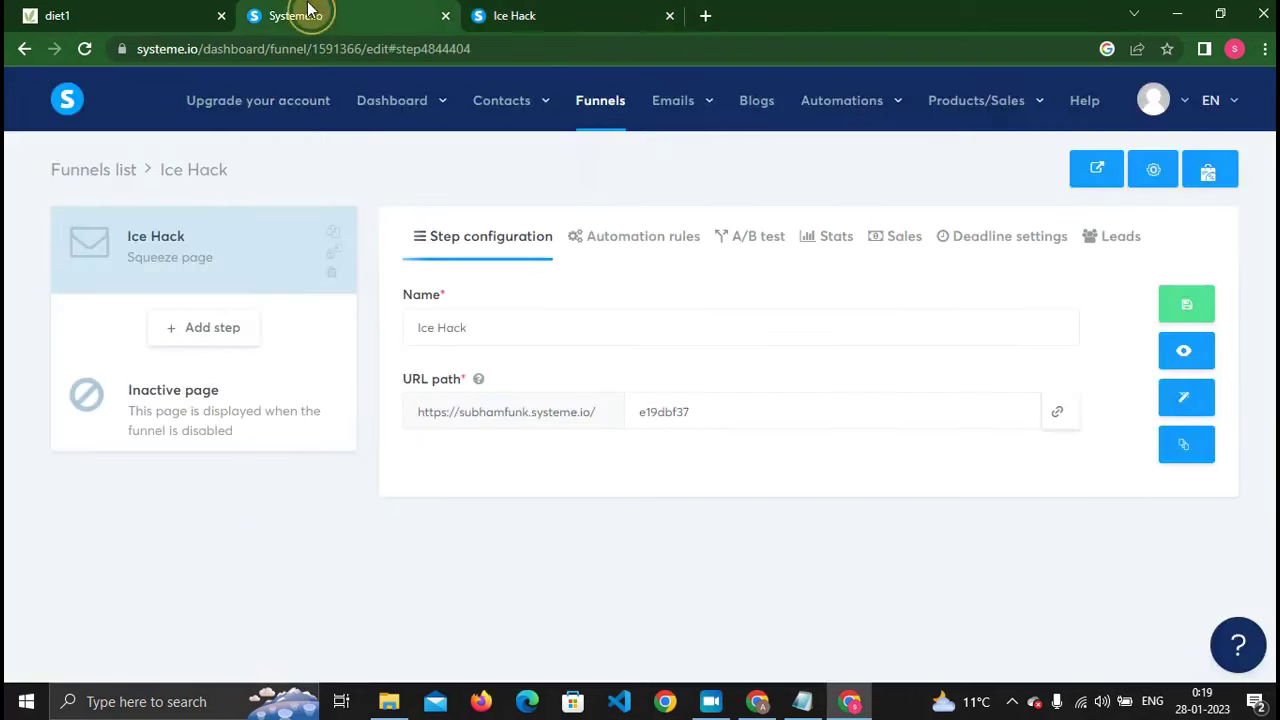
pyautogui.click(1190, 398)
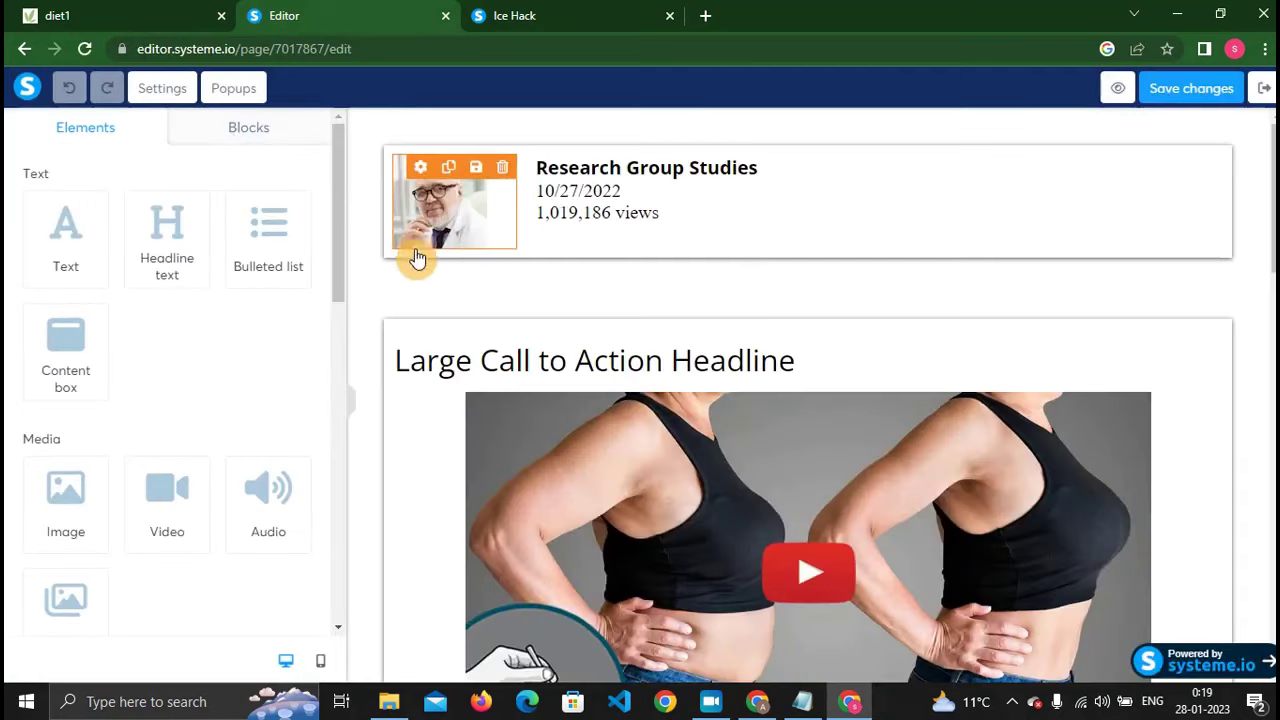
# Check whether the page has any popups, and exit the editor to the Ice Hack funnel step.
pyautogui.click(236, 92)
pyautogui.click(327, 138)
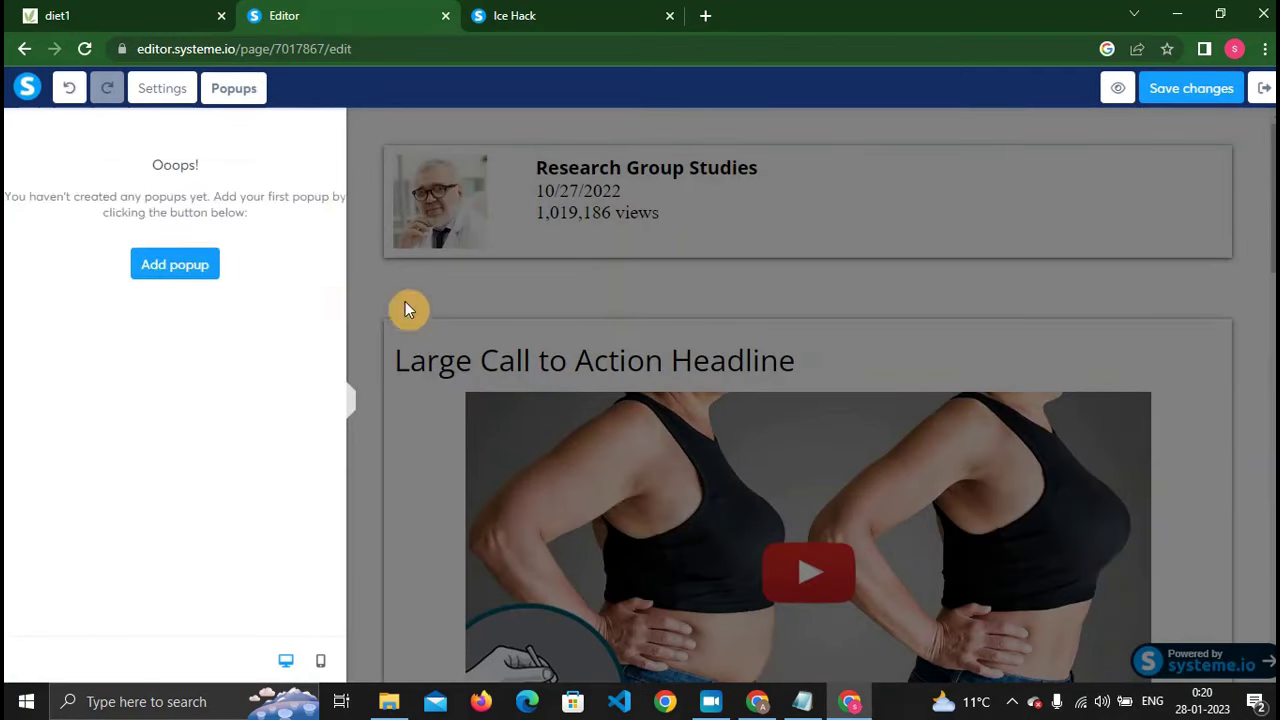
pyautogui.click(1258, 98)
# Reload the published Ice Hack page and compare its layout with the diet1 reference page.
pyautogui.click(611, 12)
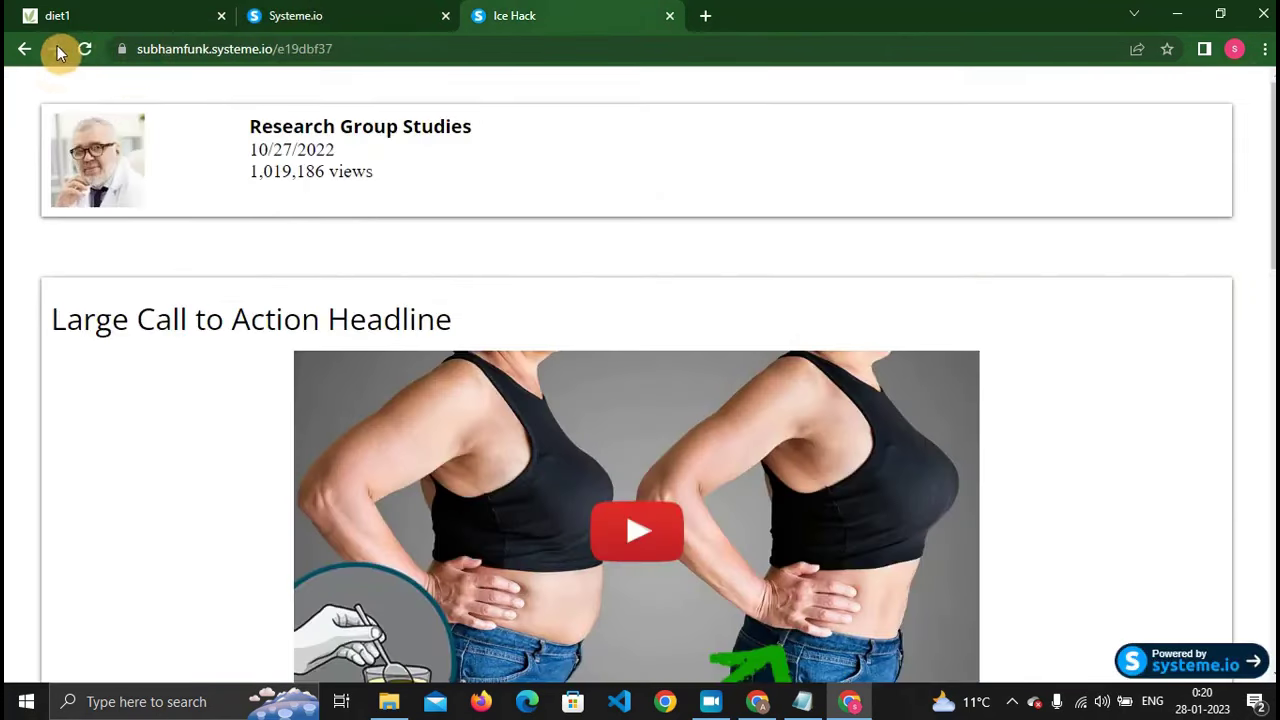
pyautogui.click(90, 48)
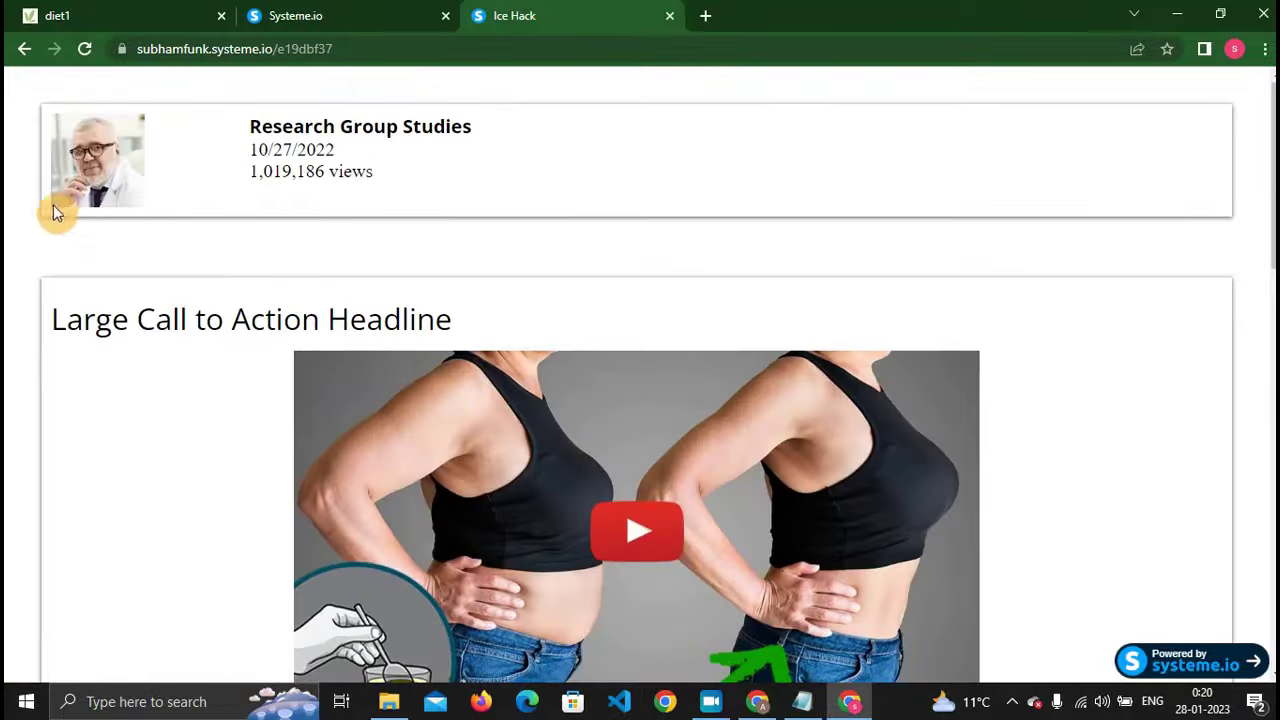
pyautogui.click(80, 12)
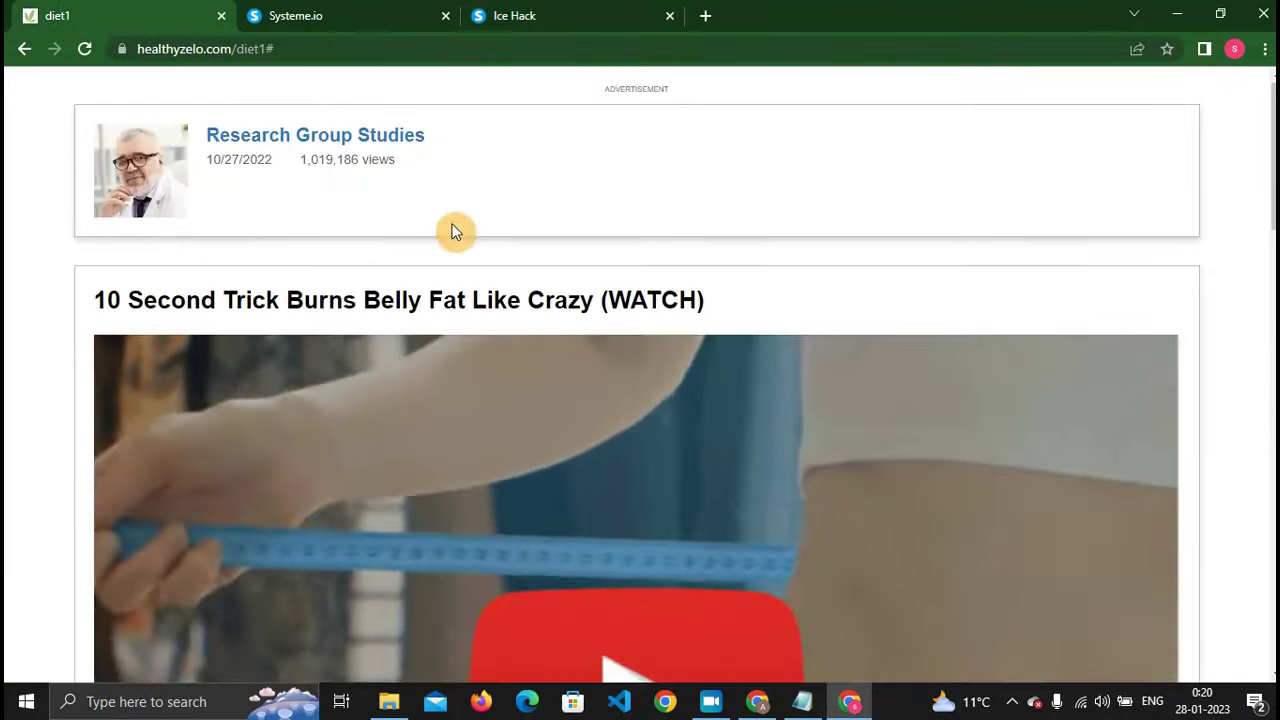
pyautogui.click(594, 12)
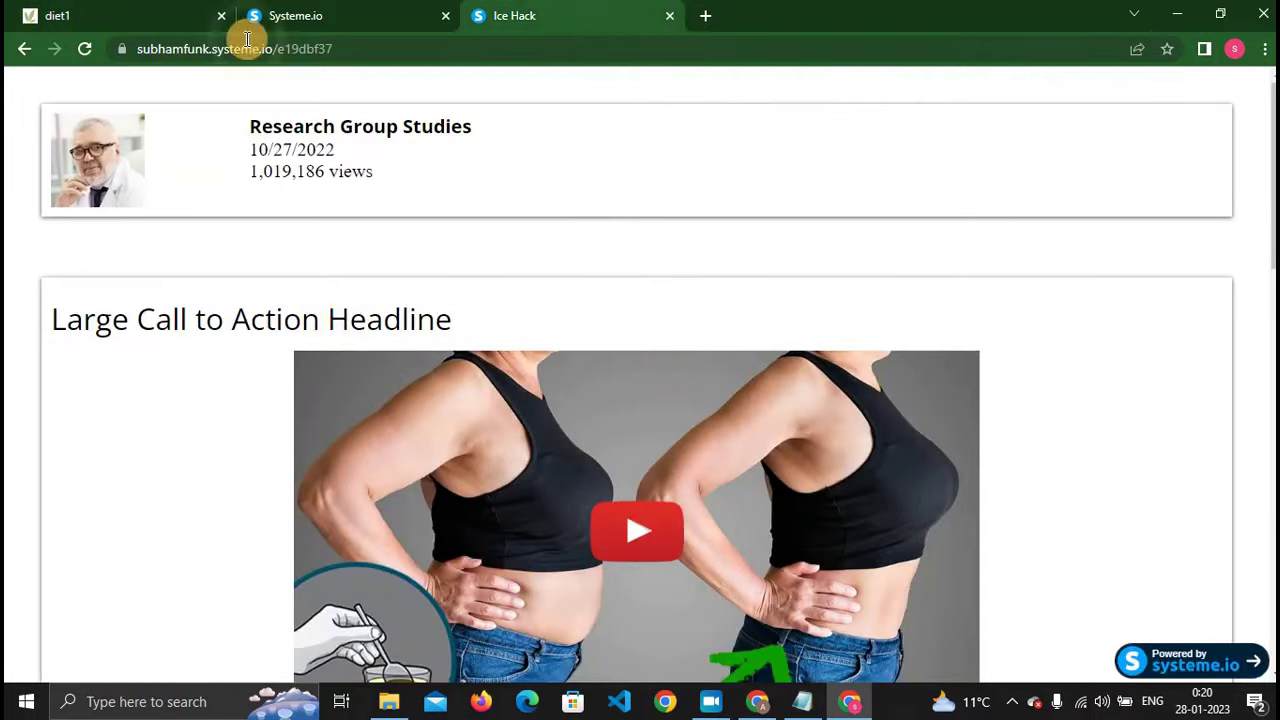
# Reopen the Ice Hack page in the editor from its funnel step and look over the full layout.
pyautogui.click(268, 16)
pyautogui.click(1178, 398)
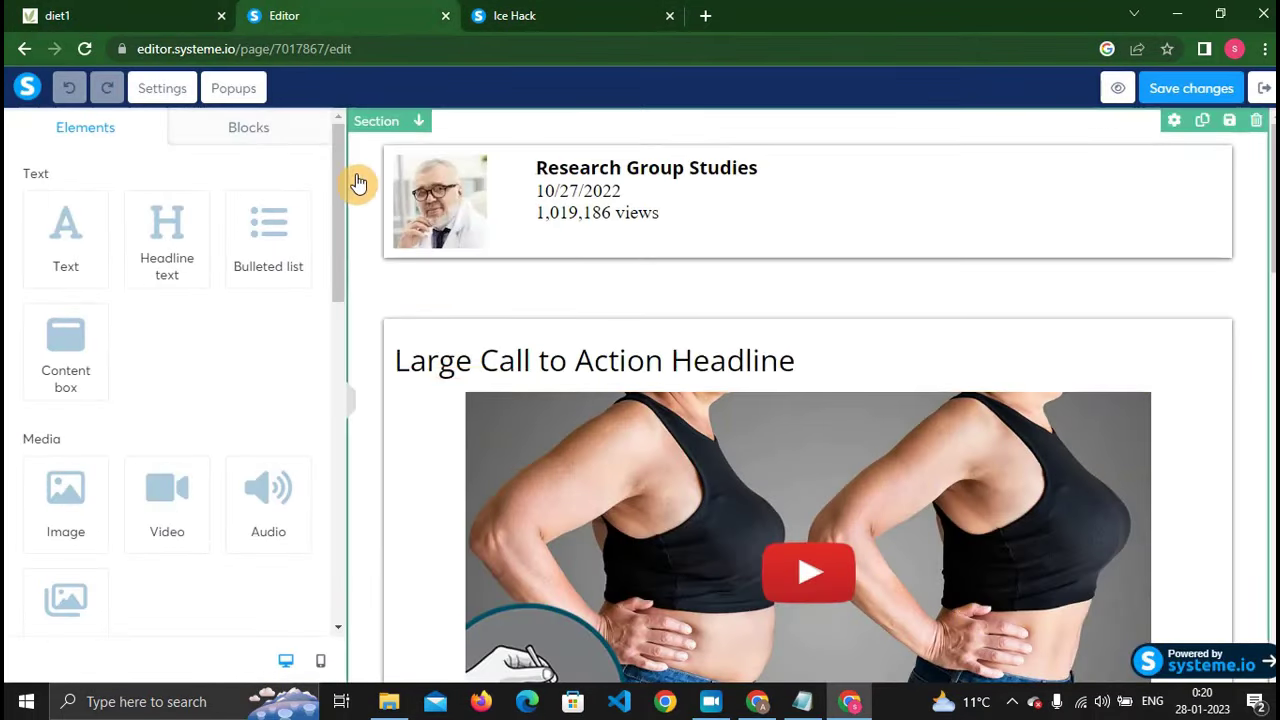
pyautogui.scroll(-15, 362, 228)
pyautogui.scroll(11, 366, 232)
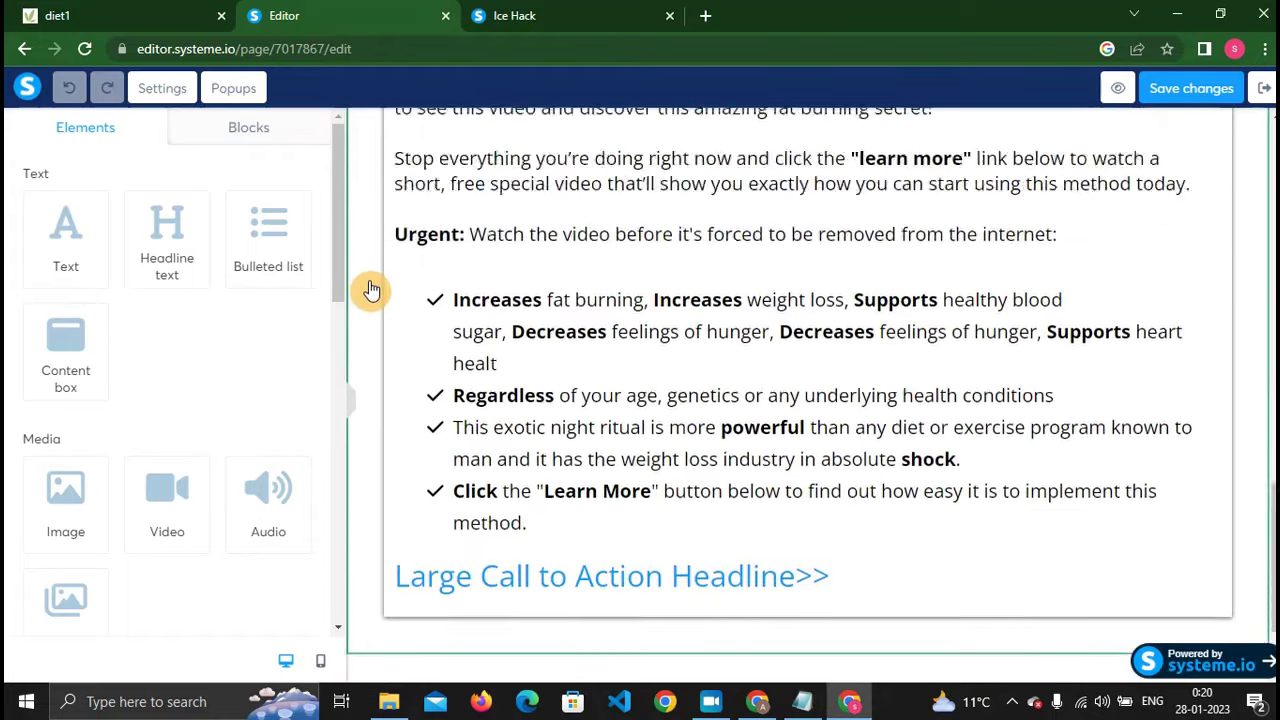
pyautogui.scroll(5, 372, 210)
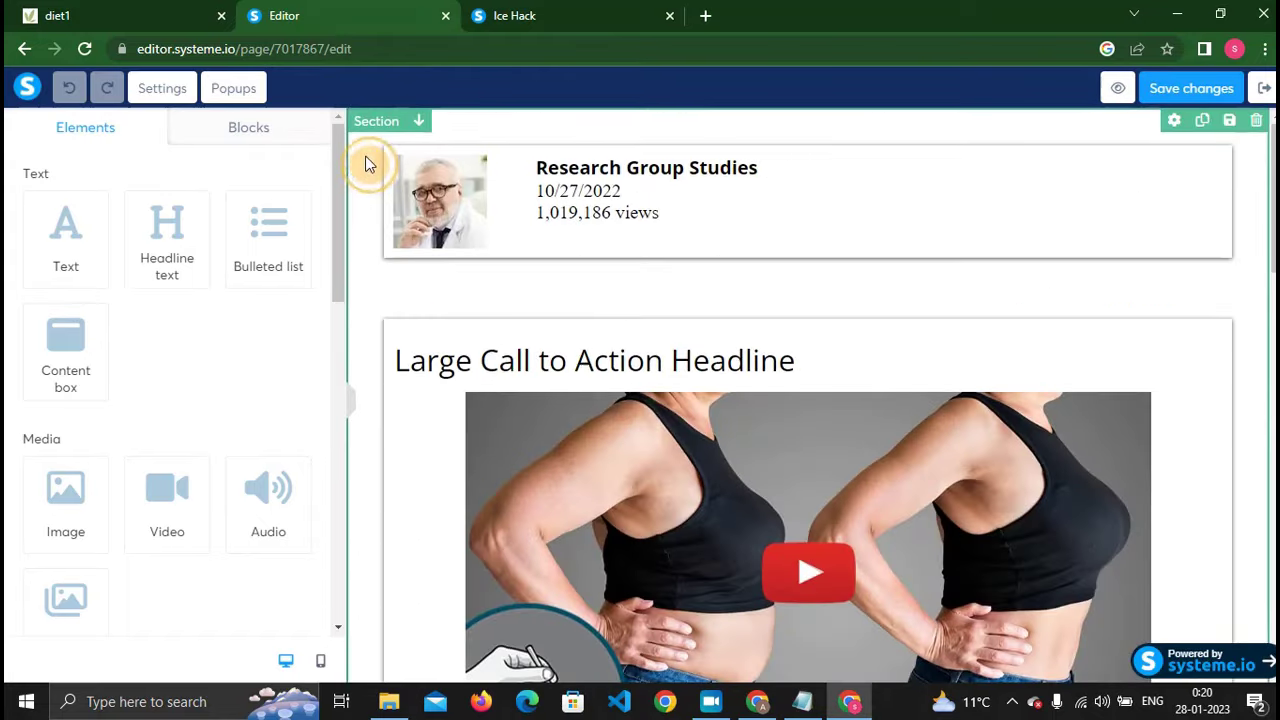
# Set the content width of the page's main section to Small and save the changes.
pyautogui.click(366, 163)
pyautogui.scroll(-10, 57, 314)
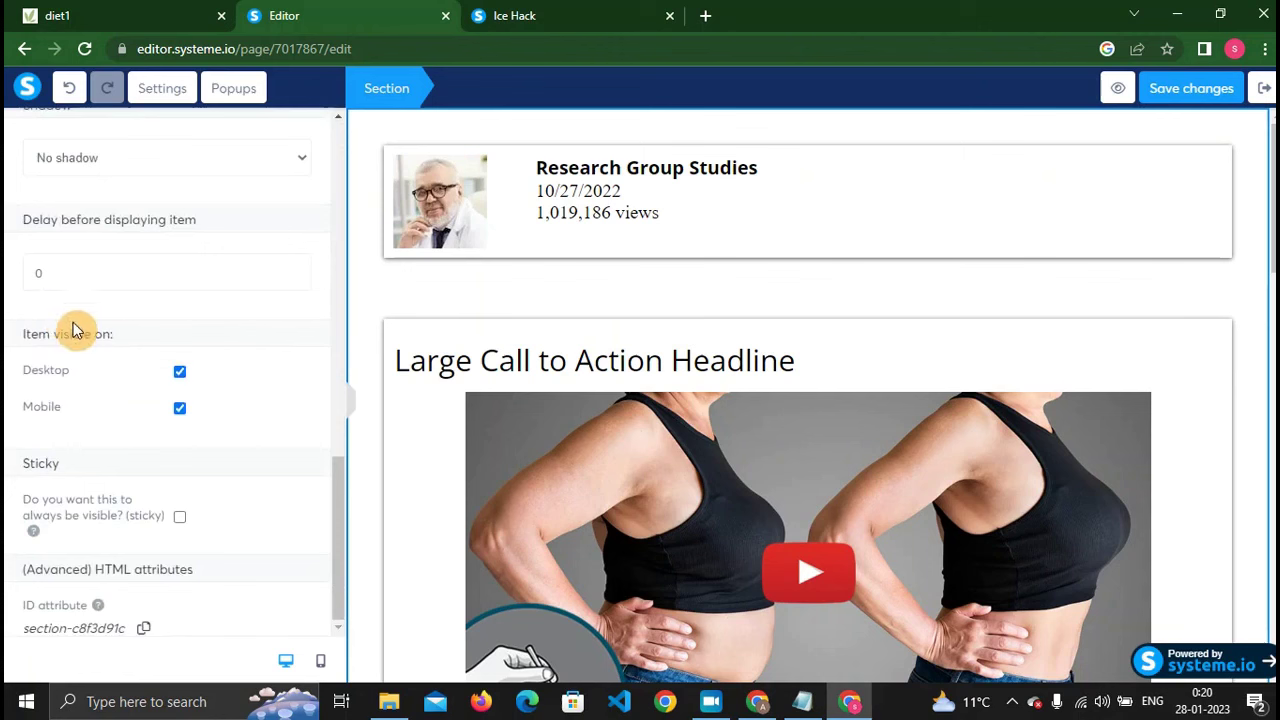
pyautogui.scroll(5, 74, 320)
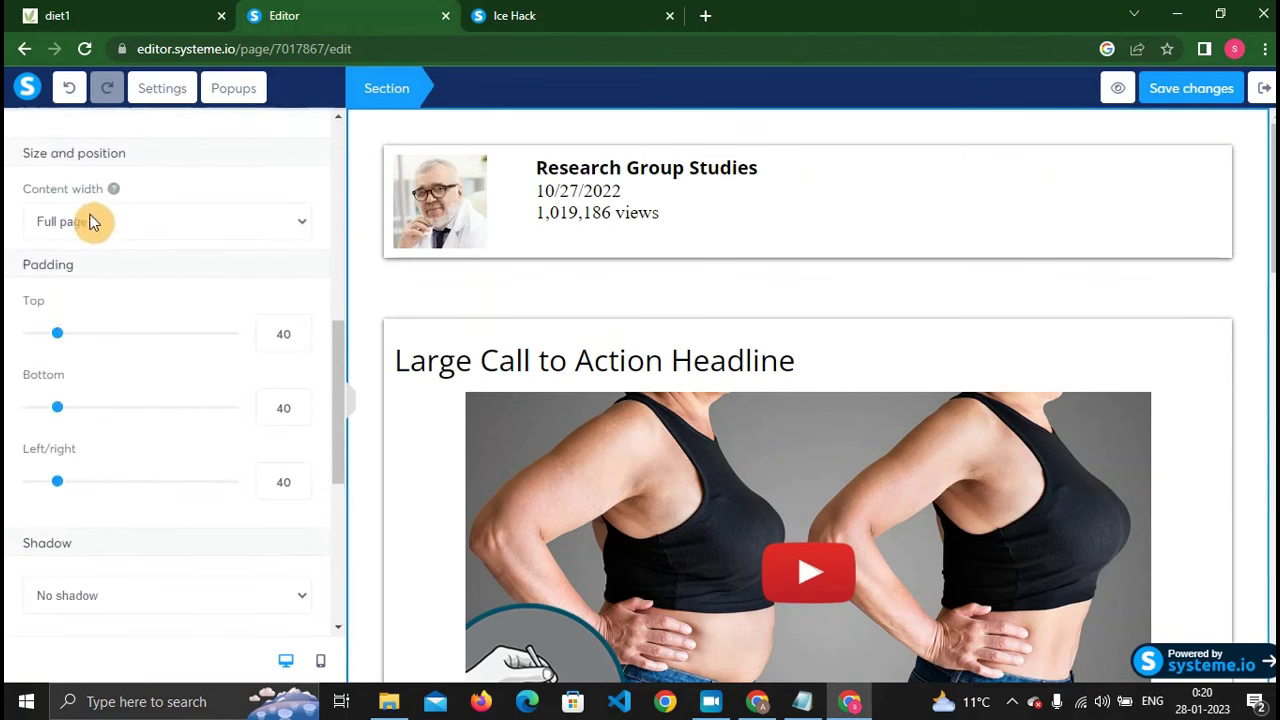
pyautogui.moveTo(43, 200); pyautogui.dragTo(143, 189)
pyautogui.click(106, 224)
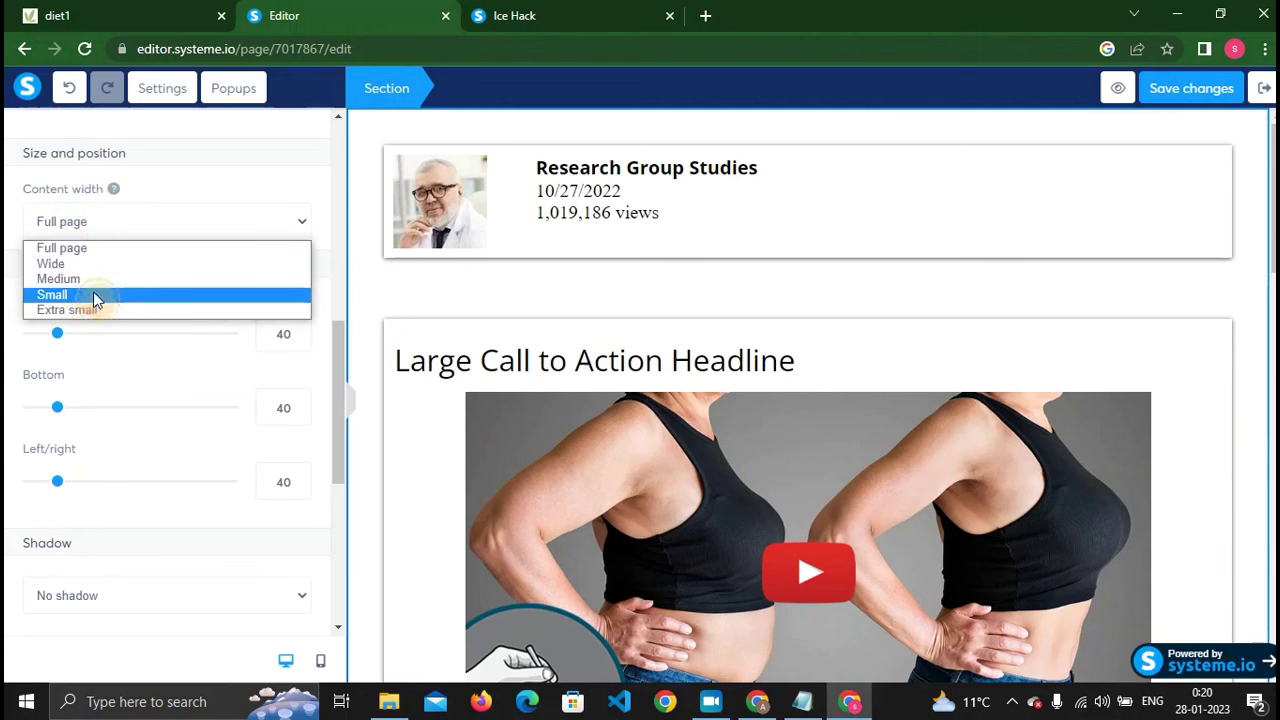
pyautogui.click(93, 292)
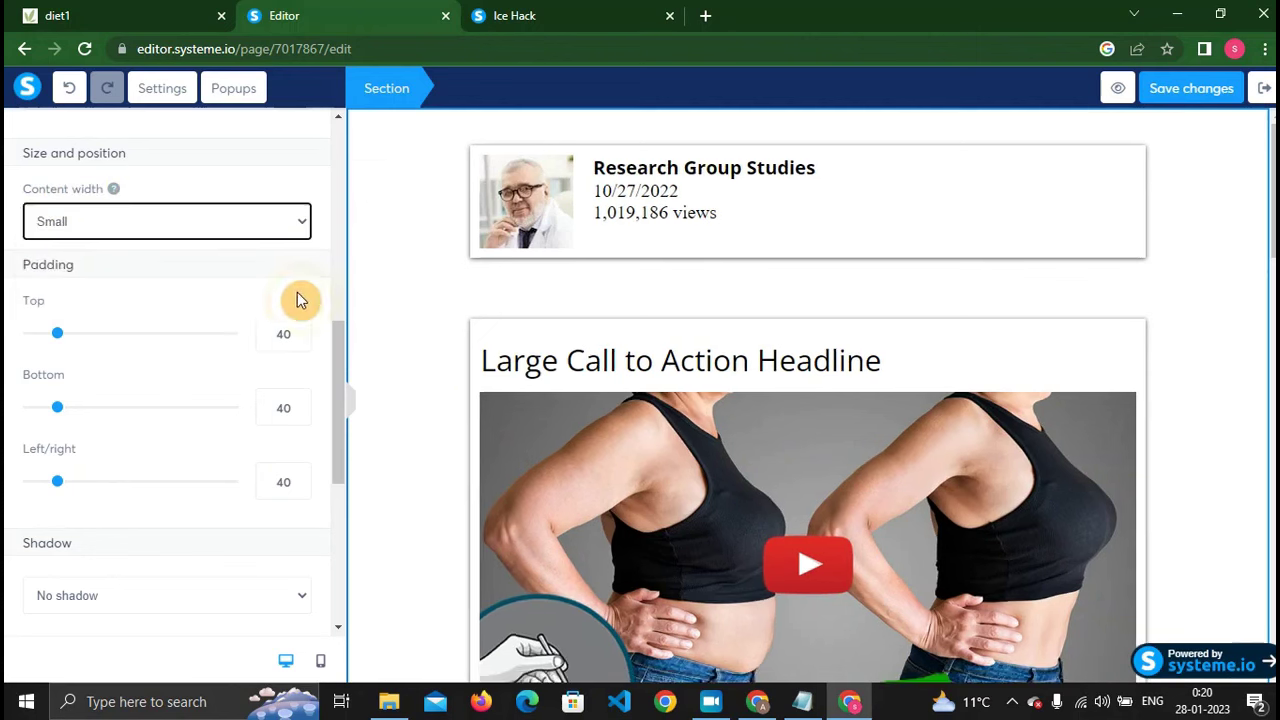
pyautogui.click(1205, 98)
# Review the narrowed page layout from the header down to the disclaimer.
pyautogui.click(437, 268)
pyautogui.scroll(-4, 437, 268)
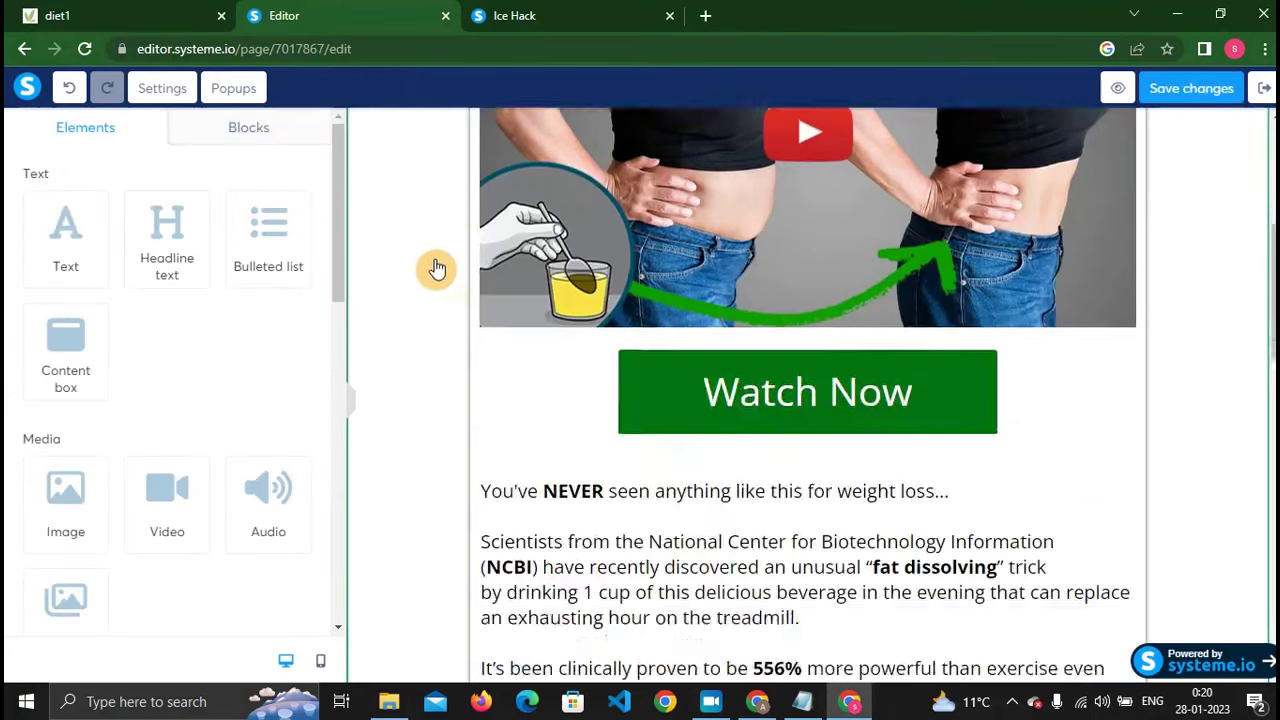
pyautogui.scroll(-10, 437, 268)
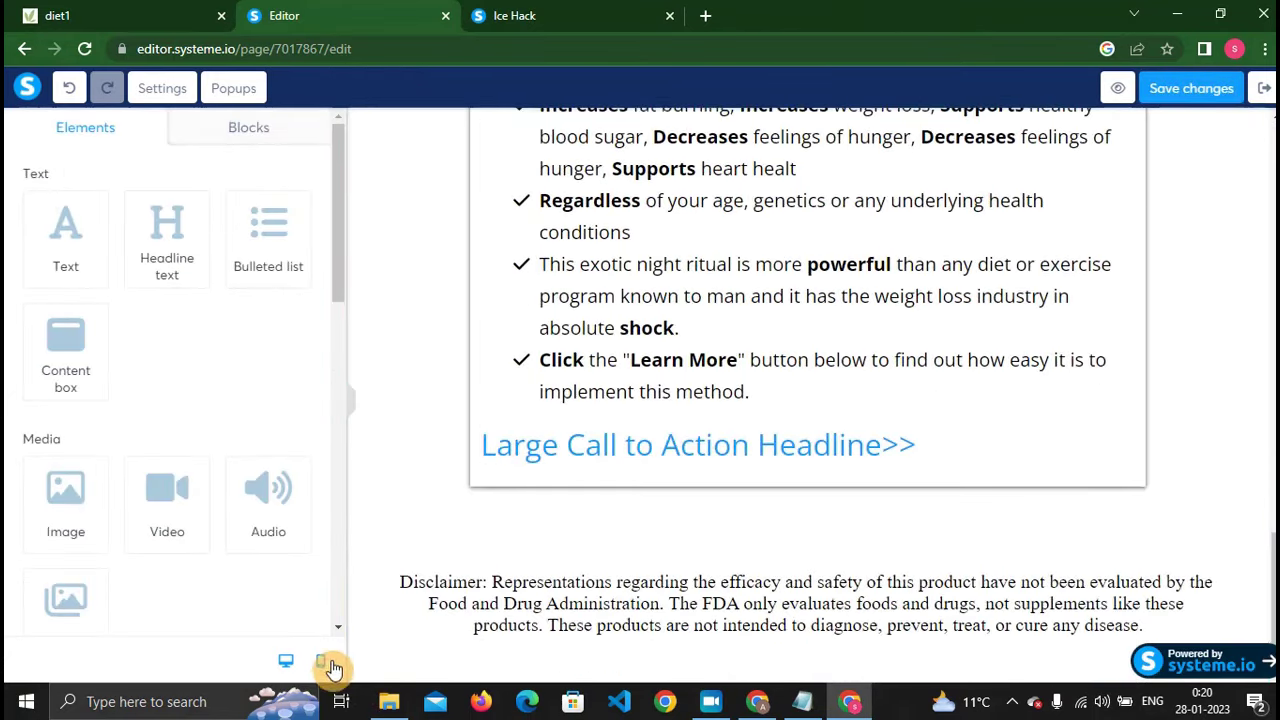
# In the mobile version, set the top margin of the row containing the call-to-action headline and video image to 58.
pyautogui.click(328, 666)
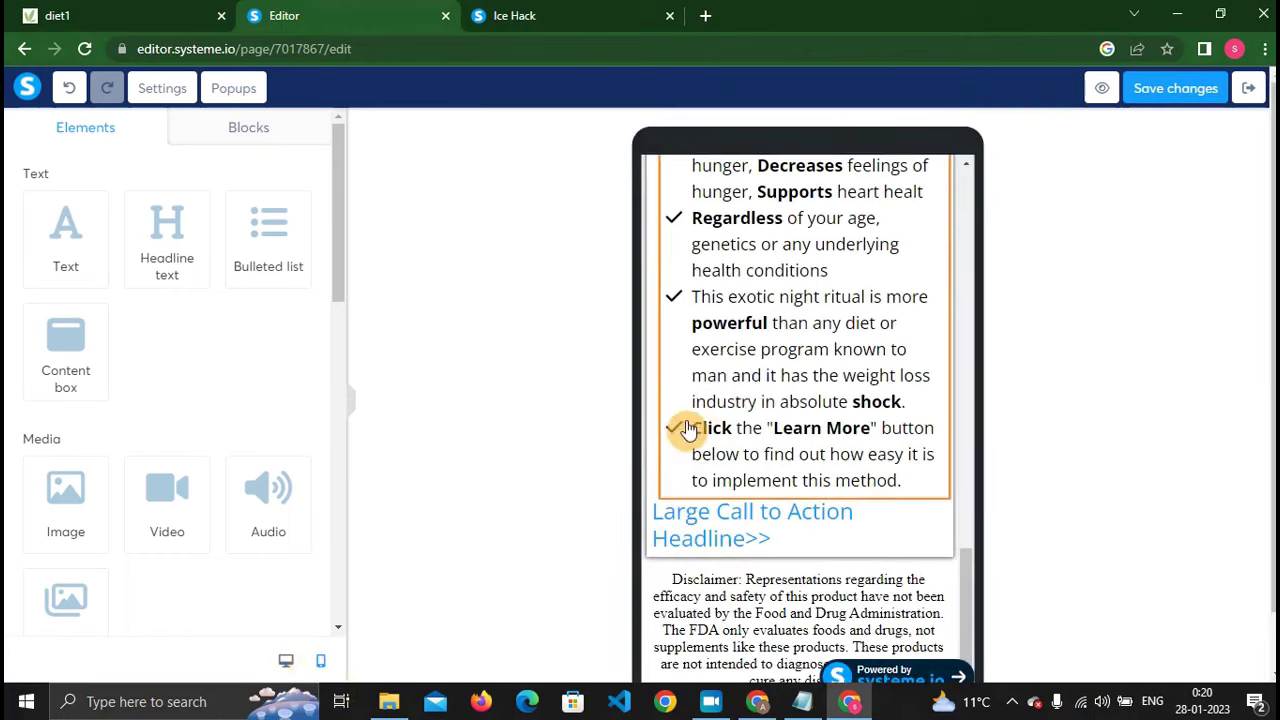
pyautogui.scroll(3, 751, 374)
pyautogui.scroll(10, 760, 400)
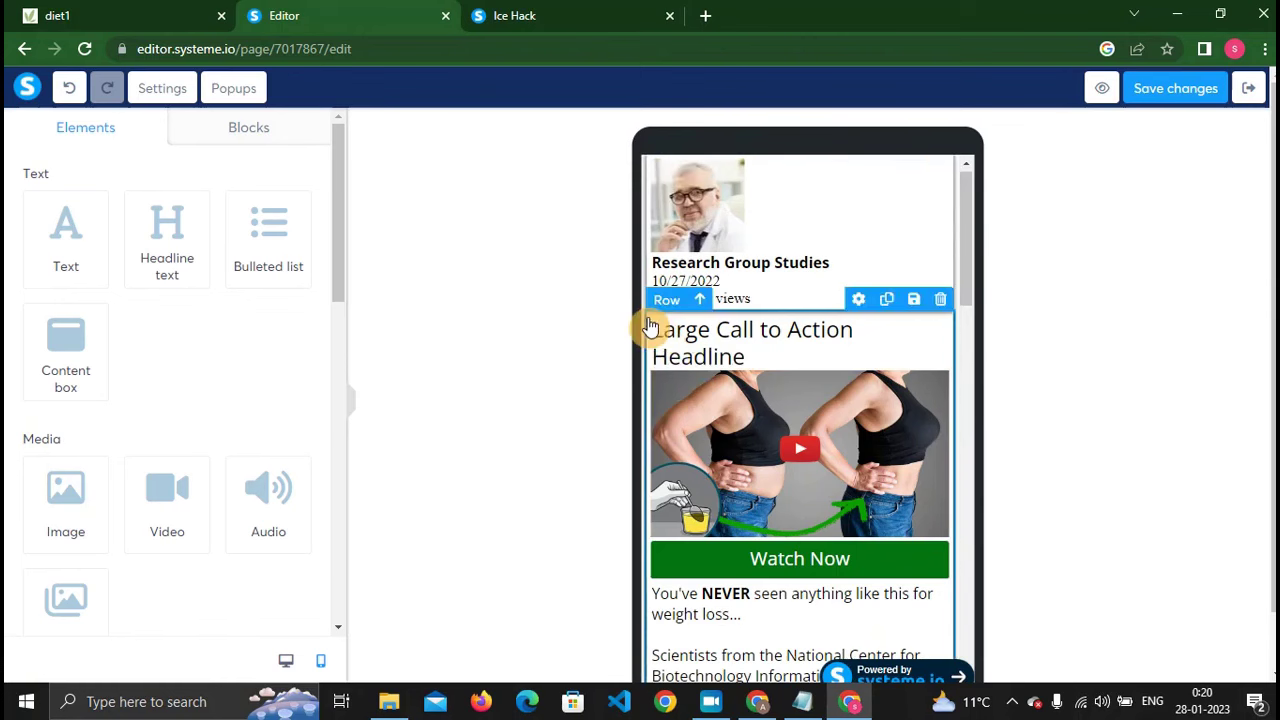
pyautogui.click(648, 325)
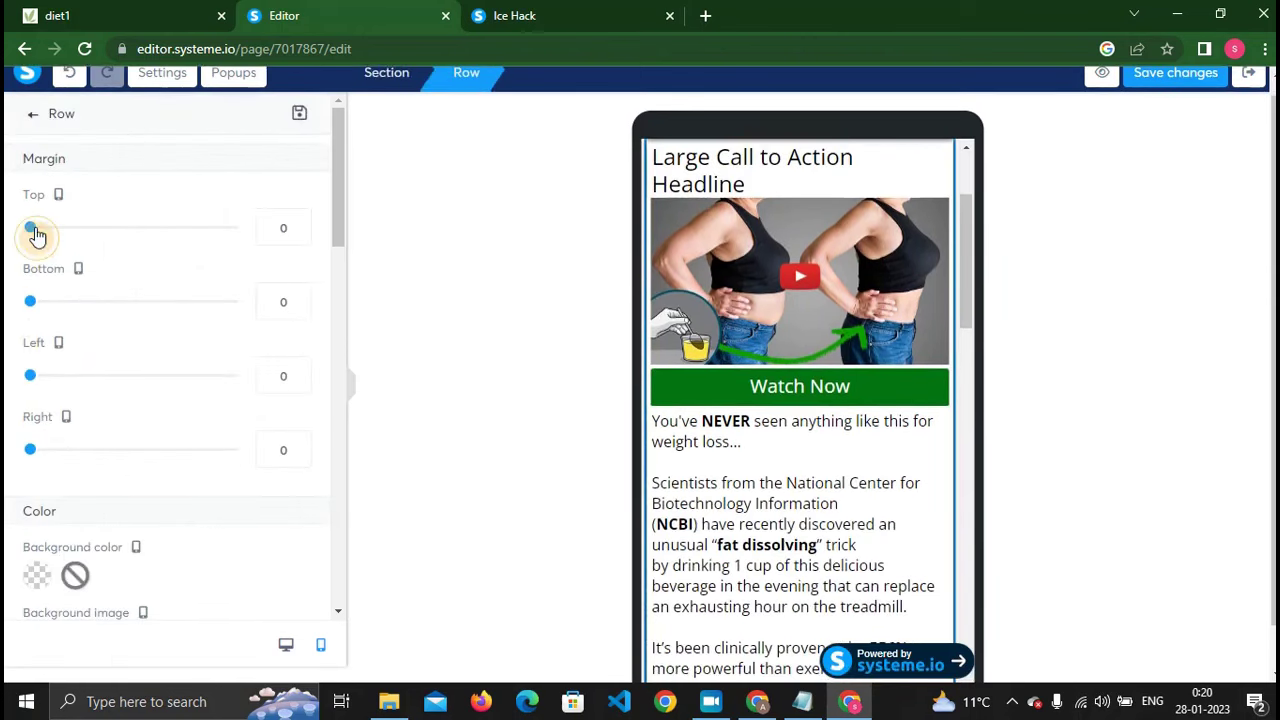
pyautogui.moveTo(36, 235); pyautogui.dragTo(88, 233)
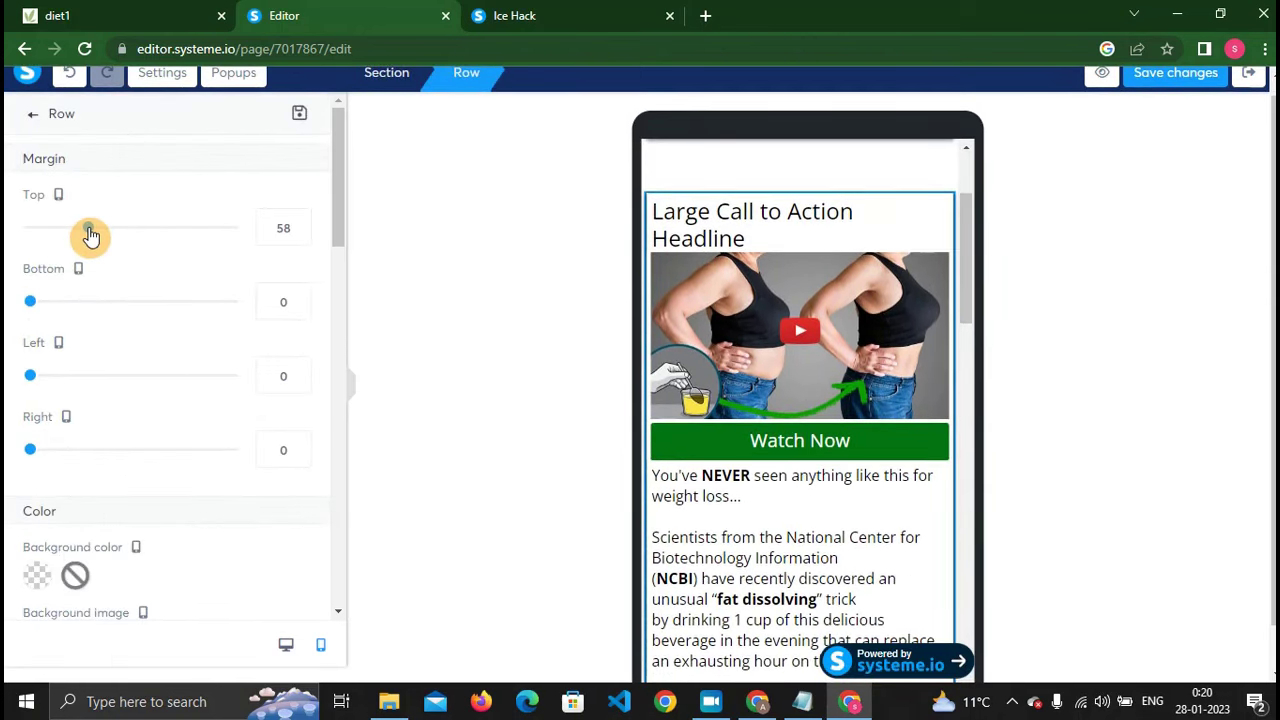
pyautogui.click(648, 245)
# Review the mobile layout around the research group header and the headline row.
pyautogui.scroll(3, 790, 330)
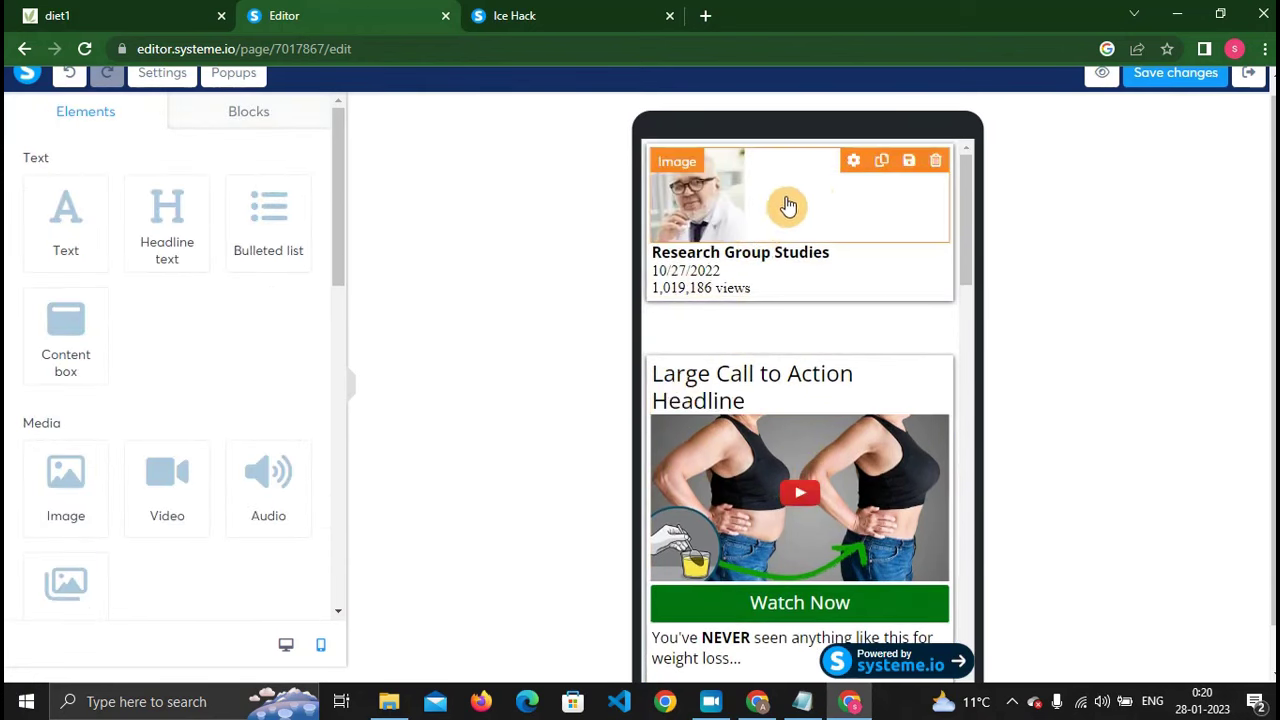
pyautogui.scroll(-2, 730, 494)
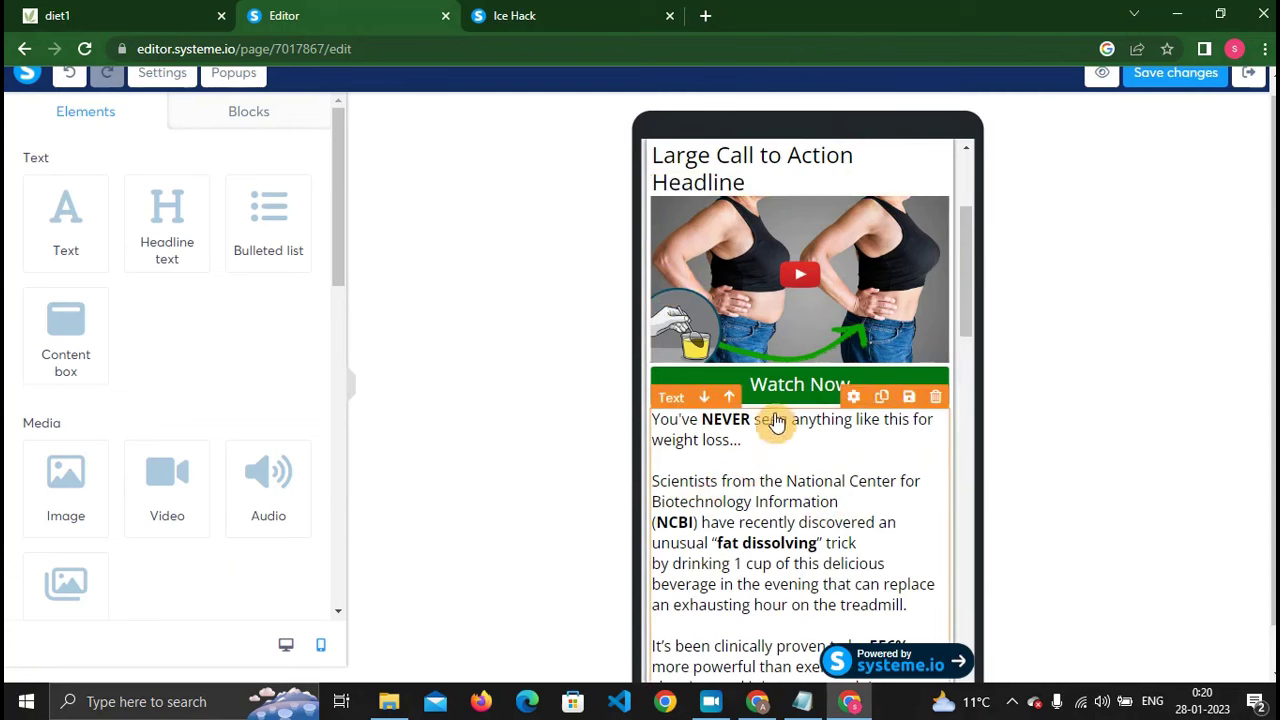
pyautogui.scroll(2, 778, 420)
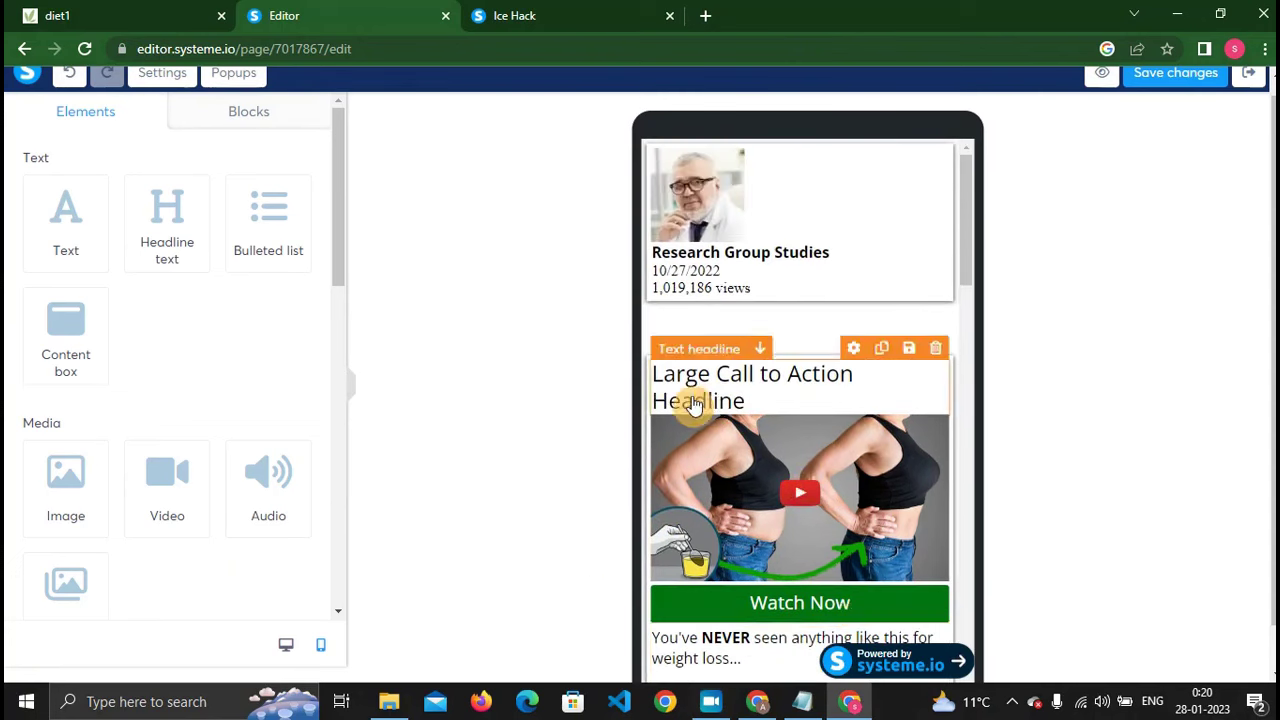
# In the desktop version, replace the top headline with "10 Second Trick Burns Belly Fat Like Crazy (WATCH)" copied from the diet1 page.
pyautogui.click(285, 644)
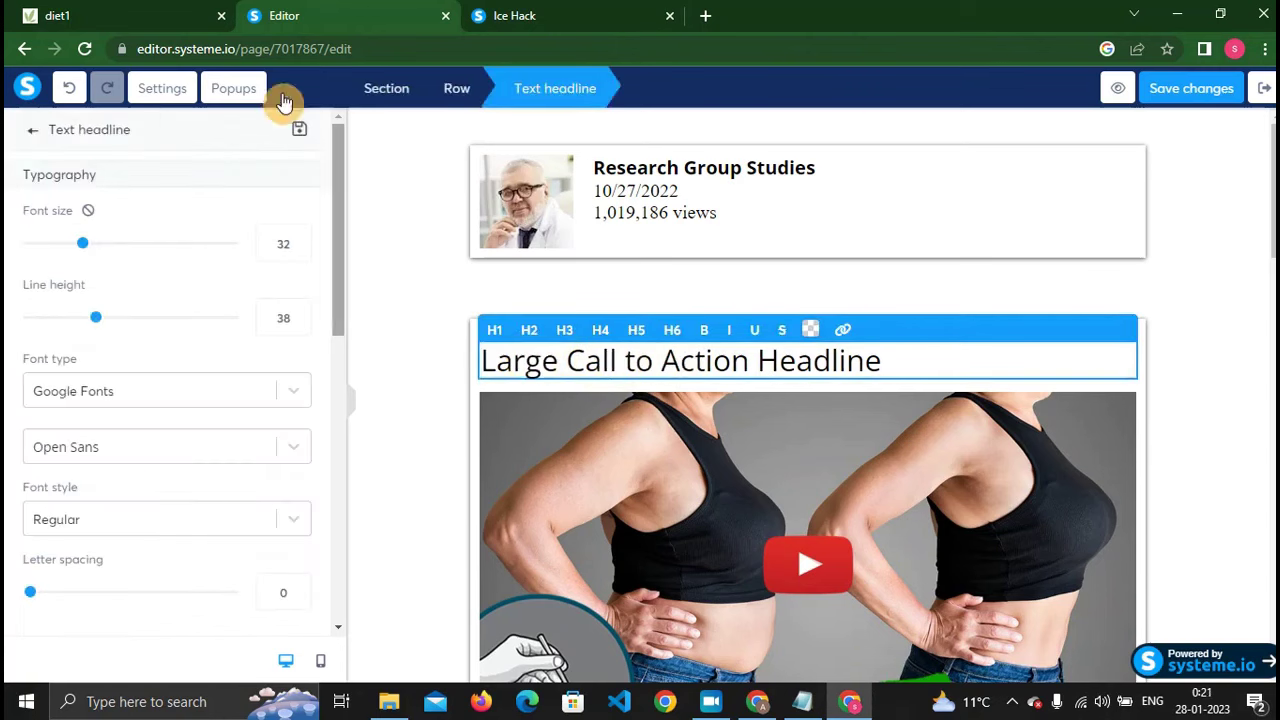
pyautogui.click(123, 14)
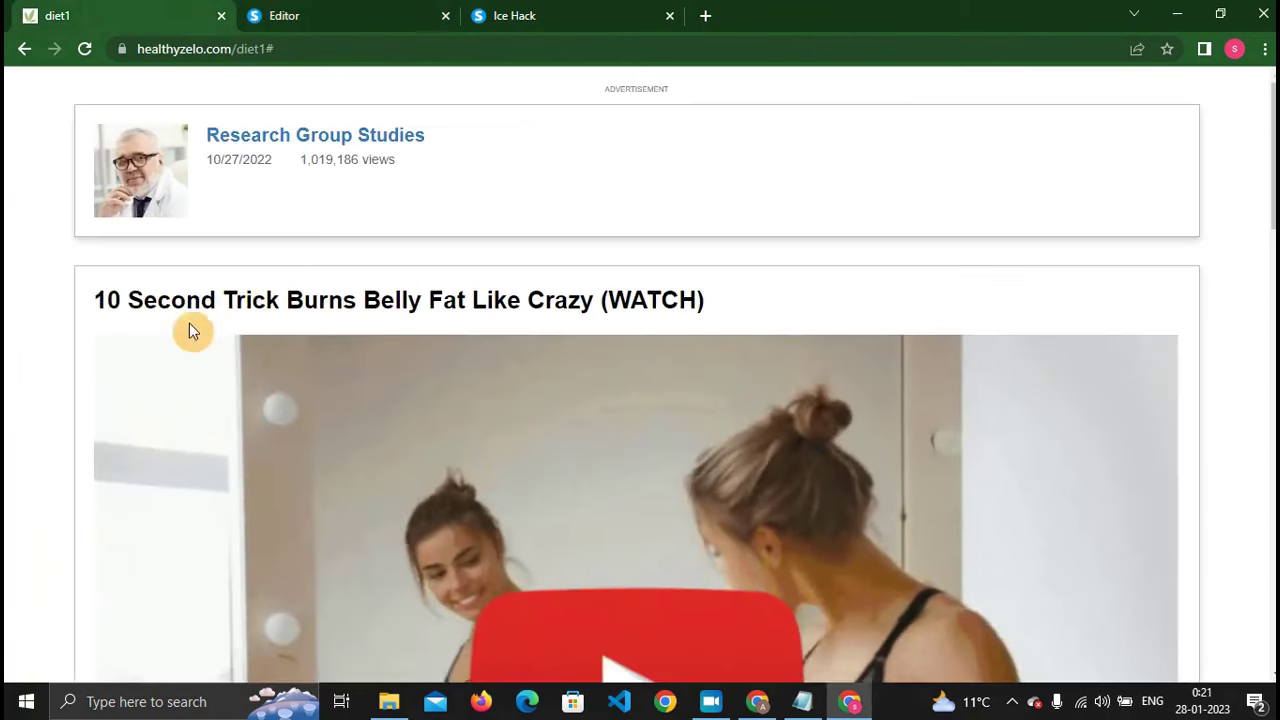
pyautogui.moveTo(97, 296); pyautogui.dragTo(788, 305)
pyautogui.rightClick(712, 318)
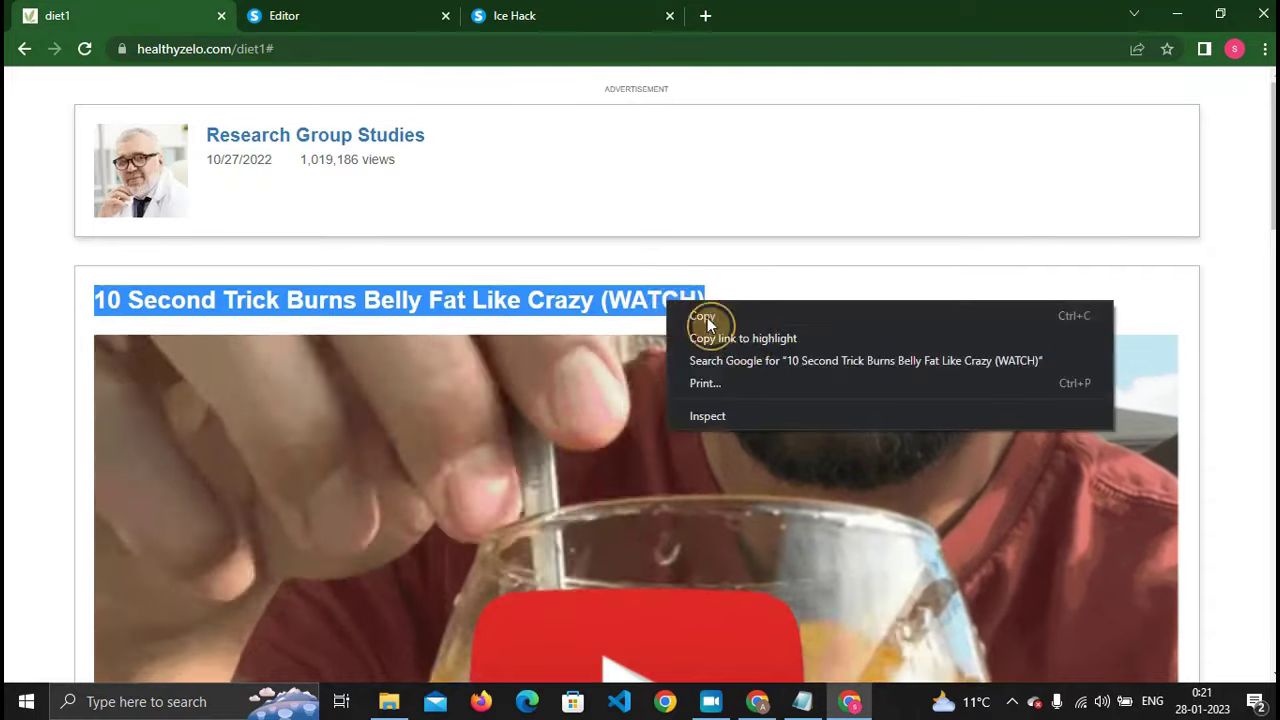
pyautogui.click(730, 316)
pyautogui.click(337, 12)
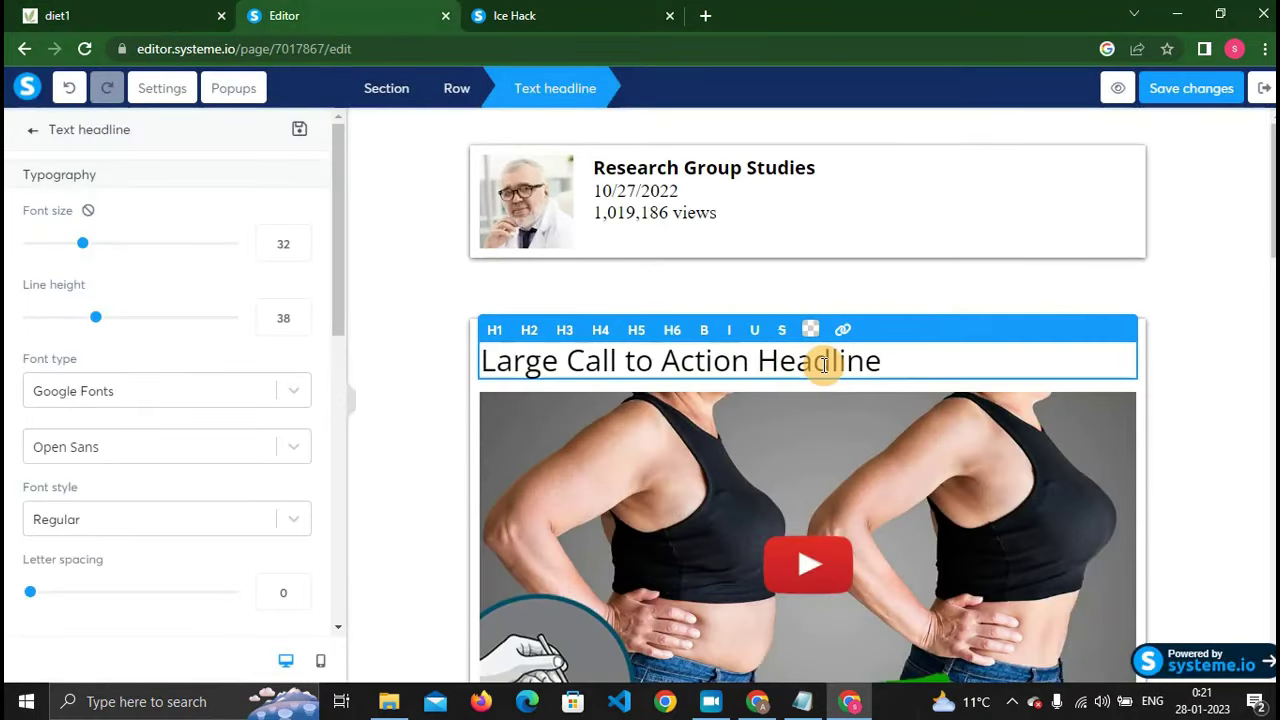
pyautogui.tripleClick(822, 364)
pyautogui.hotkey('ctrl', 'v')
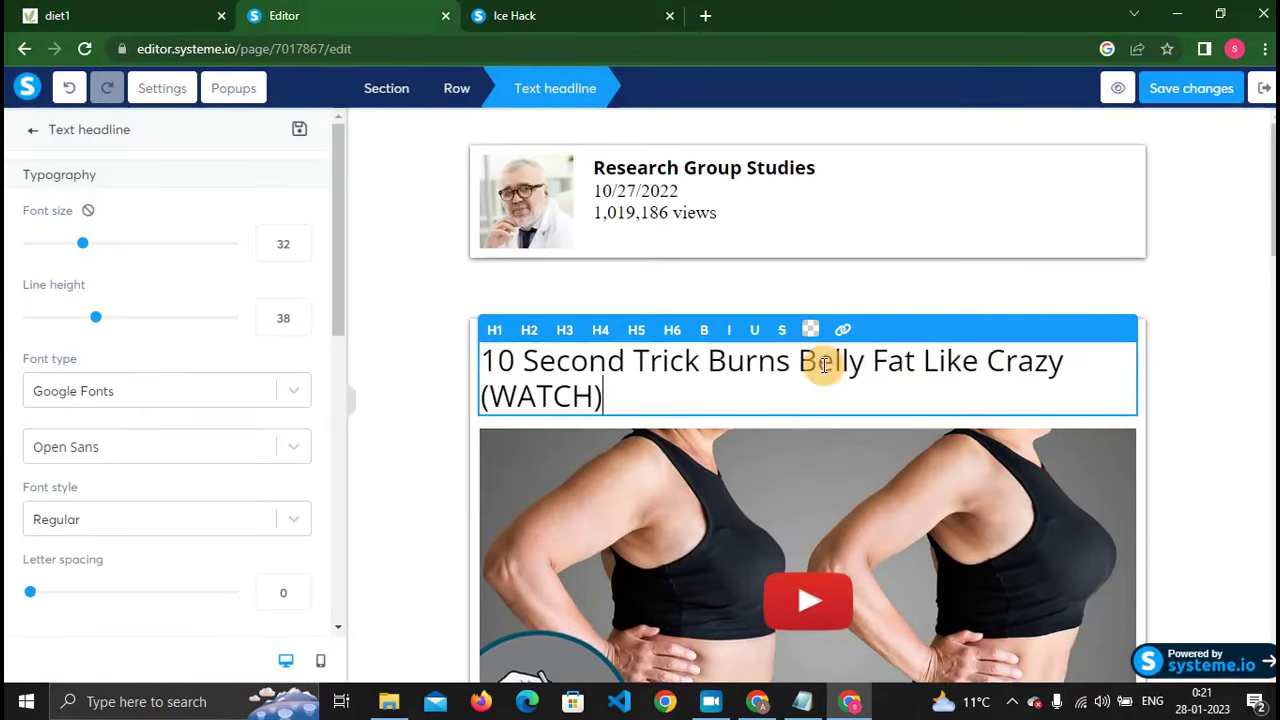
# Save the page changes, exit the editor to the Ice Hack funnel step, and close the old published page tab.
pyautogui.click(1219, 91)
pyautogui.click(1262, 90)
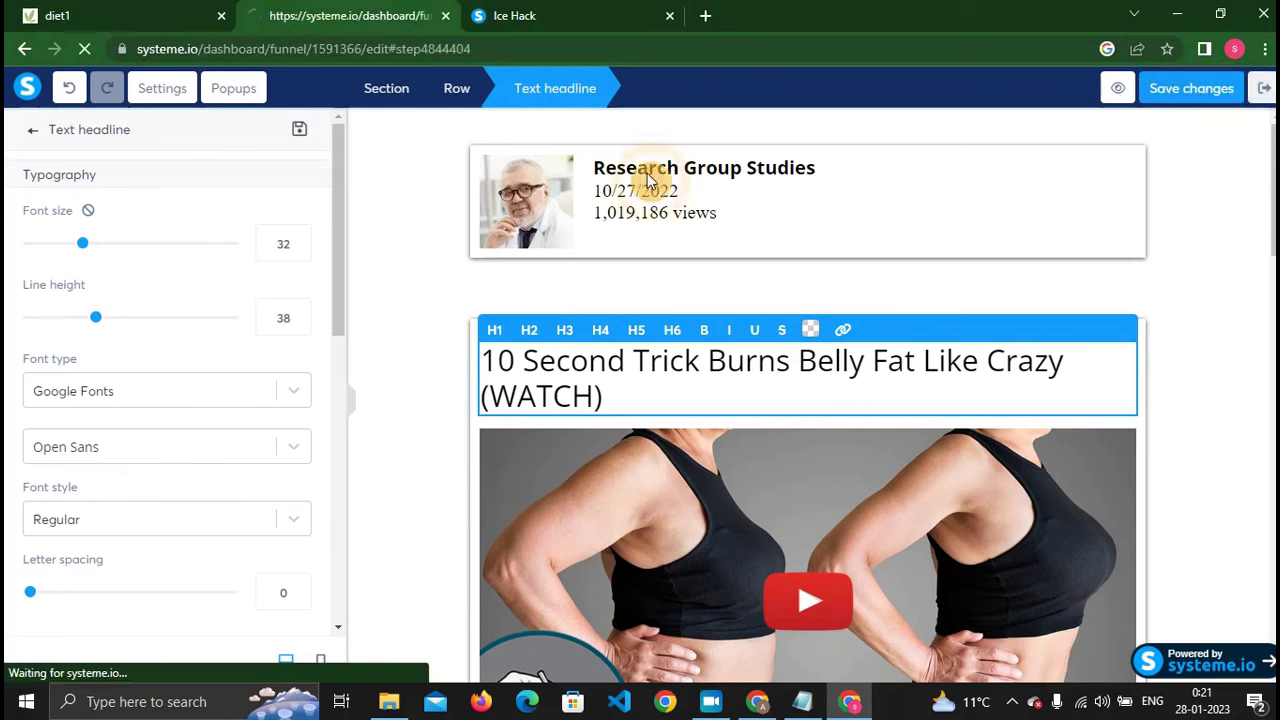
pyautogui.click(557, 18)
pyautogui.click(669, 16)
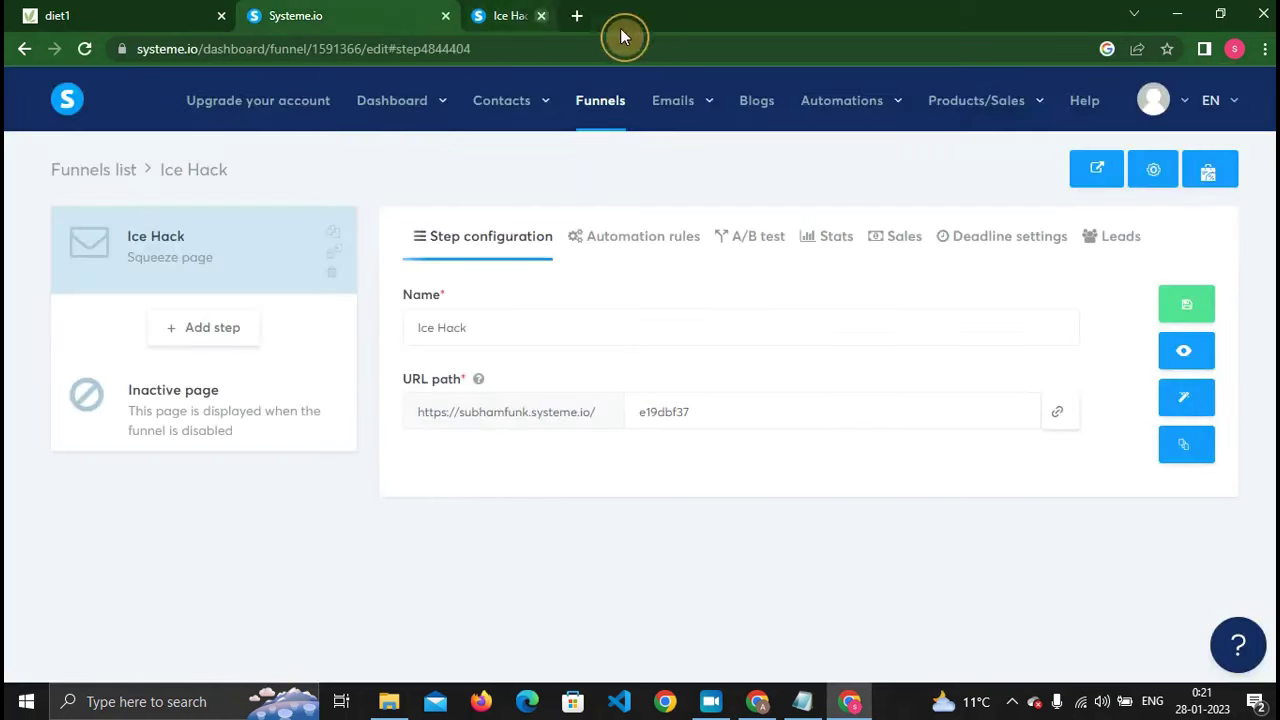
# Copy the Ice Hack step's URL, review the published page in a new browser tab down to the disclaimer, and close that tab.
pyautogui.click(1058, 412)
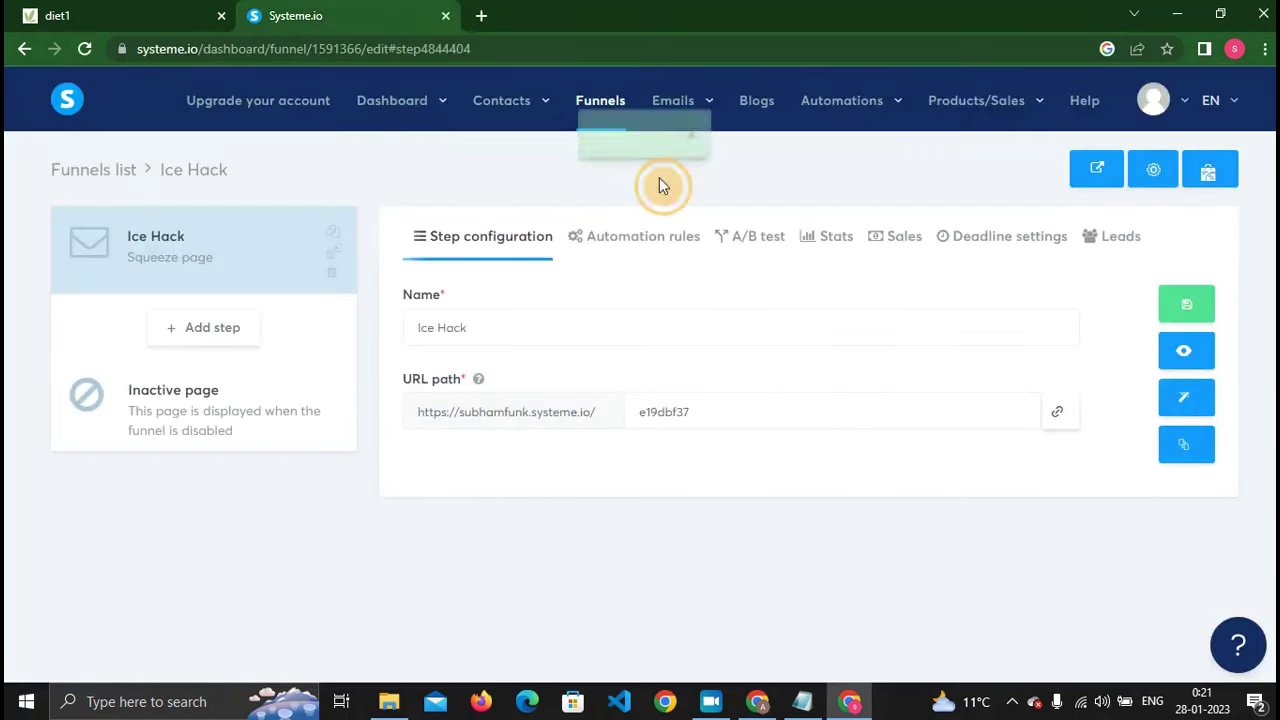
pyautogui.click(482, 17)
pyautogui.hotkey('ctrl', 'v')
pyautogui.press('Return')
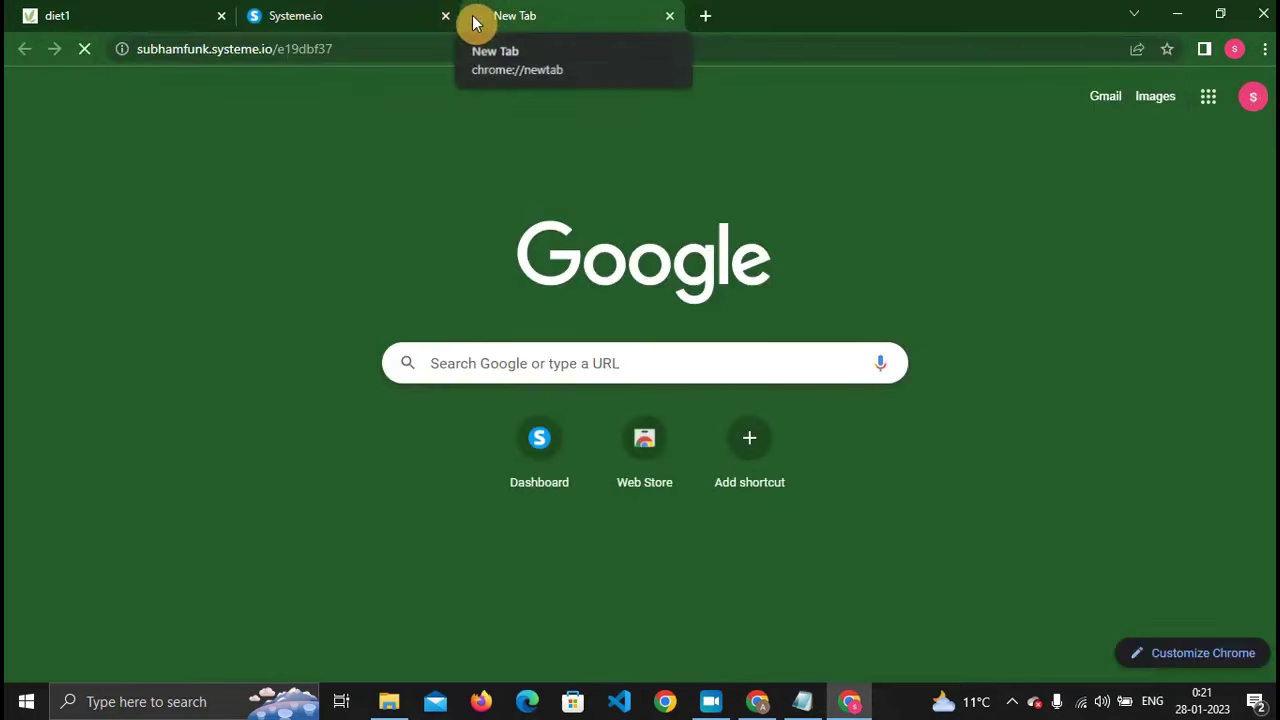
pyautogui.scroll(-10, 577, 423)
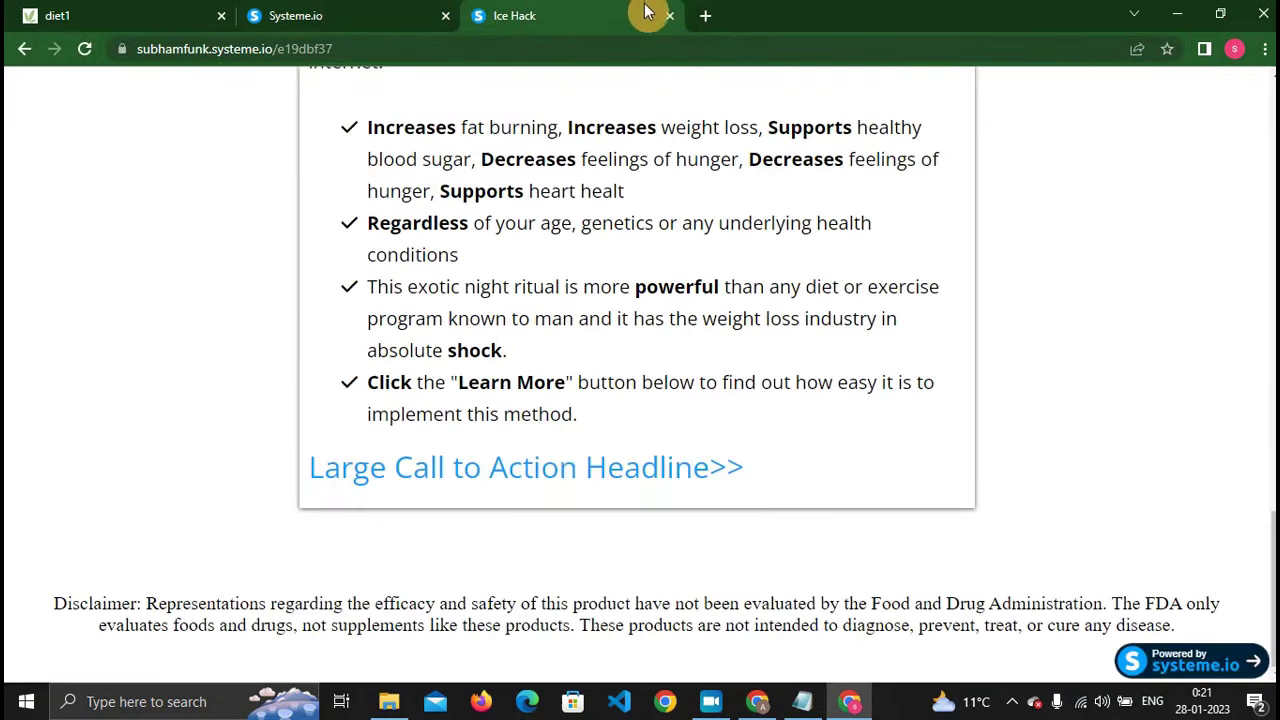
pyautogui.click(670, 17)
# Check the Ice Hack step's URL domain and open the custom domains page in the account settings.
pyautogui.moveTo(450, 412); pyautogui.dragTo(562, 412)
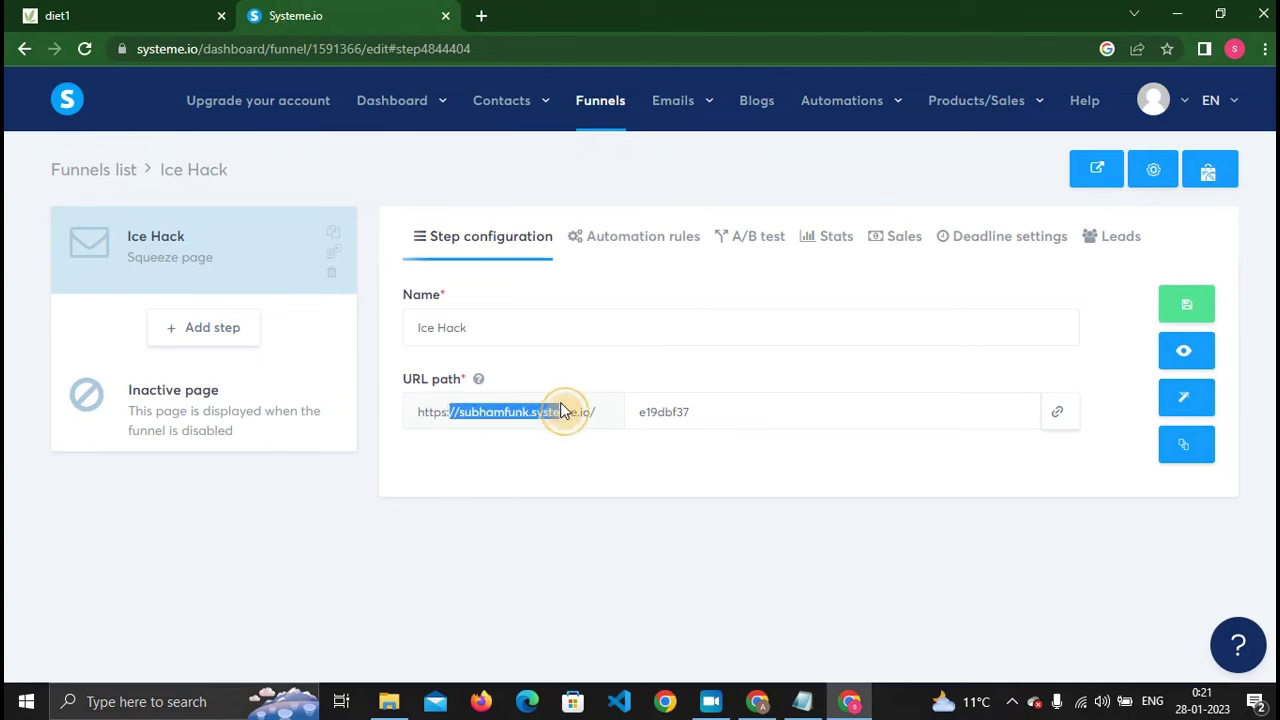
pyautogui.click(514, 414)
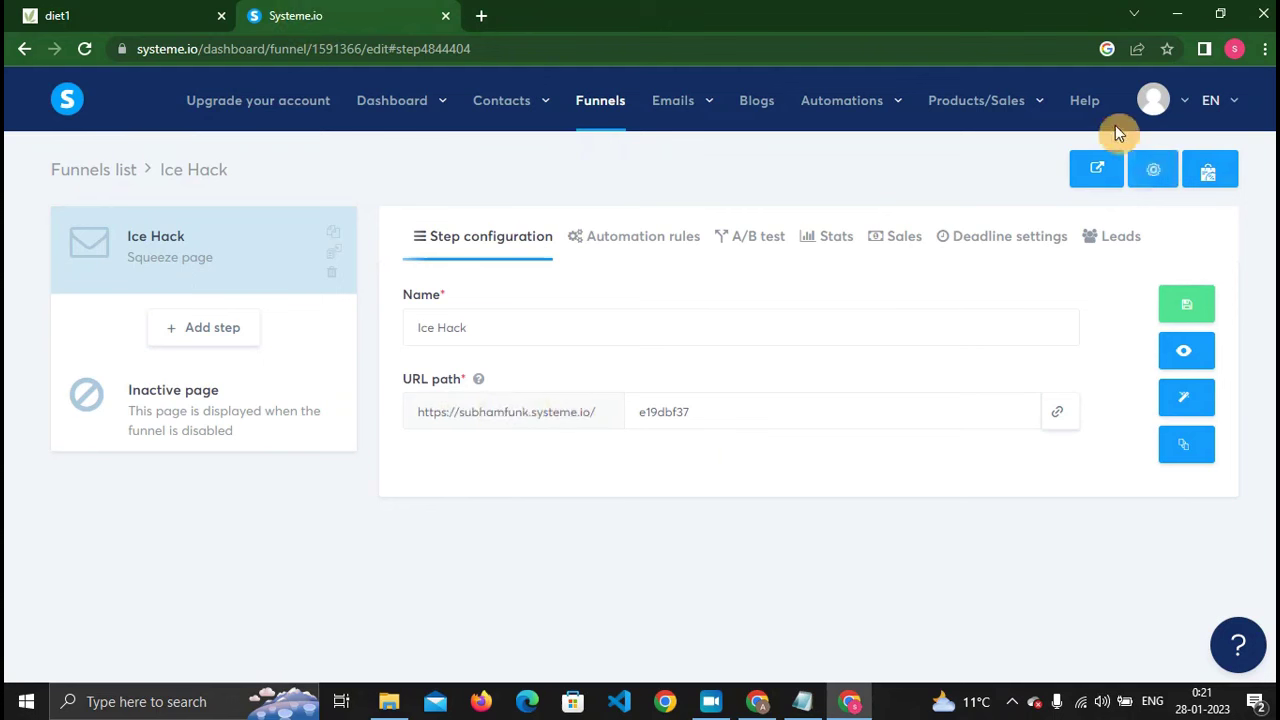
pyautogui.moveTo(1157, 106)
pyautogui.click(1103, 163)
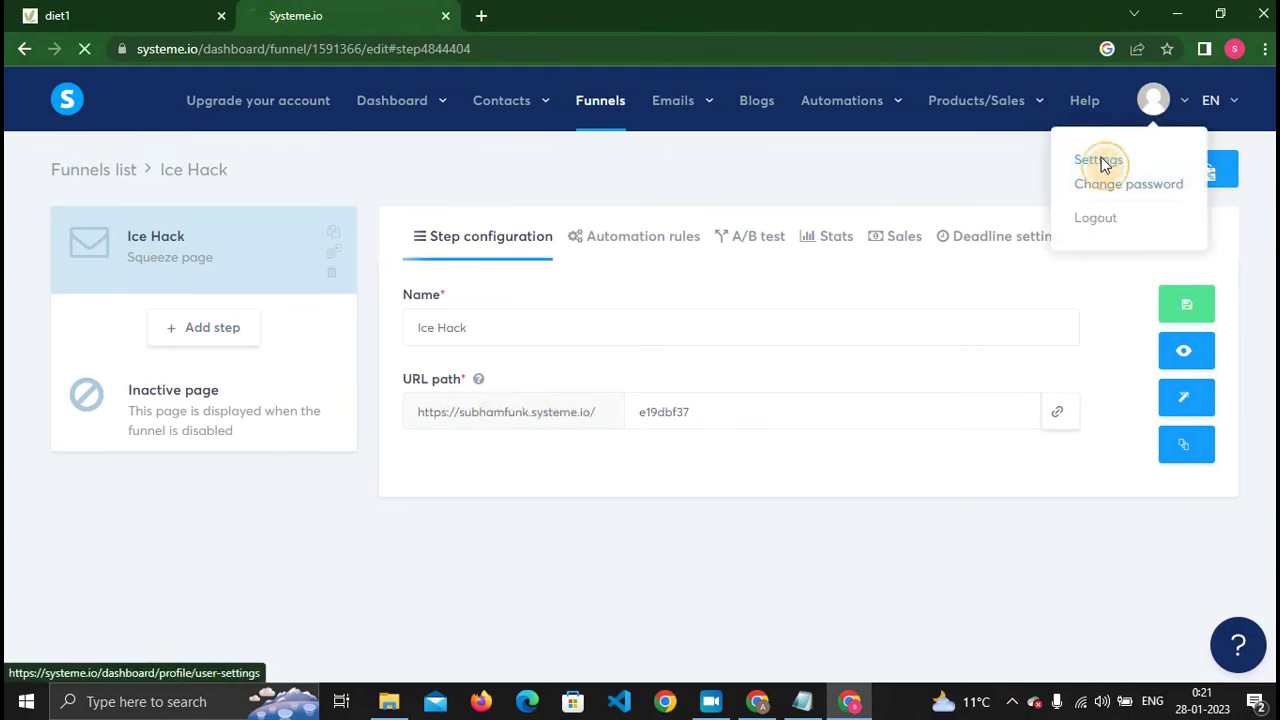
pyautogui.scroll(-3, 950, 300)
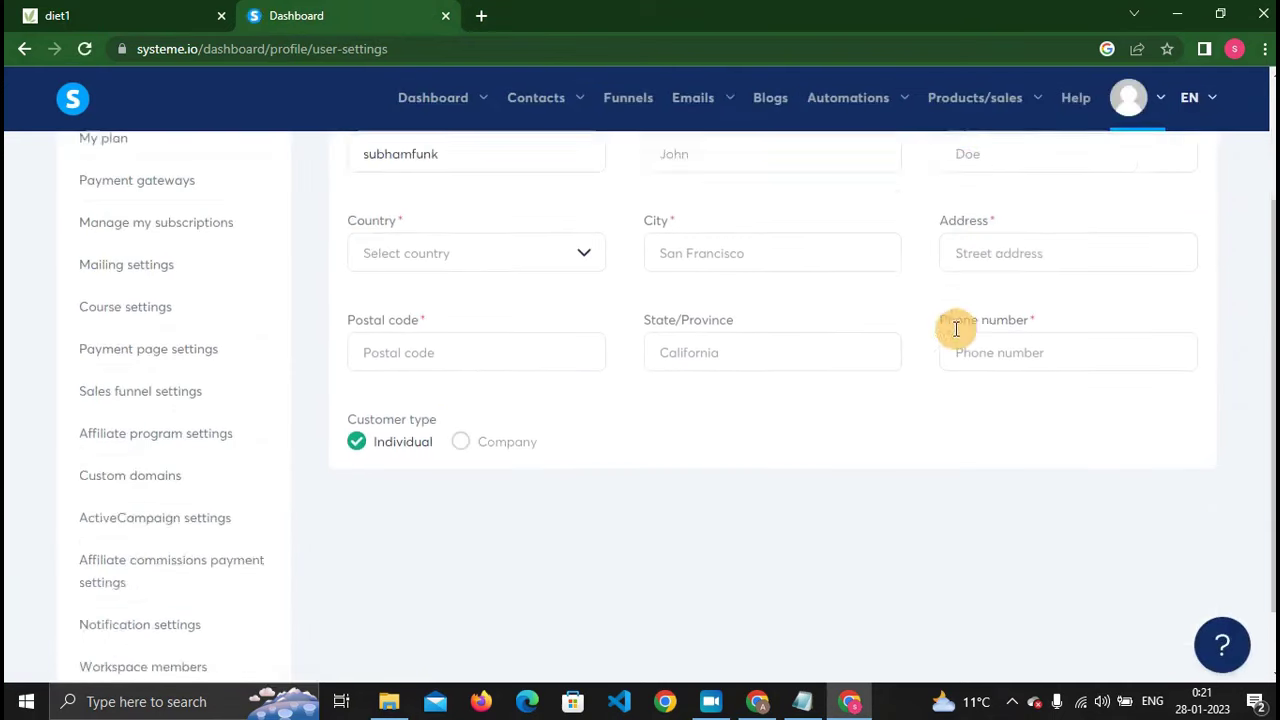
pyautogui.click(134, 438)
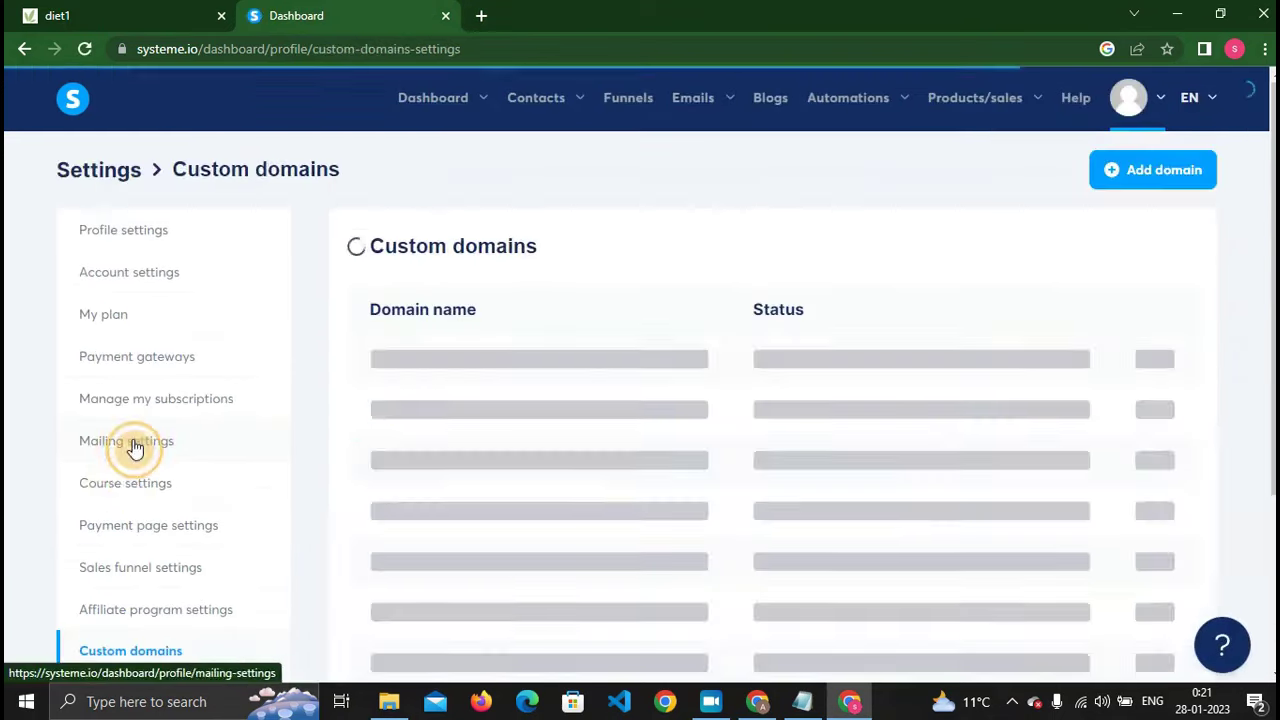
pyautogui.scroll(-2, 591, 463)
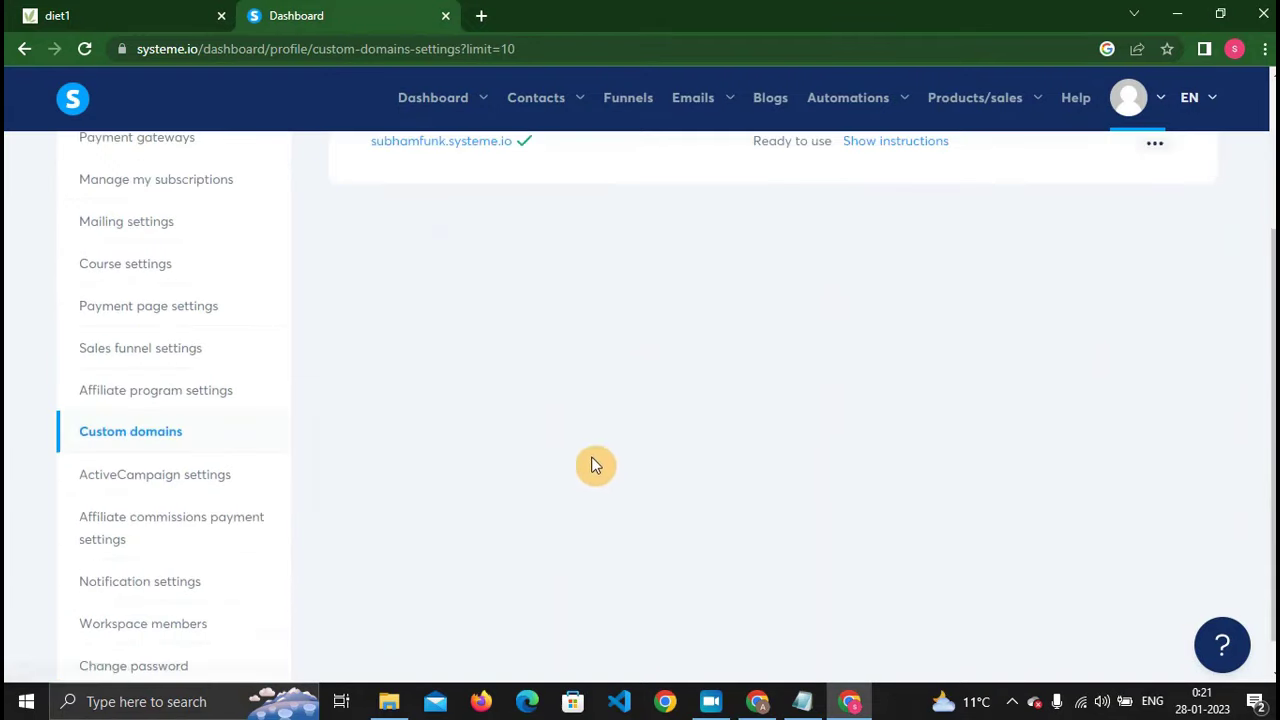
pyautogui.scroll(2, 815, 484)
# Start adding a custom domain and open its setup article in a new browser tab.
pyautogui.click(1160, 172)
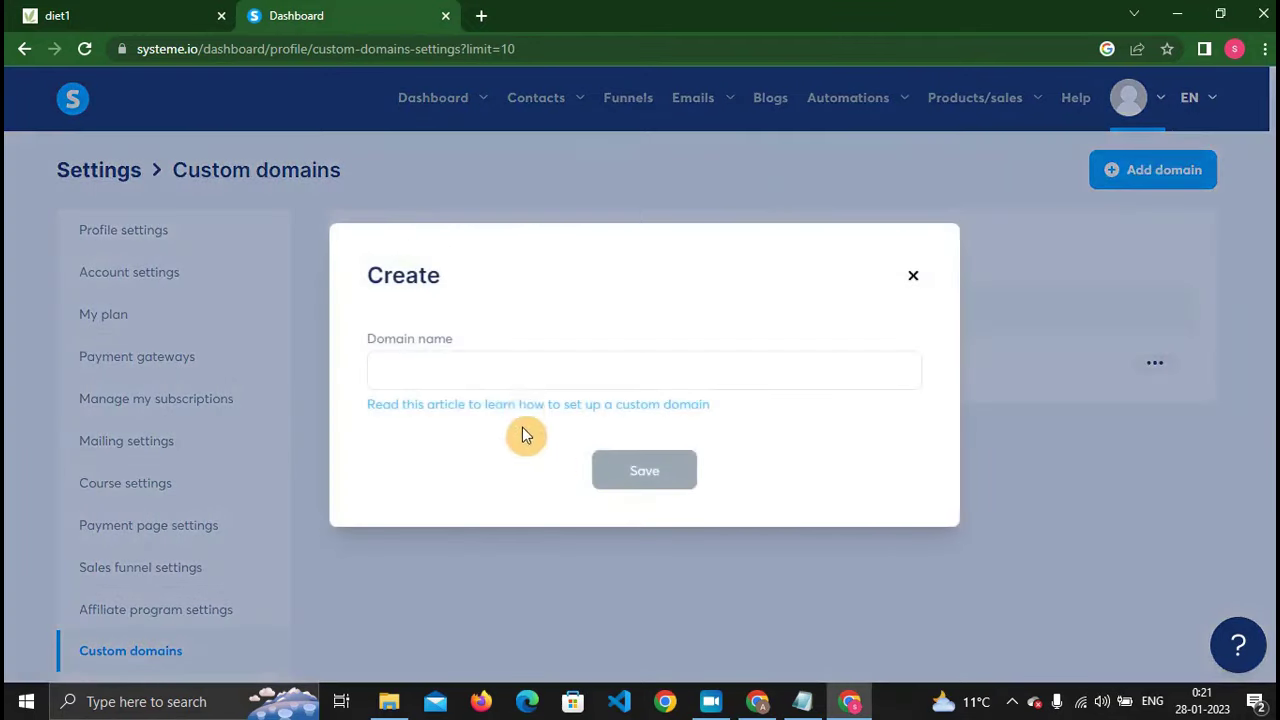
pyautogui.click(501, 375)
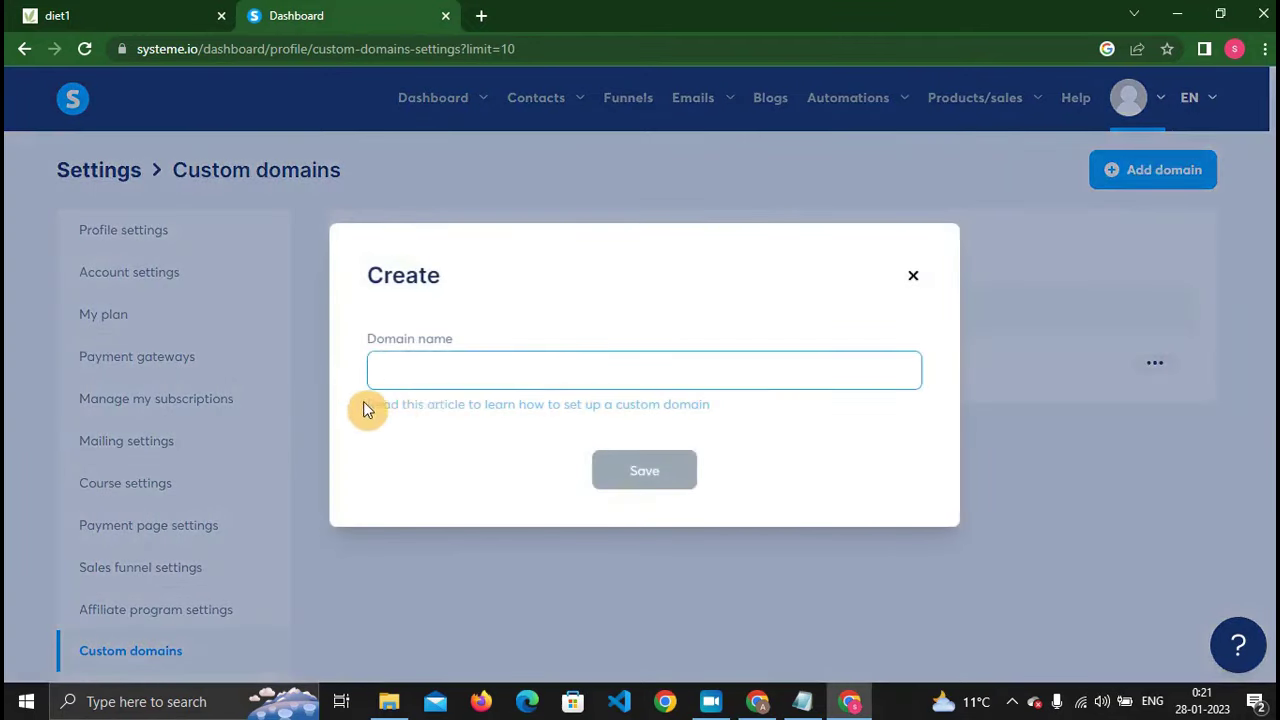
pyautogui.rightClick(470, 414)
pyautogui.click(503, 417)
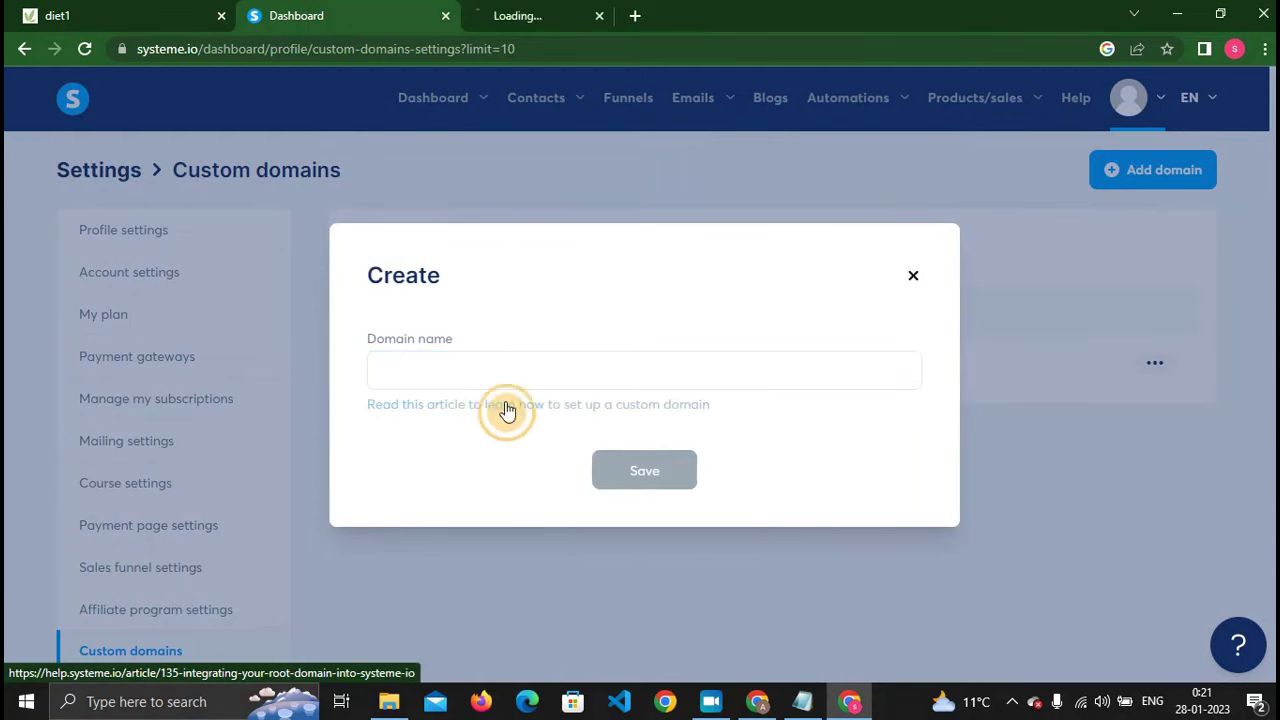
# Read the root domain integration article through the CNAME records section, then close it and cancel the new domain dialog.
pyautogui.click(525, 15)
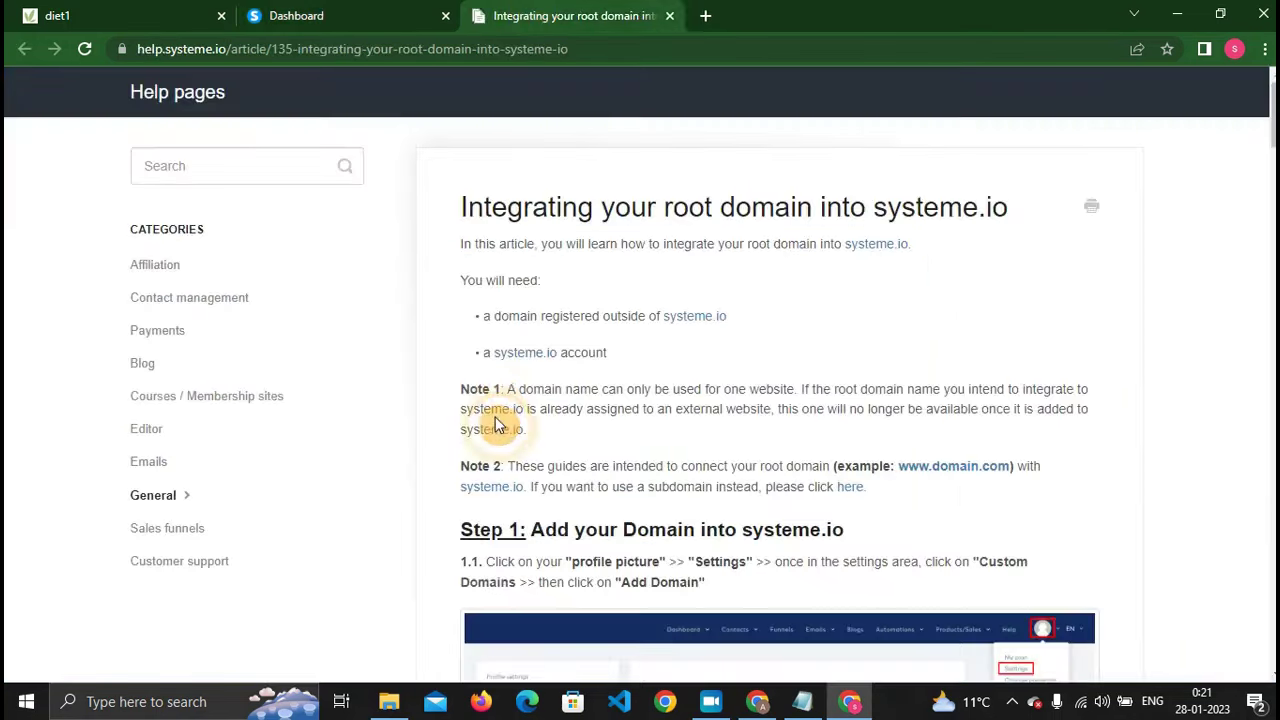
pyautogui.scroll(-2, 508, 259)
pyautogui.scroll(-10, 508, 259)
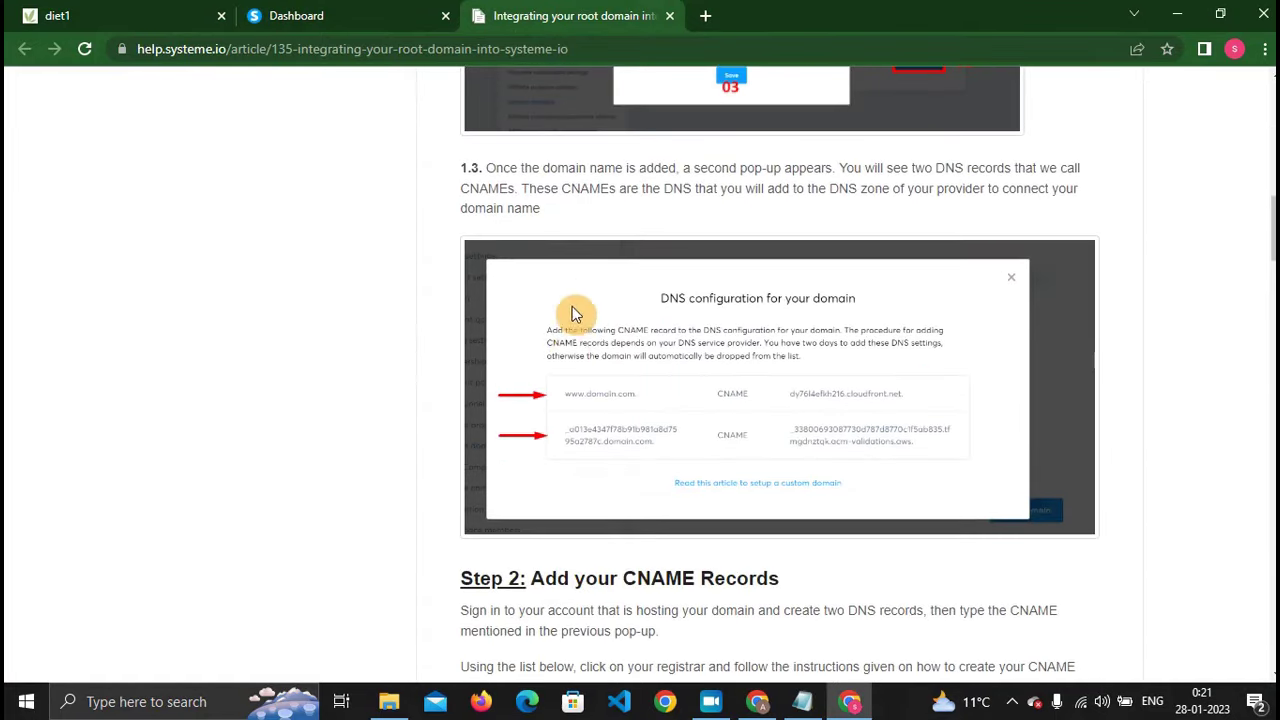
pyautogui.scroll(-5, 600, 300)
pyautogui.scroll(20, 663, 457)
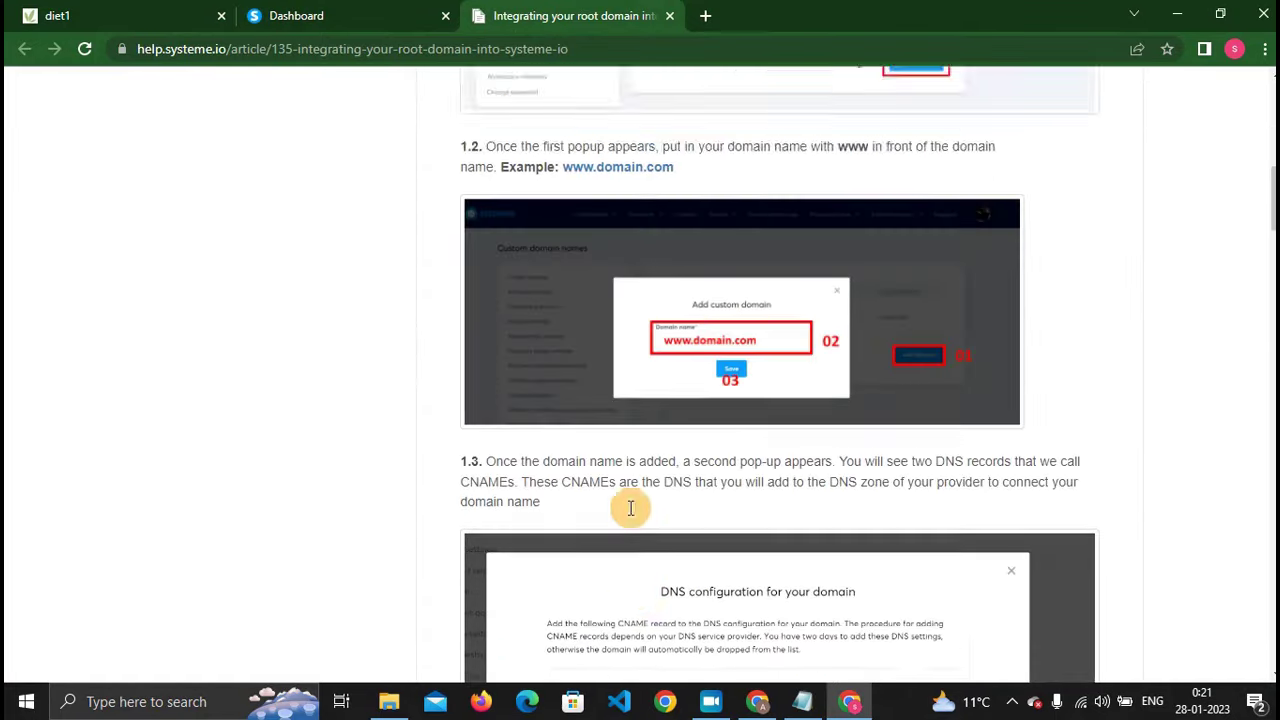
pyautogui.scroll(-4, 540, 467)
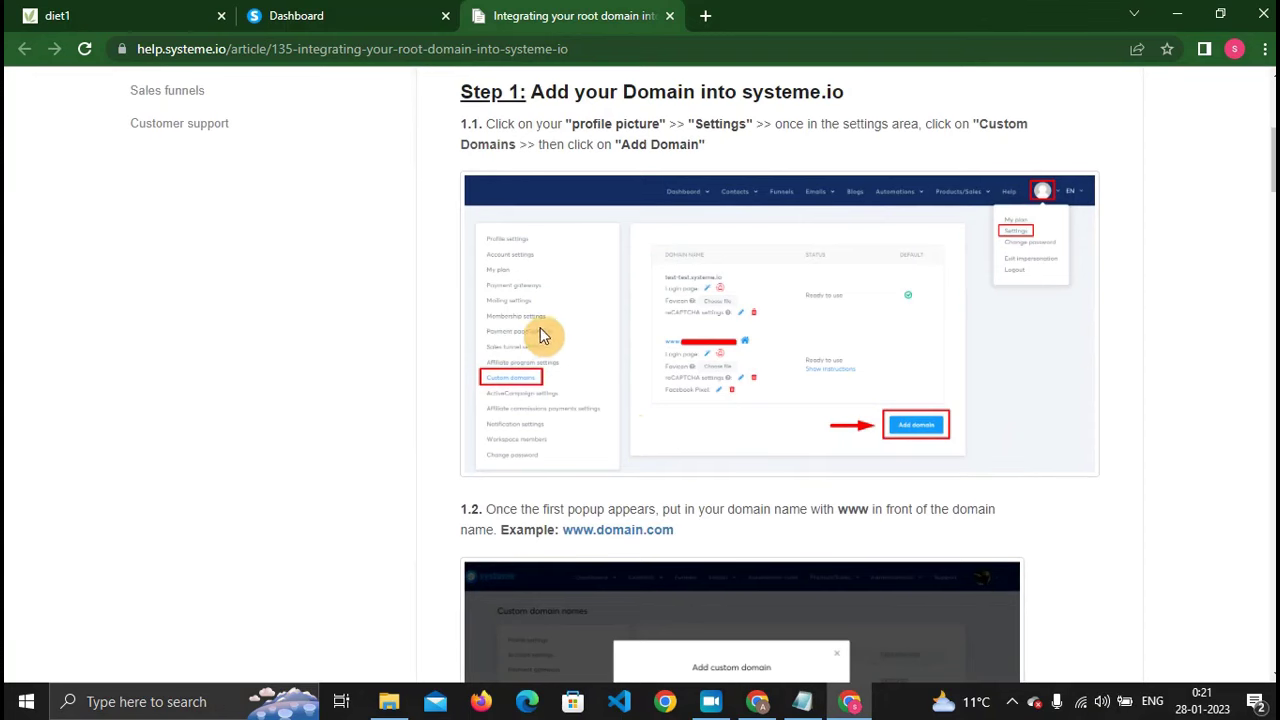
pyautogui.scroll(-8, 567, 385)
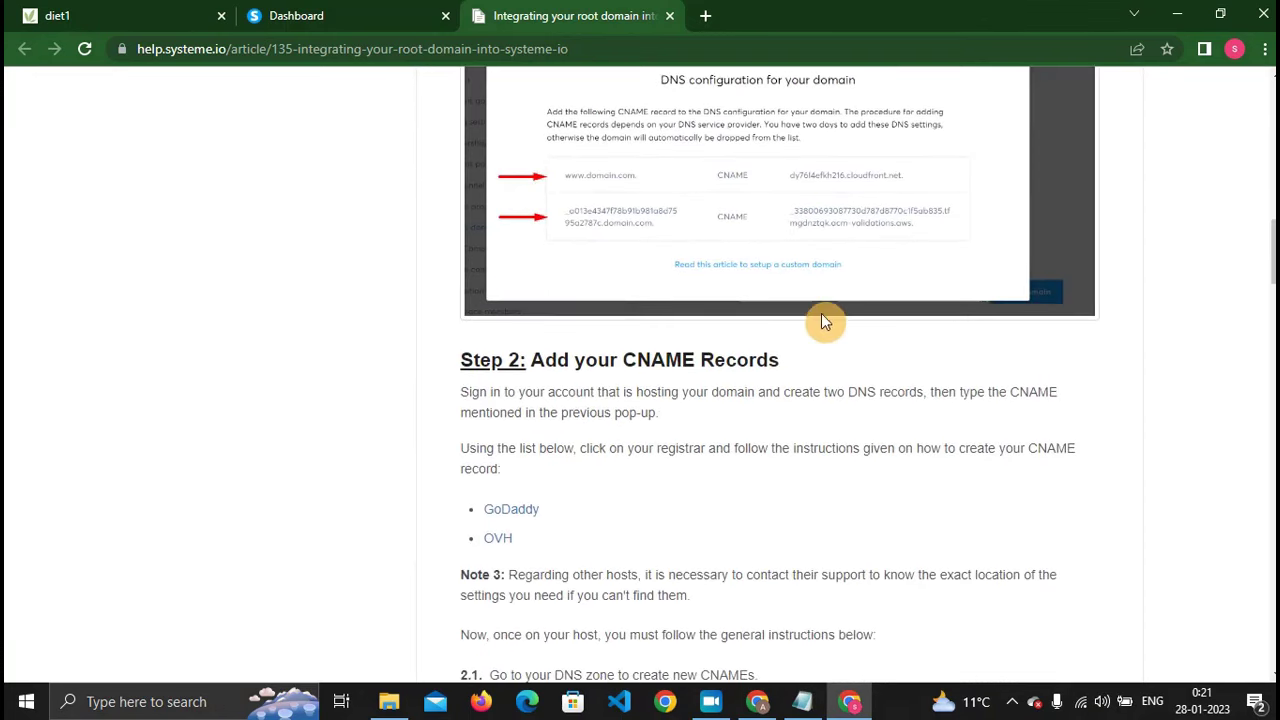
pyautogui.click(669, 16)
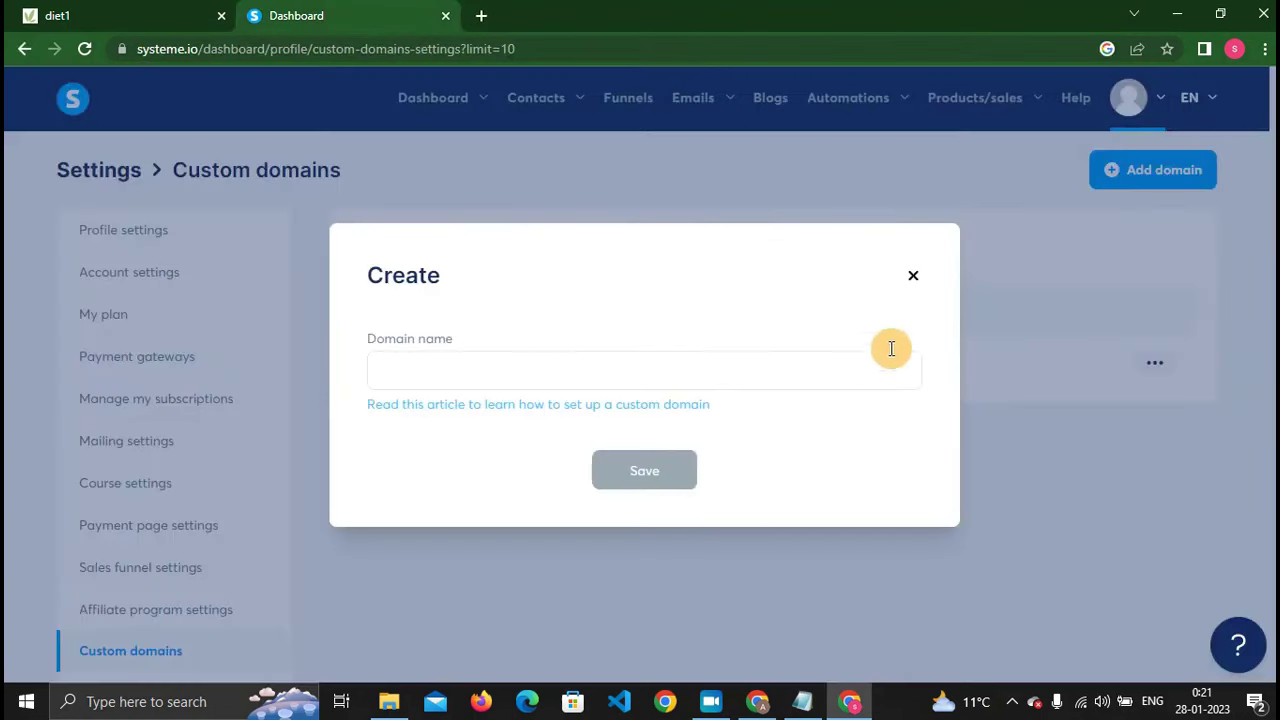
pyautogui.click(913, 277)
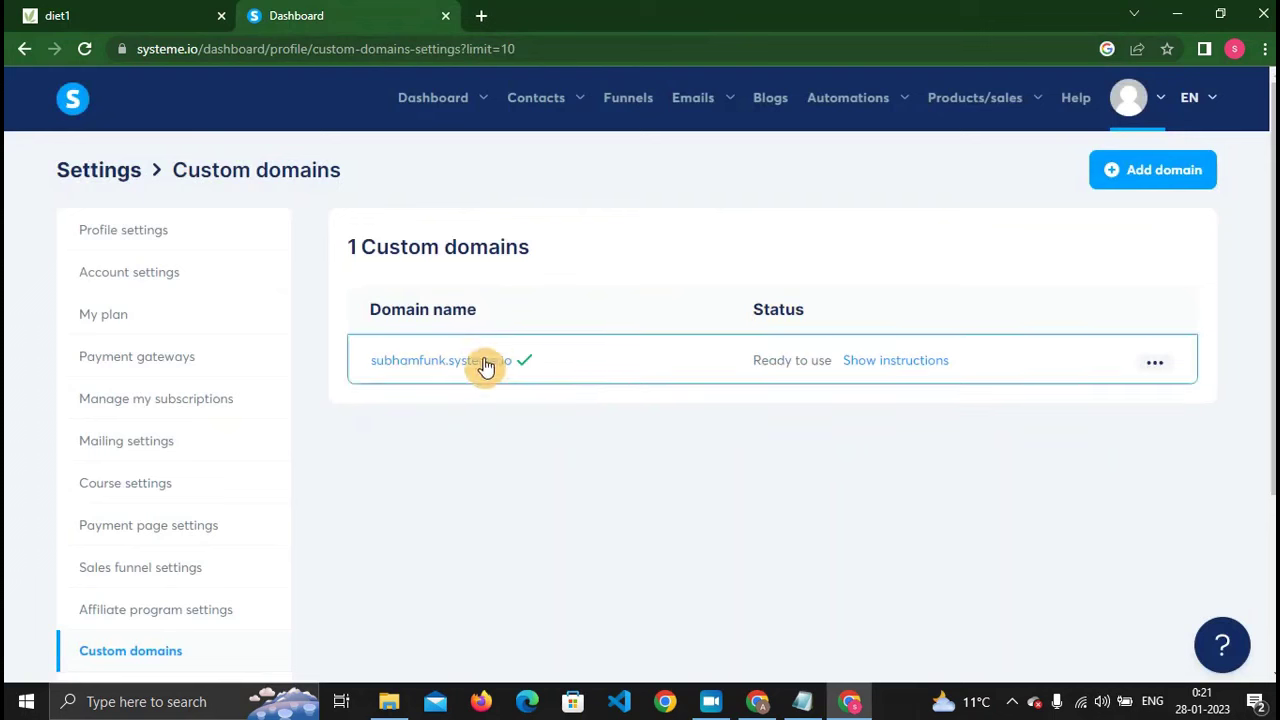
# Change the existing systeme.io subdomain name to "icehackrituals" and save it.
pyautogui.click(1165, 370)
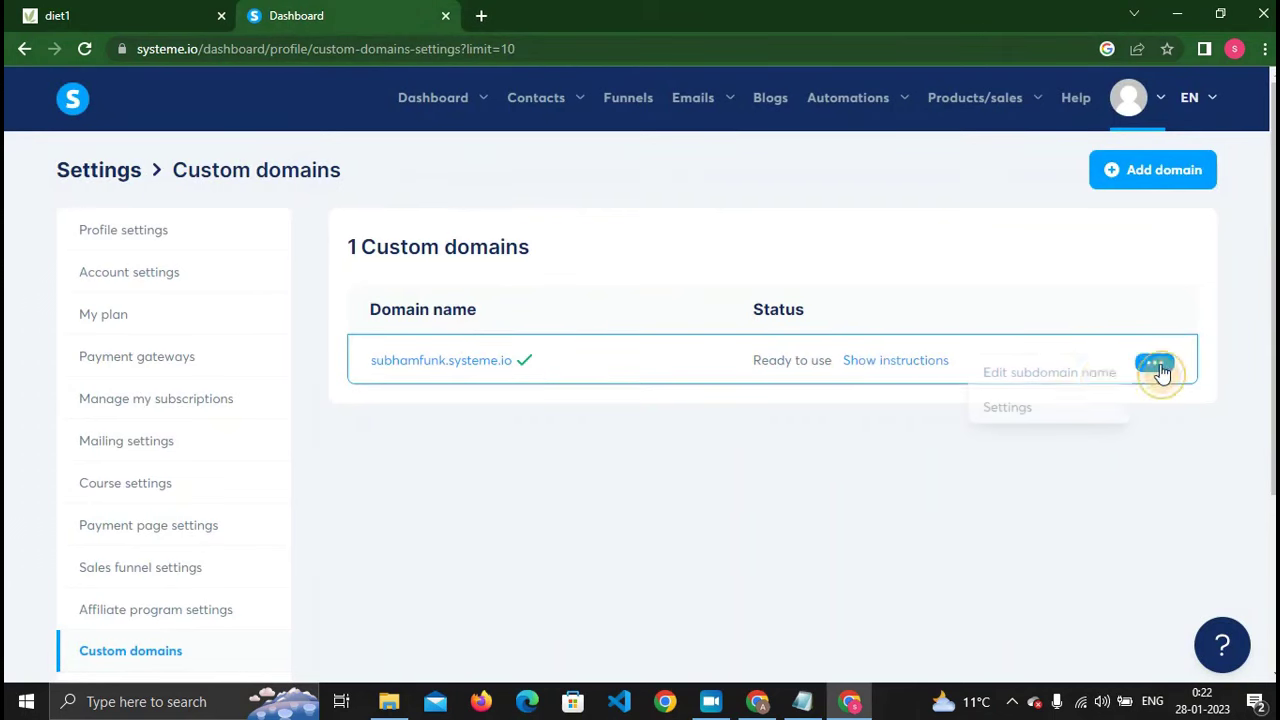
pyautogui.click(1038, 385)
pyautogui.moveTo(545, 387); pyautogui.dragTo(396, 401)
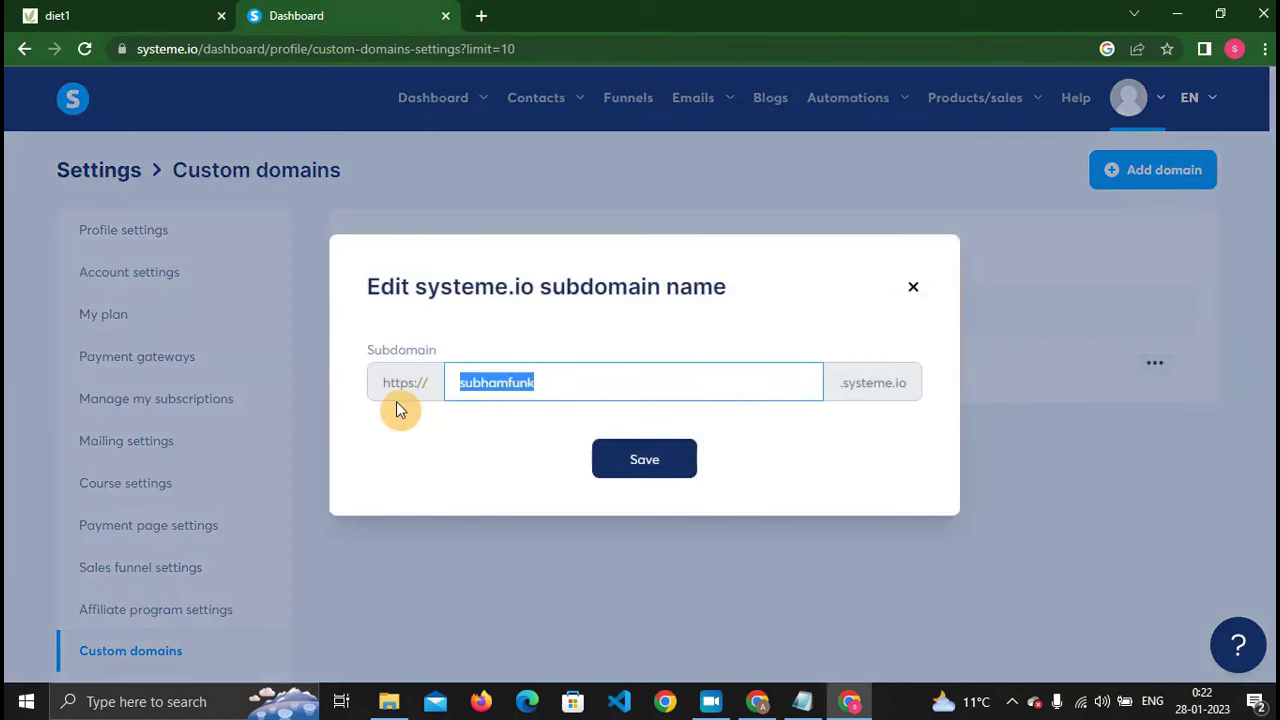
pyautogui.press('BackSpace')
pyautogui.write('ice')
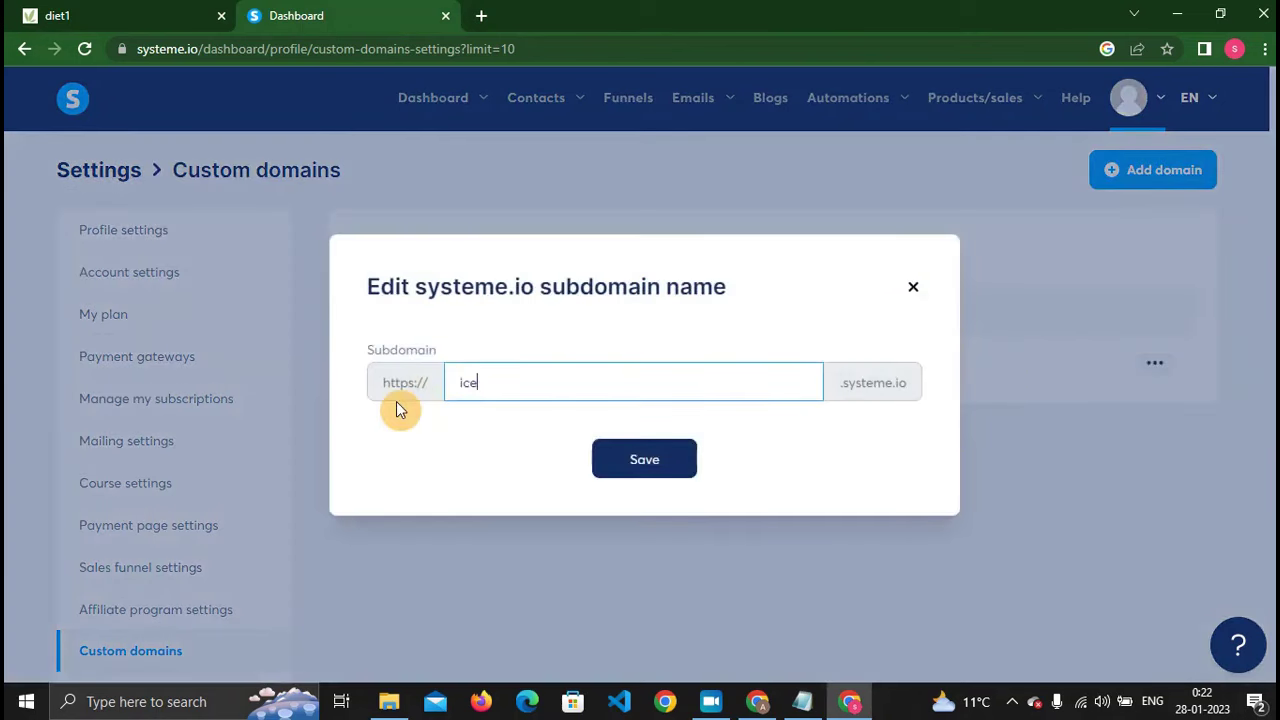
pyautogui.write('hackrituals')
pyautogui.click(625, 465)
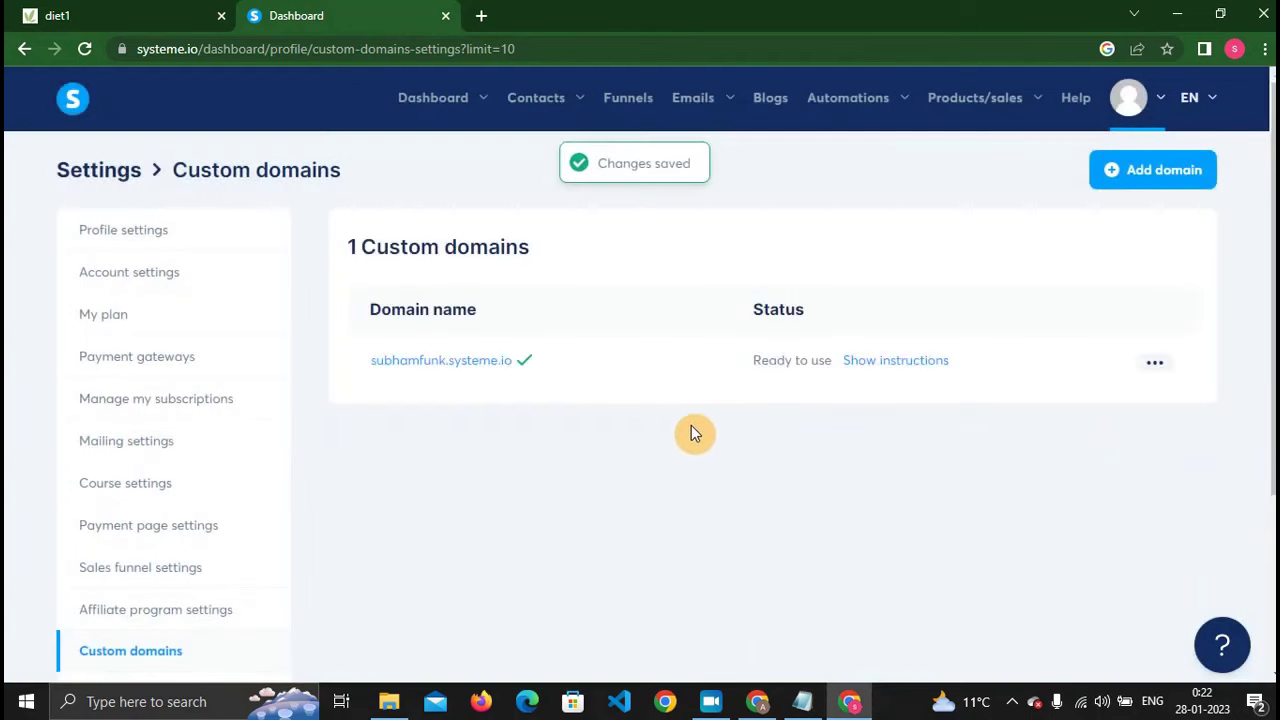
# Reopen the Ice Hack funnel and check the domain in its step URL.
pyautogui.click(632, 103)
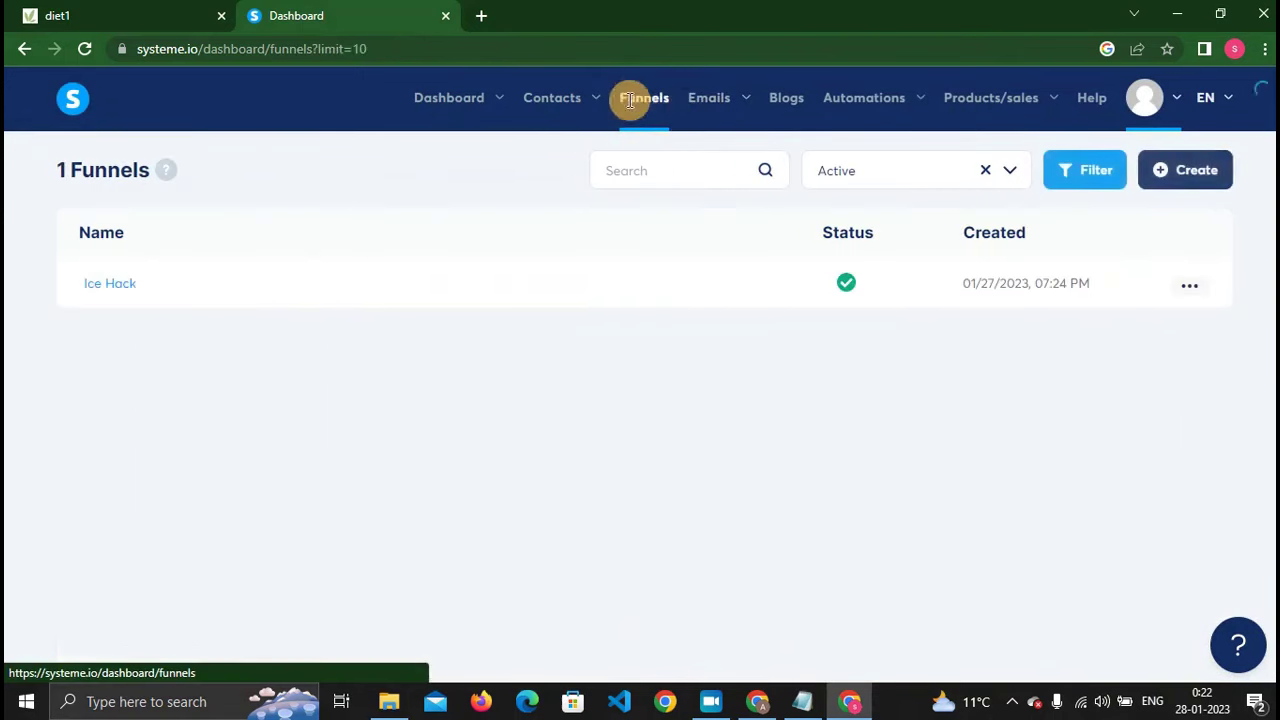
pyautogui.click(115, 292)
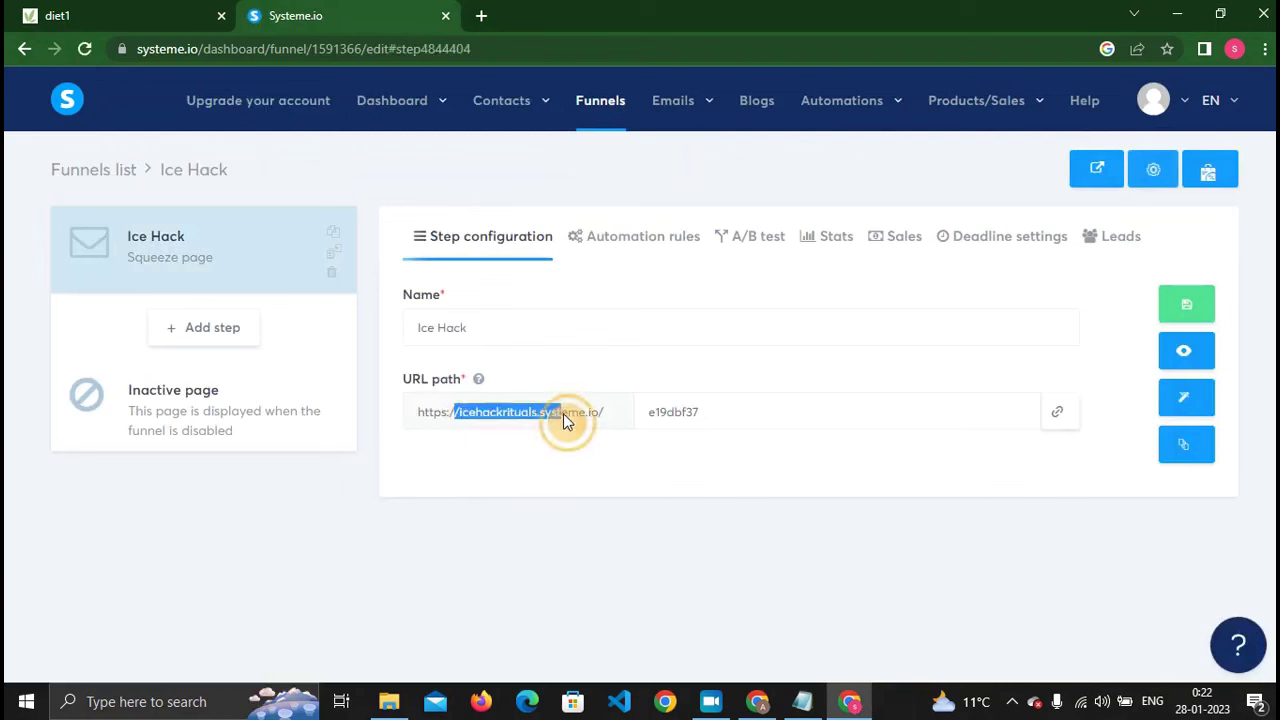
pyautogui.moveTo(564, 414); pyautogui.dragTo(603, 428)
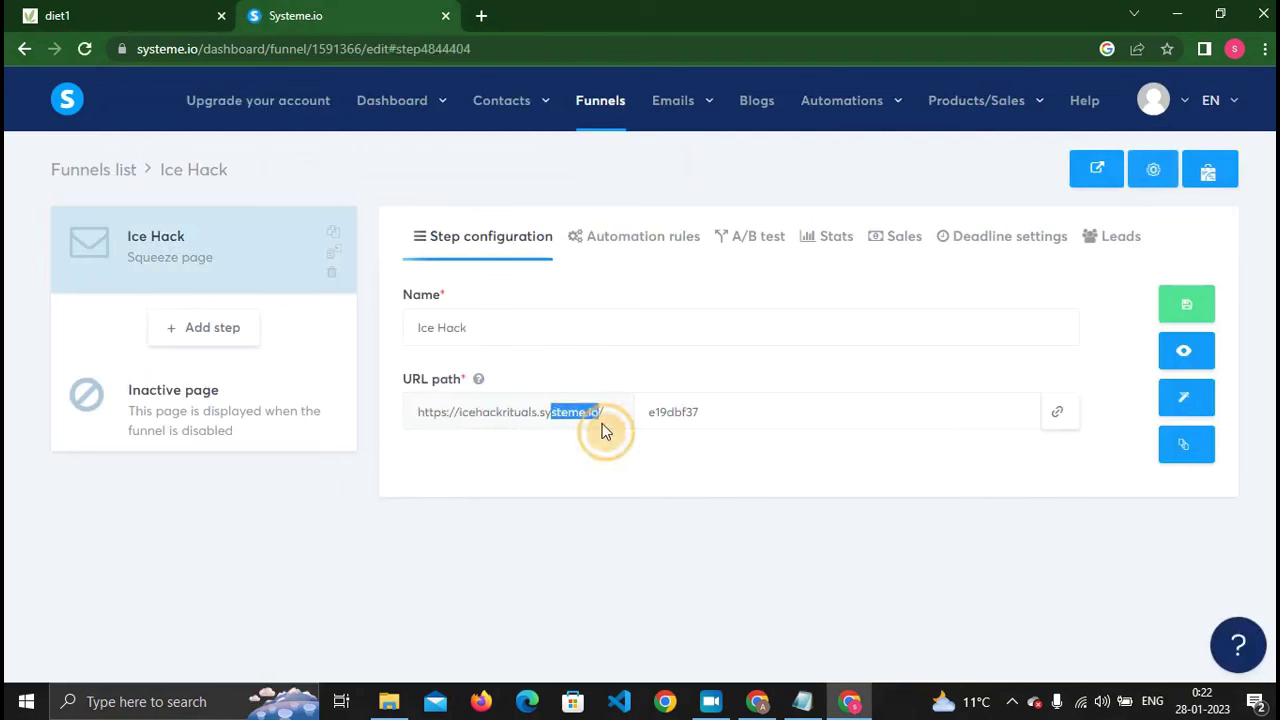
pyautogui.click(600, 430)
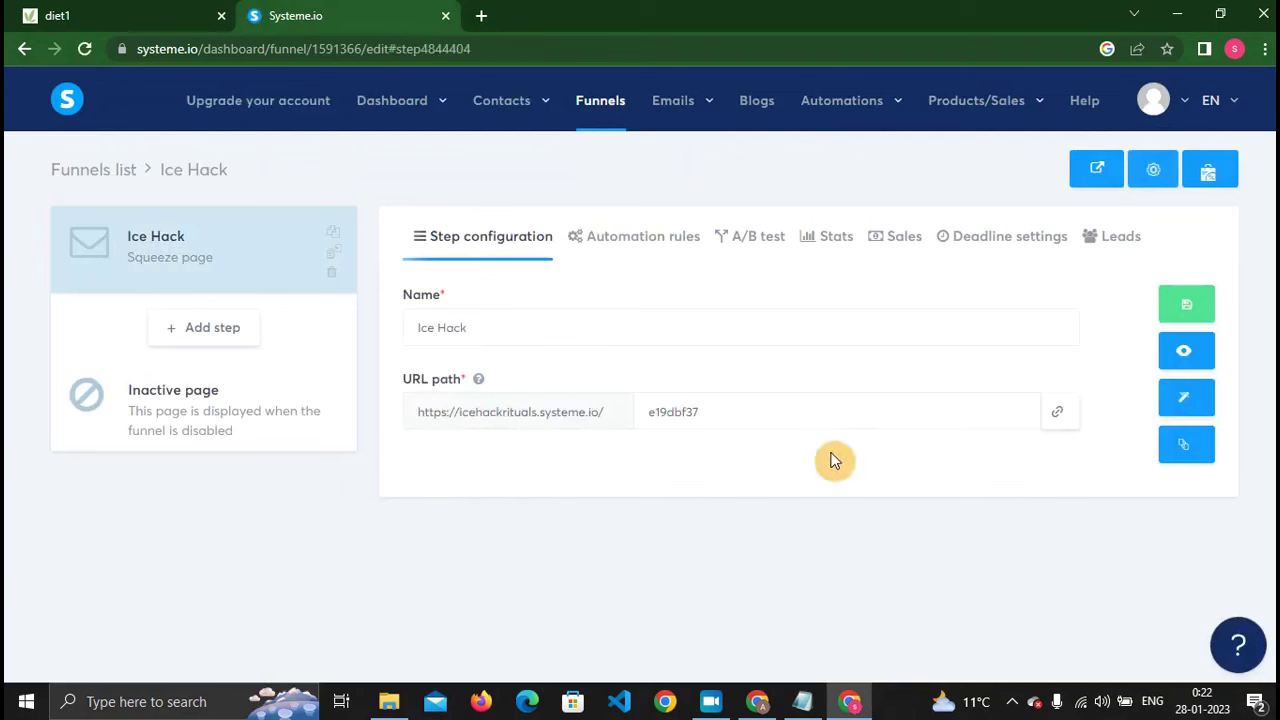
# Clear the Ice Hack step's URL path and save the step configuration.
pyautogui.click(775, 417)
pyautogui.moveTo(775, 417); pyautogui.dragTo(626, 416)
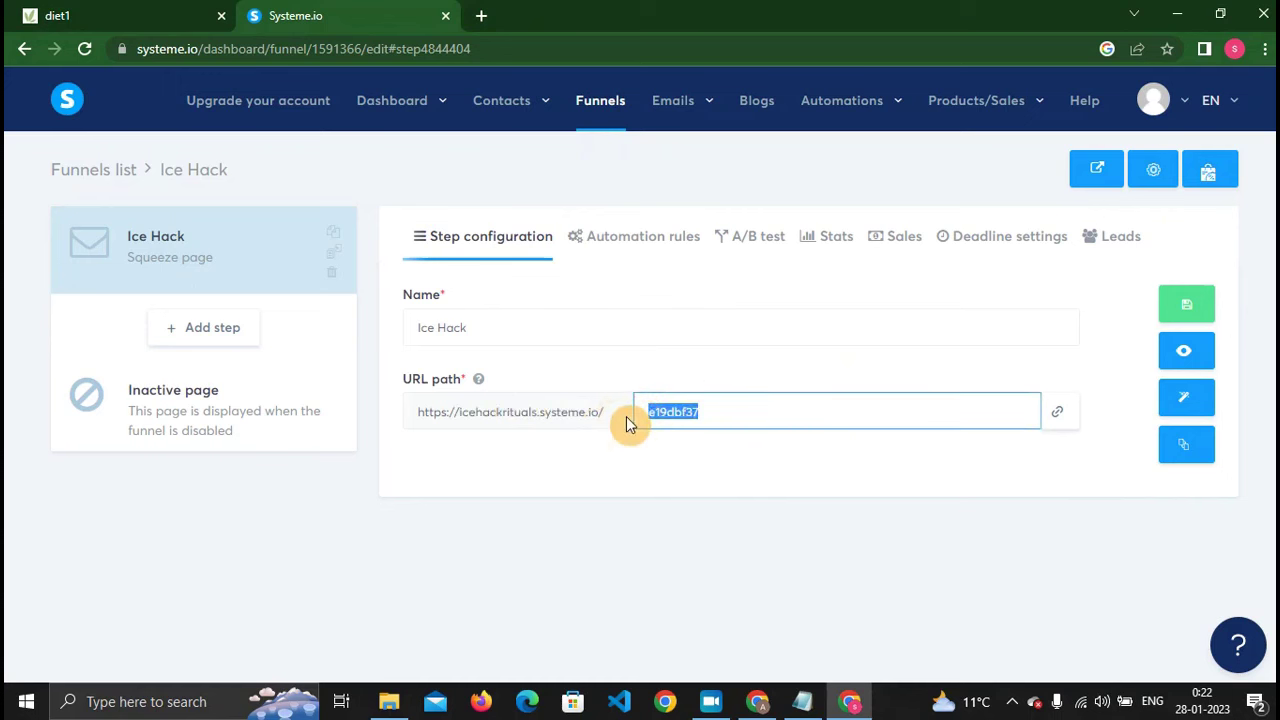
pyautogui.press('BackSpace')
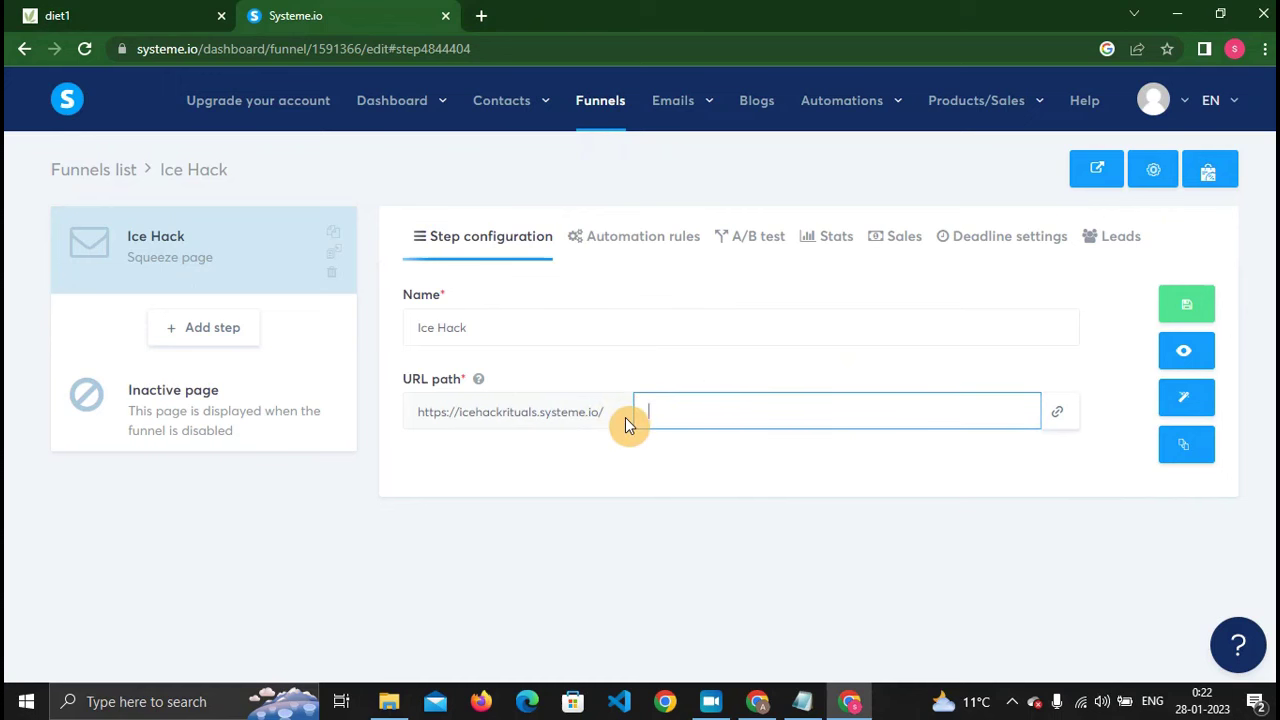
pyautogui.click(1182, 312)
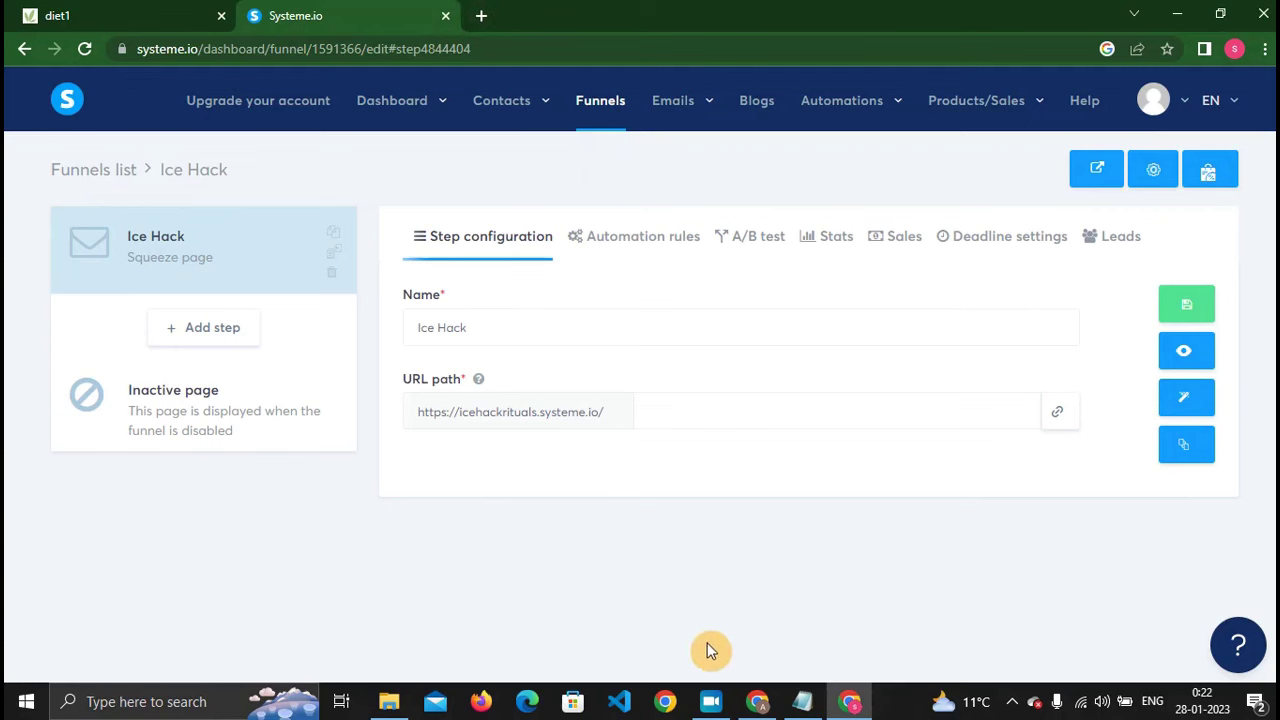
# Switch to the ClickBank browser window, close the reading list, and close the Alpilean official website tab.
pyautogui.click(757, 695)
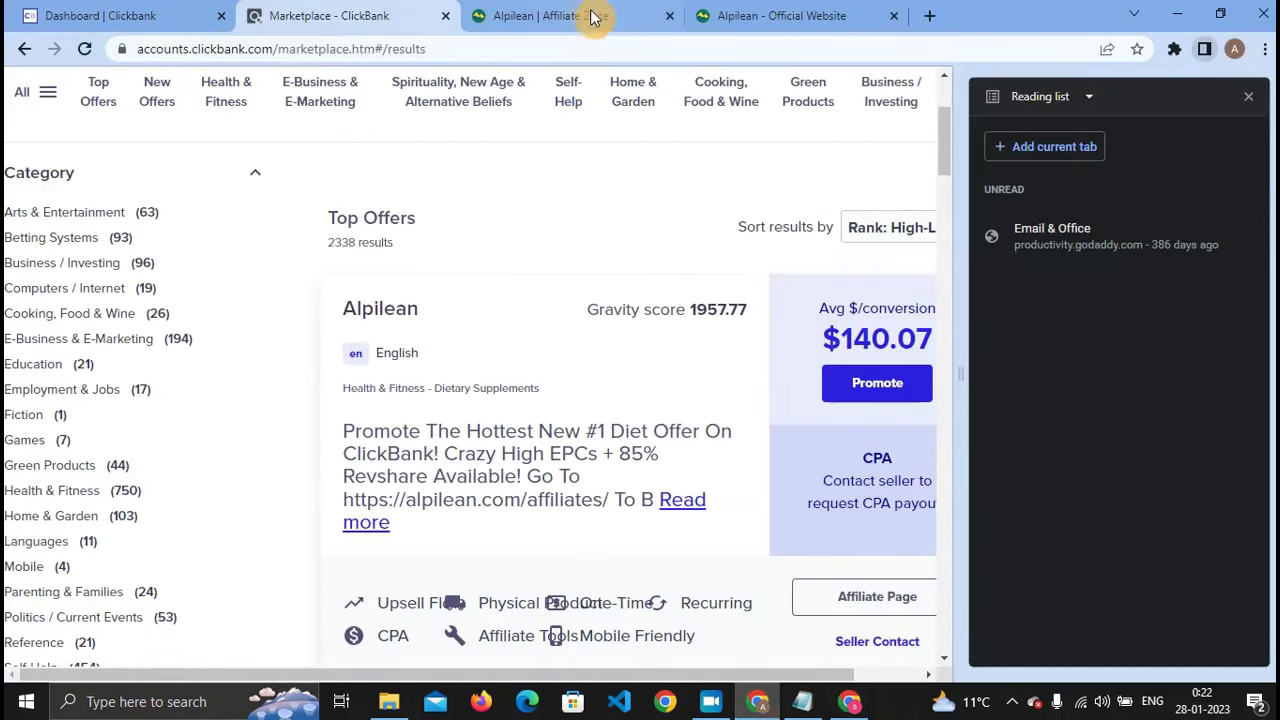
pyautogui.click(665, 15)
pyautogui.click(745, 15)
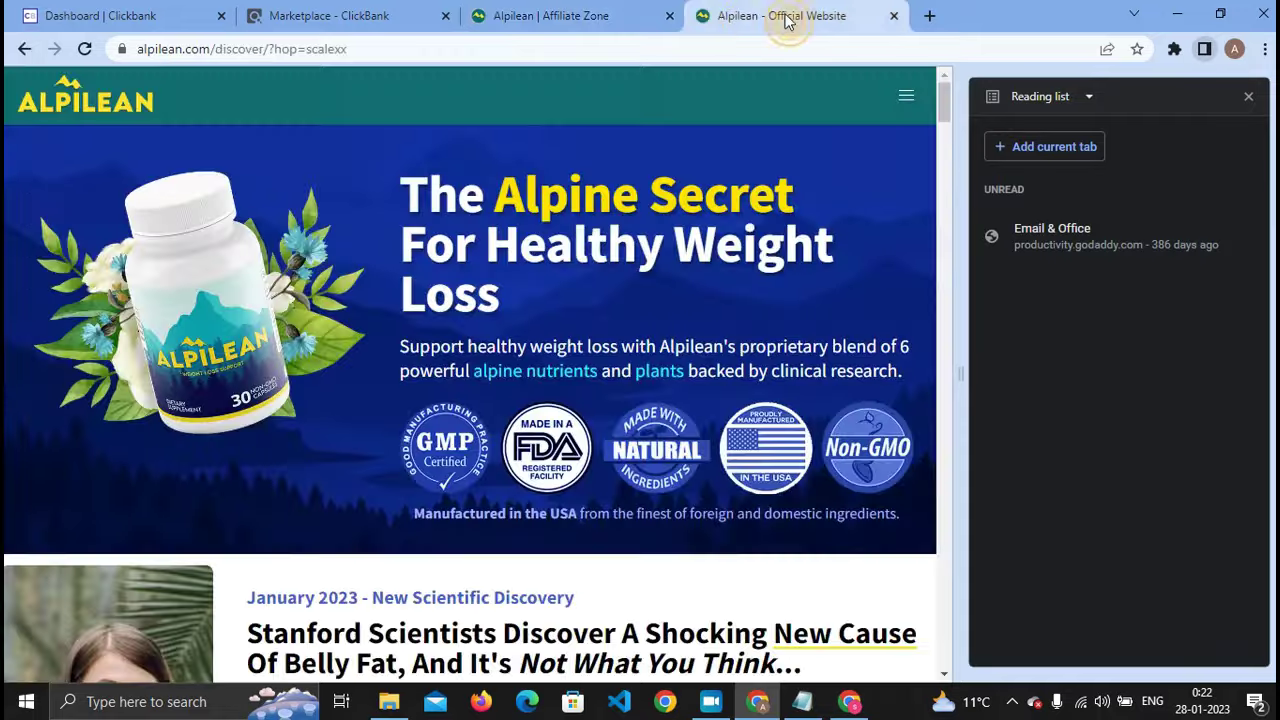
pyautogui.click(1248, 96)
pyautogui.click(894, 15)
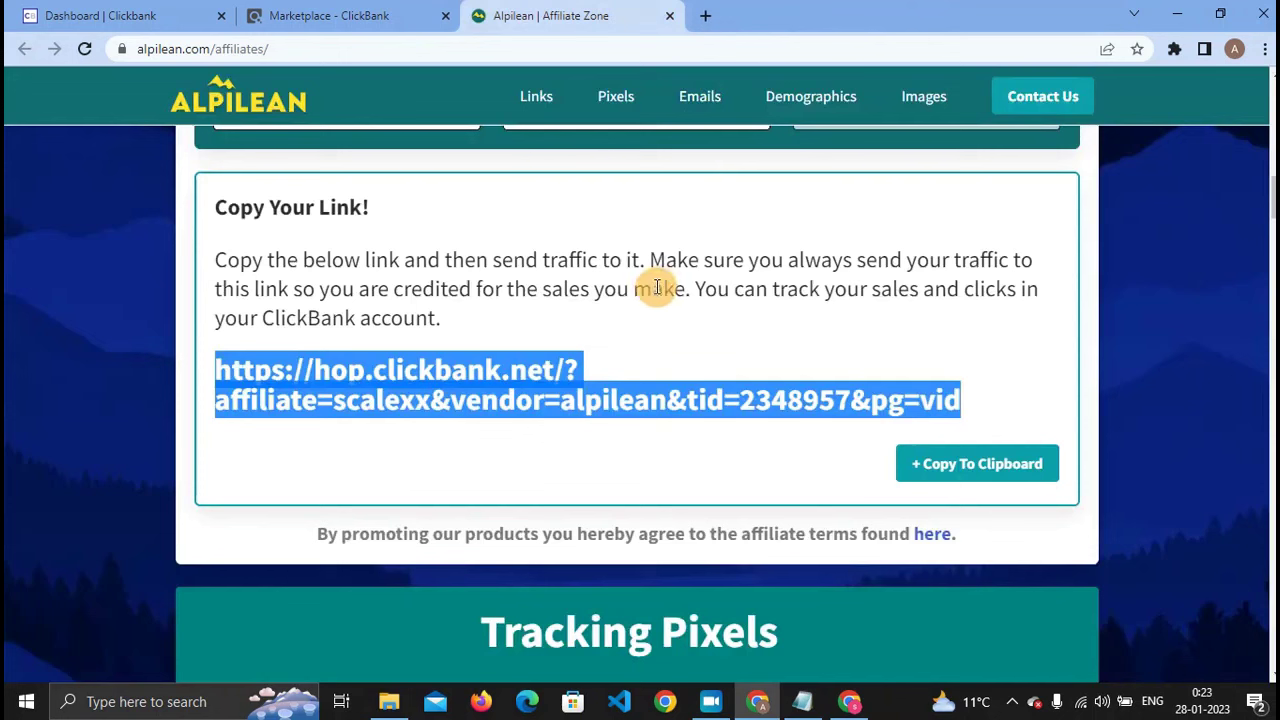
# Search for "facebook ads library" in a new browser tab and open the Meta Ad Library.
pyautogui.click(706, 14)
pyautogui.write('face')
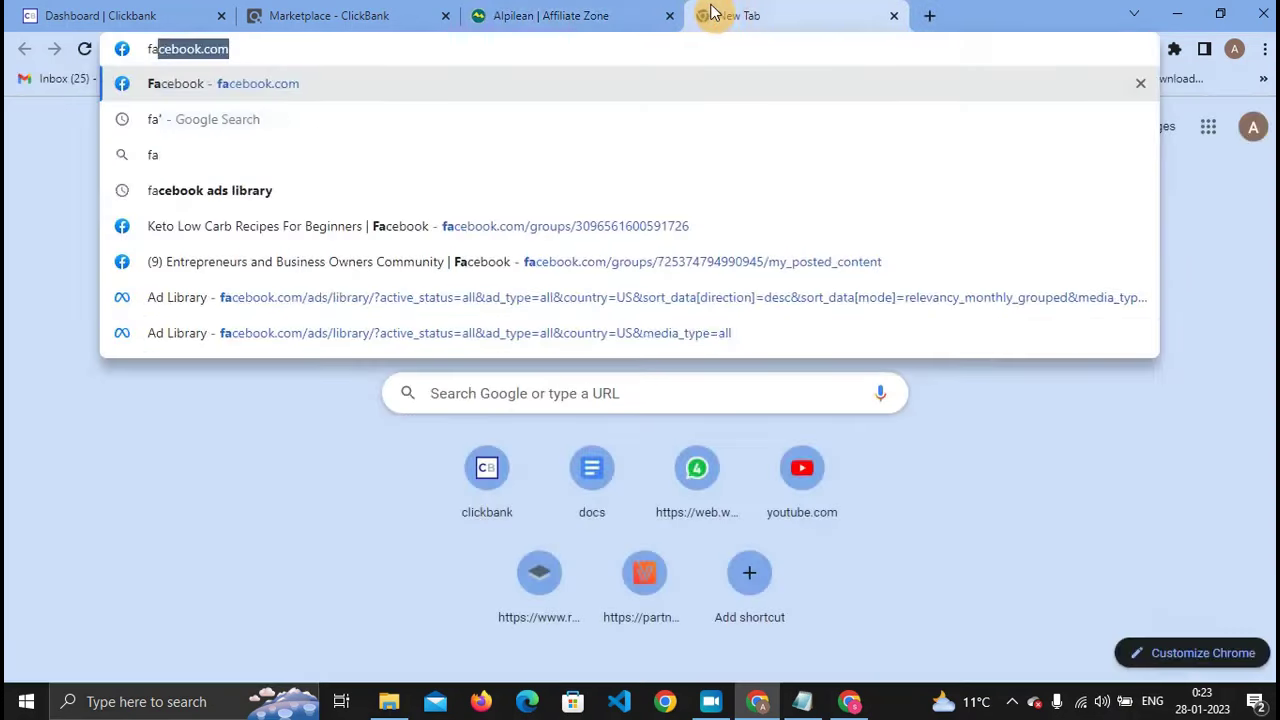
pyautogui.click(380, 165)
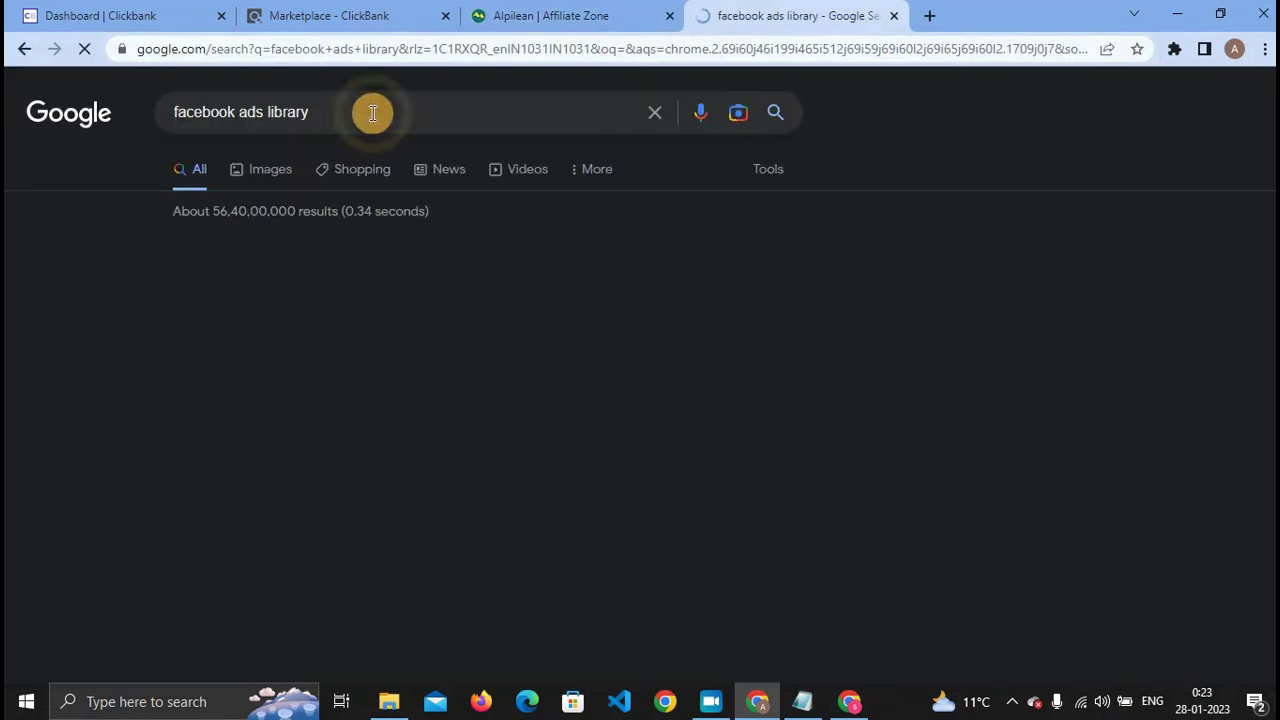
pyautogui.click(191, 272)
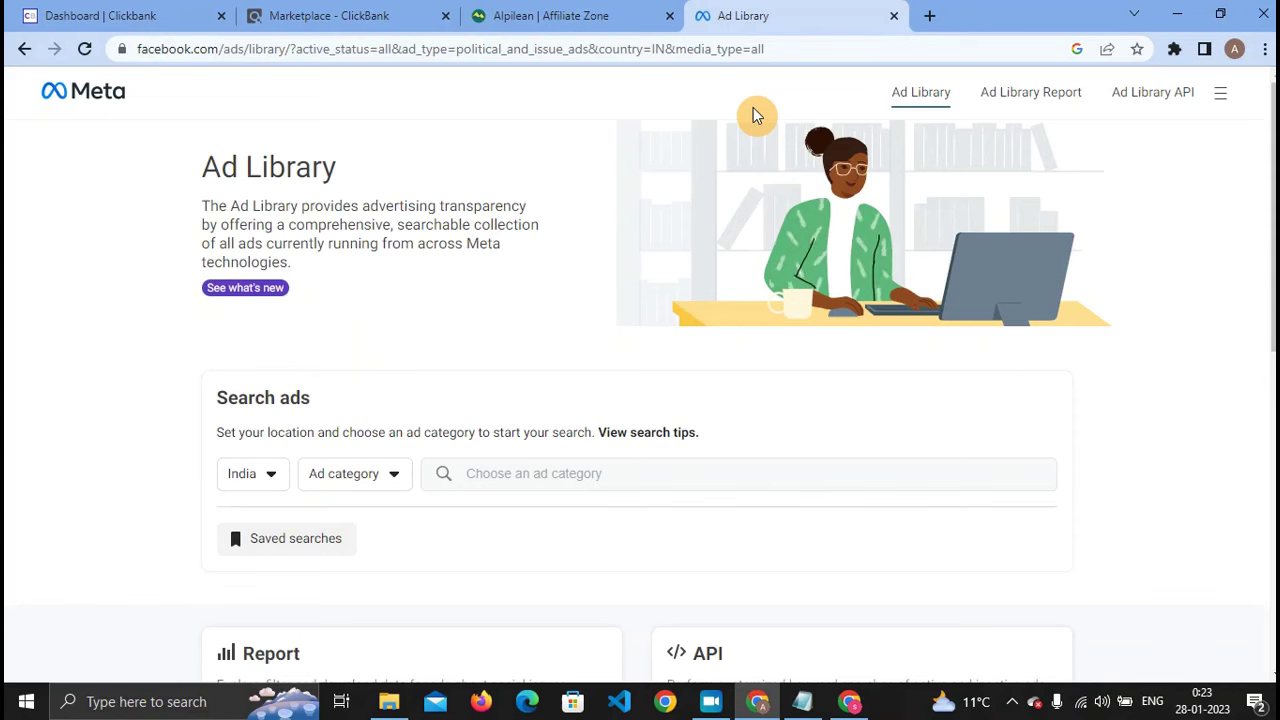
# Examine the Ad Library's location and ad category search options, then return to the Alpilean affiliate page.
pyautogui.scroll(-4, 340, 310)
pyautogui.scroll(2, 303, 303)
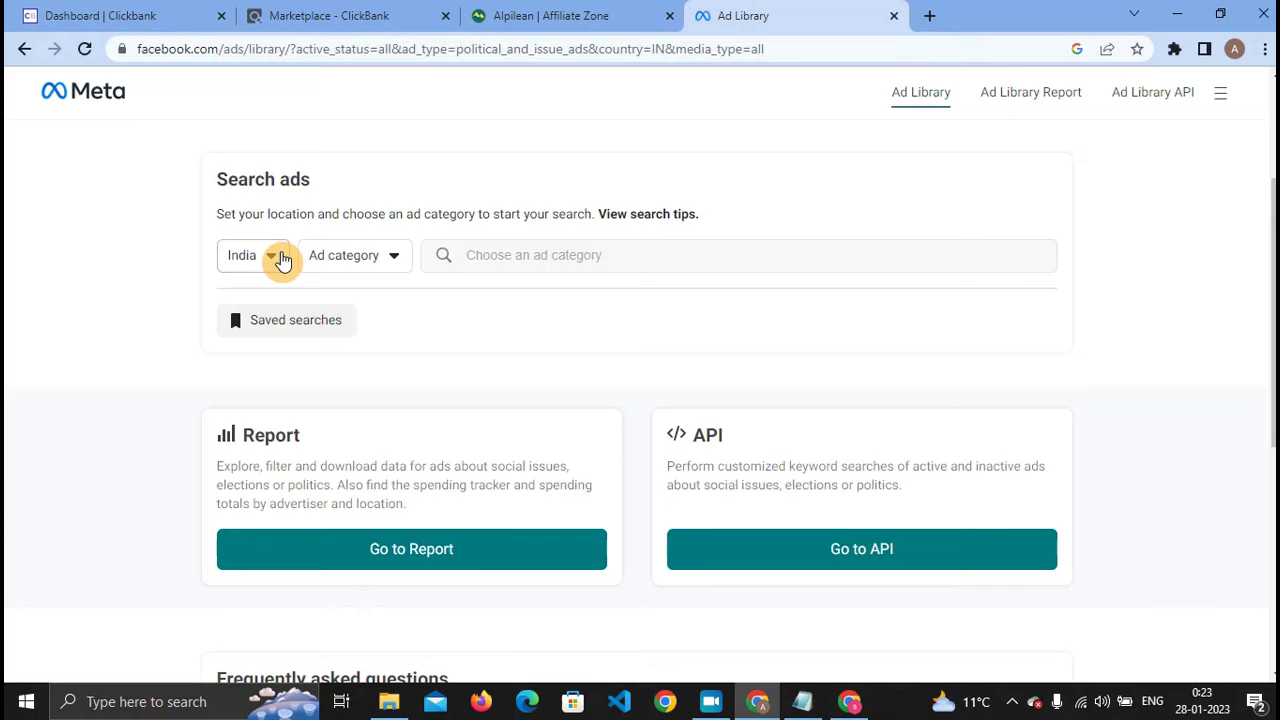
pyautogui.click(623, 12)
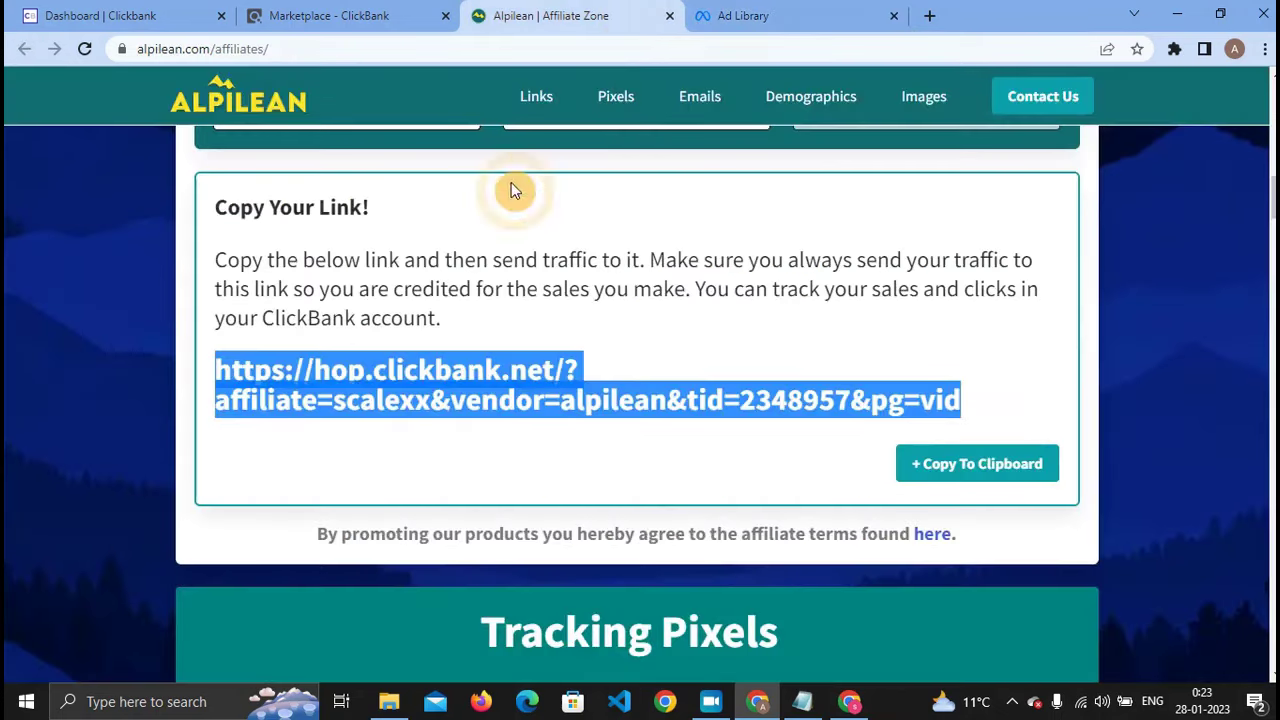
# Set the Ad Library search location to United States and the ad category to All ads.
pyautogui.click(743, 12)
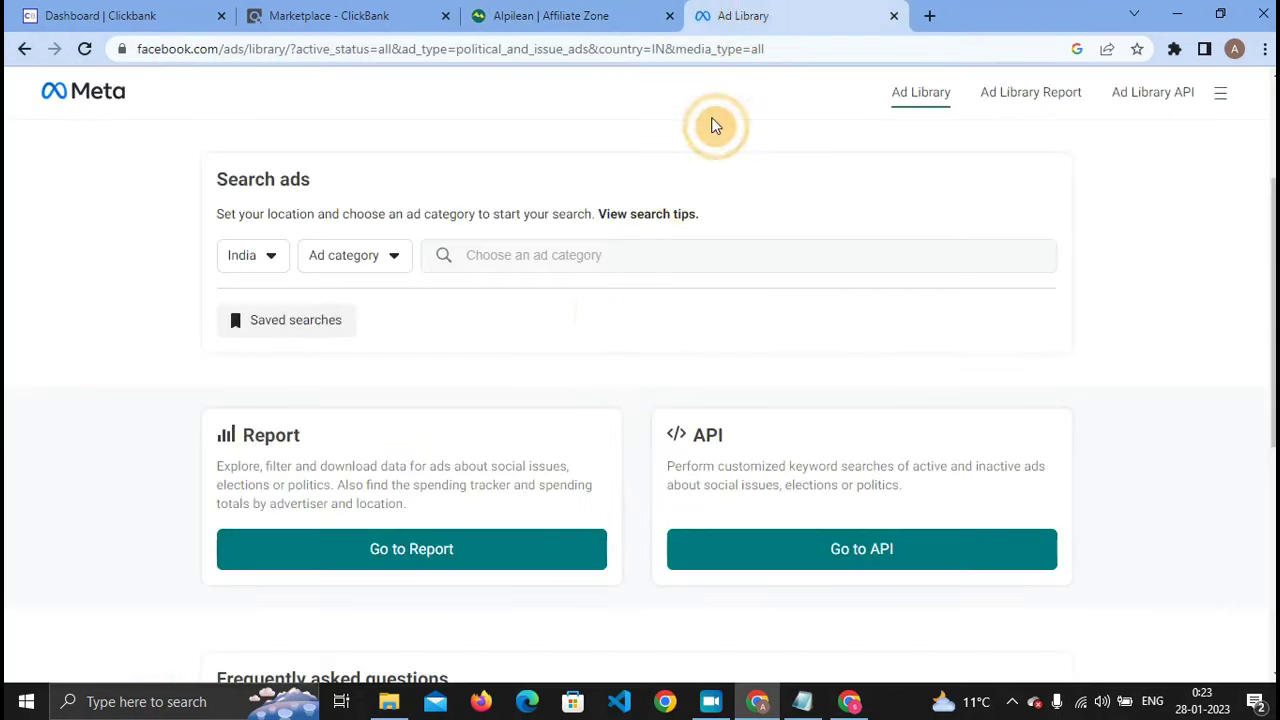
pyautogui.click(250, 262)
pyautogui.click(318, 342)
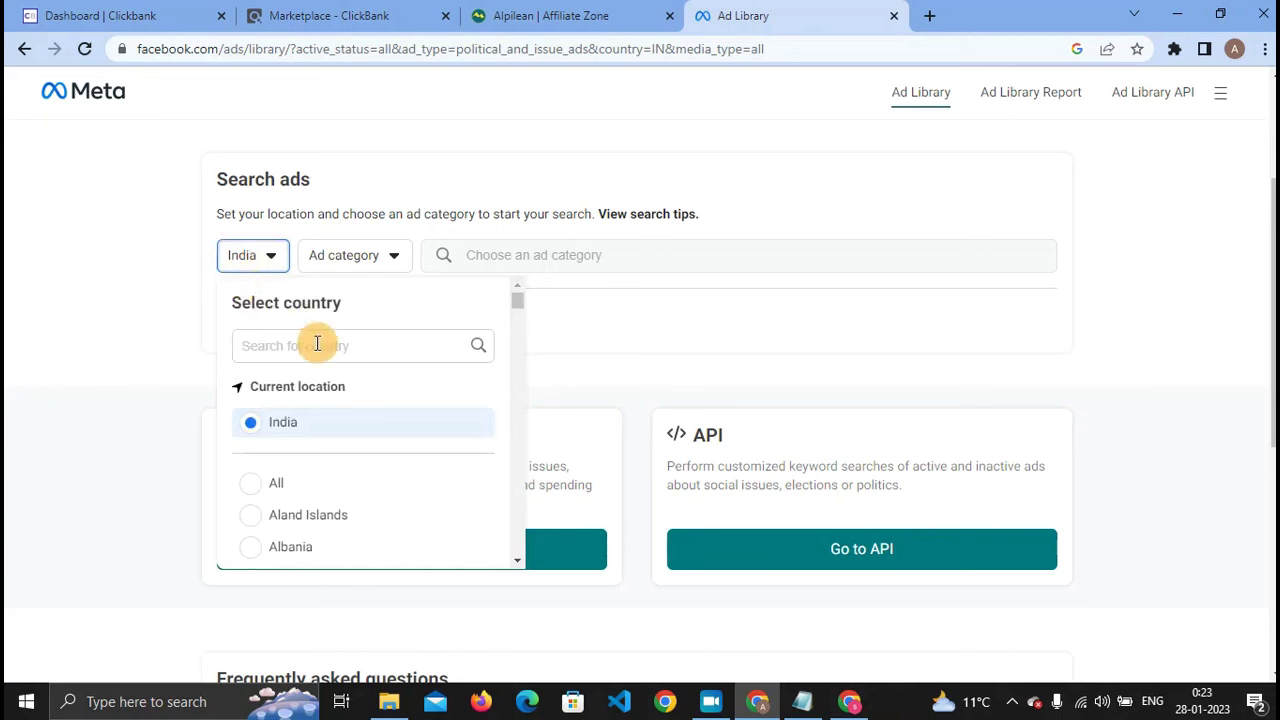
pyautogui.write('uni')
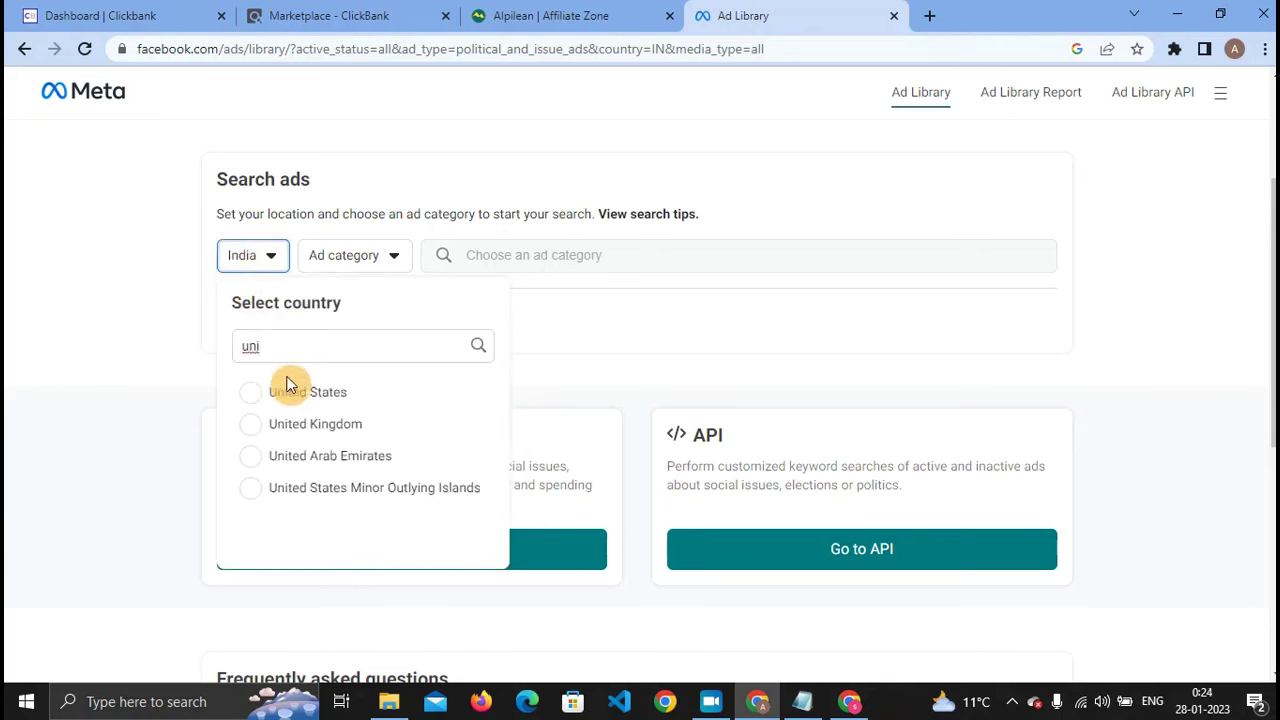
pyautogui.click(272, 392)
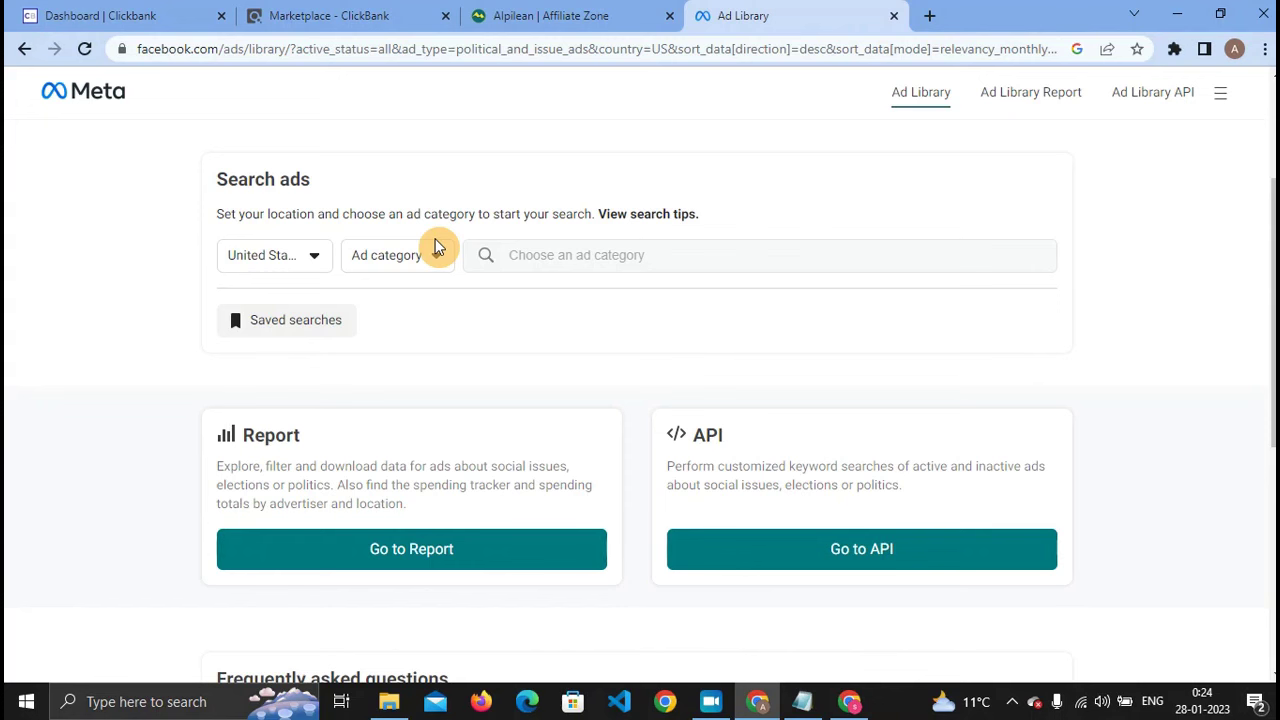
pyautogui.click(366, 270)
pyautogui.click(423, 349)
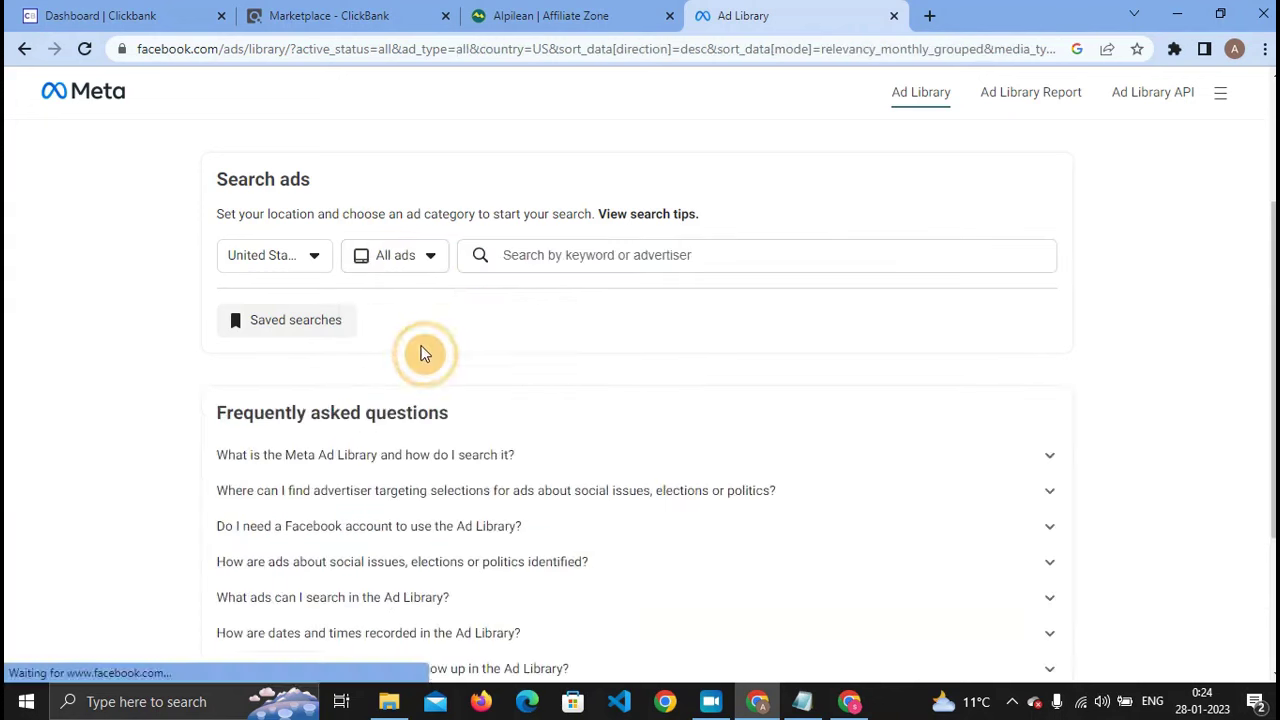
pyautogui.click(510, 262)
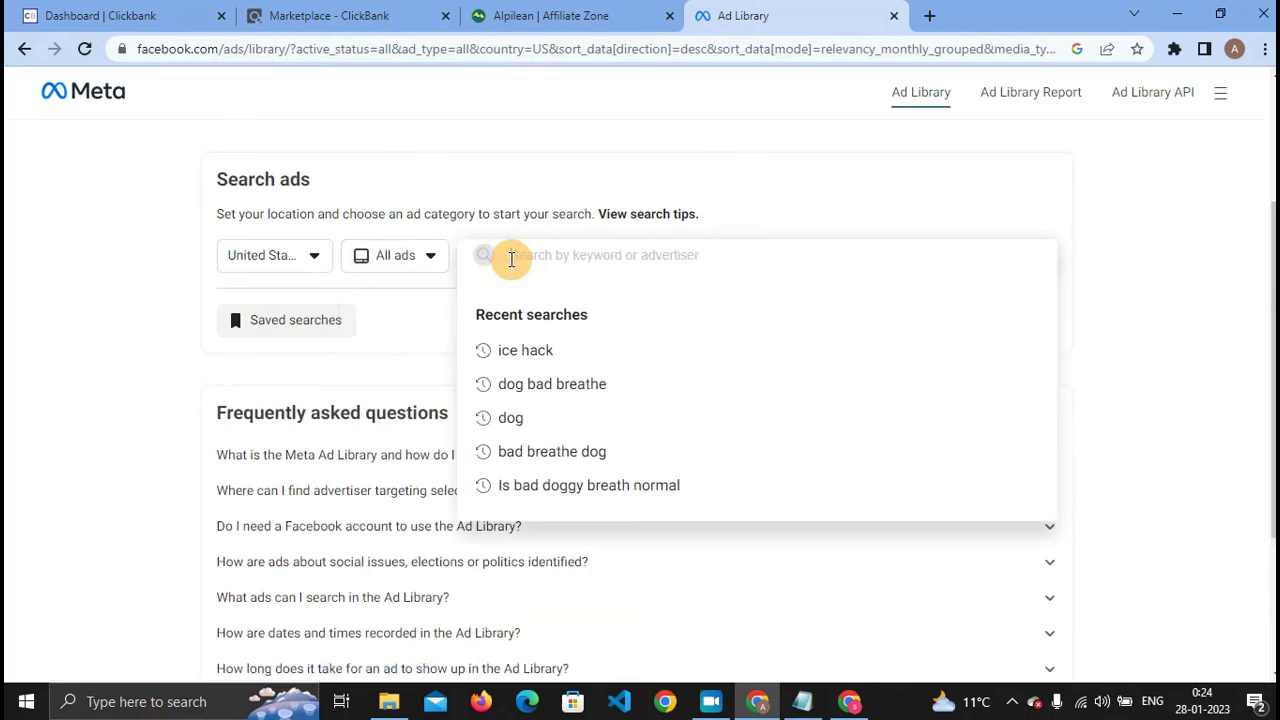
pyautogui.write('ice ah')
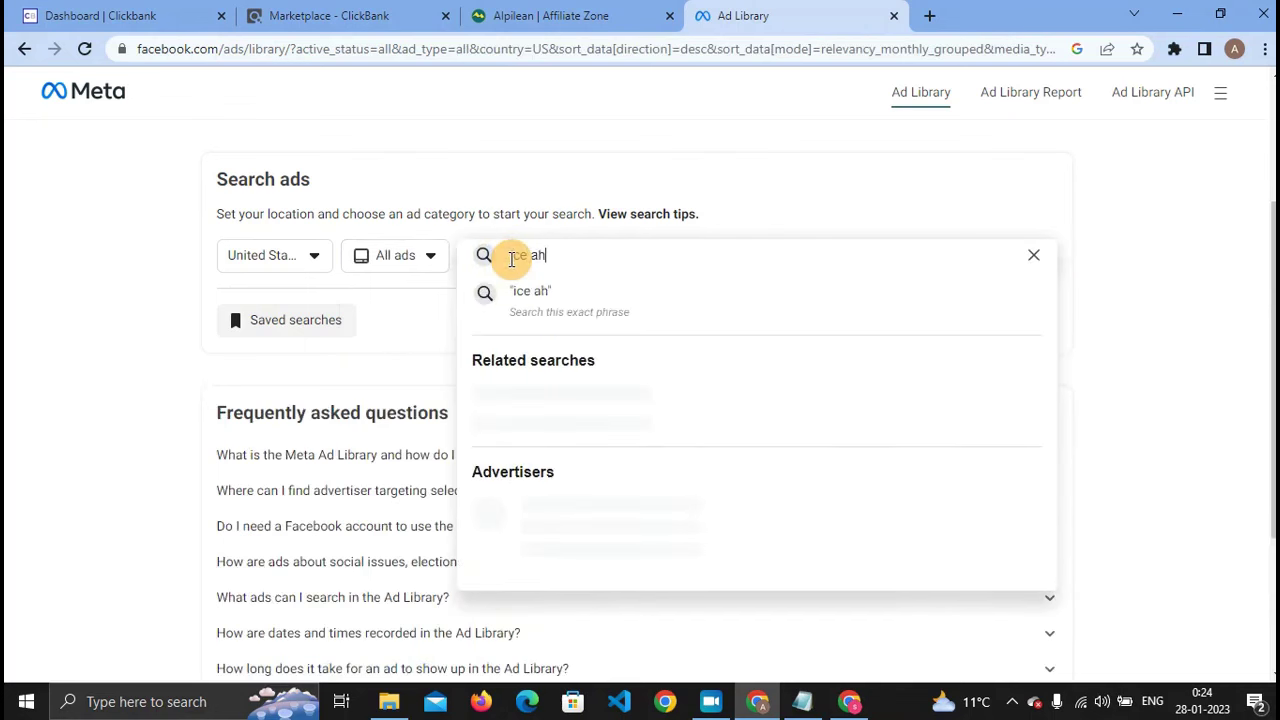
pyautogui.press('BackSpace')
pyautogui.press('BackSpace')
pyautogui.press('BackSpace')
pyautogui.press('BackSpace')
pyautogui.press('BackSpace')
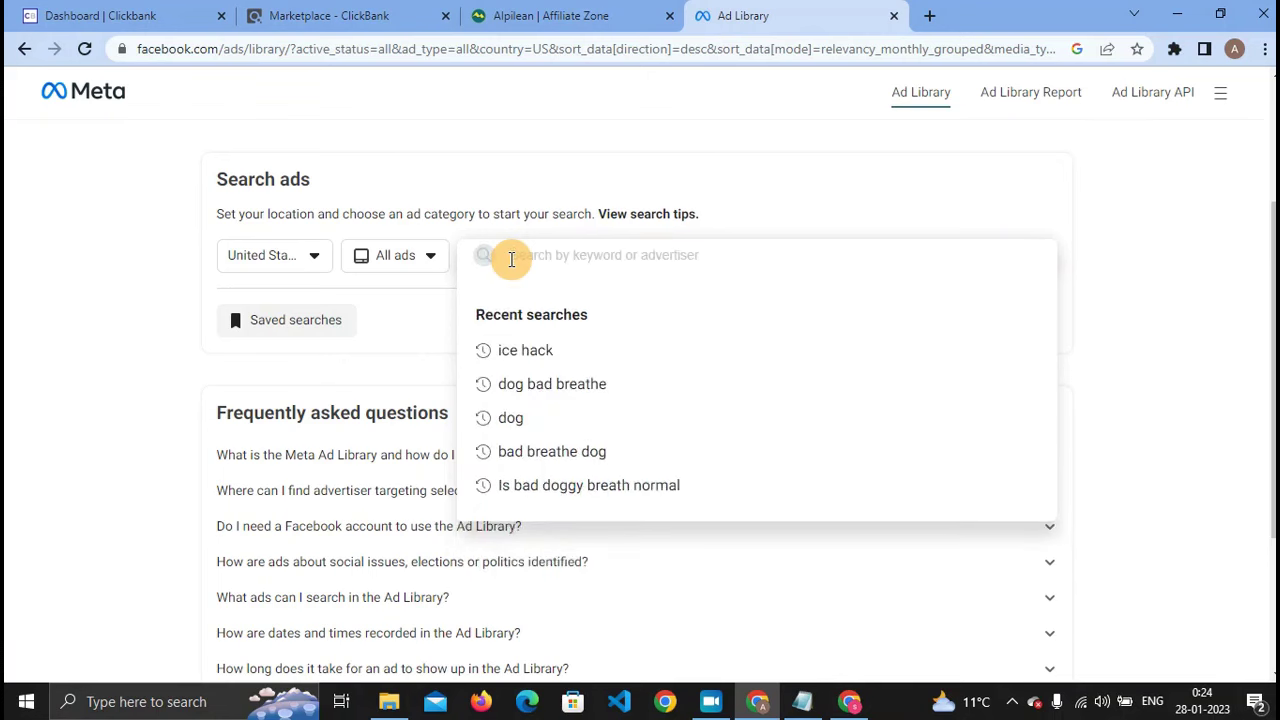
pyautogui.click(752, 198)
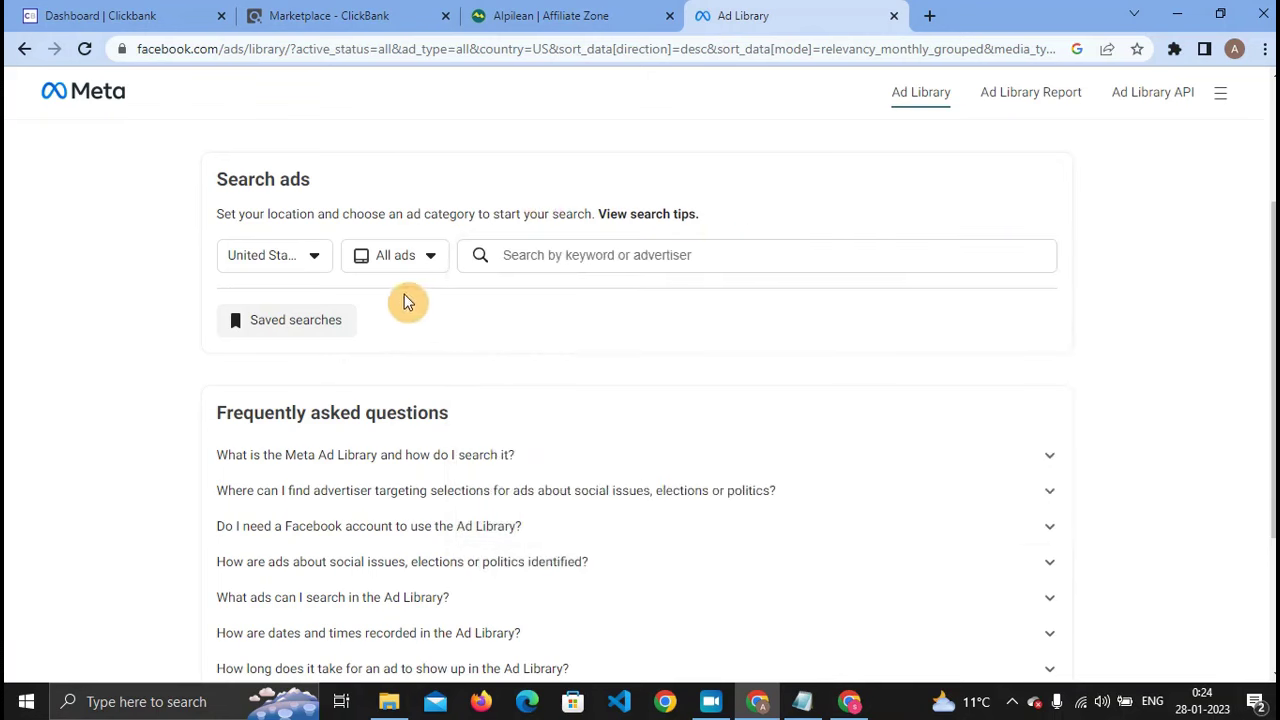
# Copy the product name "Alpilean" from the affiliate page and search the Ad Library for it.
pyautogui.click(552, 22)
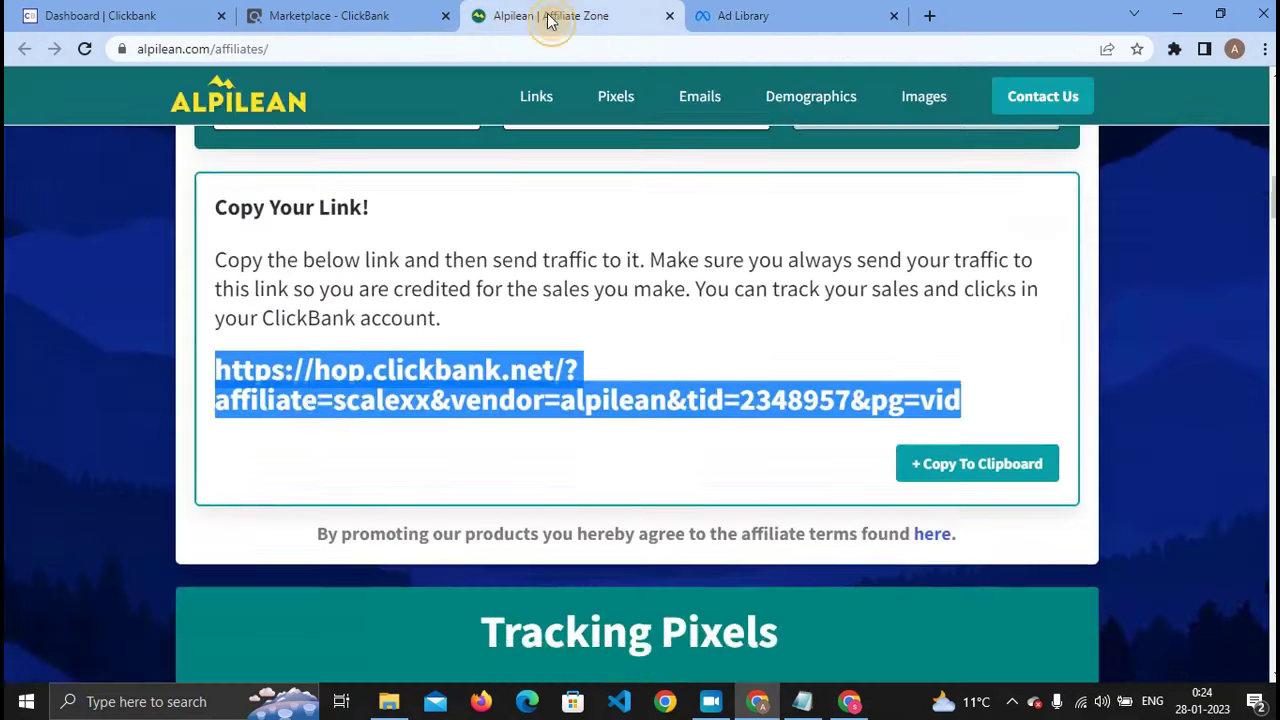
pyautogui.scroll(15, 322, 426)
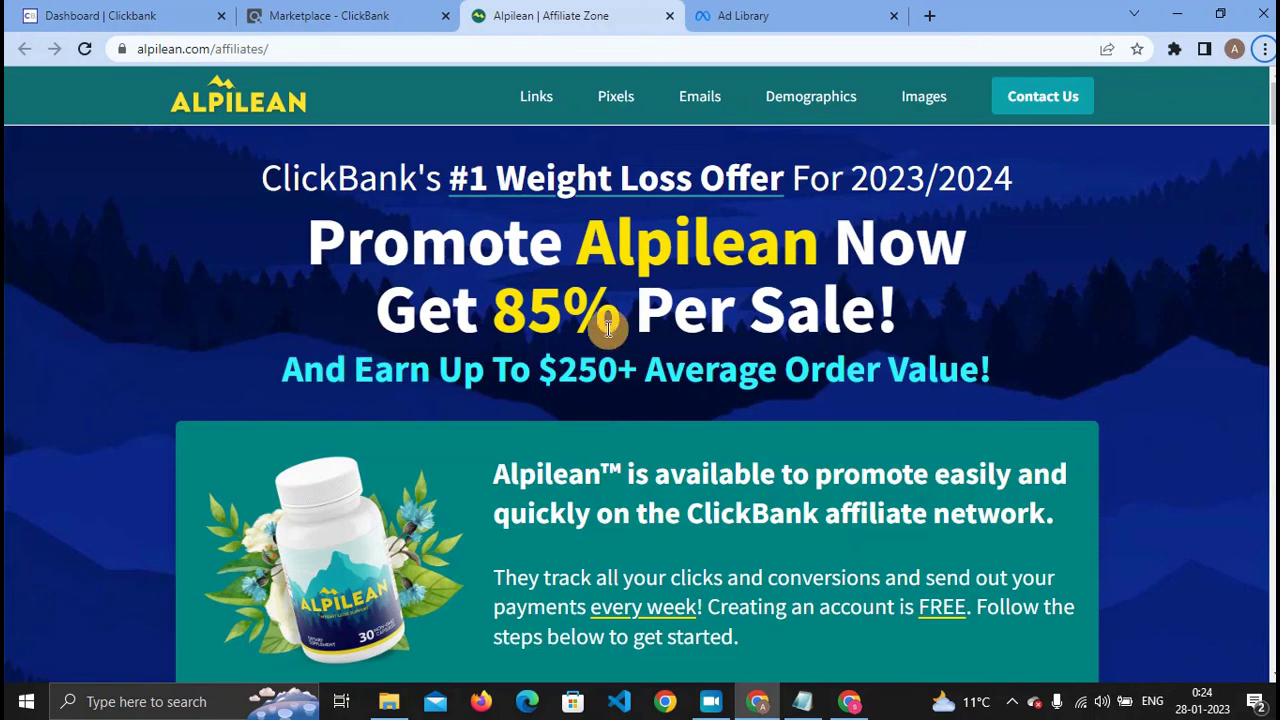
pyautogui.moveTo(579, 245); pyautogui.dragTo(812, 241)
pyautogui.hotkey('ctrl', 'c')
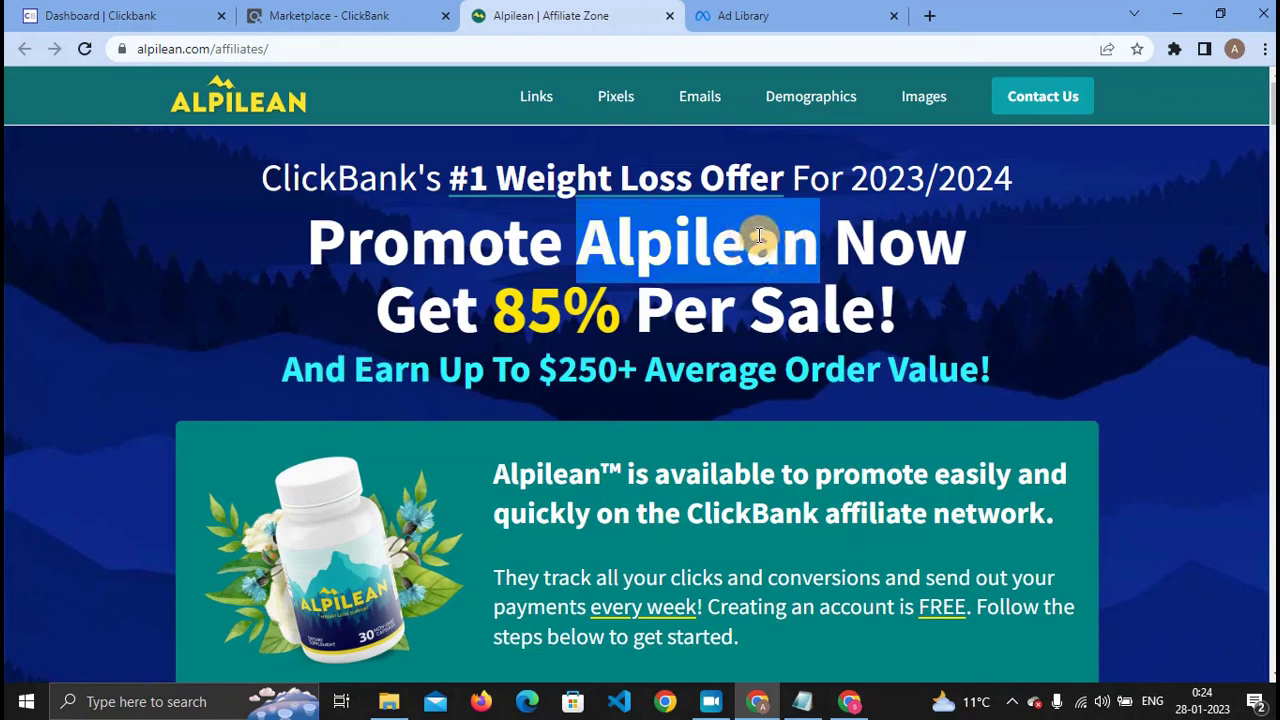
pyautogui.click(740, 16)
pyautogui.click(620, 255)
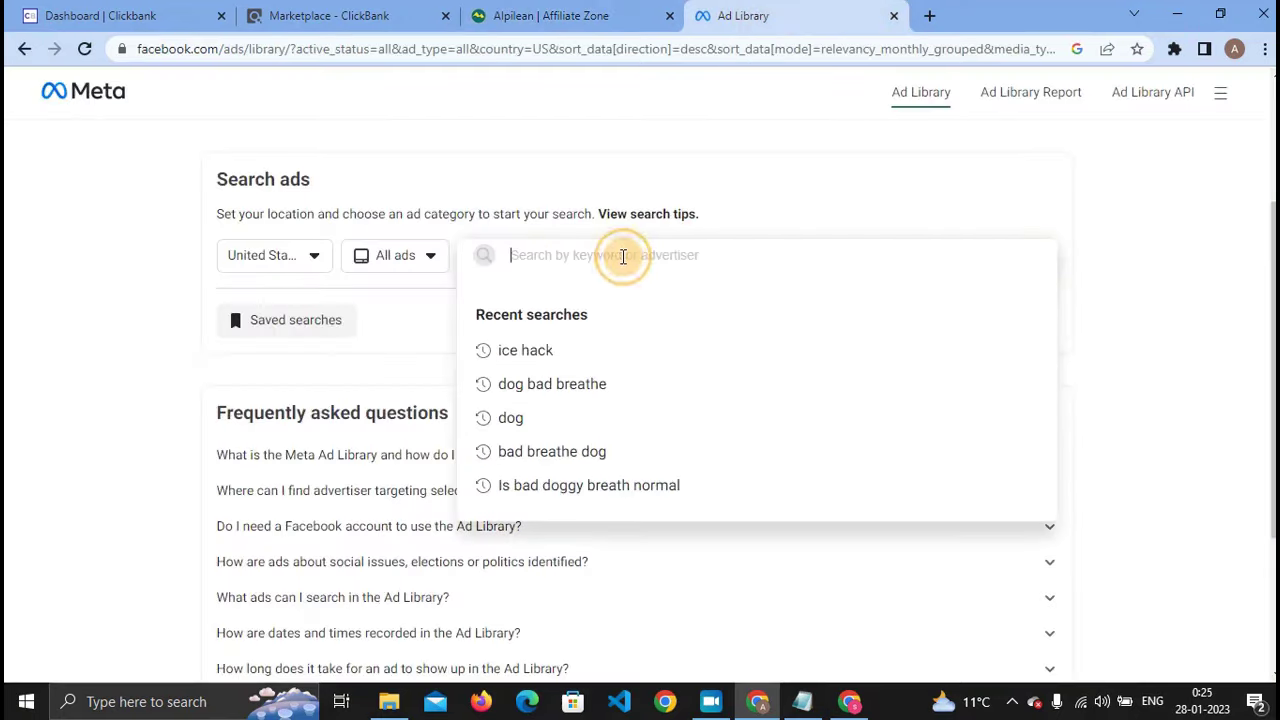
pyautogui.hotkey('ctrl', 'v')
pyautogui.press('Return')
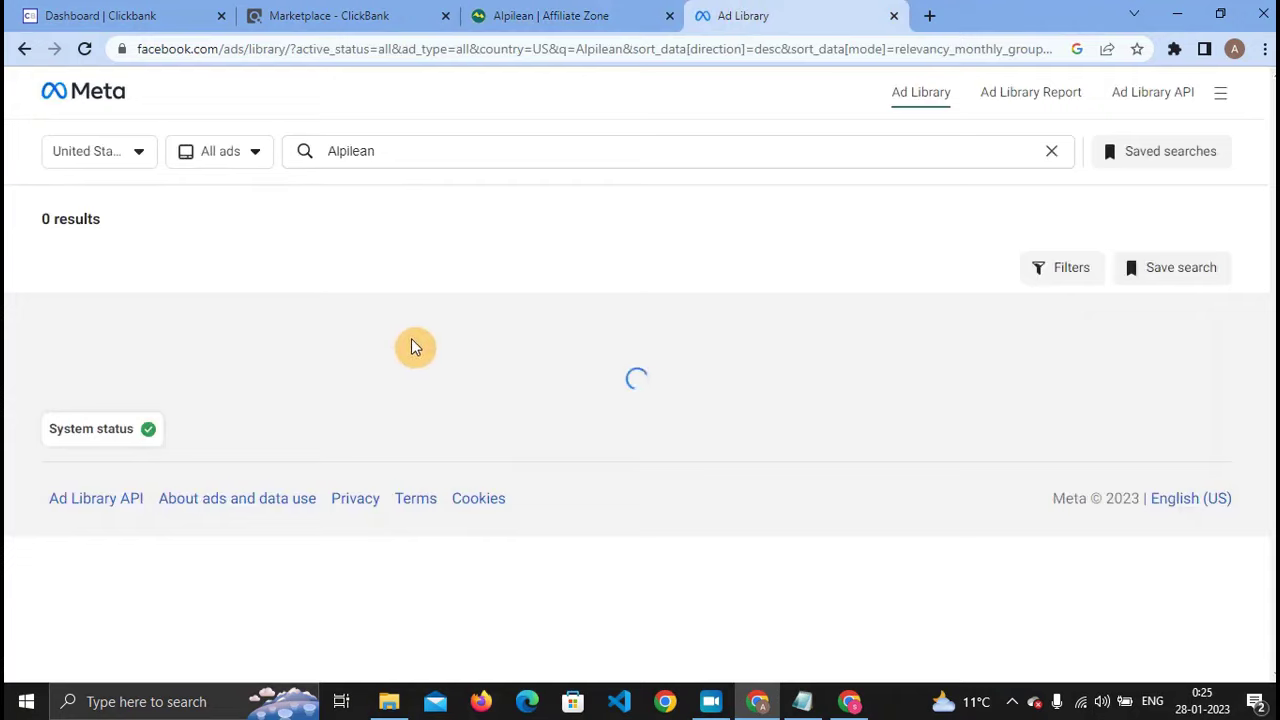
# Examine the Alpilean ads launched in January 2023, expanding the full text of the ECEB LLC. ad.
pyautogui.scroll(-10, 416, 341)
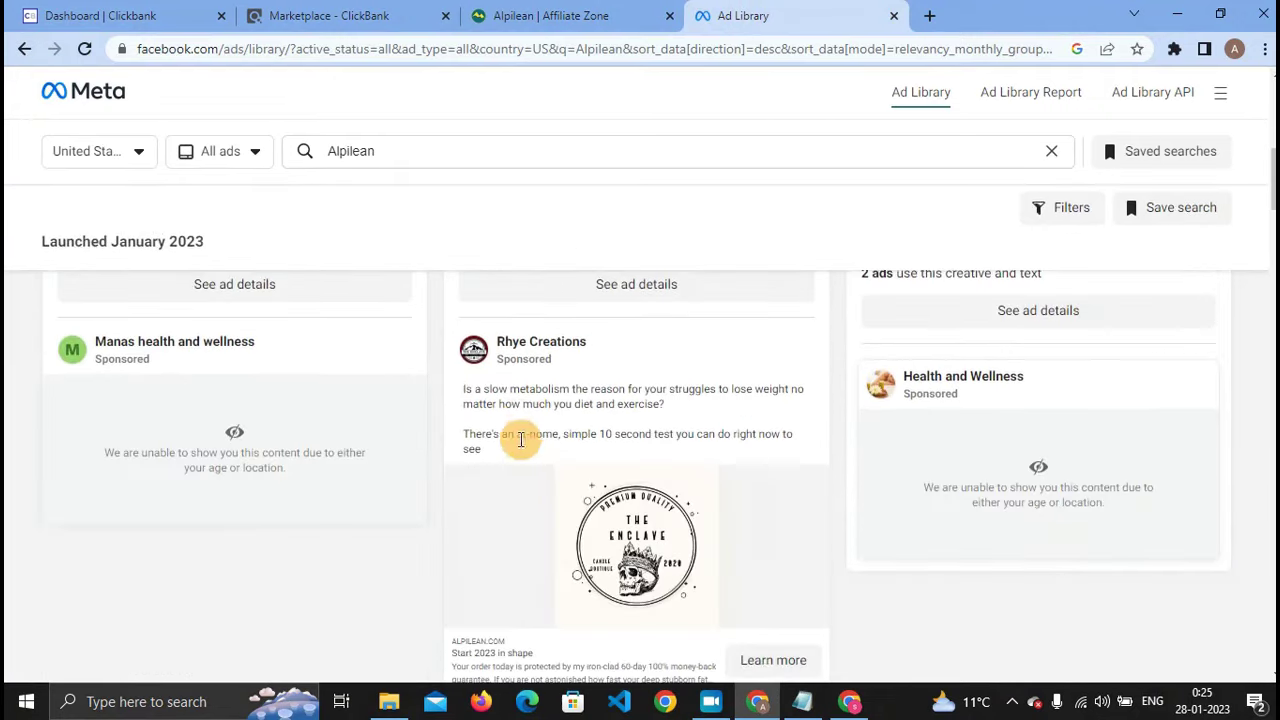
pyautogui.scroll(-6, 523, 466)
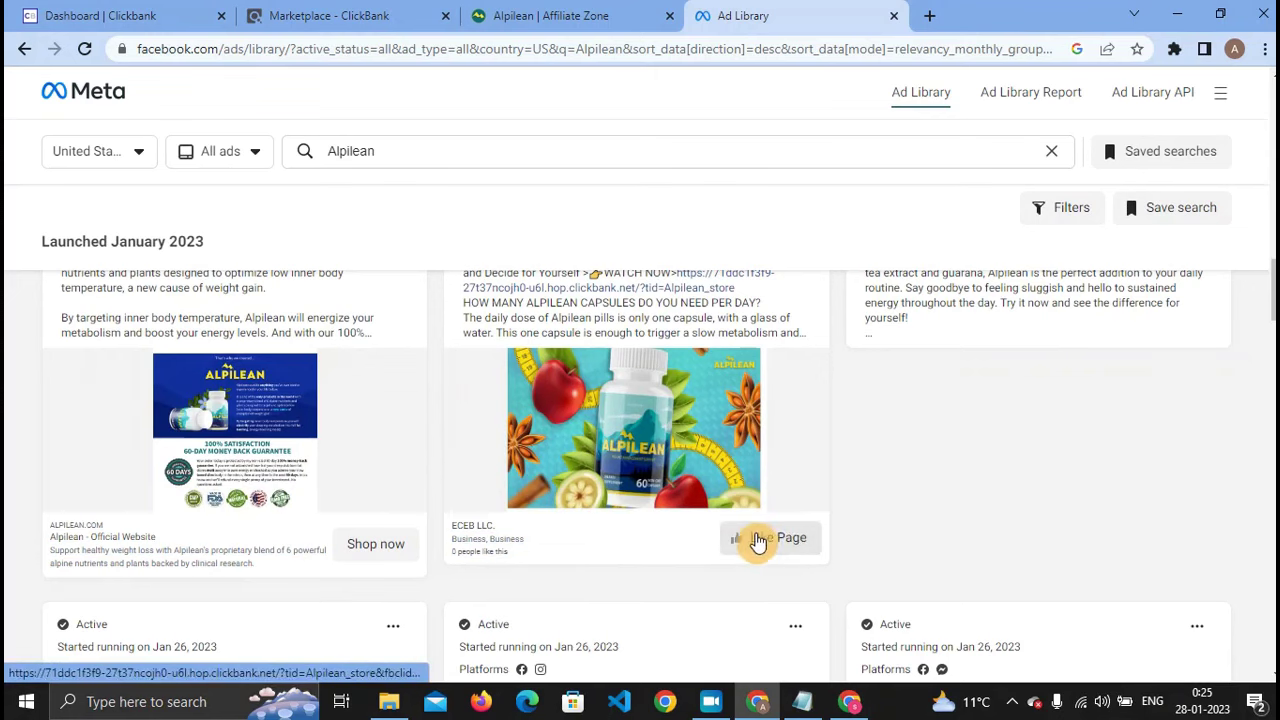
pyautogui.scroll(3, 600, 530)
pyautogui.click(551, 470)
pyautogui.scroll(-3, 560, 470)
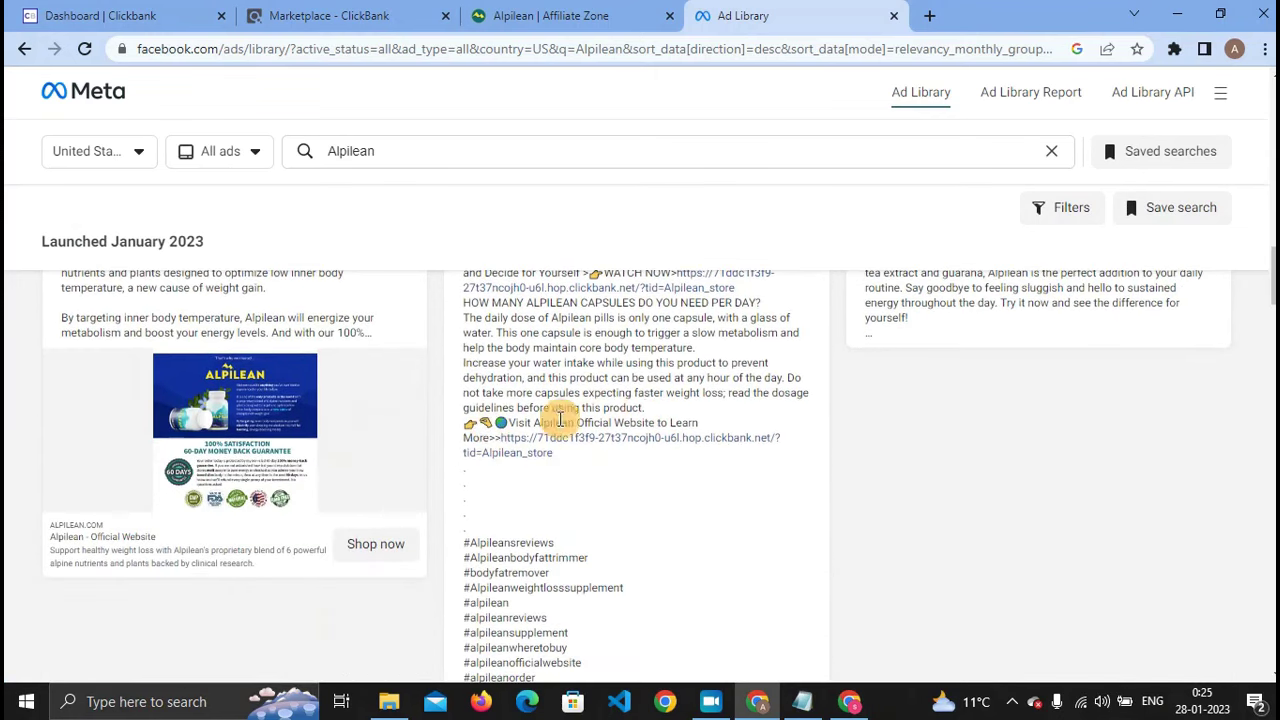
pyautogui.moveTo(580, 349); pyautogui.dragTo(706, 372)
pyautogui.click(706, 372)
pyautogui.moveTo(510, 364); pyautogui.dragTo(740, 362)
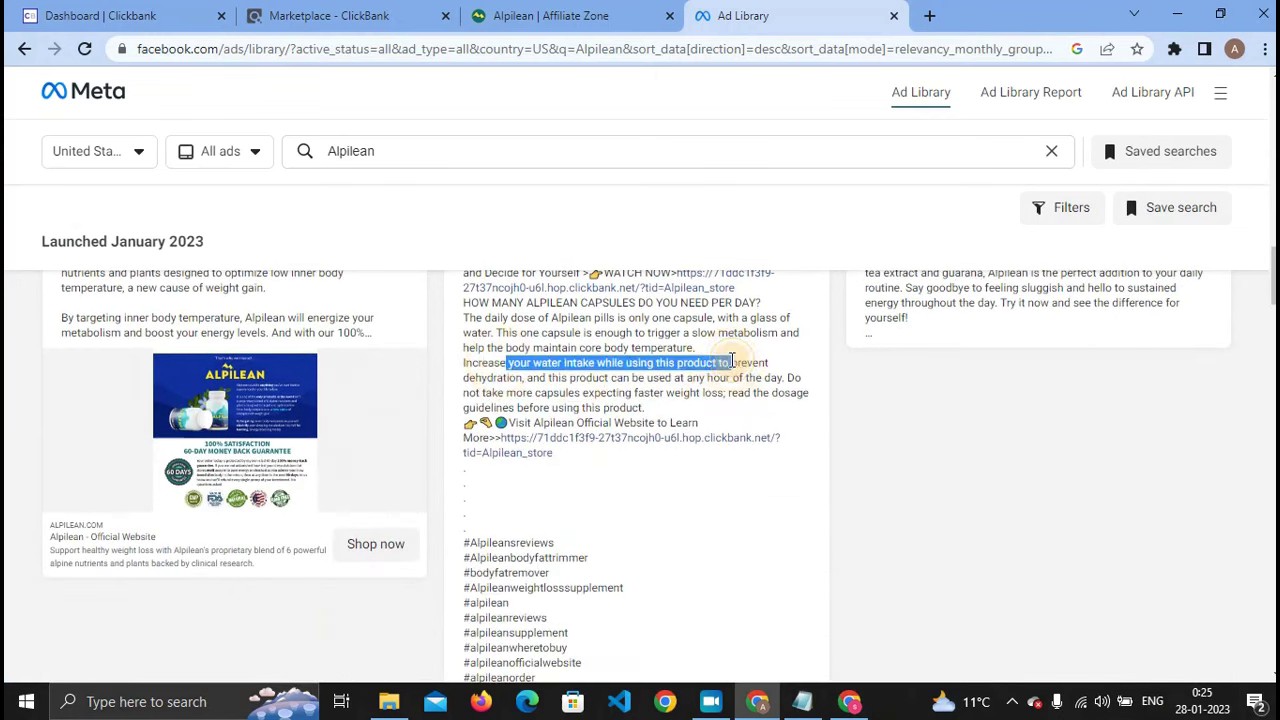
pyautogui.moveTo(651, 378); pyautogui.dragTo(800, 380)
pyautogui.click(812, 393)
pyautogui.scroll(-5, 790, 410)
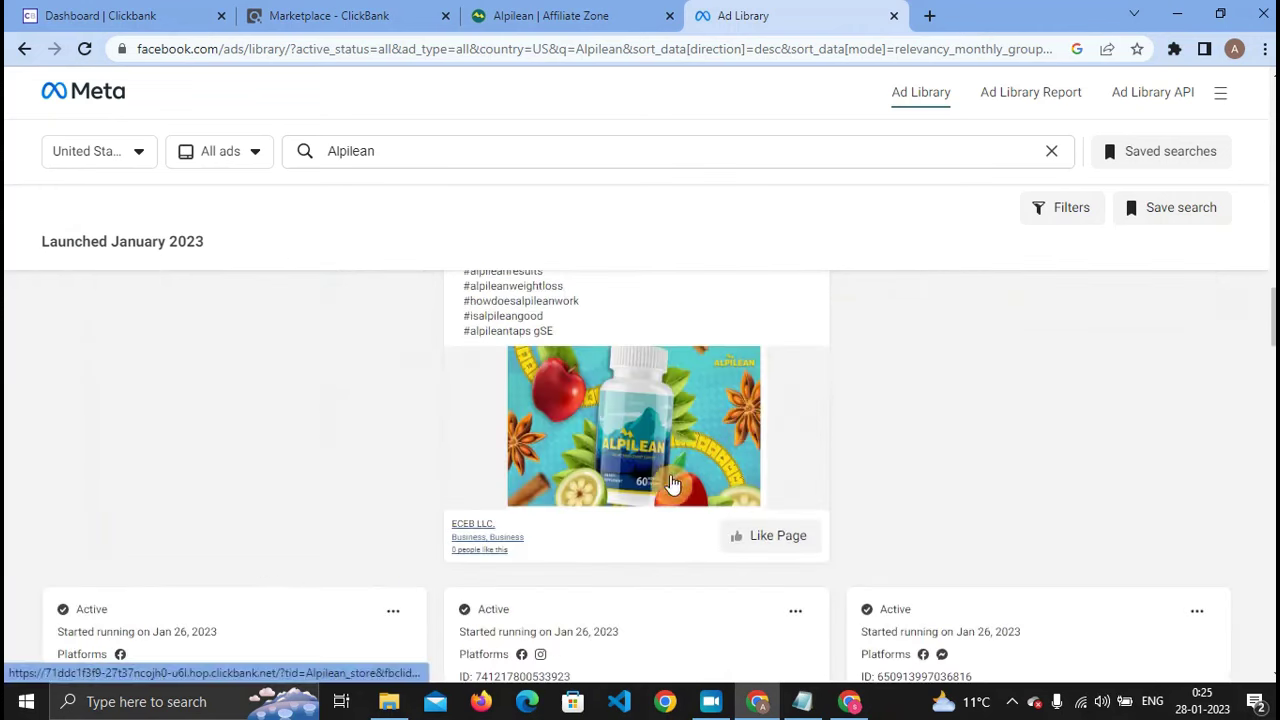
pyautogui.scroll(-8, 769, 566)
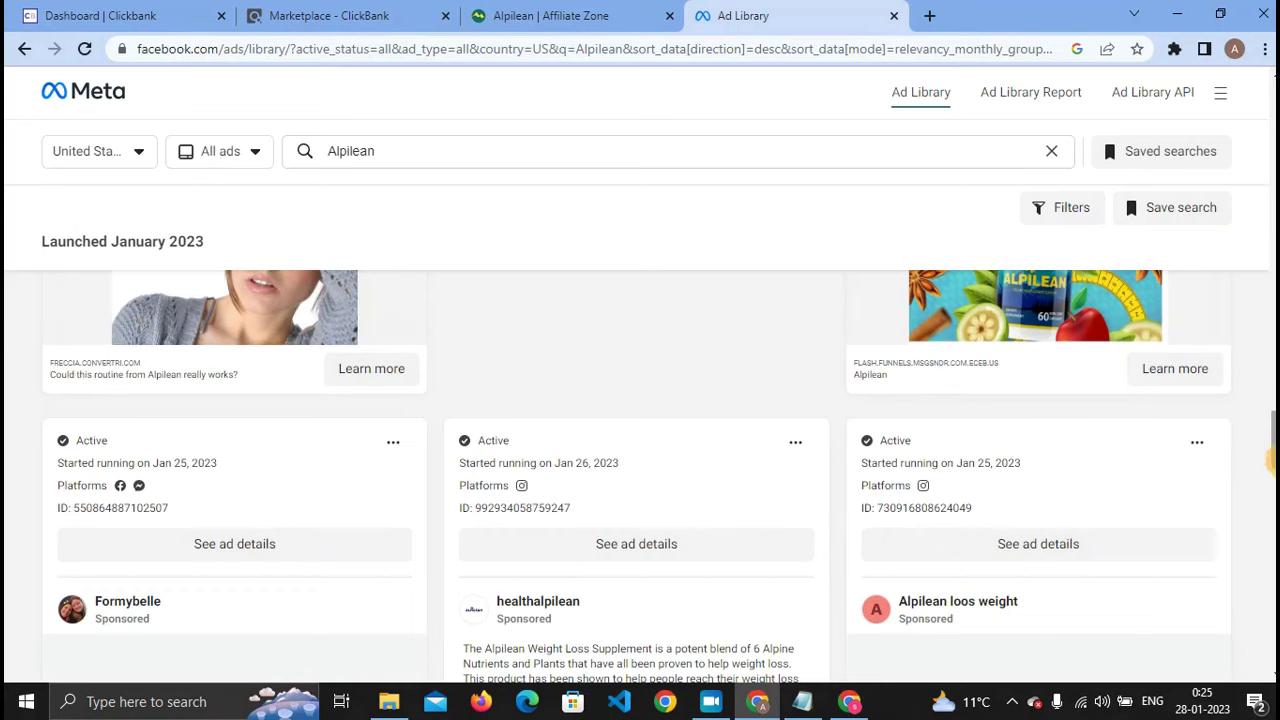
pyautogui.moveTo(1270, 460); pyautogui.dragTo(1270, 105)
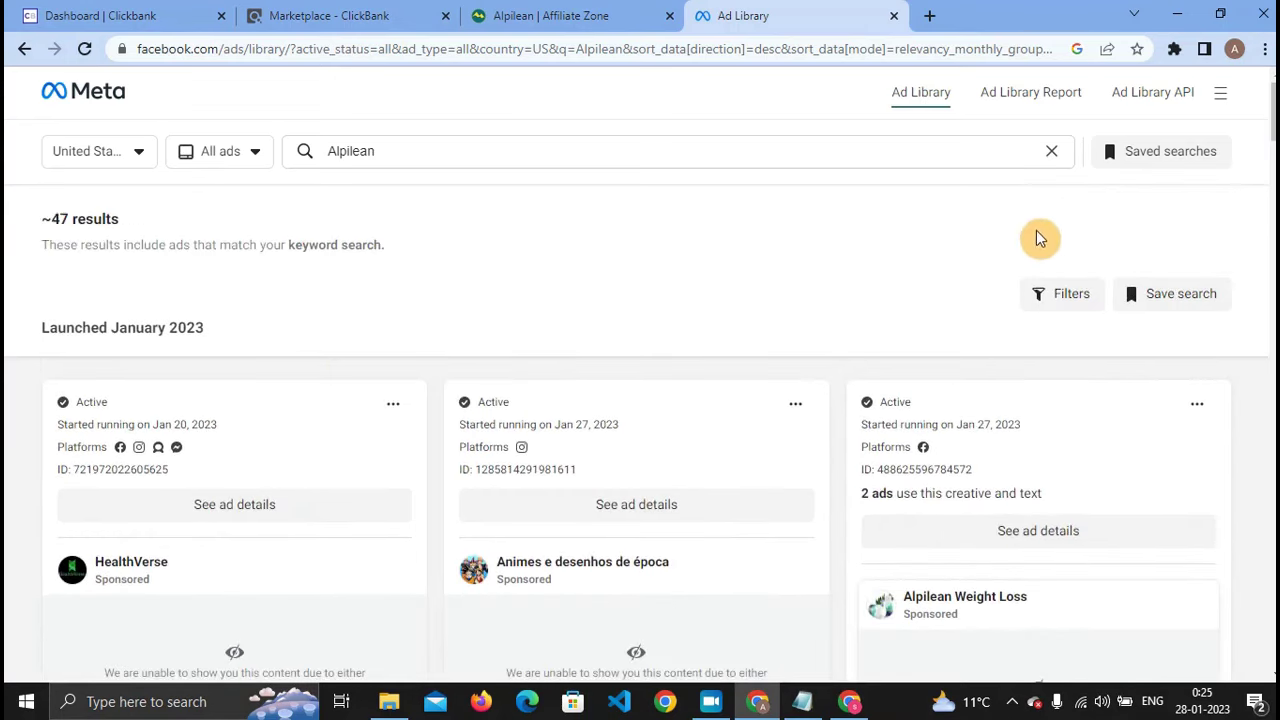
# Copy the generated ClickBank affiliate link from the Alpilean affiliate page.
pyautogui.click(600, 15)
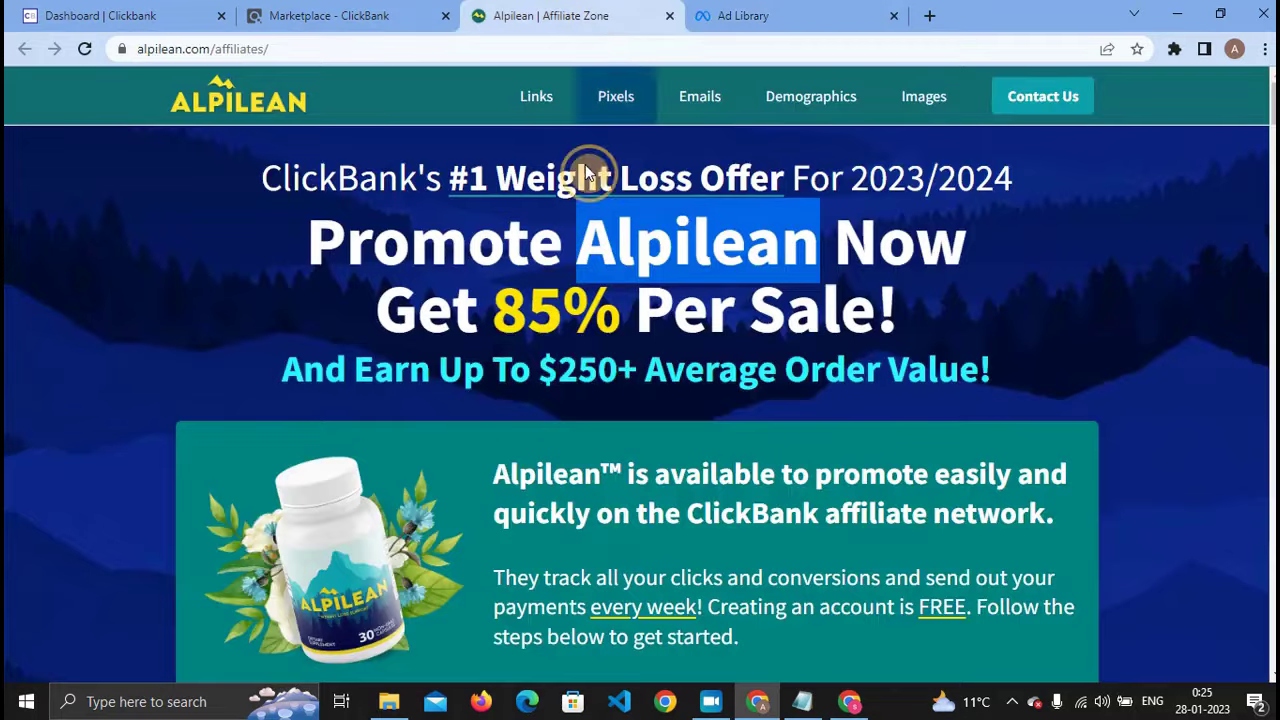
pyautogui.scroll(-6, 630, 430)
pyautogui.scroll(-4, 400, 305)
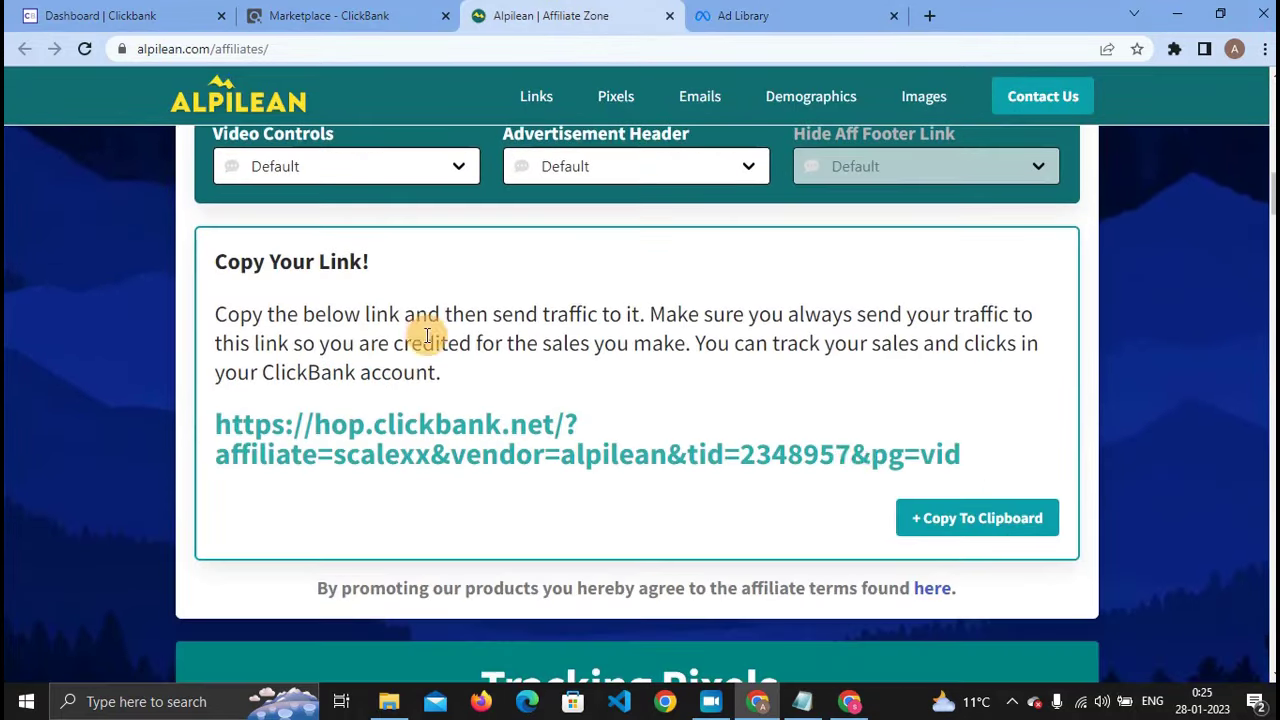
pyautogui.click(950, 528)
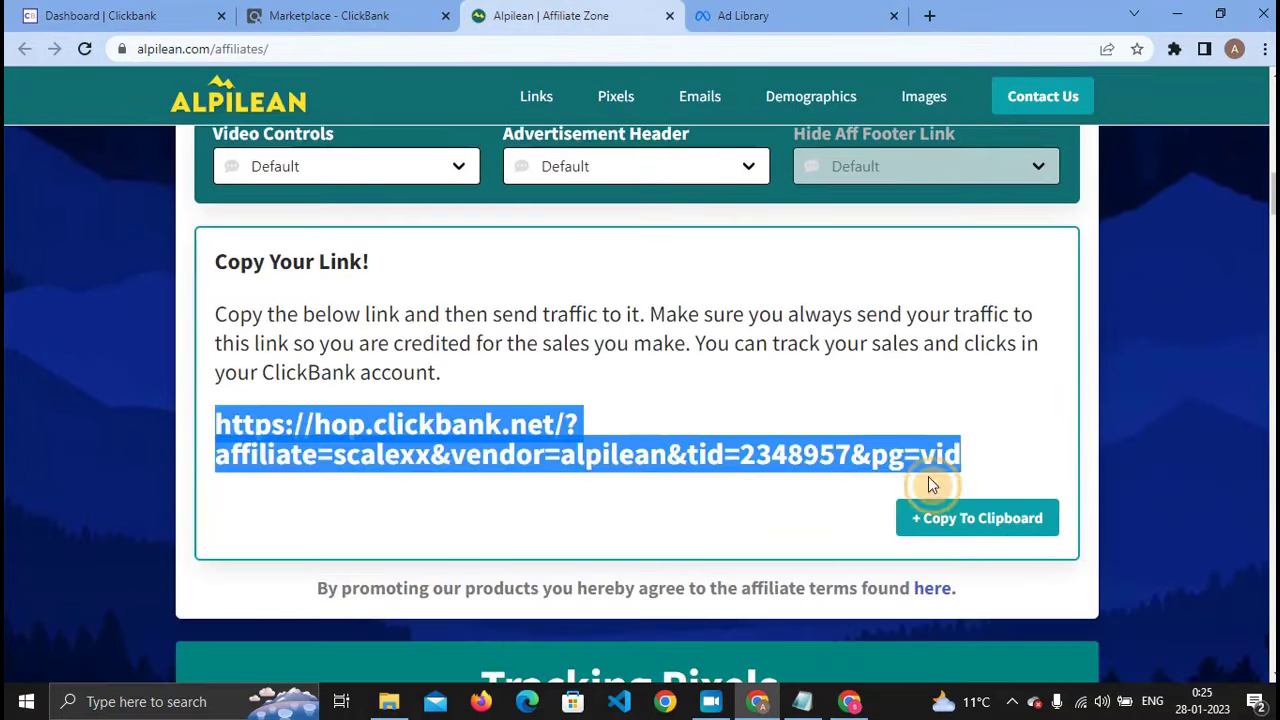
# View the copied affiliate link's sales page in a new browser tab, then close it and return to the Ad Library.
pyautogui.click(931, 13)
pyautogui.hotkey('ctrl', 'v')
pyautogui.press('Return')
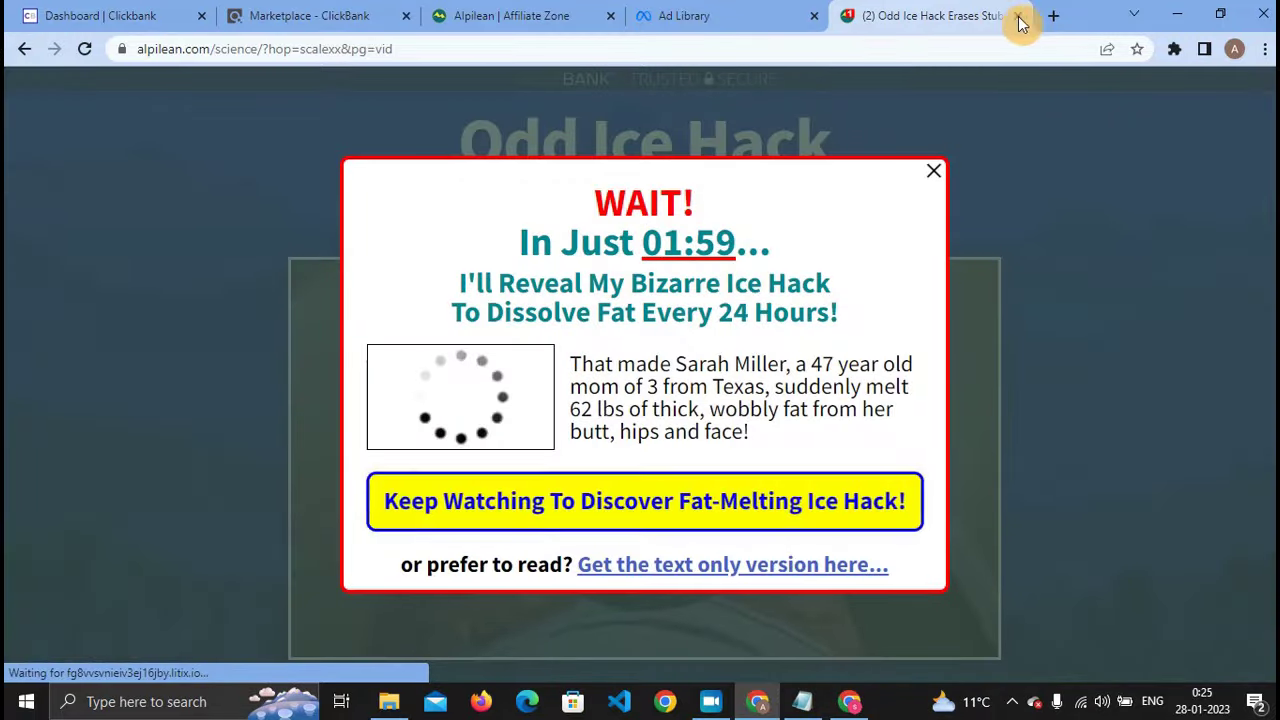
pyautogui.click(1018, 17)
pyautogui.click(736, 15)
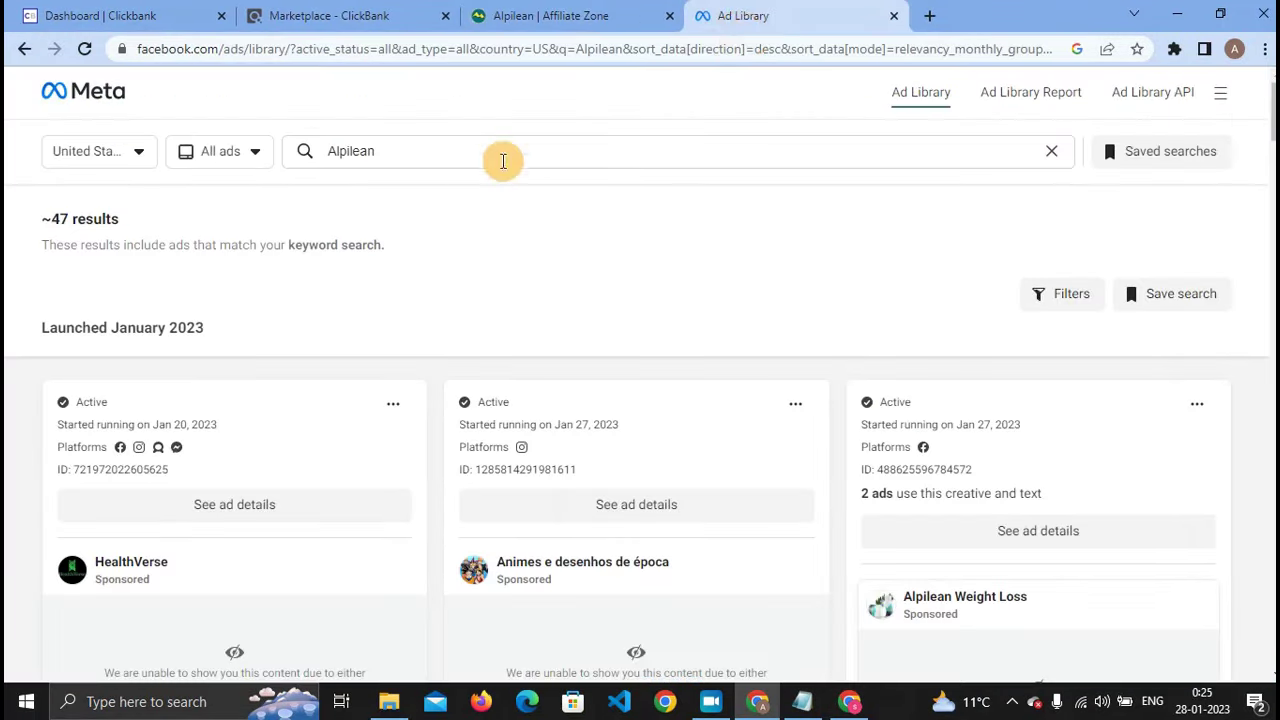
# Replace the current Ad Library query with "ice hack" and run the search.
pyautogui.click(313, 150)
pyautogui.hotkey('ctrl', 'v')
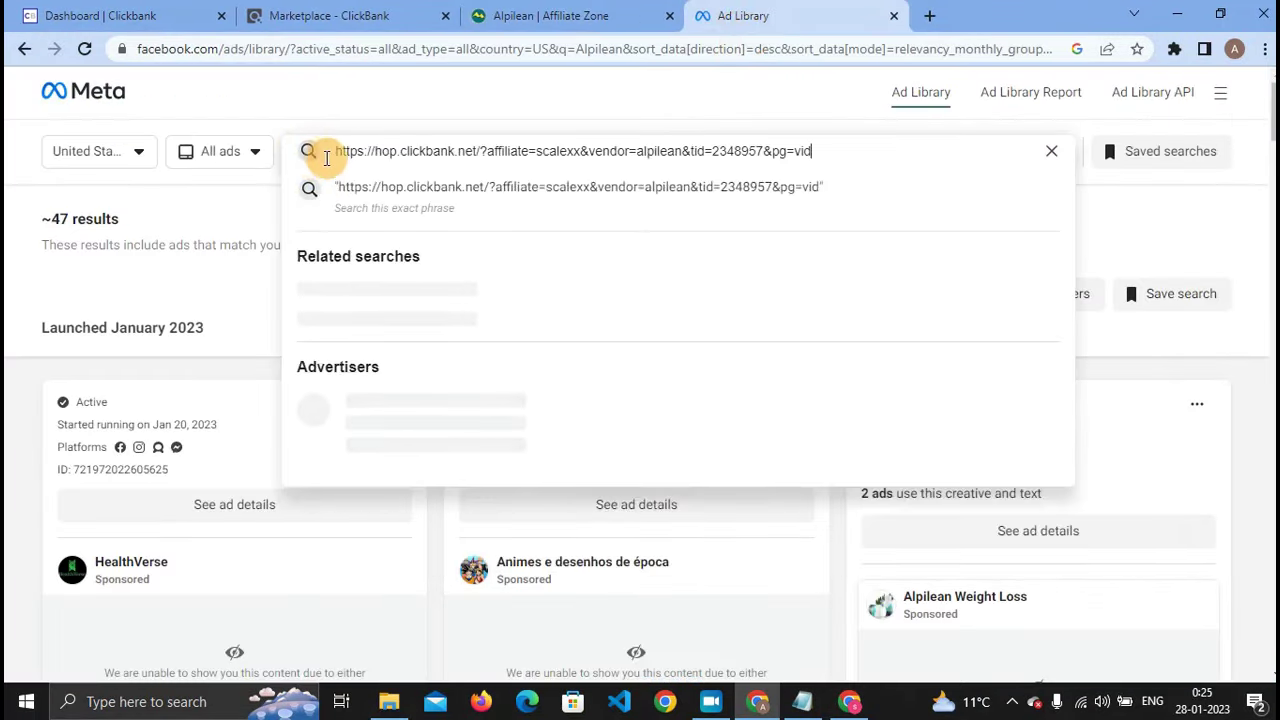
pyautogui.moveTo(815, 150); pyautogui.dragTo(268, 154)
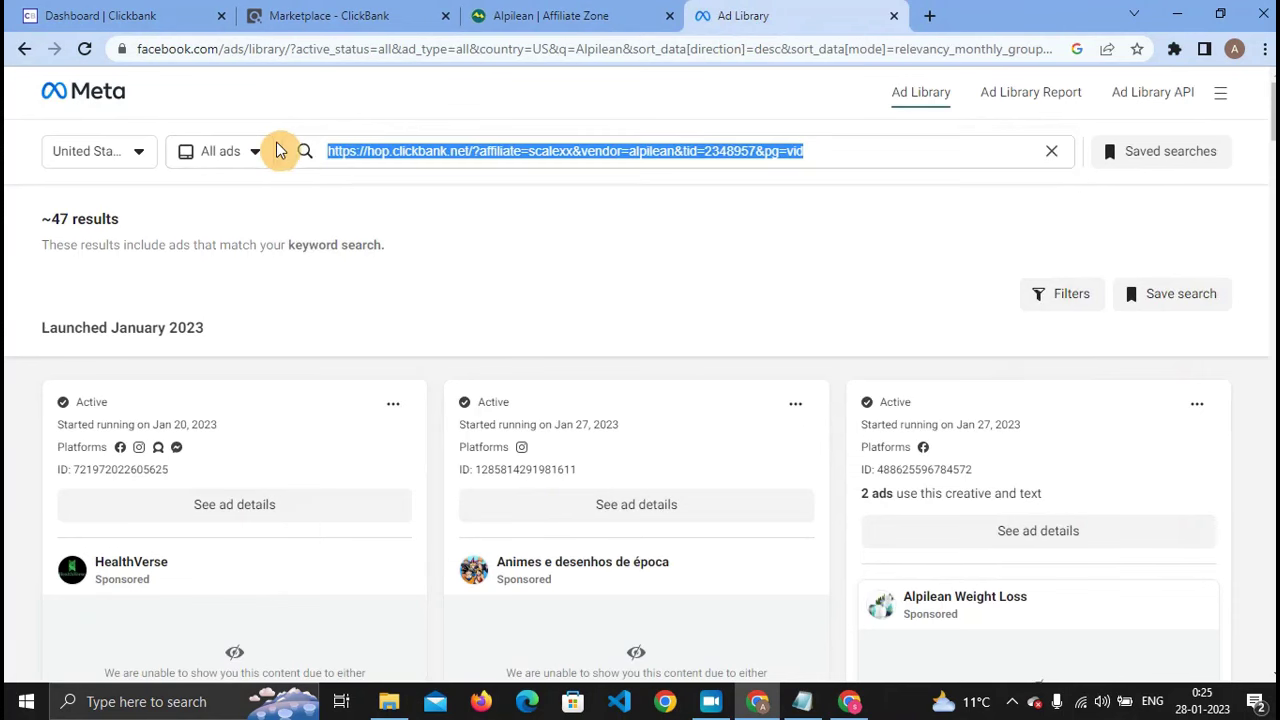
pyautogui.press('BackSpace')
pyautogui.write('ice')
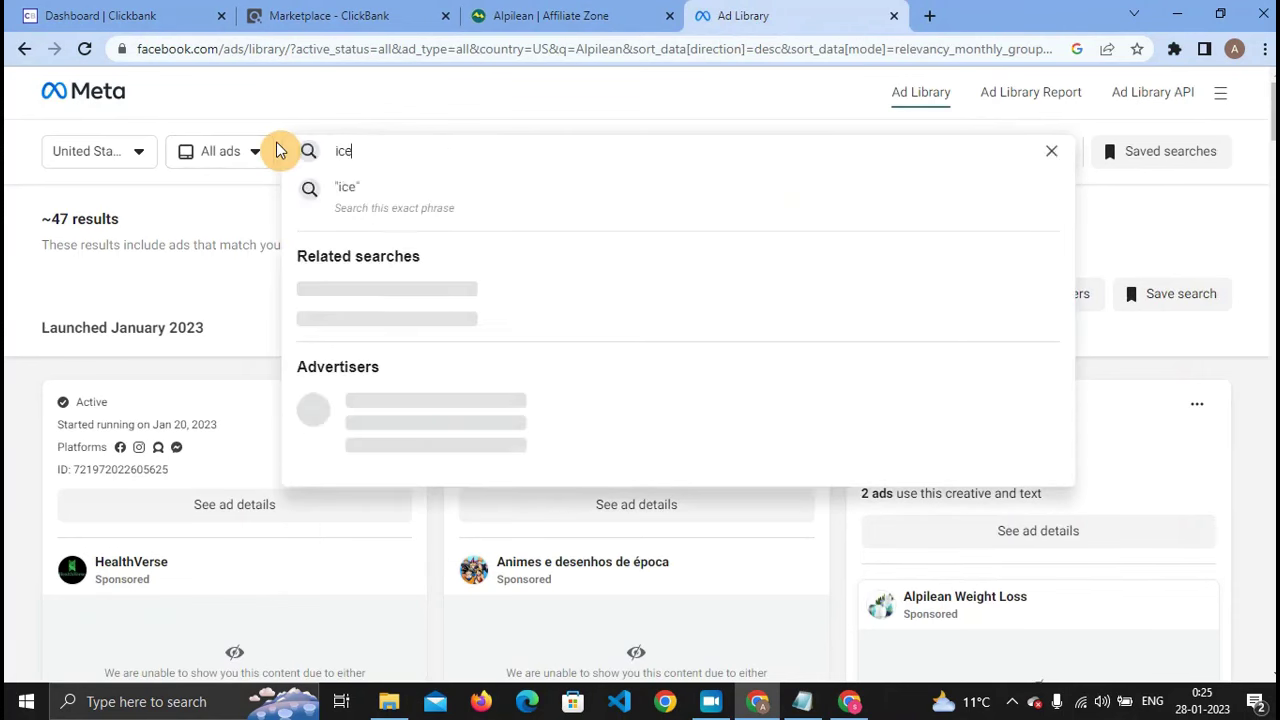
pyautogui.write(' hack')
pyautogui.press('Return')
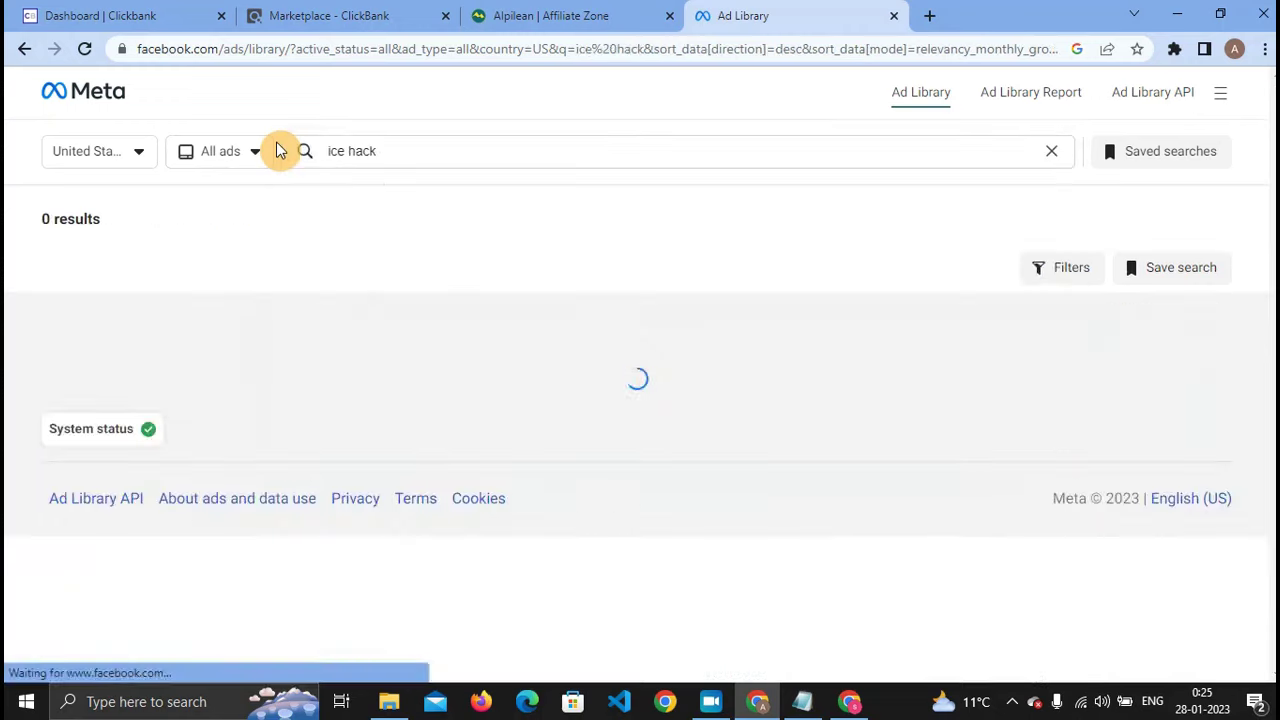
# Examine the ice hack ads, expand the Made it Lifestyle ad's text, and open the landing page it links to.
pyautogui.scroll(-4, 403, 400)
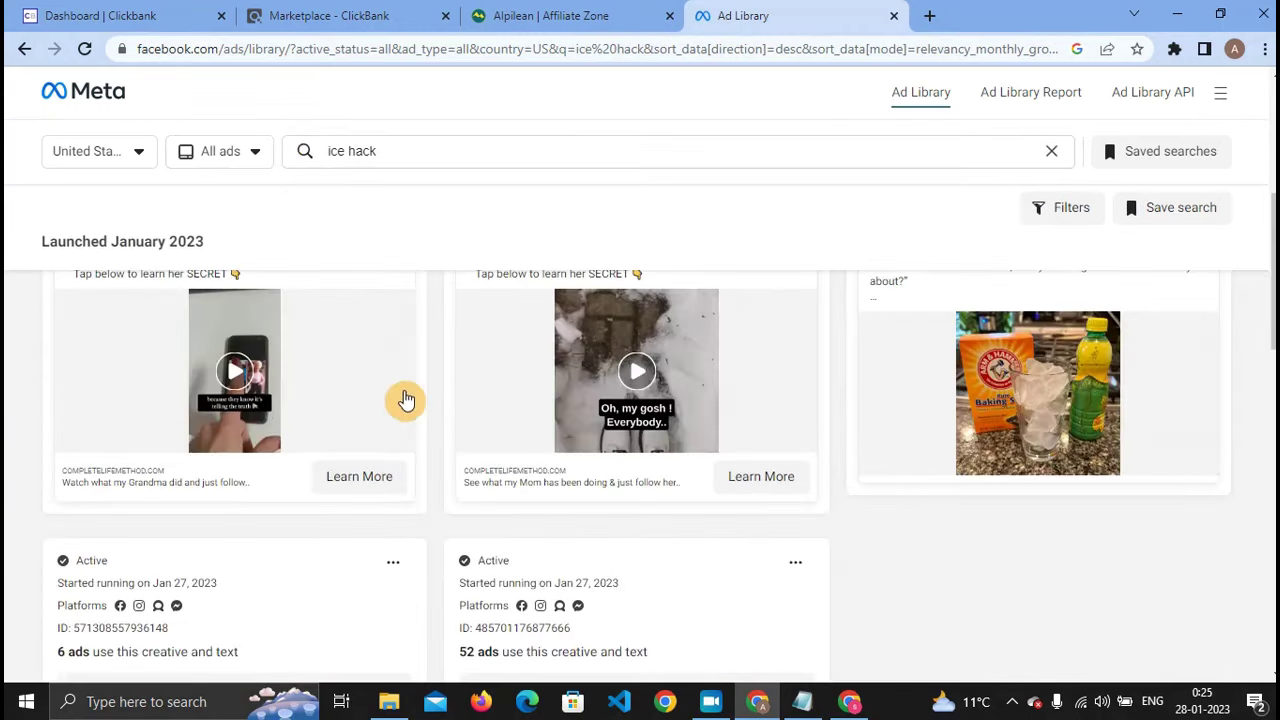
pyautogui.scroll(2, 397, 431)
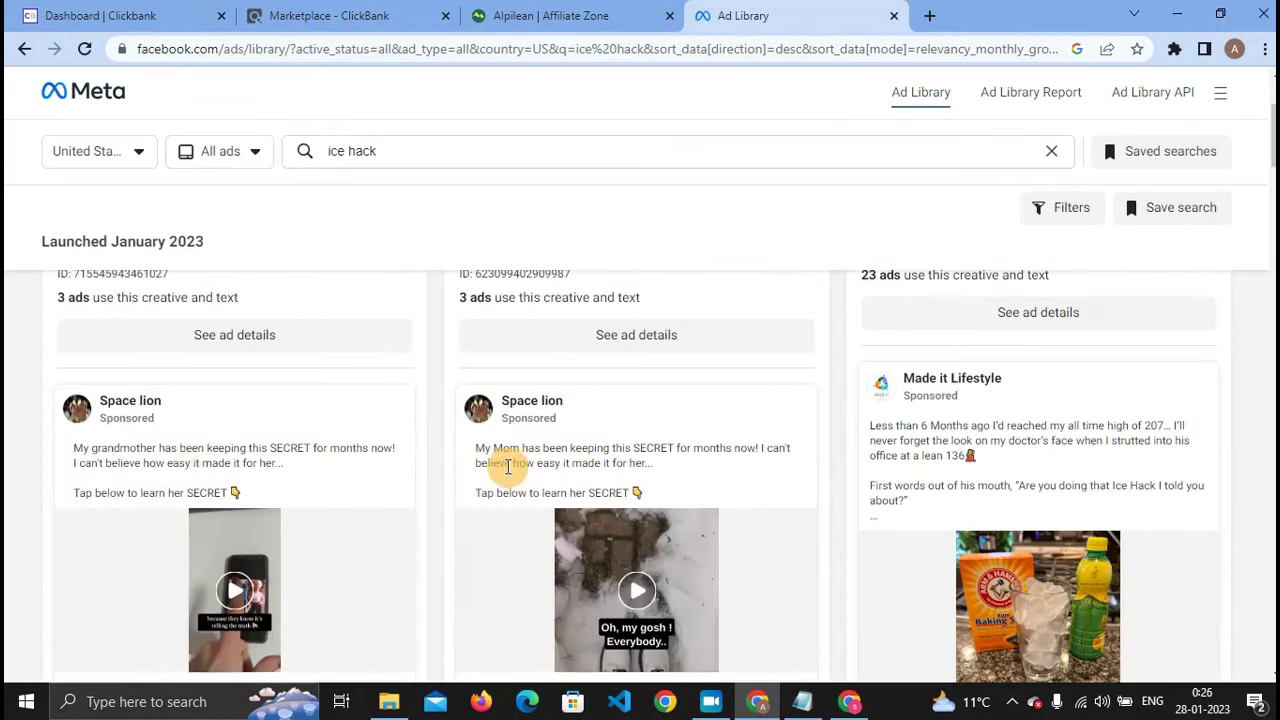
pyautogui.click(1010, 460)
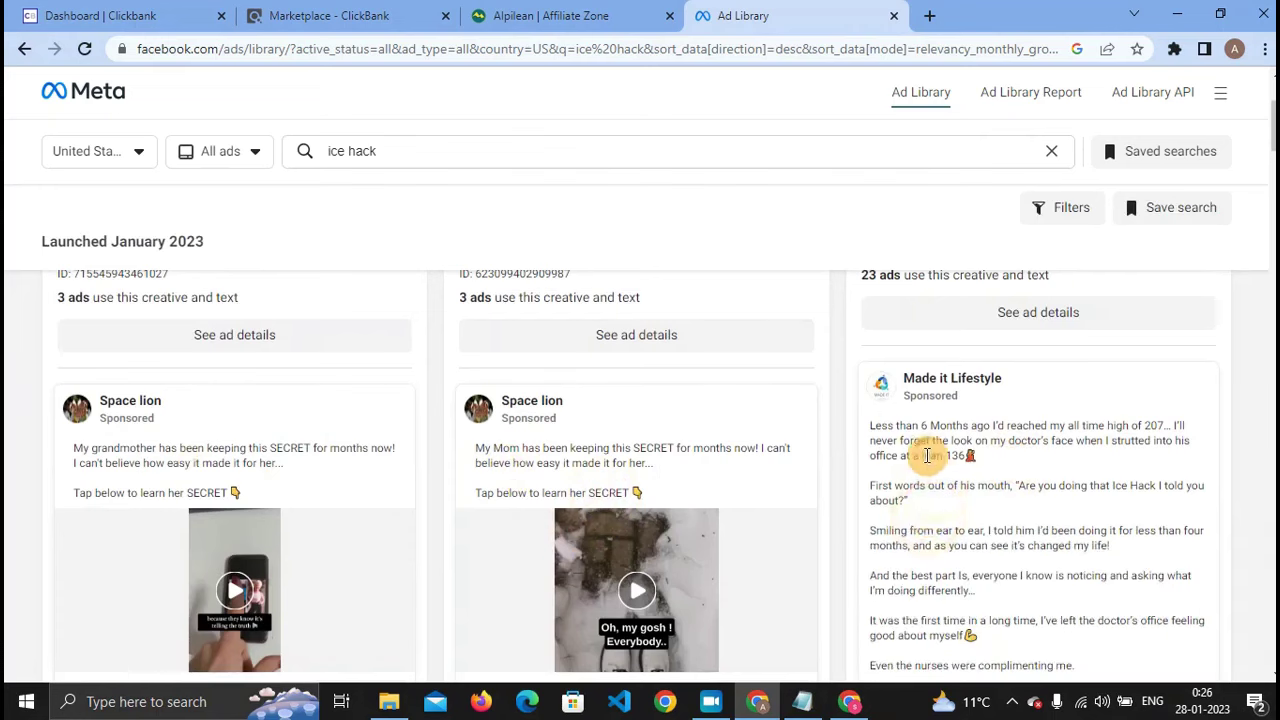
pyautogui.scroll(-3, 943, 462)
pyautogui.scroll(4, 947, 450)
pyautogui.scroll(-5, 950, 455)
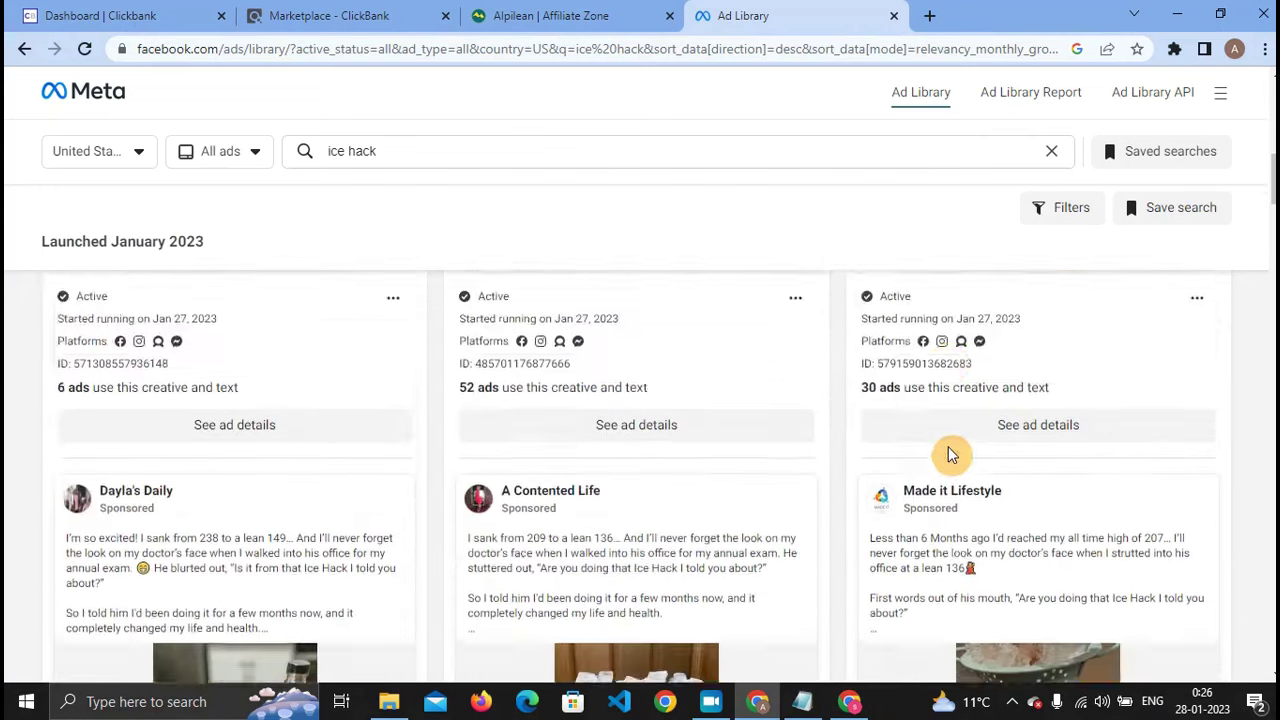
pyautogui.scroll(-5, 950, 455)
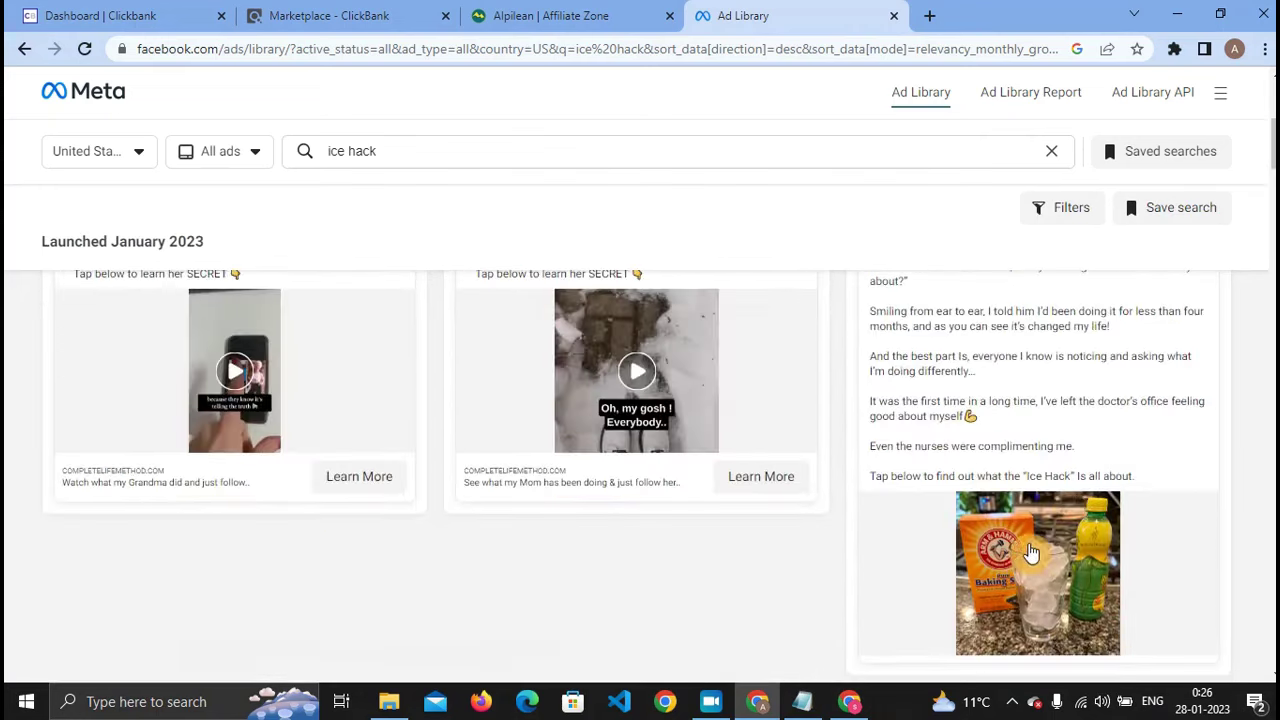
pyautogui.click(1030, 552)
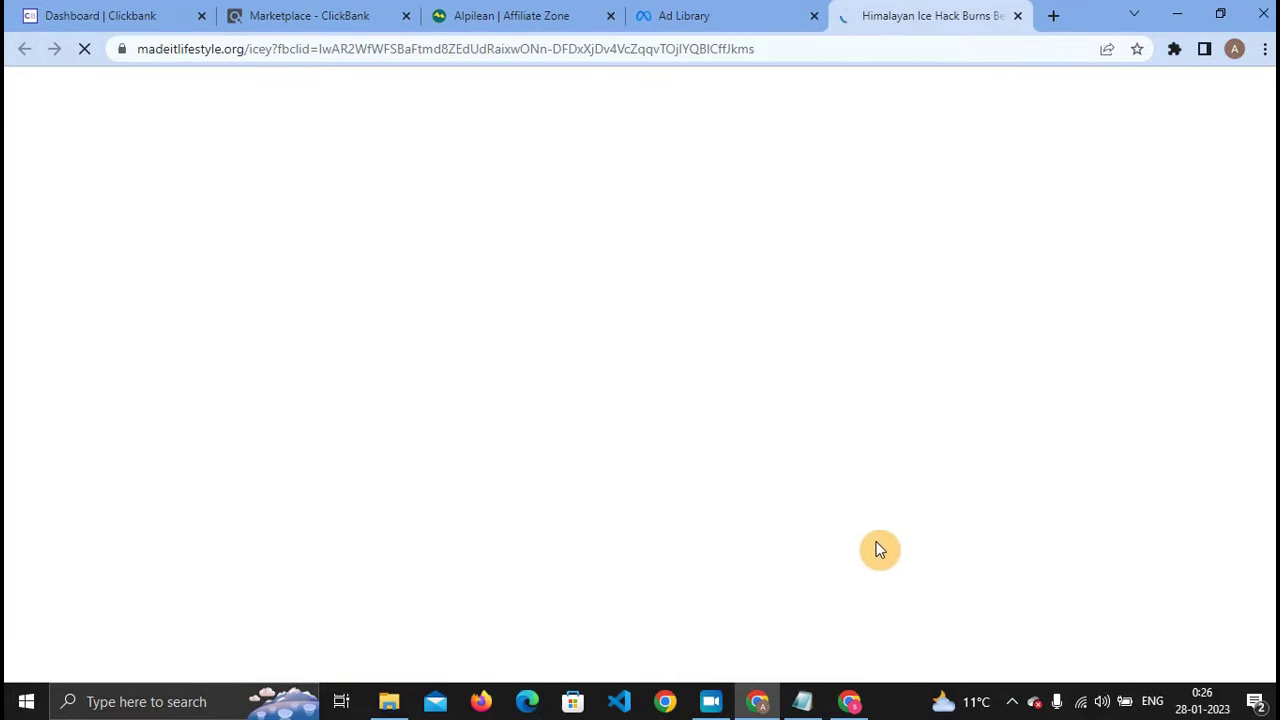